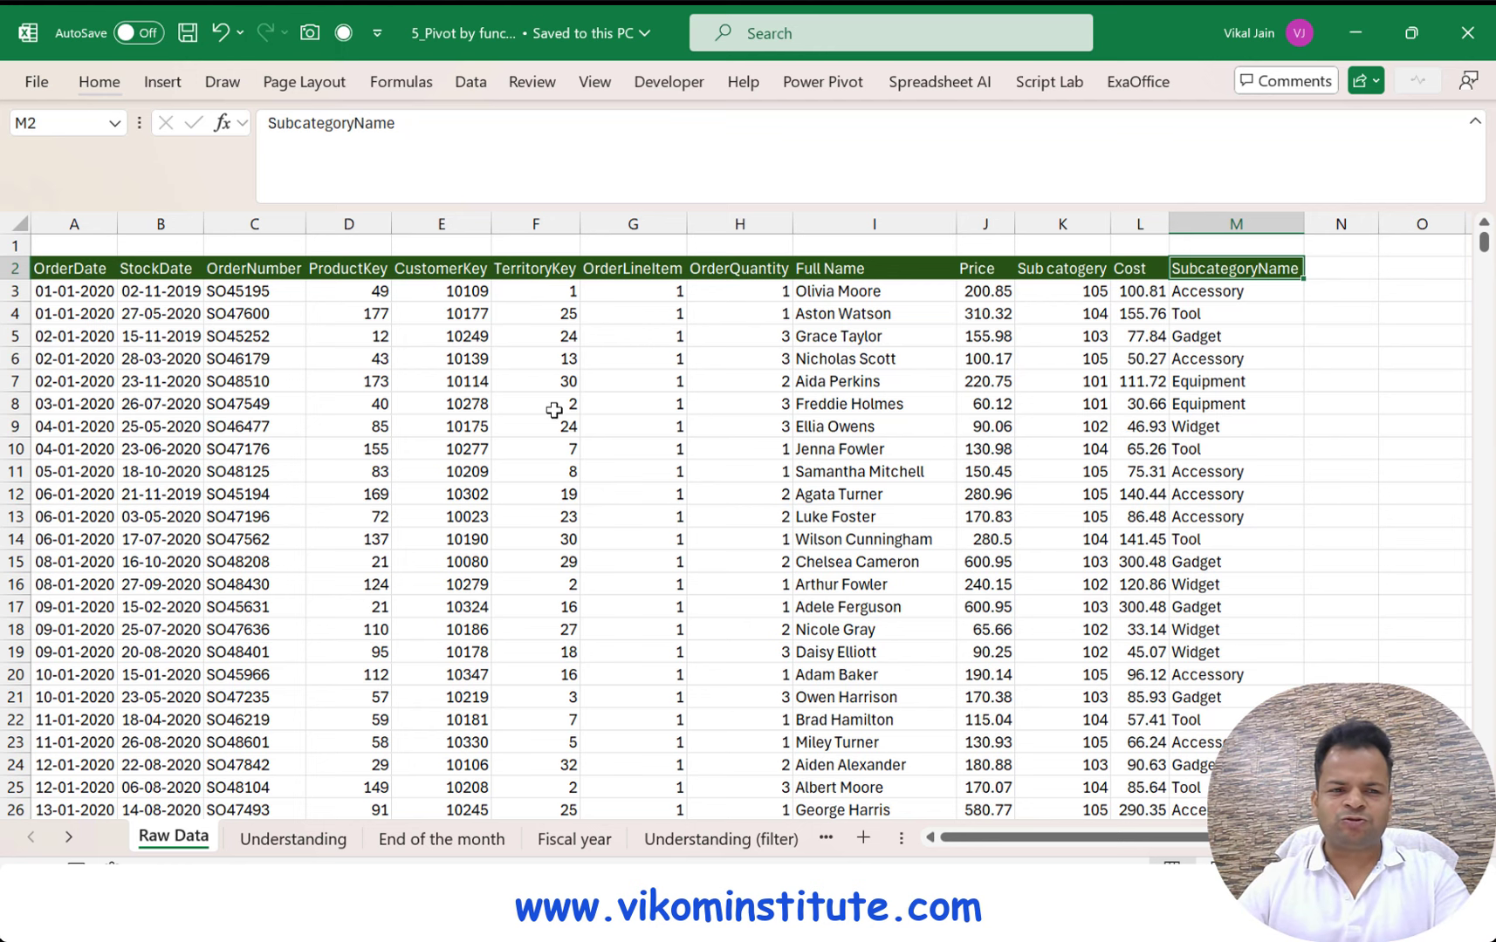
# Review the OrderDate, SubcategoryName and OrderQuantity columns on the Raw Data sheet as fields for the pivot
pyautogui.moveTo(96, 276); pyautogui.dragTo(99, 485)
pyautogui.moveTo(1182, 260); pyautogui.dragTo(1230, 494)
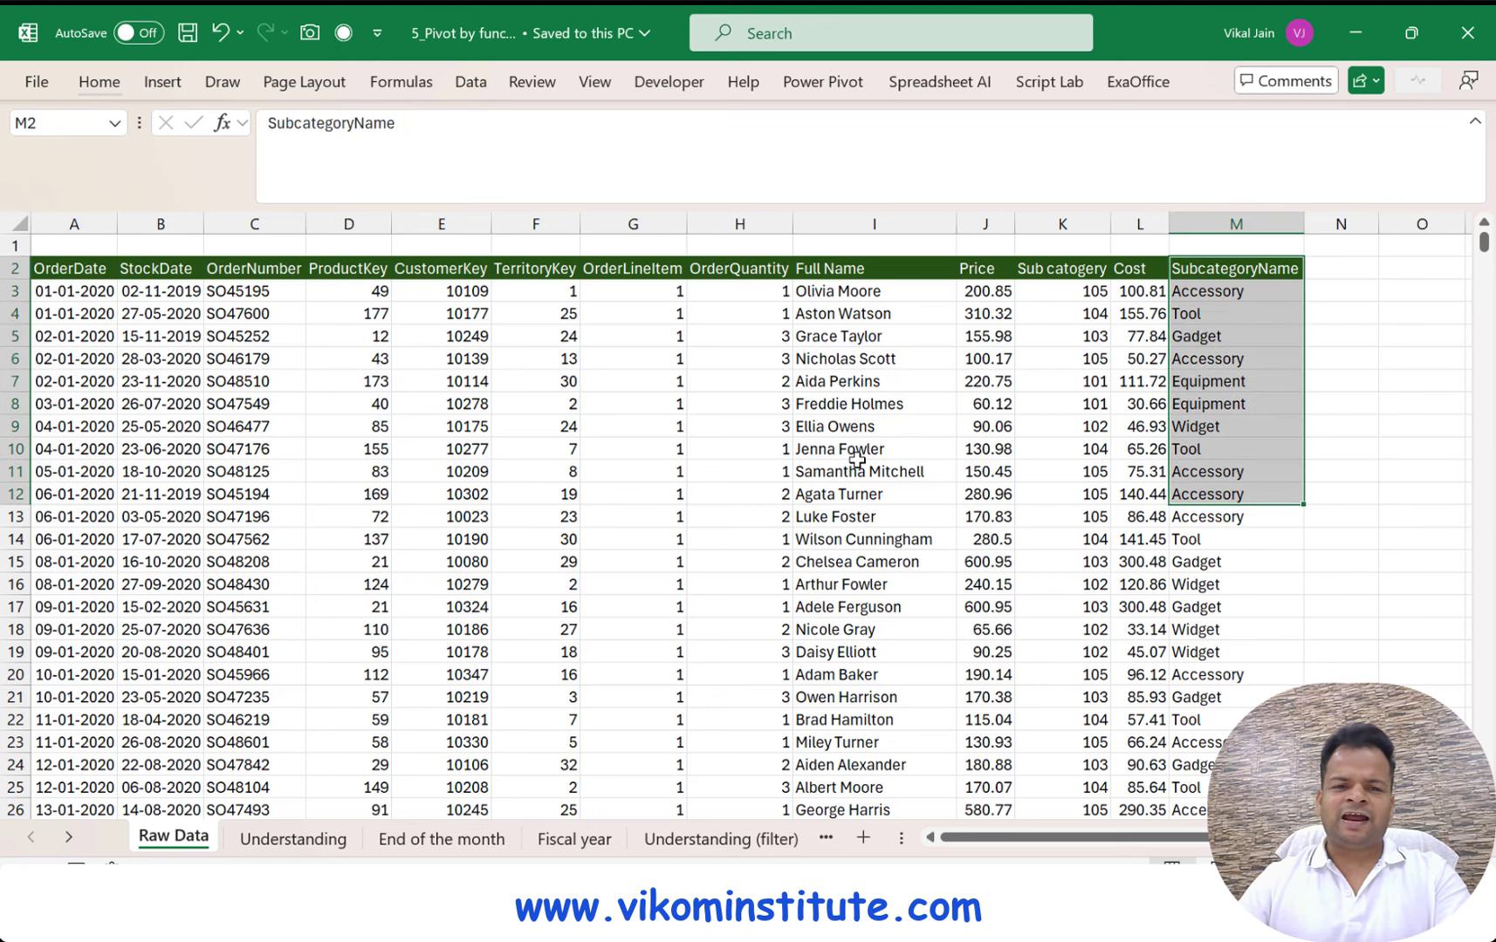
pyautogui.click(756, 275)
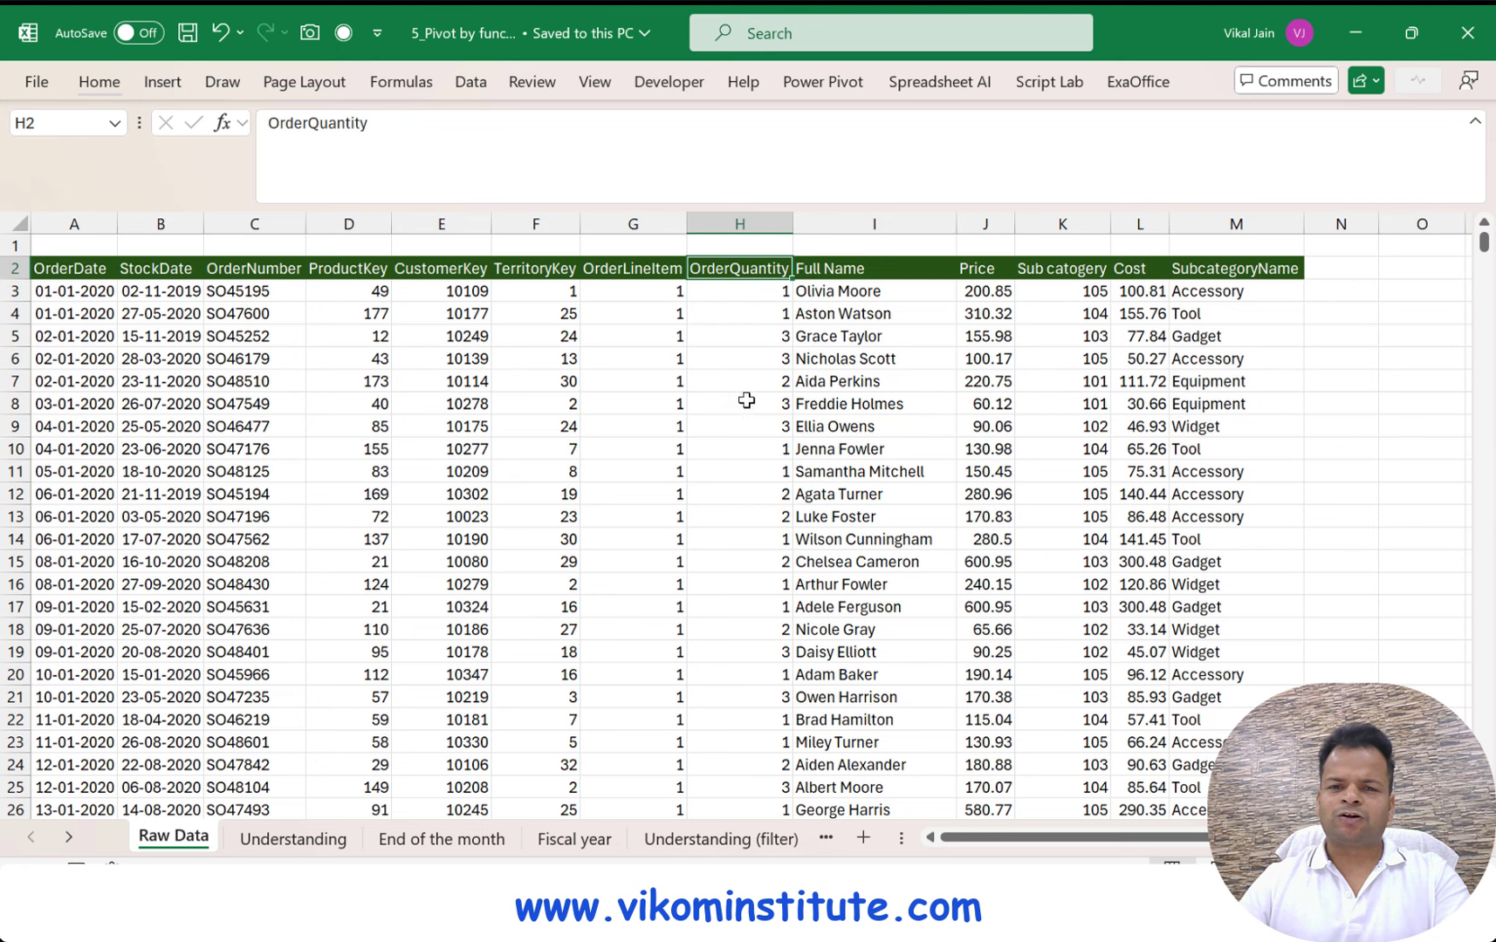
# In cell A6 of the Understanding sheet, start a PIVOTBY formula with the OrderDate column 'Raw Data'!A2:A2632 as row fields
pyautogui.click(275, 840)
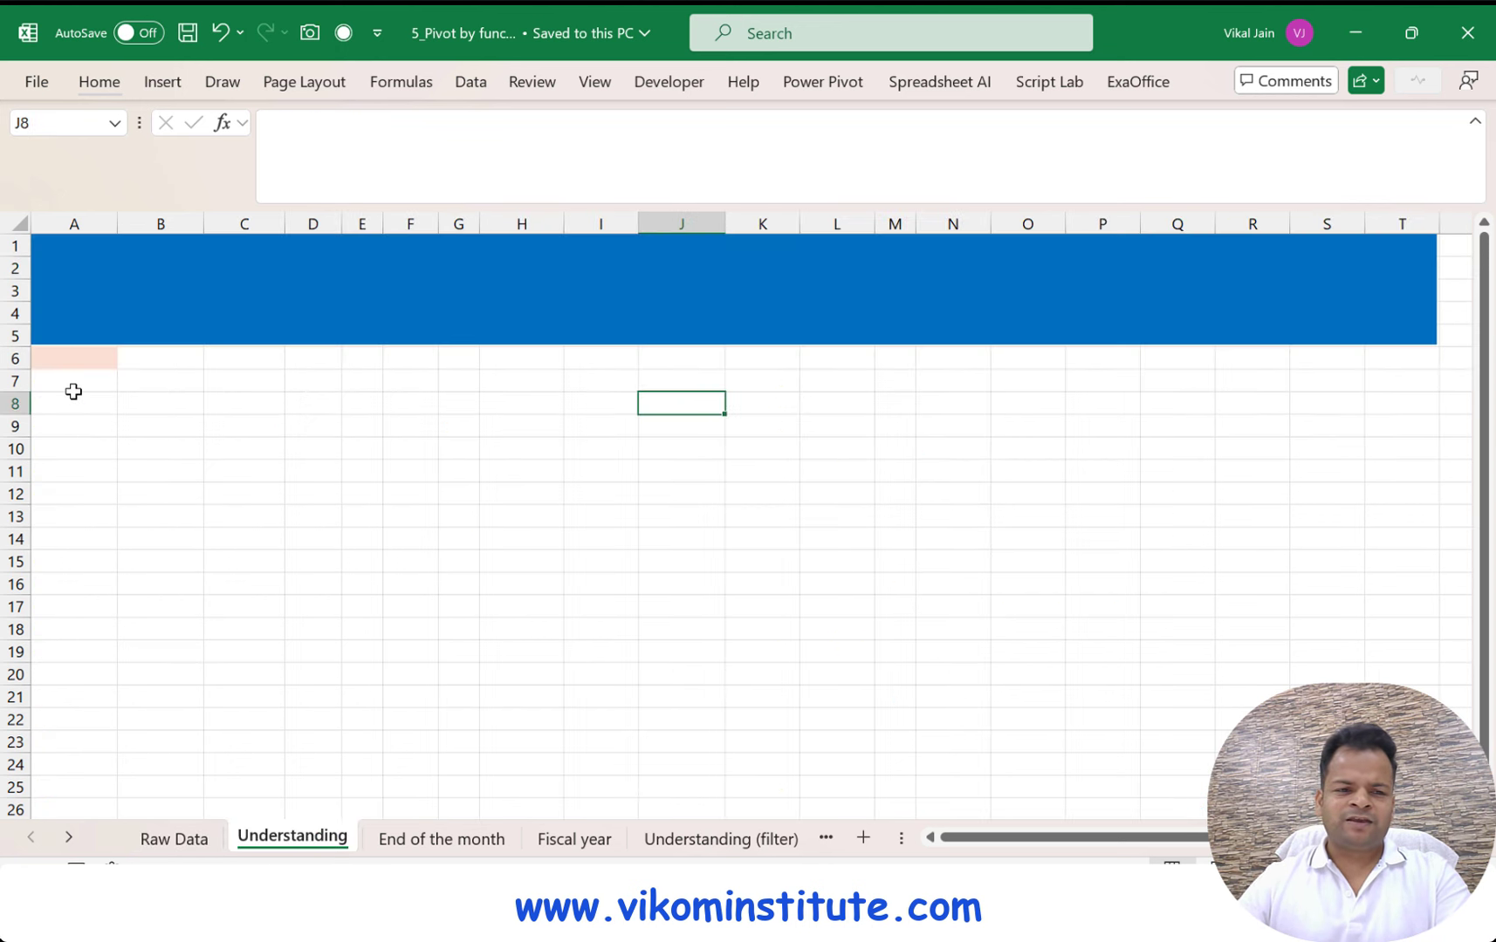
pyautogui.click(74, 386)
pyautogui.click(84, 358)
pyautogui.write('=pivo')
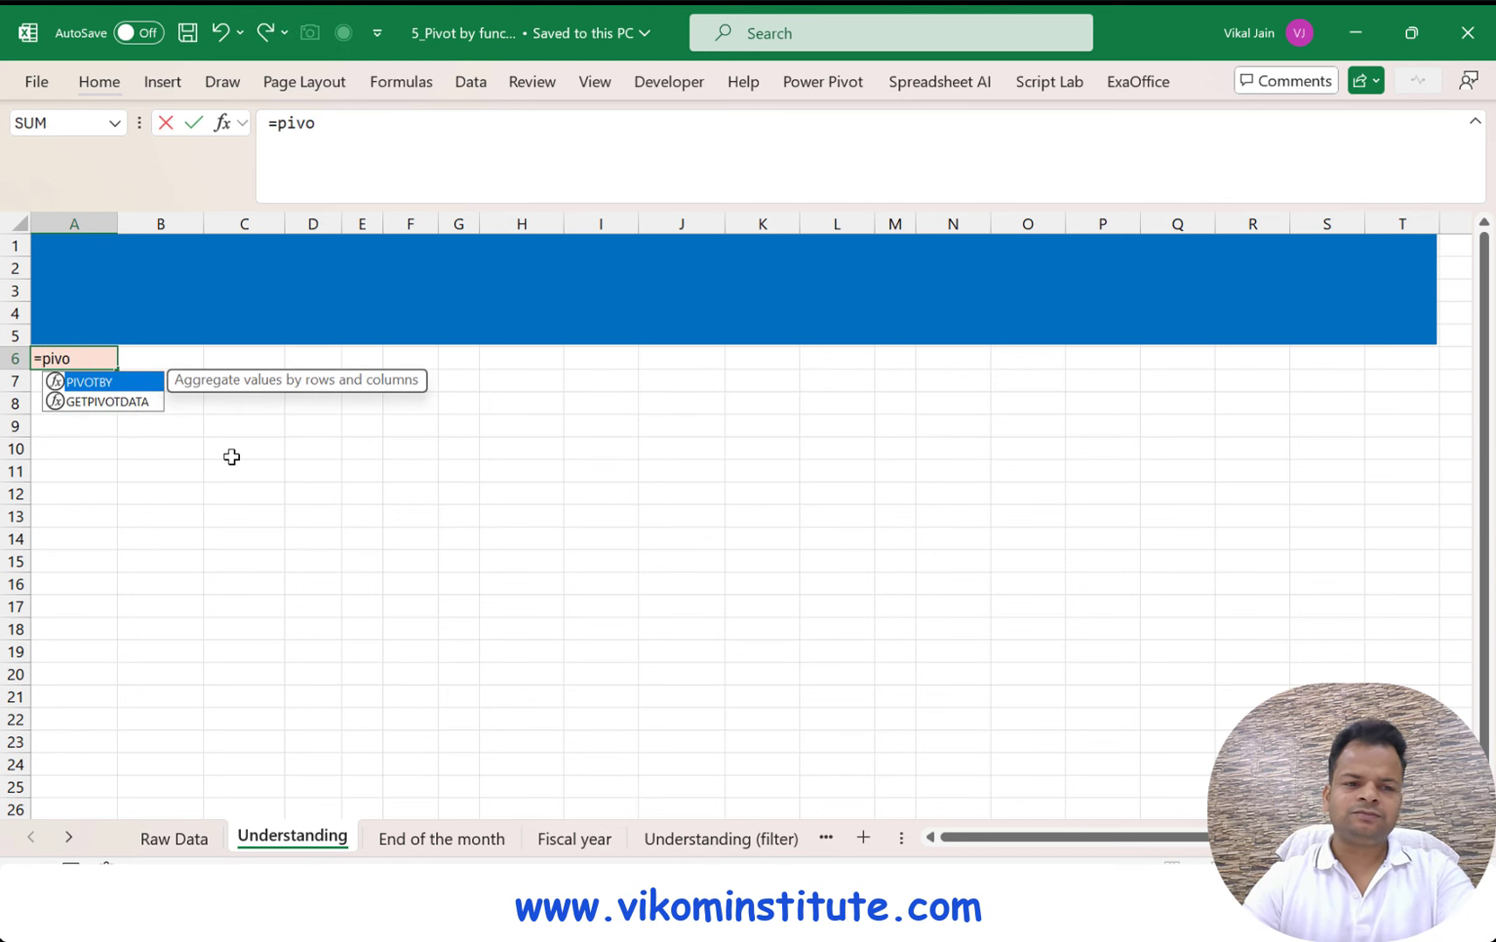
pyautogui.press('Tab')
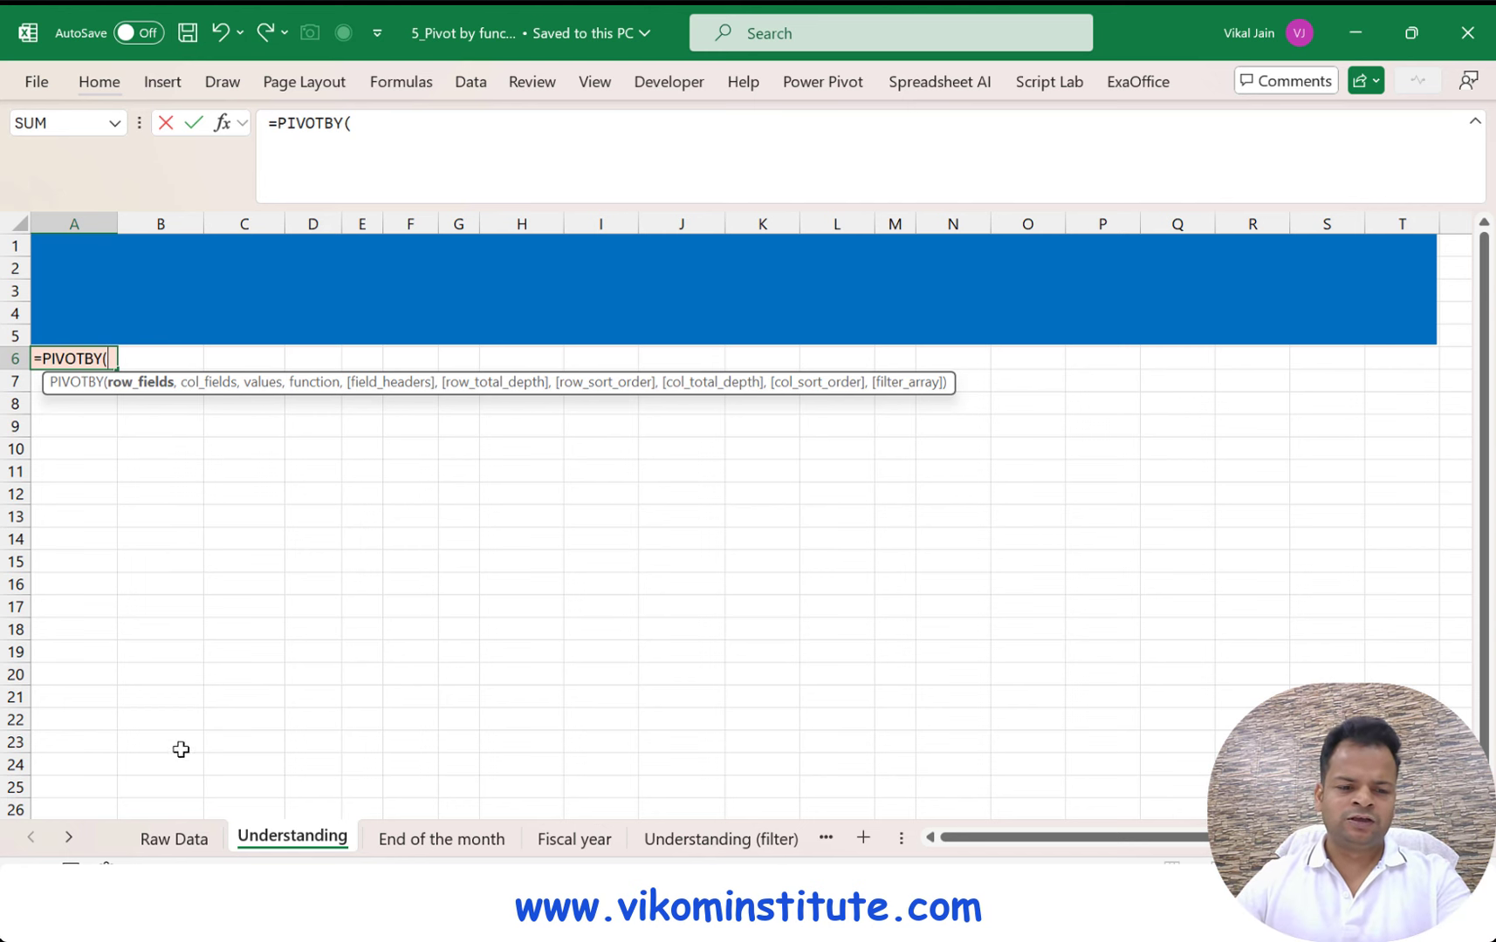
pyautogui.click(168, 839)
pyautogui.click(84, 272)
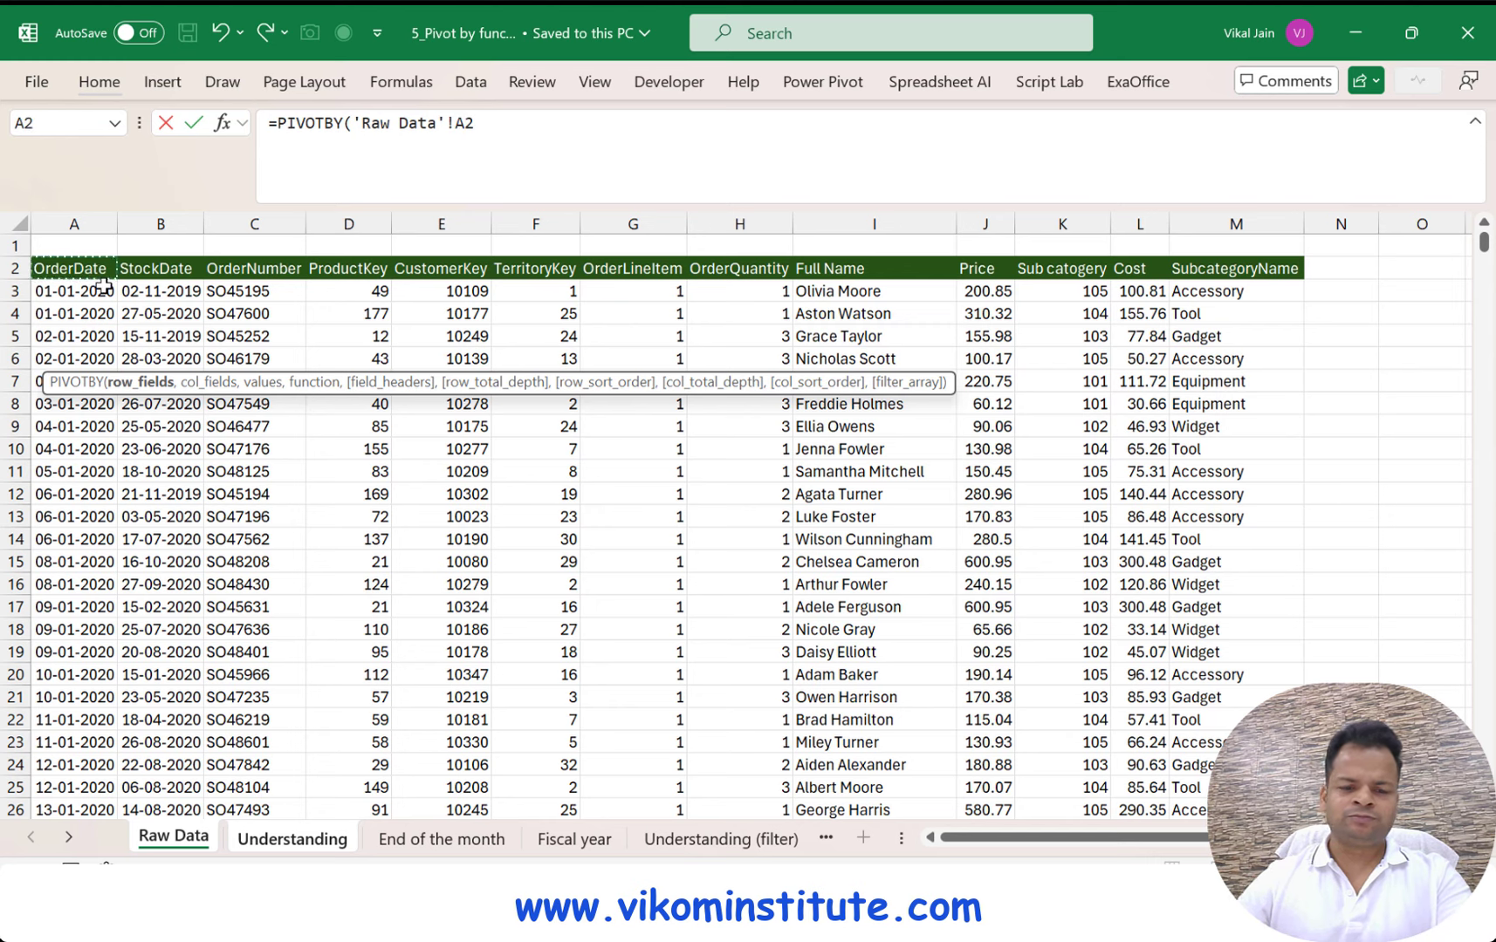
pyautogui.hotkey('ctrl', 'shift', 'Down')
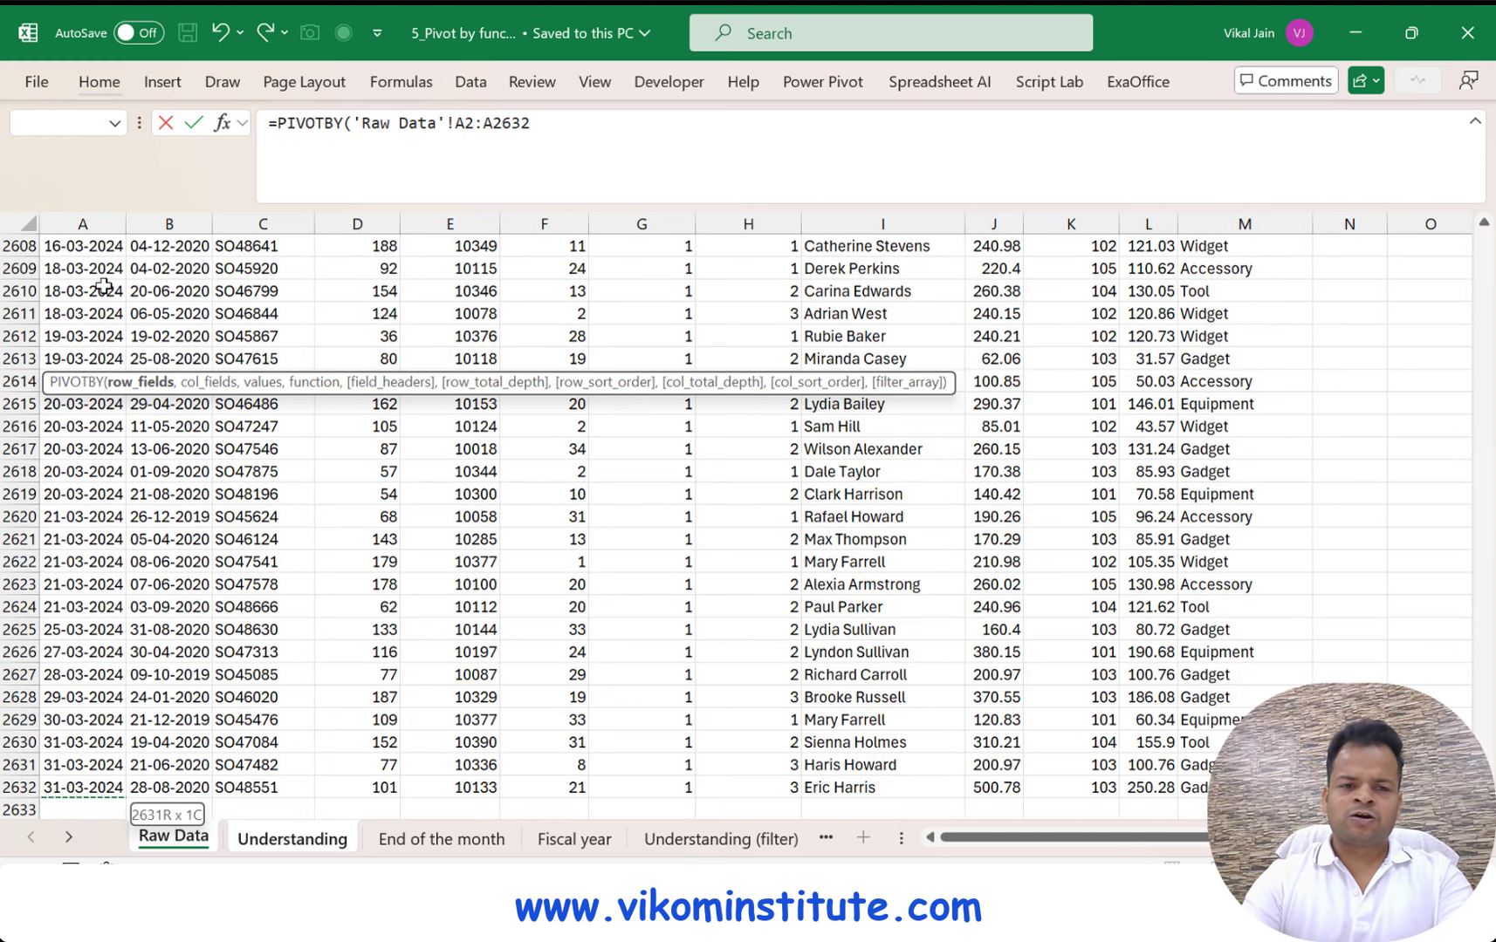
pyautogui.write(',')
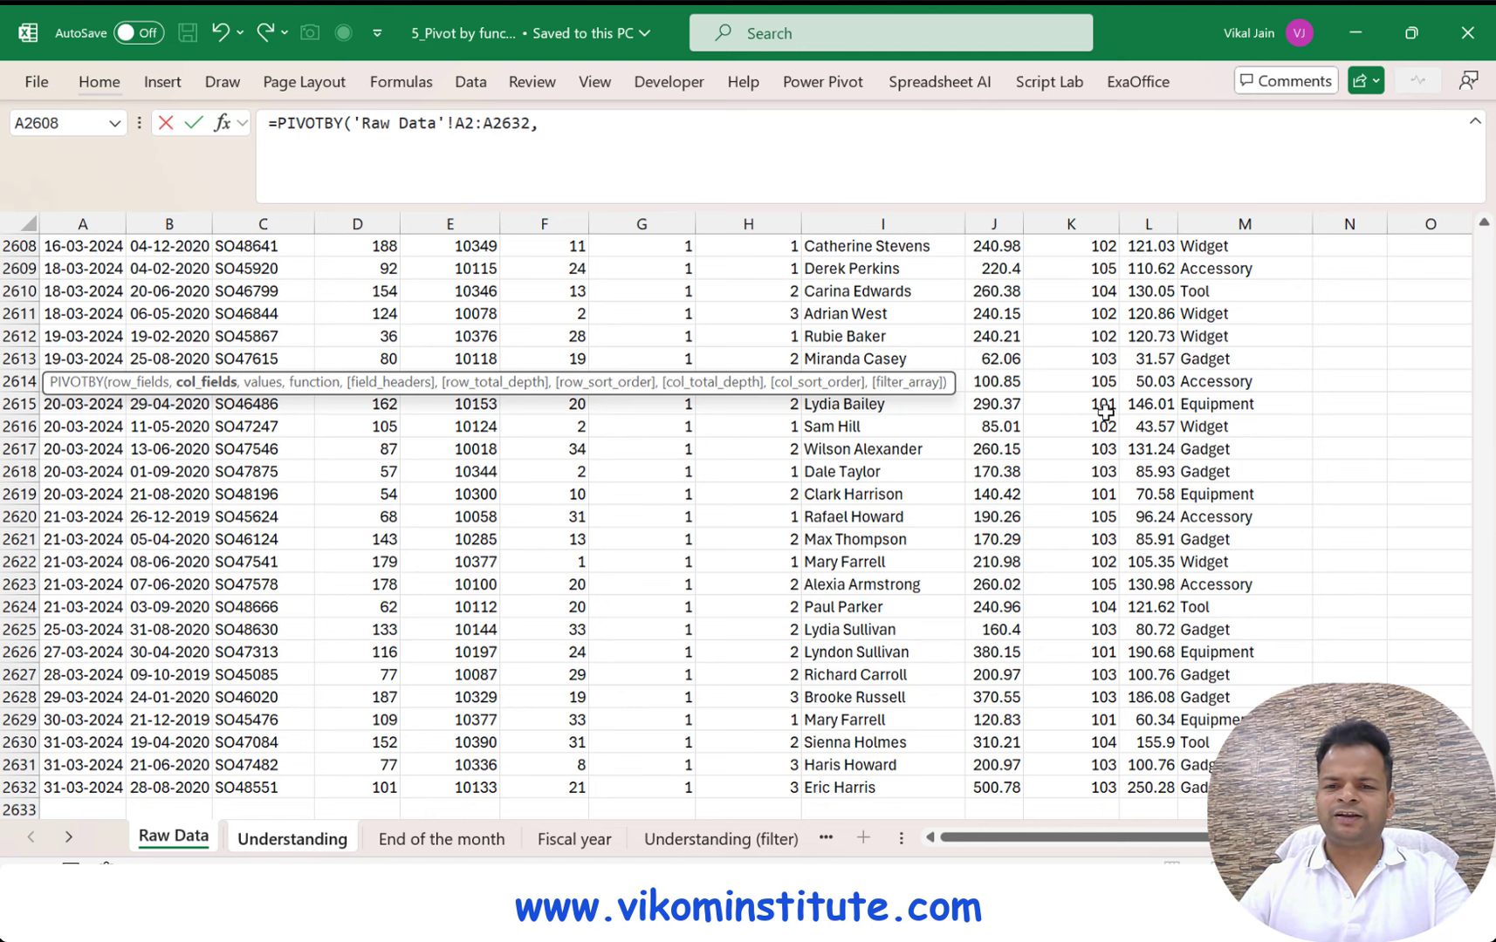
# Supply the SubcategoryName column 'Raw Data'!M2:M2632 as the formula's column fields
pyautogui.click(1196, 455)
pyautogui.hotkey('ctrl', 'Up')
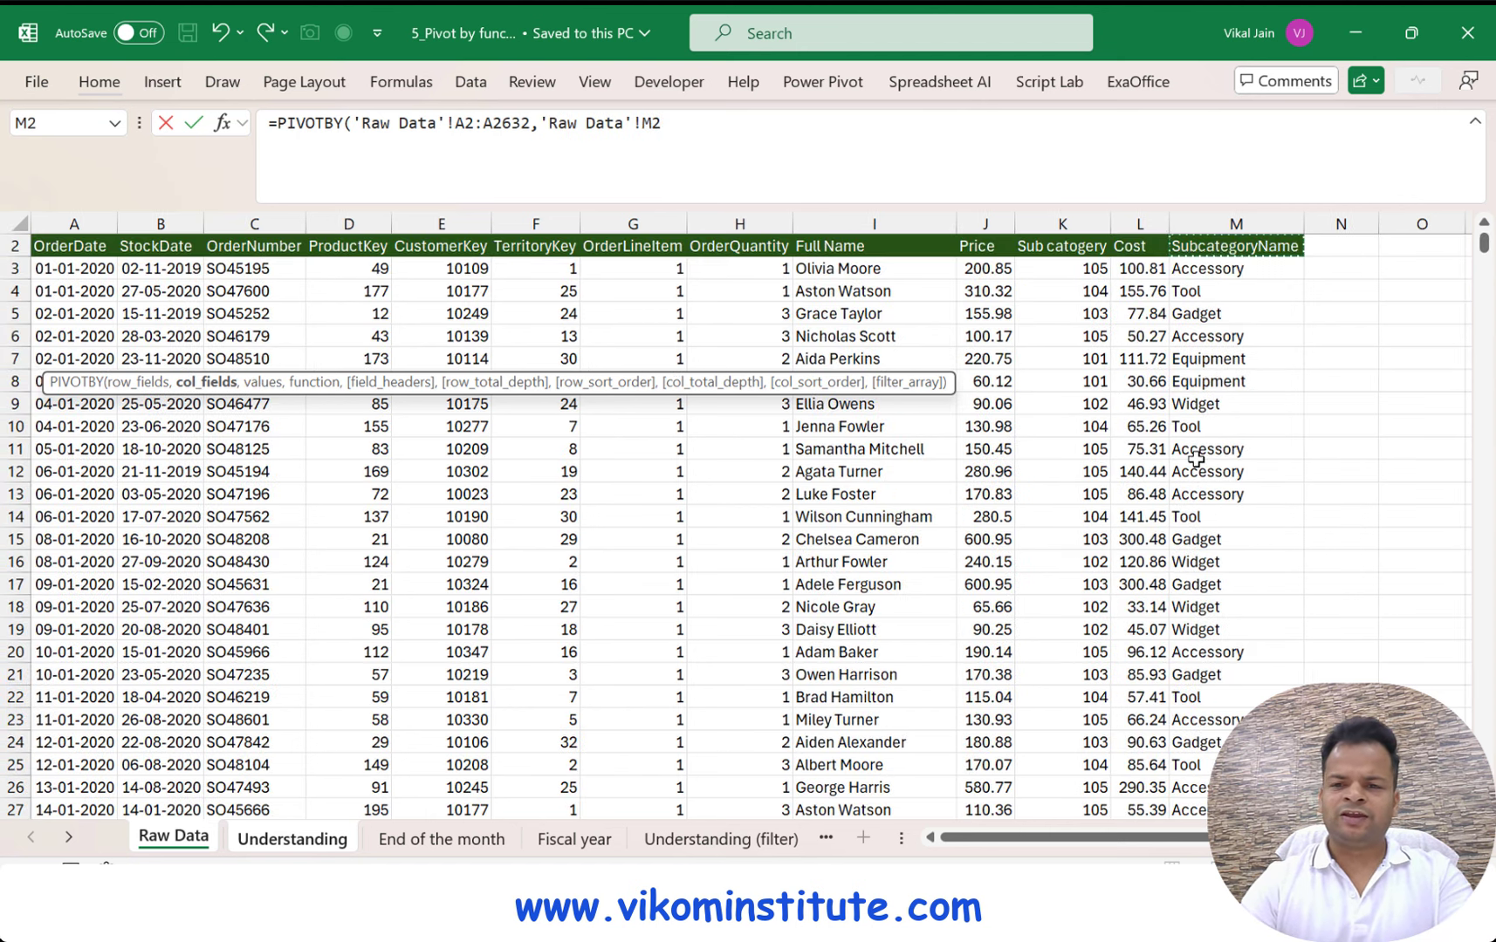
pyautogui.hotkey('ctrl', 'shift', 'Down')
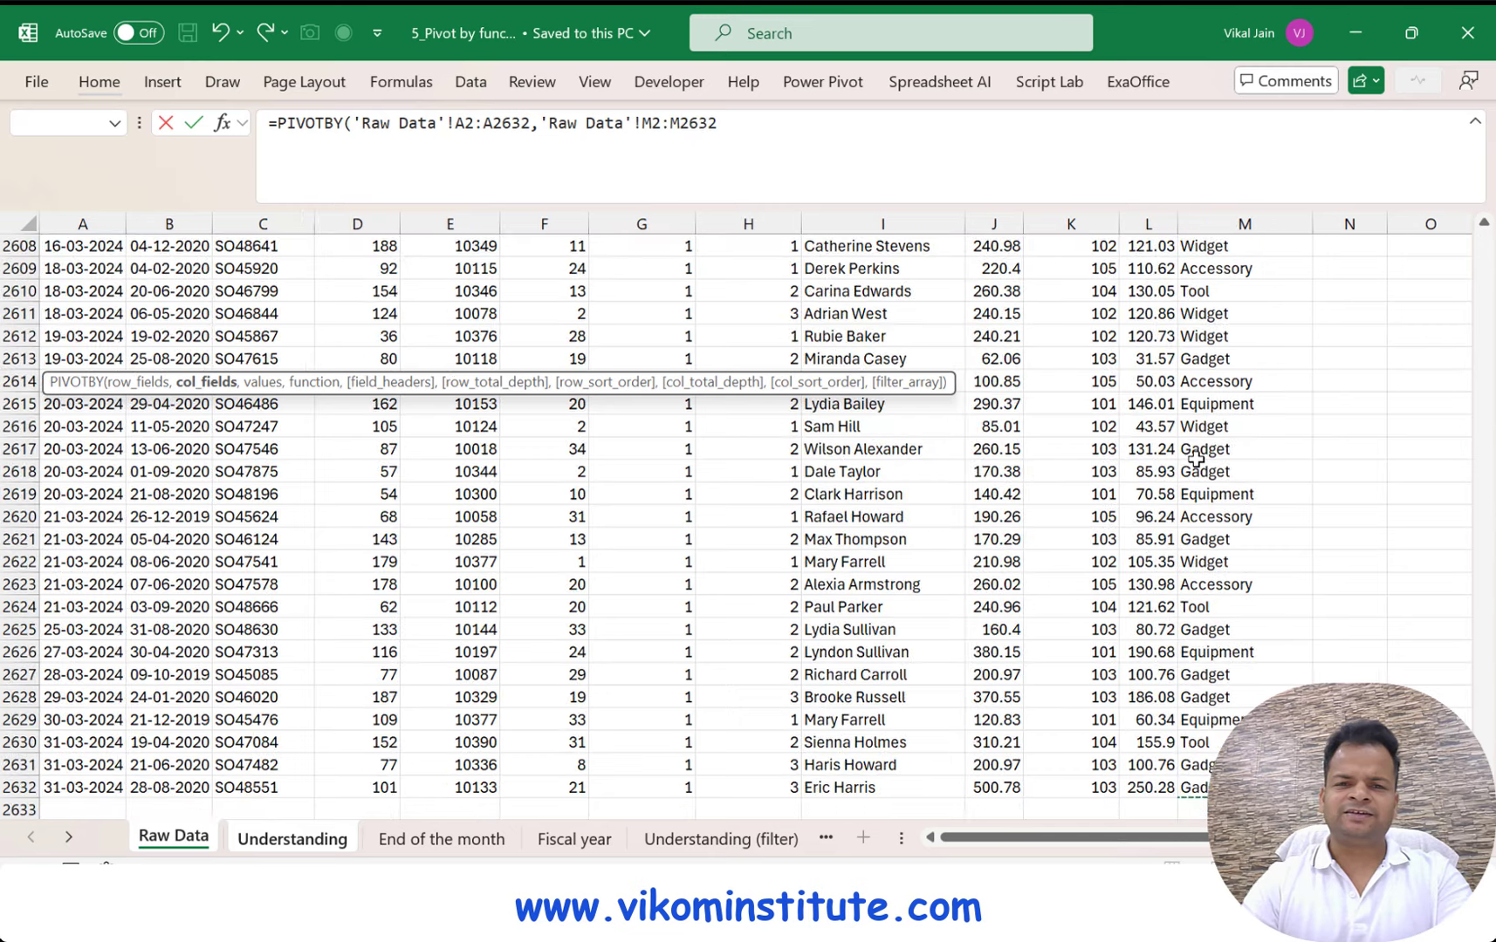
pyautogui.write(',')
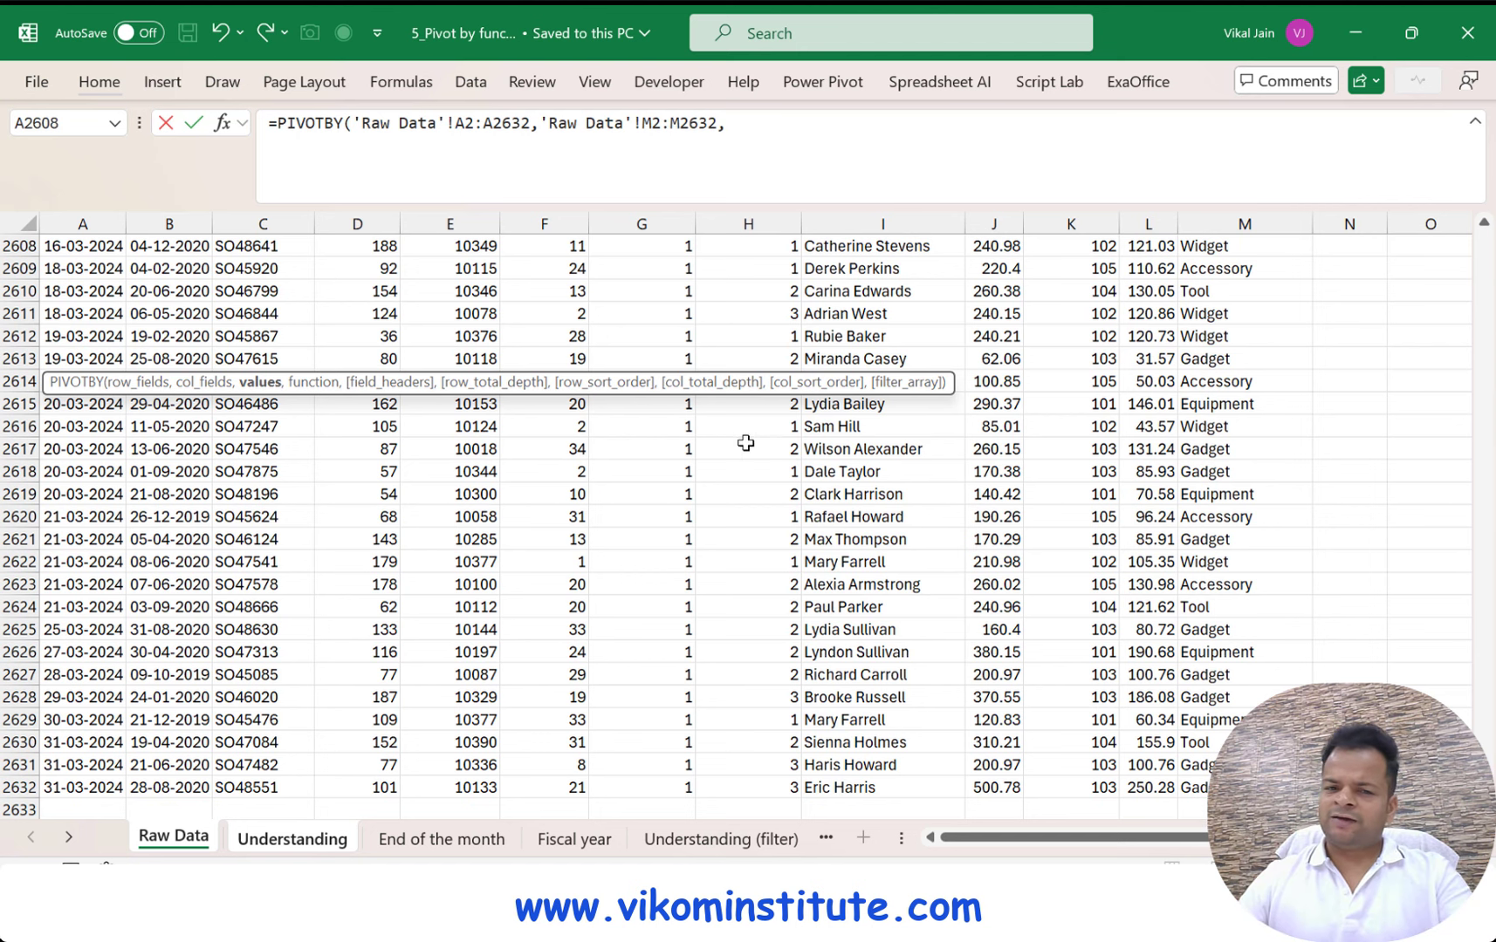
# Supply the OrderQuantity column 'Raw Data'!H2:H2632 as the values argument of PIVOTBY
pyautogui.click(772, 328)
pyautogui.hotkey('ctrl', 'Up')
pyautogui.press('Down')
pyautogui.hotkey('ctrl', 'shift', 'Down')
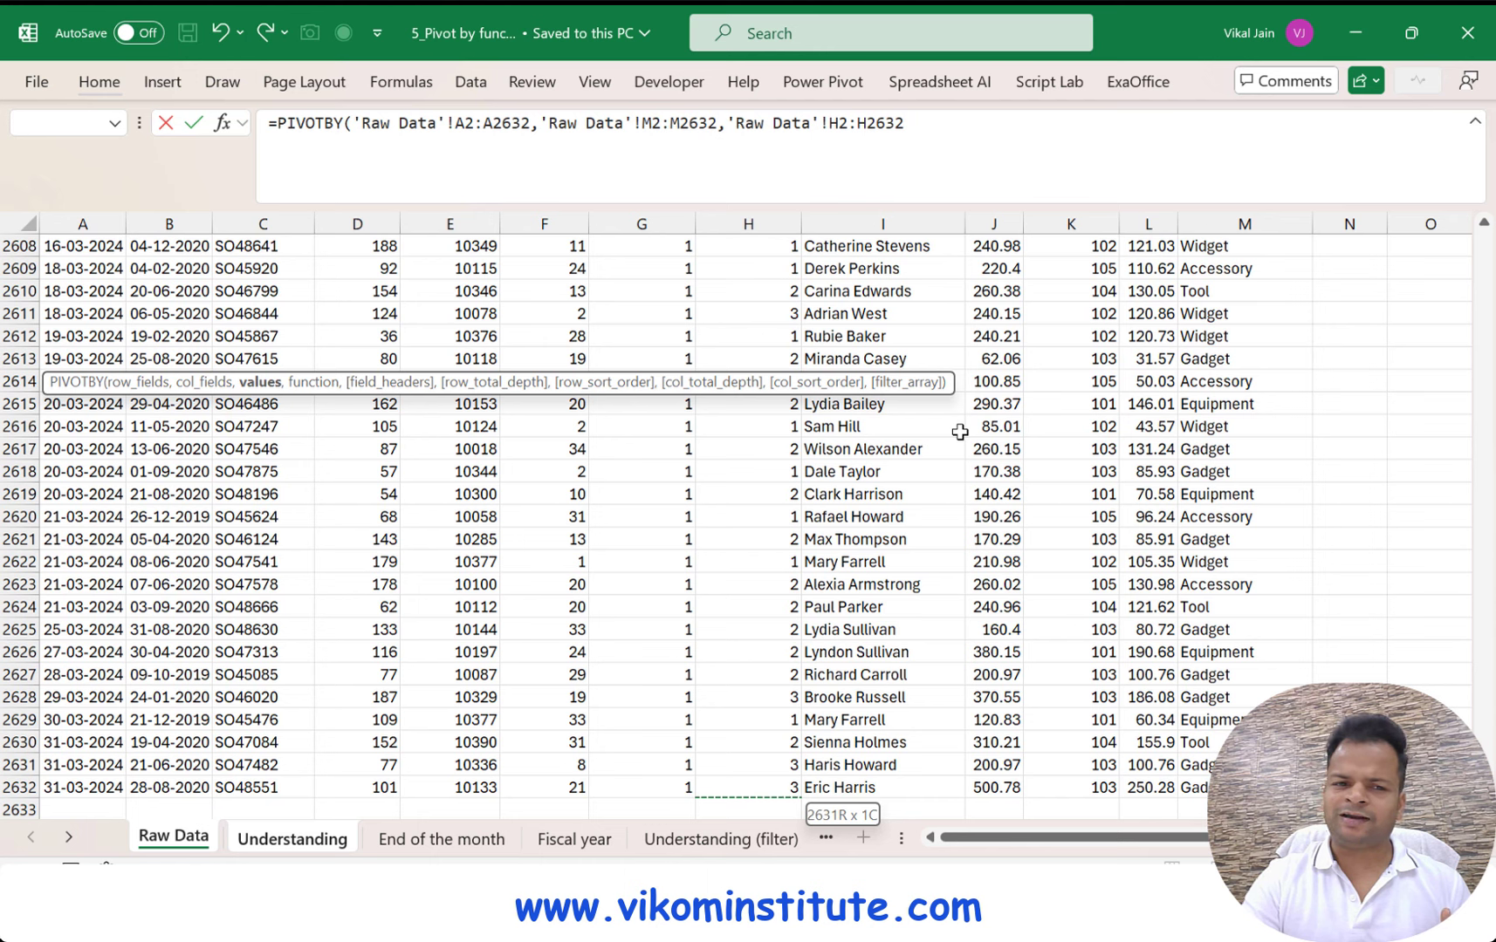
pyautogui.write(',')
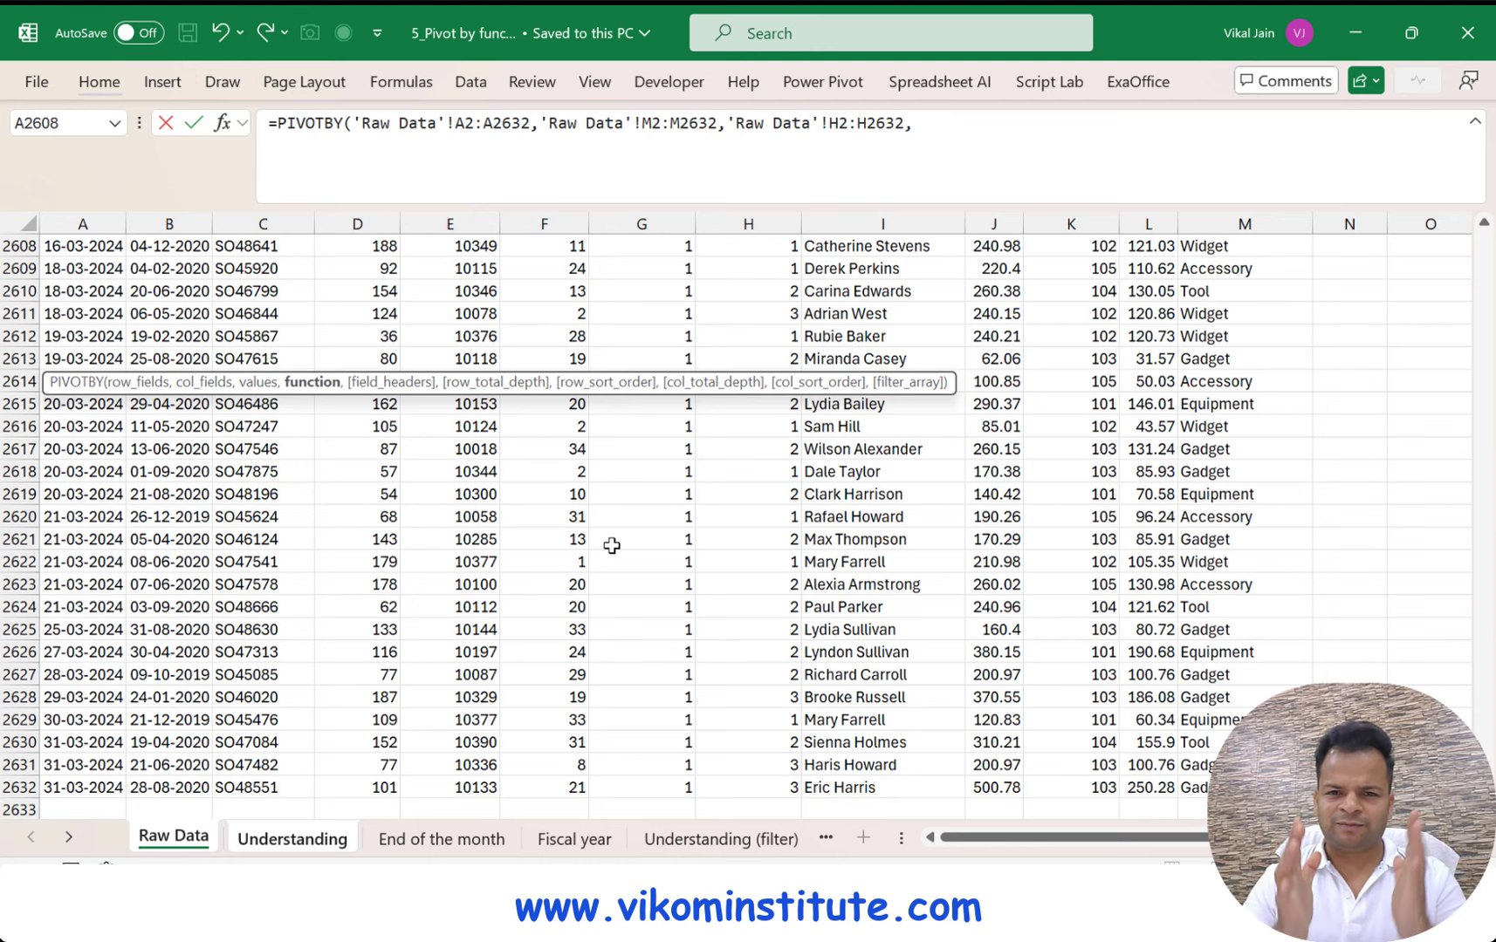
# Set SUM as the aggregation function and complete the PIVOTBY formula
pyautogui.write('sum')
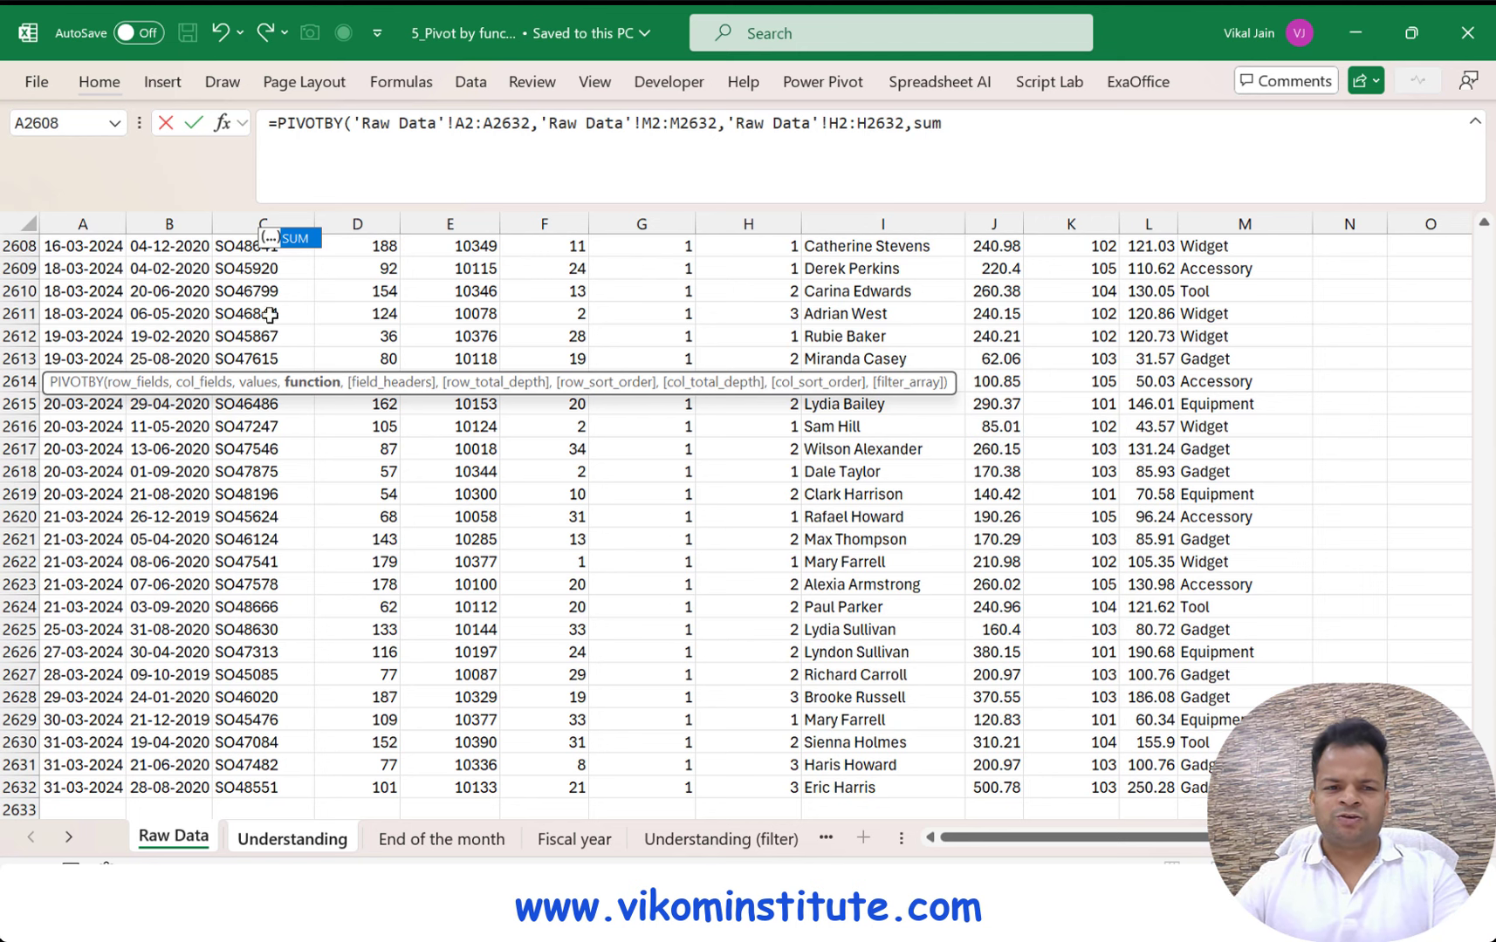
pyautogui.press('Tab')
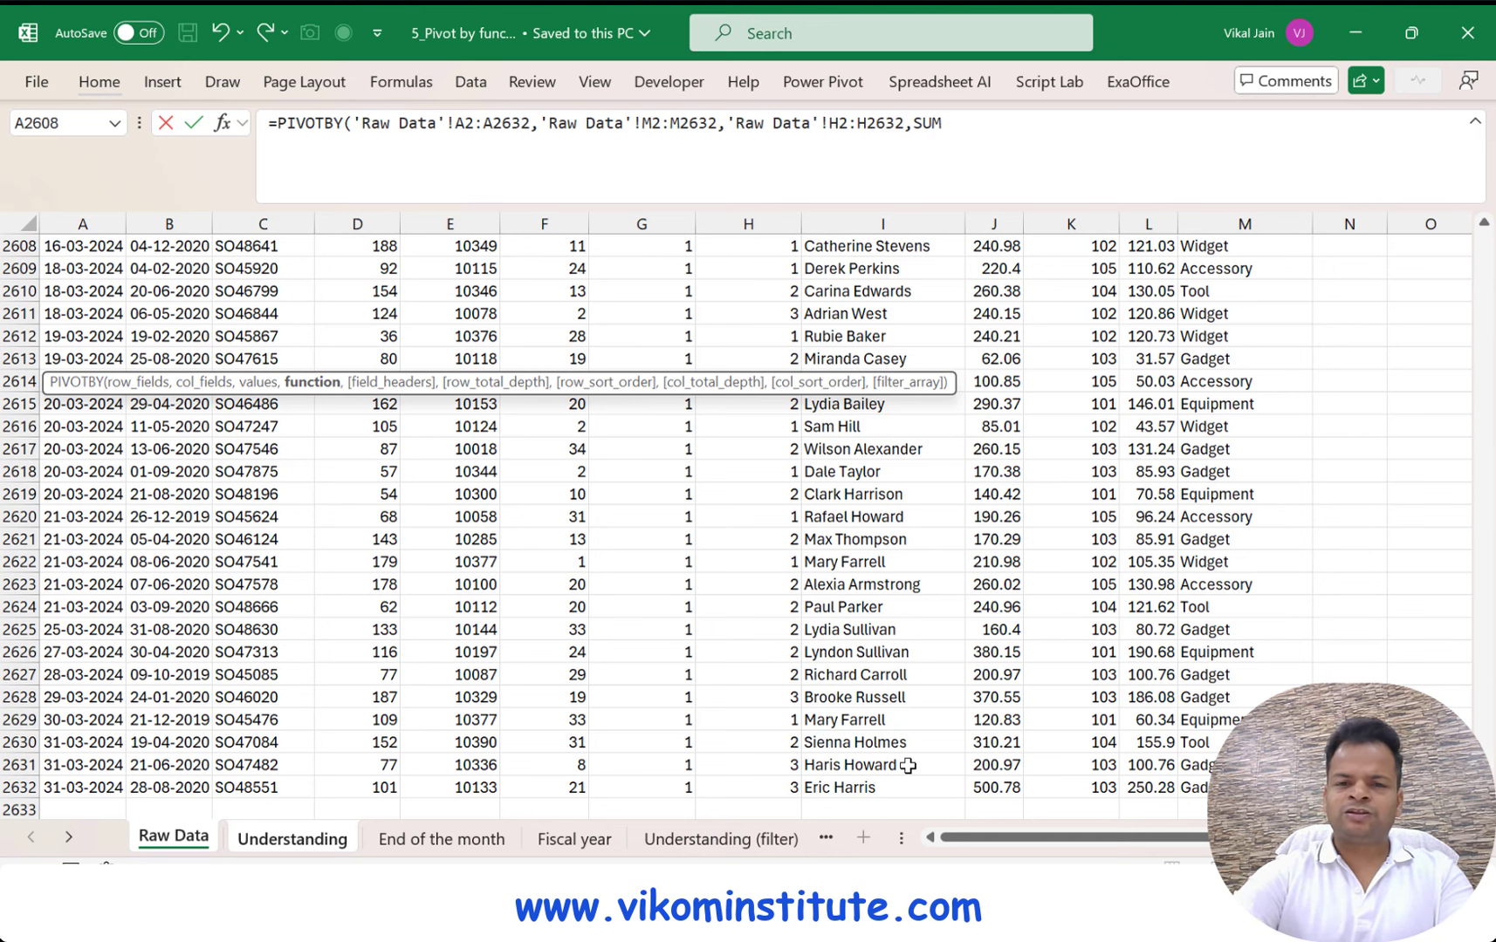
pyautogui.write(')')
pyautogui.press('Return')
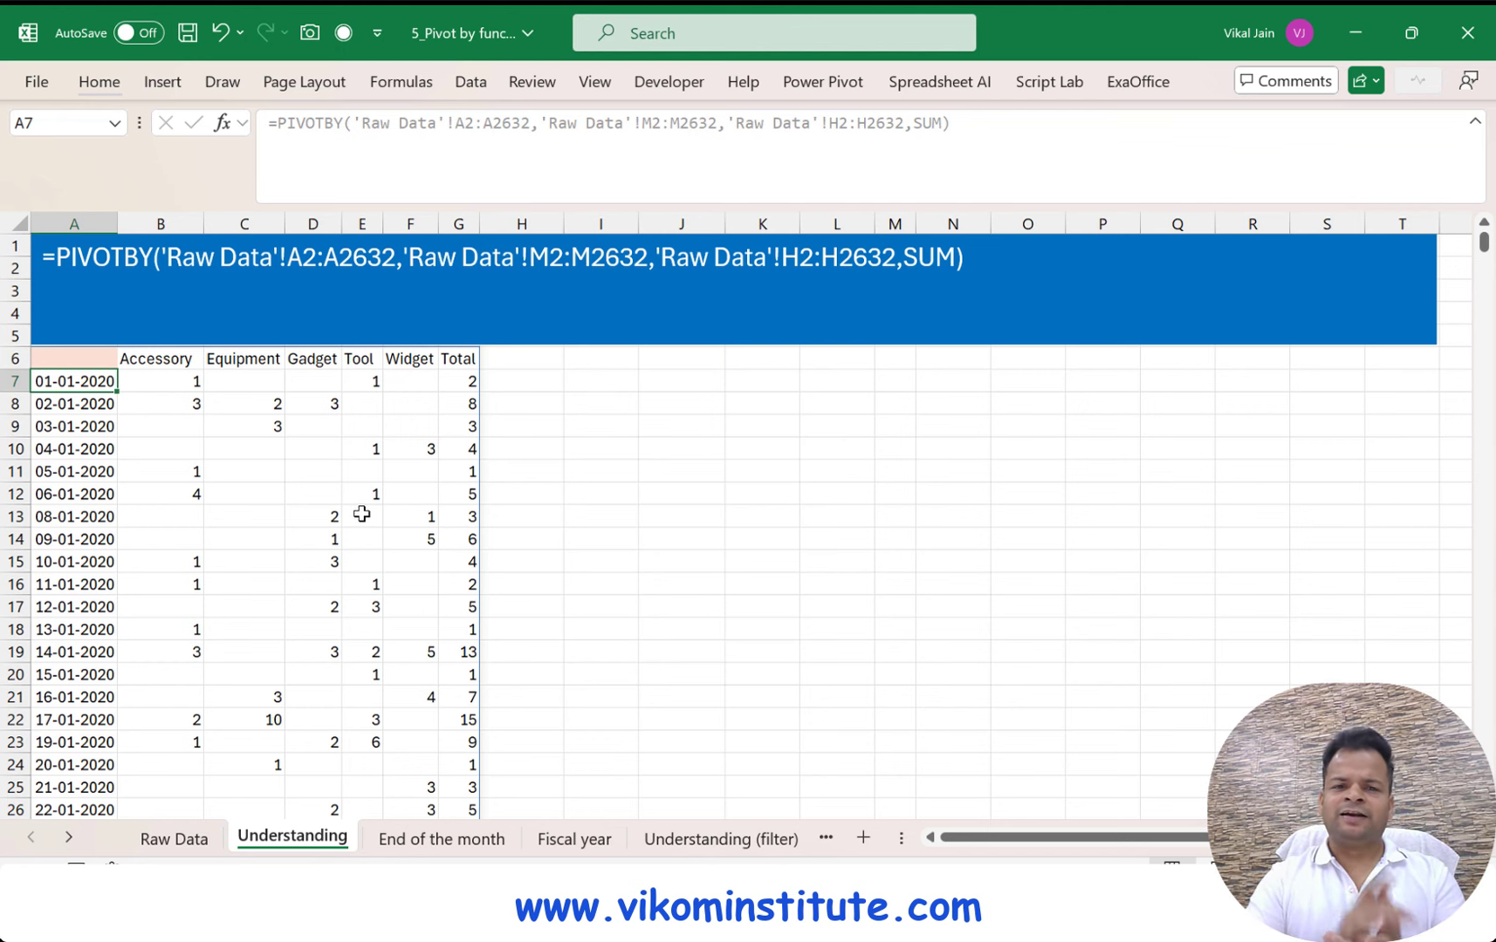
# Edit the PIVOTBY formula in A6 to add a field_headers argument of 3 (Yes and show)
pyautogui.press('Up')
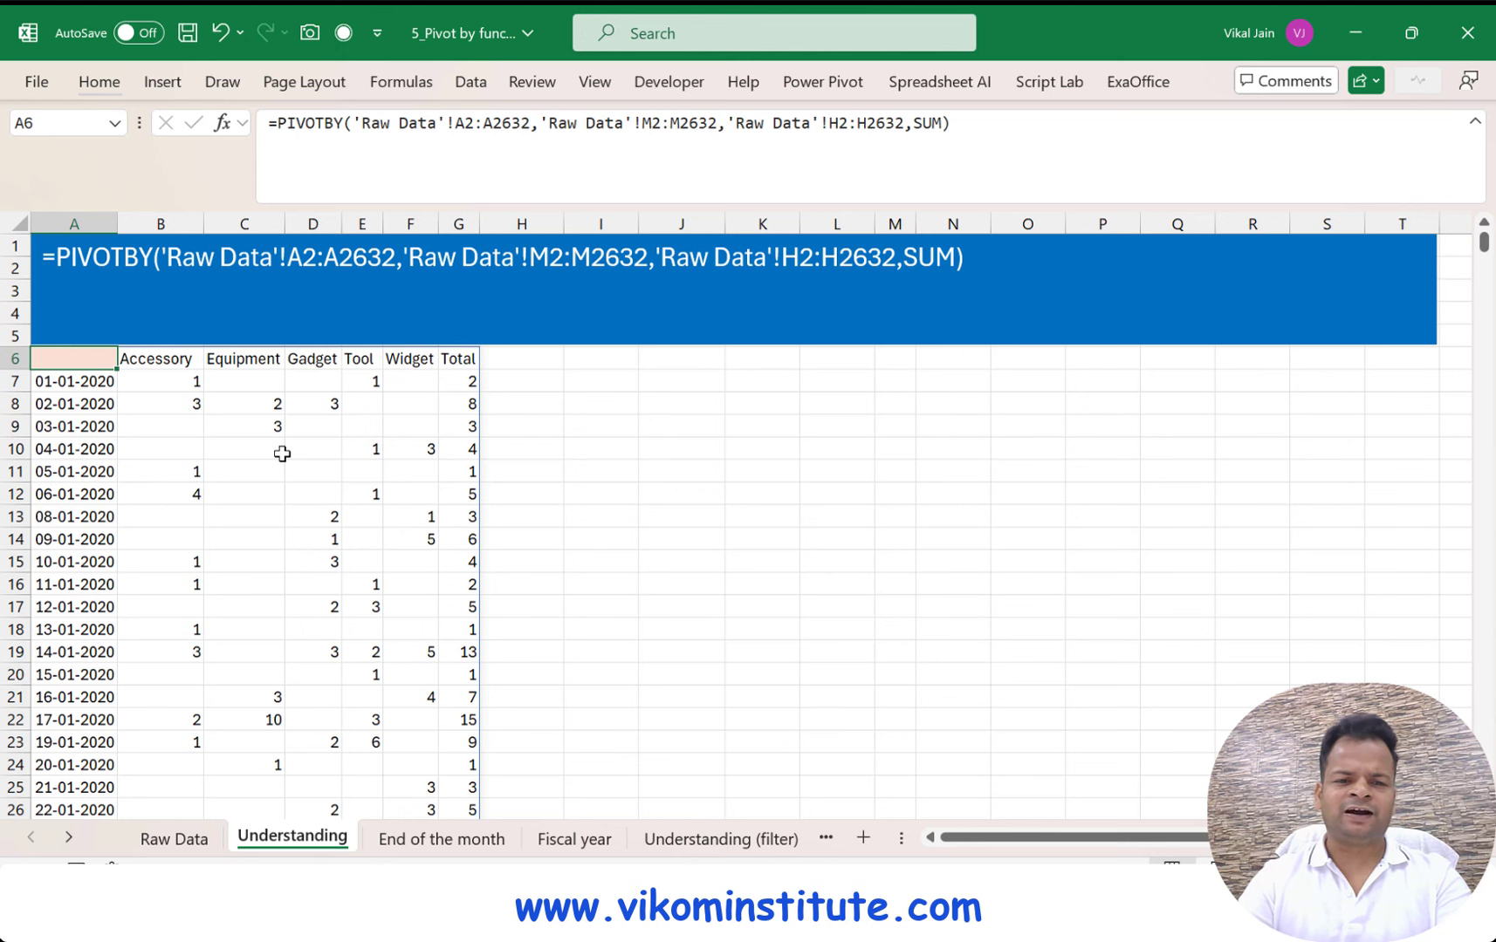
pyautogui.press('F2')
pyautogui.press('Left')
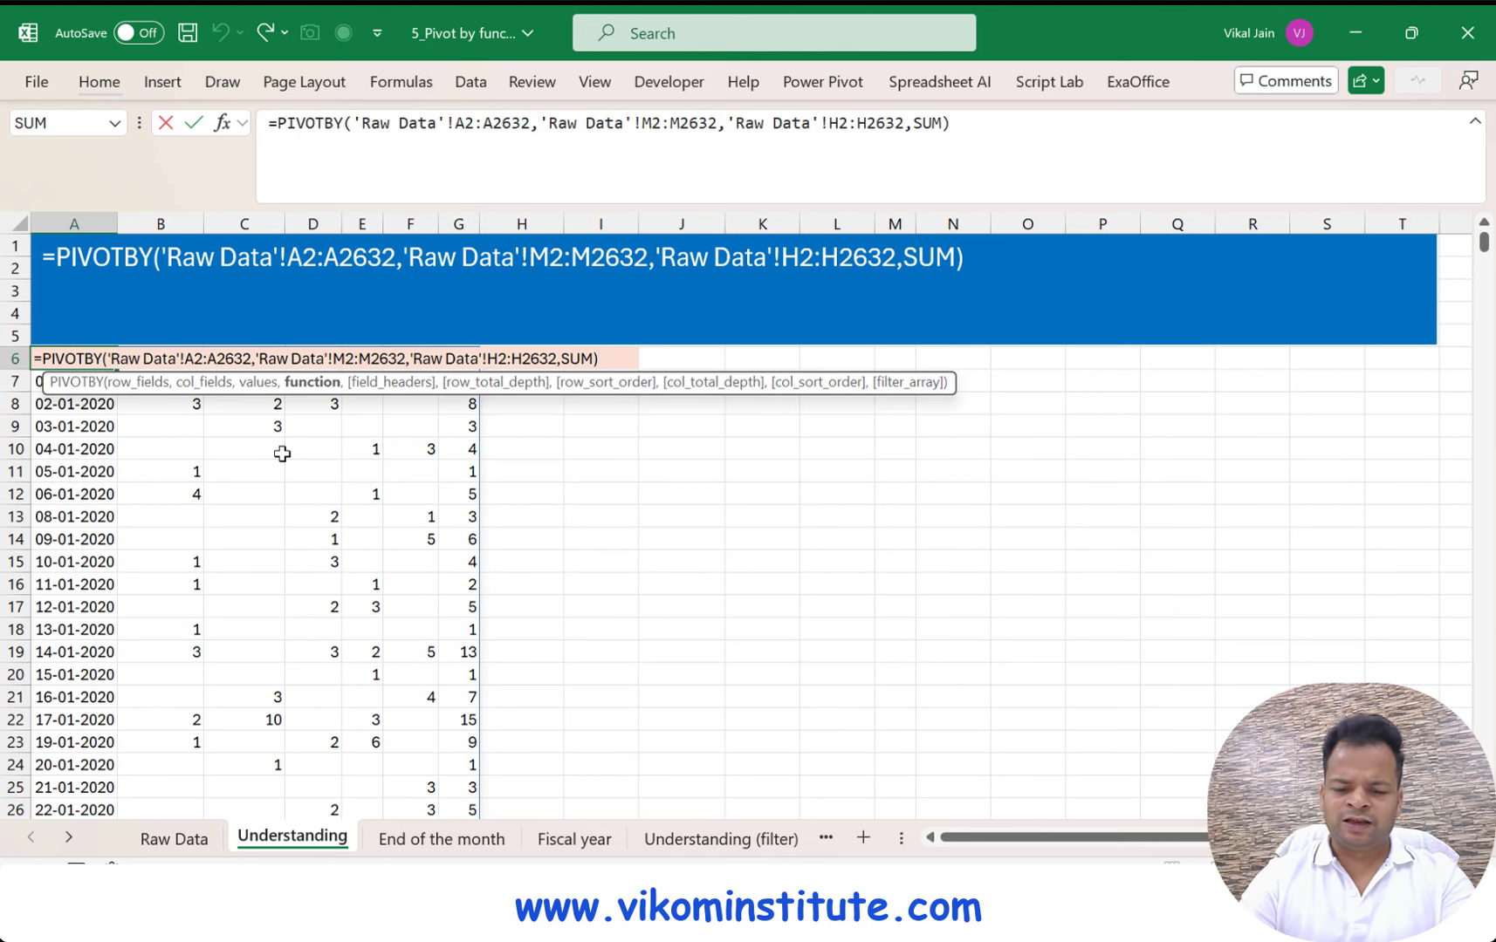
pyautogui.write(',')
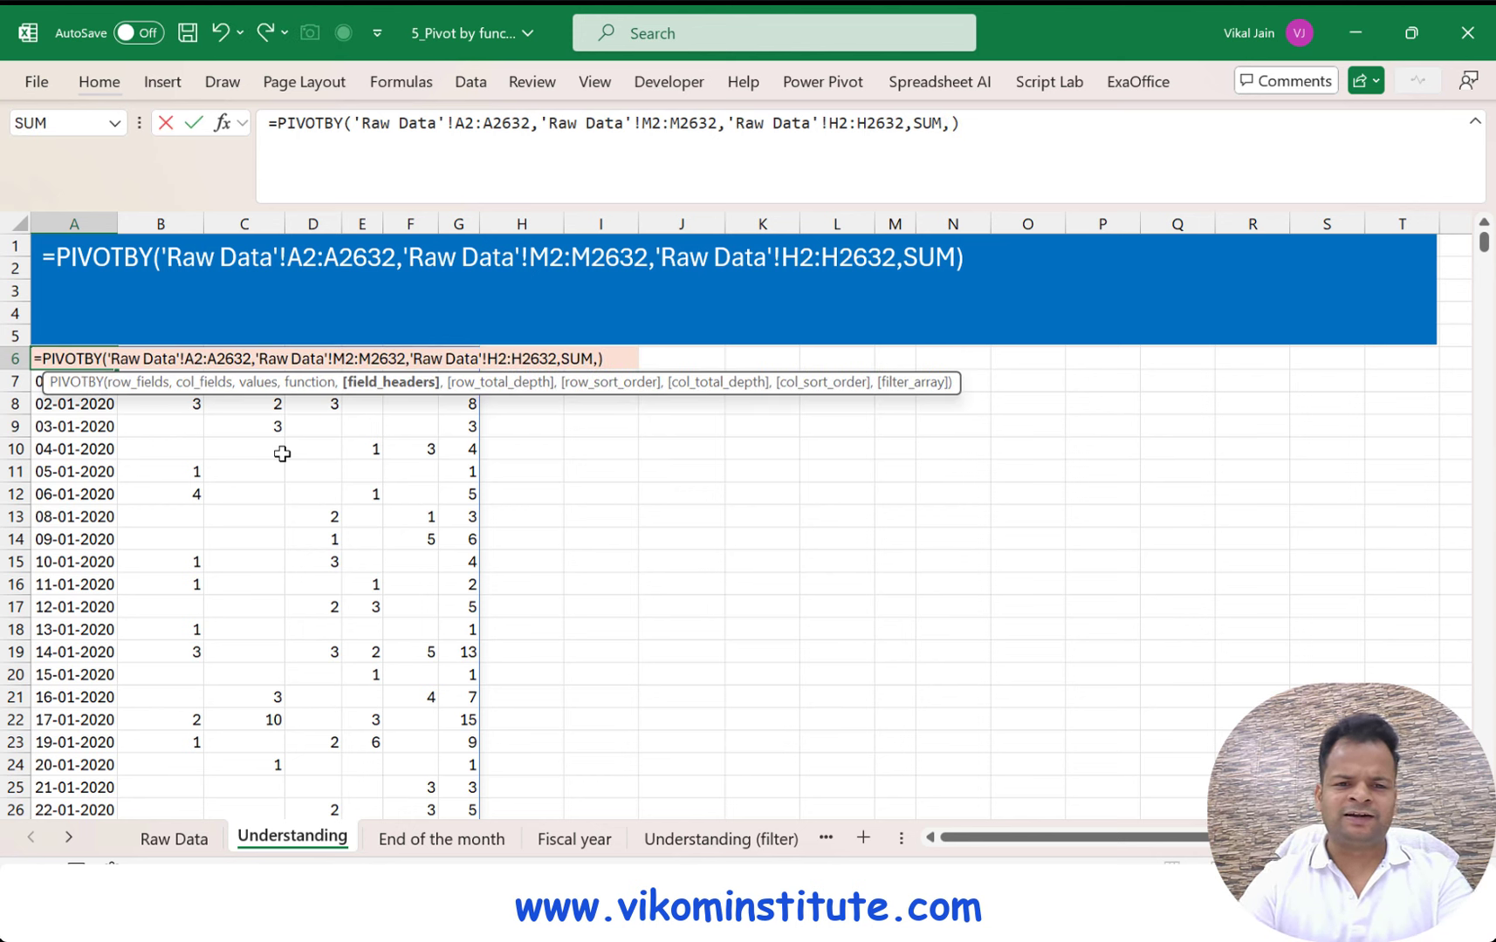
pyautogui.write('1')
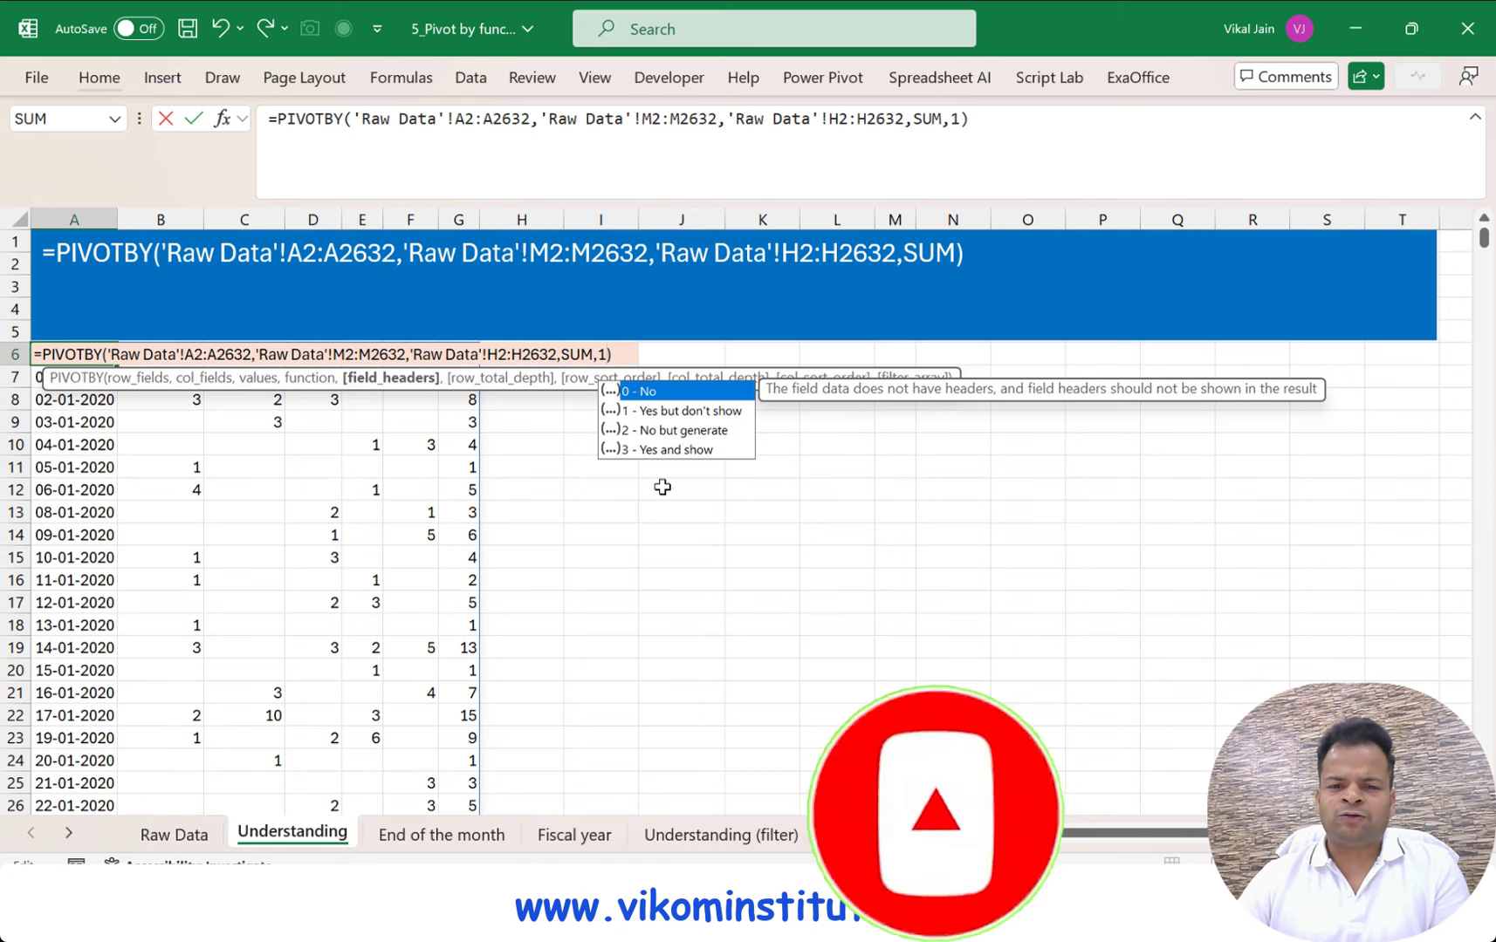
pyautogui.press('BackSpace')
pyautogui.write('3')
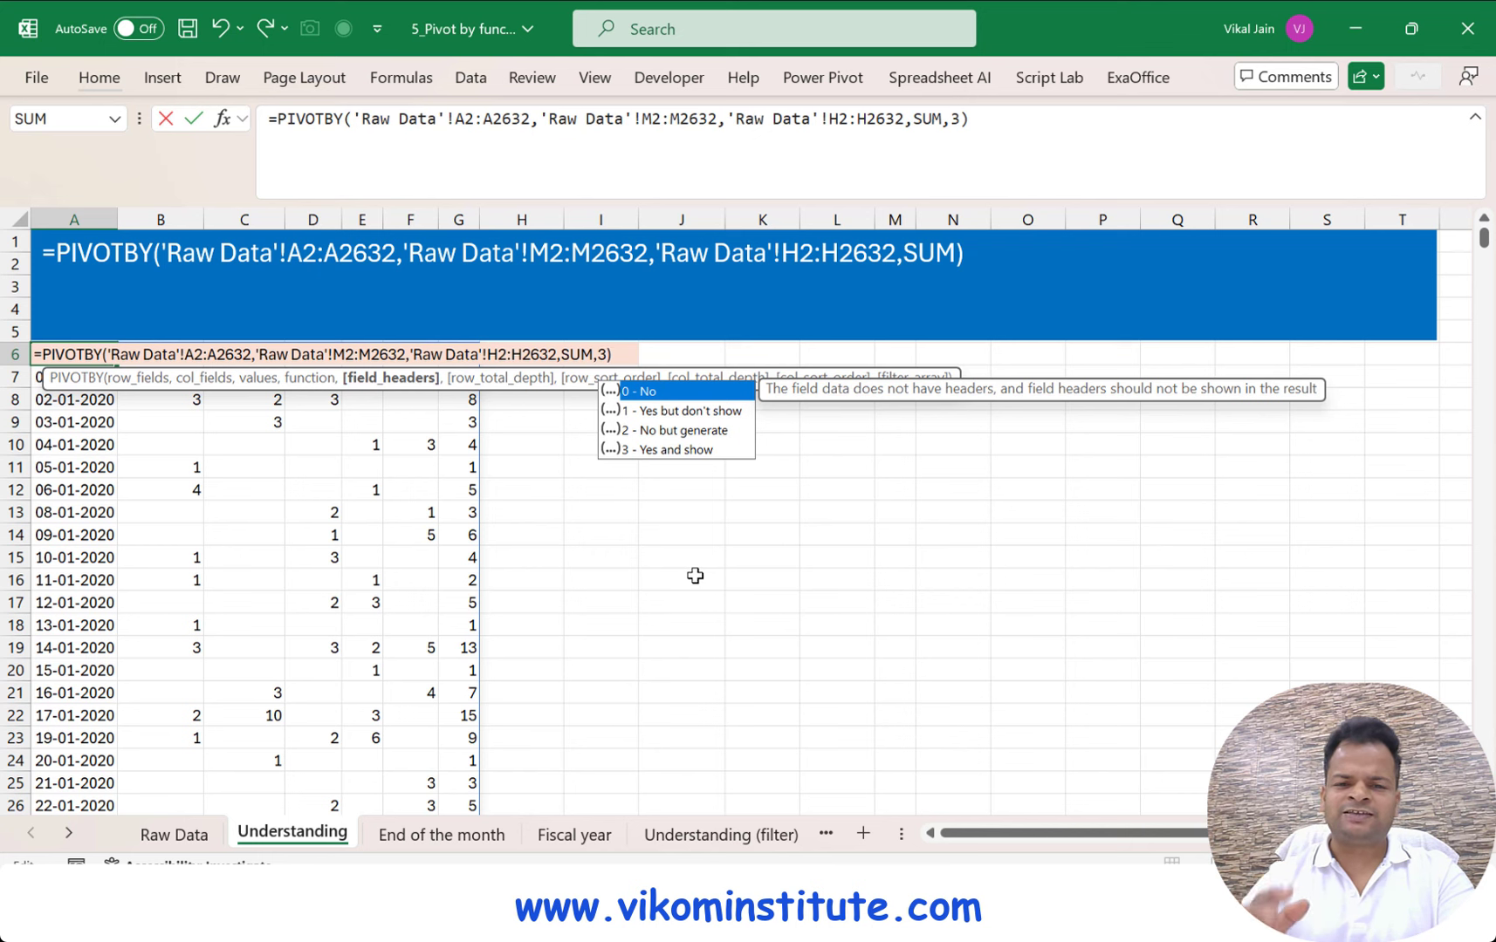
pyautogui.press('Return')
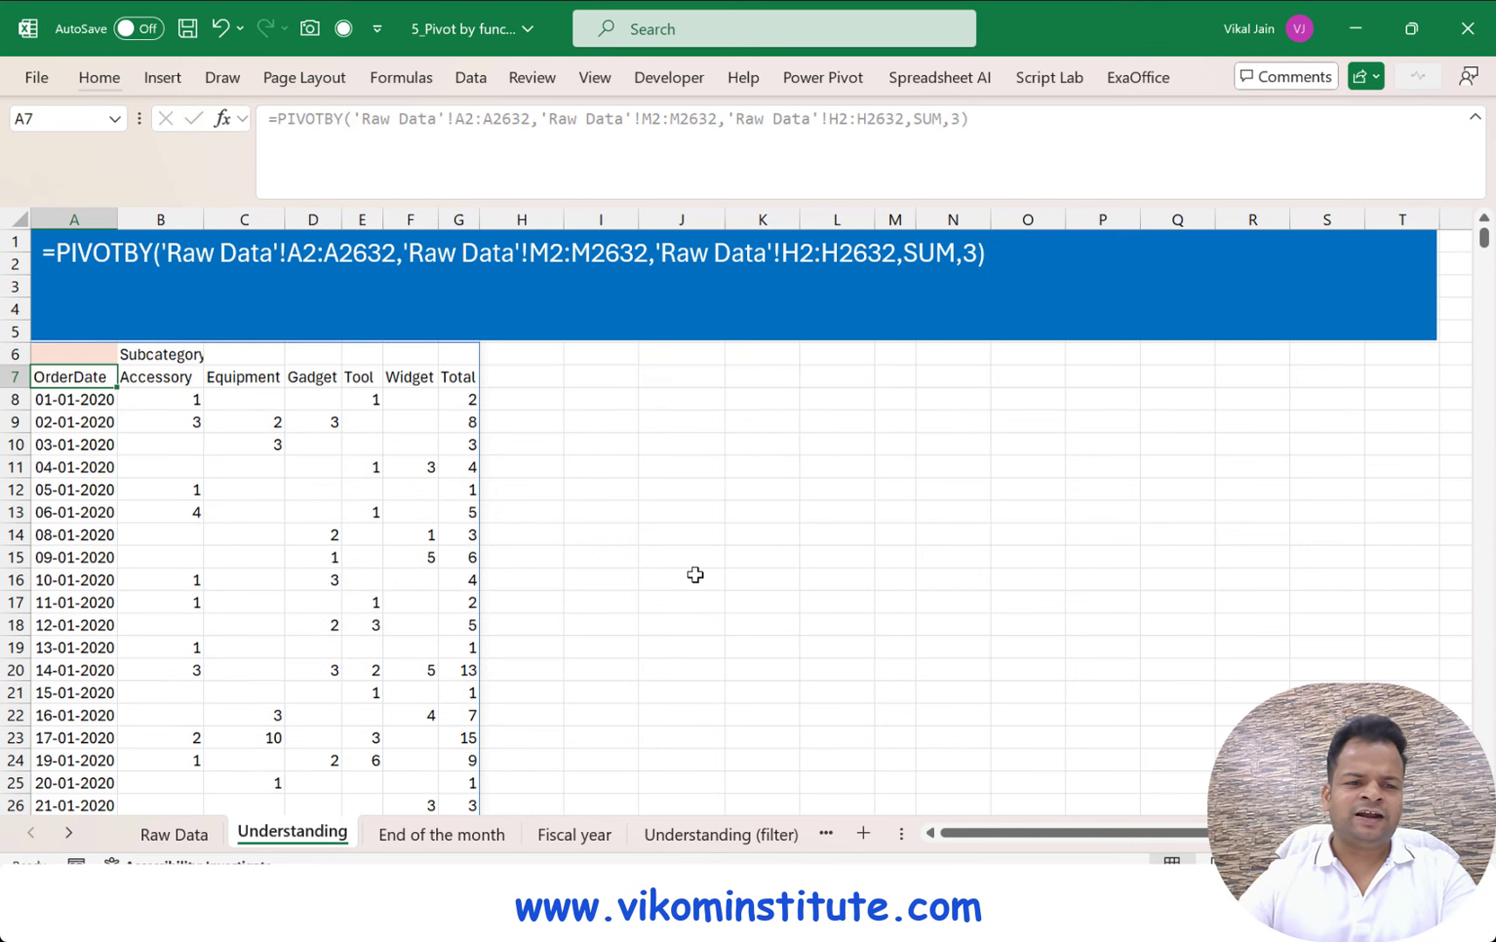
# Check the subcategory header in the pivot result, and return to the OrderDate heading on the Raw Data sheet
pyautogui.click(151, 352)
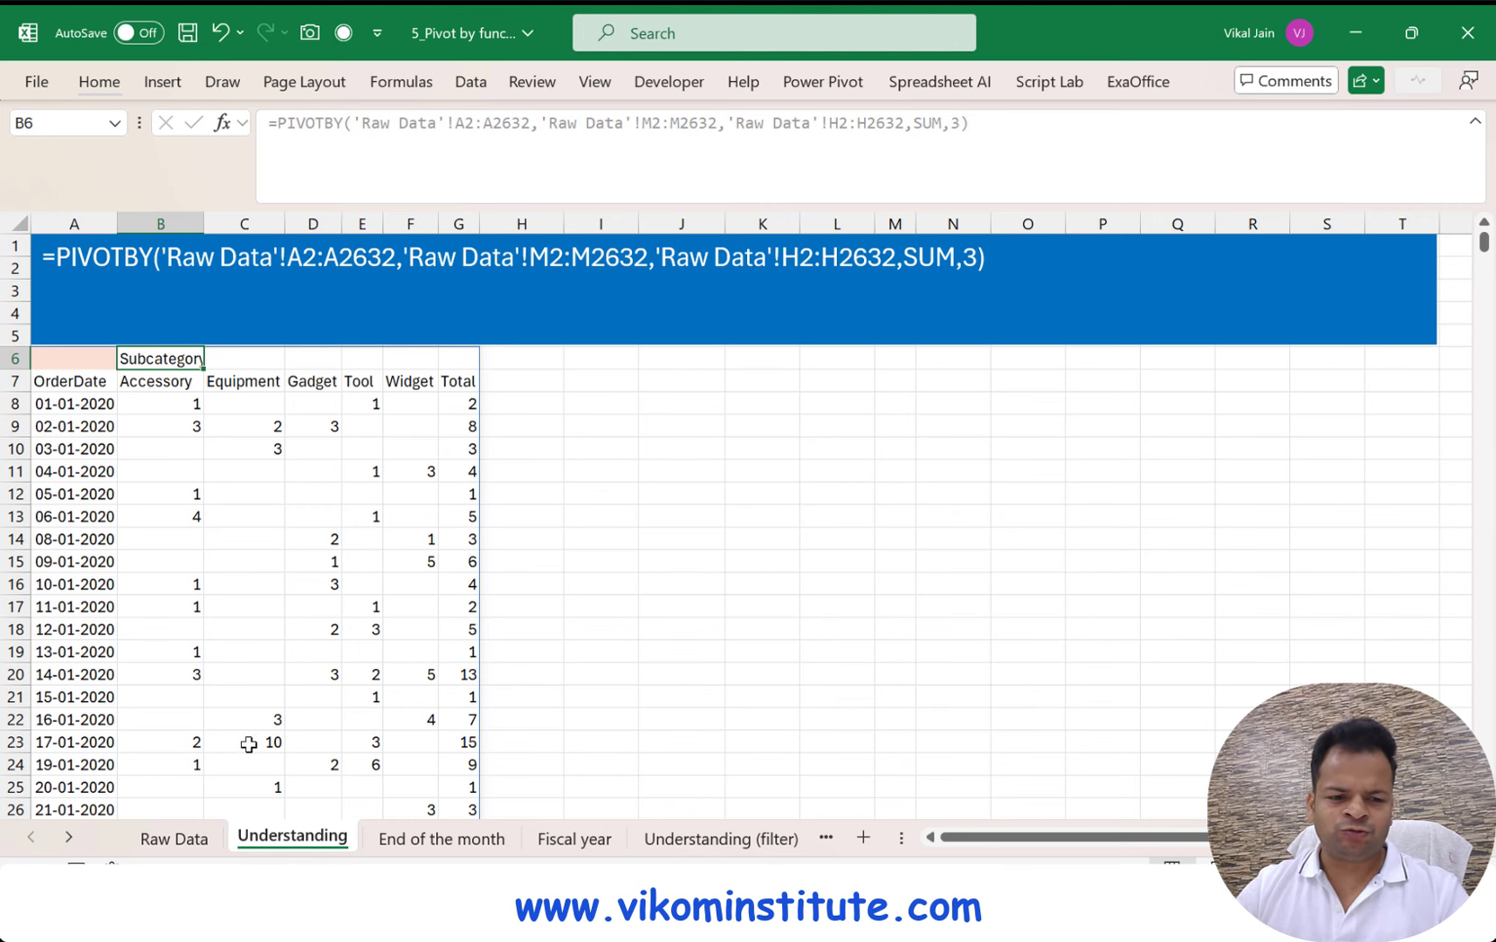
pyautogui.click(174, 839)
pyautogui.click(104, 397)
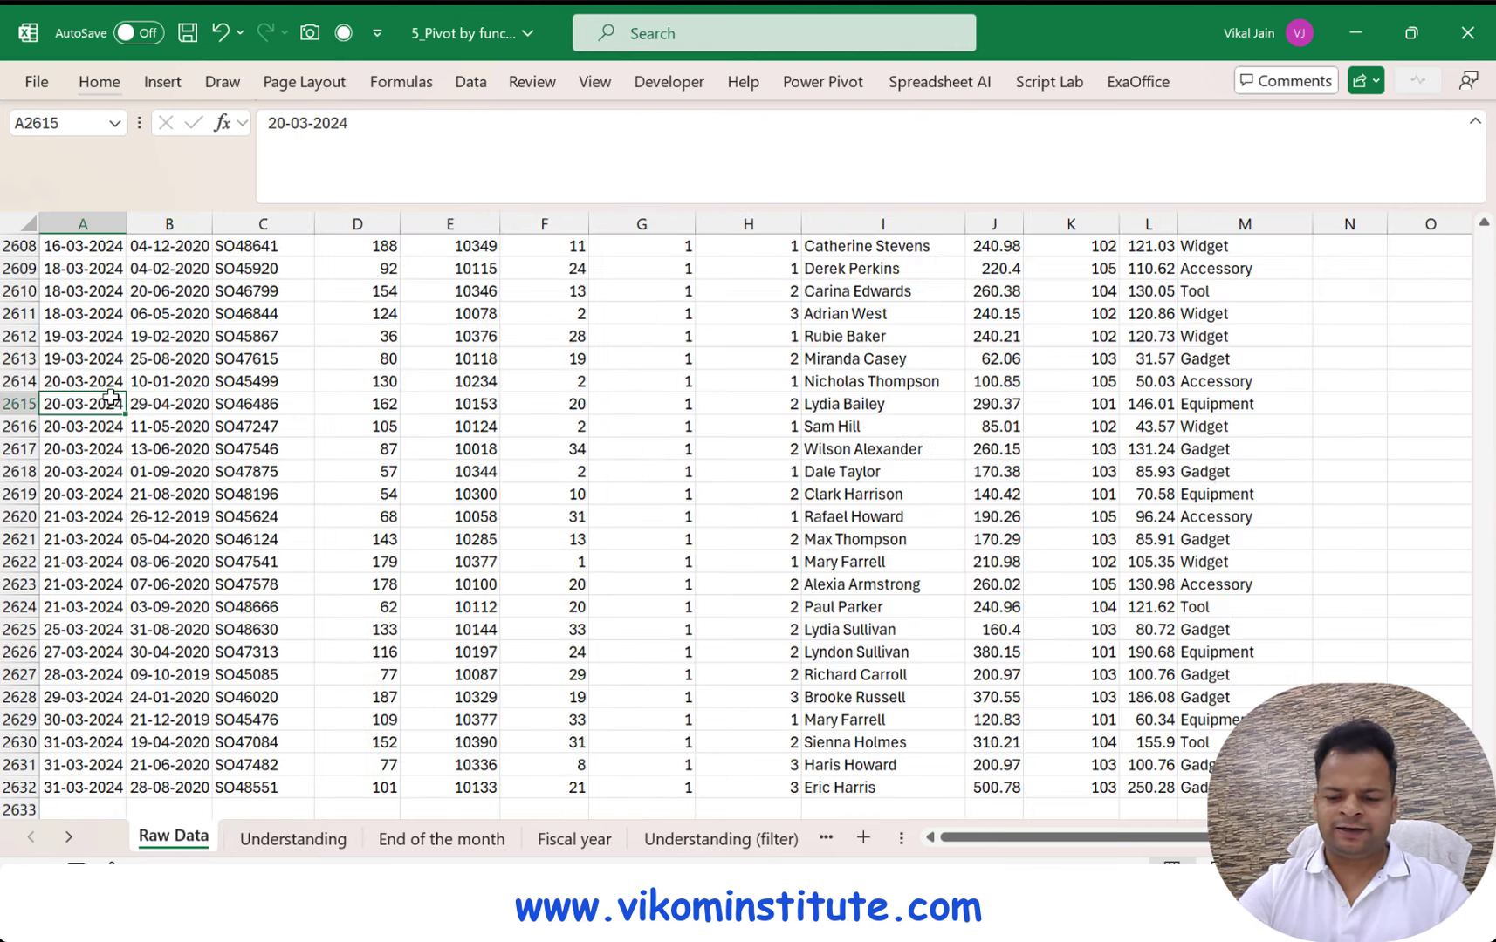
pyautogui.hotkey('ctrl', 'Up')
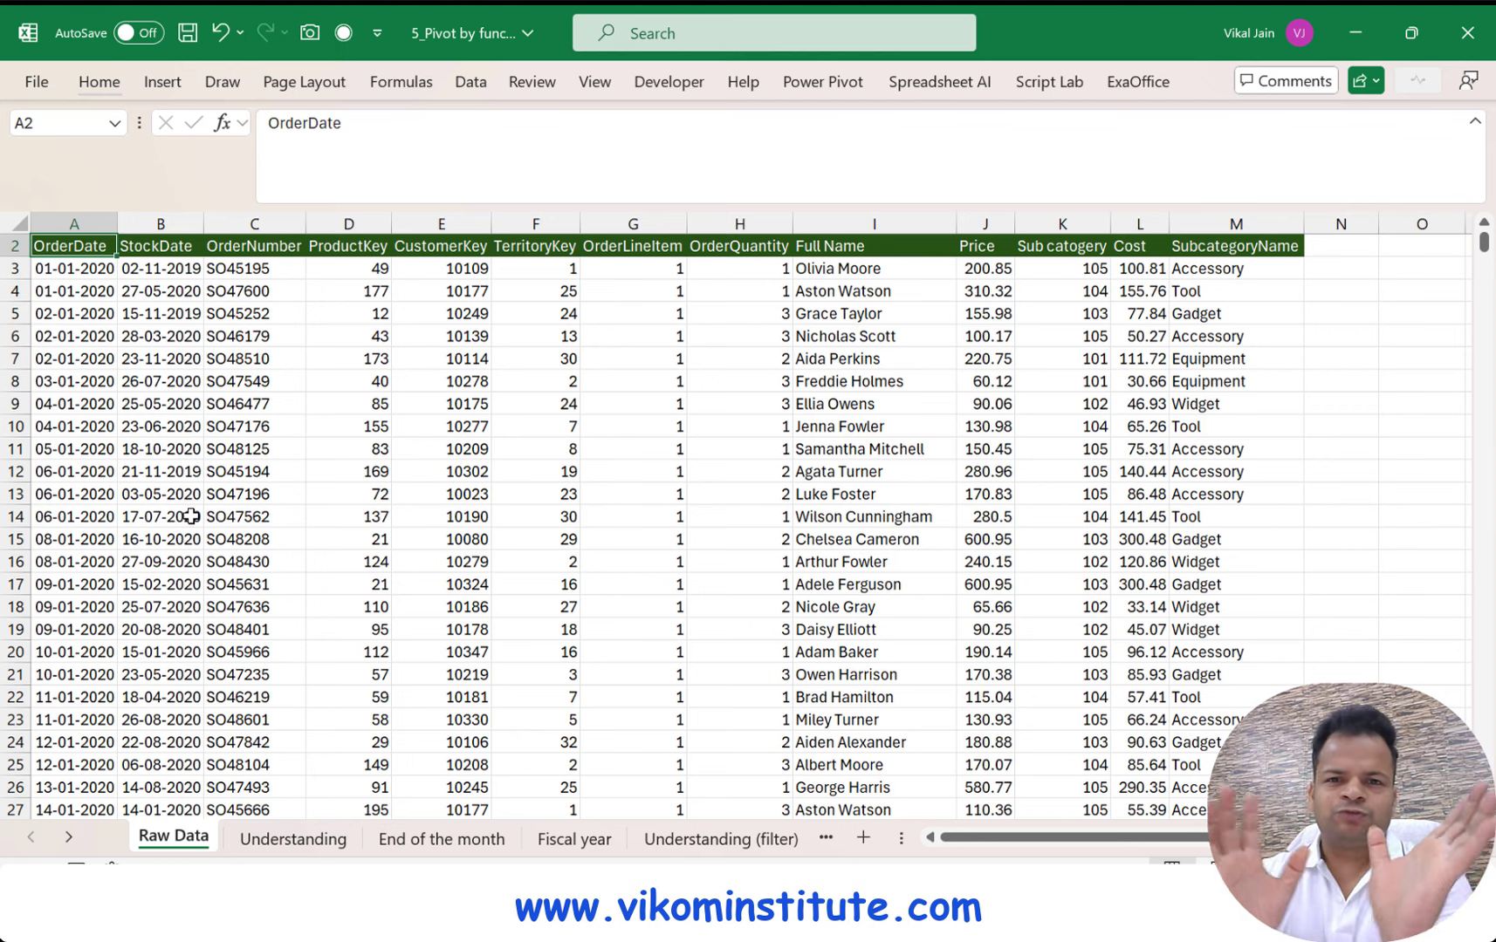
# In A6 of the End of the month sheet, start a PIVOTBY formula with EOMONTH('Raw Data'!A3:A2632,0) as row fields
pyautogui.click(406, 836)
pyautogui.write('=pivo')
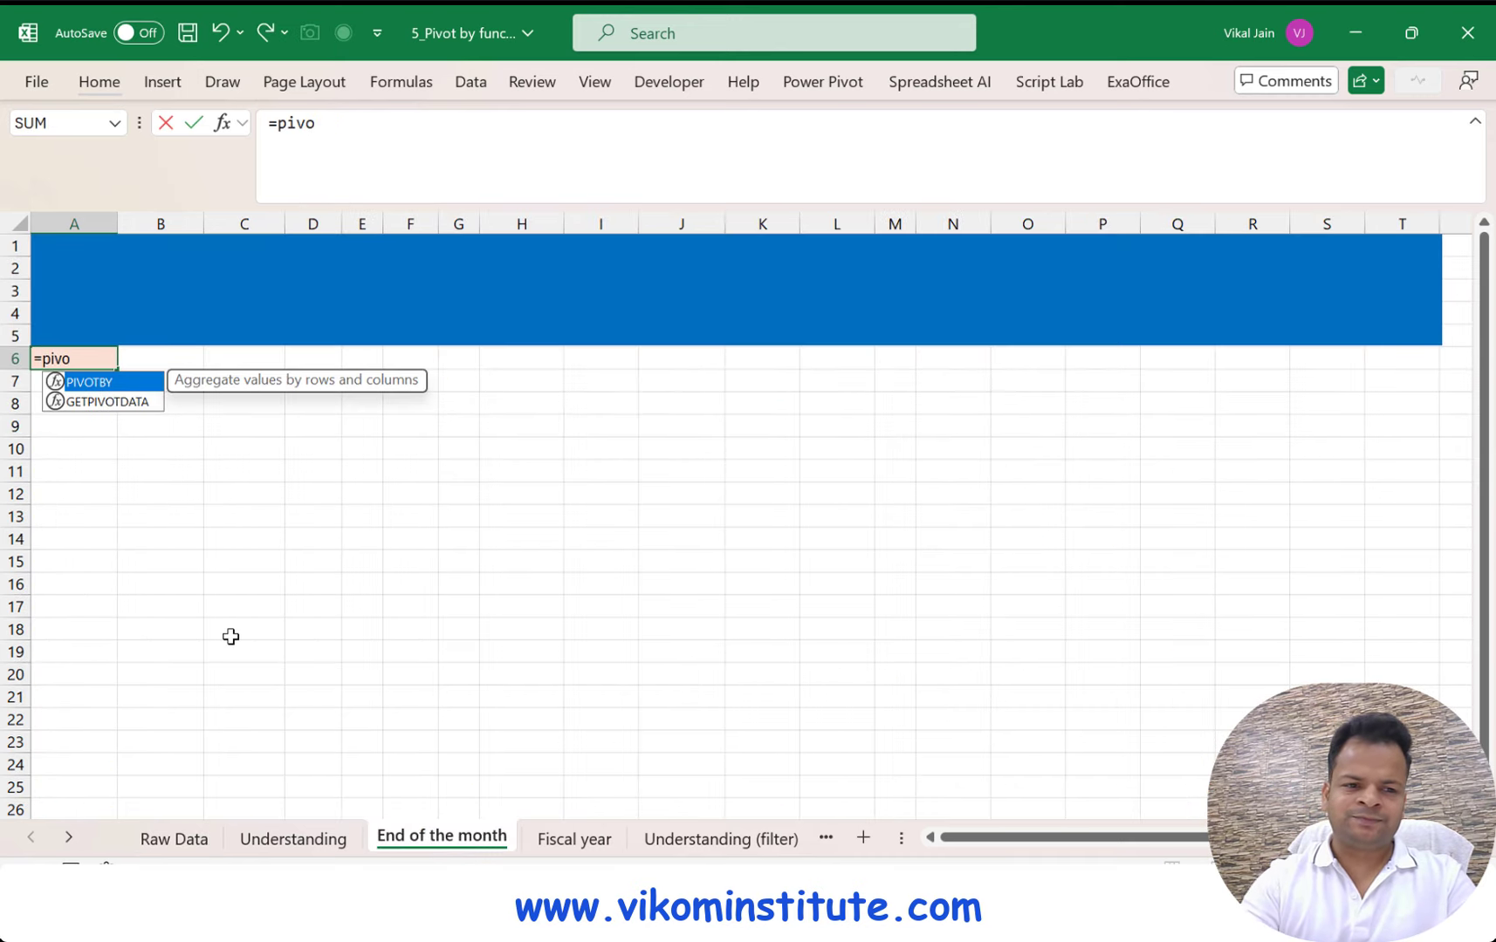
pyautogui.press('Tab')
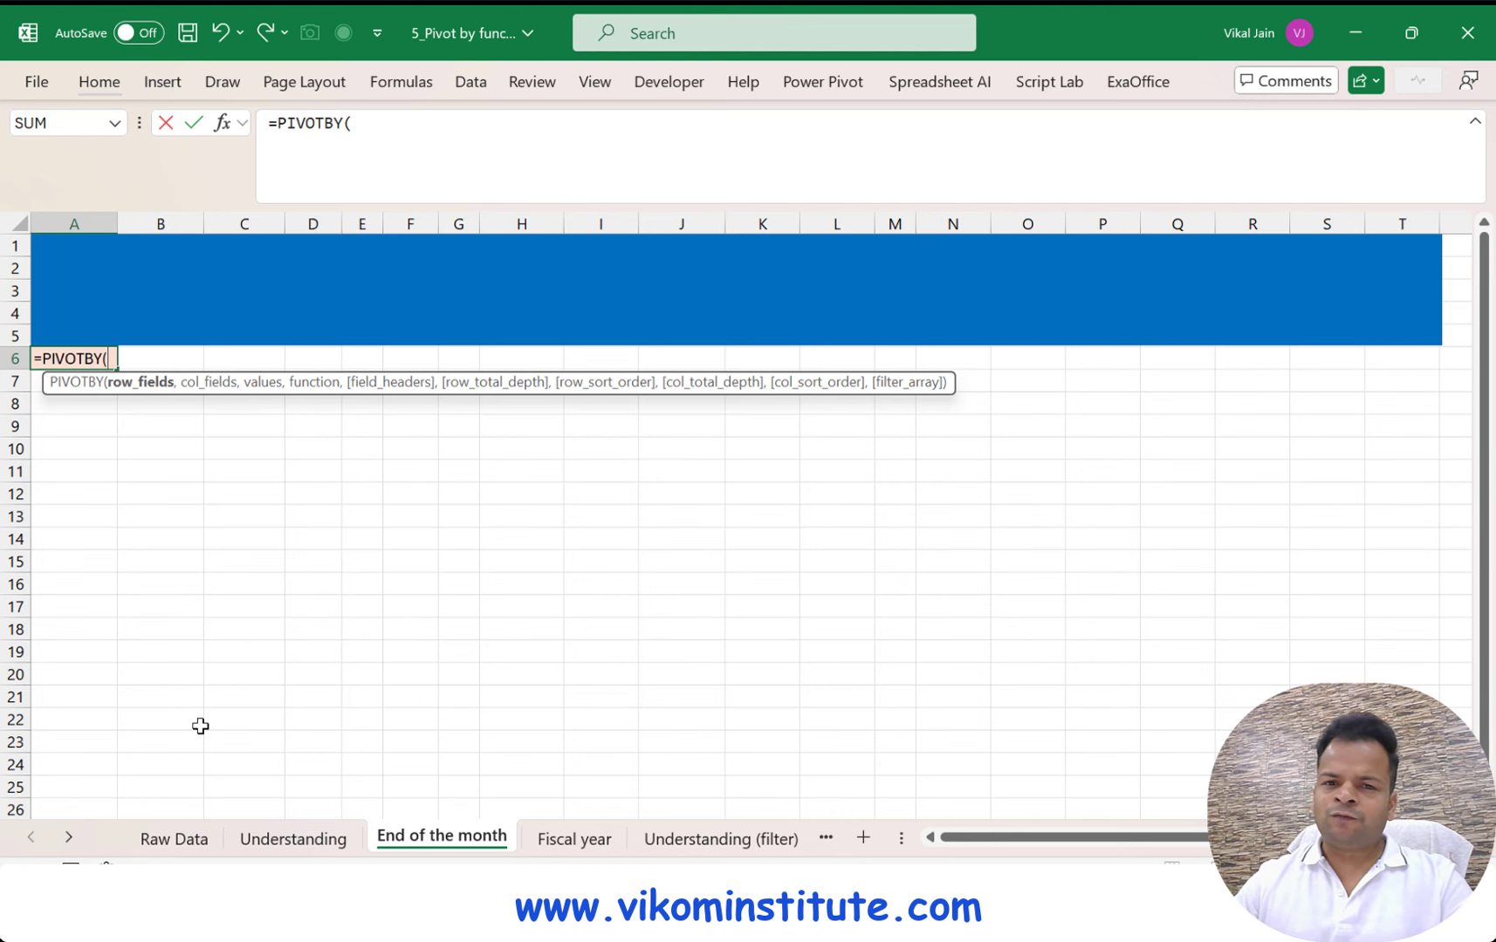
pyautogui.click(173, 838)
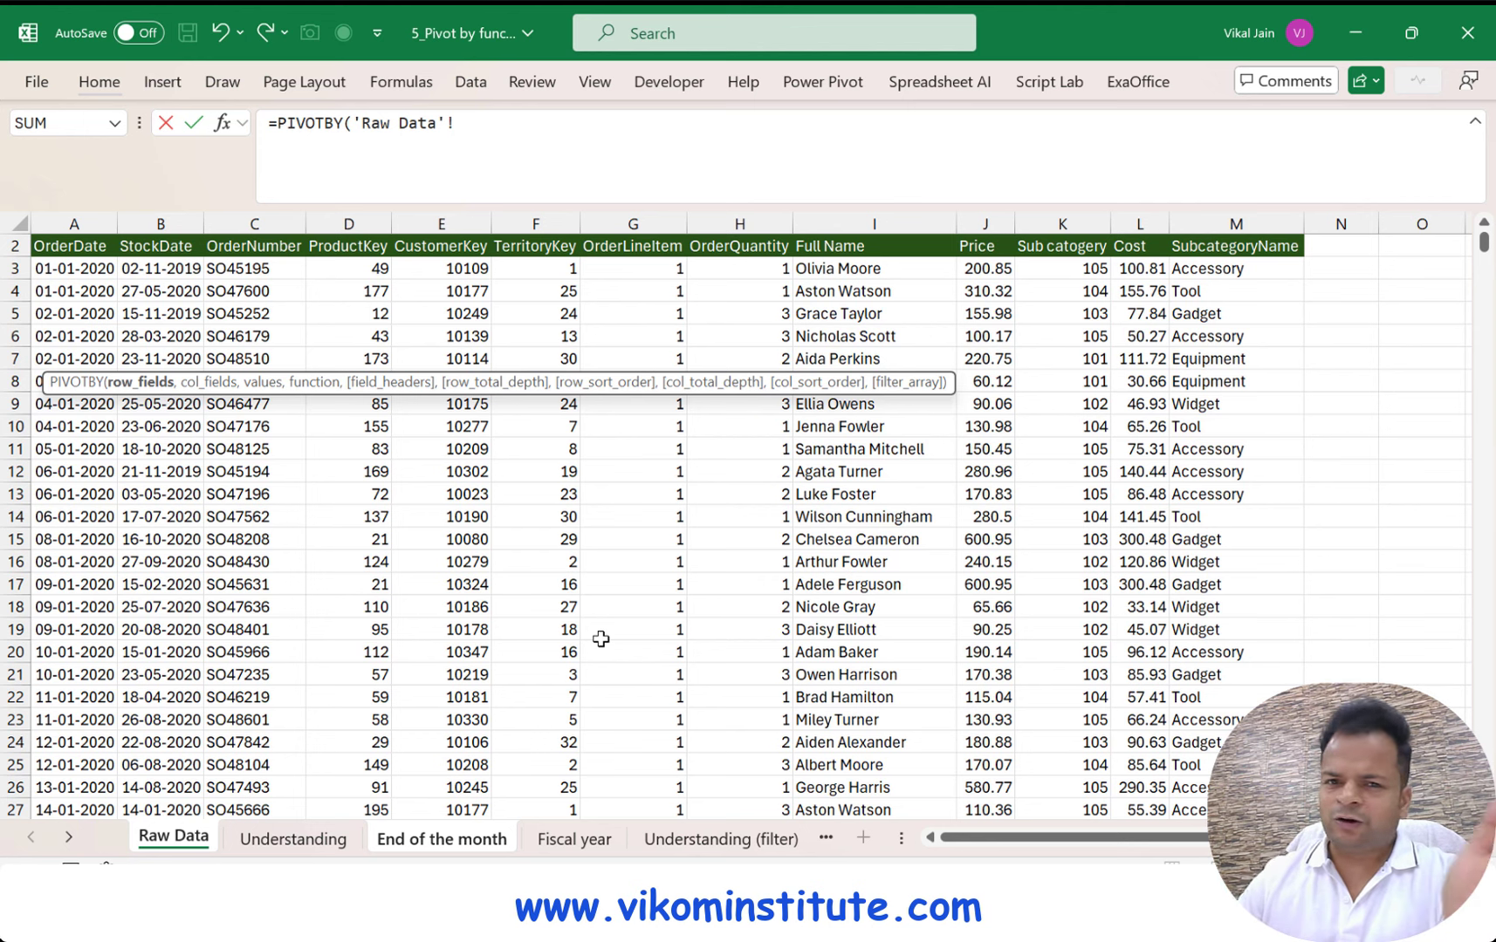
pyautogui.moveTo(477, 123); pyautogui.dragTo(351, 122)
pyautogui.write('eo')
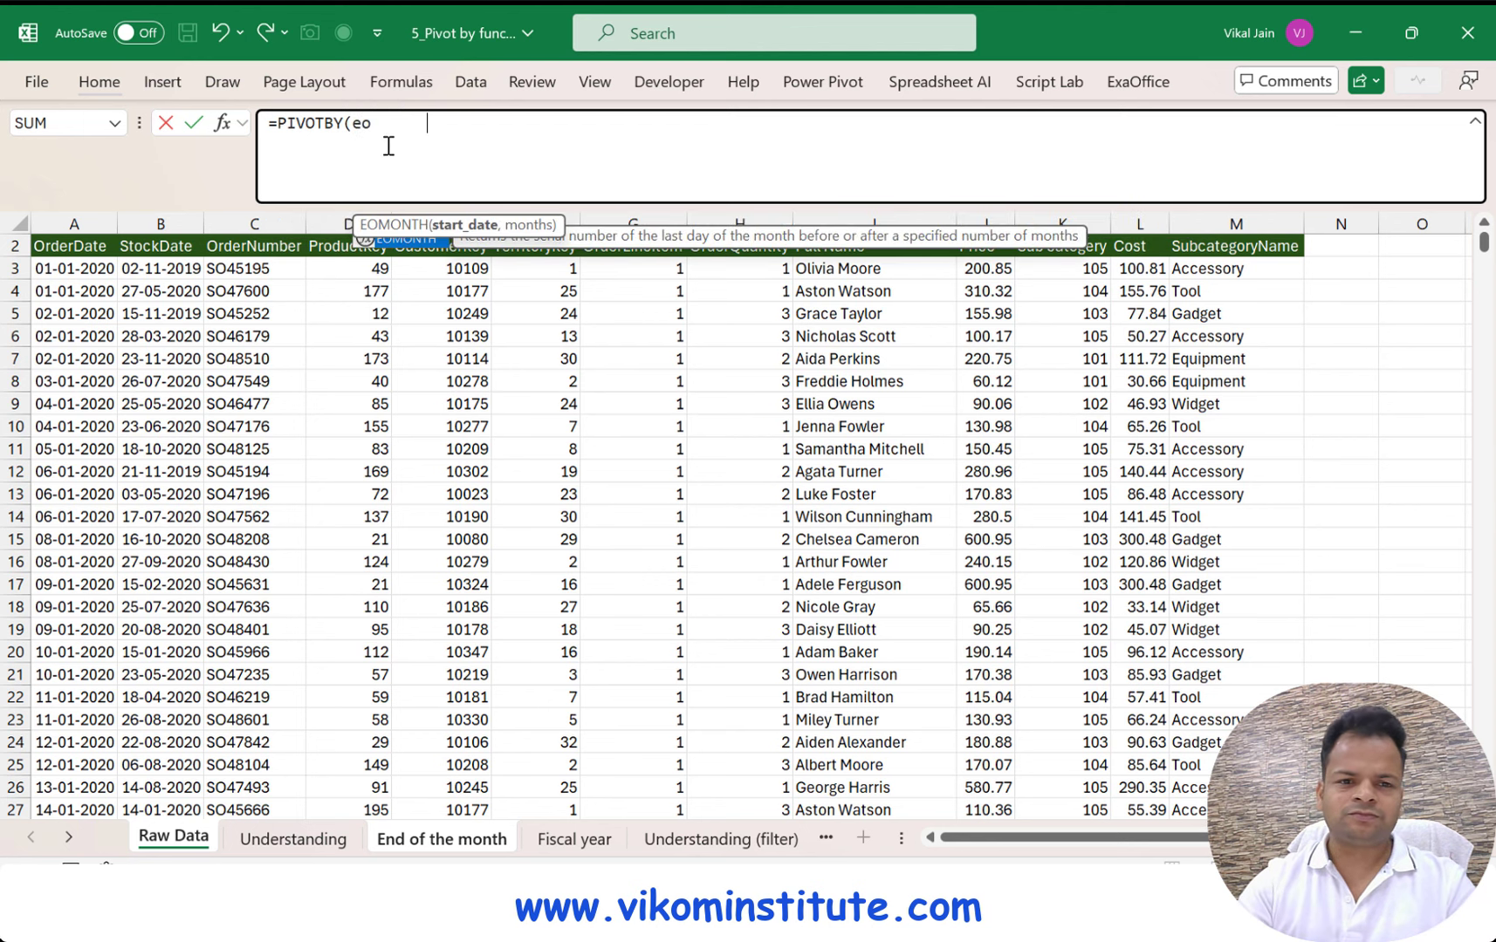
pyautogui.press('Tab')
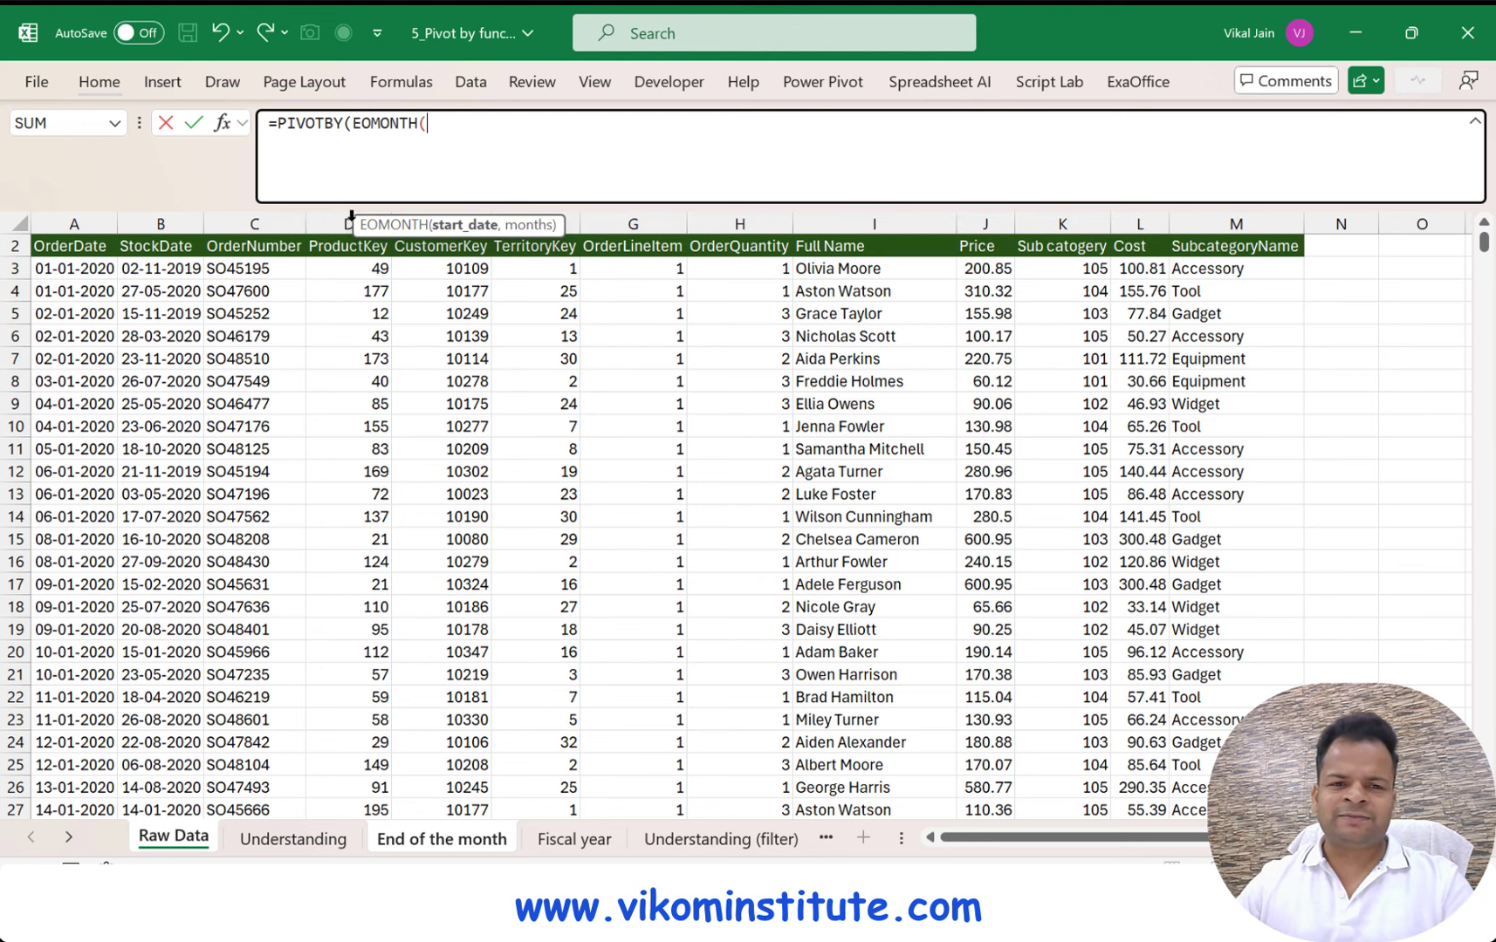
pyautogui.click(105, 269)
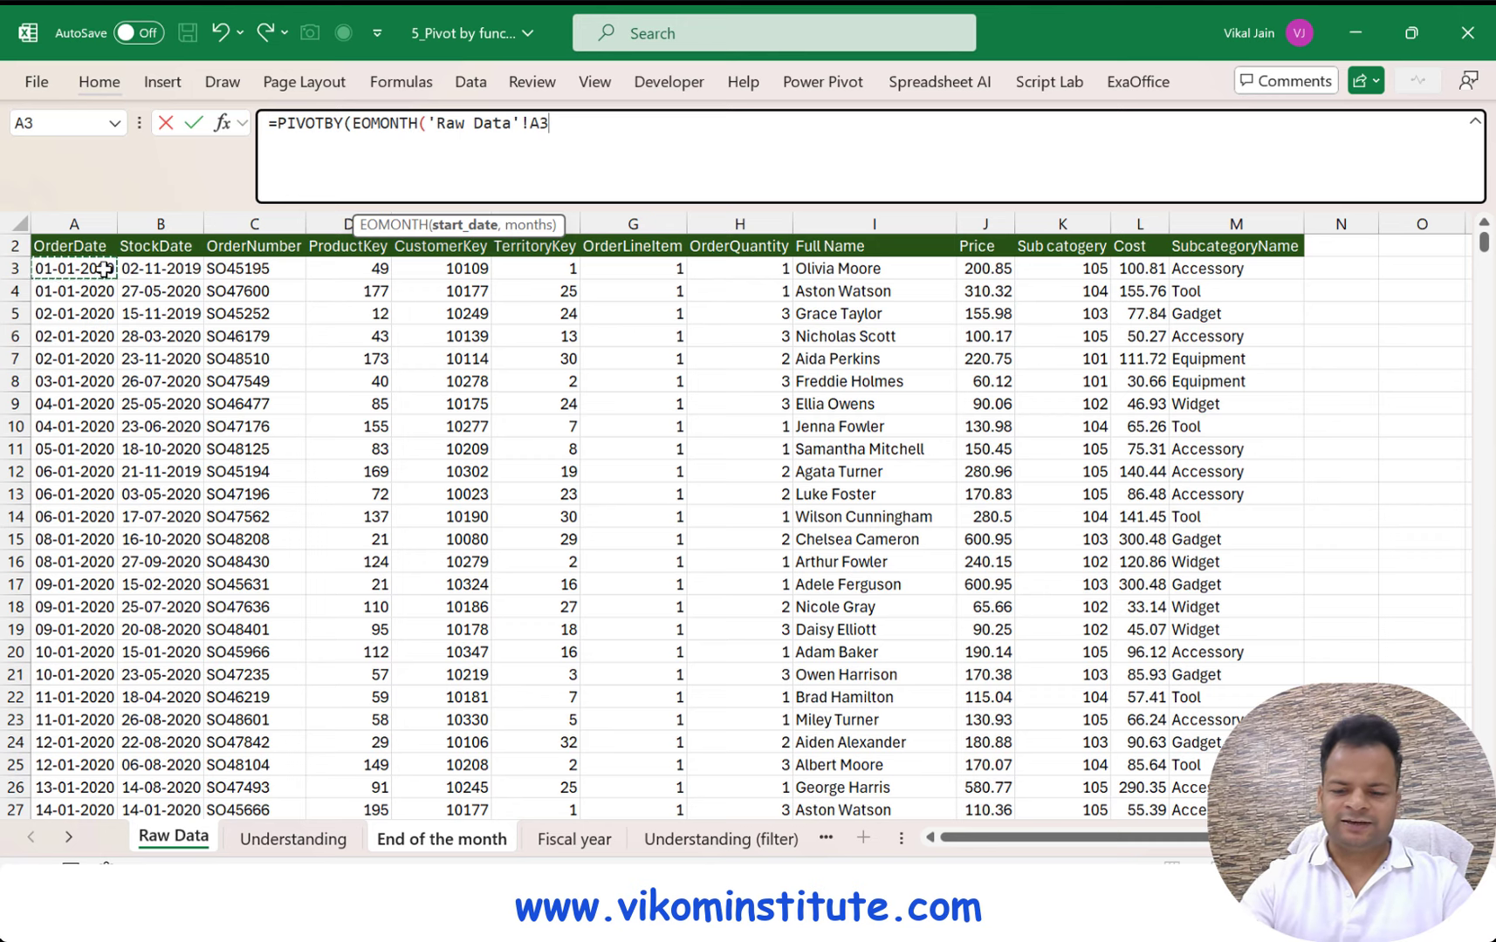
pyautogui.hotkey('ctrl', 'shift', 'Down')
pyautogui.write(',0')
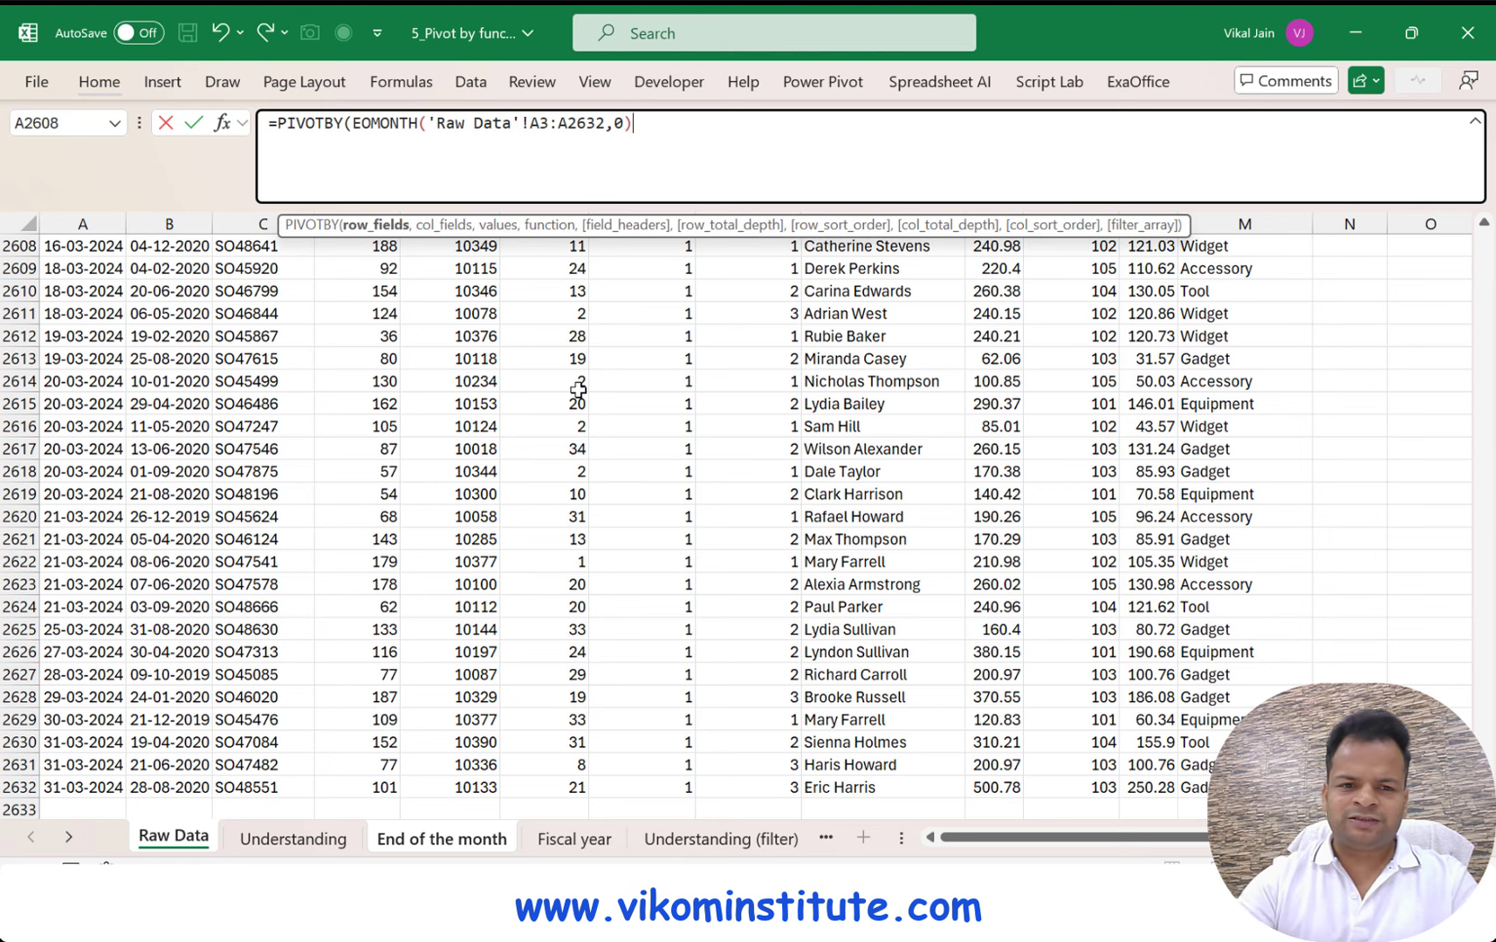
pyautogui.write(',')
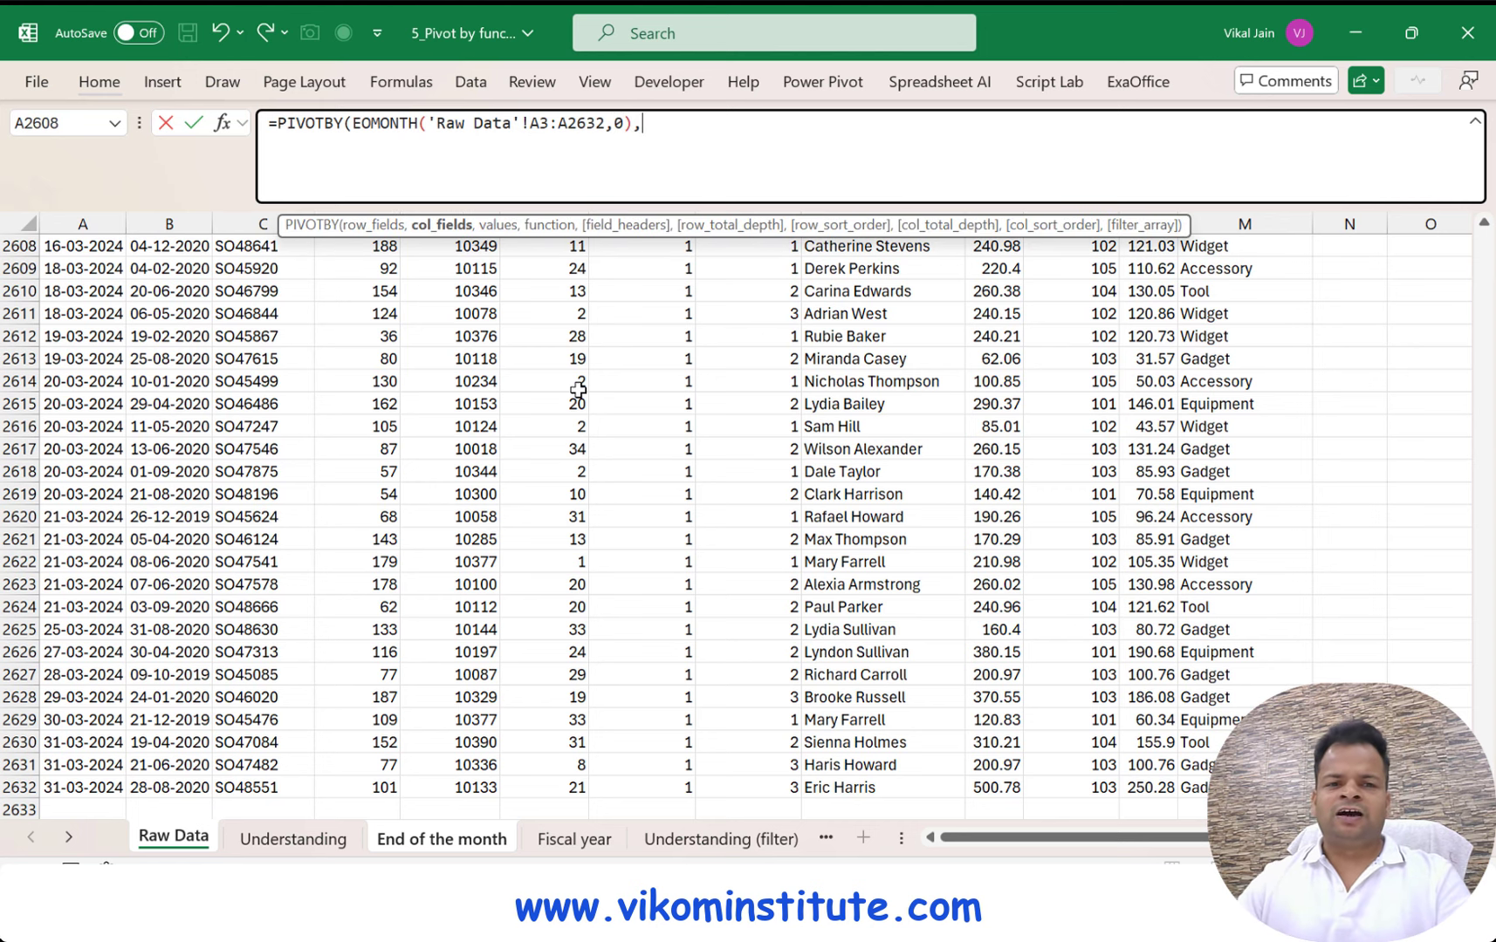
# Add 'Raw Data'!M3:M2632, the SubcategoryName data, as the column fields of the PIVOTBY formula
pyautogui.moveTo(1483, 777); pyautogui.dragTo(1484, 242)
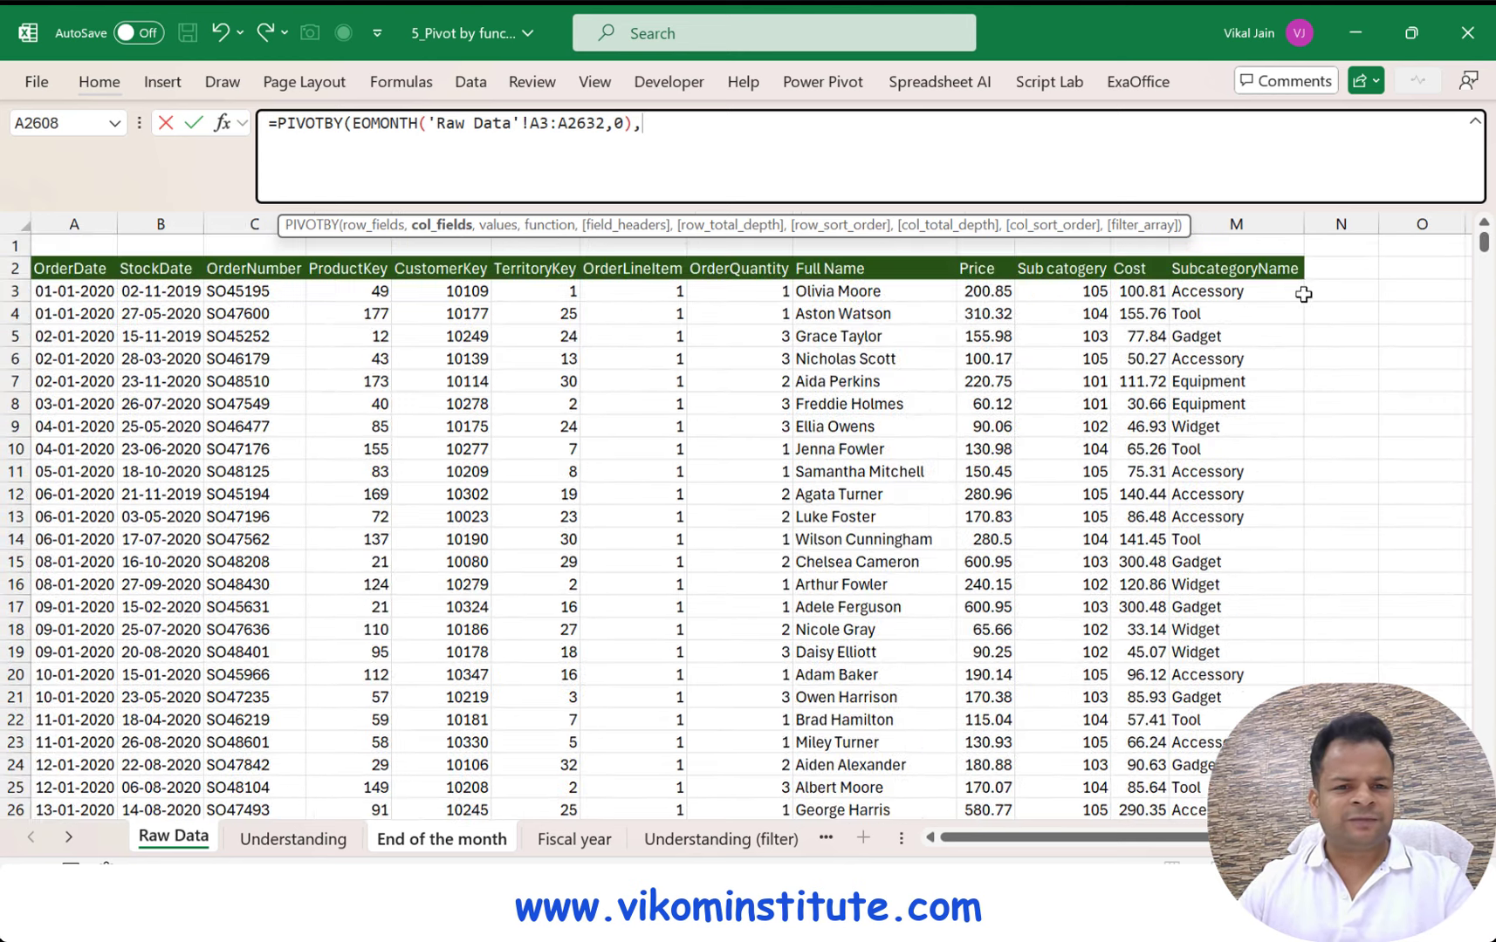
pyautogui.click(1241, 294)
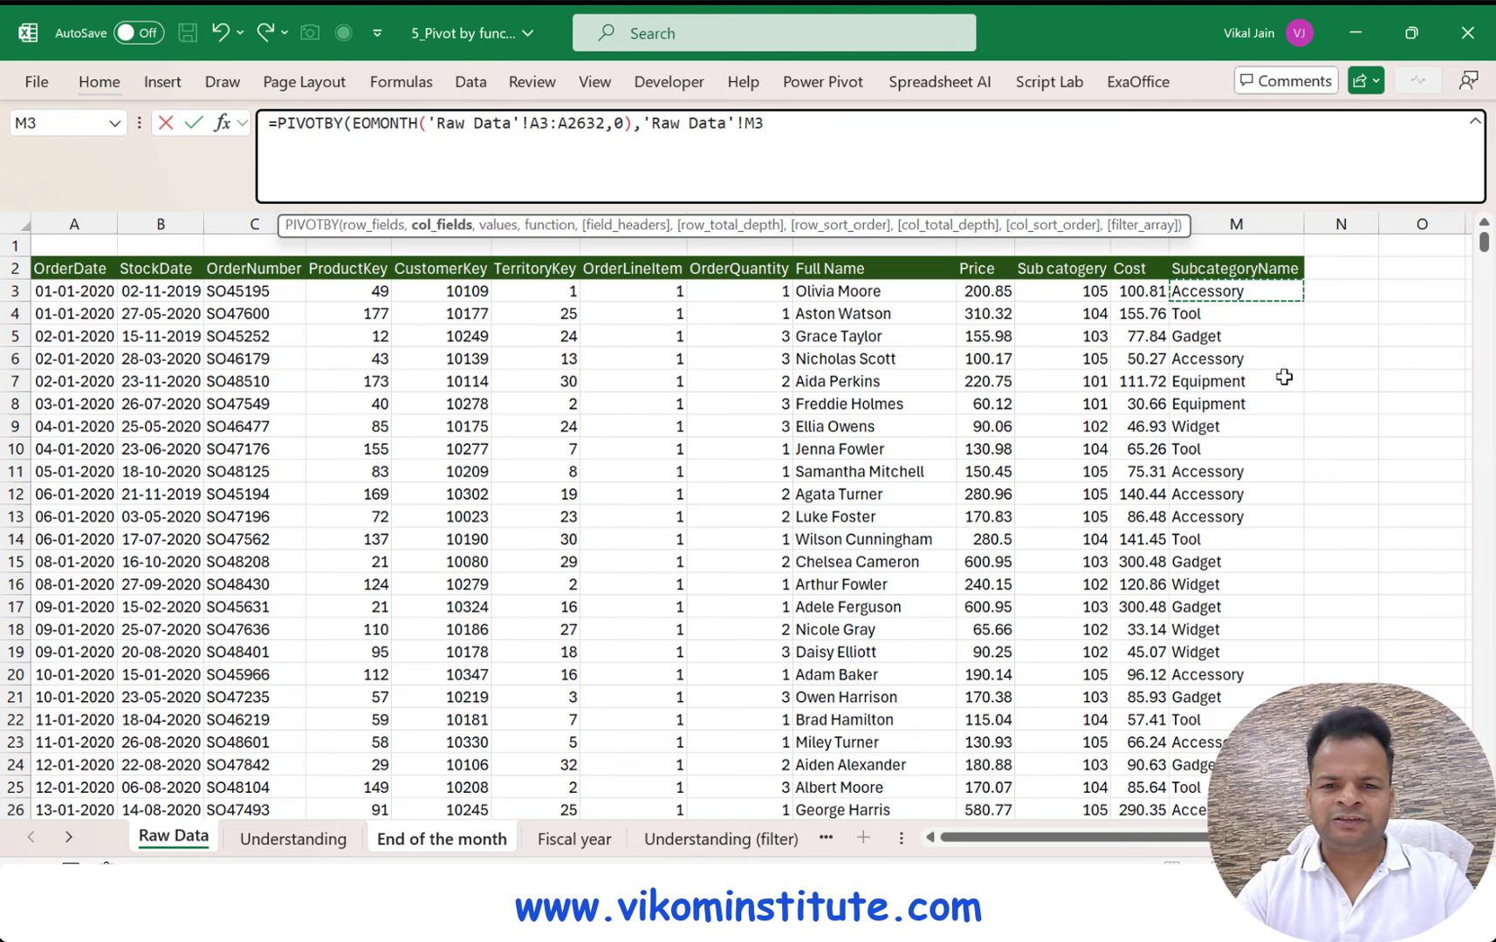
pyautogui.hotkey('ctrl', 'shift', 'Down')
pyautogui.write(',')
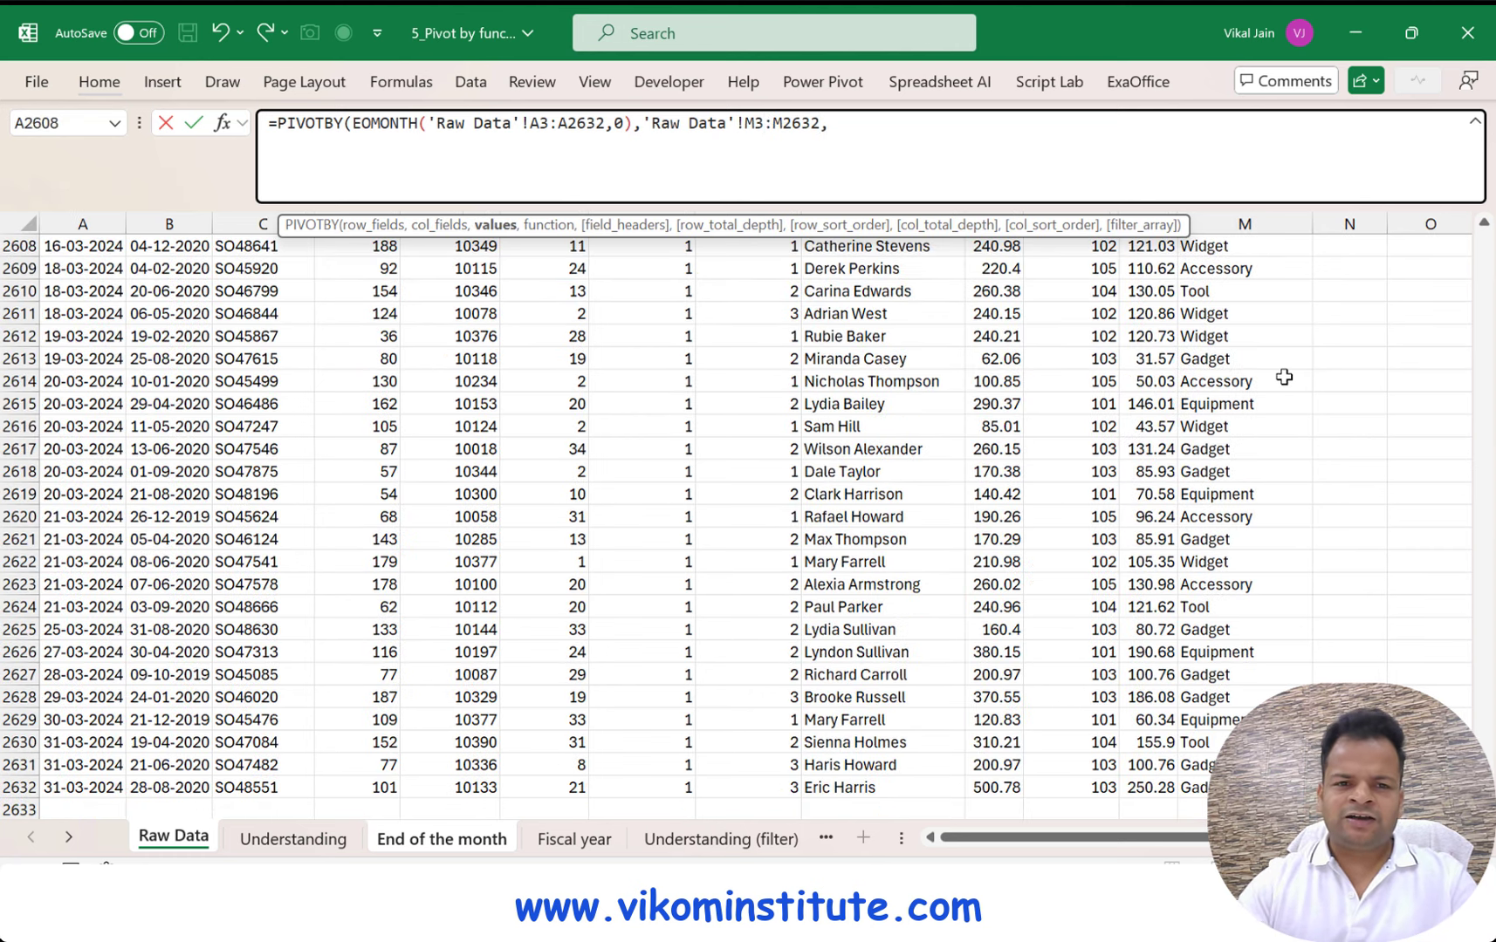
# Supply the OrderQuantity range 'Raw Data'!H3:H2632 as values with SUM as the function, and complete the PIVOTBY formula
pyautogui.click(678, 399)
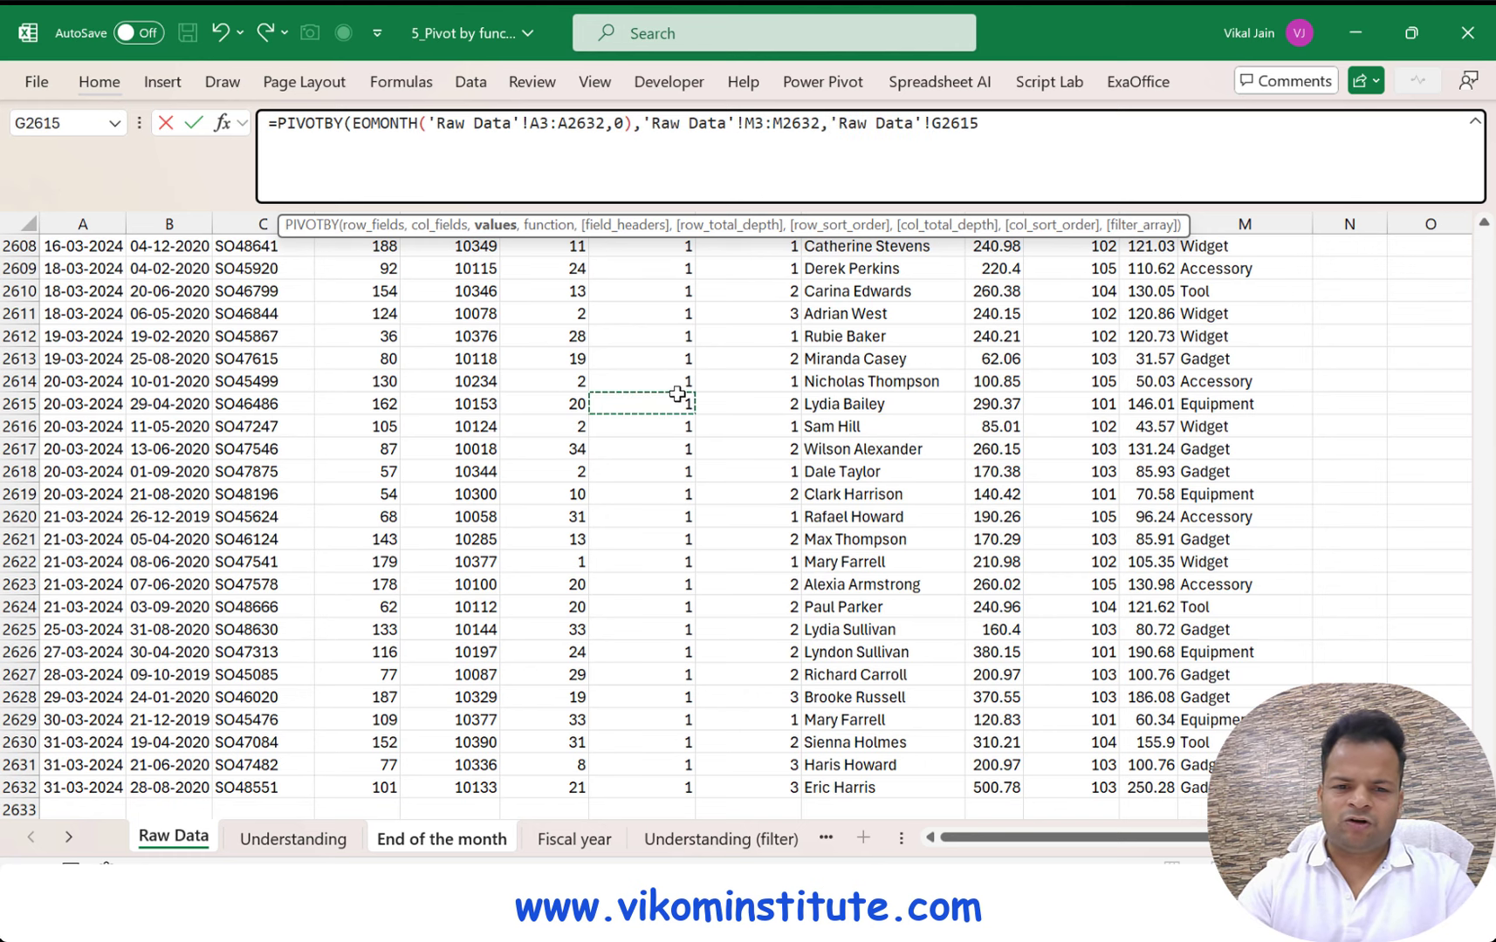
pyautogui.hotkey('ctrl', 'Up')
pyautogui.press('Down')
pyautogui.press('Right')
pyautogui.hotkey('ctrl', 'shift', 'Down')
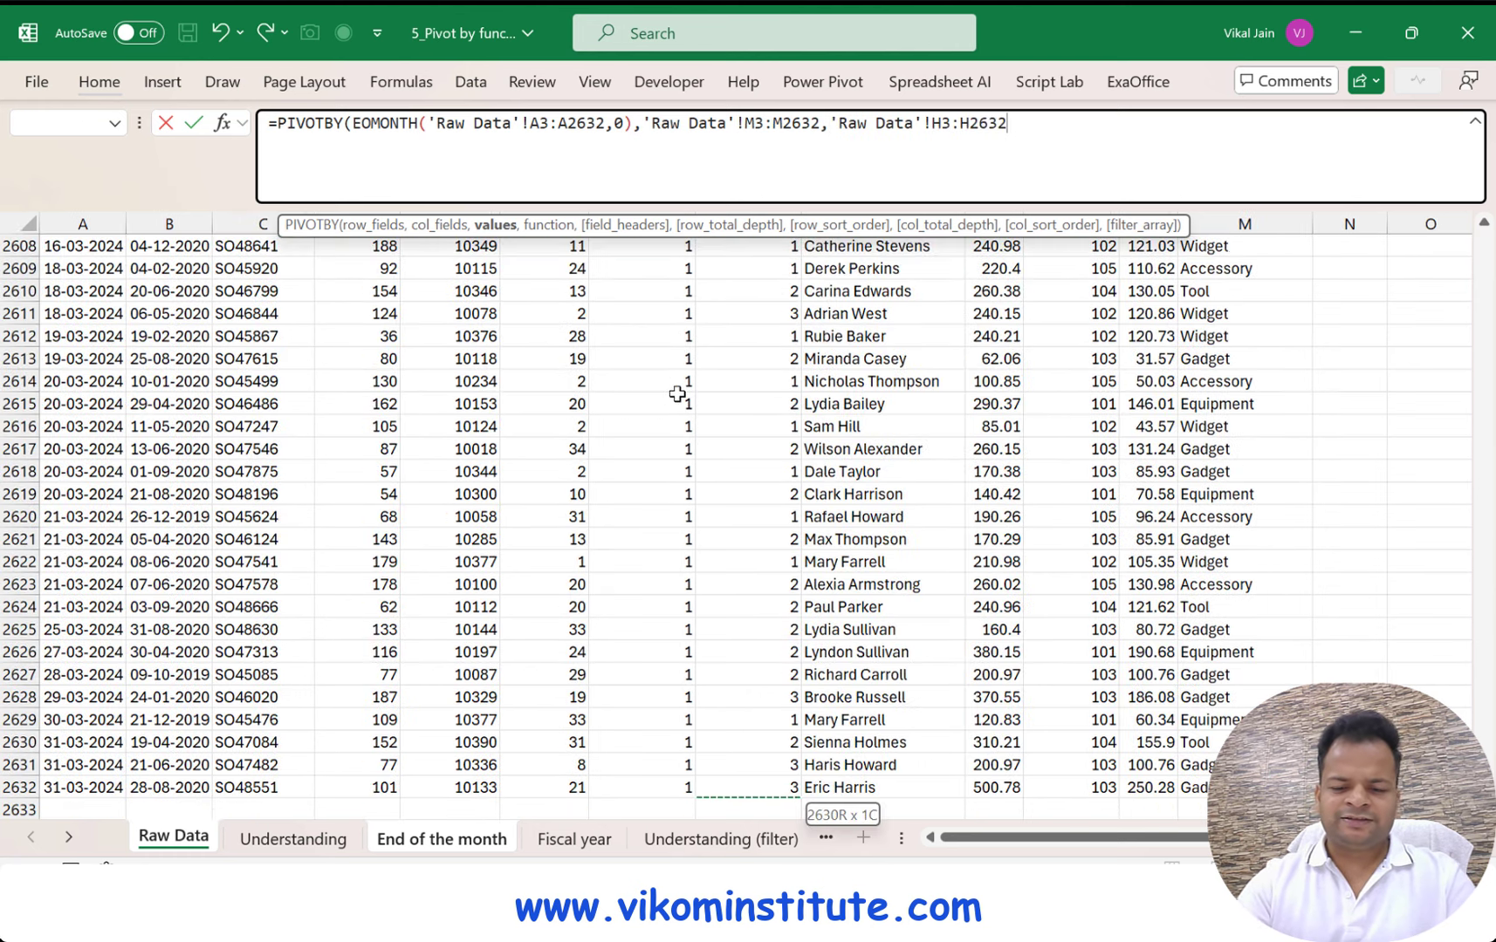
pyautogui.write(',sum')
pyautogui.press('Tab')
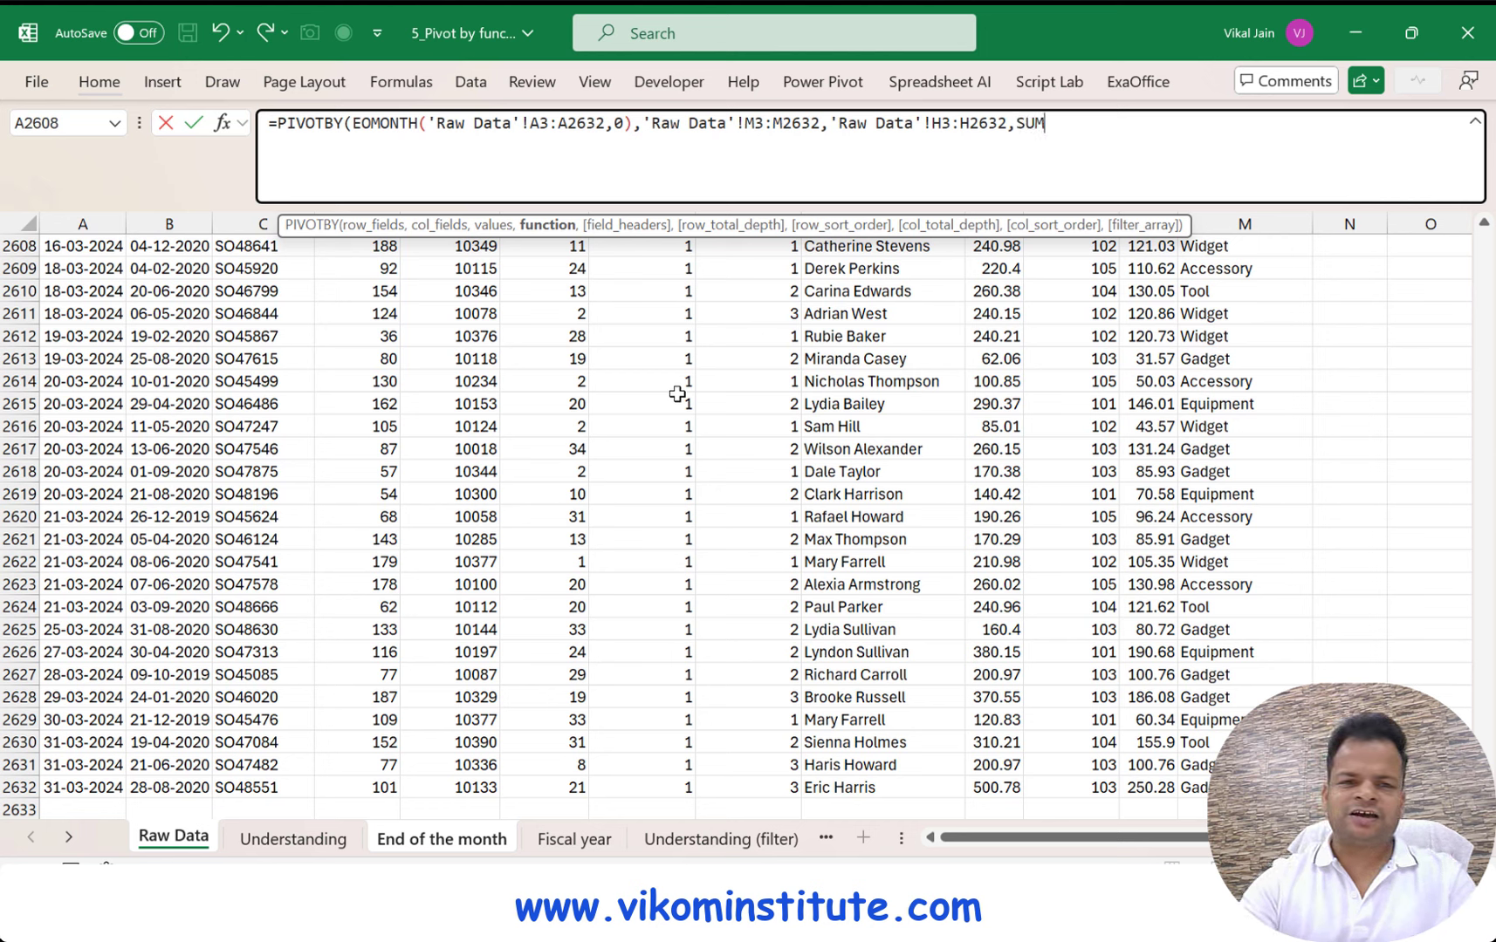
pyautogui.write(')')
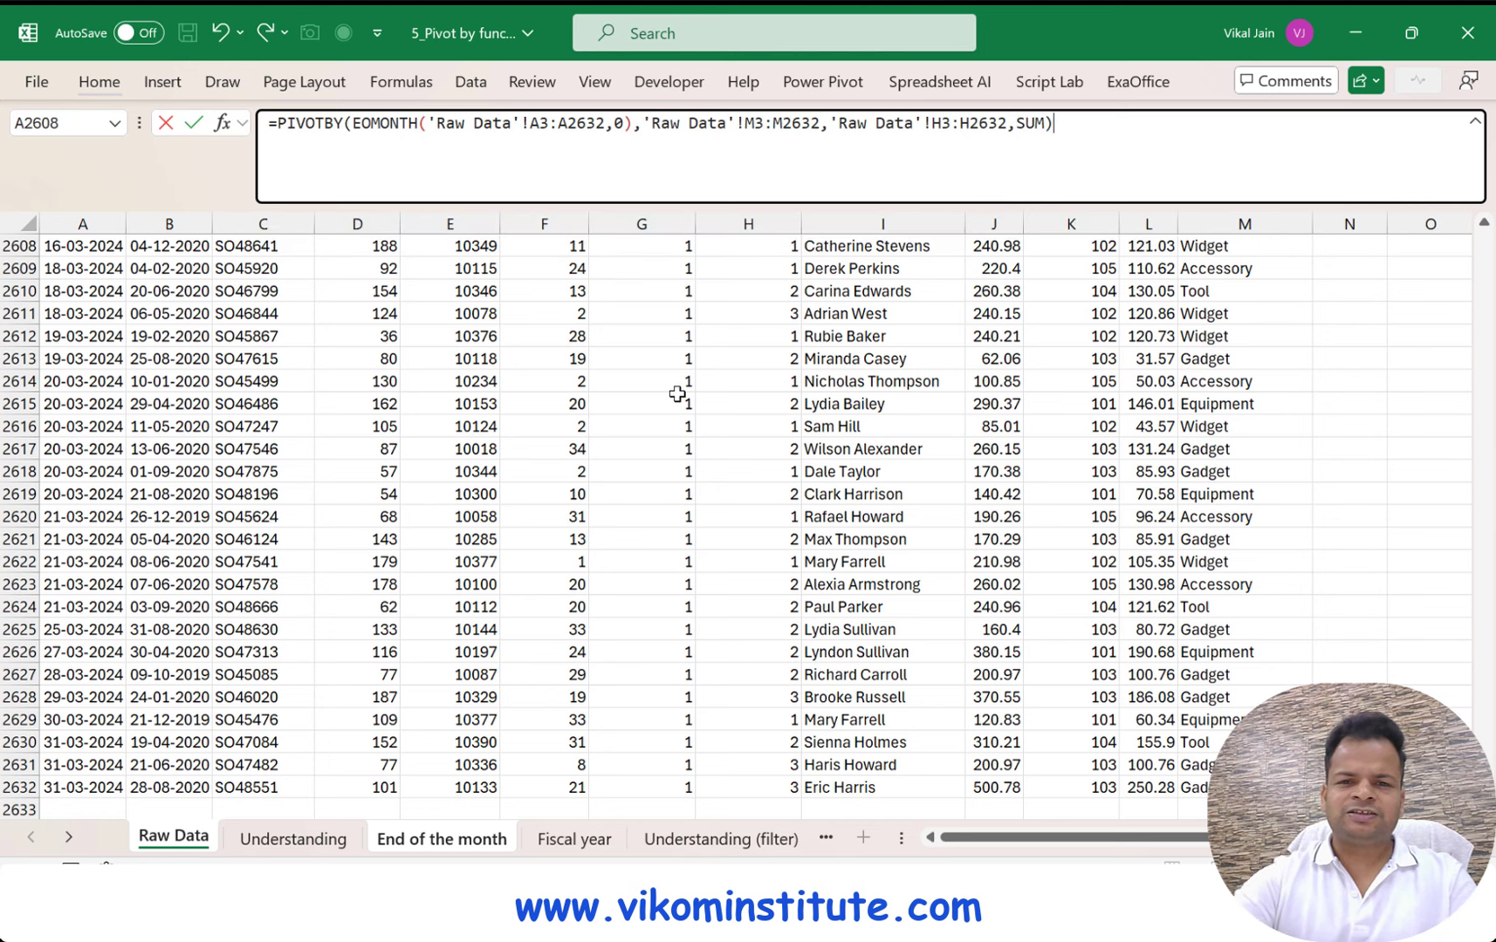
pyautogui.press('Return')
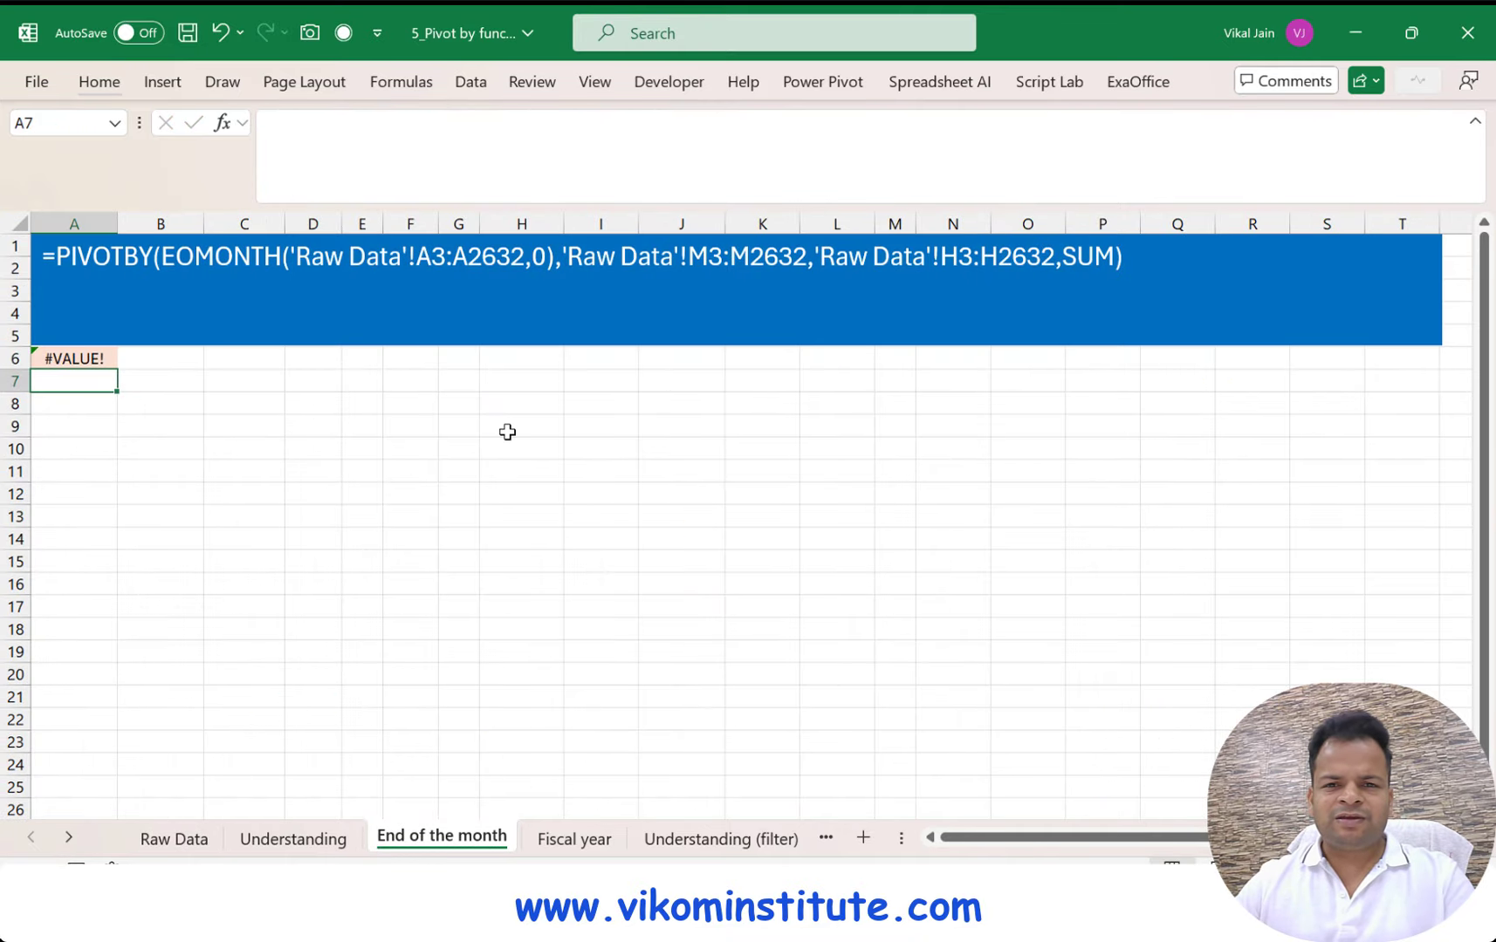
# Edit the PIVOTBY formula in A6 to insert a double minus (--) before the 'Raw Data'!A3:A2632 range inside EOMONTH
pyautogui.doubleClick(61, 361)
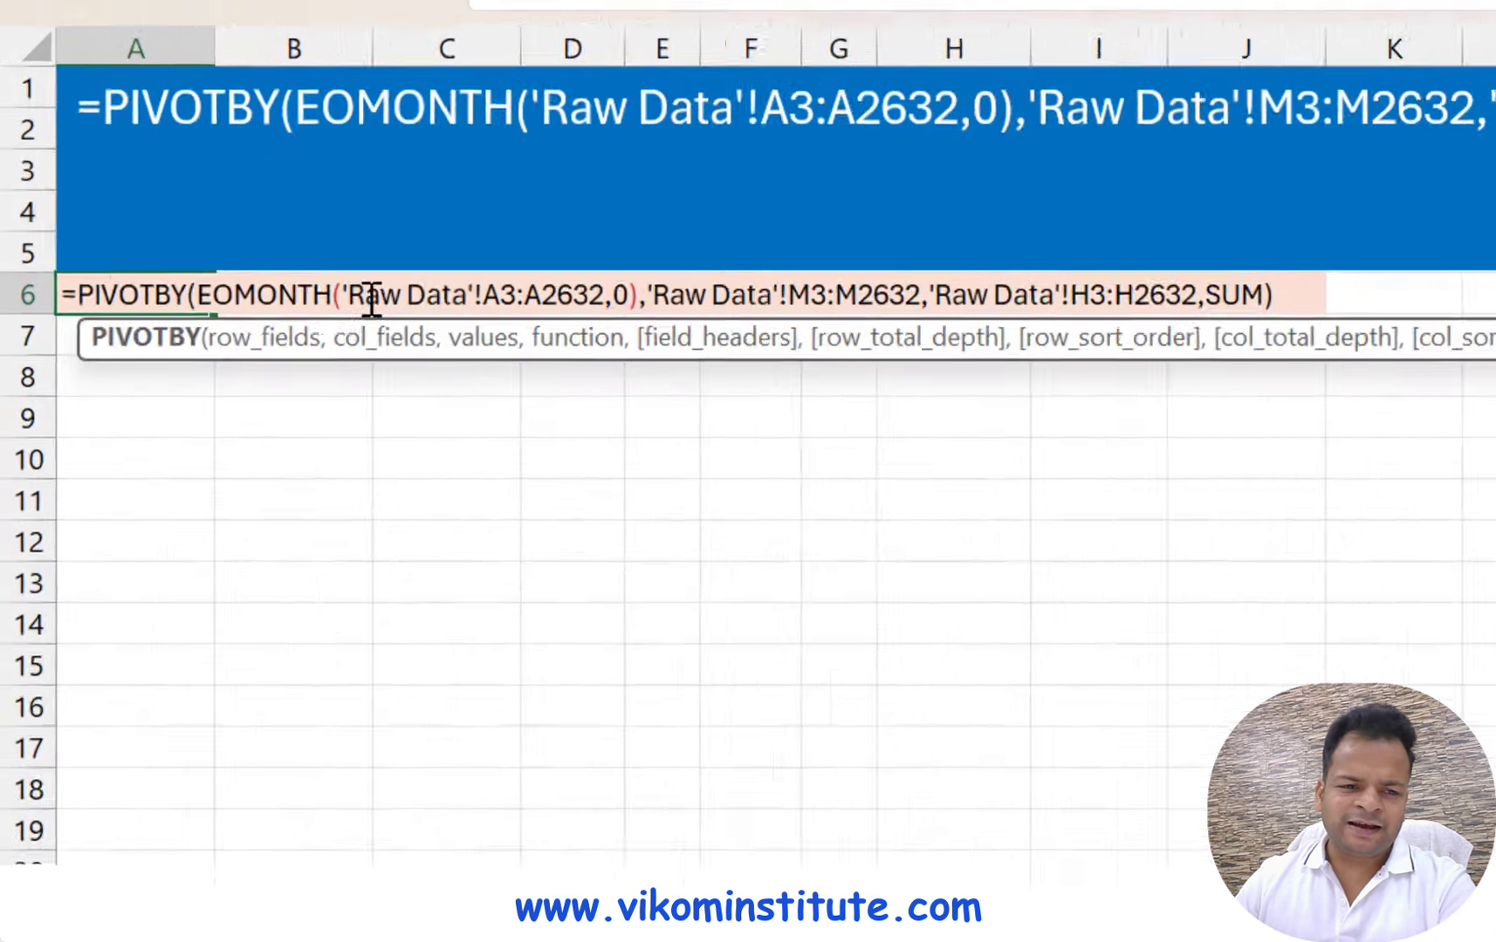
pyautogui.click(187, 357)
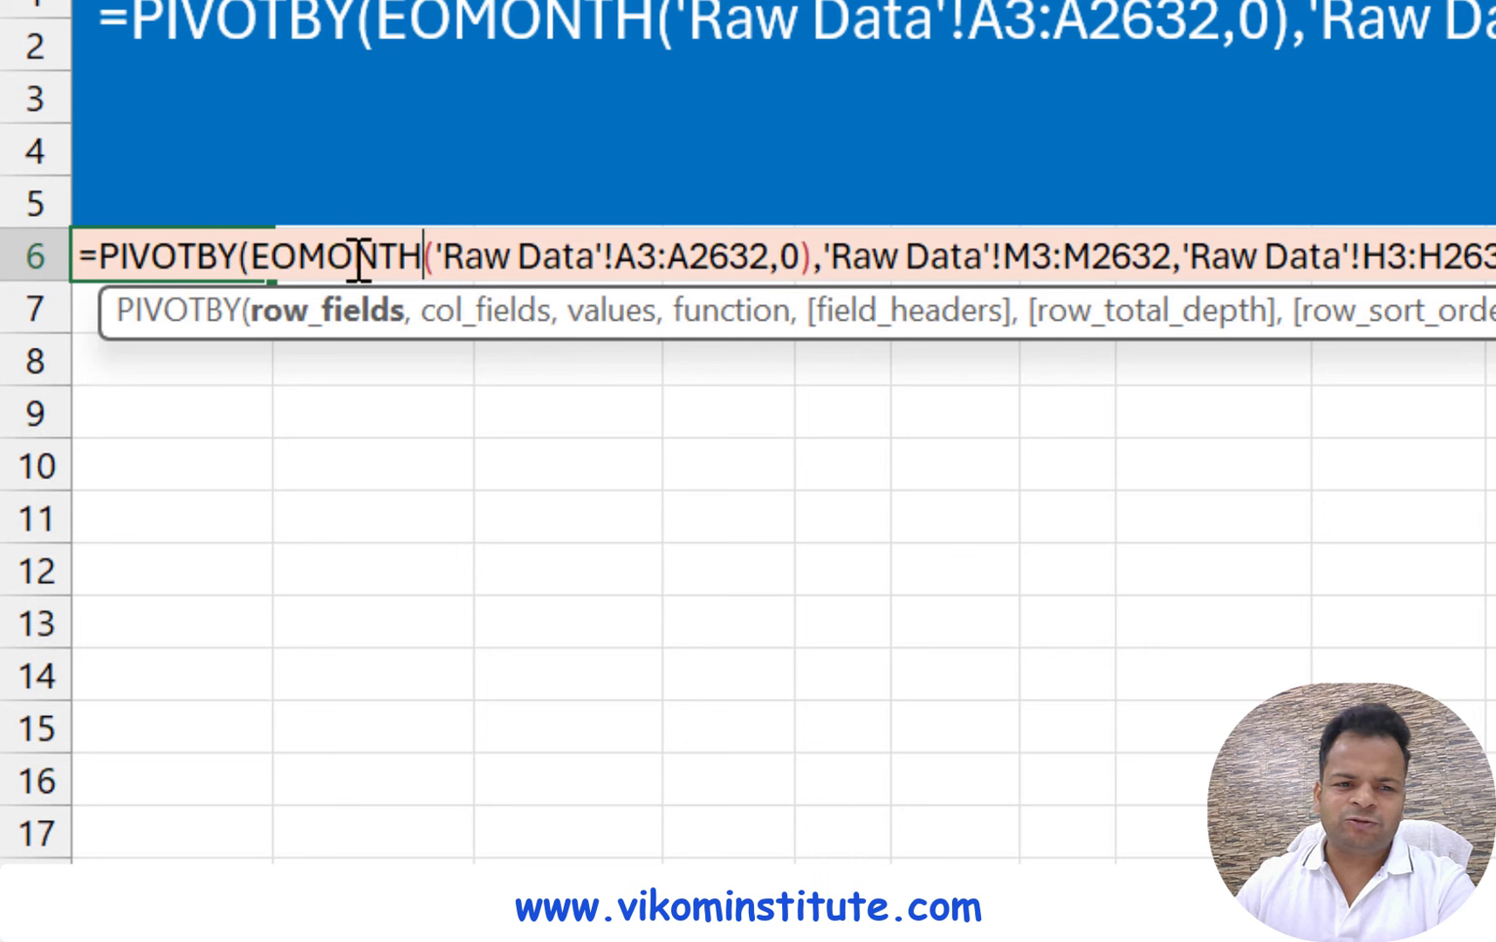
pyautogui.moveTo(435, 246); pyautogui.dragTo(772, 255)
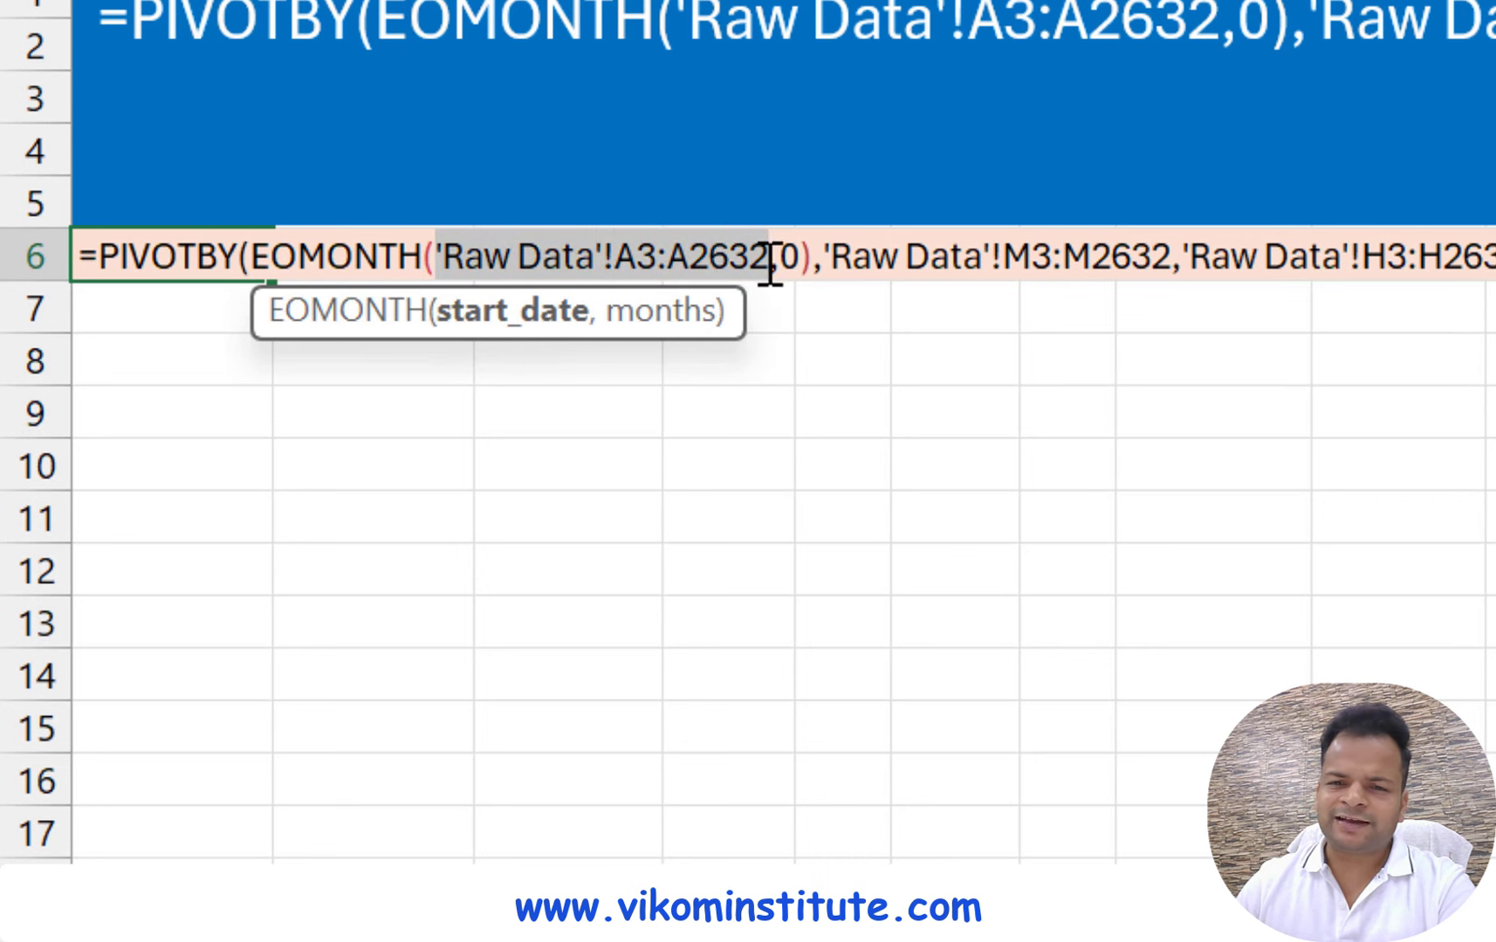
pyautogui.click(434, 254)
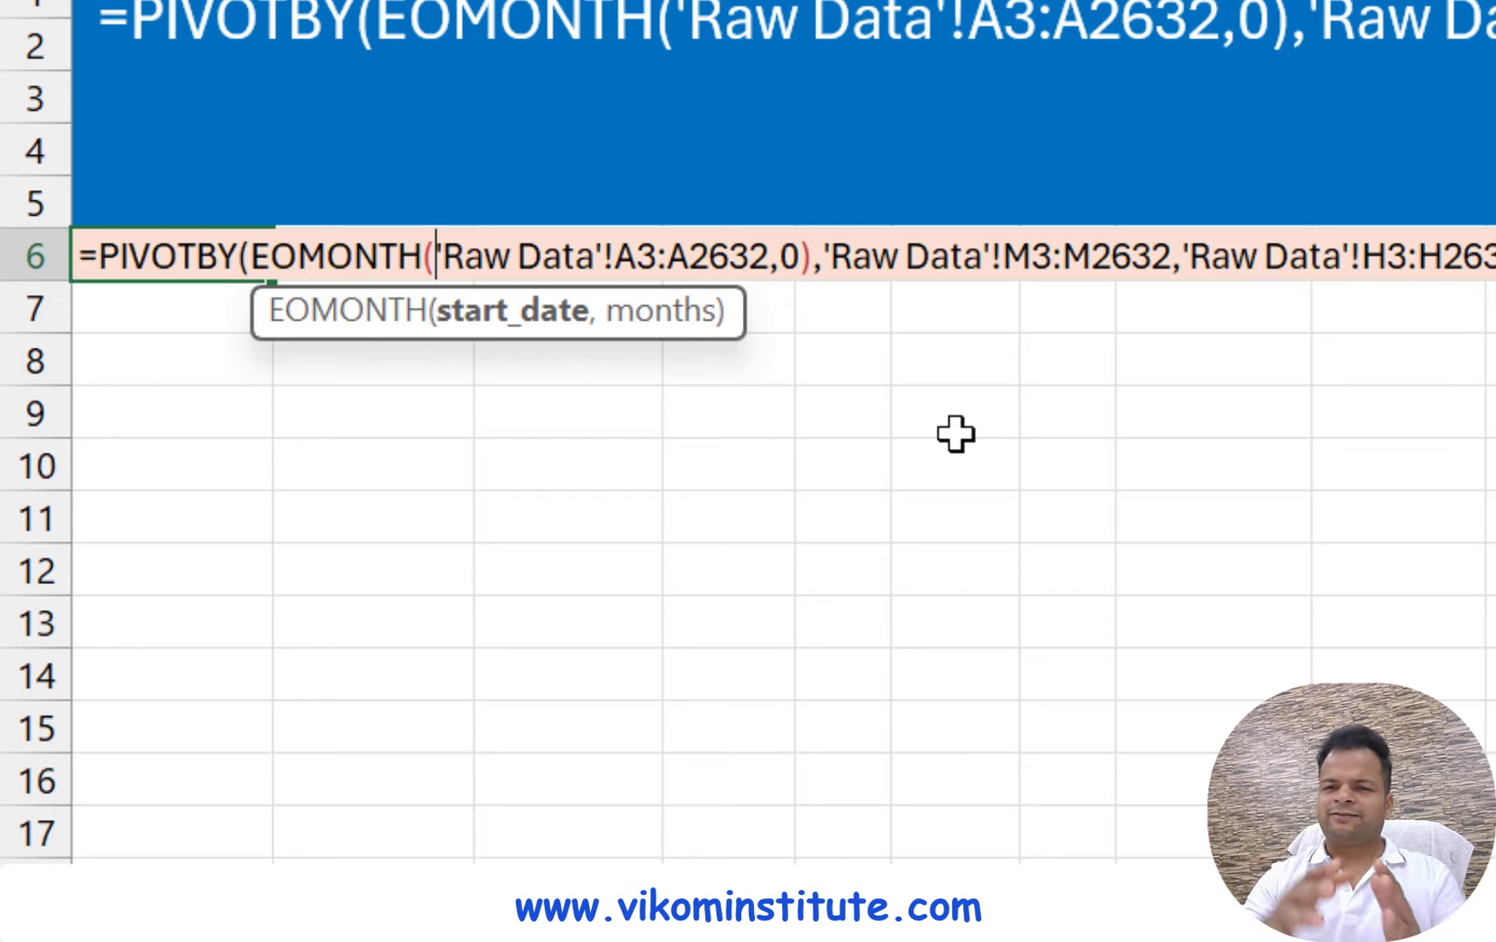
pyautogui.write('--')
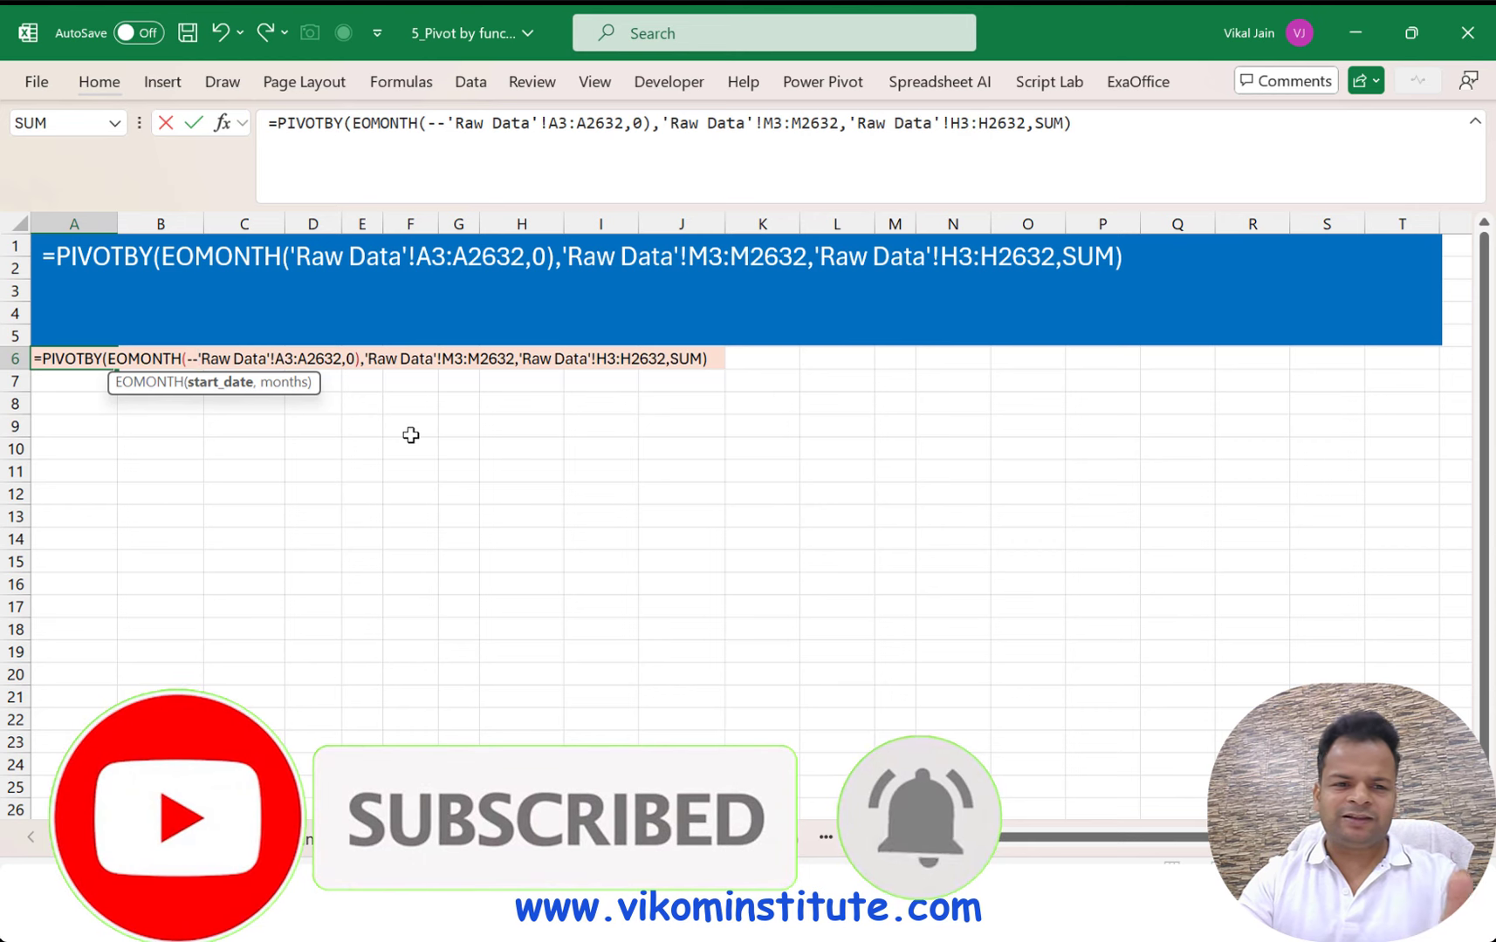
pyautogui.press('Return')
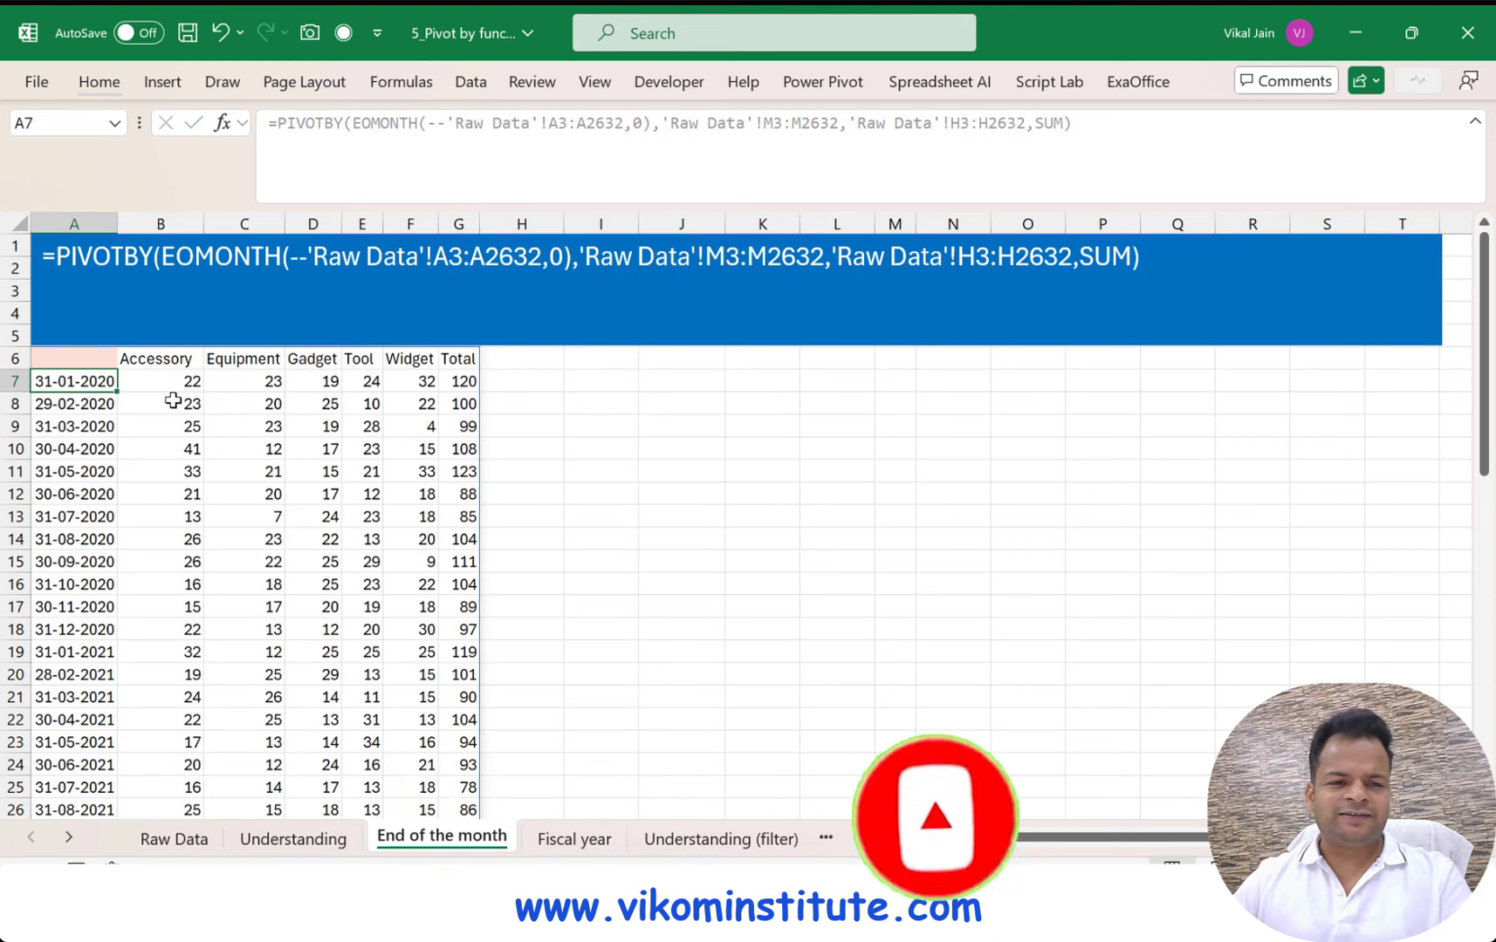
# Review the month-end dates, subcategory headings and summed quantities in the End of the month pivot result
pyautogui.moveTo(73, 382); pyautogui.dragTo(70, 657)
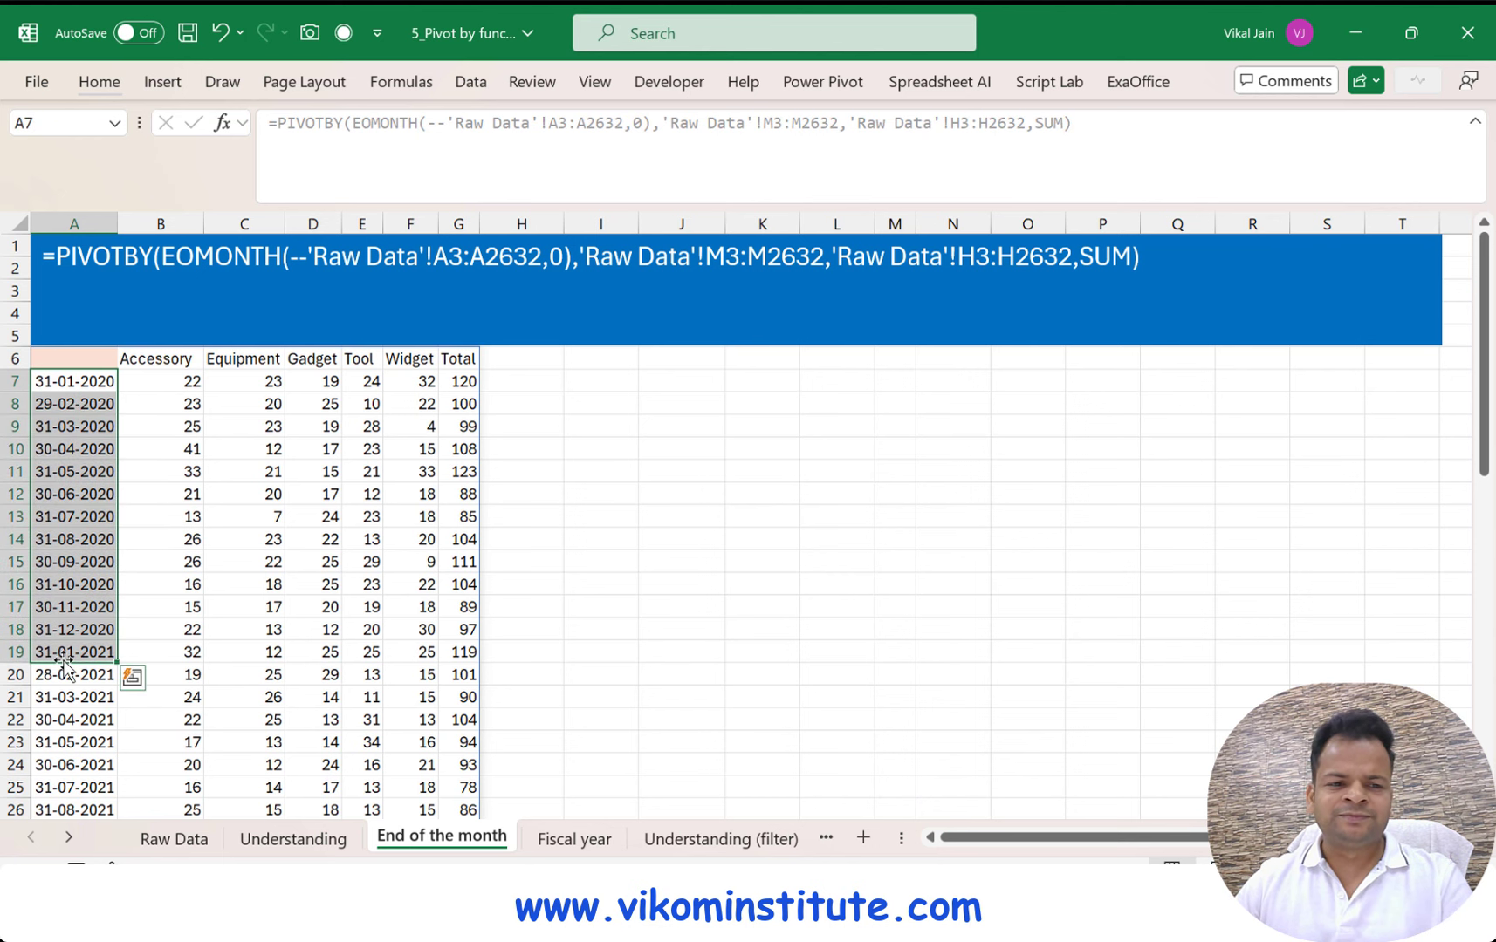
pyautogui.moveTo(146, 359); pyautogui.dragTo(410, 359)
pyautogui.moveTo(166, 383); pyautogui.dragTo(371, 626)
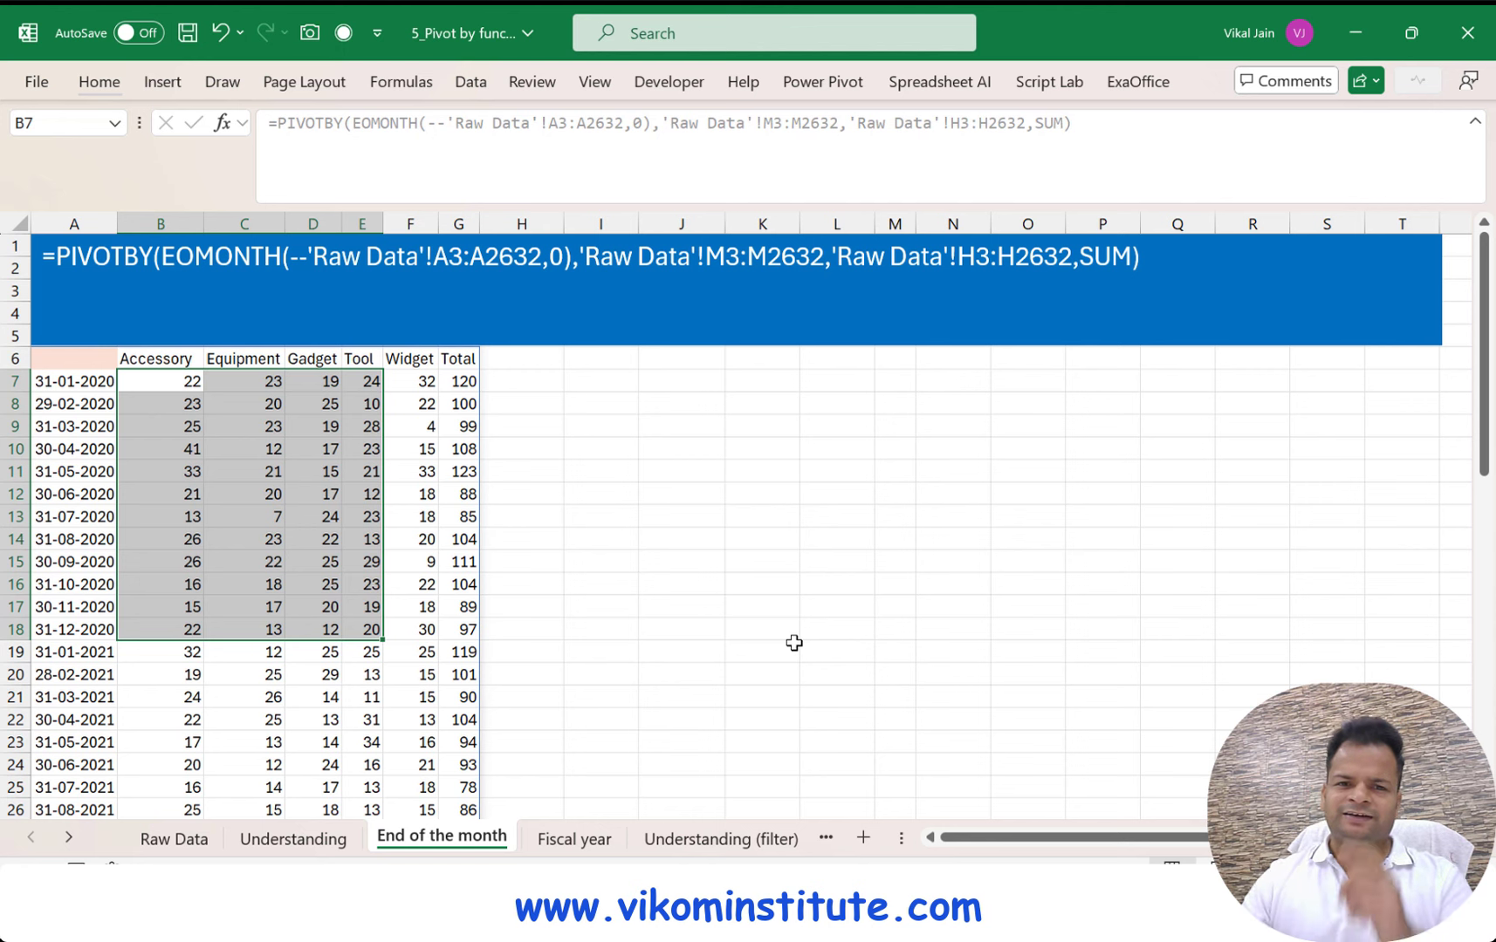
# View the Fiscal year sheet, and inspect the OrderDate column on the Raw Data sheet up to its heading
pyautogui.click(576, 840)
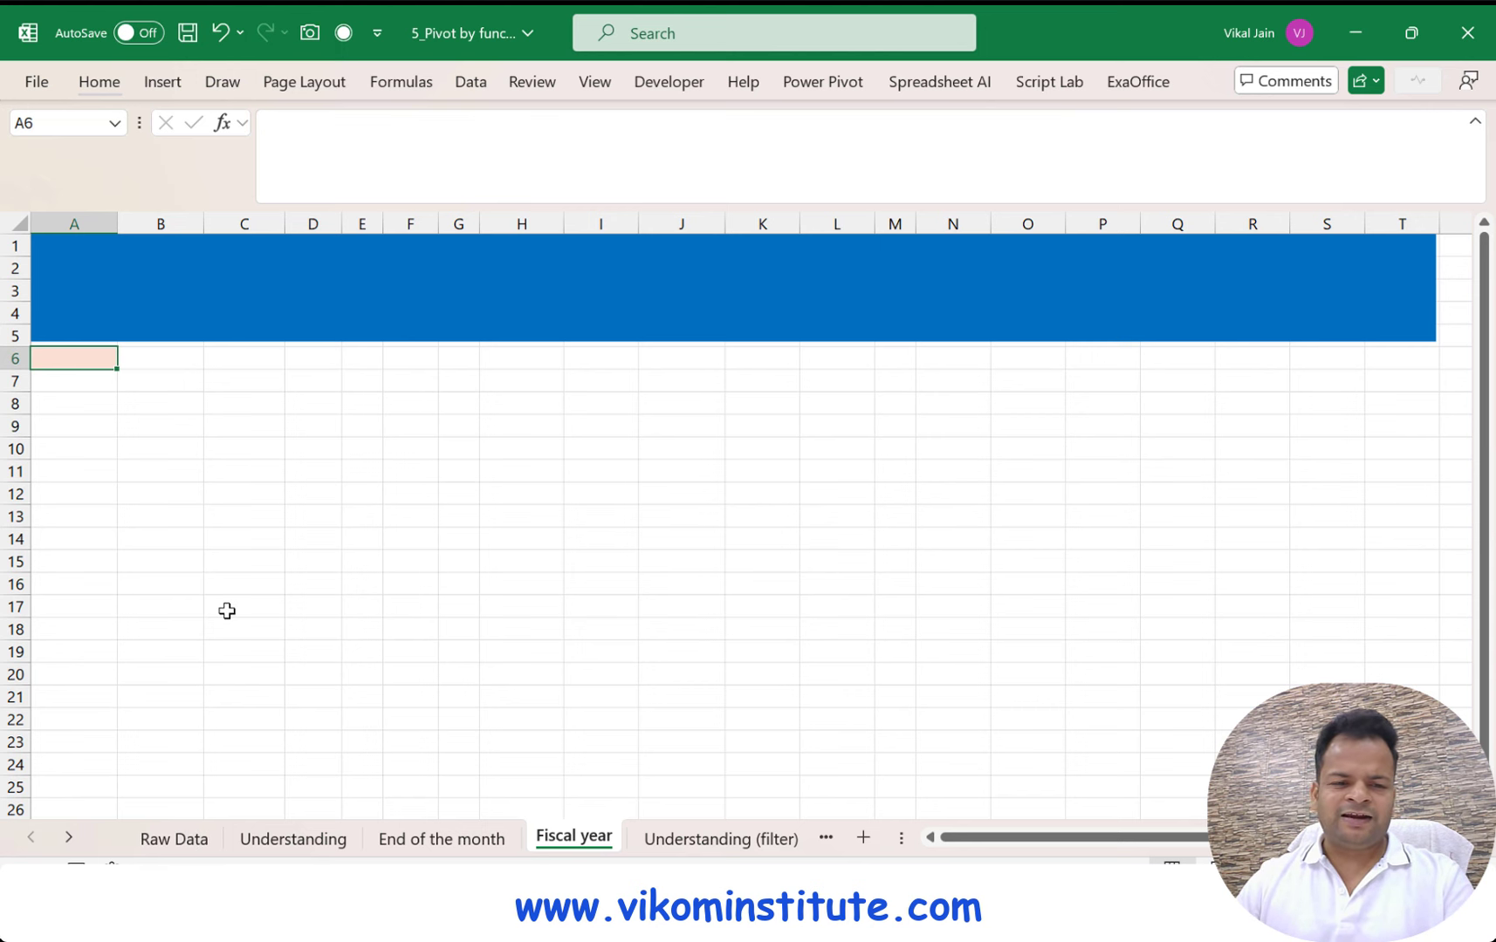
pyautogui.click(177, 838)
pyautogui.click(111, 521)
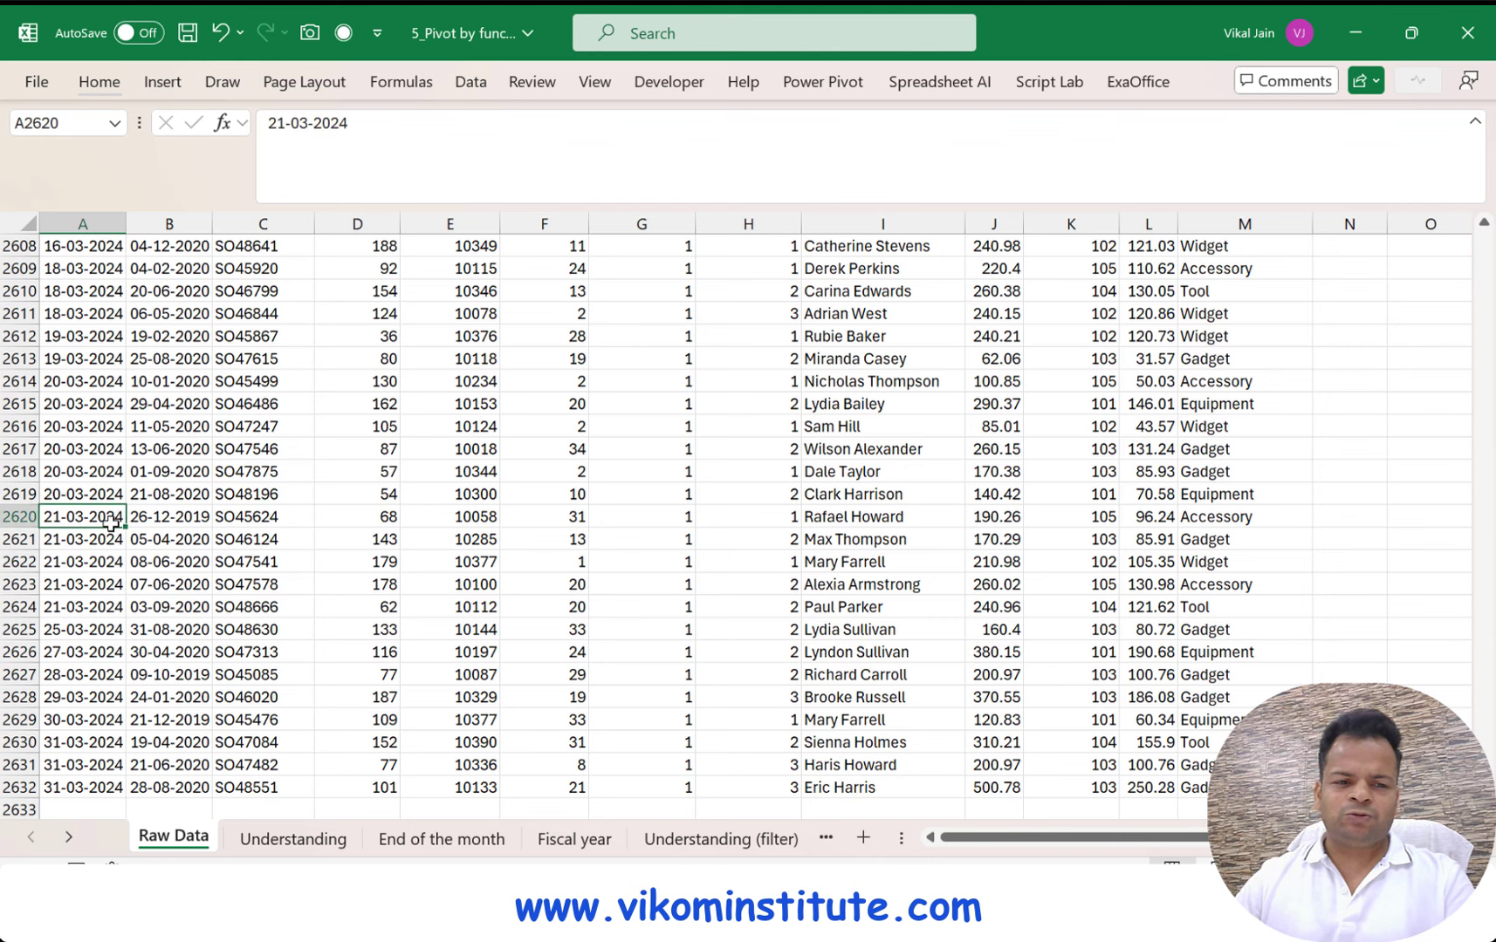
pyautogui.hotkey('ctrl', 'Up')
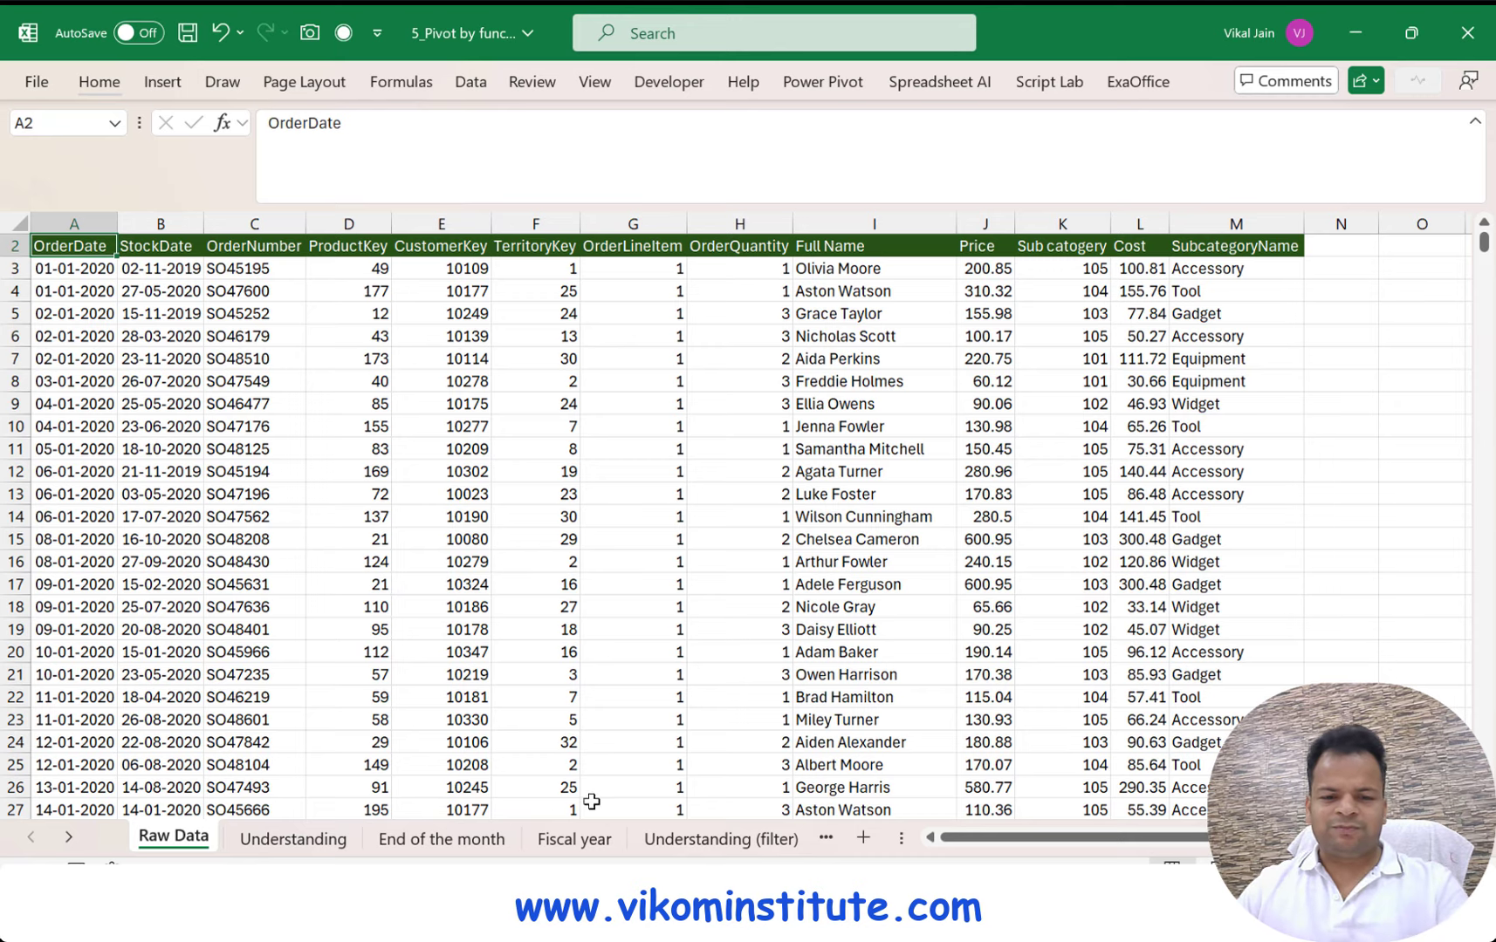
# In C7 of the Fiscal year sheet, enter a reference to the OrderDate heading, ='Raw Data'!A2
pyautogui.click(569, 840)
pyautogui.click(275, 376)
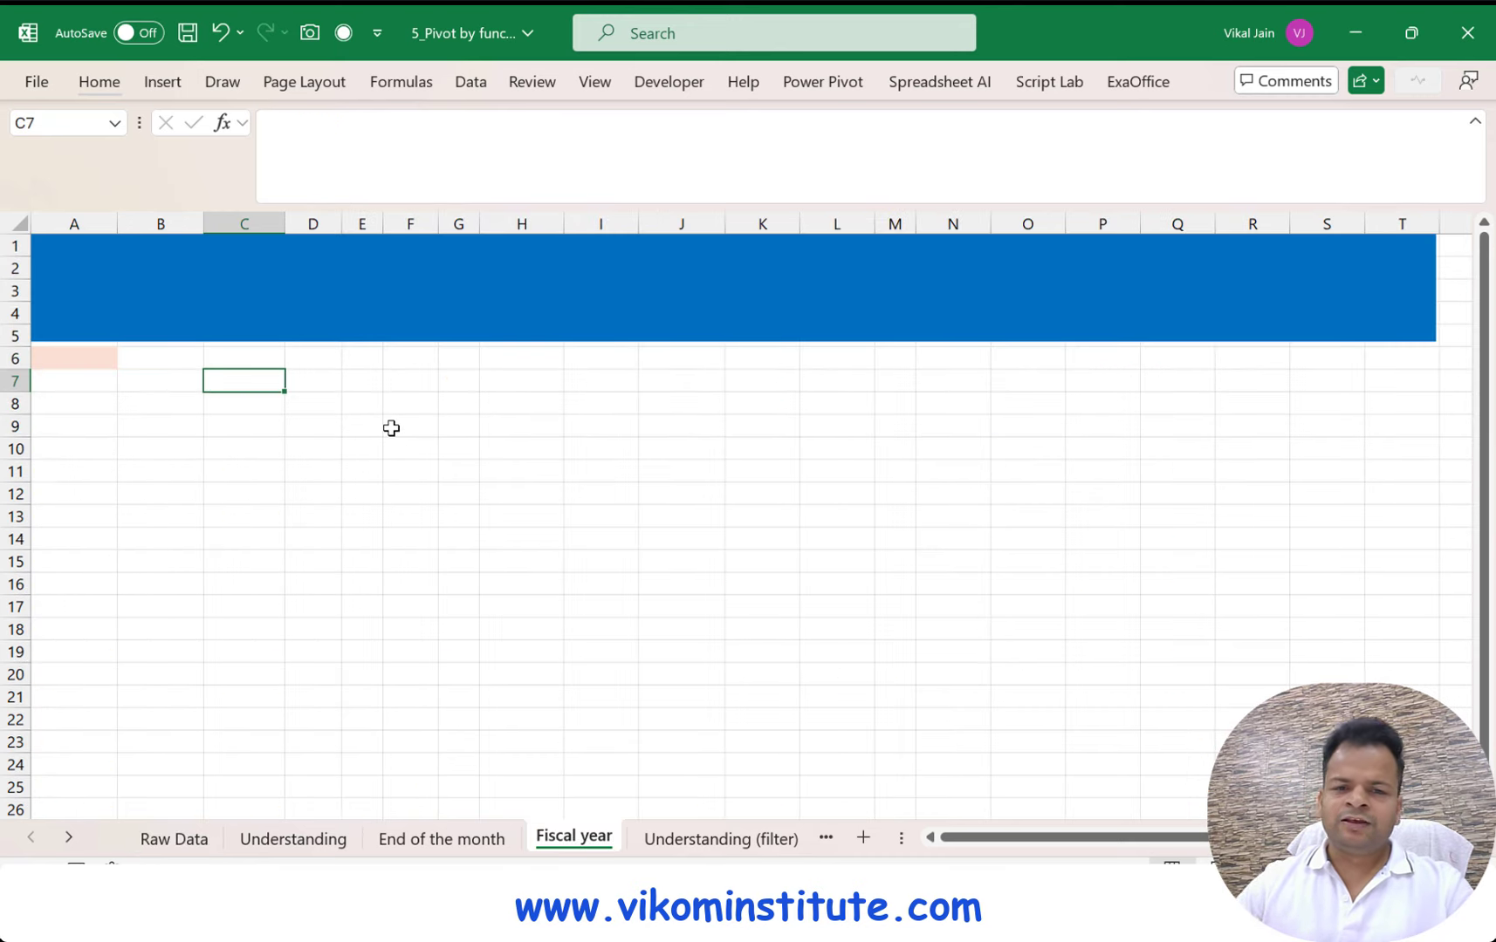
pyautogui.write('=')
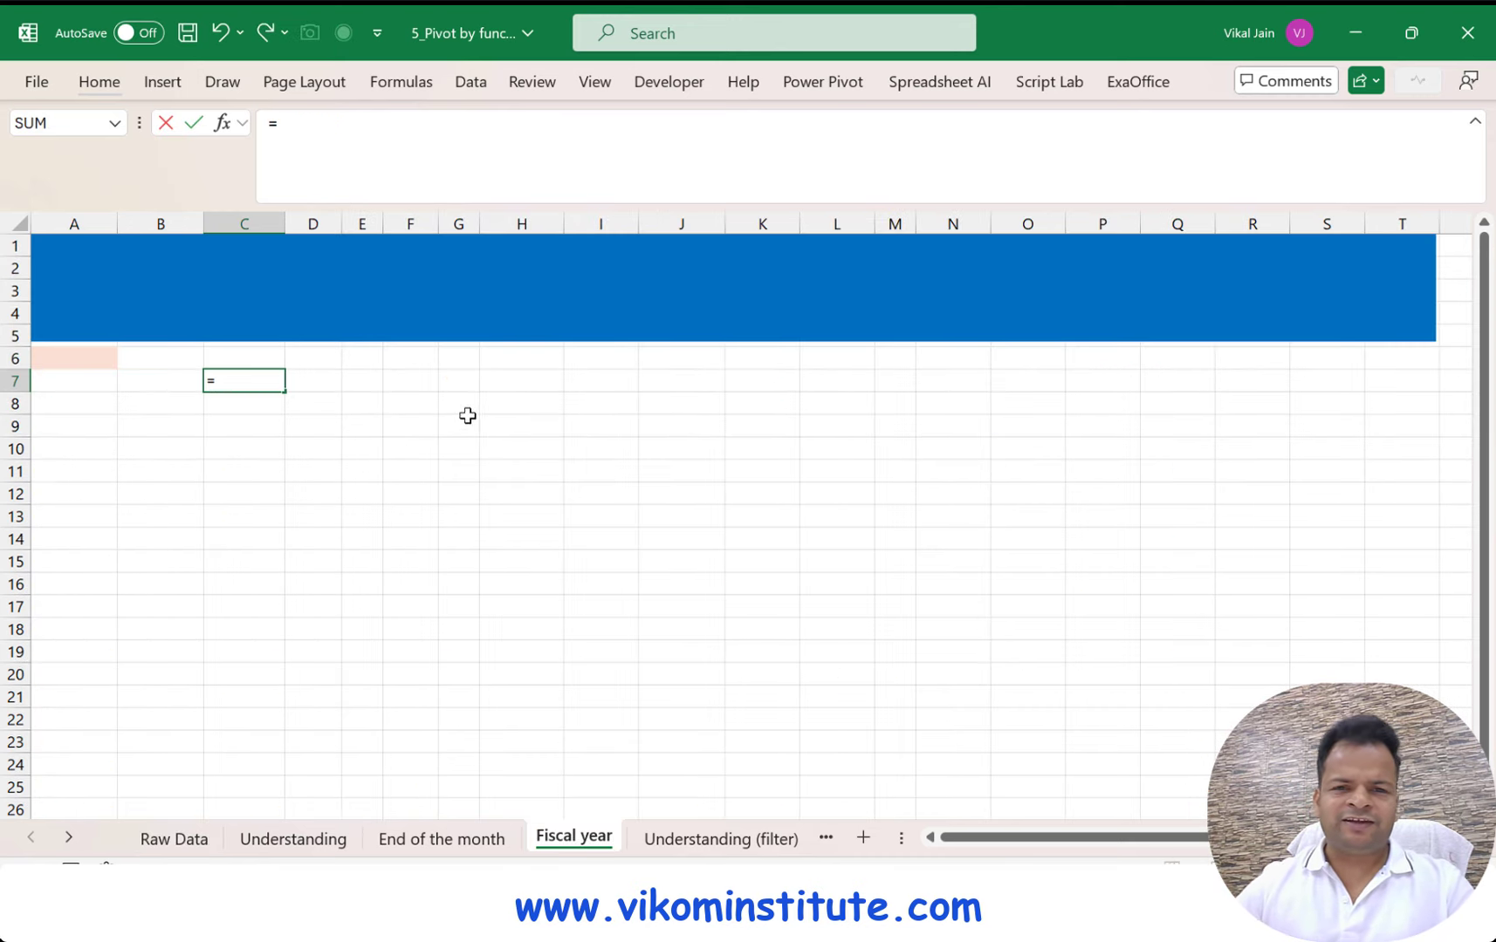
pyautogui.click(173, 839)
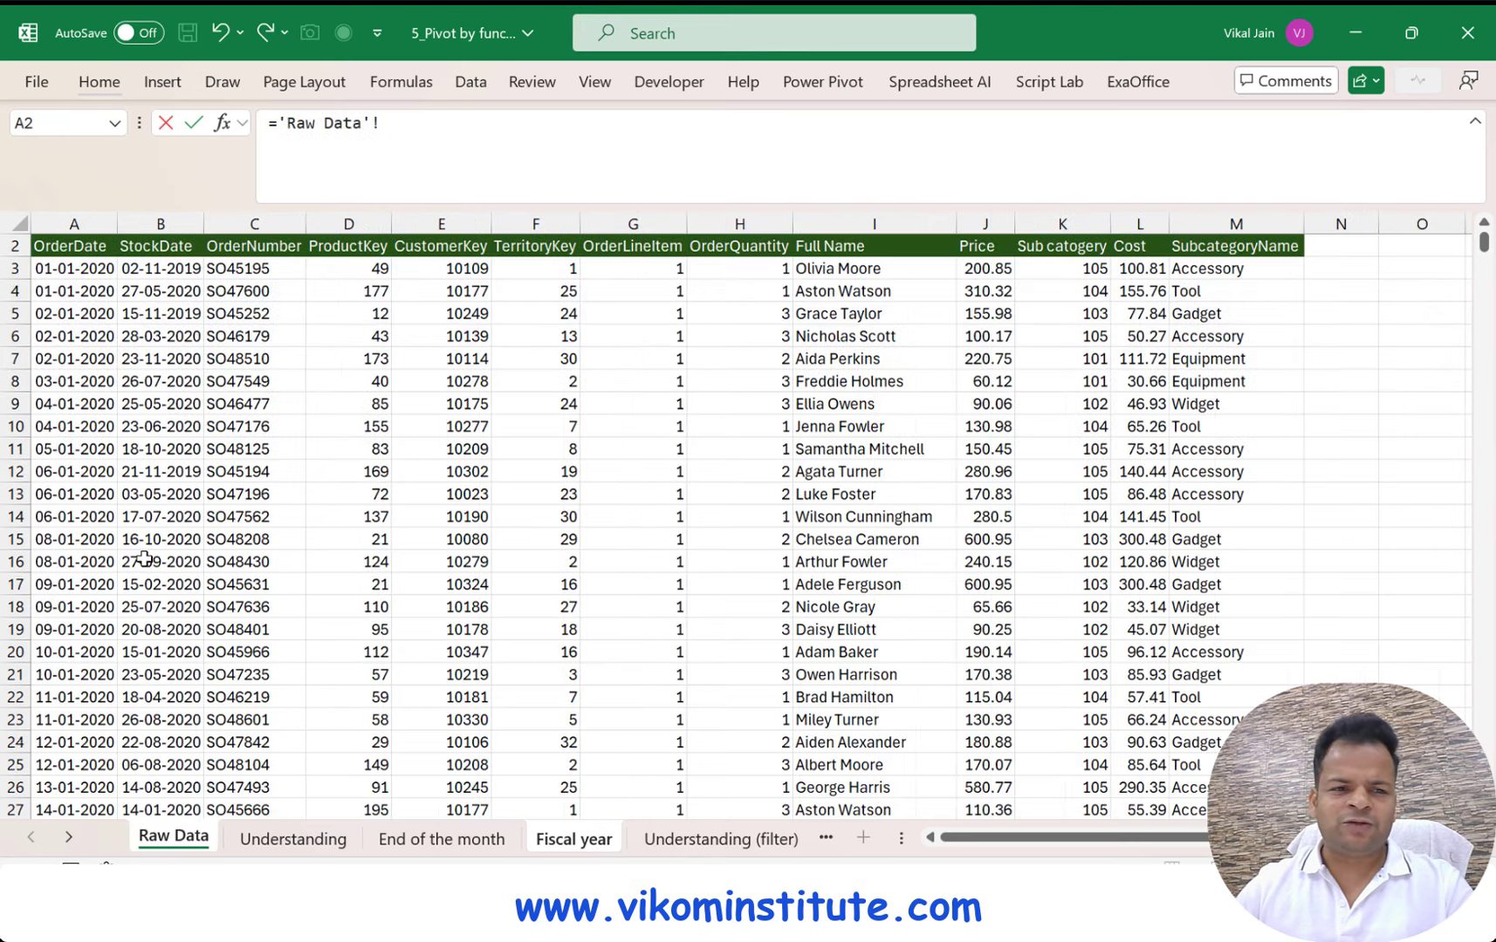
pyautogui.click(87, 253)
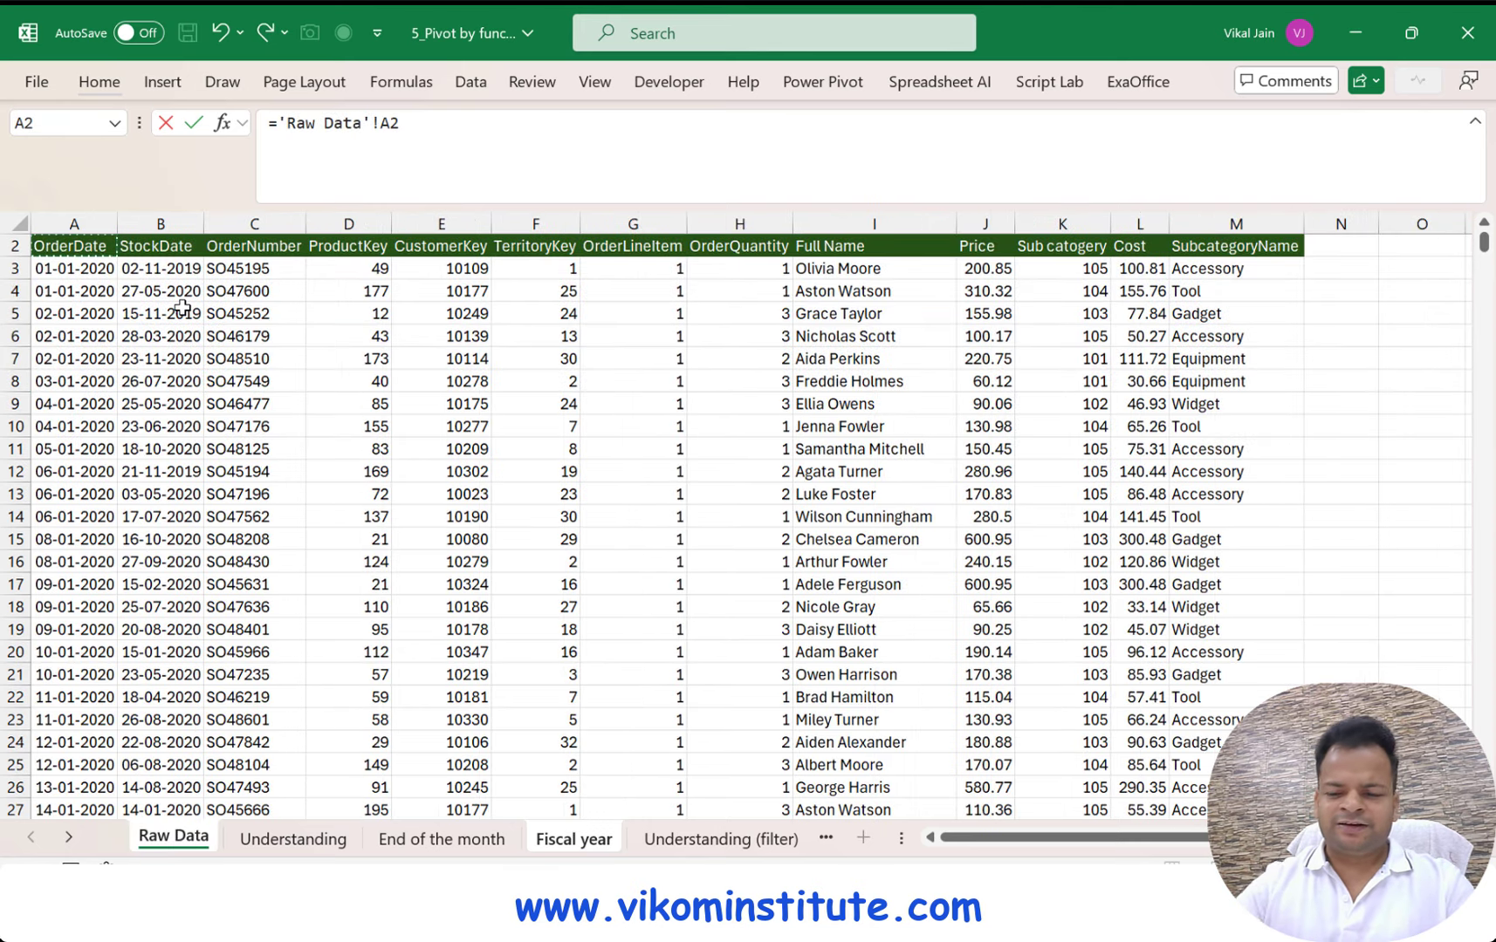
pyautogui.press('Return')
pyautogui.click(235, 378)
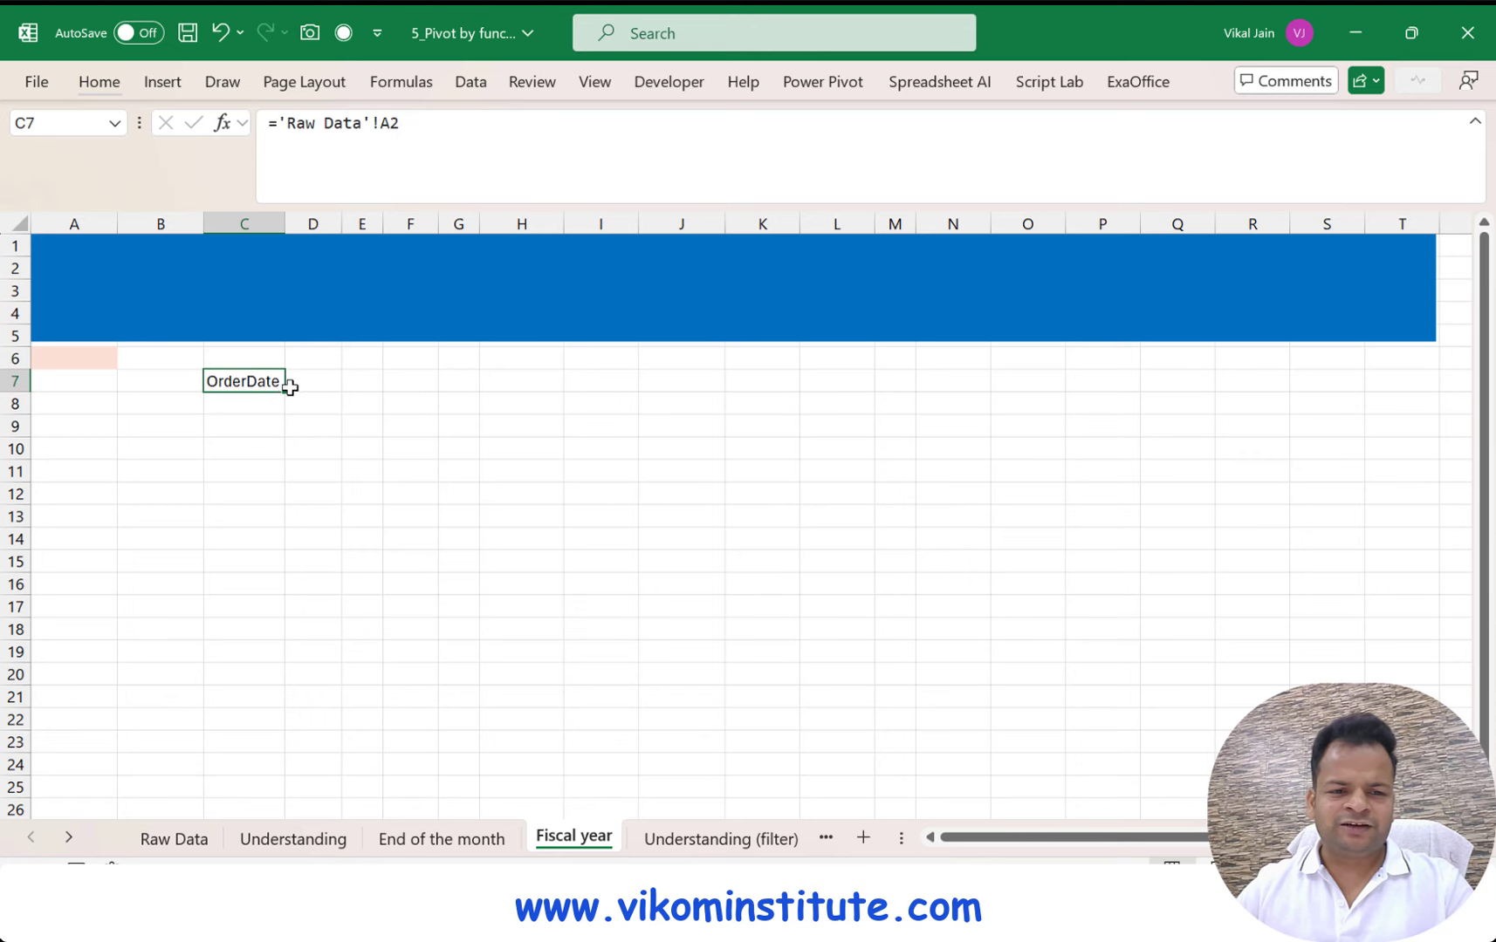
# Check the last order date on the Raw Data sheet and return to the Fiscal year sheet
pyautogui.click(171, 839)
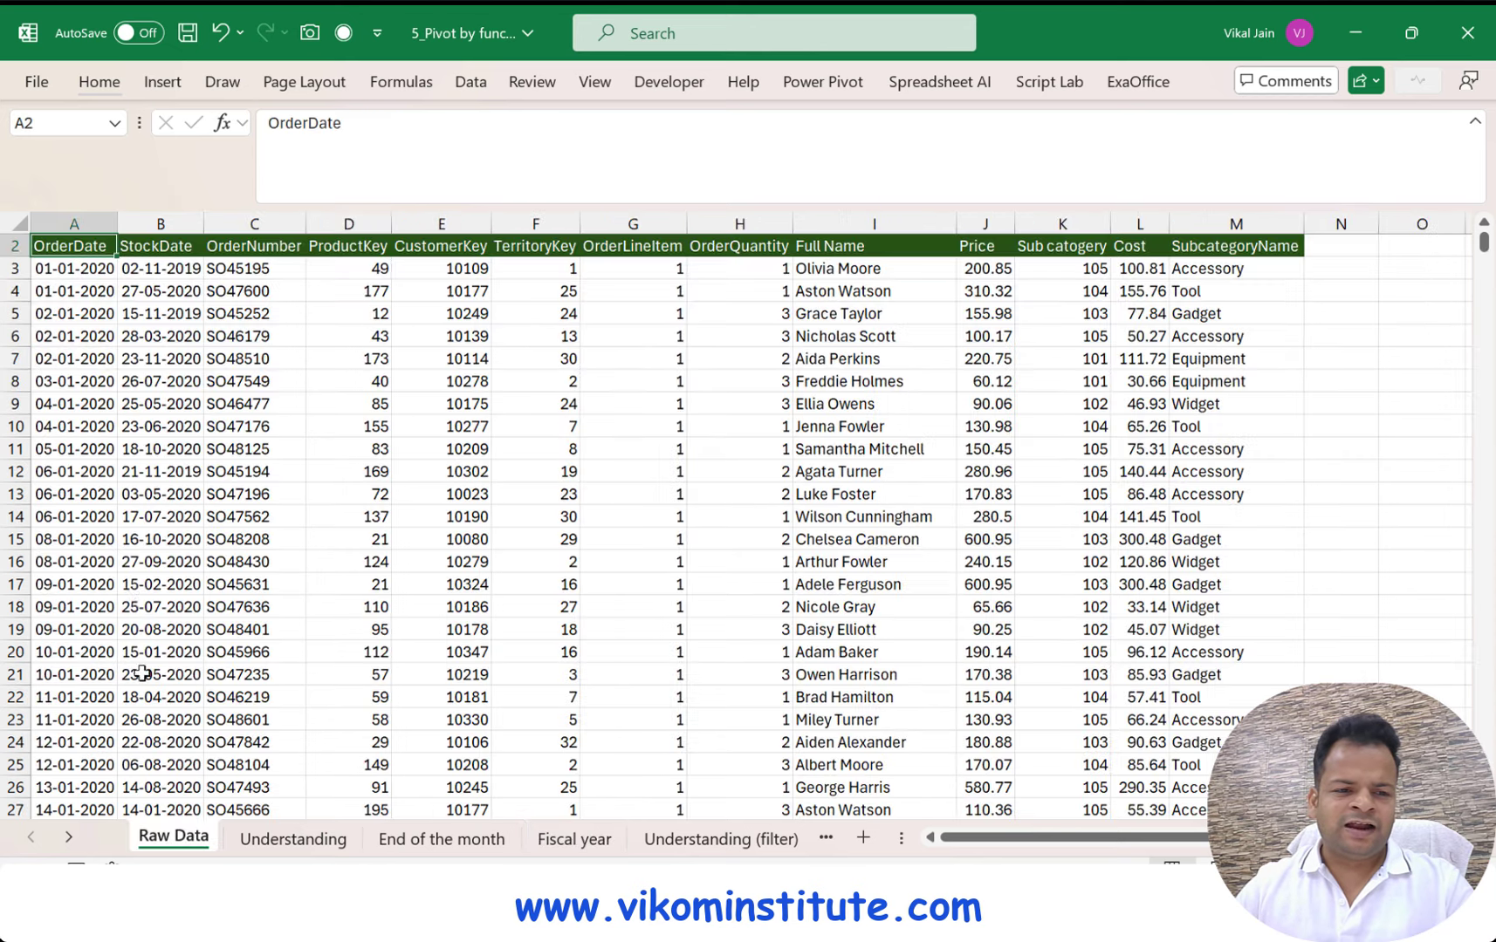
pyautogui.click(86, 558)
pyautogui.hotkey('ctrl', 'Down')
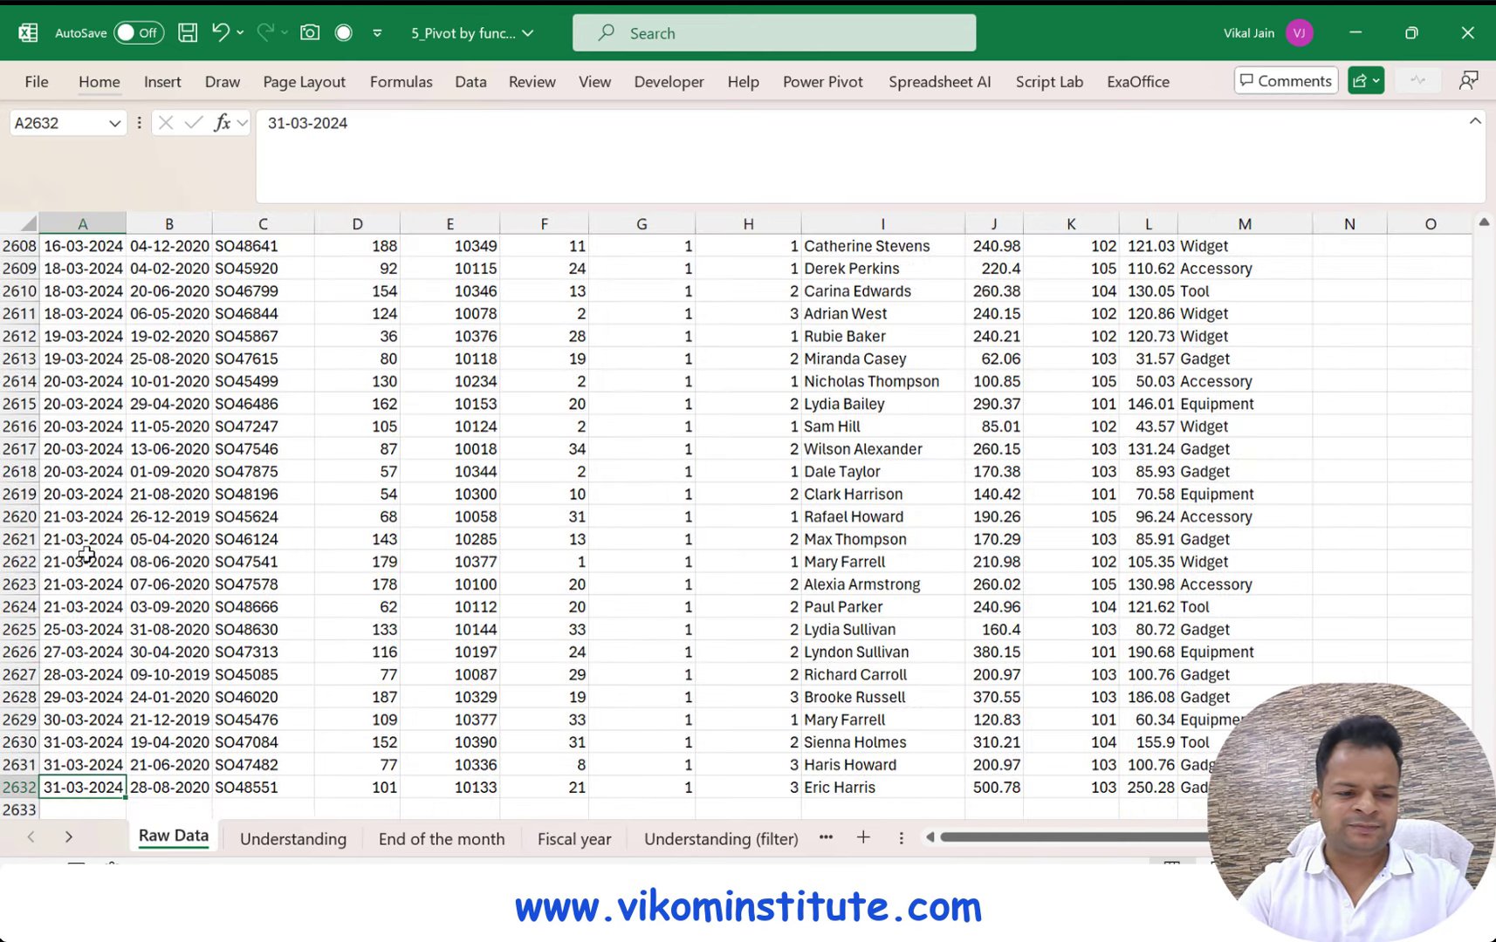
pyautogui.click(662, 844)
pyautogui.click(517, 839)
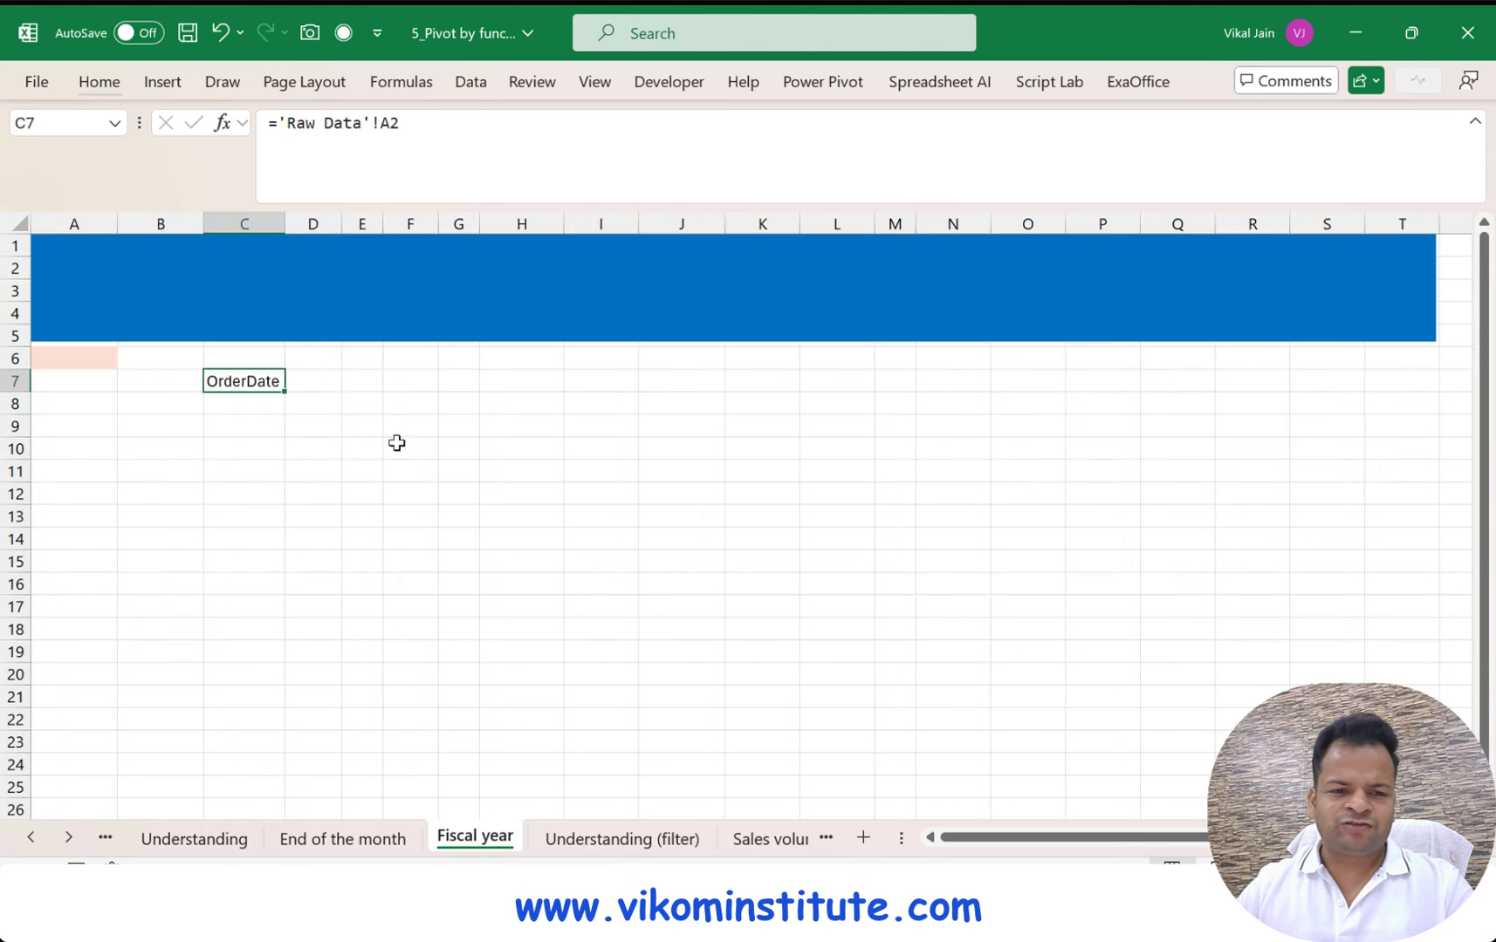
# Fill the C7 reference down to C24 and format the range as Short Date
pyautogui.moveTo(289, 394); pyautogui.dragTo(265, 777)
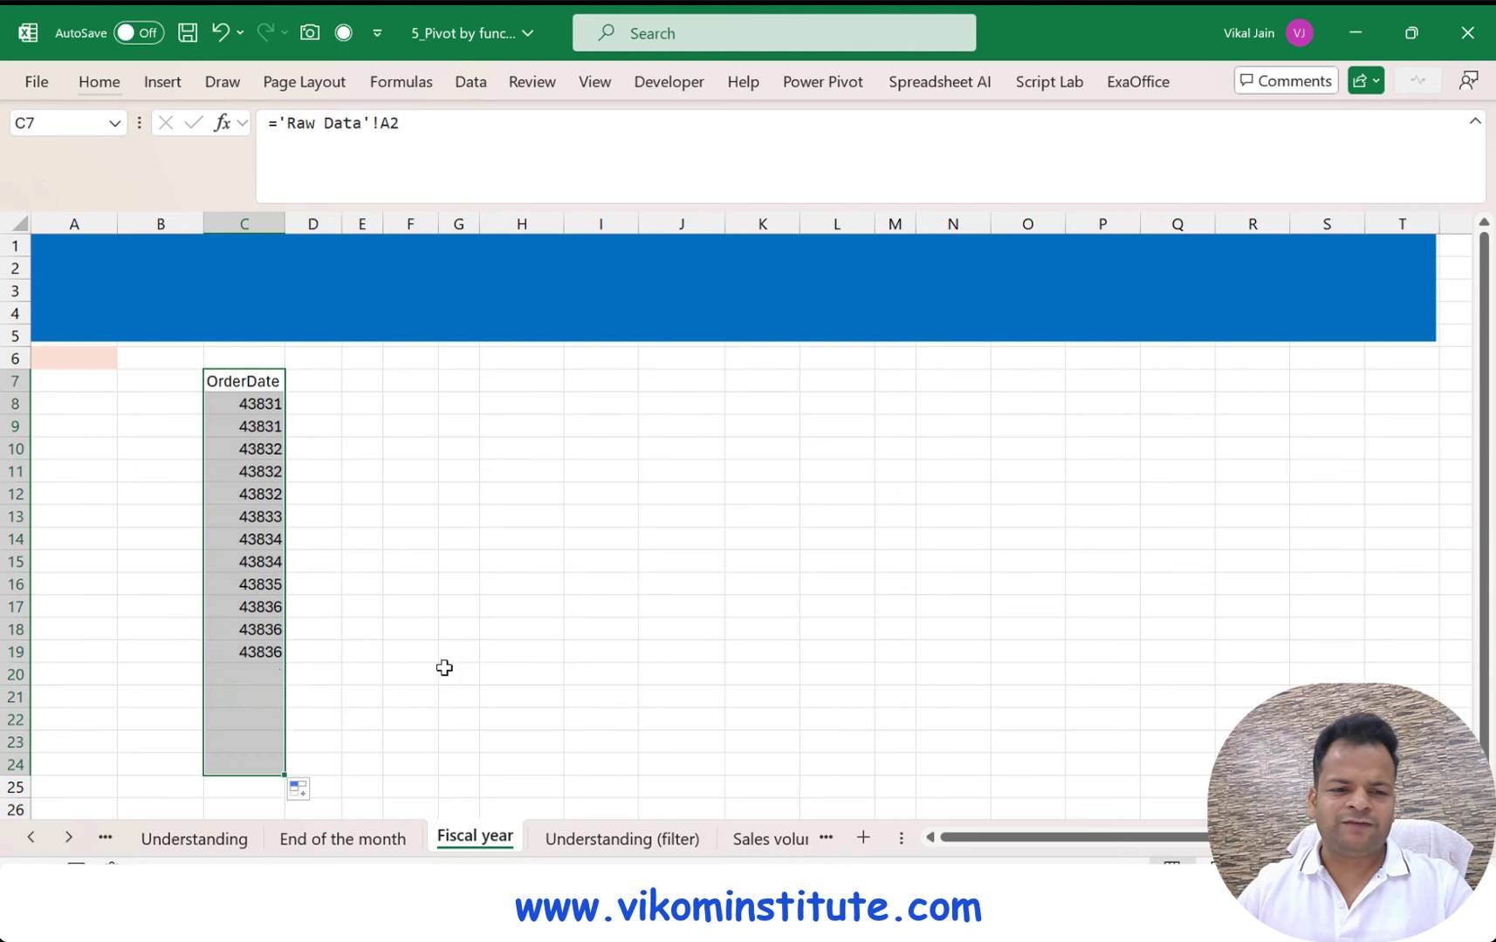
pyautogui.click(112, 85)
pyautogui.click(699, 124)
pyautogui.write('Short Date')
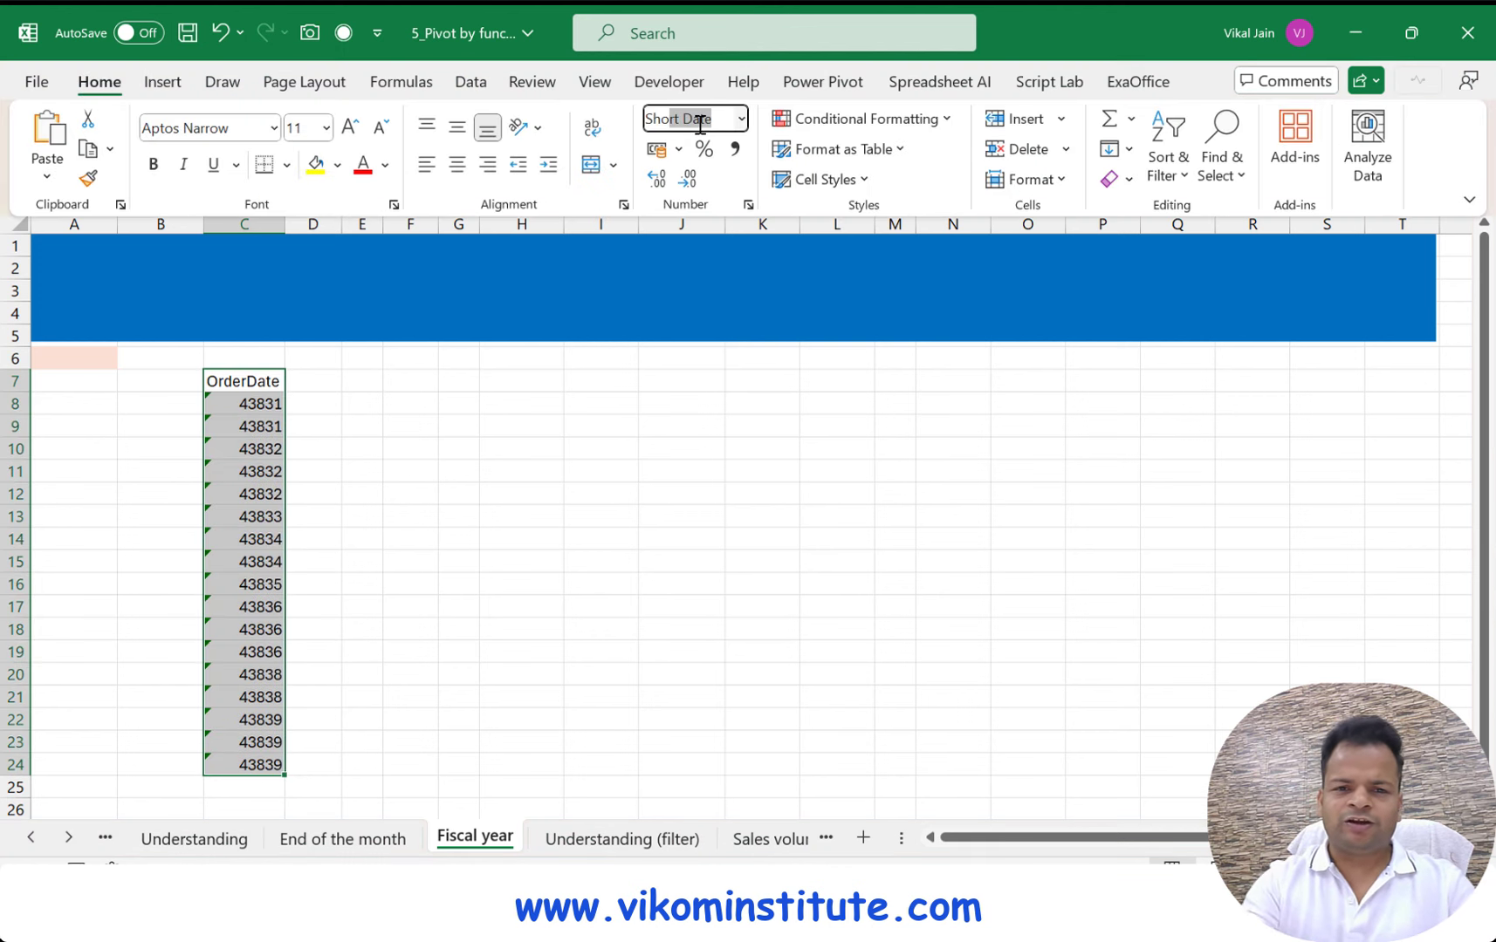
pyautogui.press('Return')
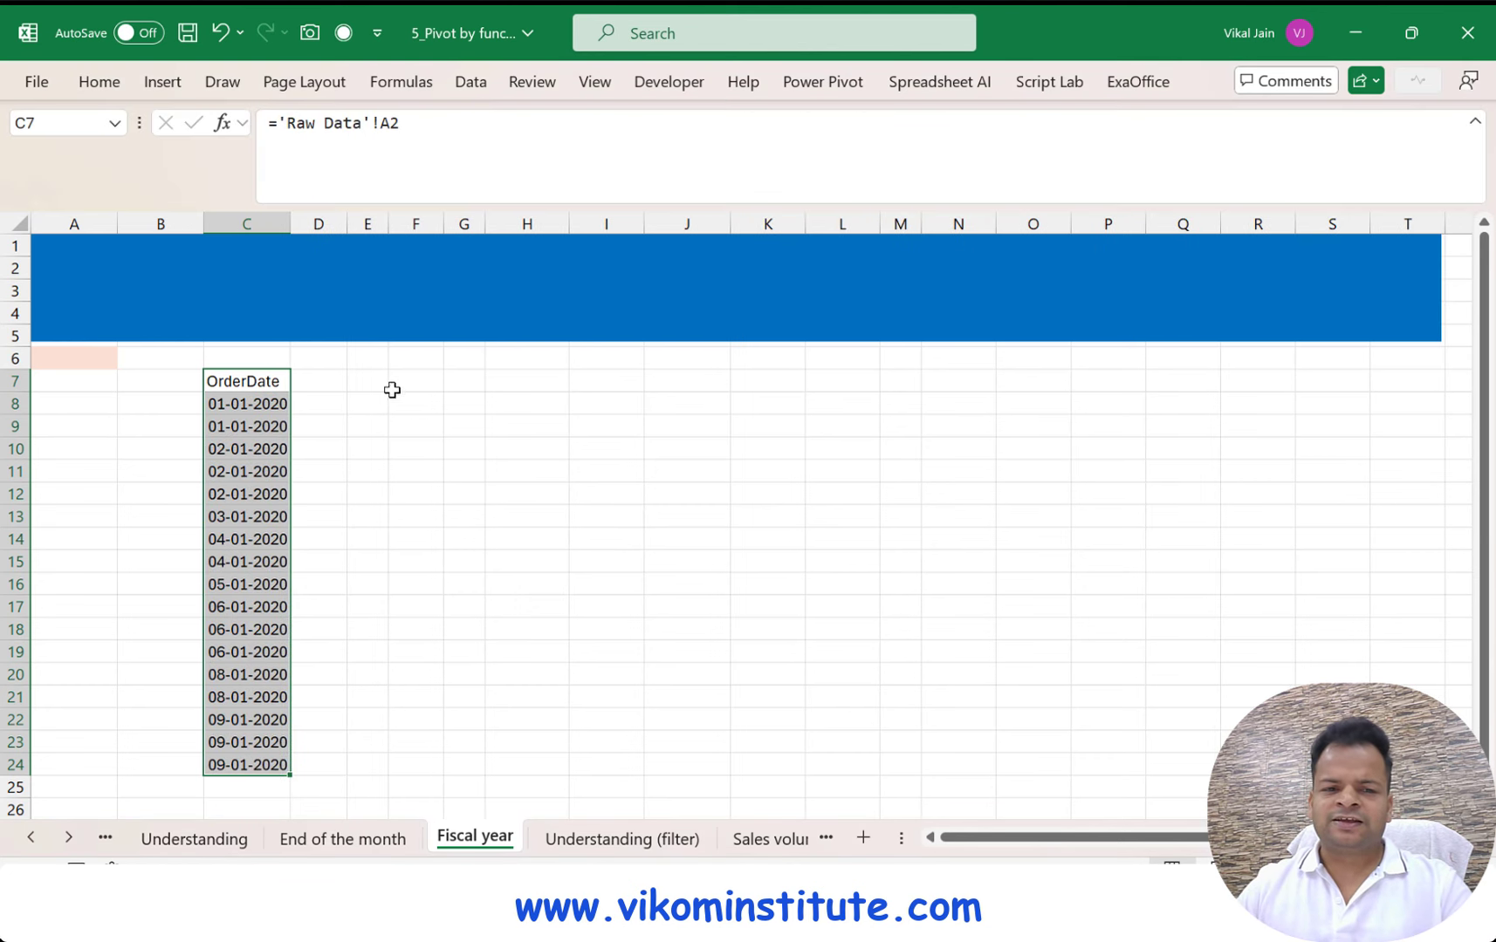
# Enter the heading Month in E7 and the formula =MONTH(C8) in E8
pyautogui.click(365, 383)
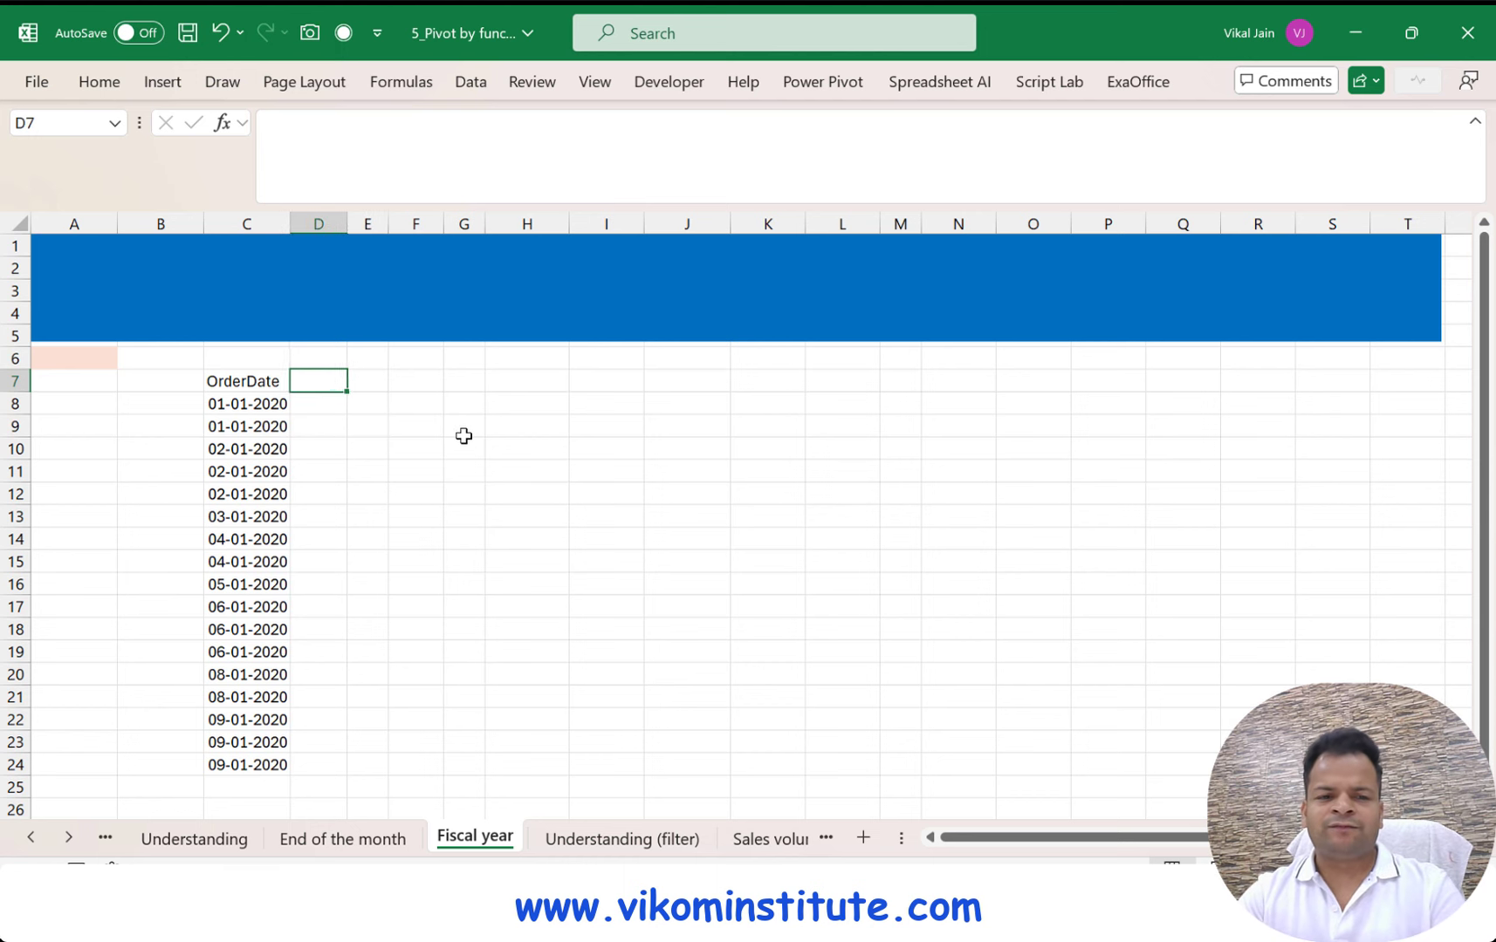
pyautogui.write('Month')
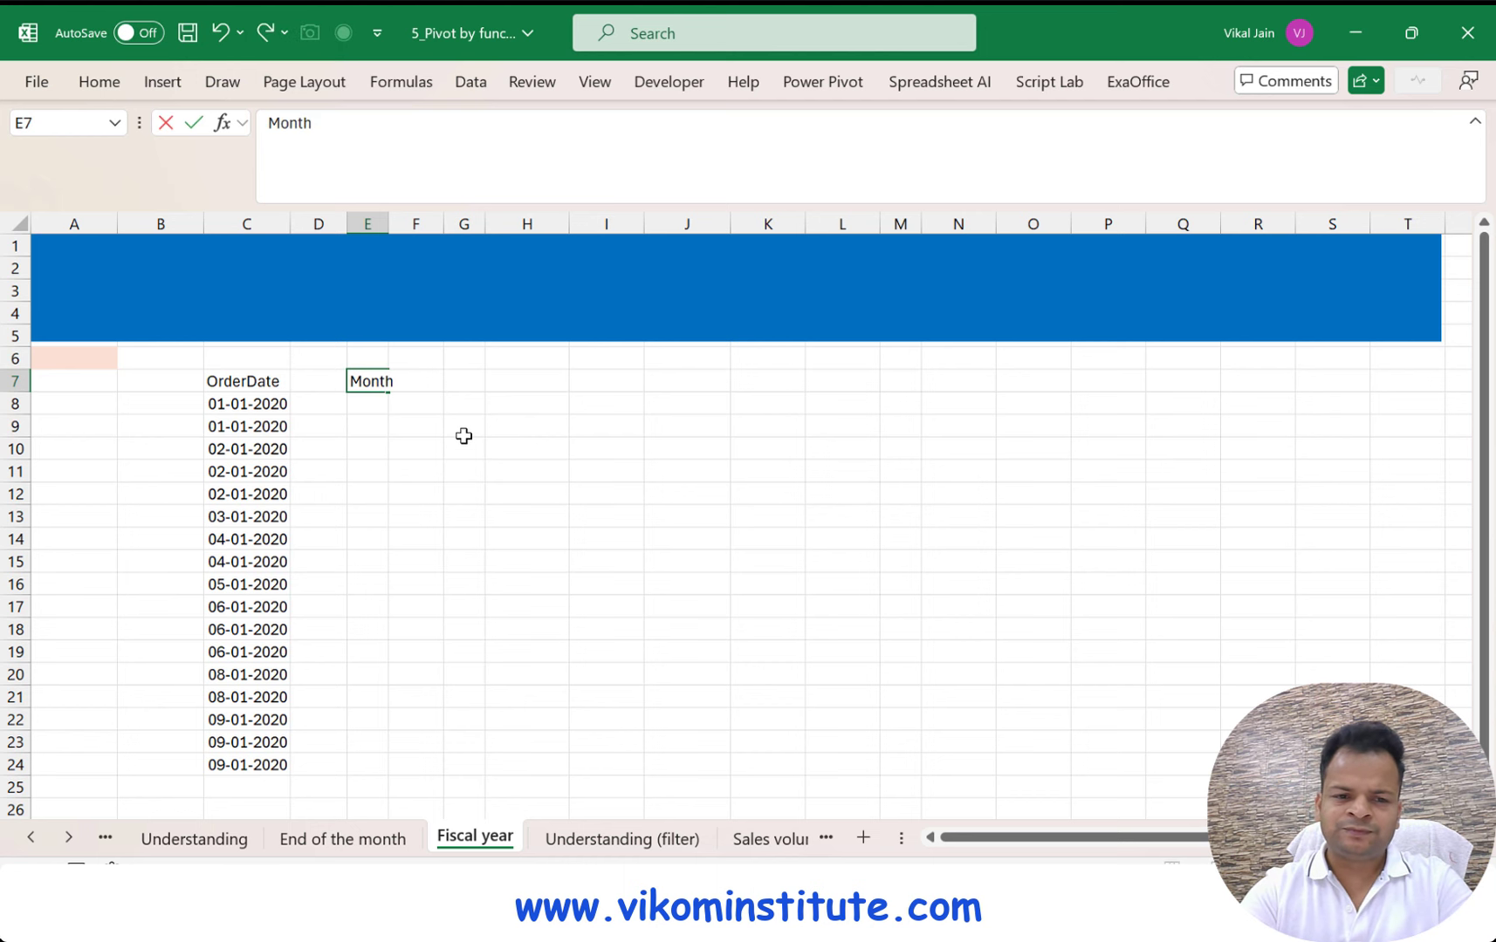
pyautogui.press('Return')
pyautogui.write('=mon')
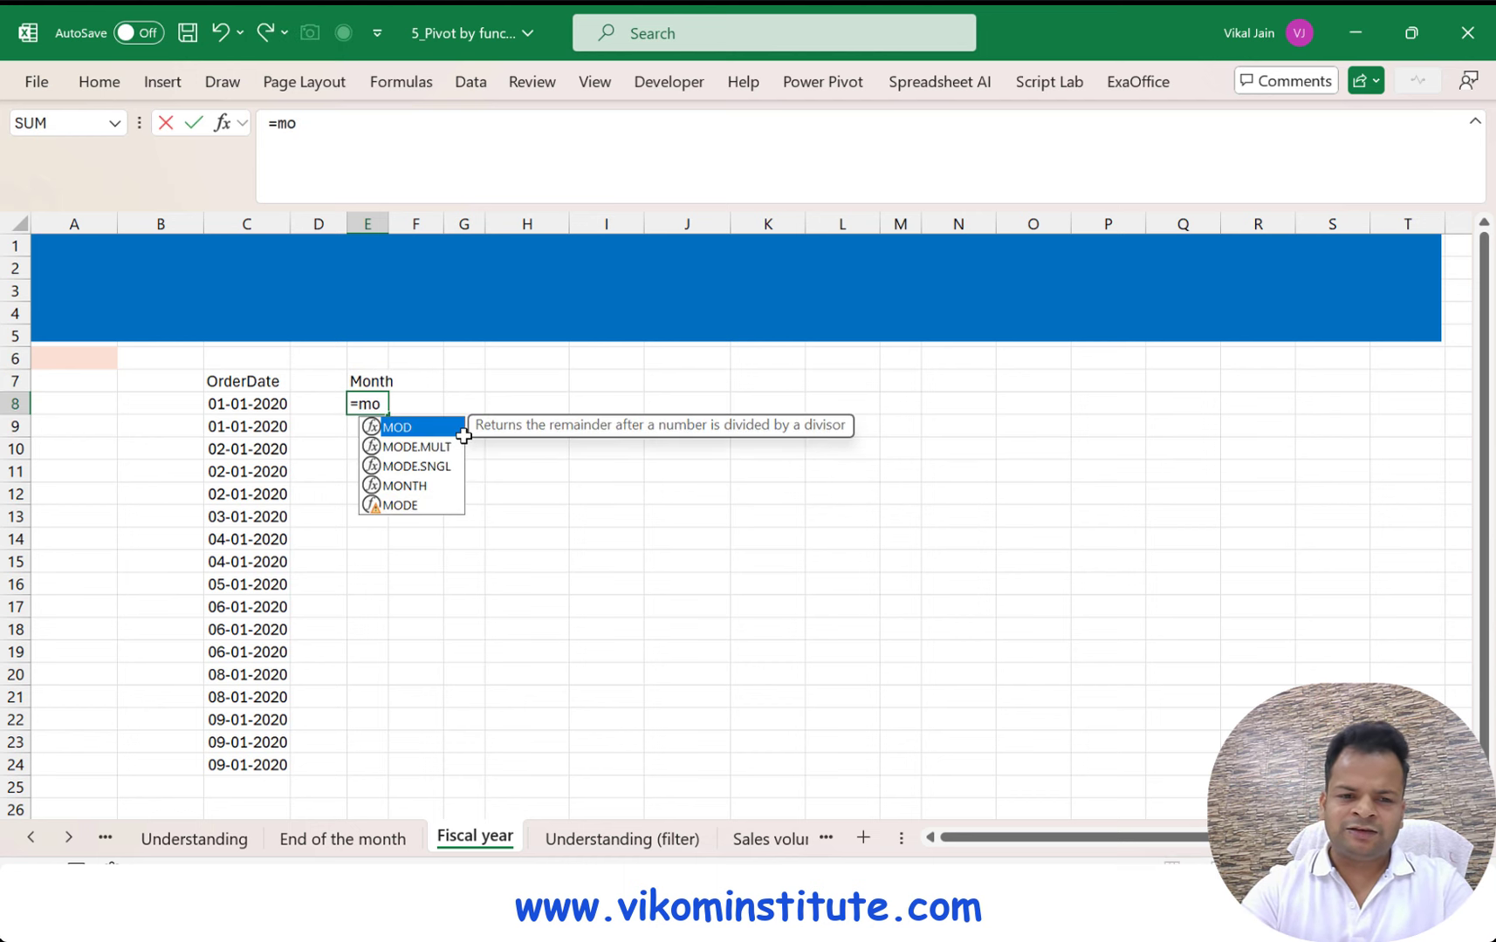
pyautogui.press('Tab')
pyautogui.press('Left')
pyautogui.press('Left')
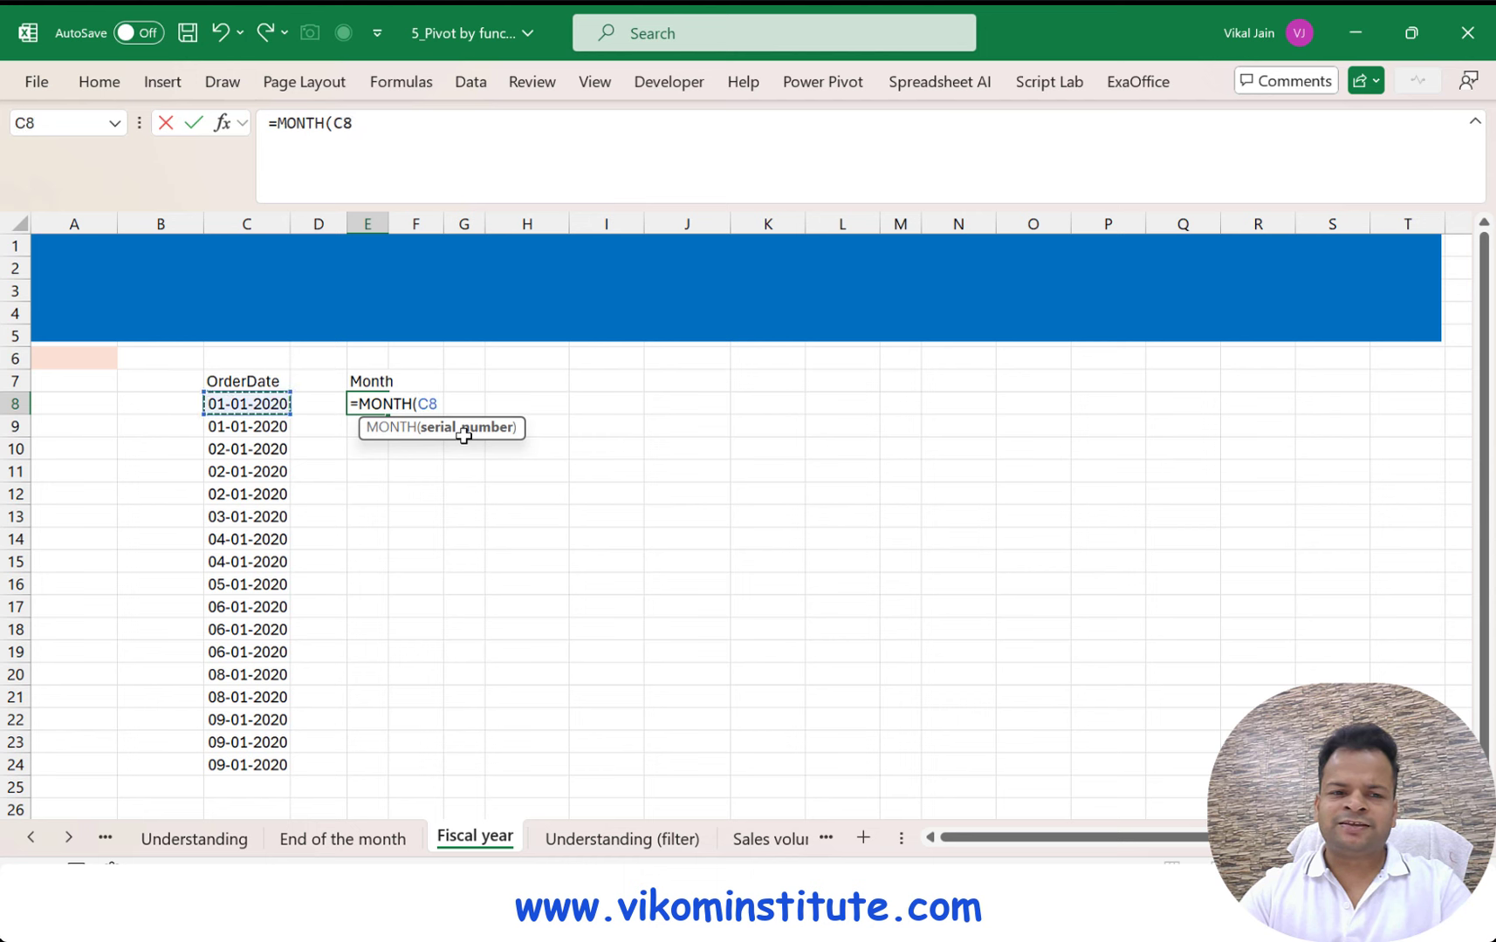
pyautogui.press('Return')
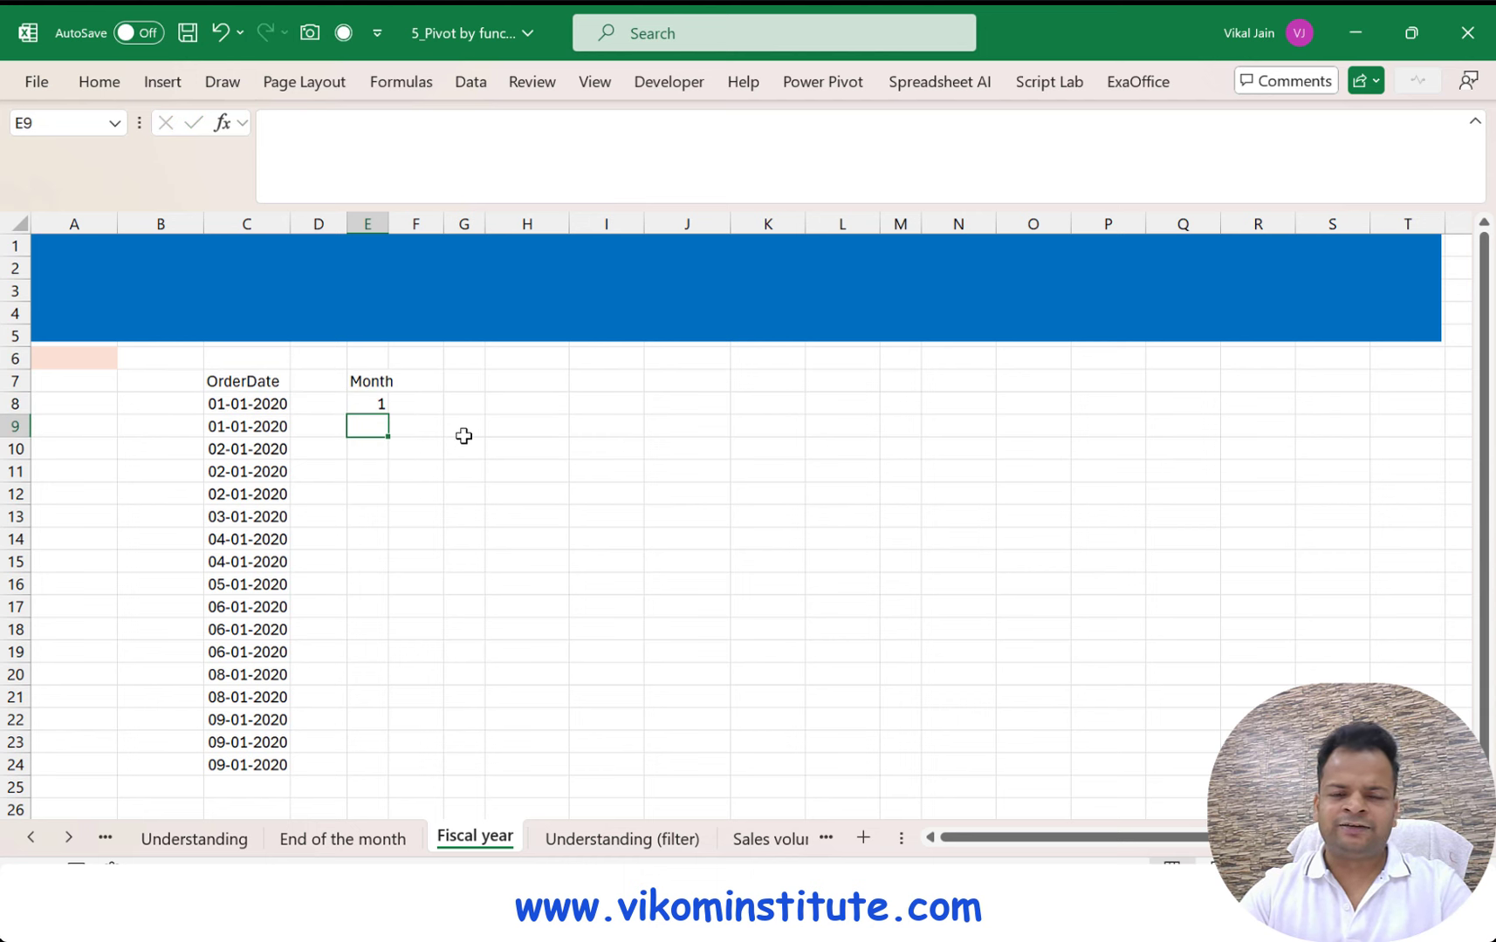
# Enter the sample fiscal year label 2019-20 in I8
pyautogui.press('Up')
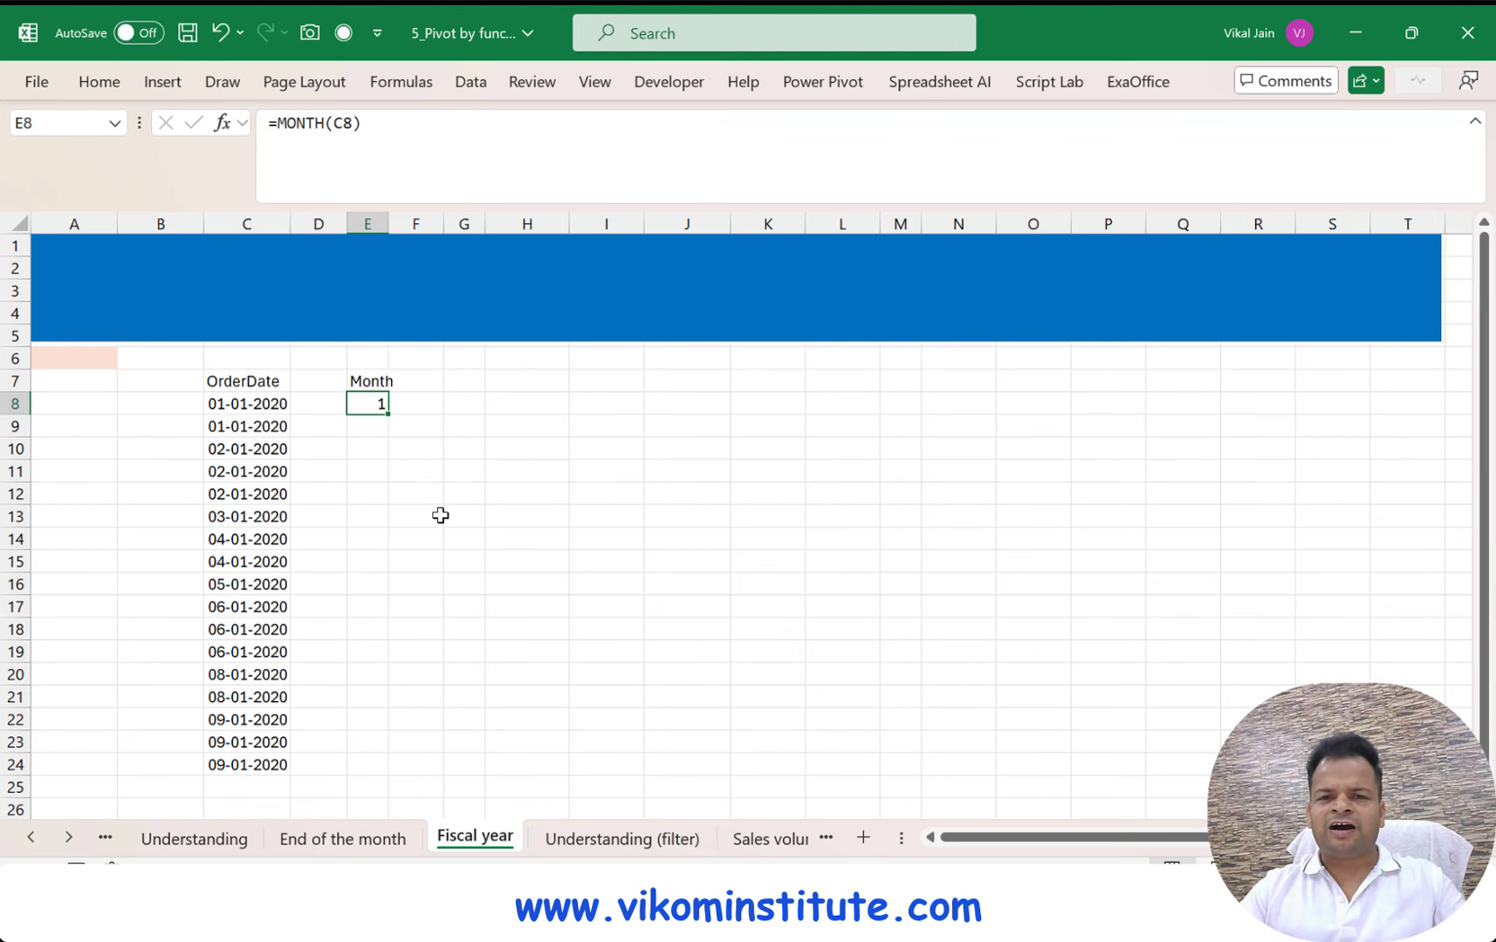
pyautogui.click(610, 400)
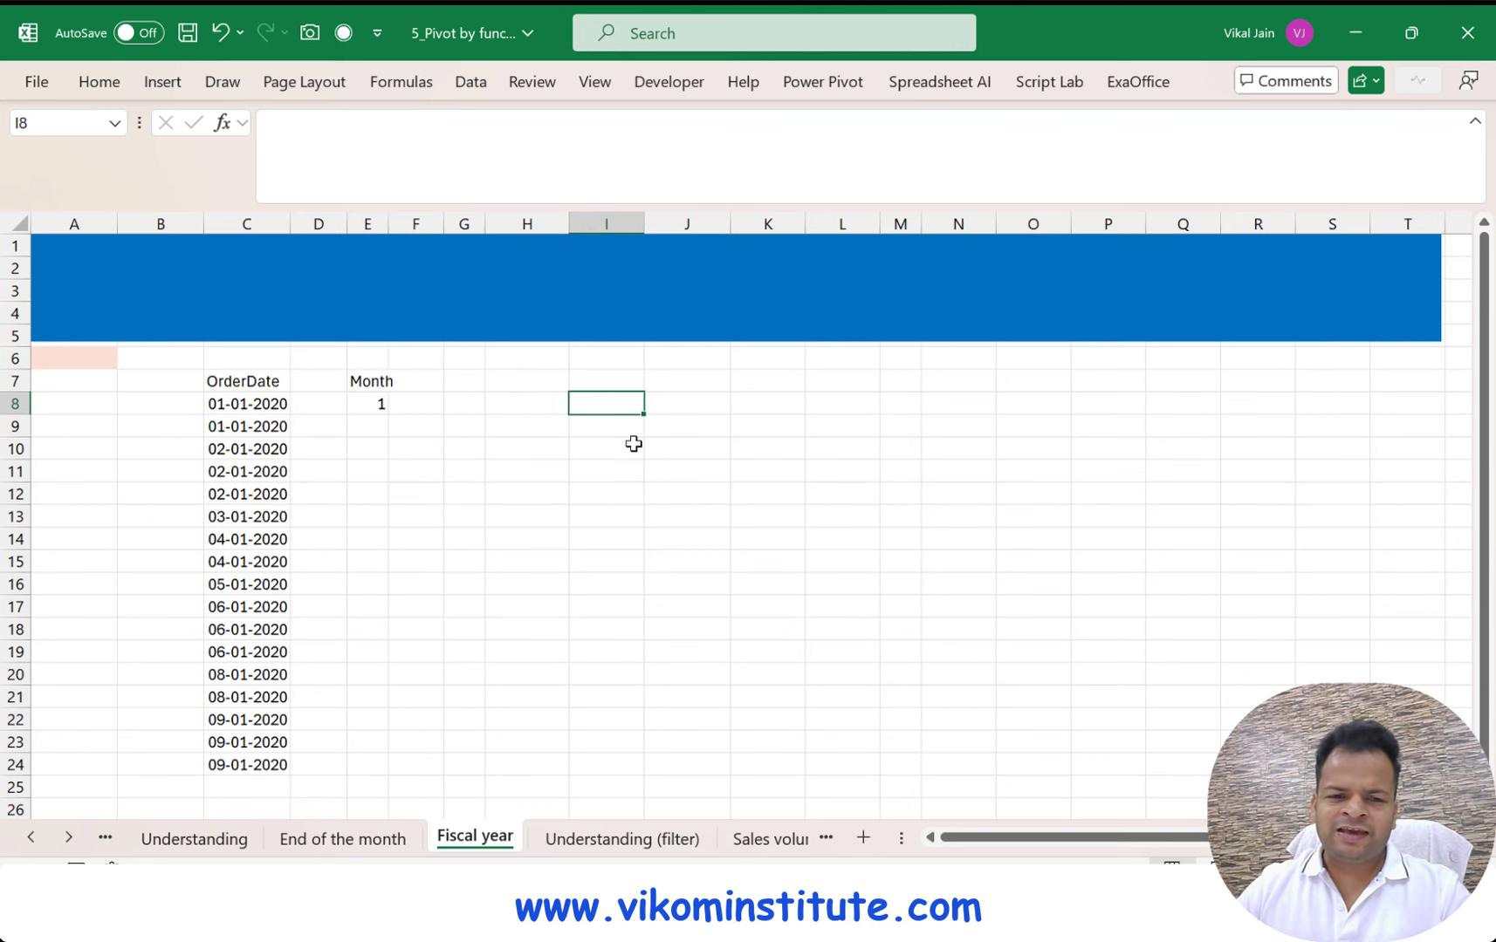
pyautogui.write('2')
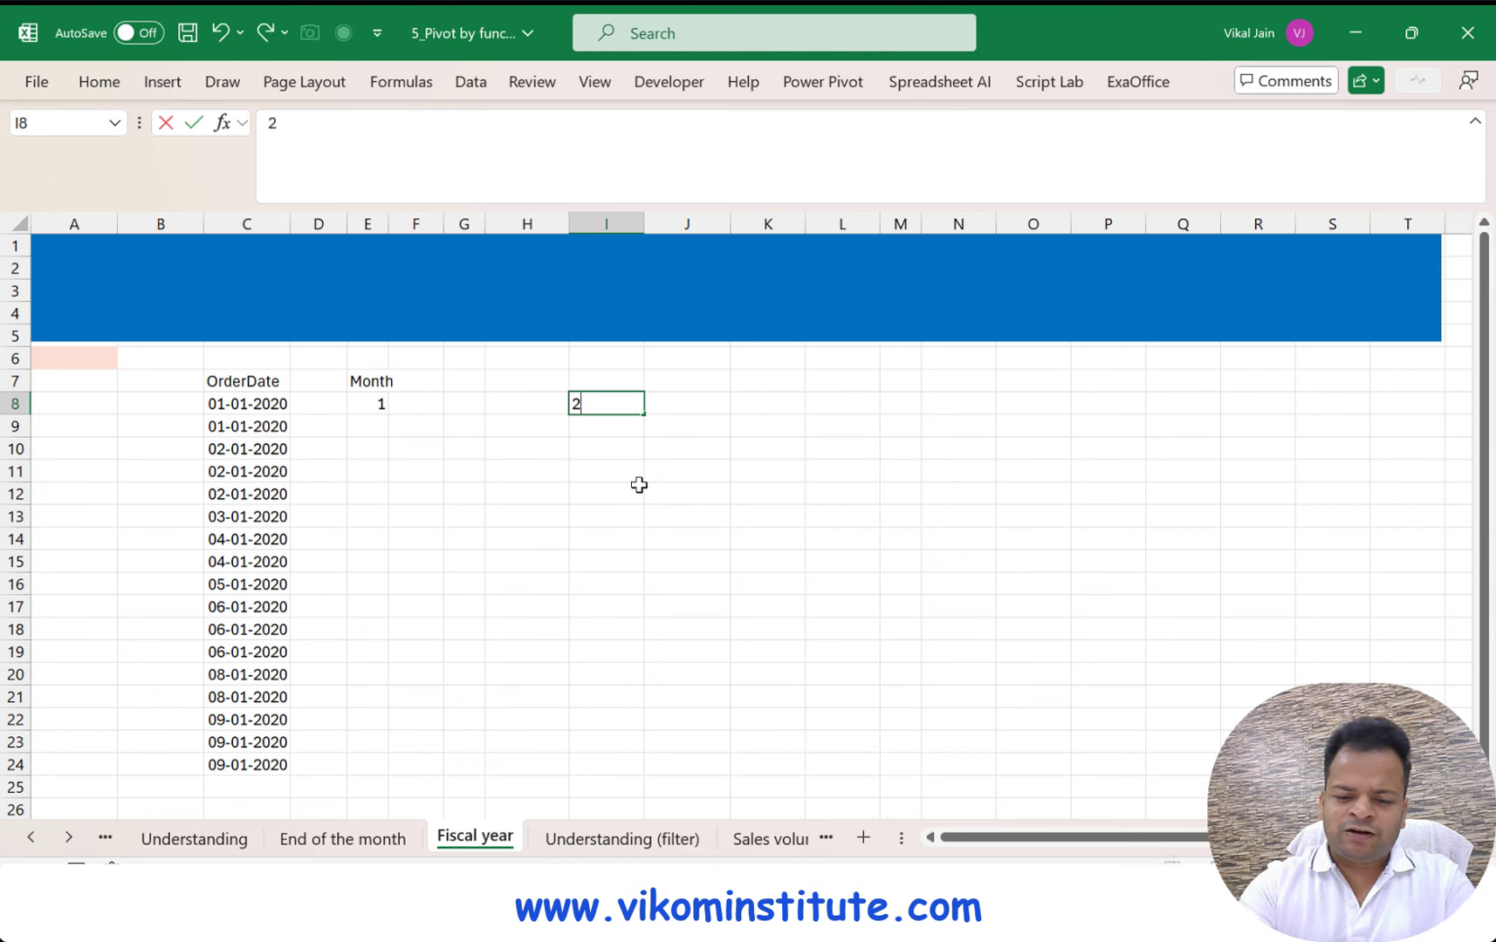
pyautogui.write('019-20')
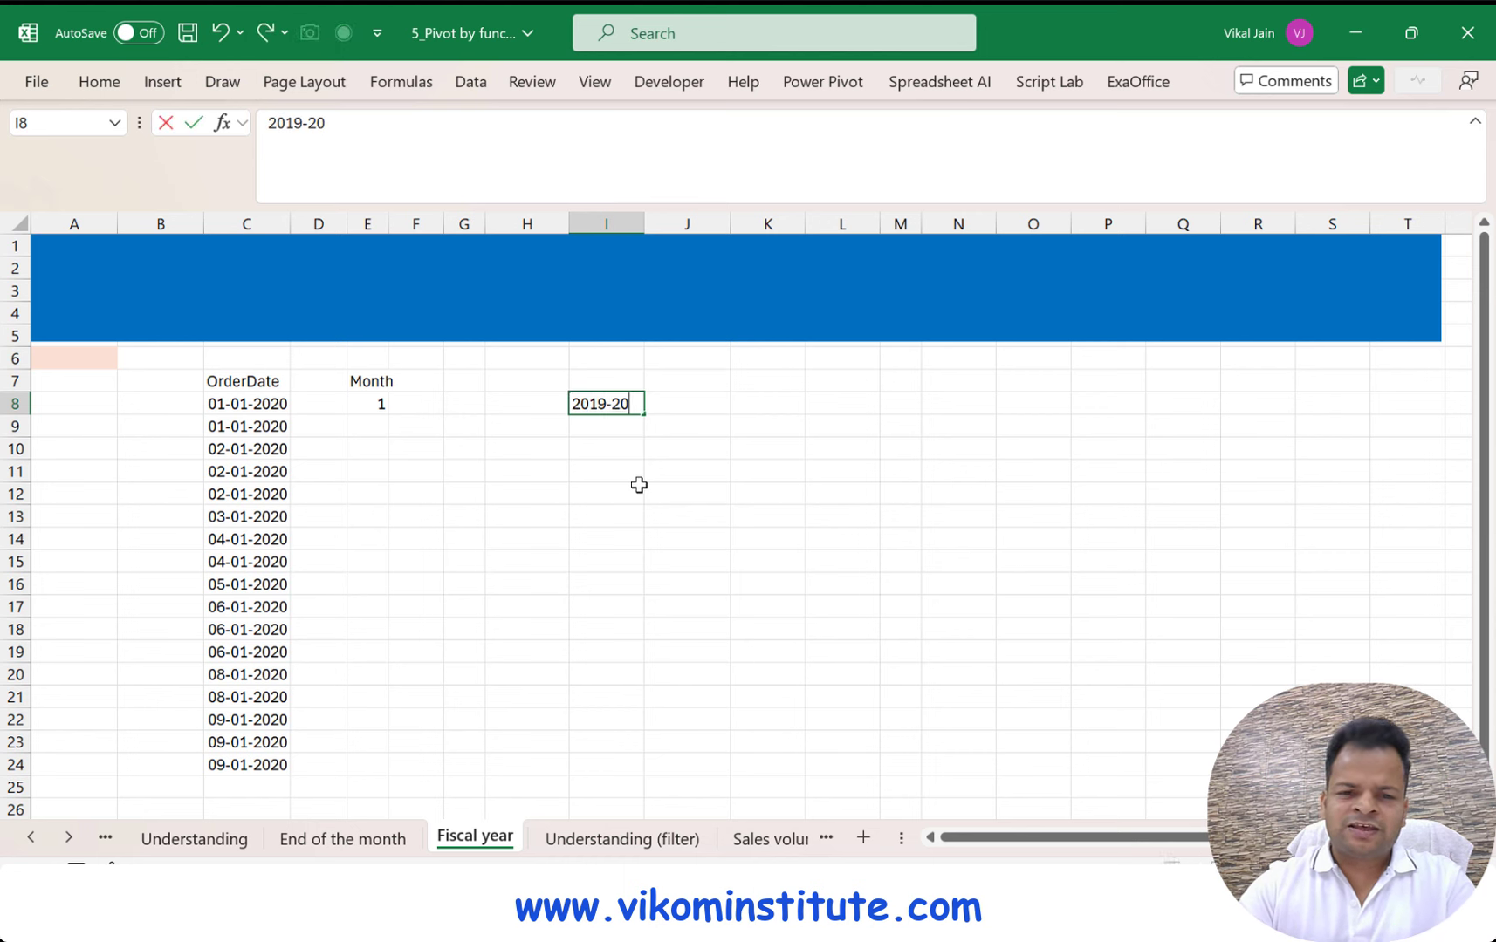
pyautogui.press('Return')
pyautogui.press('Up')
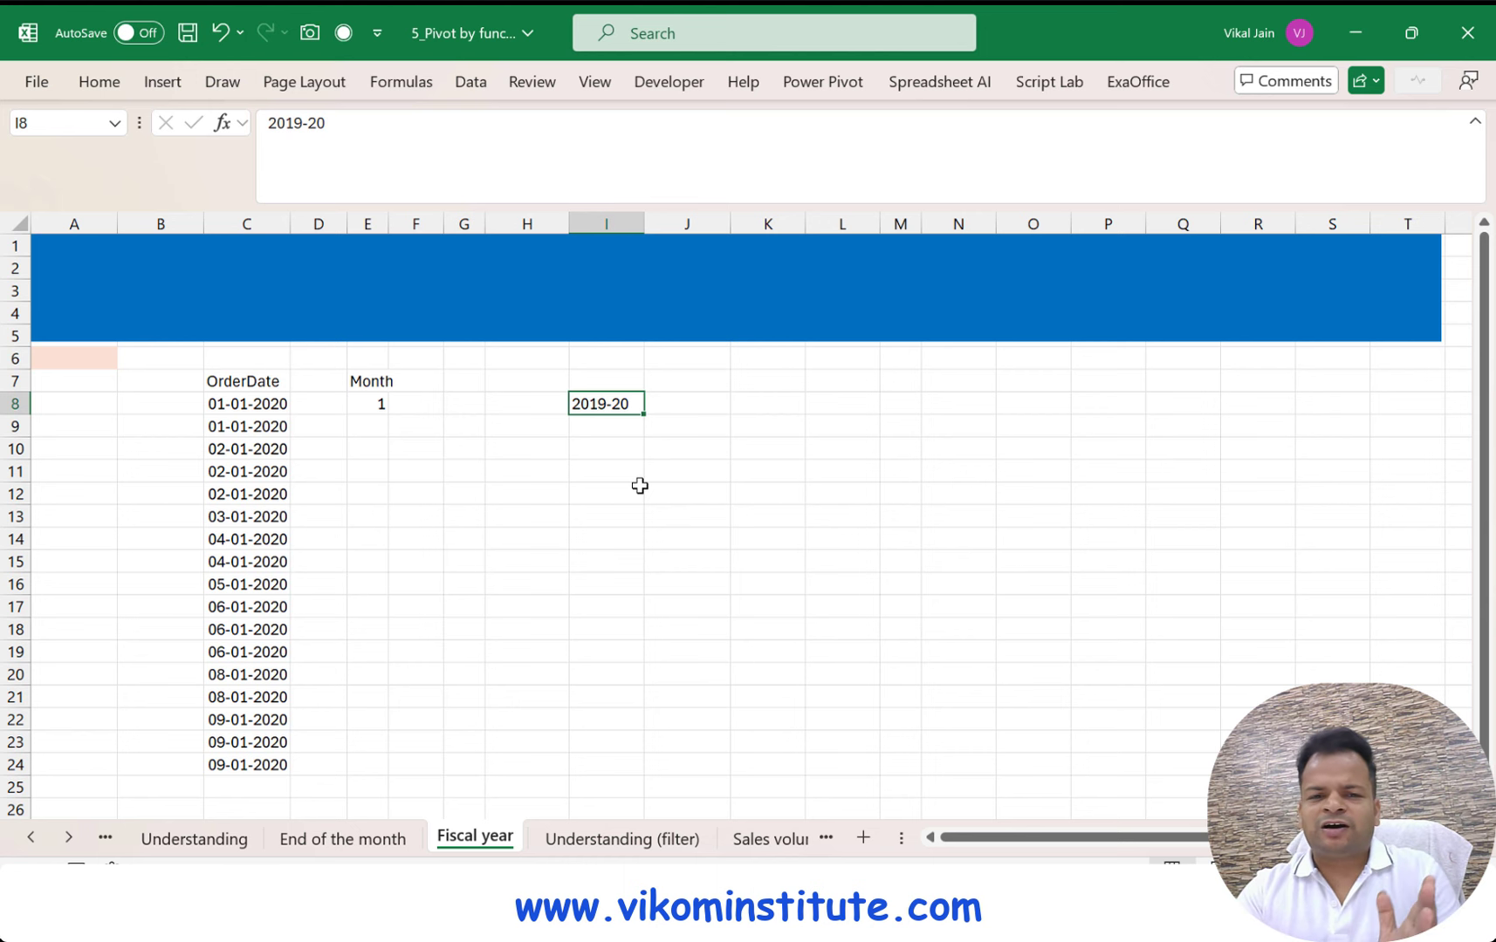
# Replace the OrderDate reference formulas in C8:C24 with their static values
pyautogui.press('Left')
pyautogui.press('Left')
pyautogui.press('Left')
pyautogui.press('Left')
pyautogui.press('Left')
pyautogui.press('Left')
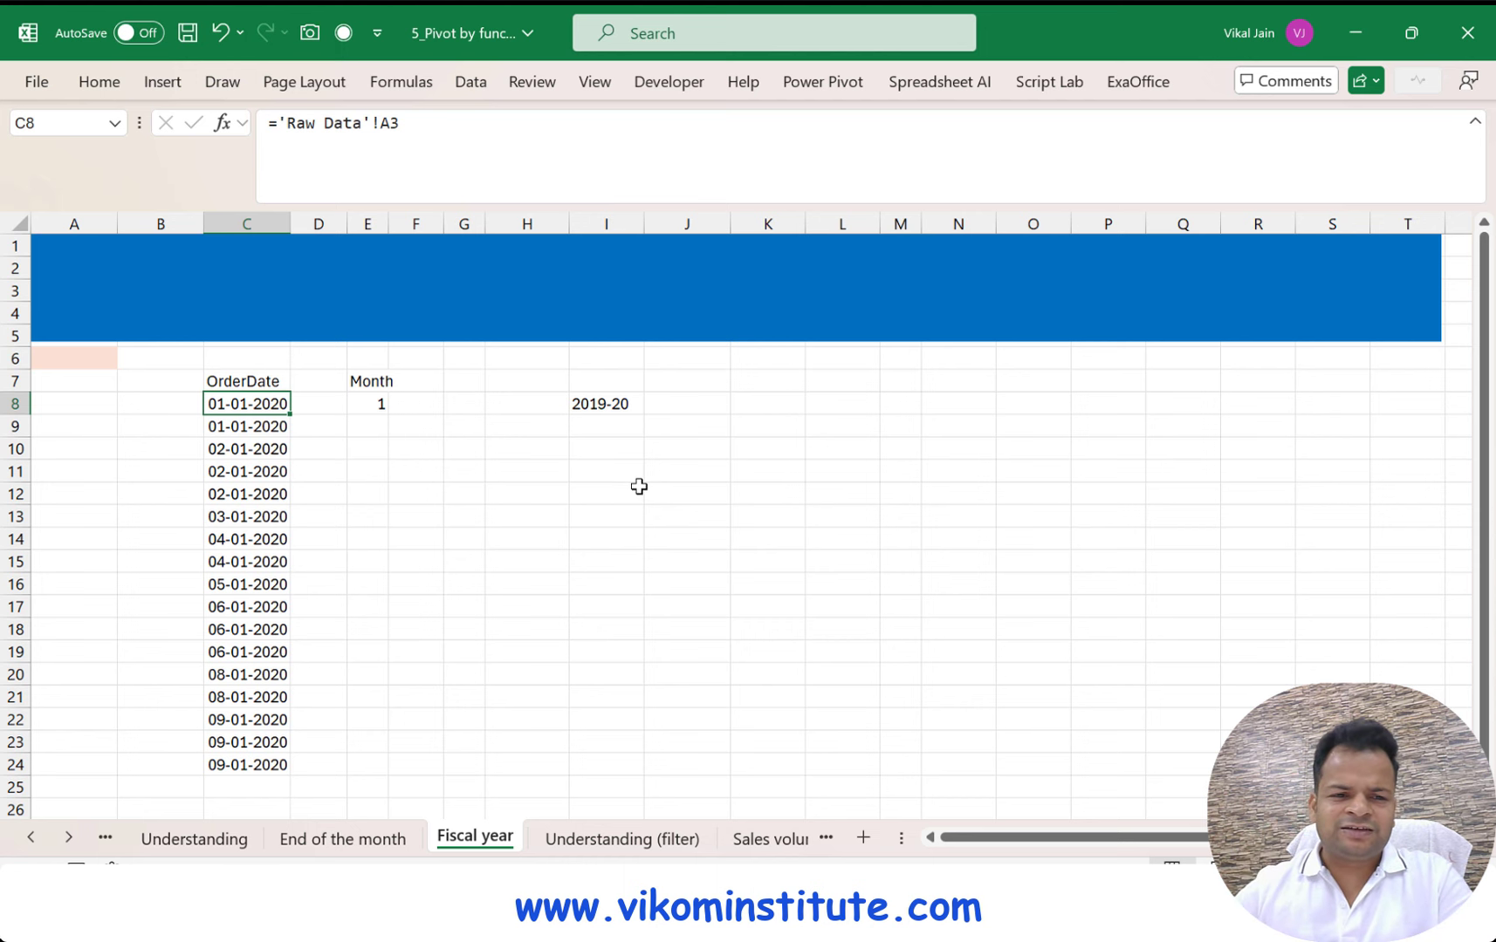
pyautogui.press('Down')
pyautogui.press('Down')
pyautogui.press('Down')
pyautogui.press('Down')
pyautogui.press('Down')
pyautogui.press('Down')
pyautogui.press('Down')
pyautogui.press('Up')
pyautogui.press('Up')
pyautogui.press('Up')
pyautogui.press('Up')
pyautogui.press('Up')
pyautogui.press('Up')
pyautogui.press('Up')
pyautogui.hotkey('ctrl', 'shift', 'Down')
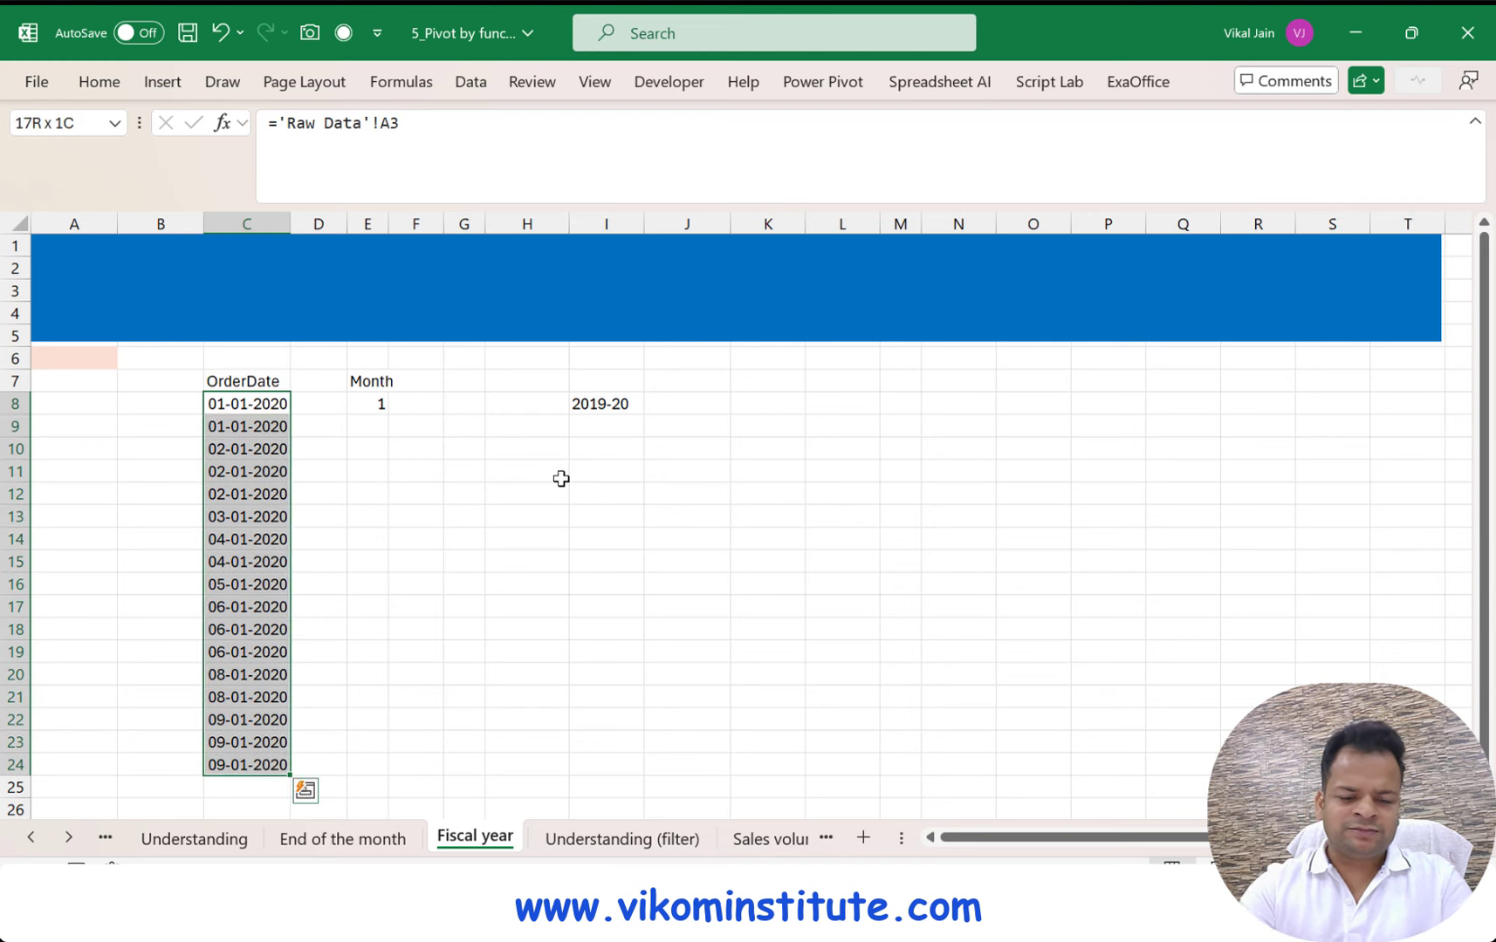
pyautogui.hotkey('ctrl', 'c')
pyautogui.hotkey('ctrl', 'alt', 'v')
pyautogui.press('v')
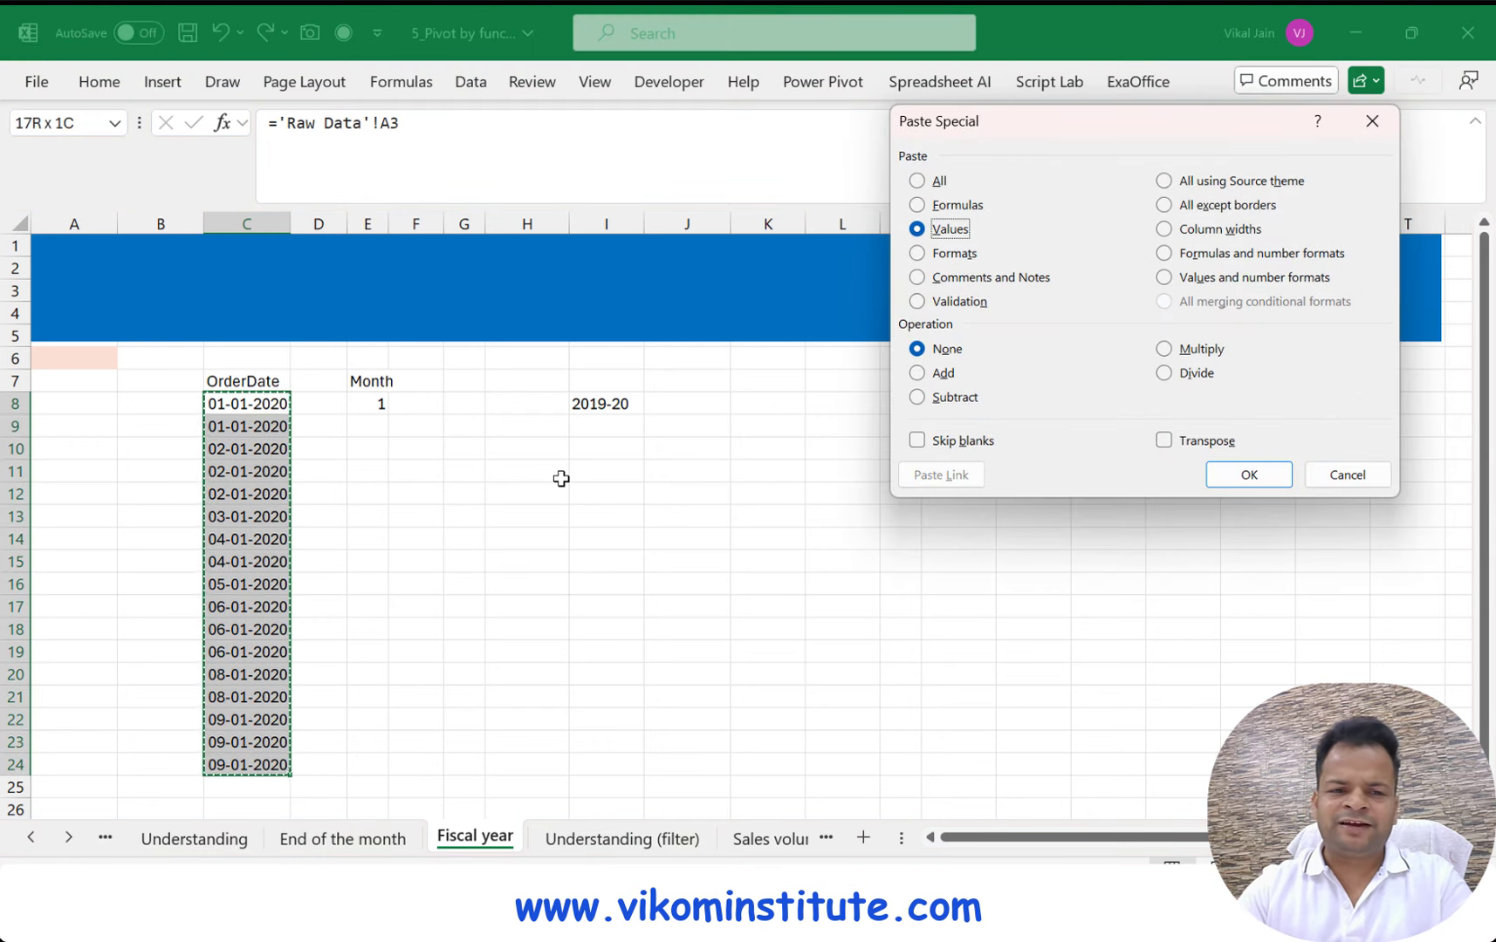
pyautogui.press('Return')
# Change the order date in C9 to 01-10-2020
pyautogui.press('Down')
pyautogui.press('F2')
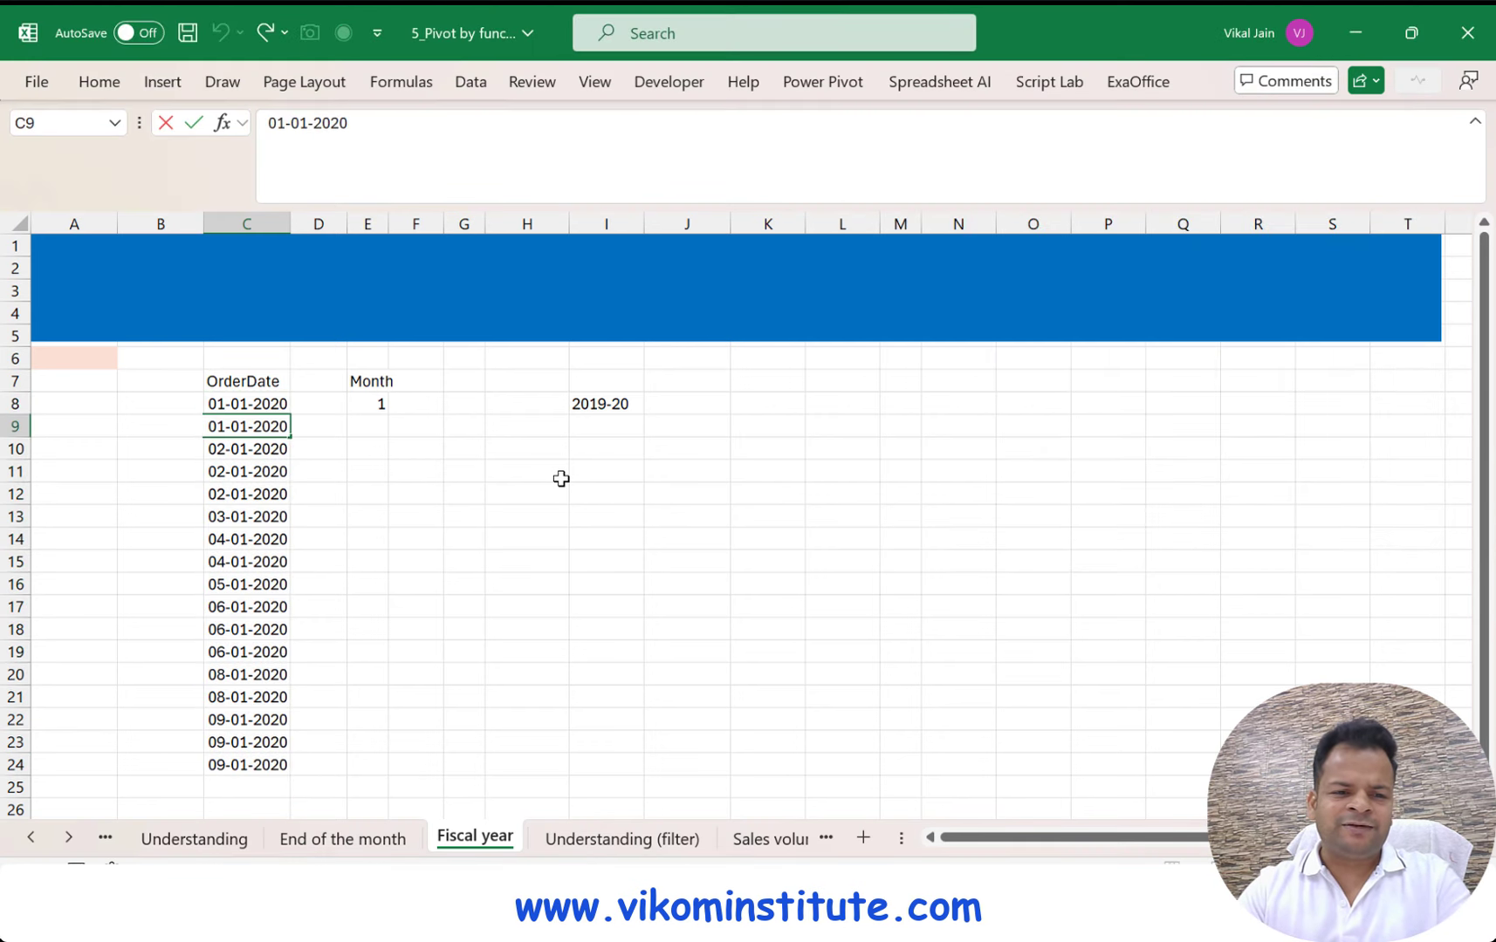
pyautogui.hotkey('shift', 'Left')
pyautogui.hotkey('shift', 'Left')
pyautogui.write('10')
pyautogui.press('Return')
pyautogui.press('Up')
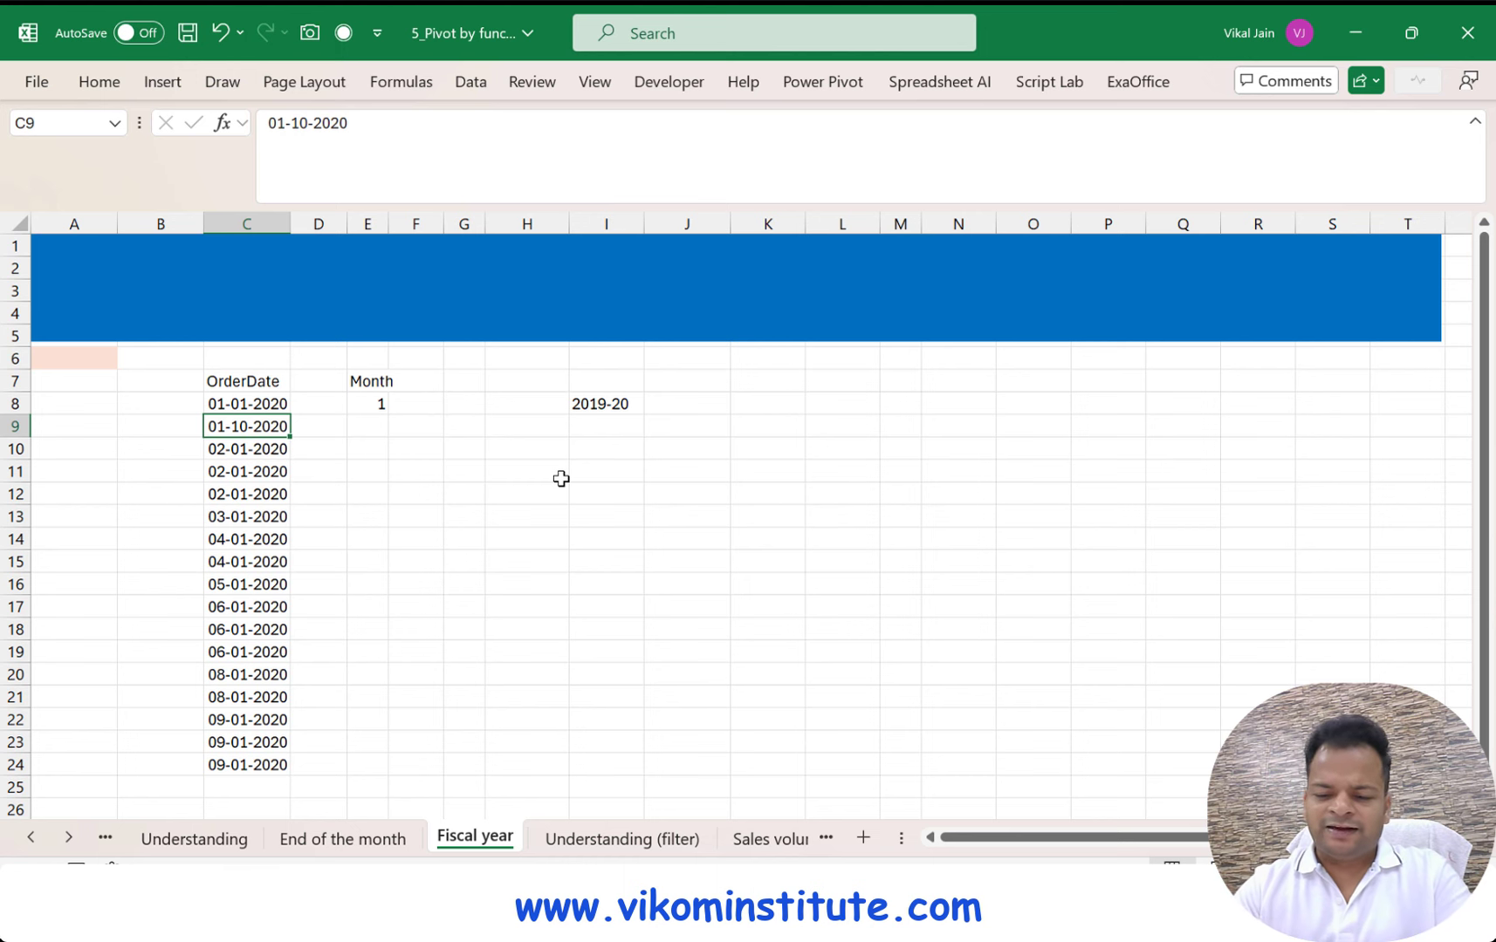
pyautogui.press('Up')
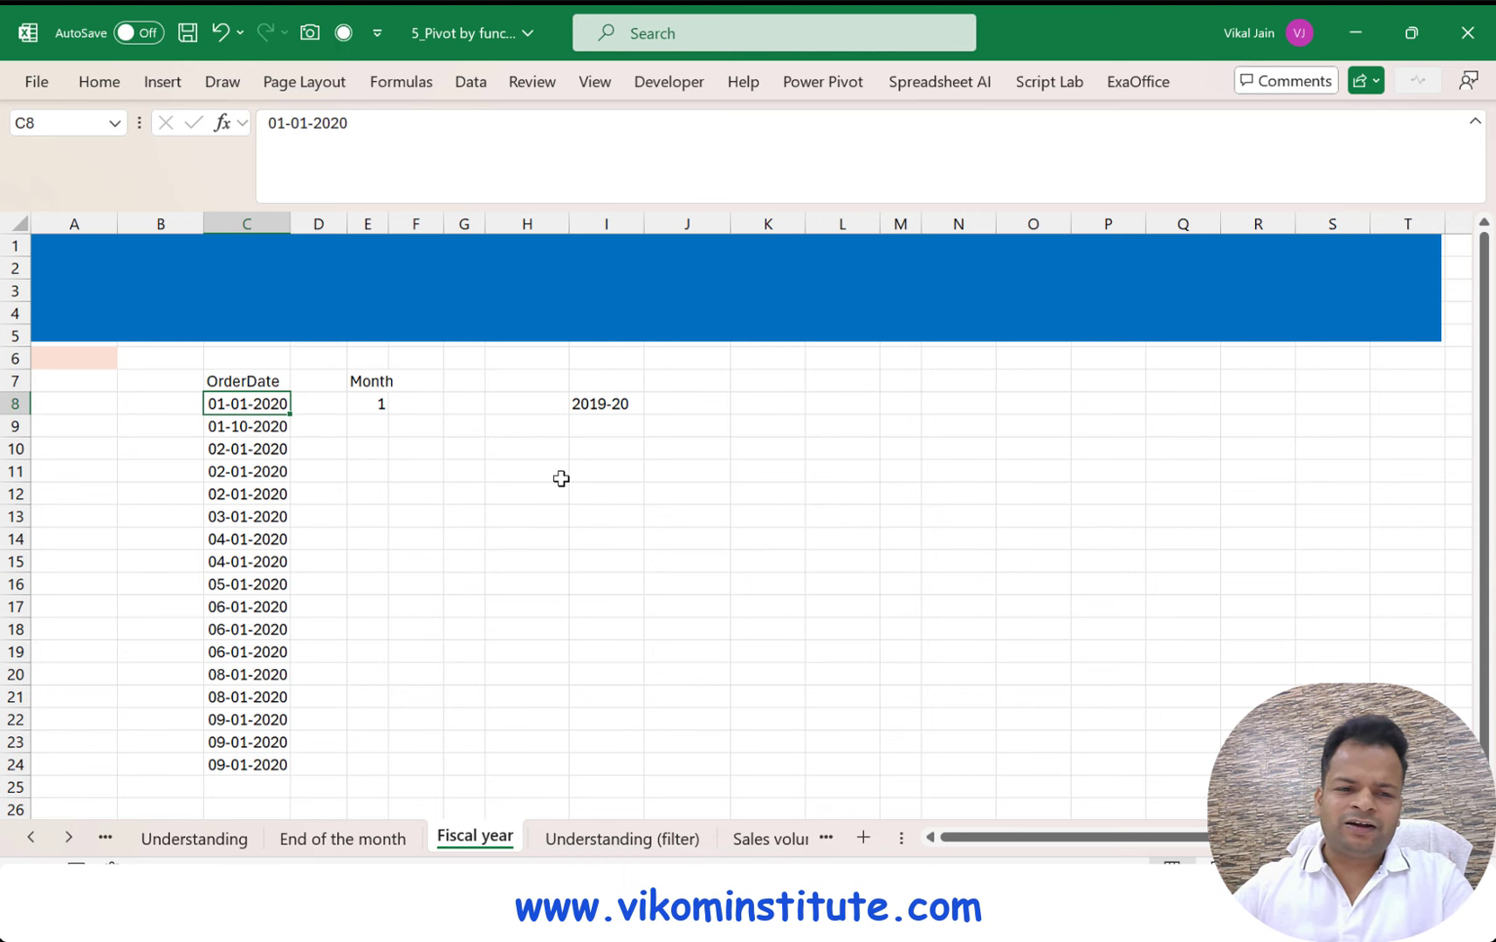
pyautogui.click(266, 424)
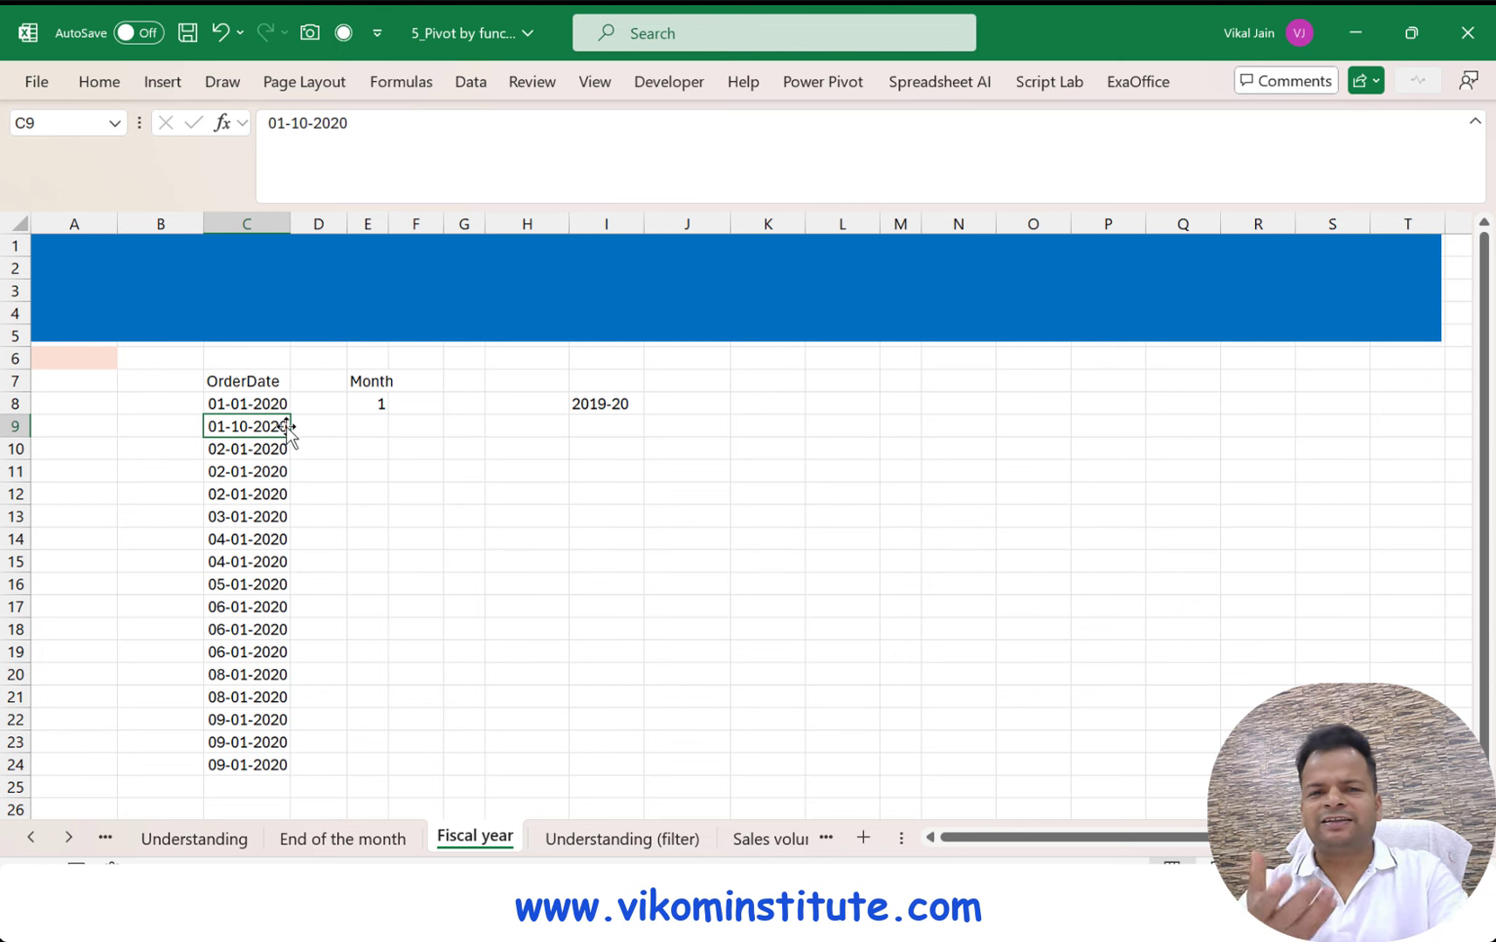
pyautogui.click(382, 403)
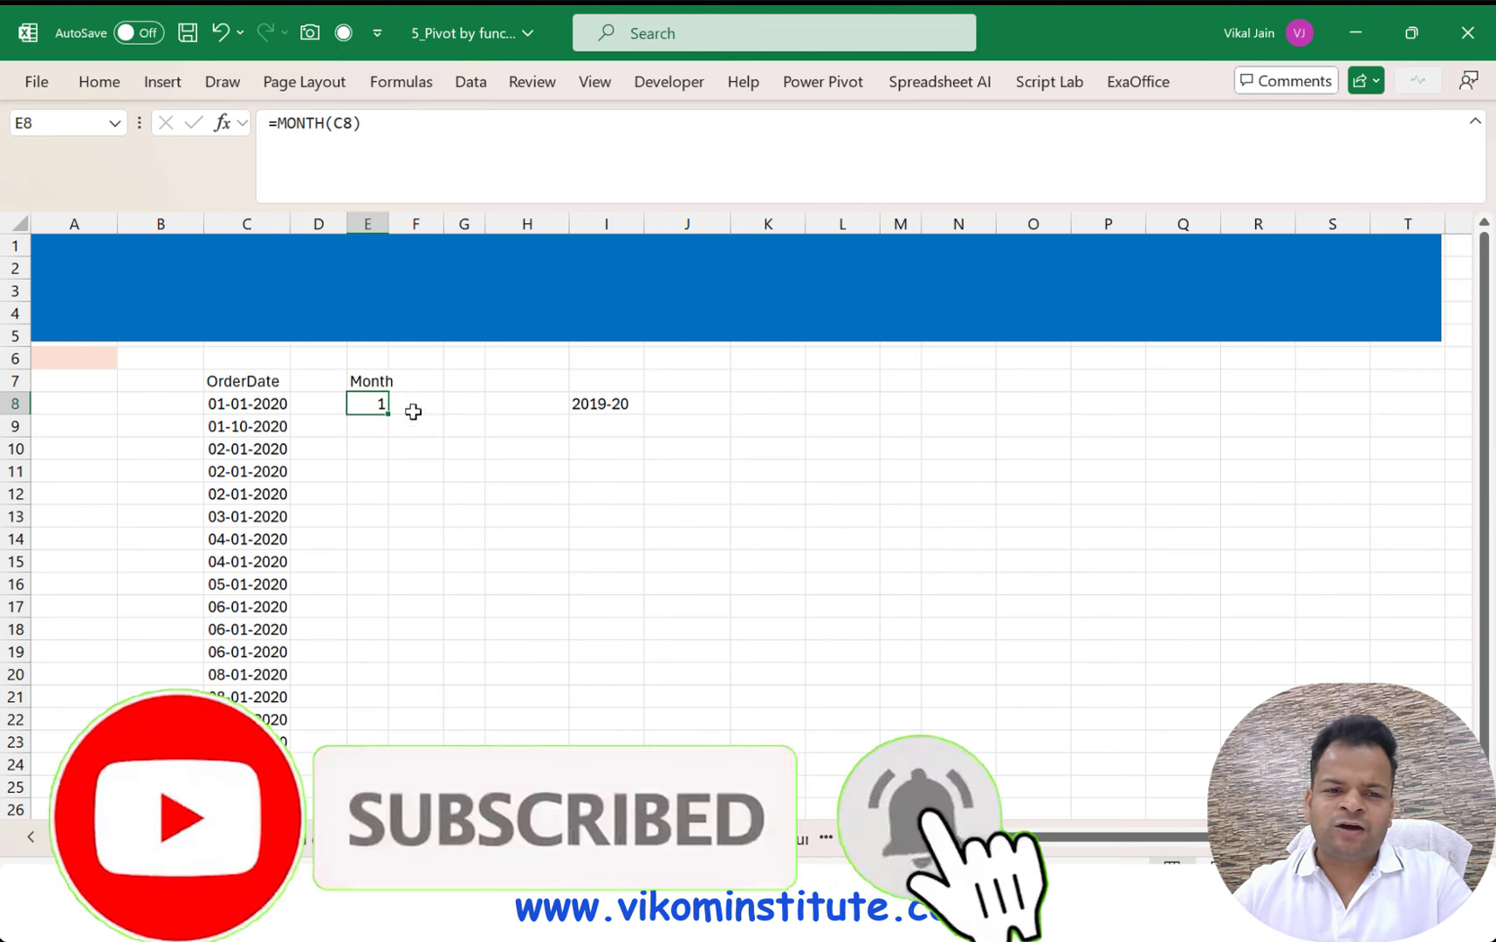
pyautogui.press('F2')
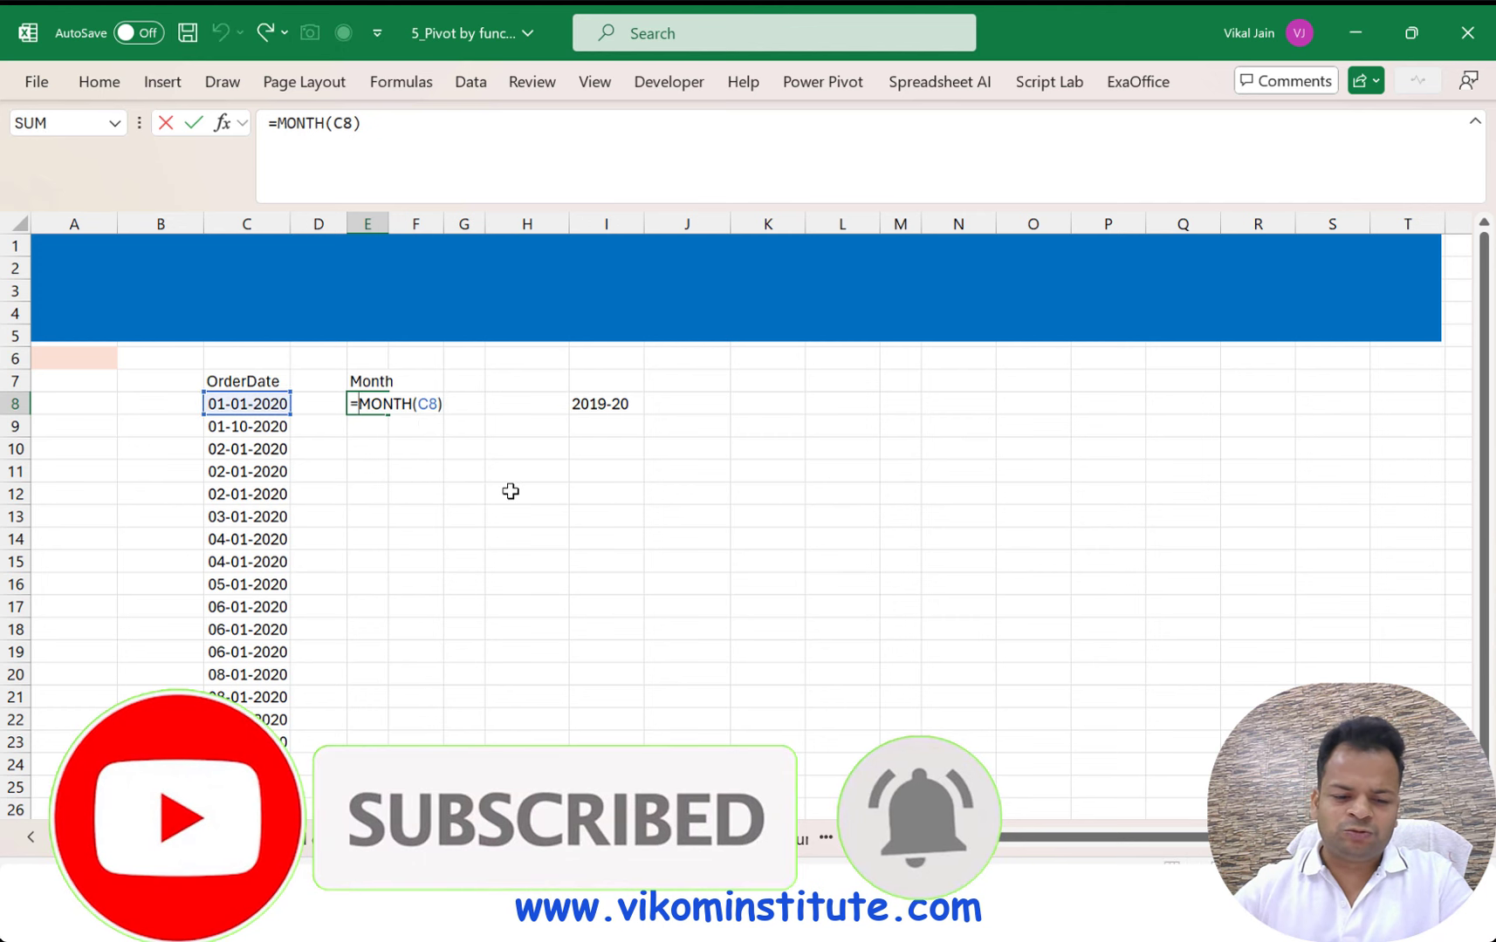
pyautogui.press('Home')
pyautogui.press('Right')
pyautogui.write('sw')
pyautogui.press('Tab')
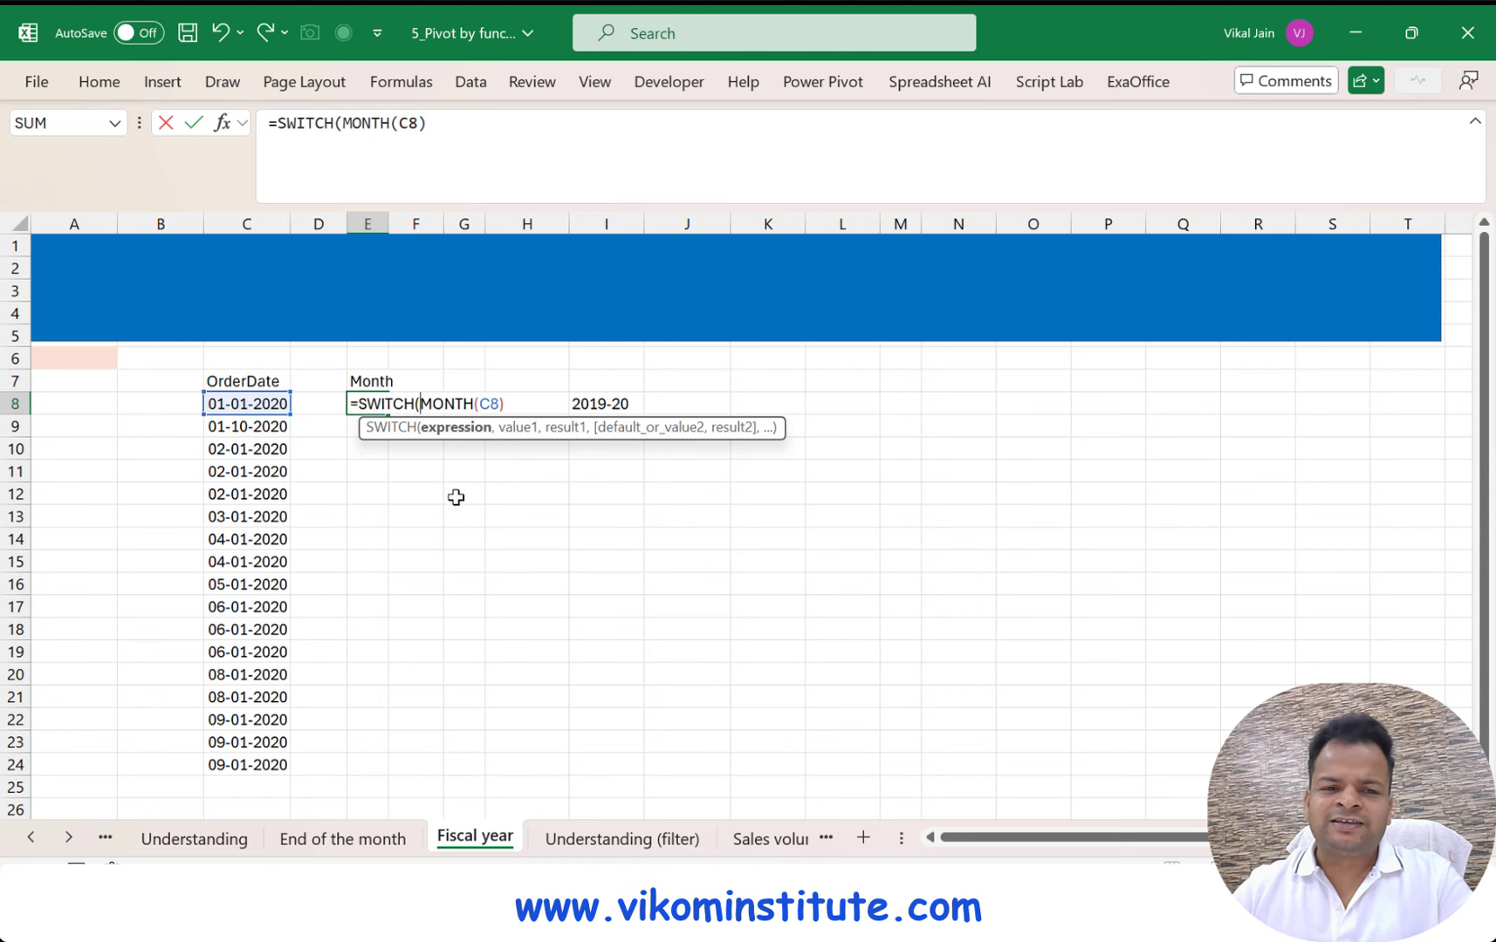
pyautogui.press('Escape')
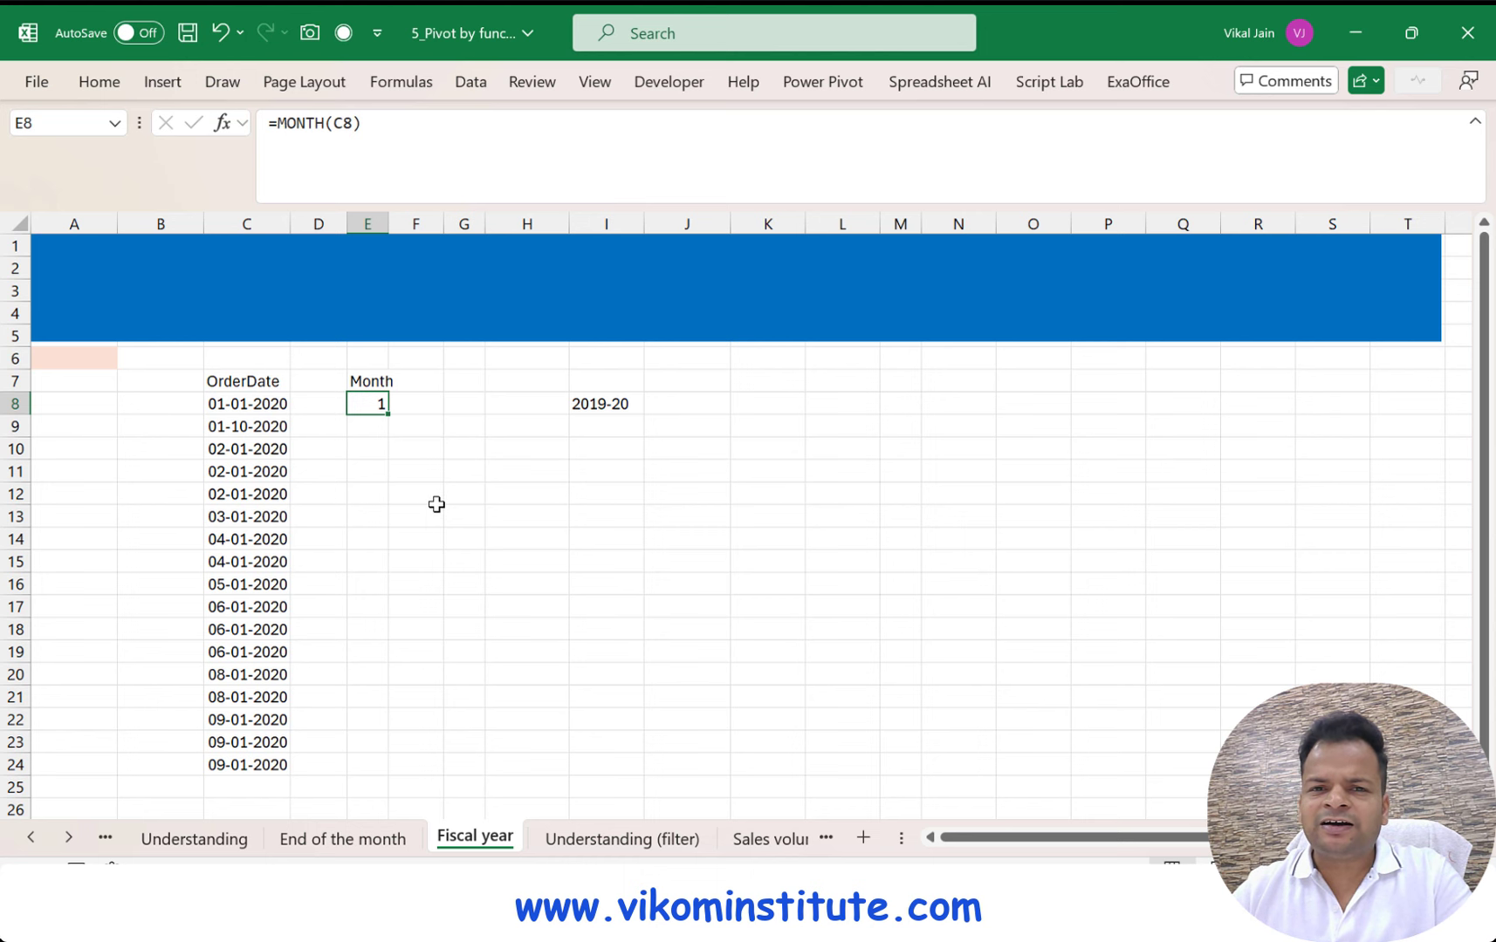
# Wrap the E8 month formula in IF and OR functions, with MONTH(C8)=1 as the first condition
pyautogui.press('F2')
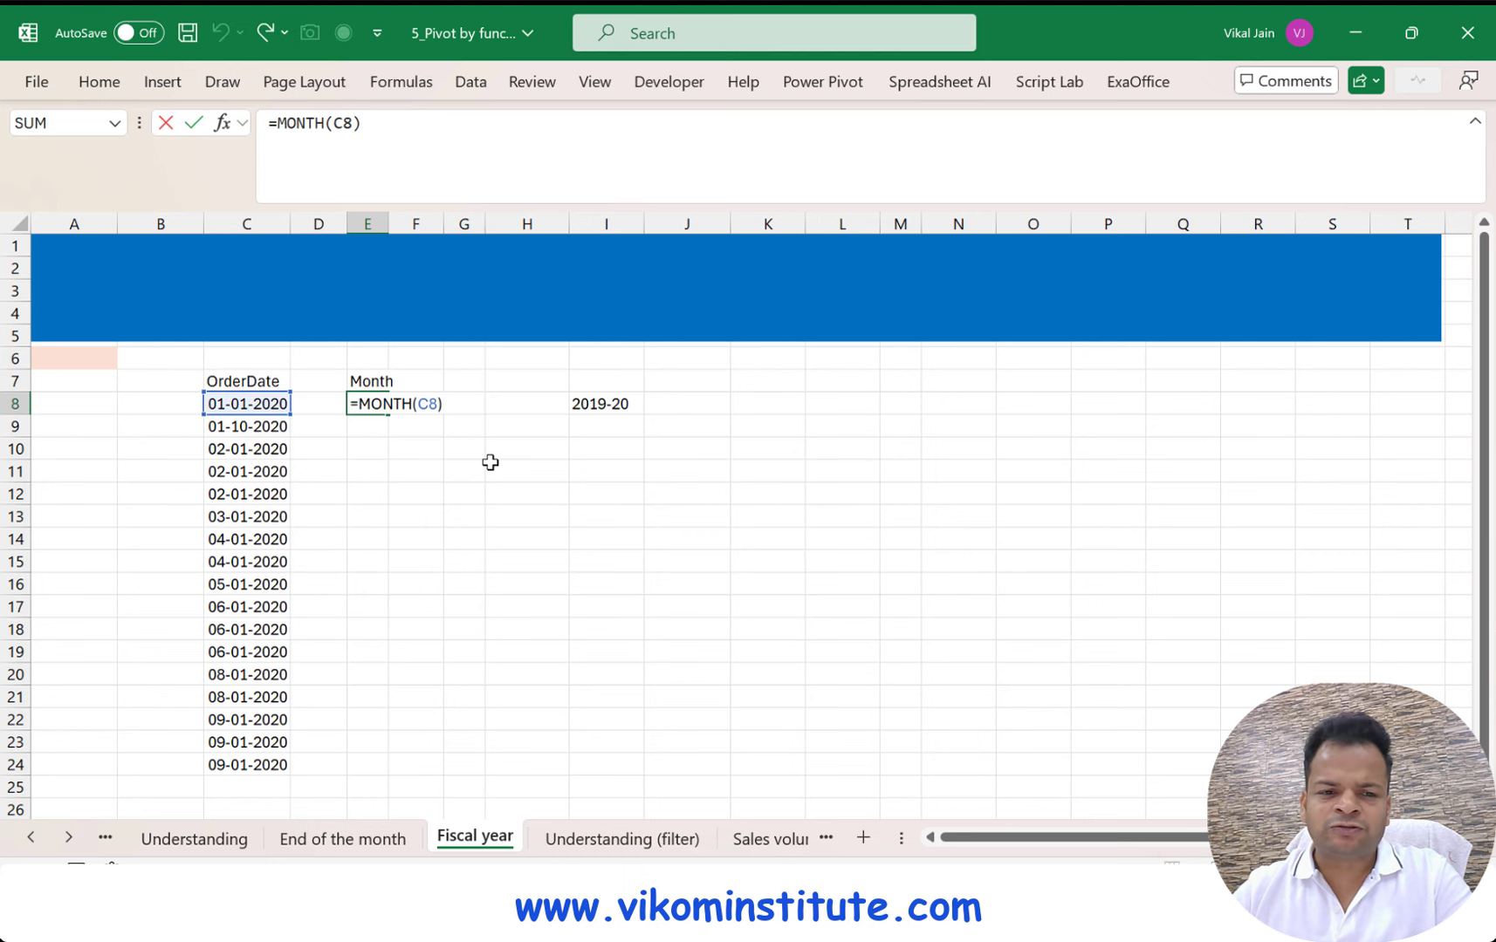
pyautogui.write('IF(')
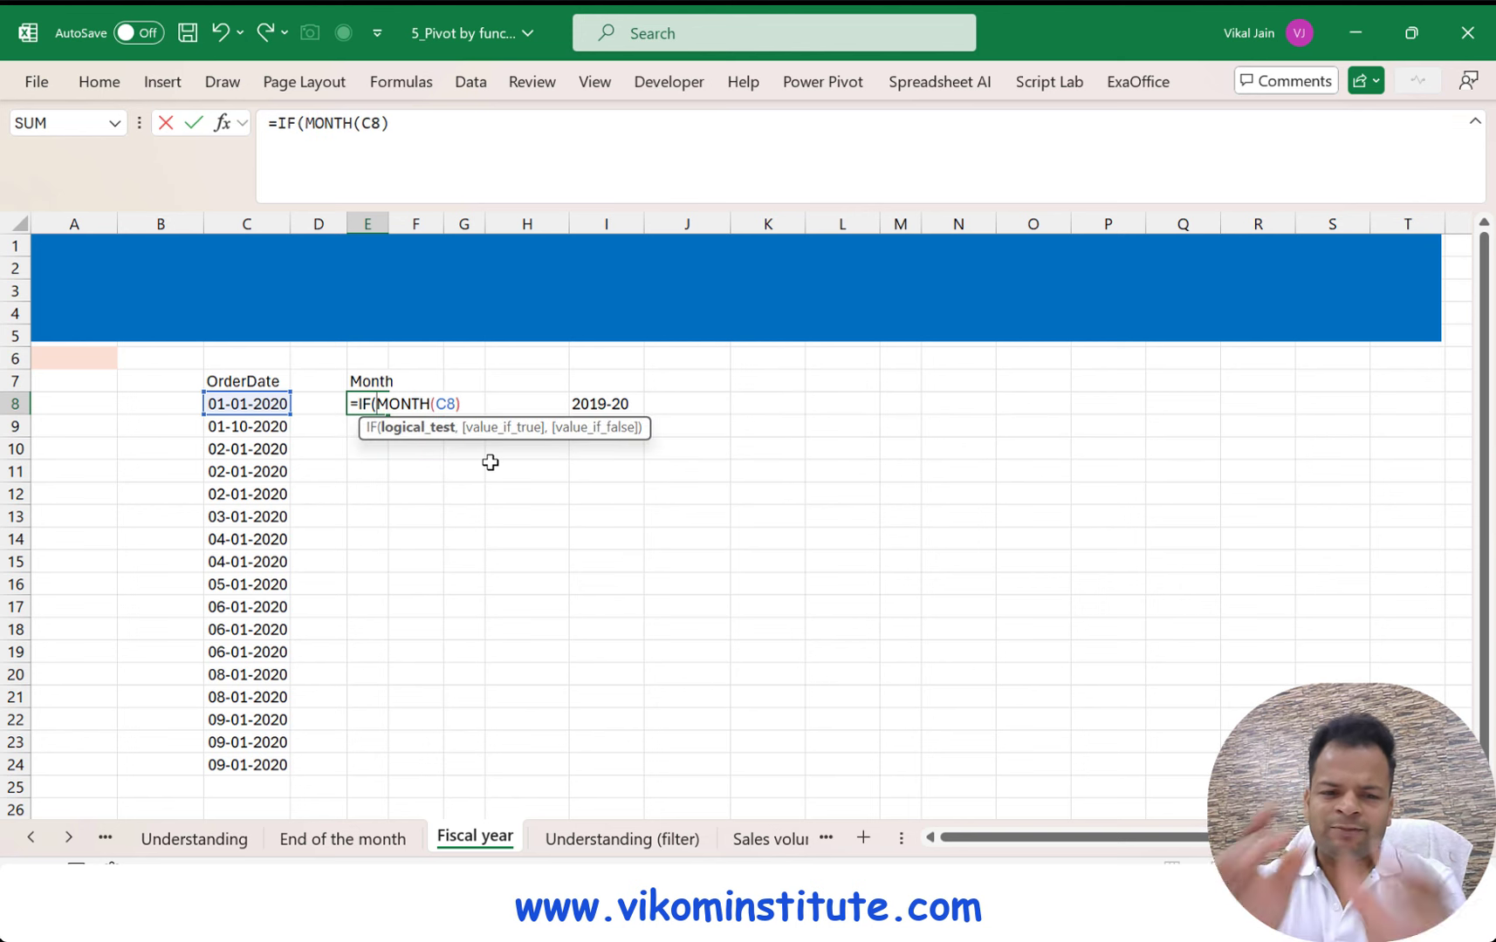
pyautogui.write('OR(')
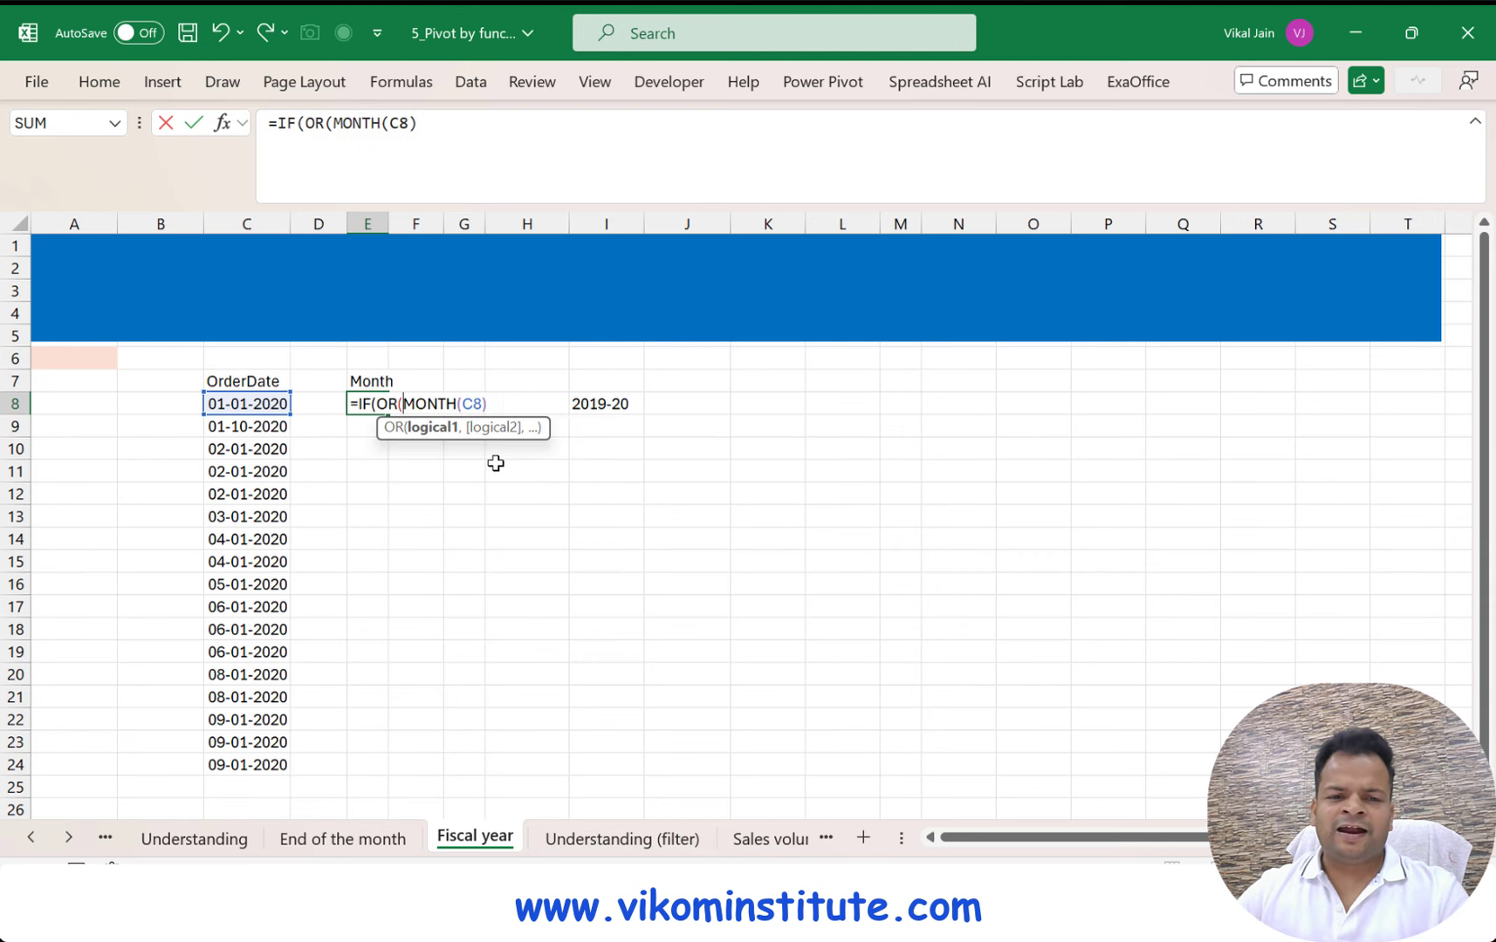
pyautogui.click(521, 408)
pyautogui.write('=,')
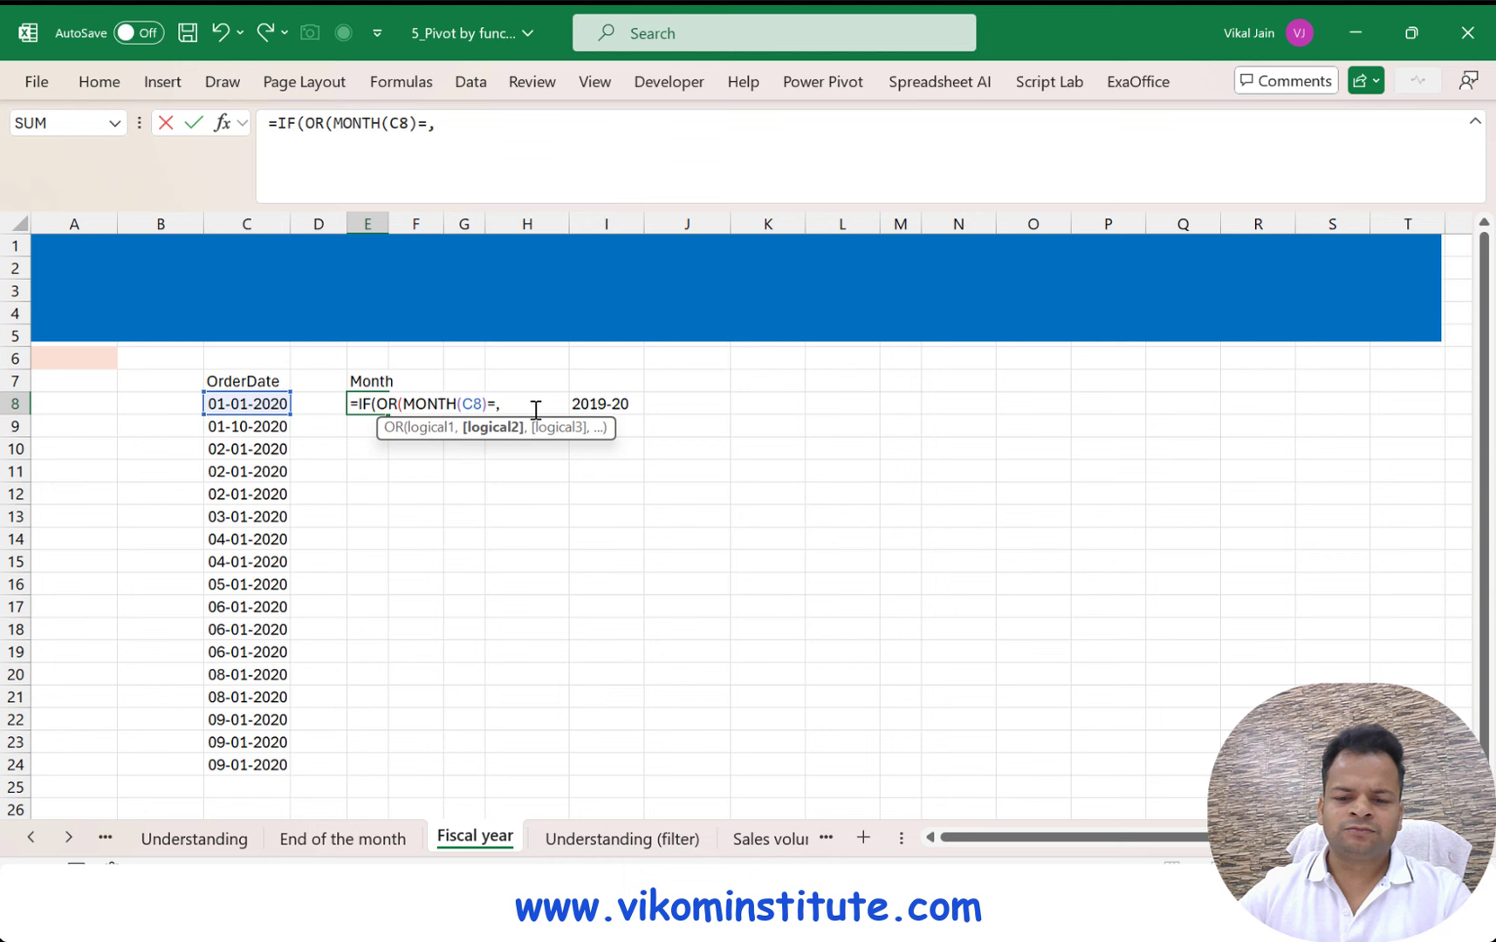
pyautogui.press('BackSpace')
pyautogui.write('1')
# Add the conditions MONTH(C8)=2 and MONTH(C8)=3 to the OR test in E8 and close the OR function
pyautogui.moveTo(501, 406); pyautogui.dragTo(415, 403)
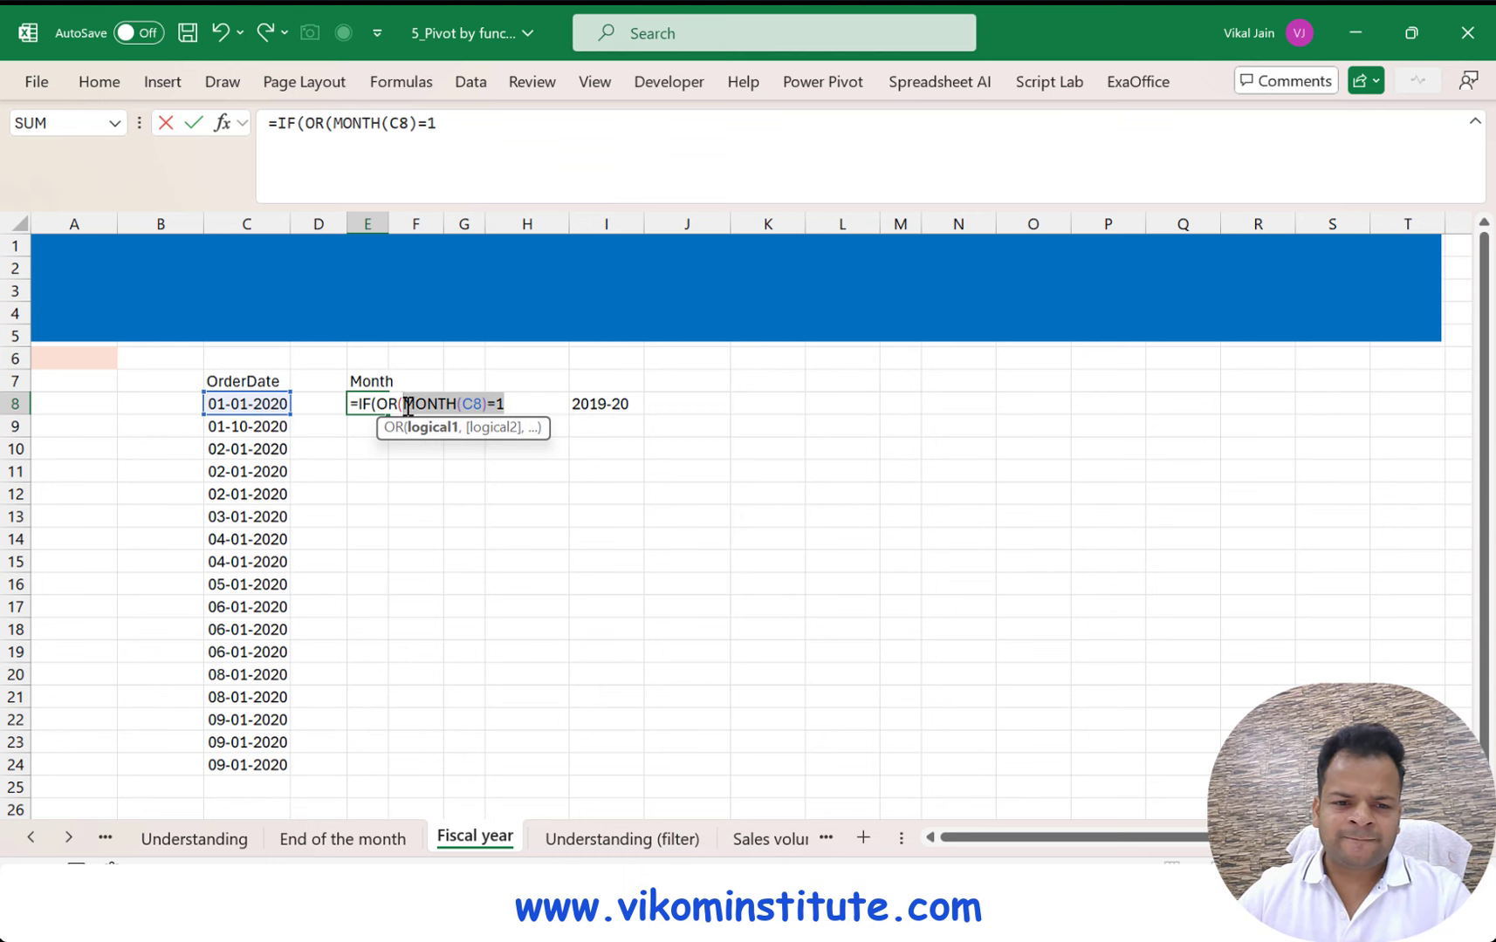
pyautogui.click(537, 406)
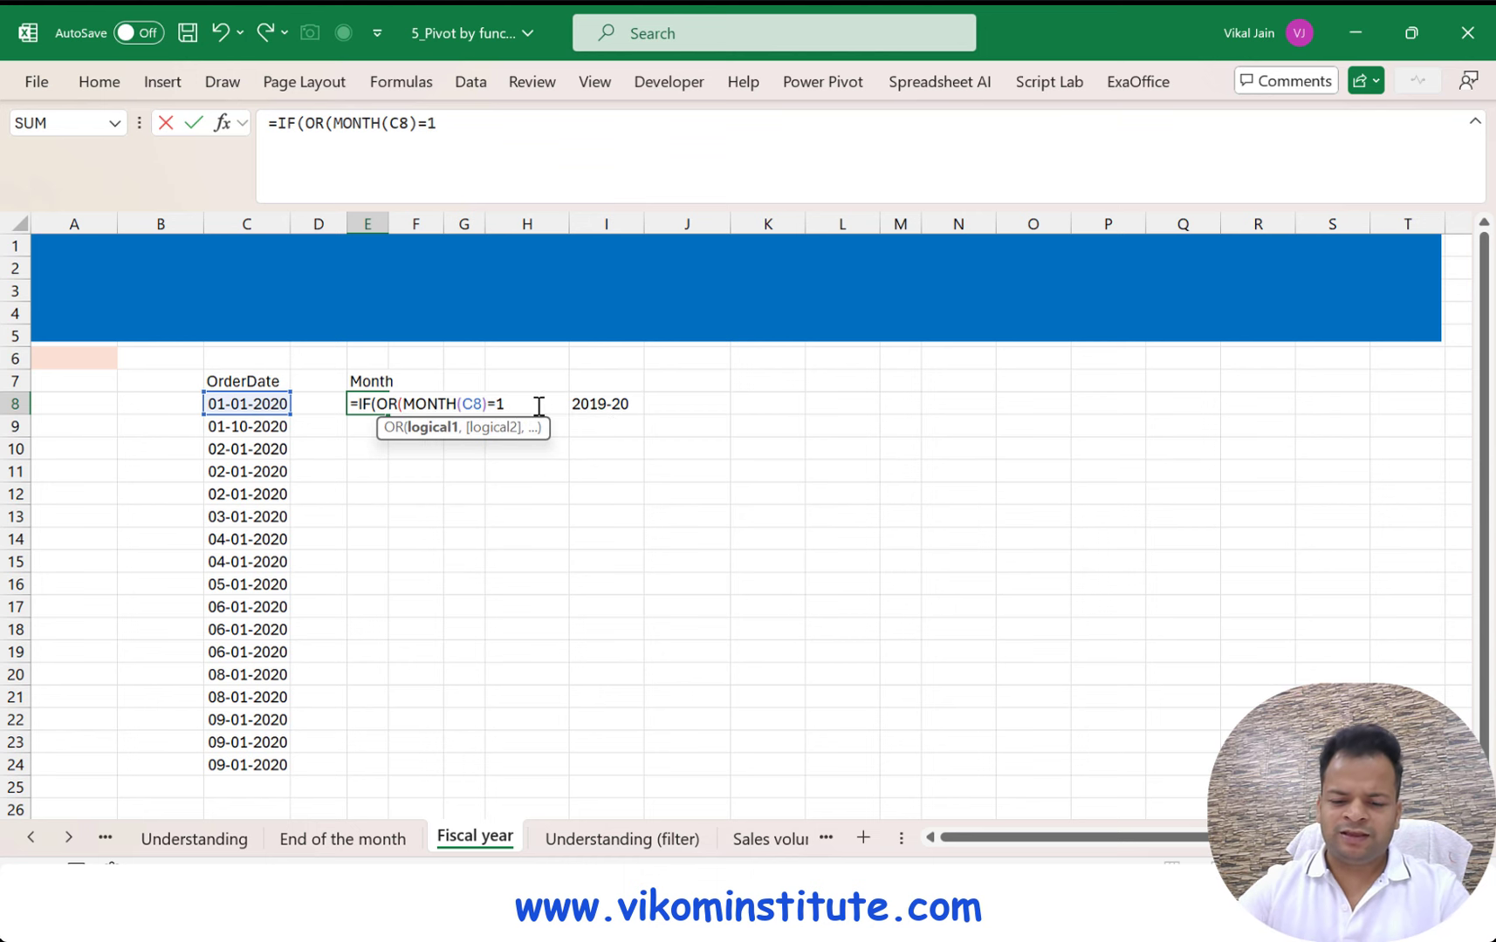
pyautogui.write(',')
pyautogui.hotkey('ctrl', 'v')
pyautogui.press('BackSpace')
pyautogui.write('2')
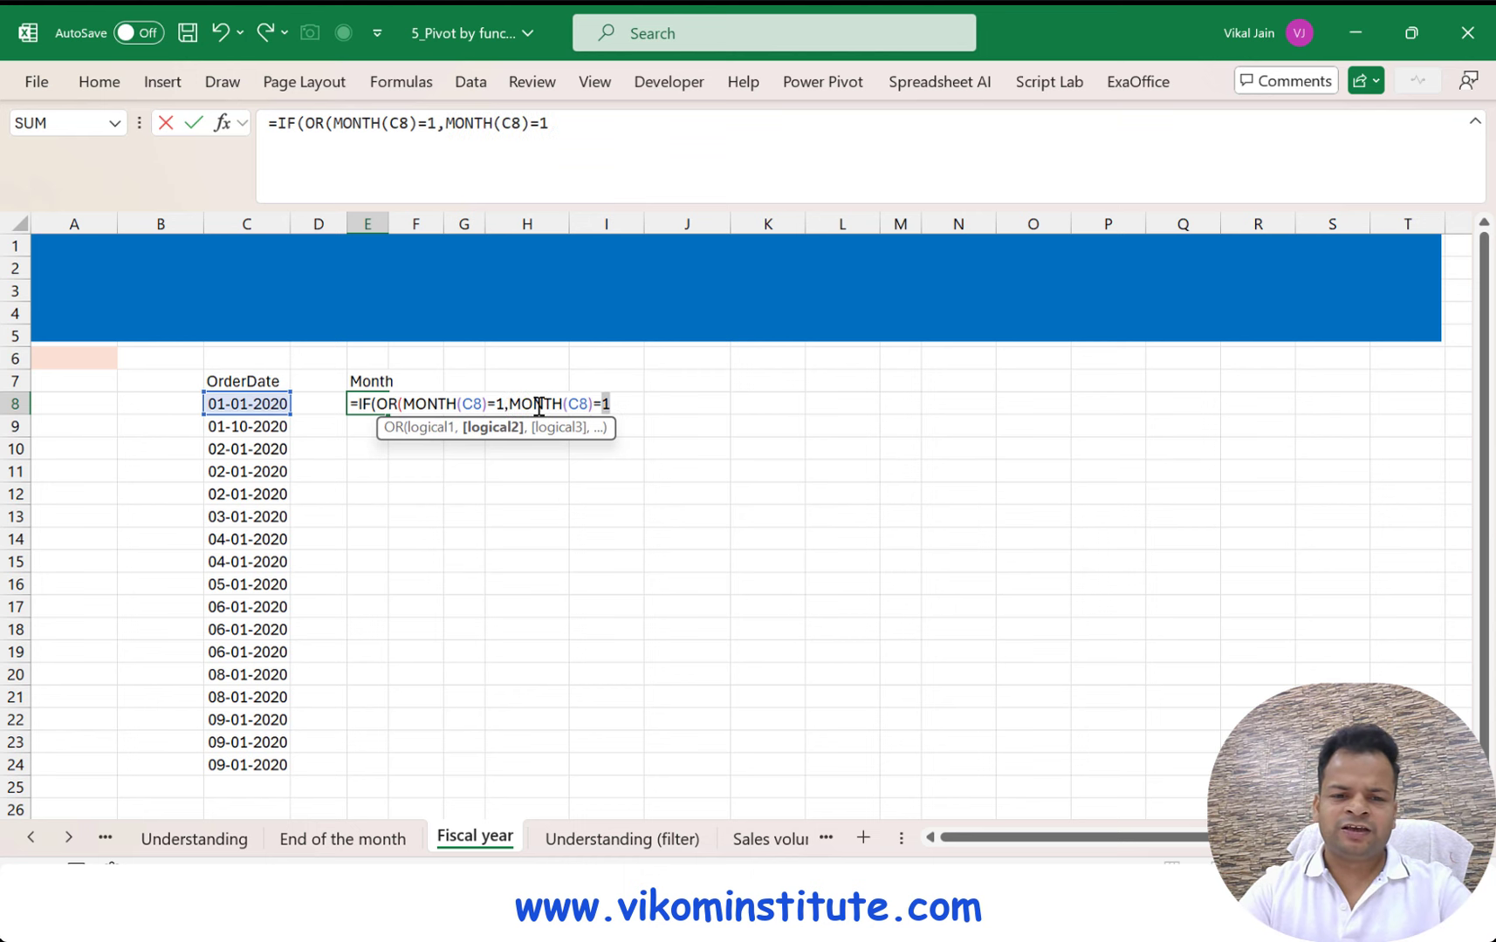
pyautogui.write(',')
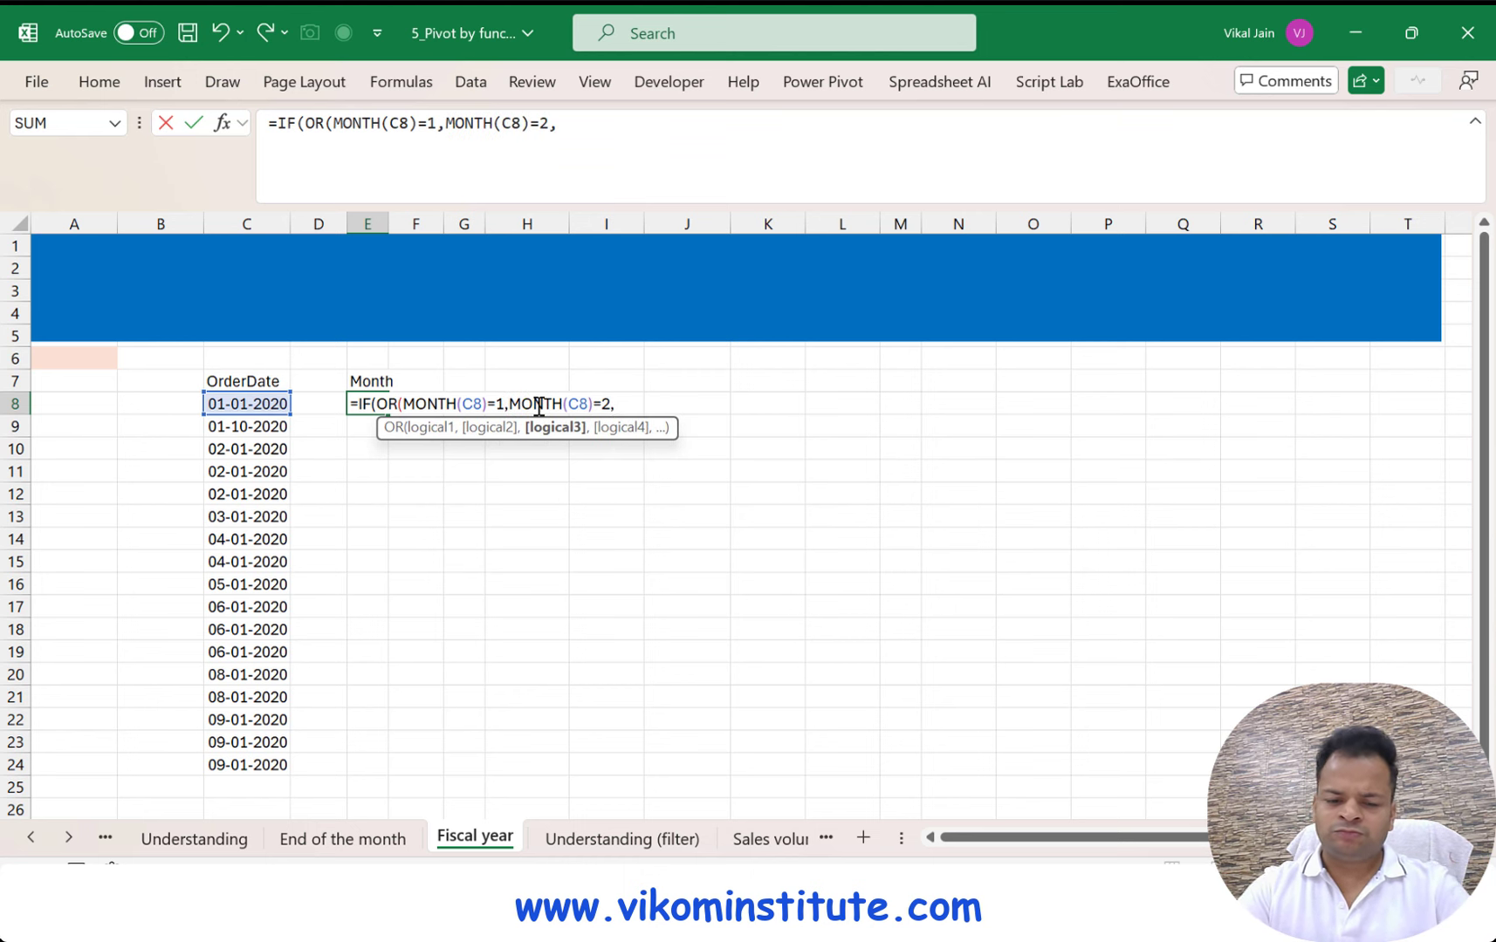
pyautogui.hotkey('ctrl', 'v')
pyautogui.write('=3')
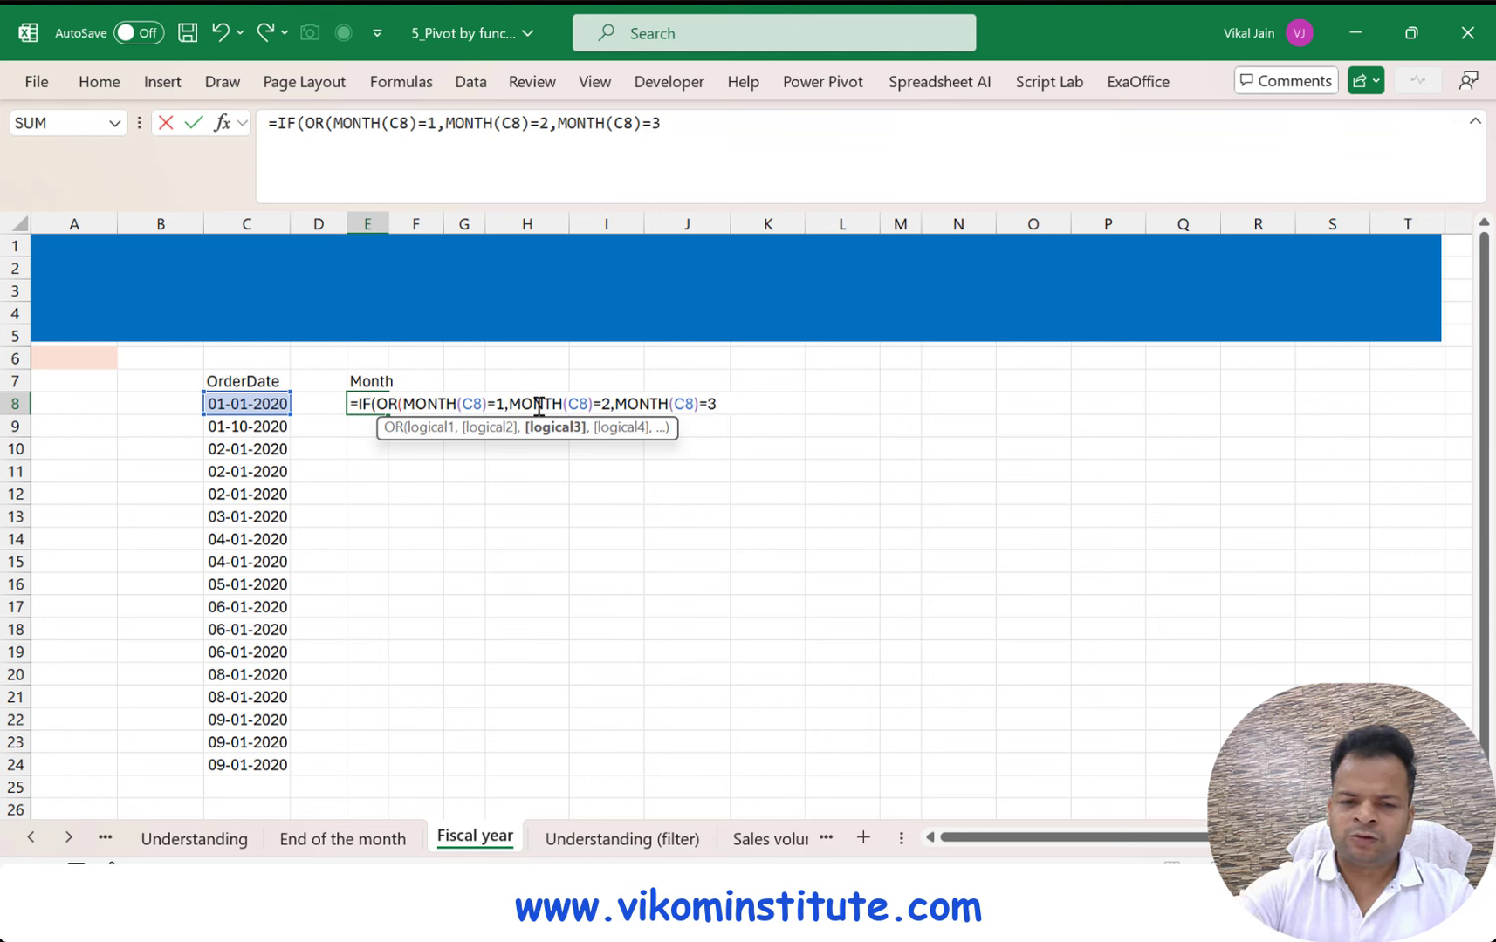
pyautogui.write(')')
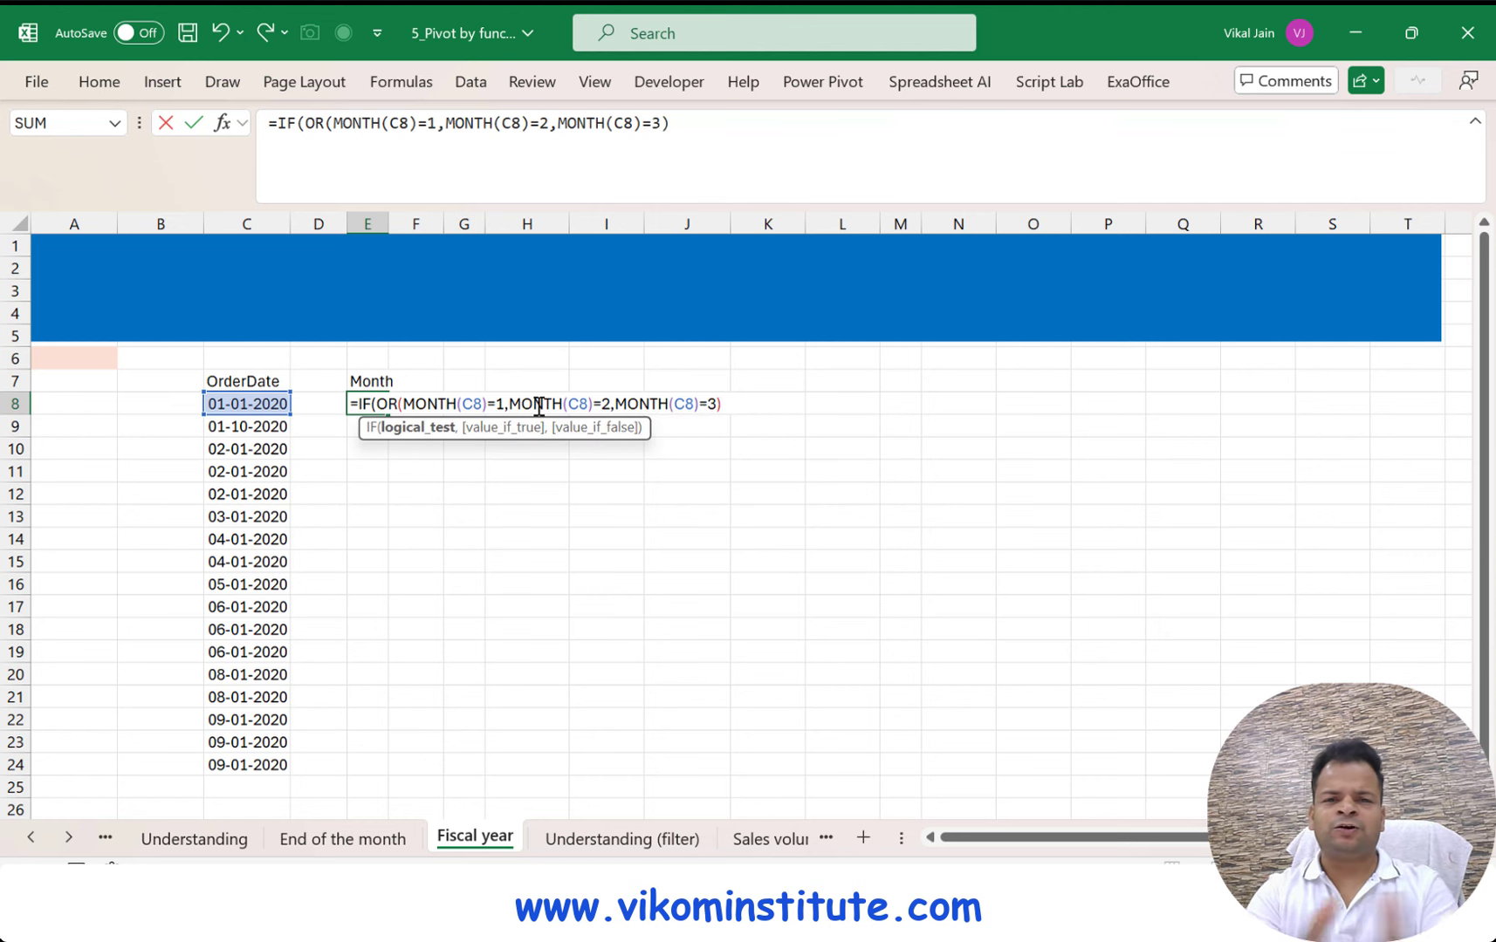
# Make the IF formula in E8 return YEAR(C8)-1 when the month test is true
pyautogui.write(',')
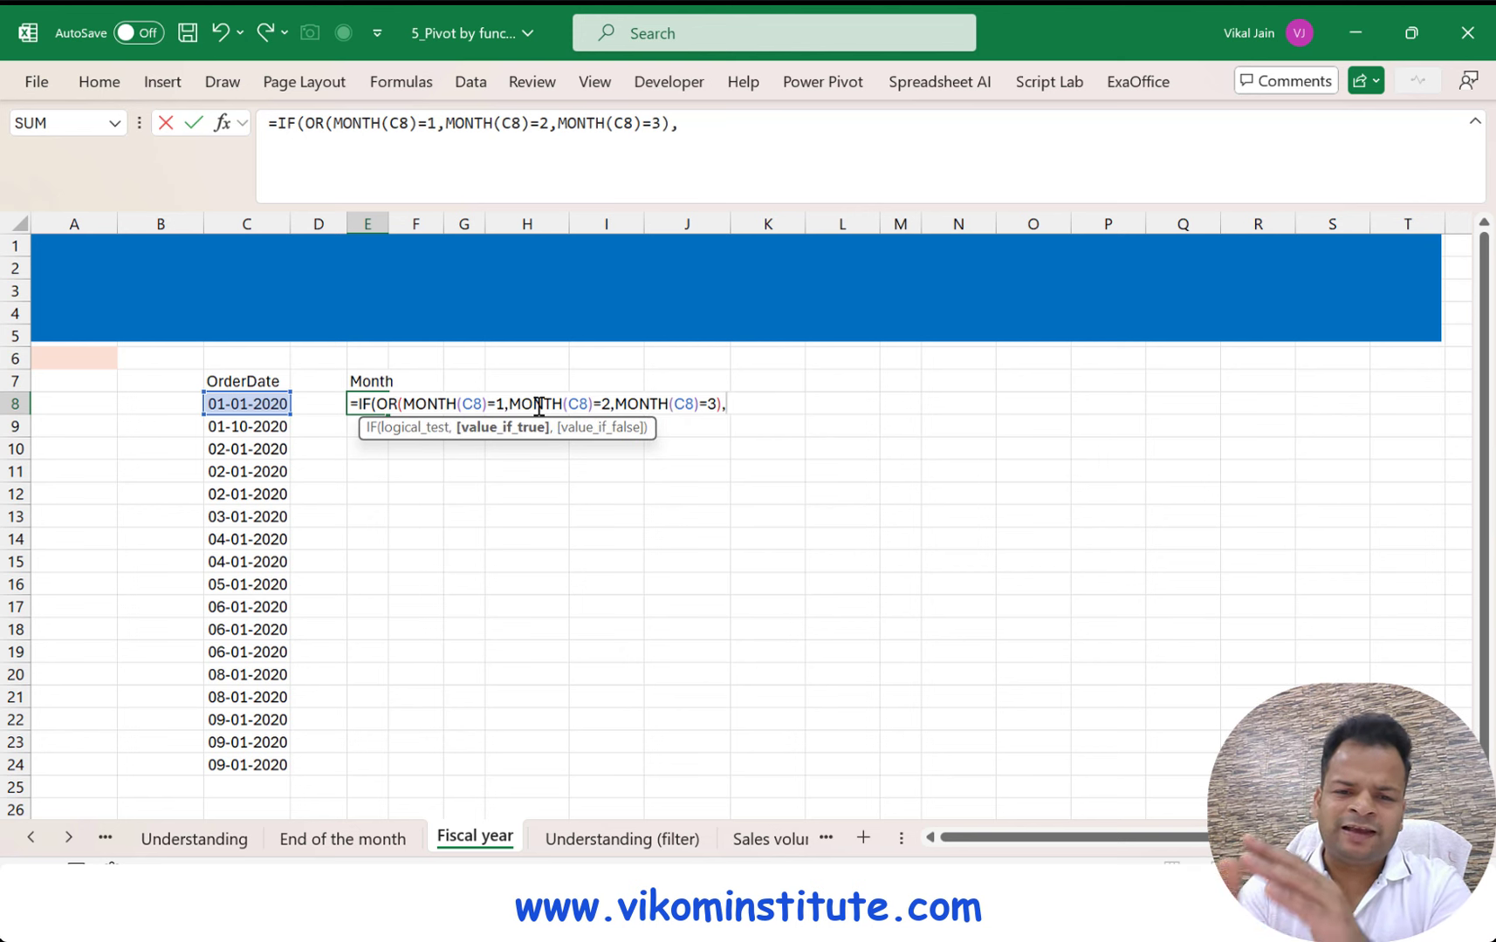
pyautogui.write('year')
pyautogui.press('Tab')
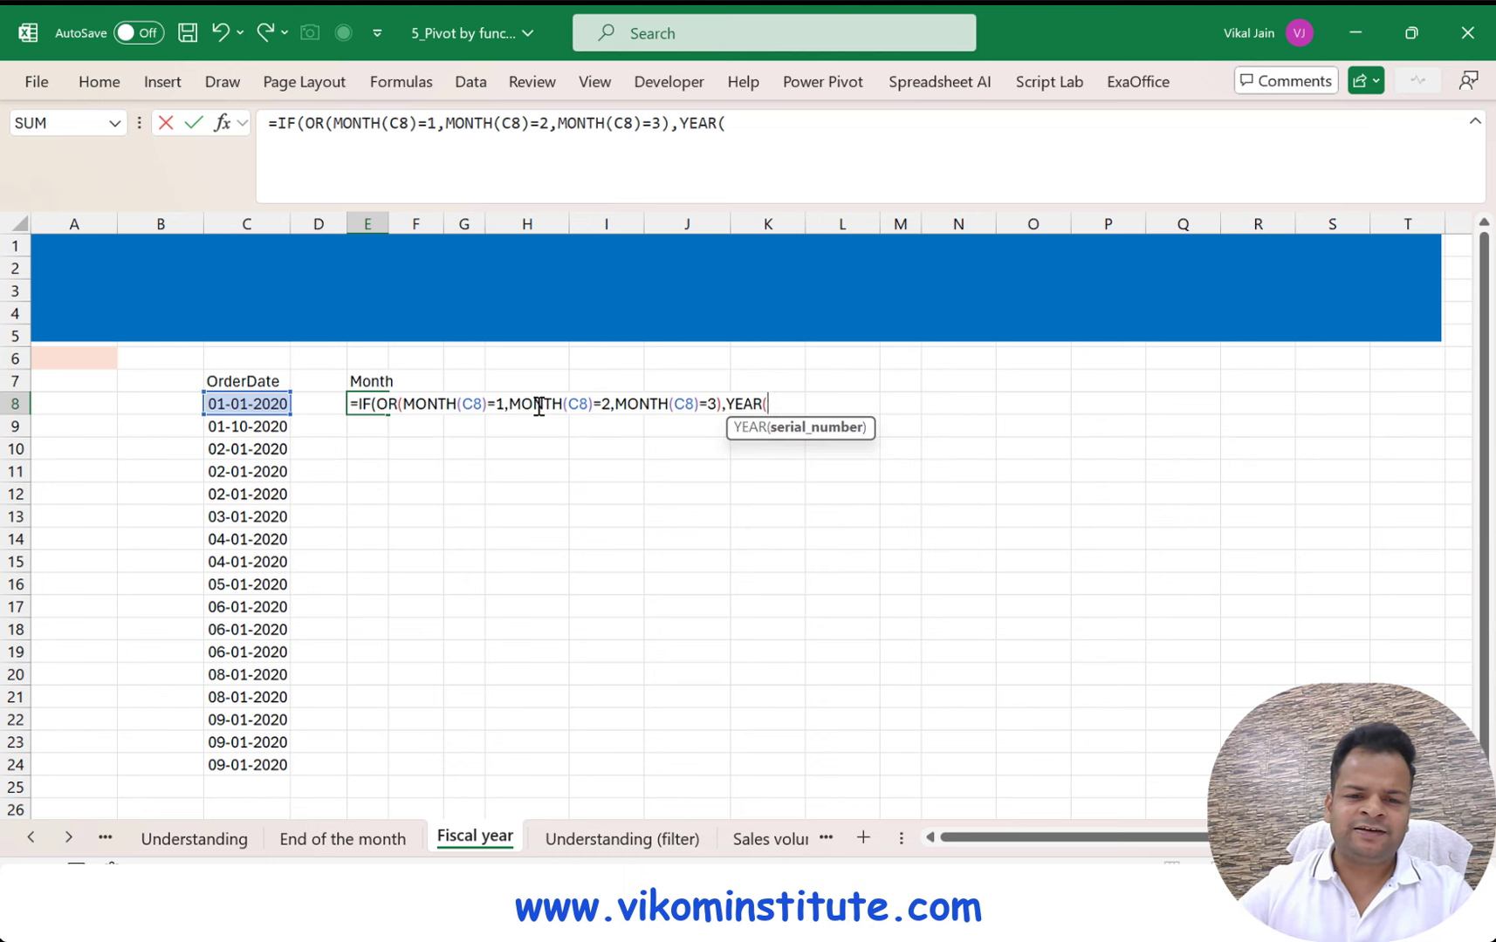
pyautogui.click(278, 404)
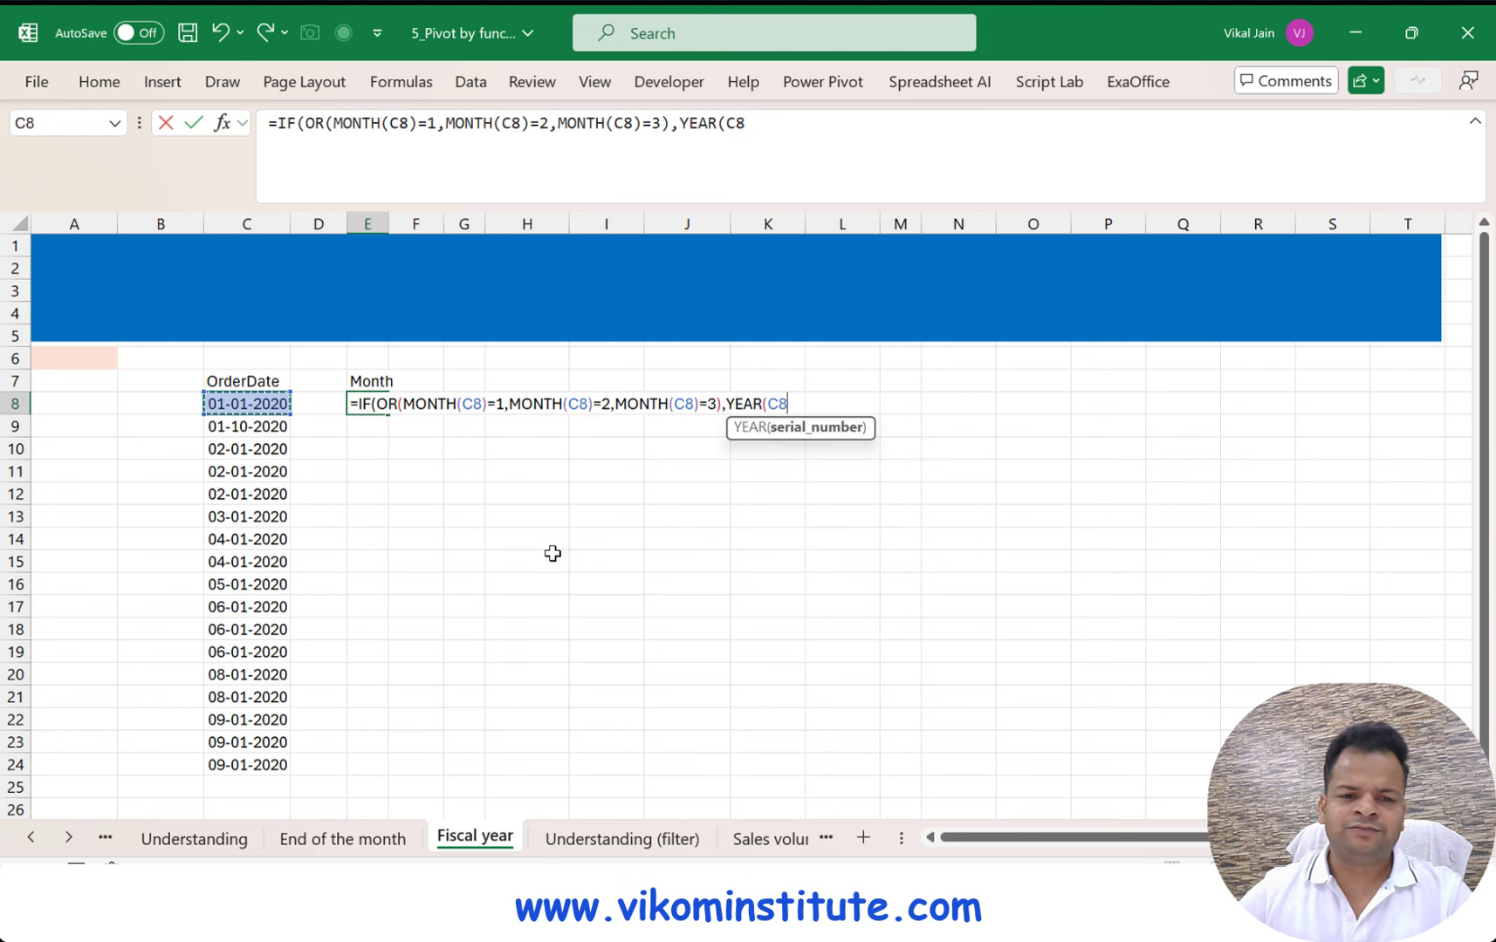
pyautogui.write(')-1')
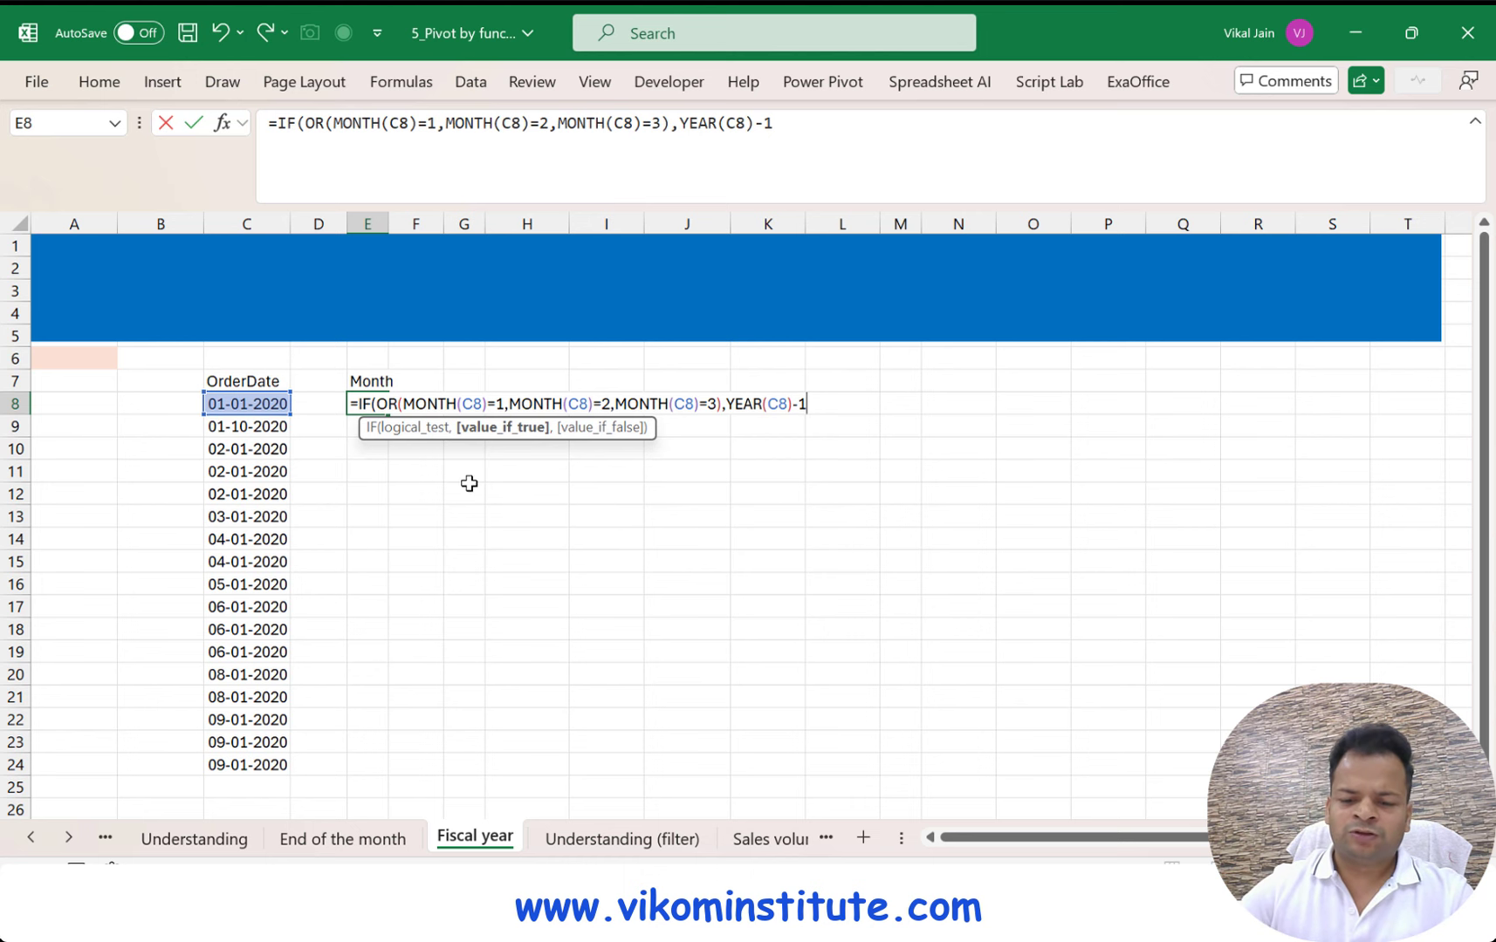
# Make the IF formula return YEAR(C8) when the test is false, and complete the formula in E8
pyautogui.write(',')
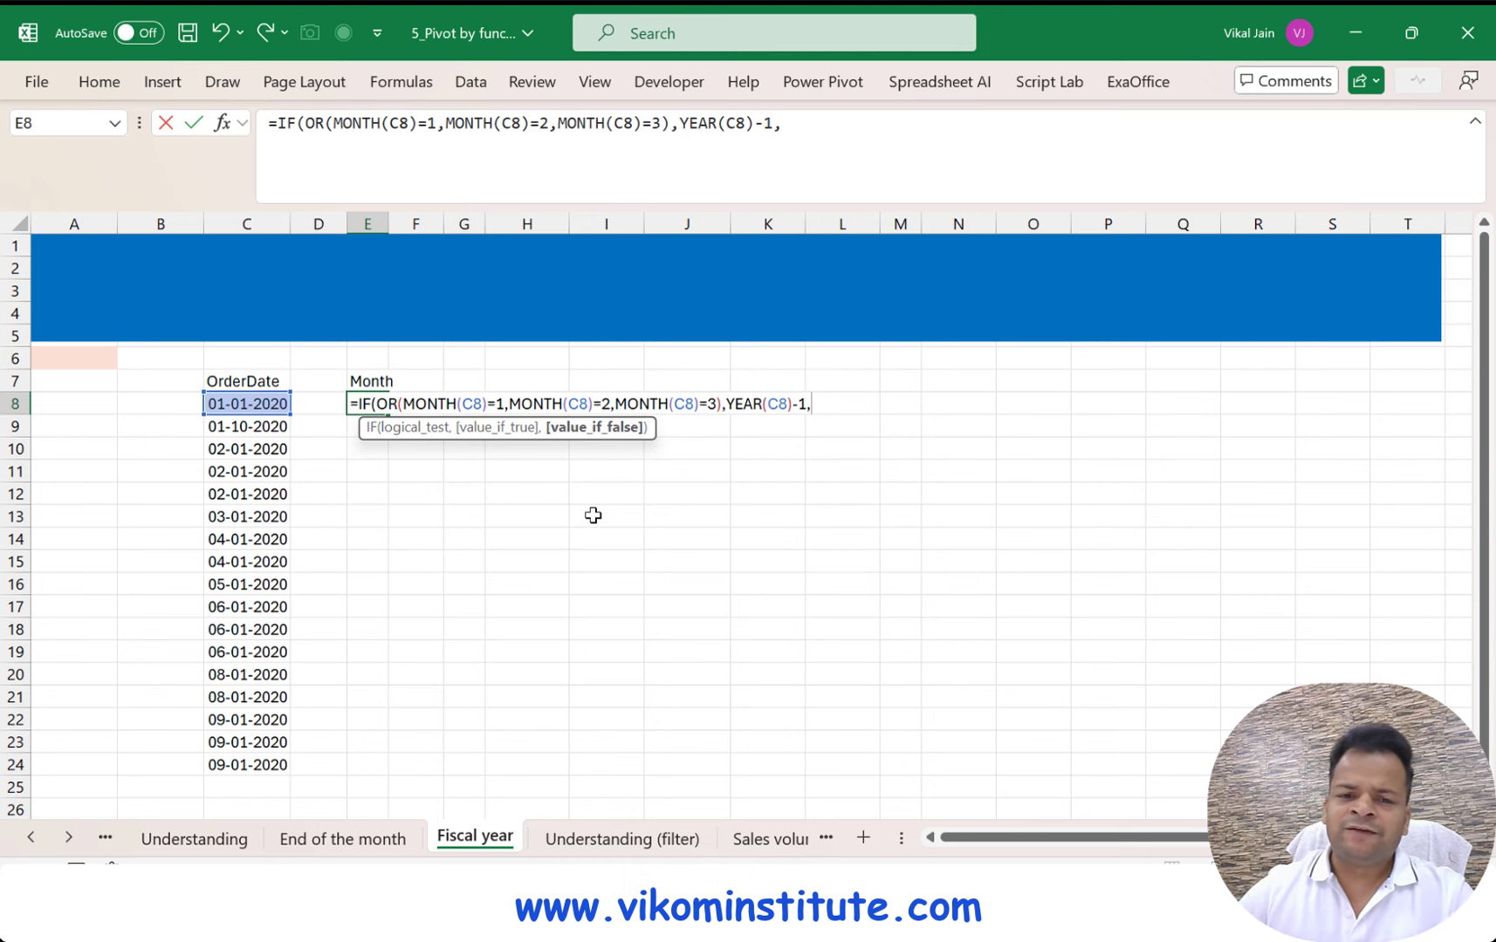
pyautogui.write('e')
pyautogui.press('BackSpace')
pyautogui.write('year')
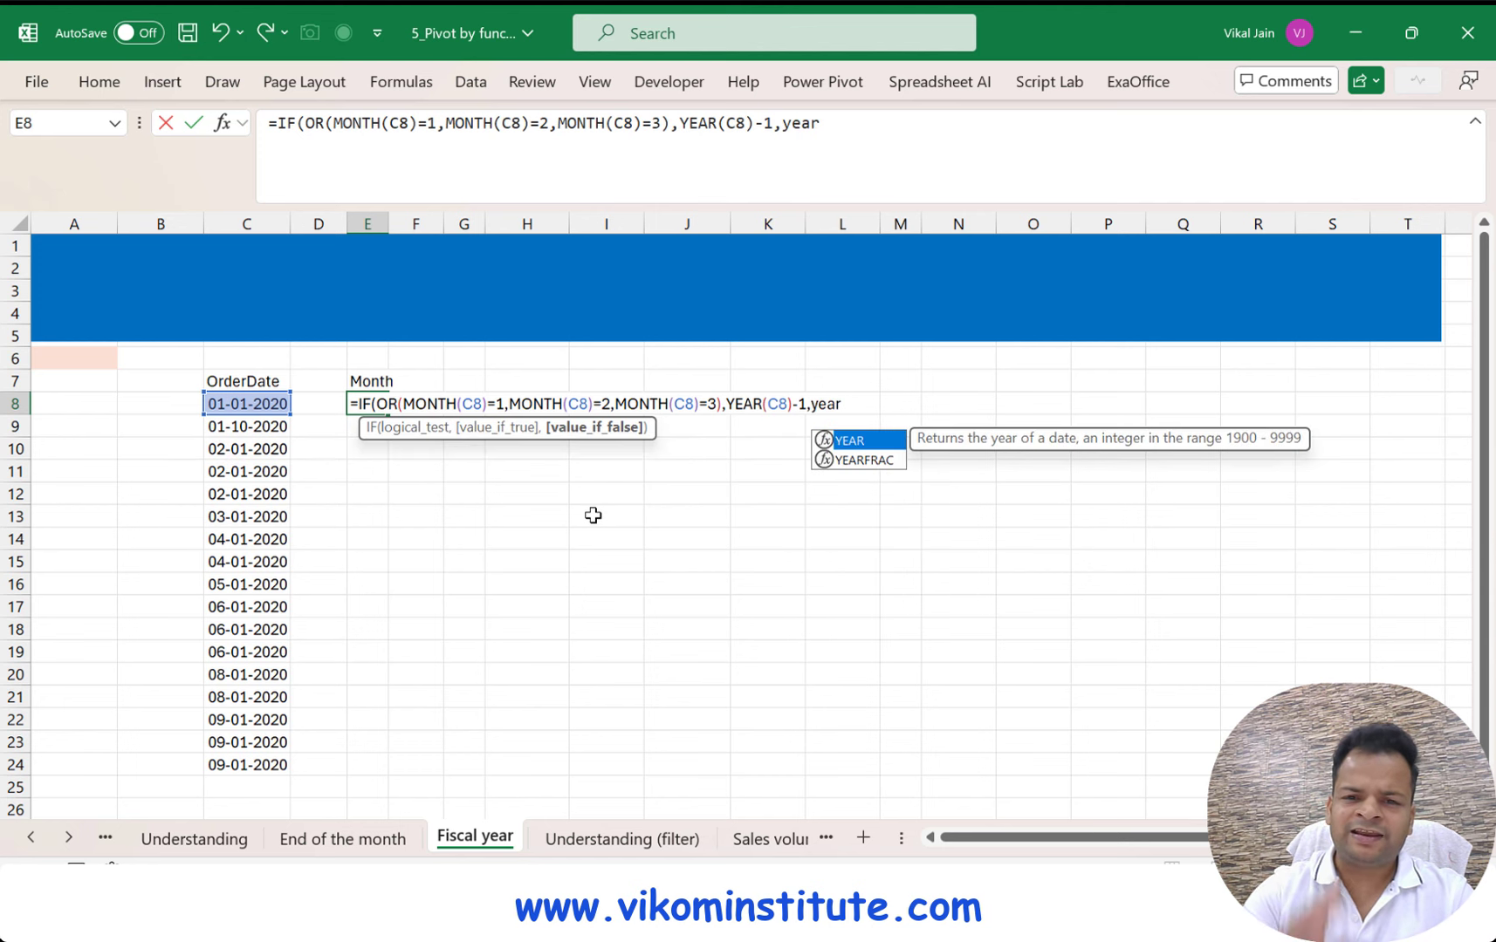
pyautogui.press('Tab')
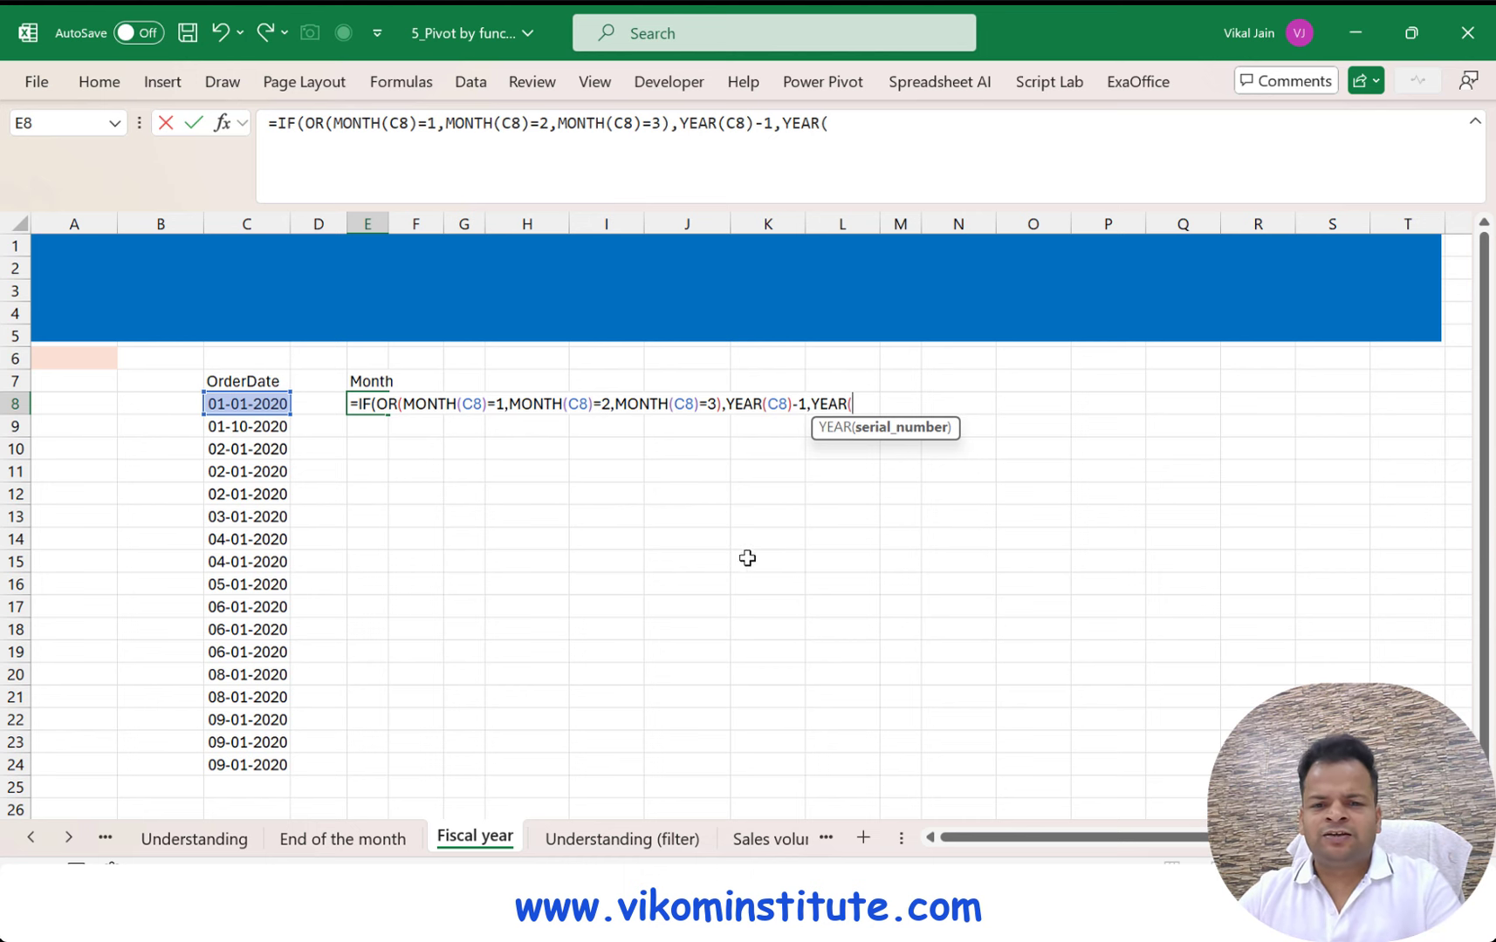
pyautogui.click(276, 405)
pyautogui.write('))')
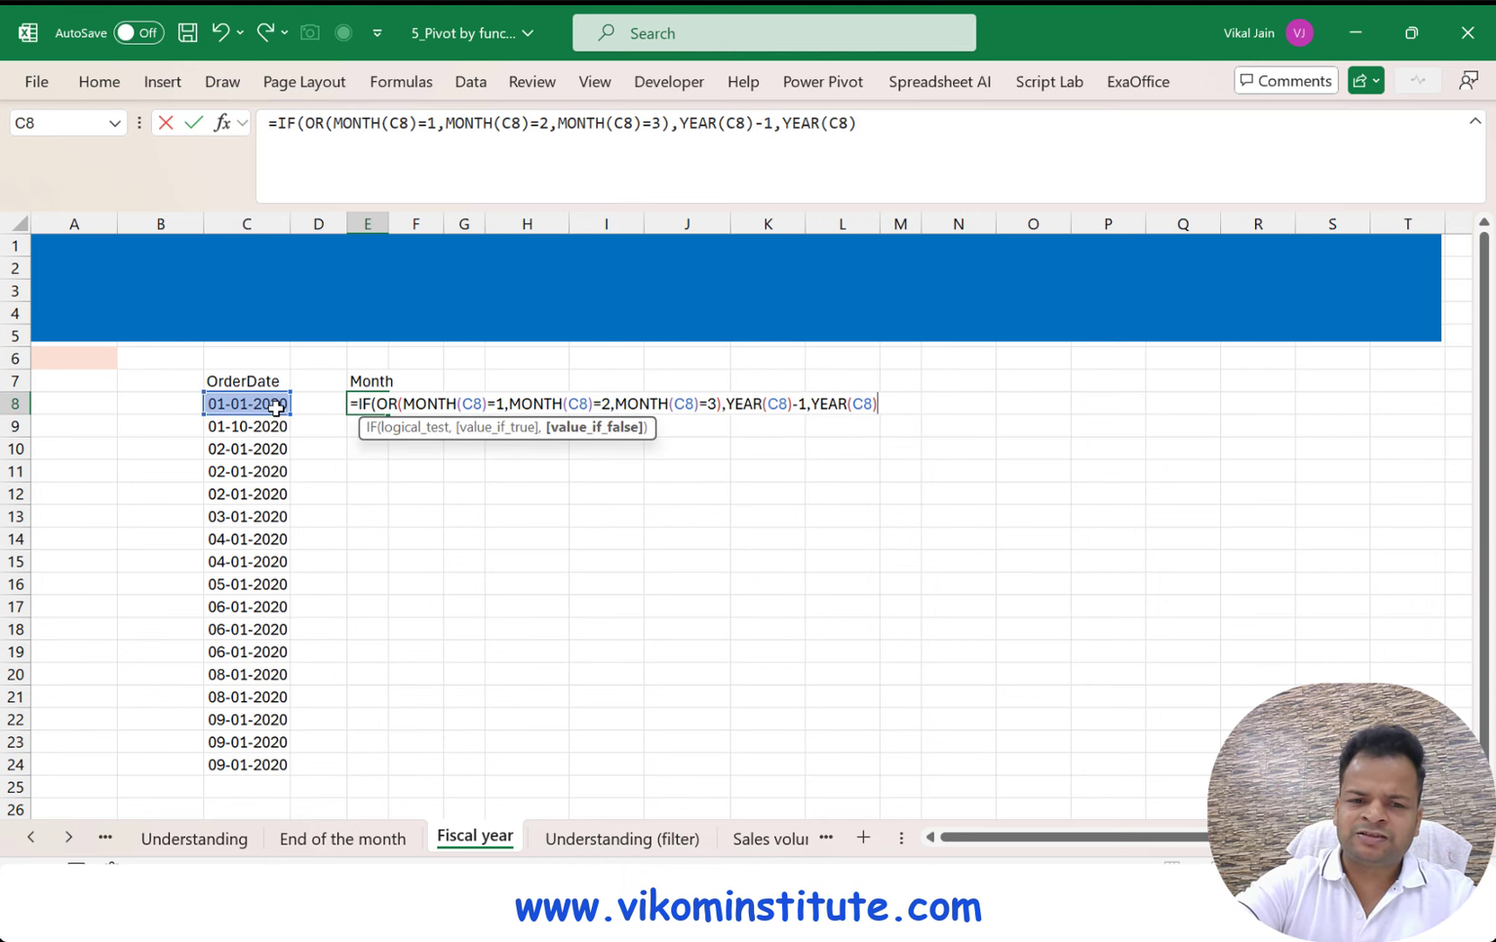
pyautogui.press('Return')
pyautogui.press('Up')
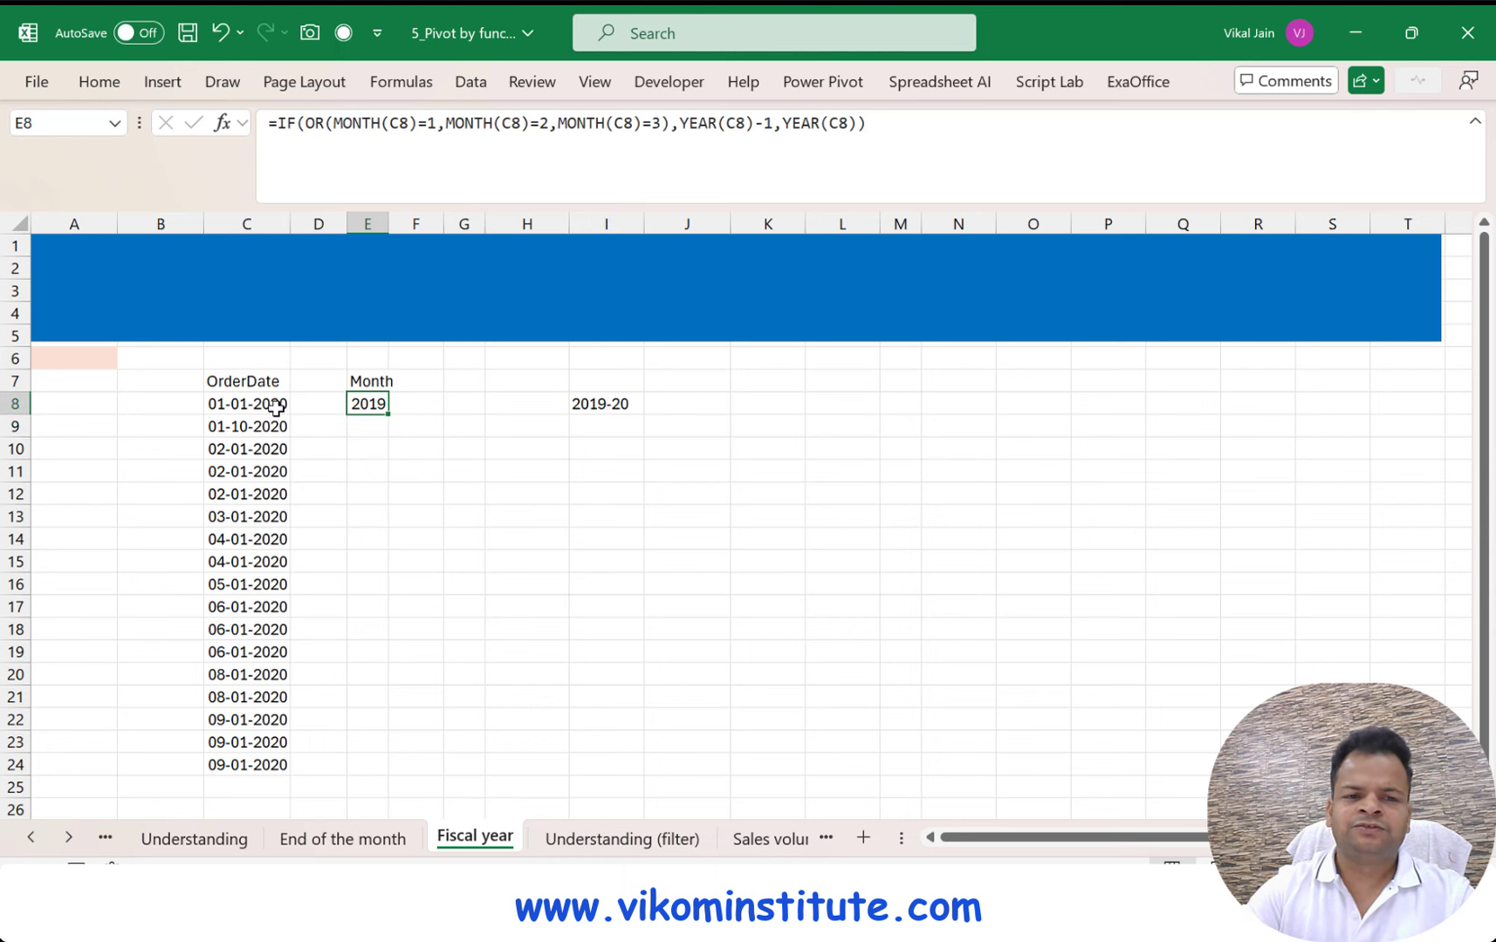
# Fill the fiscal start year formula from E8 down to E23
pyautogui.moveTo(387, 413); pyautogui.dragTo(384, 749)
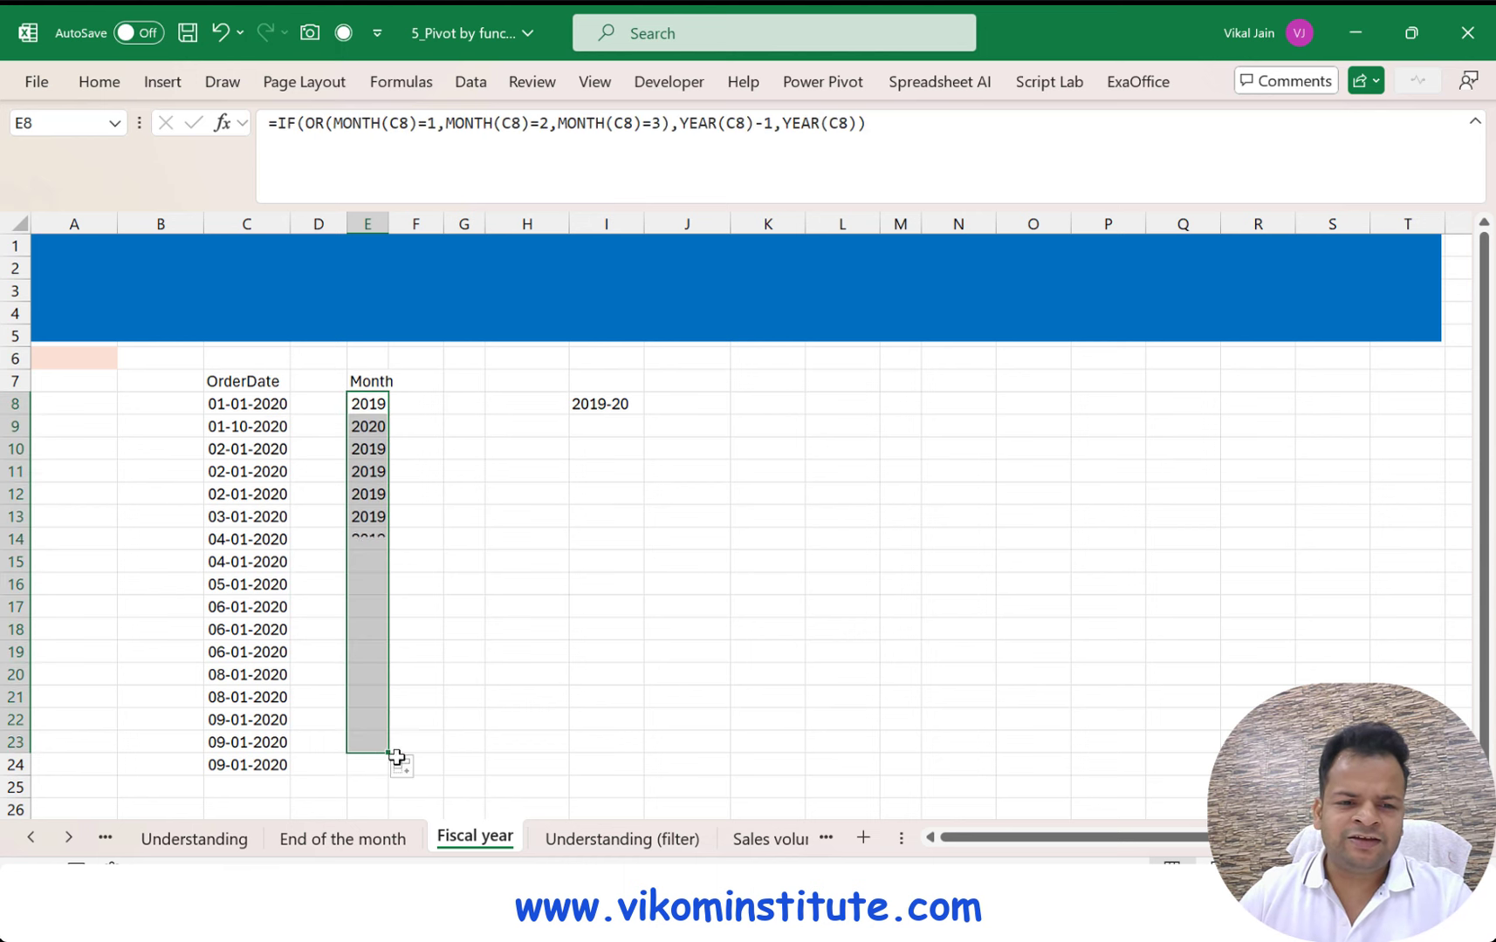
pyautogui.click(267, 428)
pyautogui.click(324, 425)
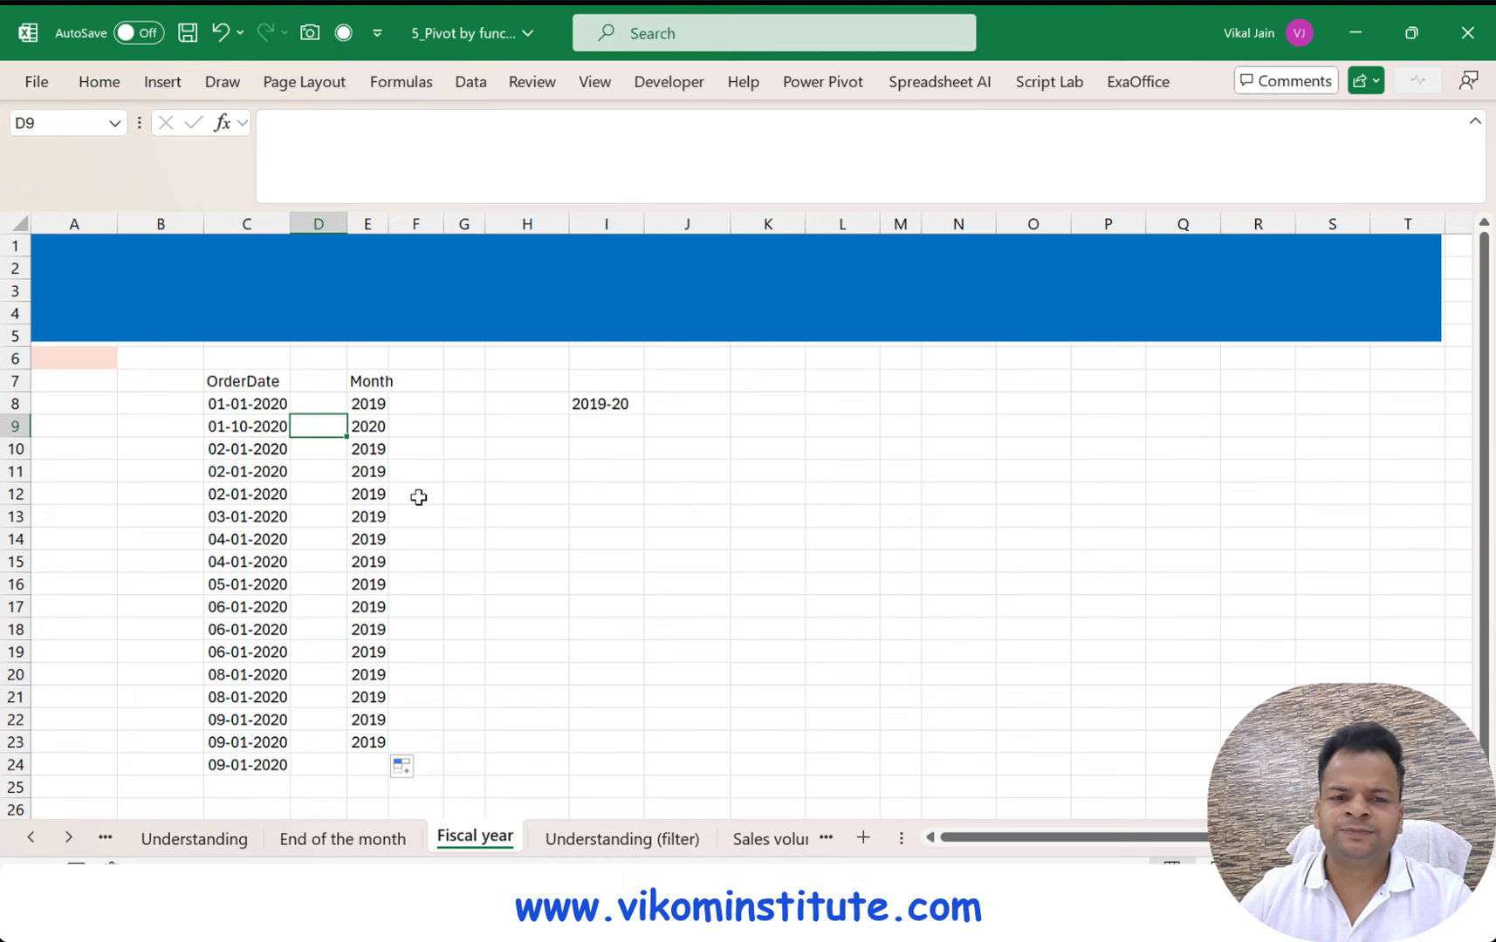
# Wrap the IF formula in E8 in a LET function that assigns its result to the name x
pyautogui.click(368, 405)
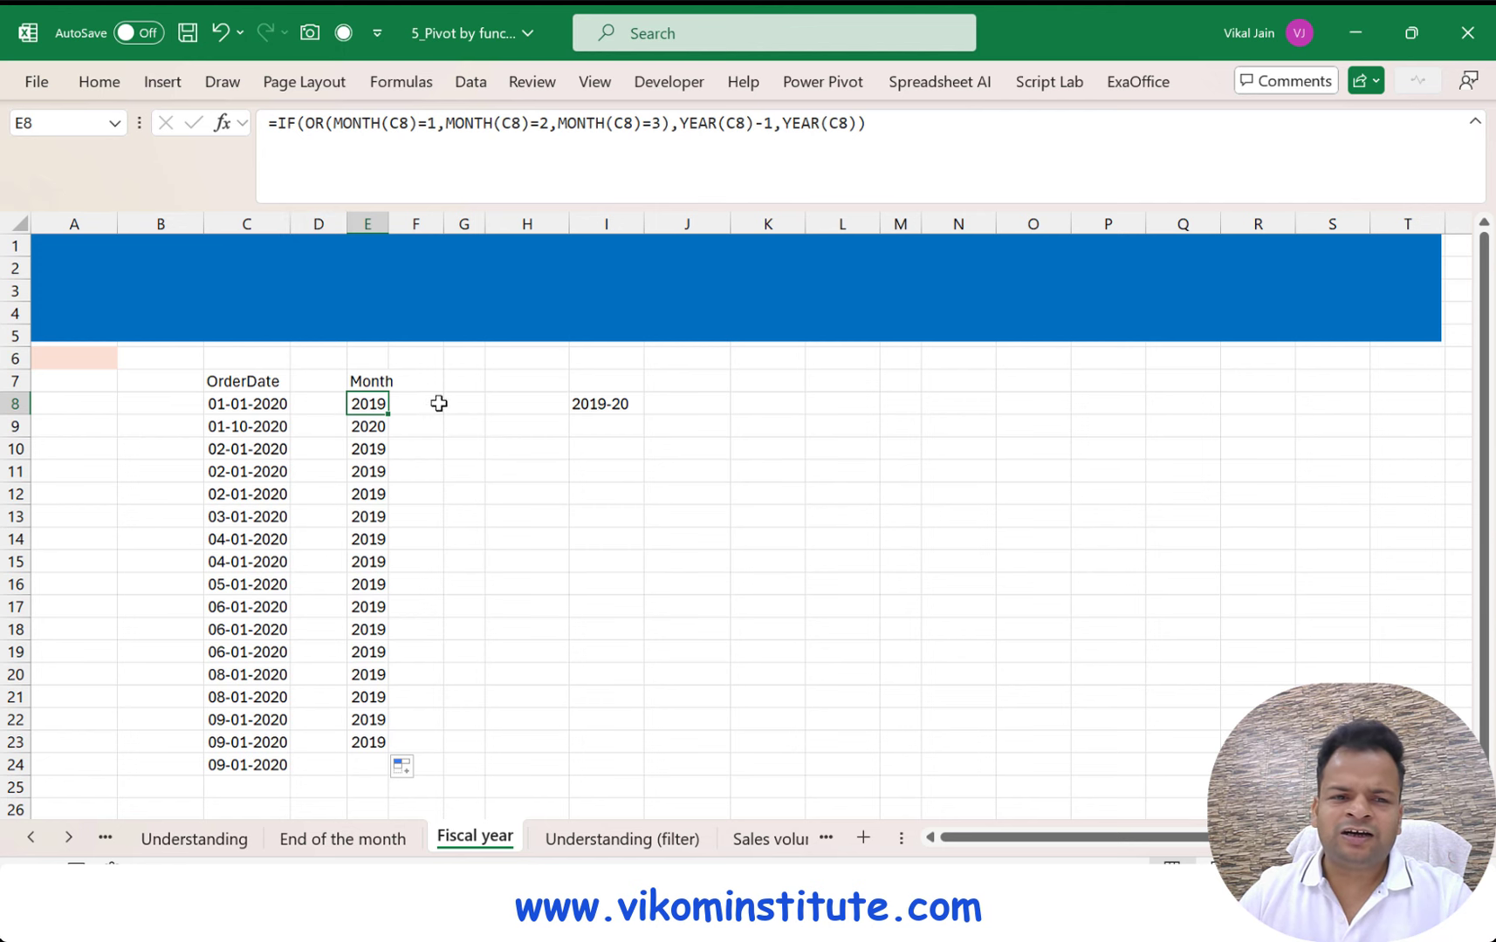
pyautogui.press('F2')
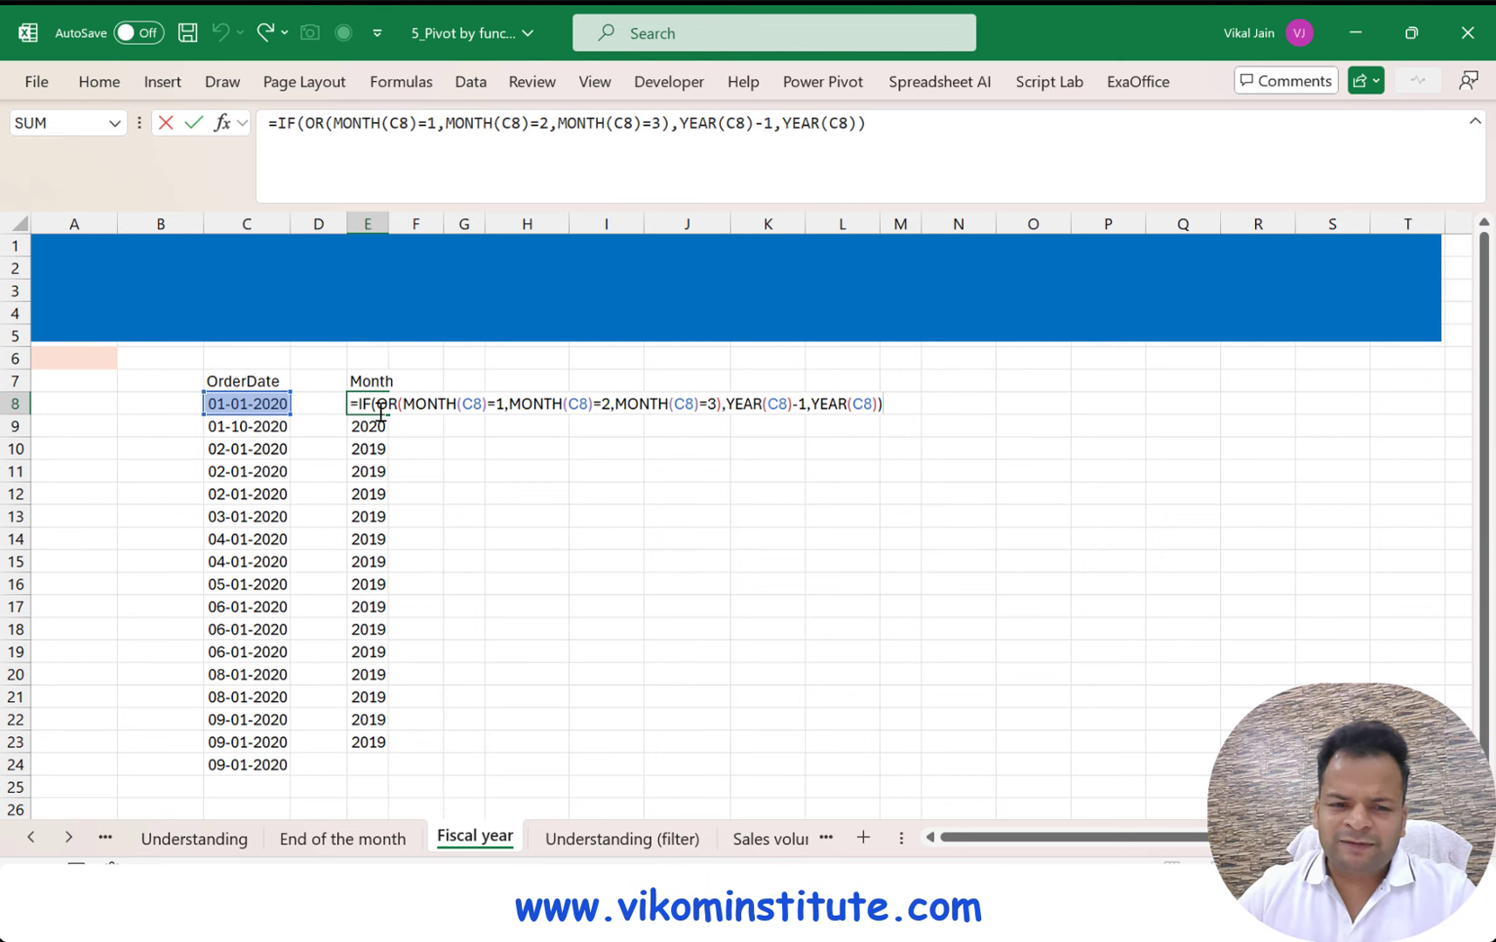
pyautogui.moveTo(357, 404); pyautogui.dragTo(899, 399)
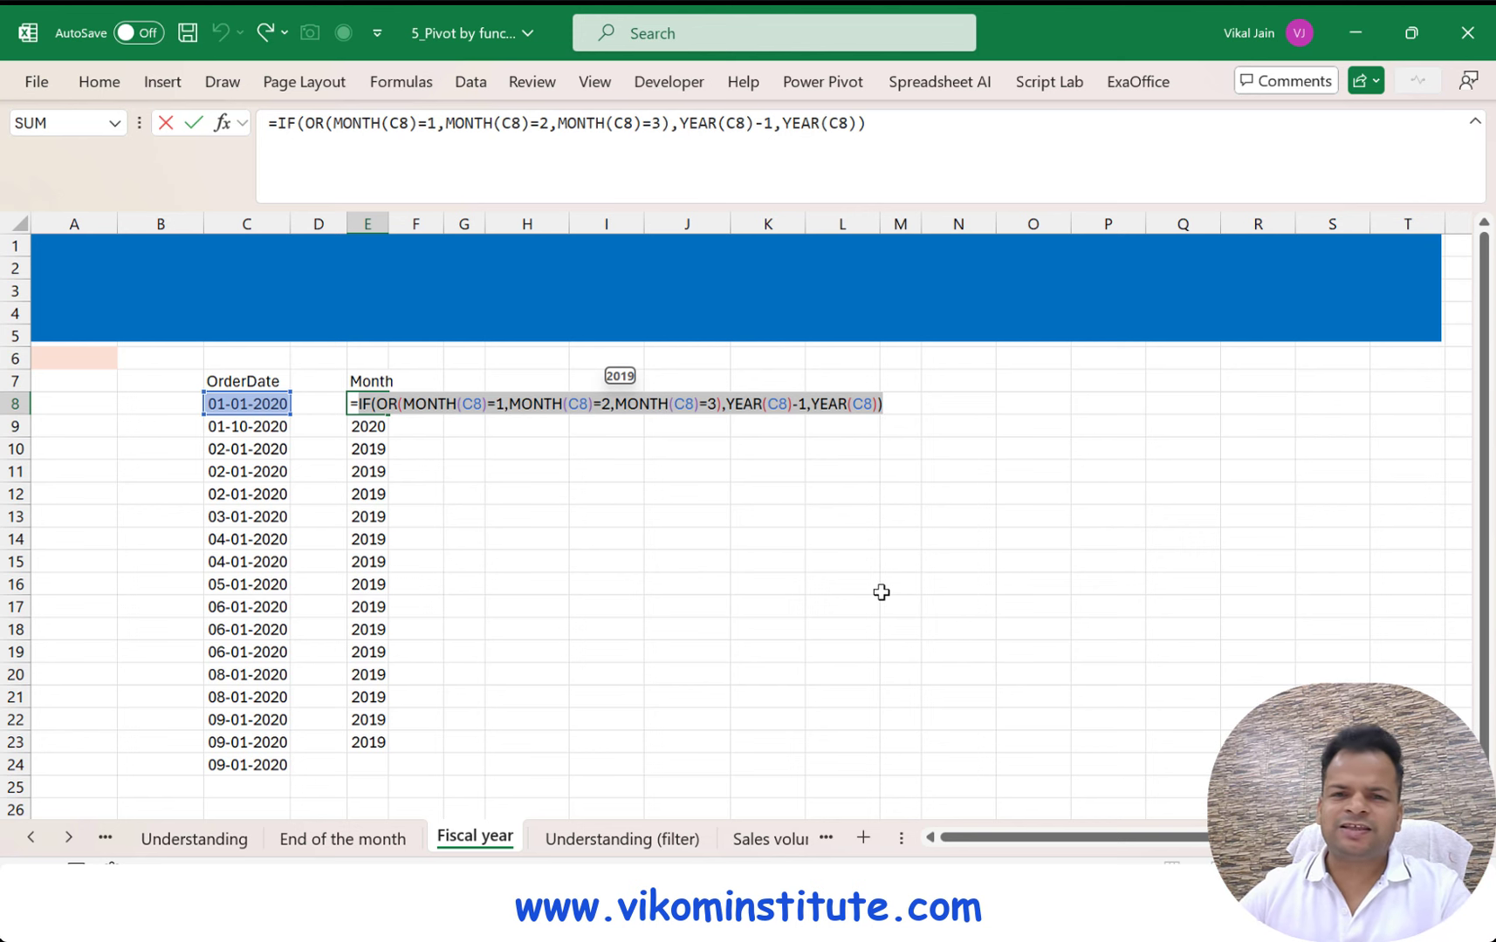
pyautogui.click(354, 404)
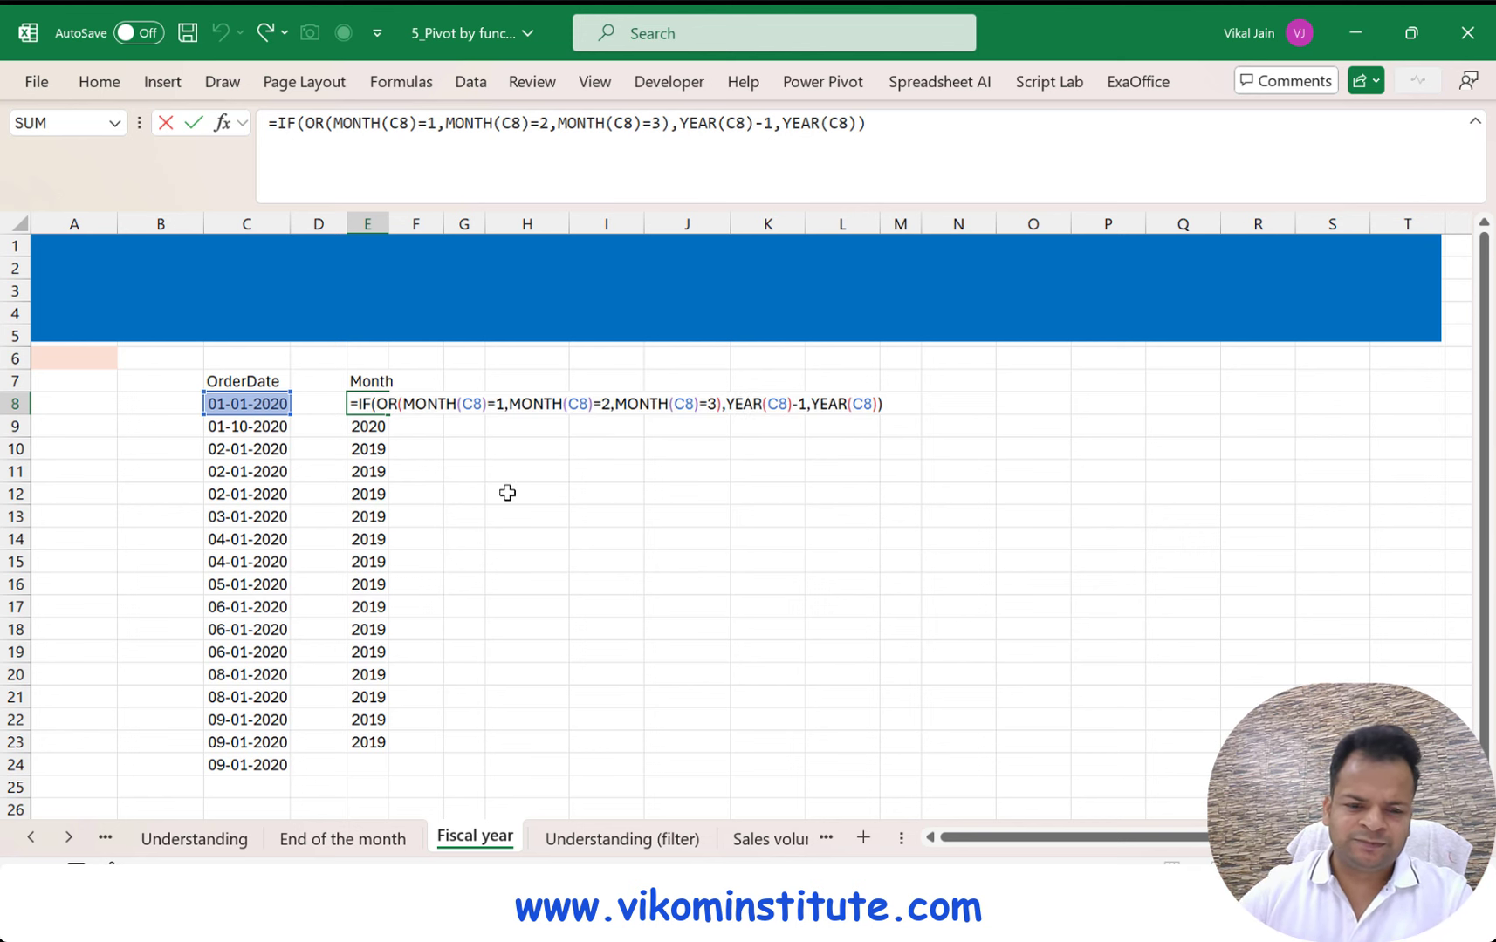
pyautogui.write('let')
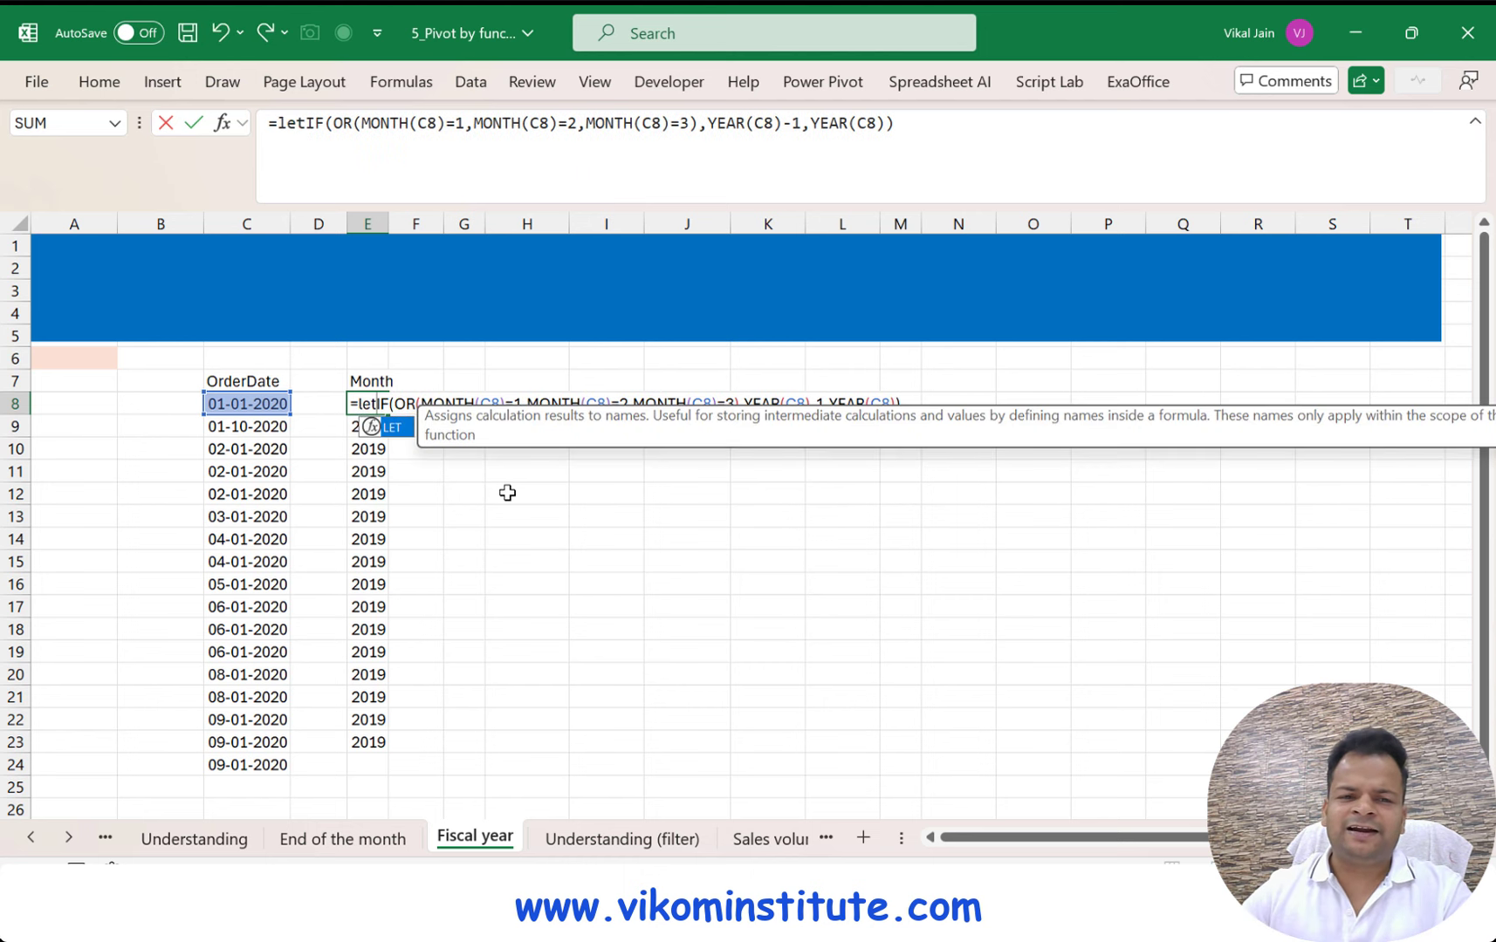
pyautogui.press('Tab')
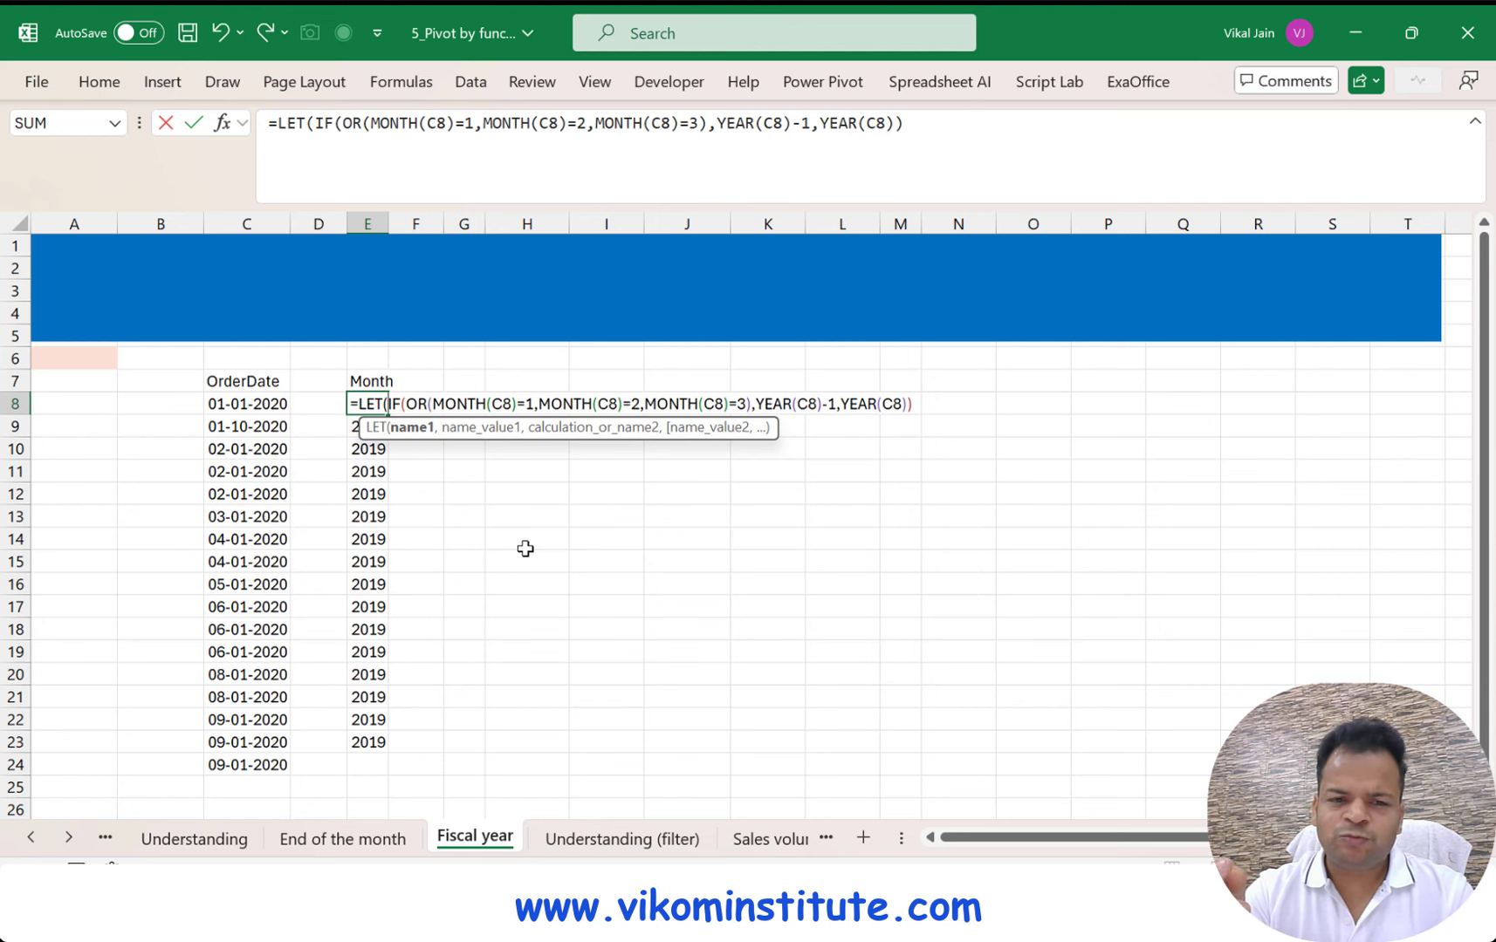
pyautogui.write('x,')
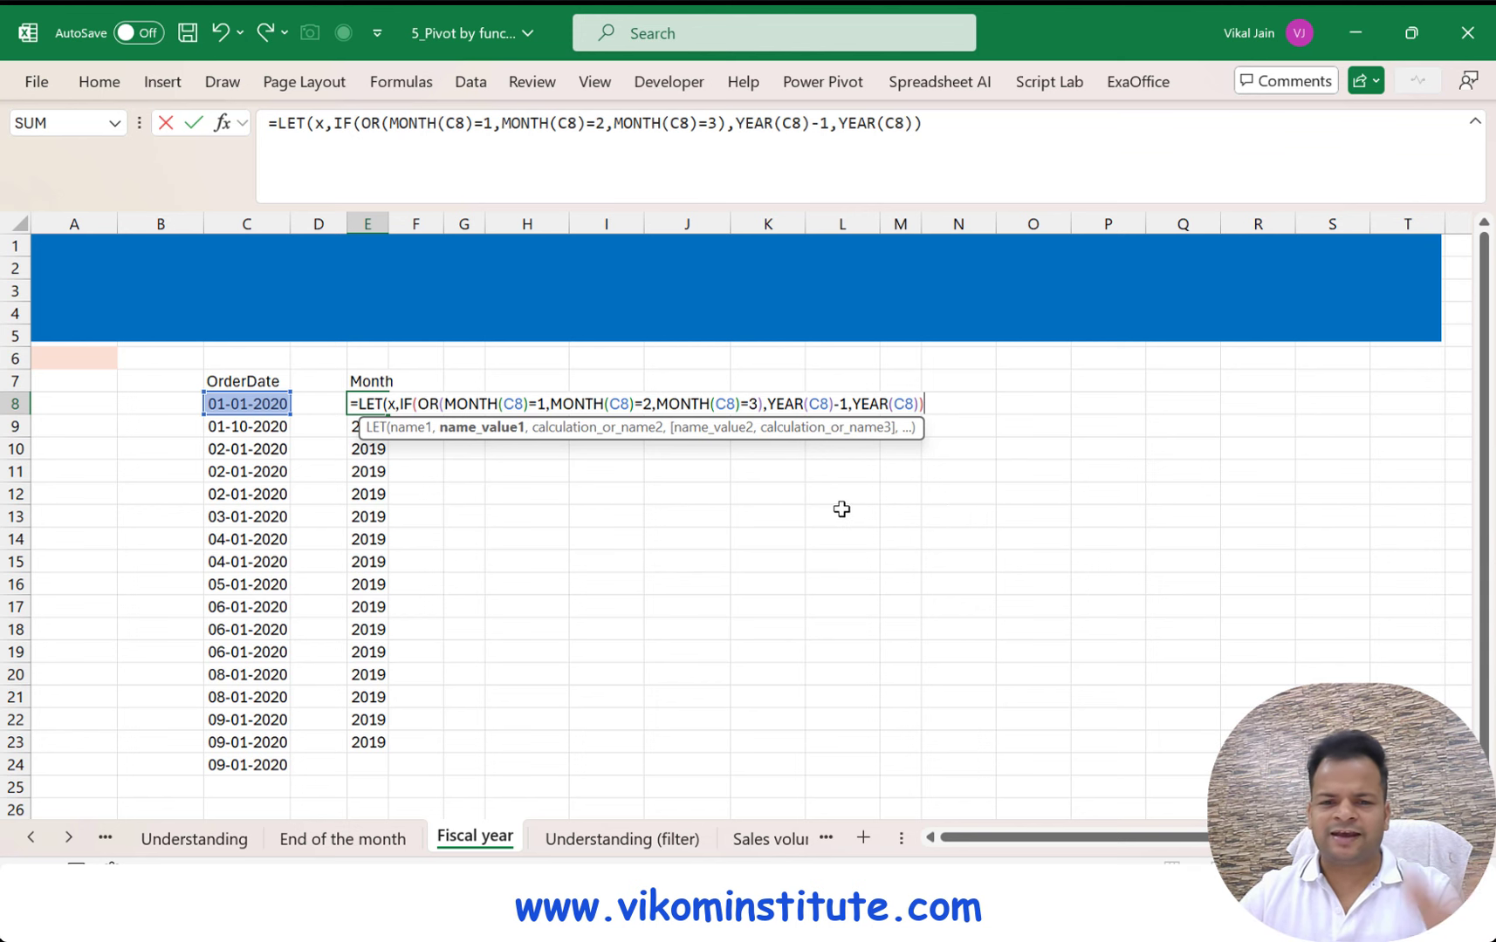
pyautogui.write(',')
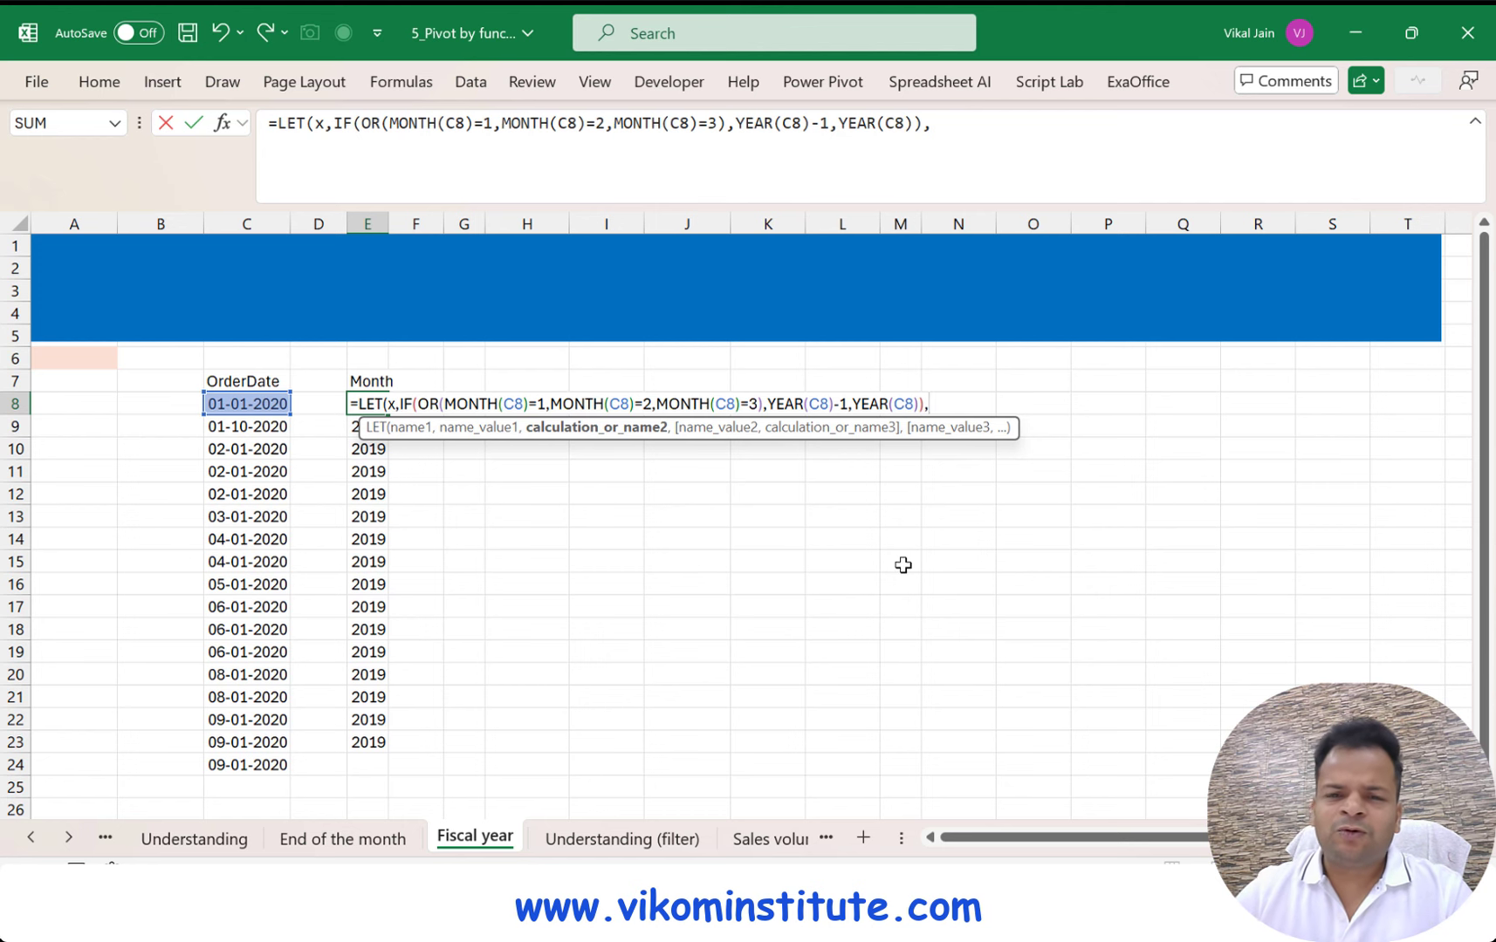
# Begin the LET calculation in E8 by joining x to a hyphen with x&"-"&
pyautogui.write('X')
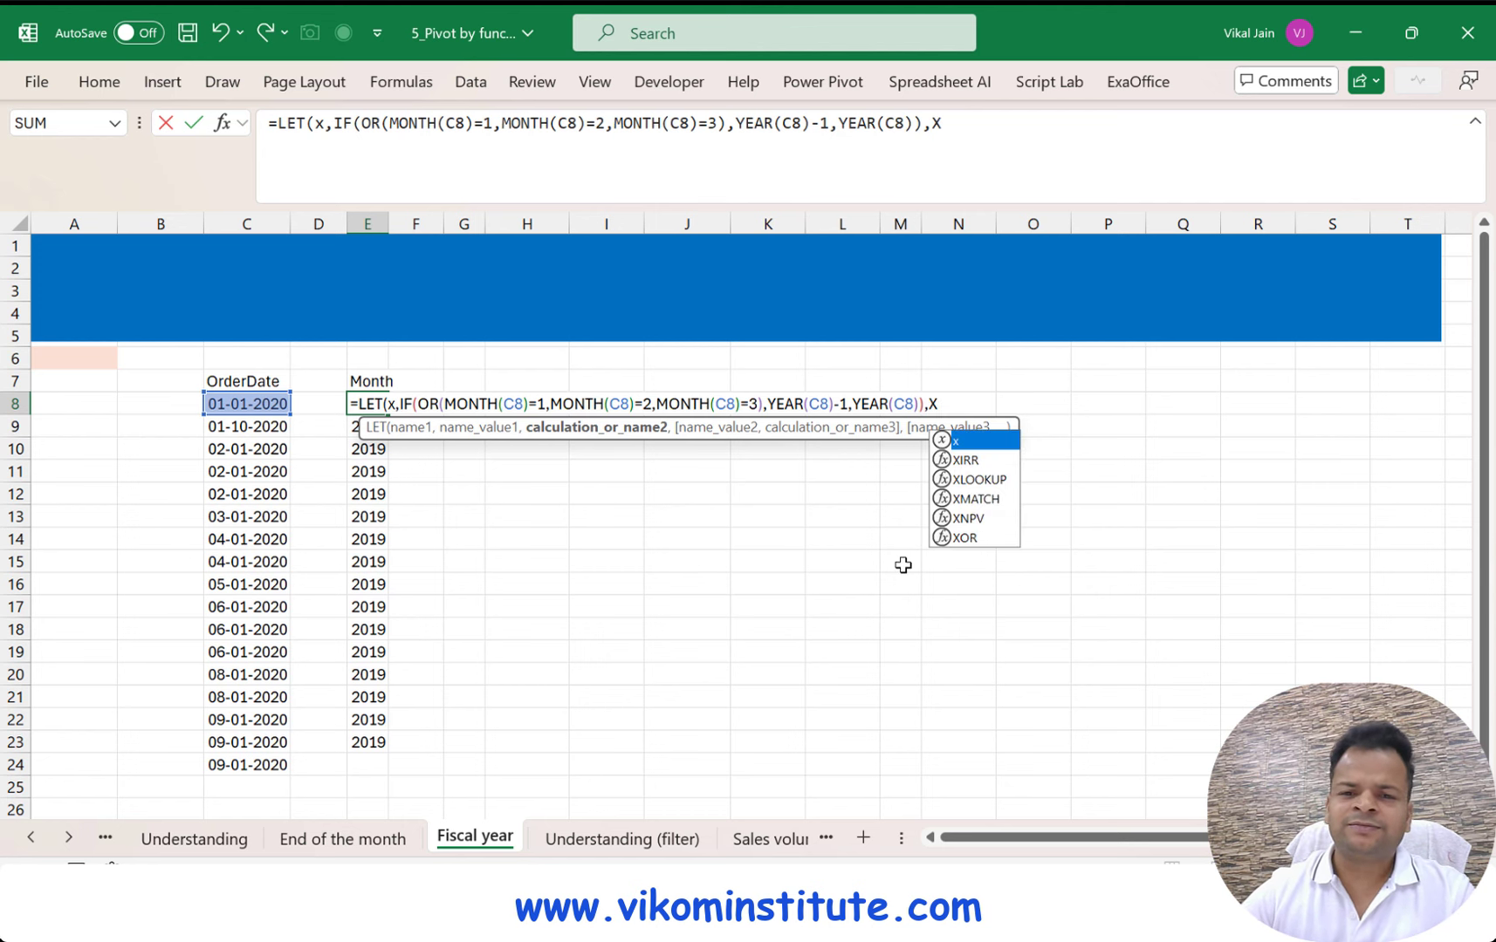
pyautogui.press('Tab')
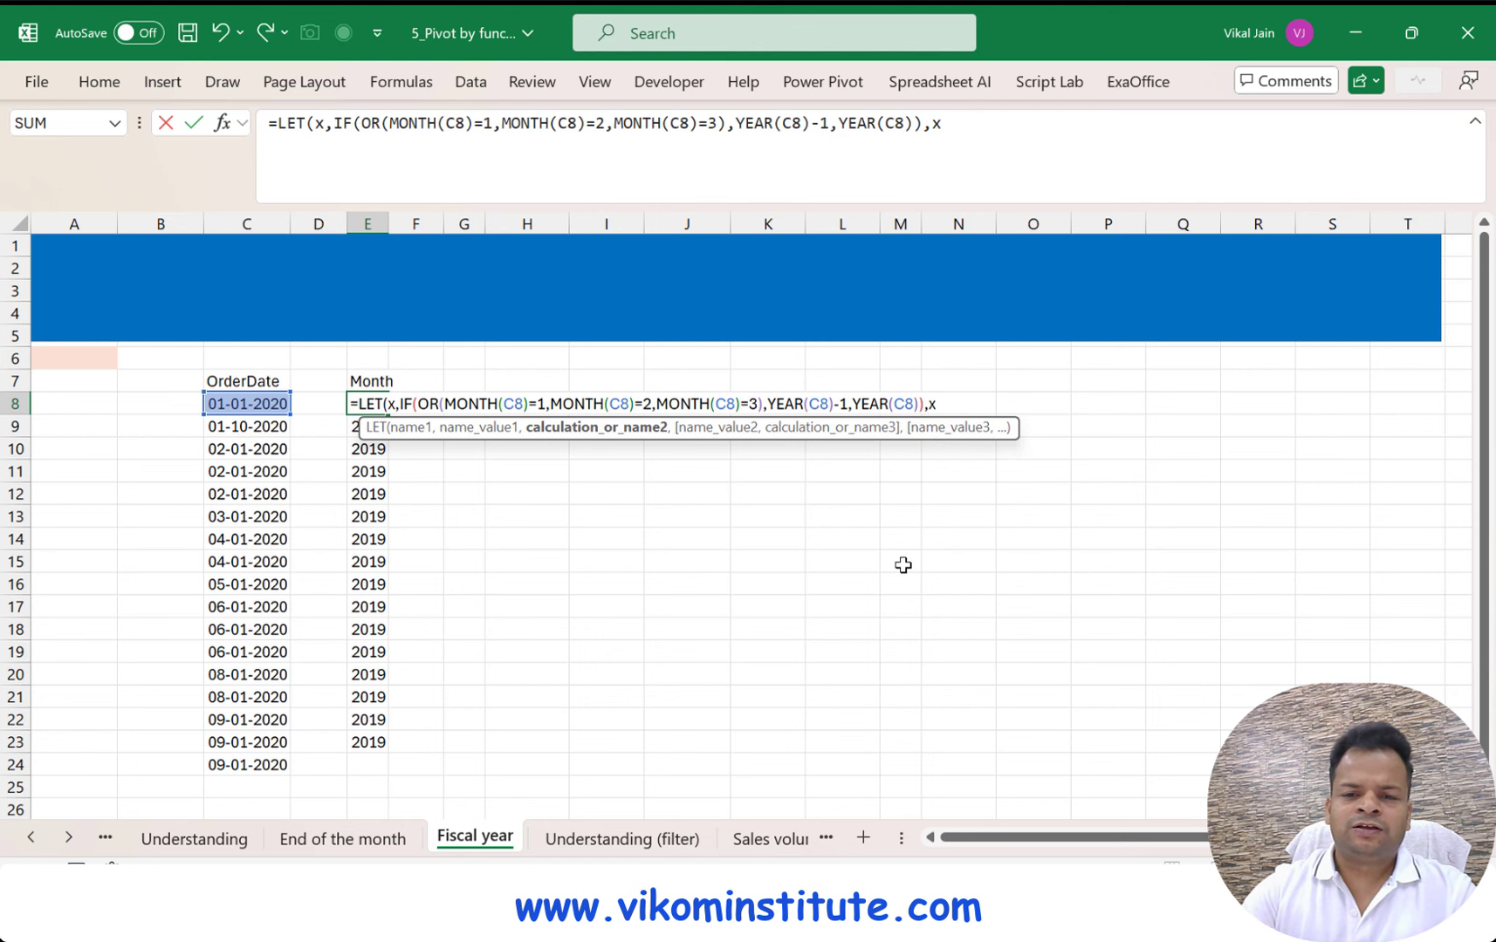
pyautogui.write('&')
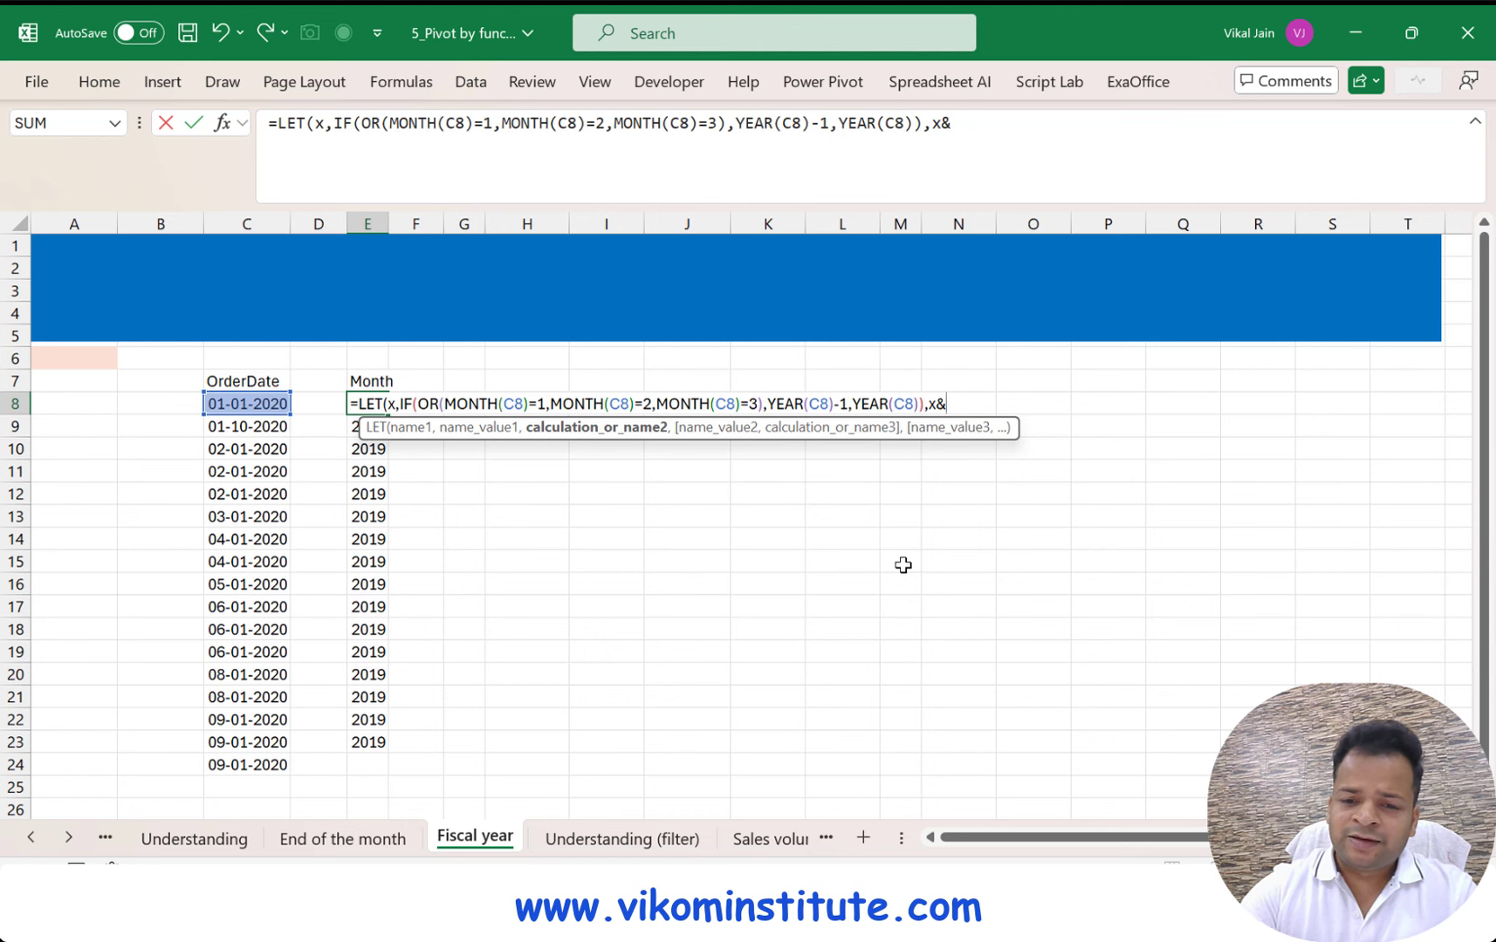
pyautogui.write('"-"')
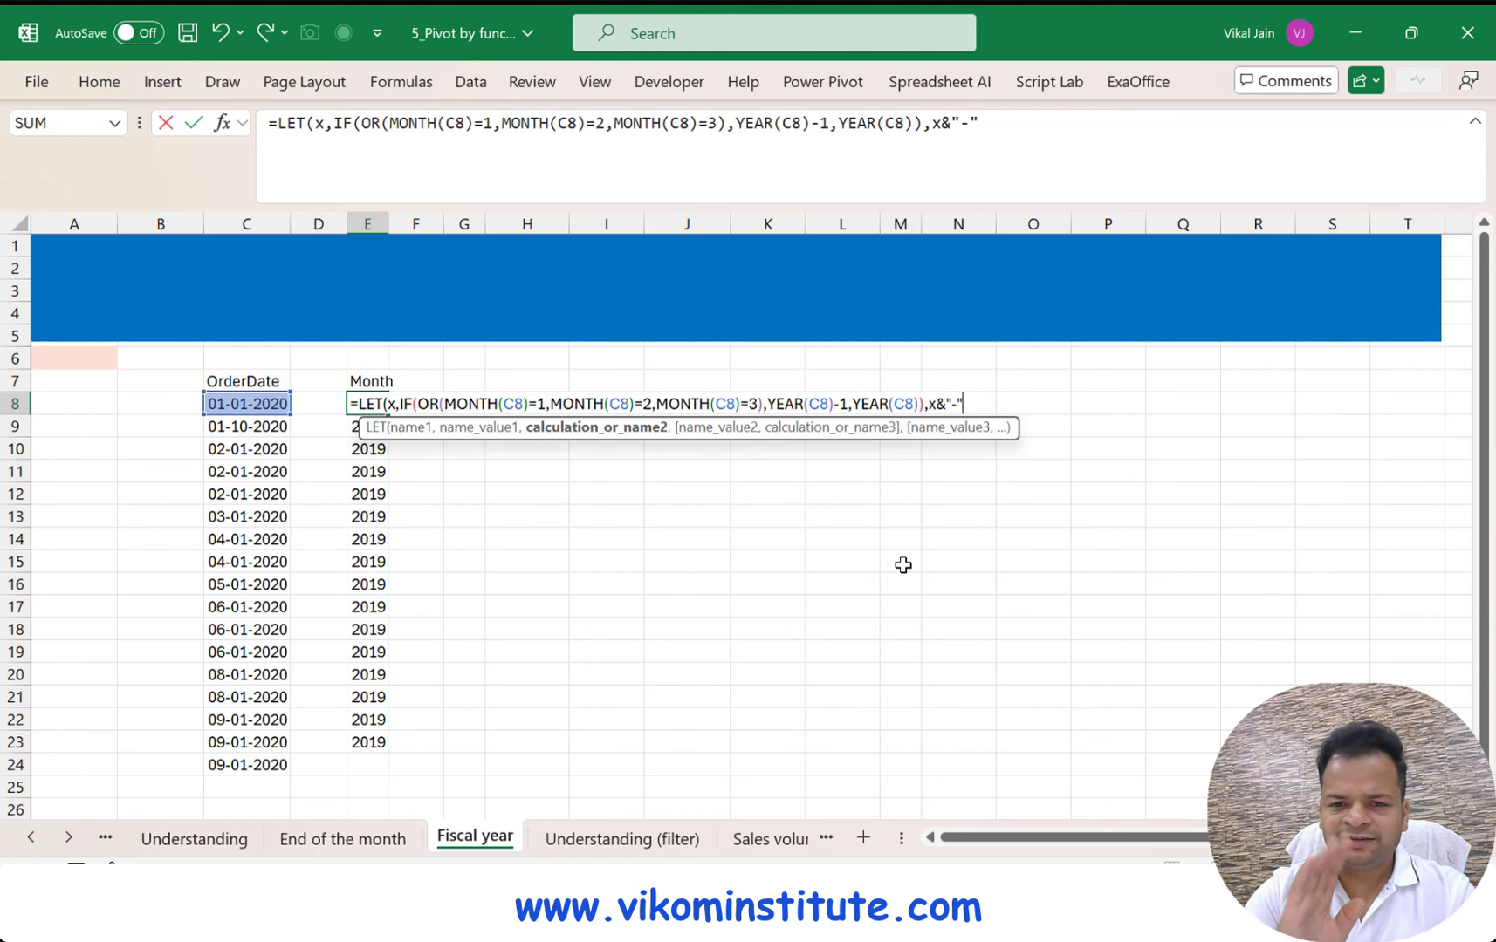
pyautogui.write('&')
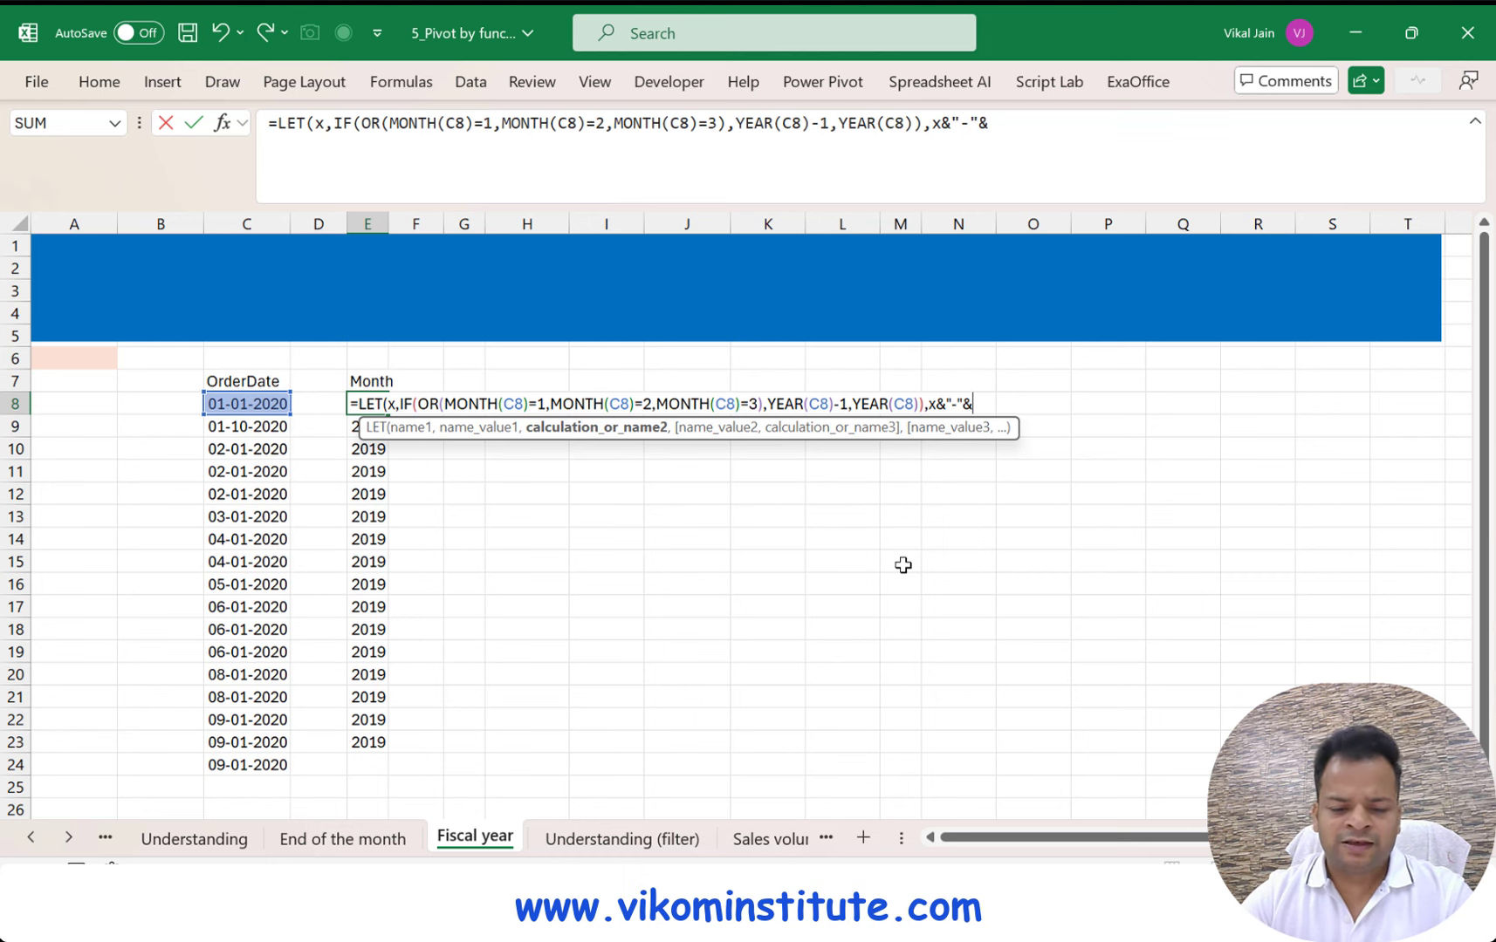
# Append x+1 as the end year, close the LET function and enter the formula in E8
pyautogui.write('X+!')
pyautogui.press('BackSpace')
pyautogui.press('BackSpace')
pyautogui.press('BackSpace')
pyautogui.write('x+')
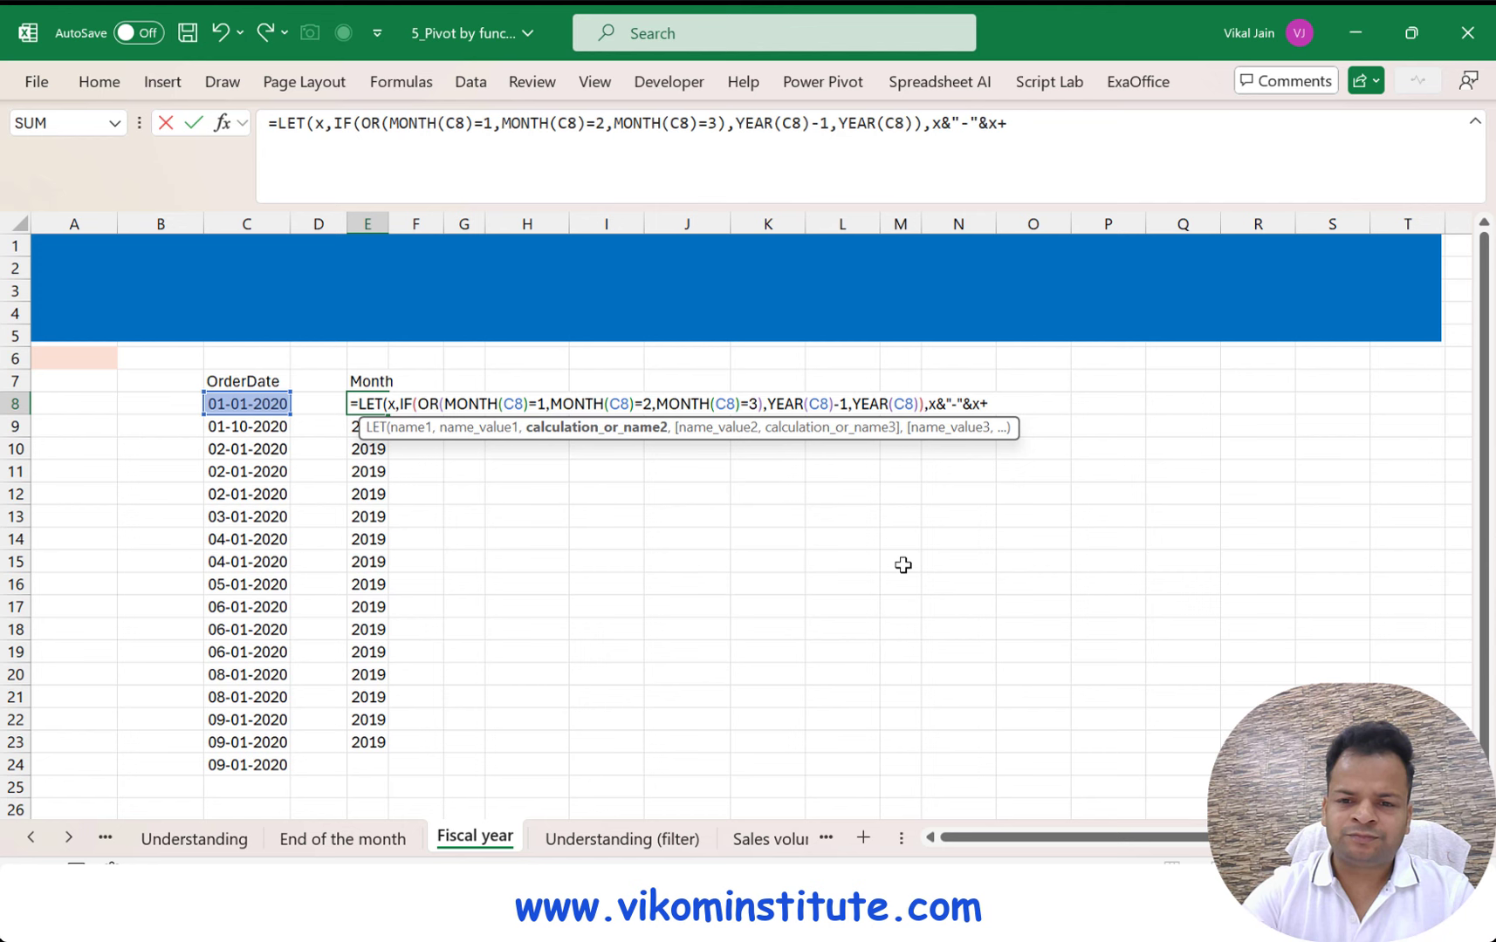
pyautogui.write('1')
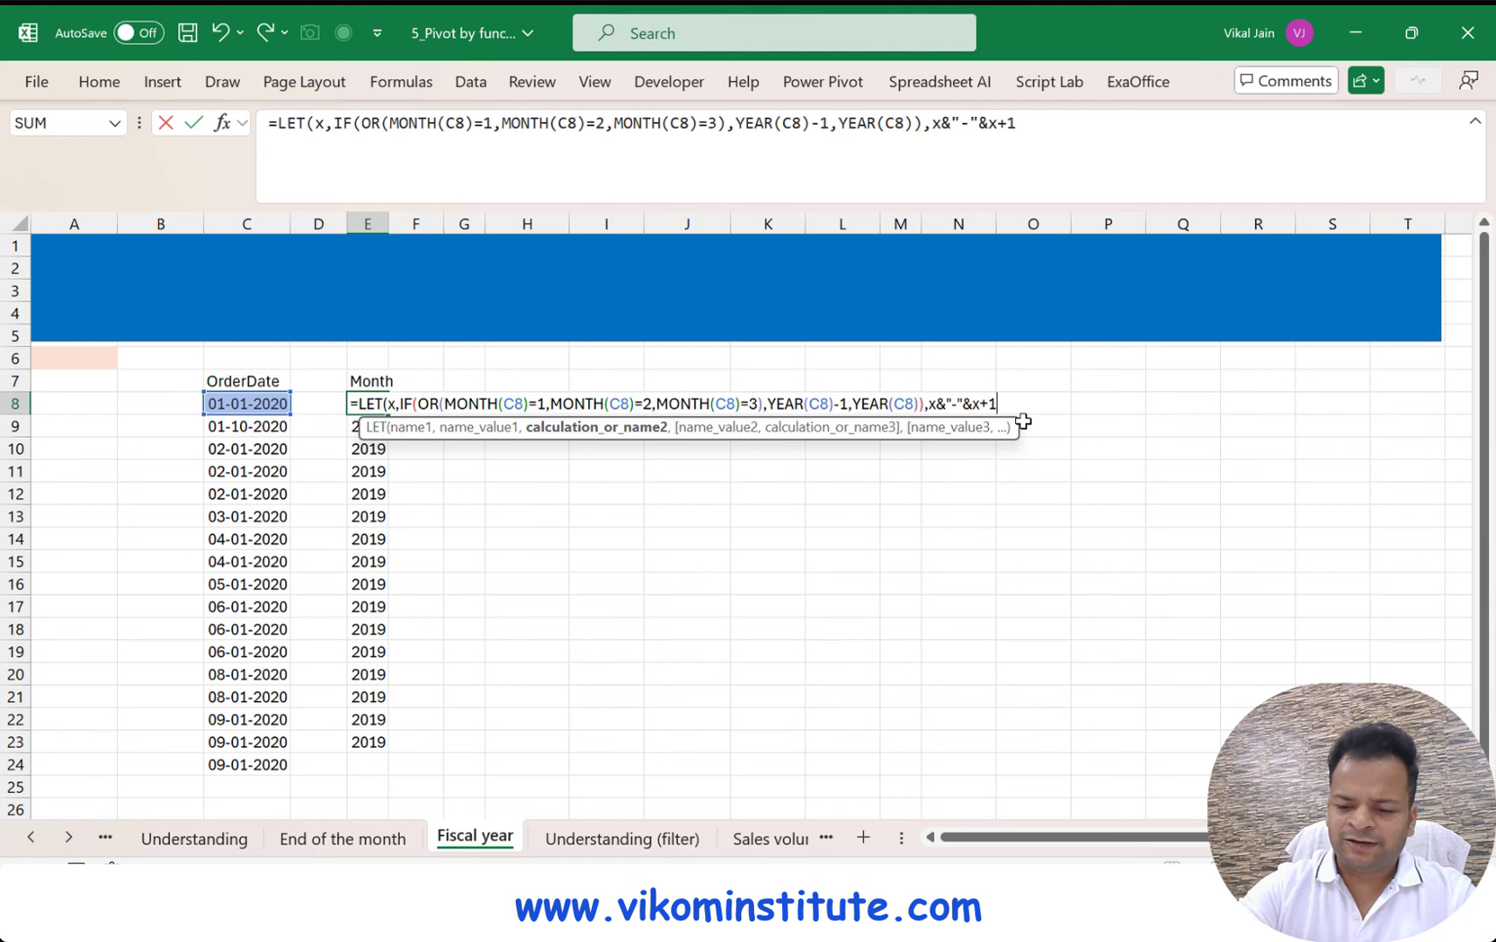
pyautogui.write(')')
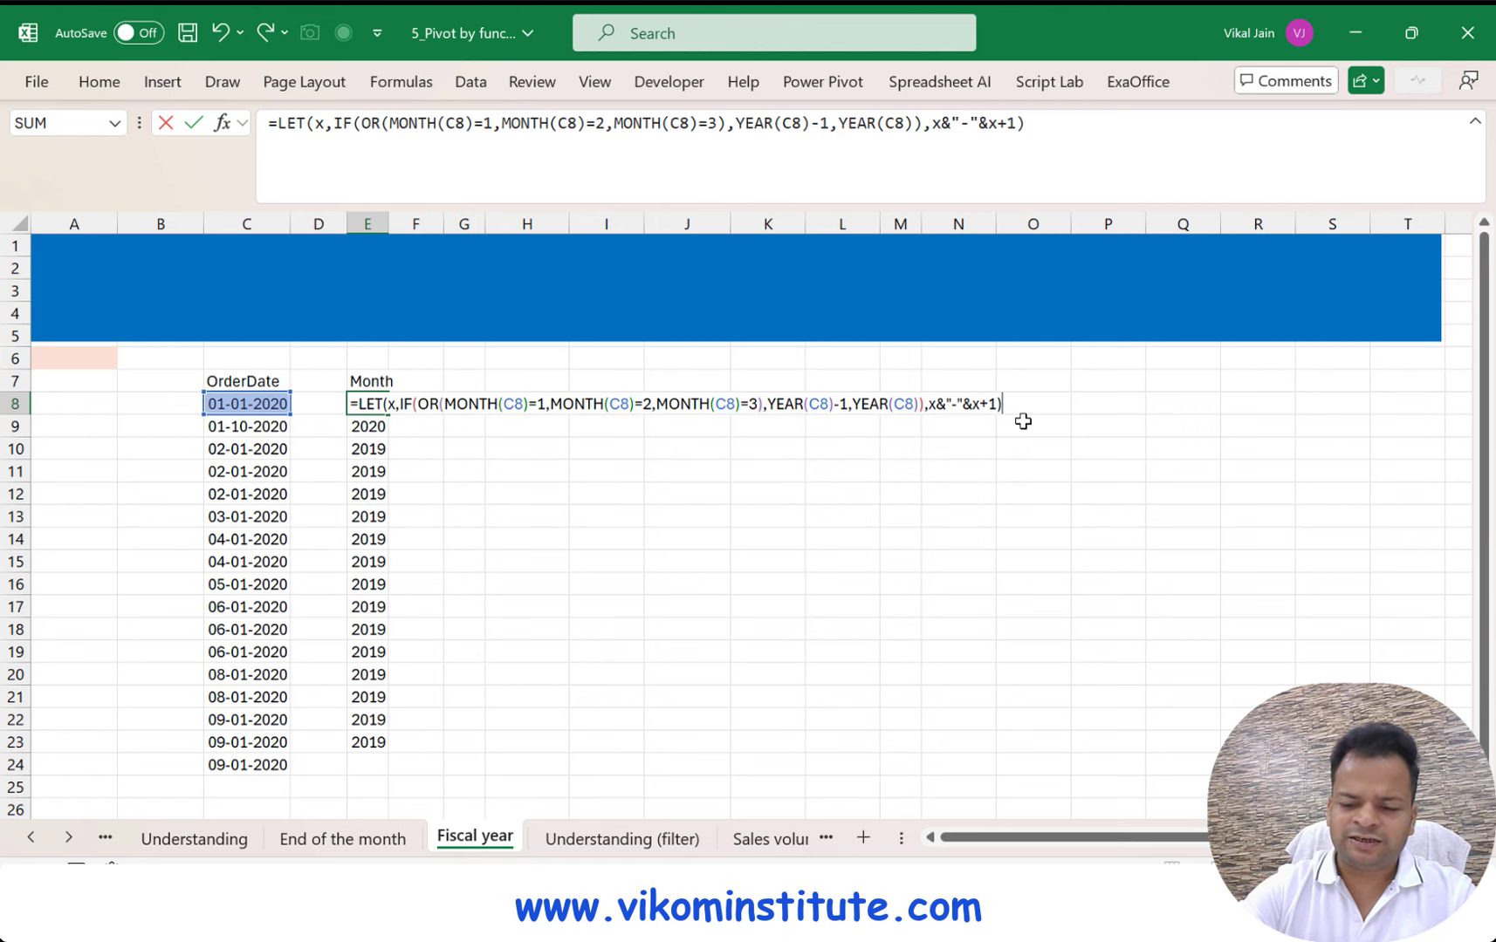
pyautogui.press('Return')
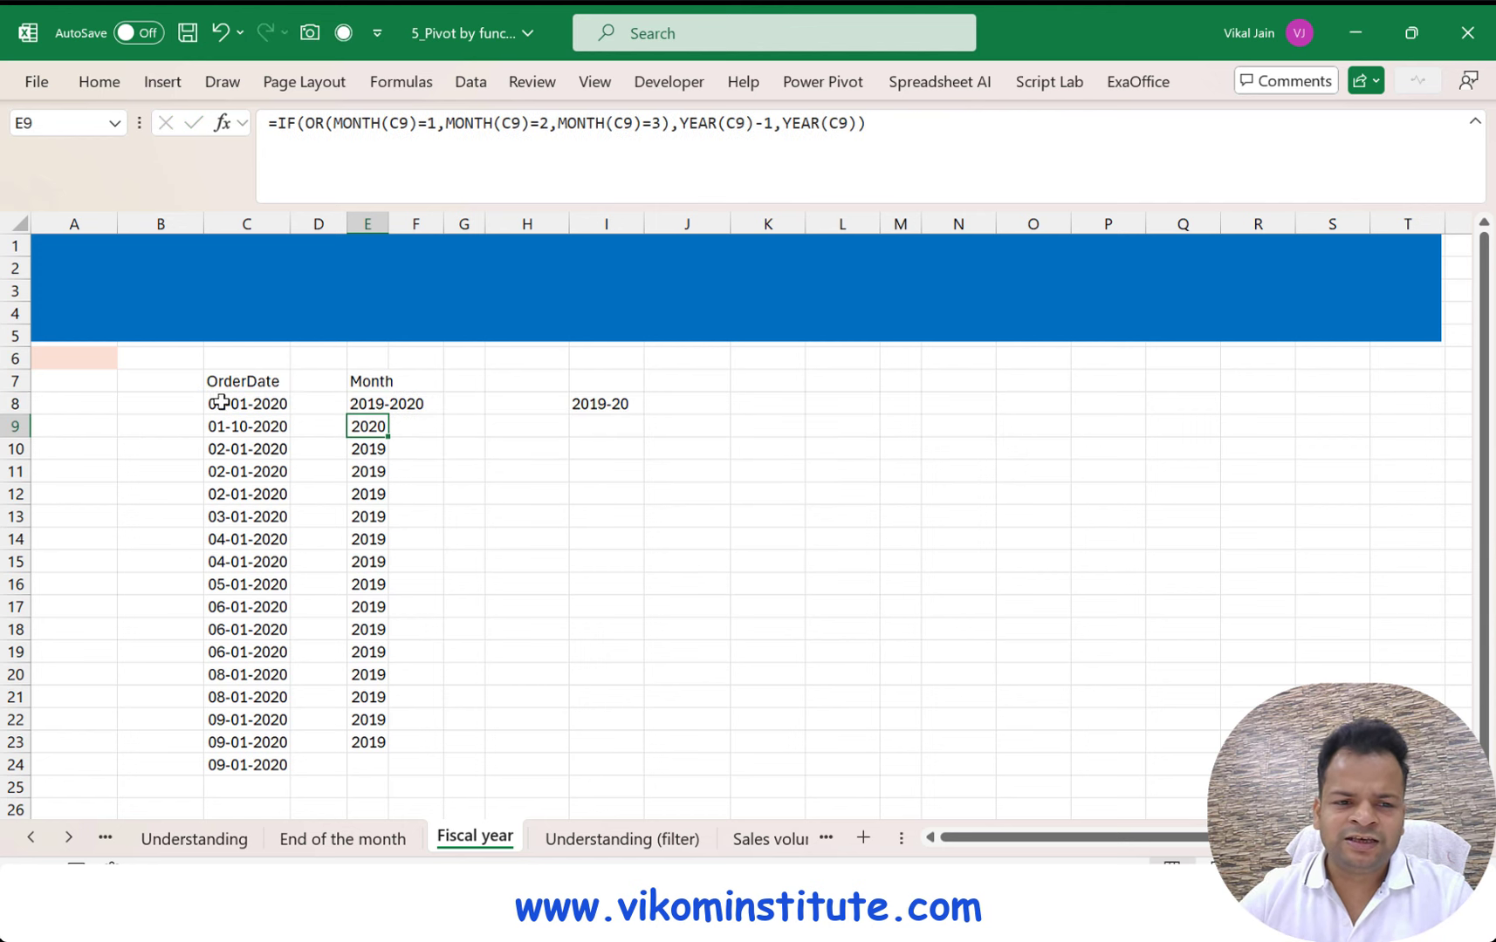
# Fill the LET fiscal year formula from E8 down to E23
pyautogui.click(266, 402)
pyautogui.click(373, 403)
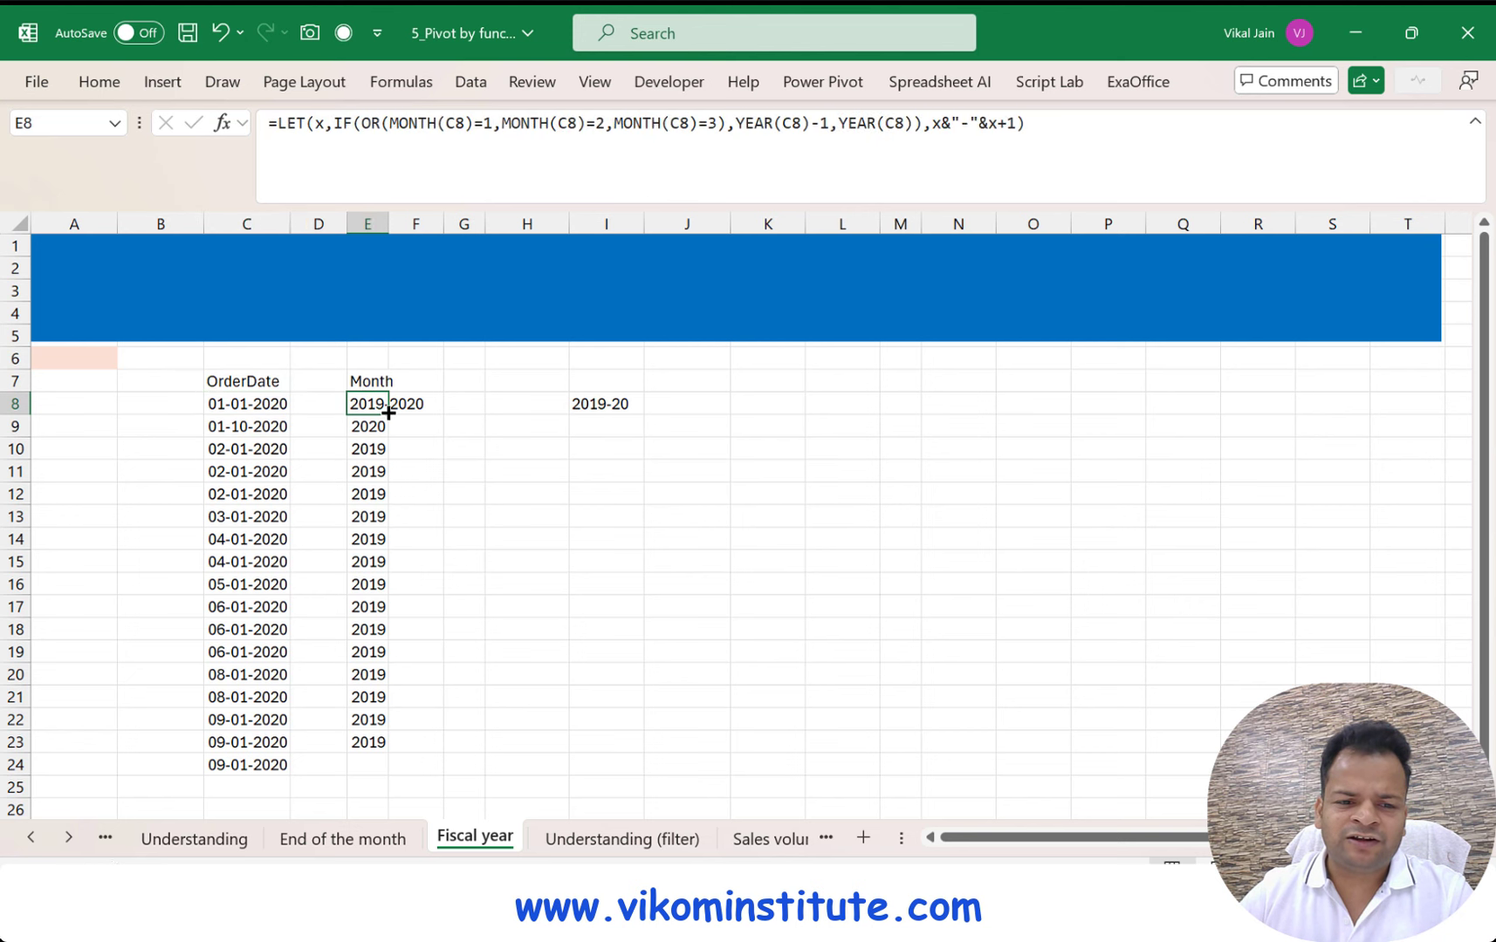
pyautogui.doubleClick(388, 412)
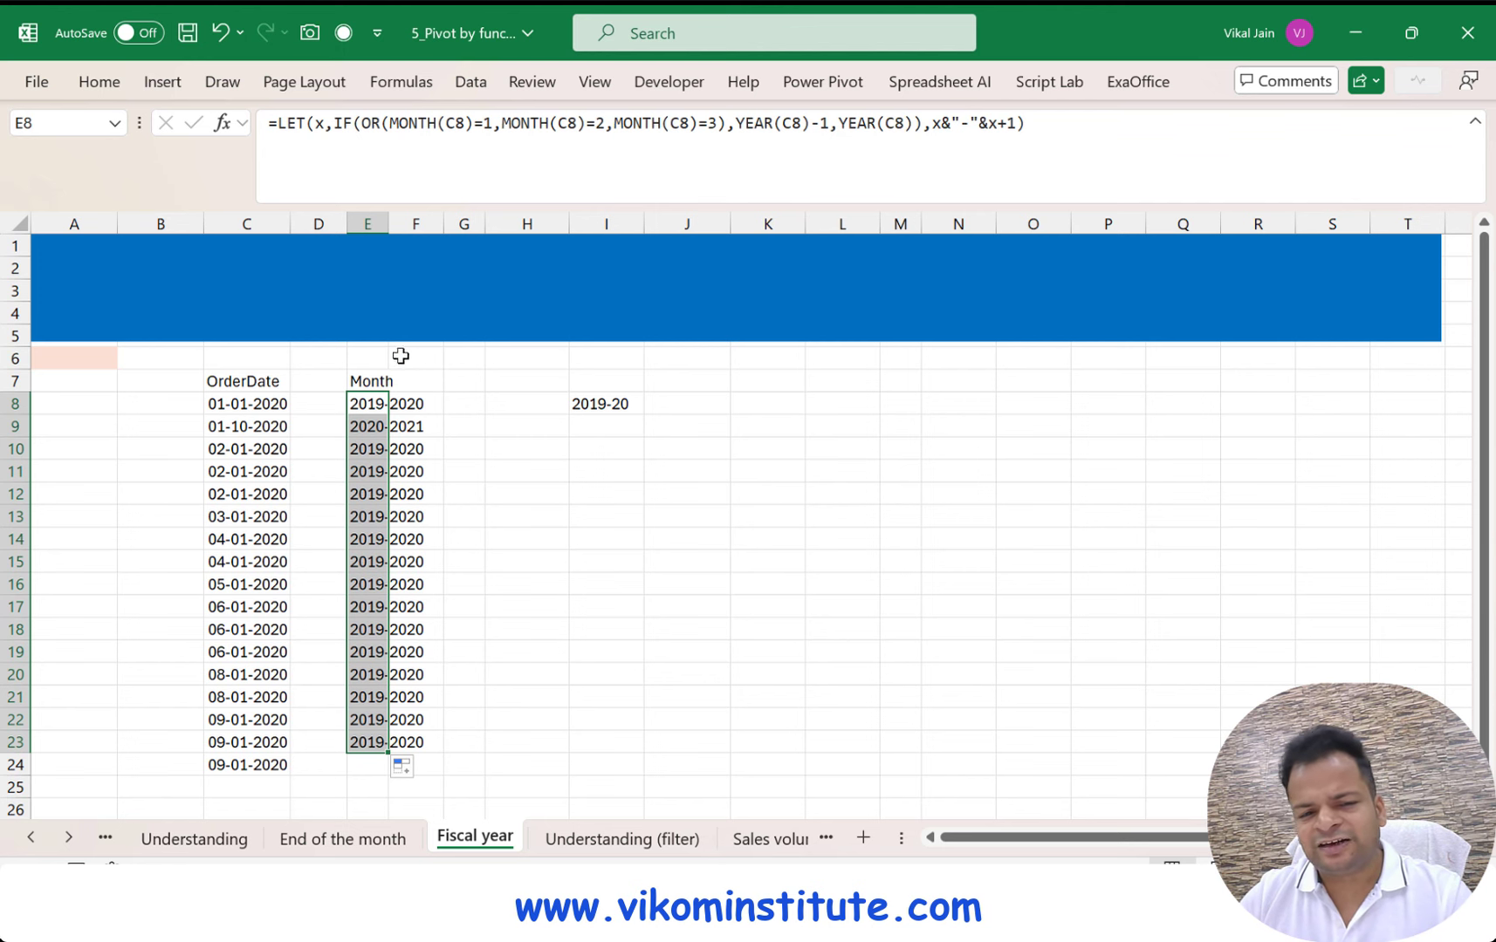
pyautogui.click(371, 402)
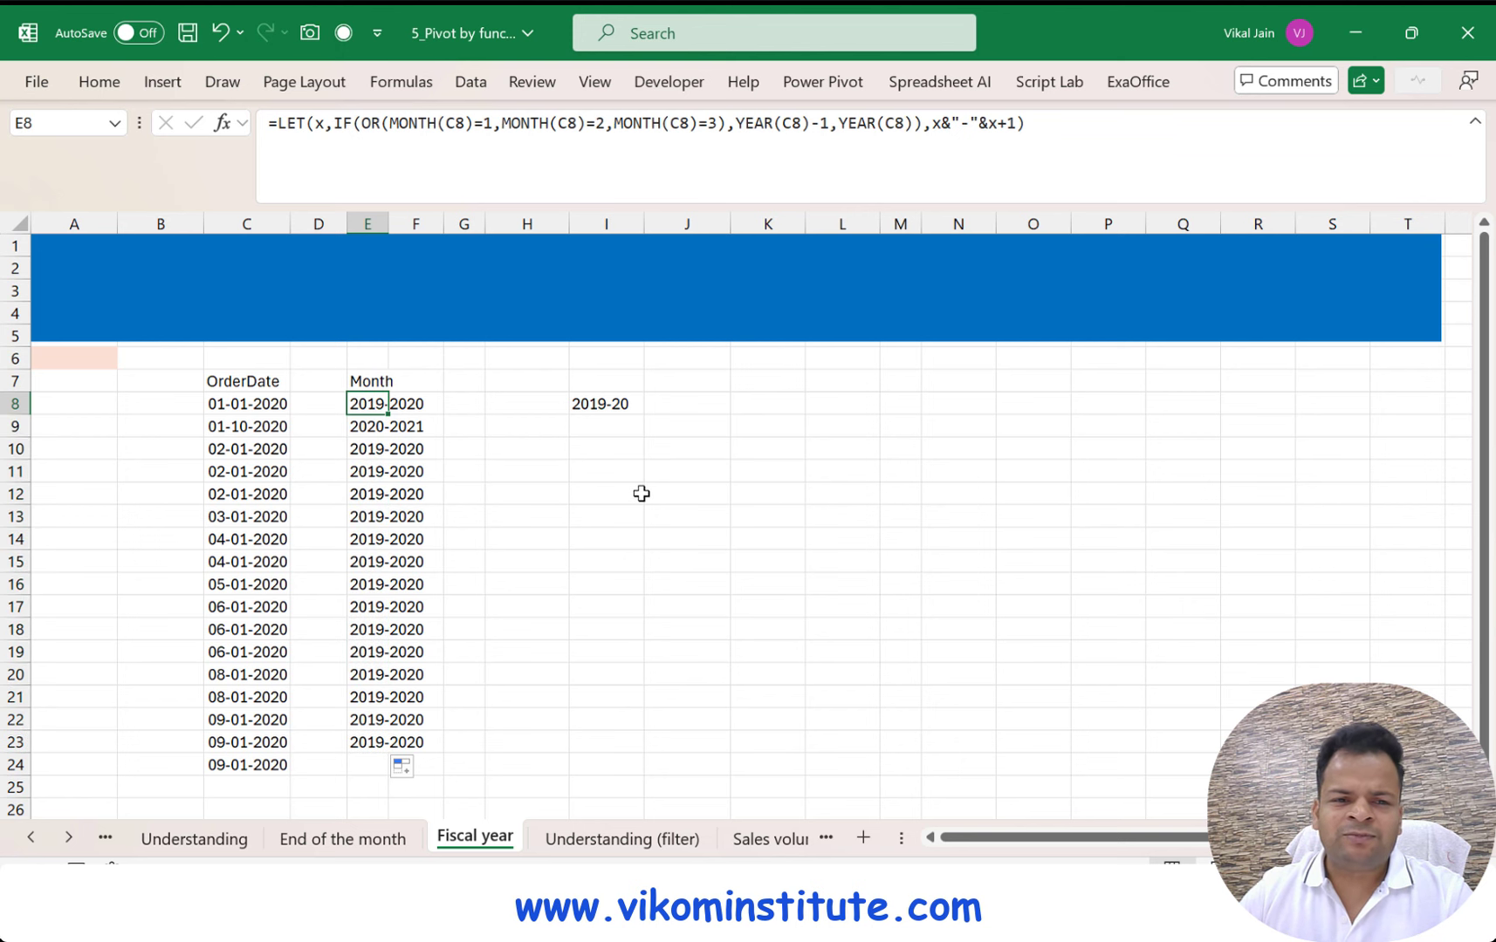
pyautogui.press('F2')
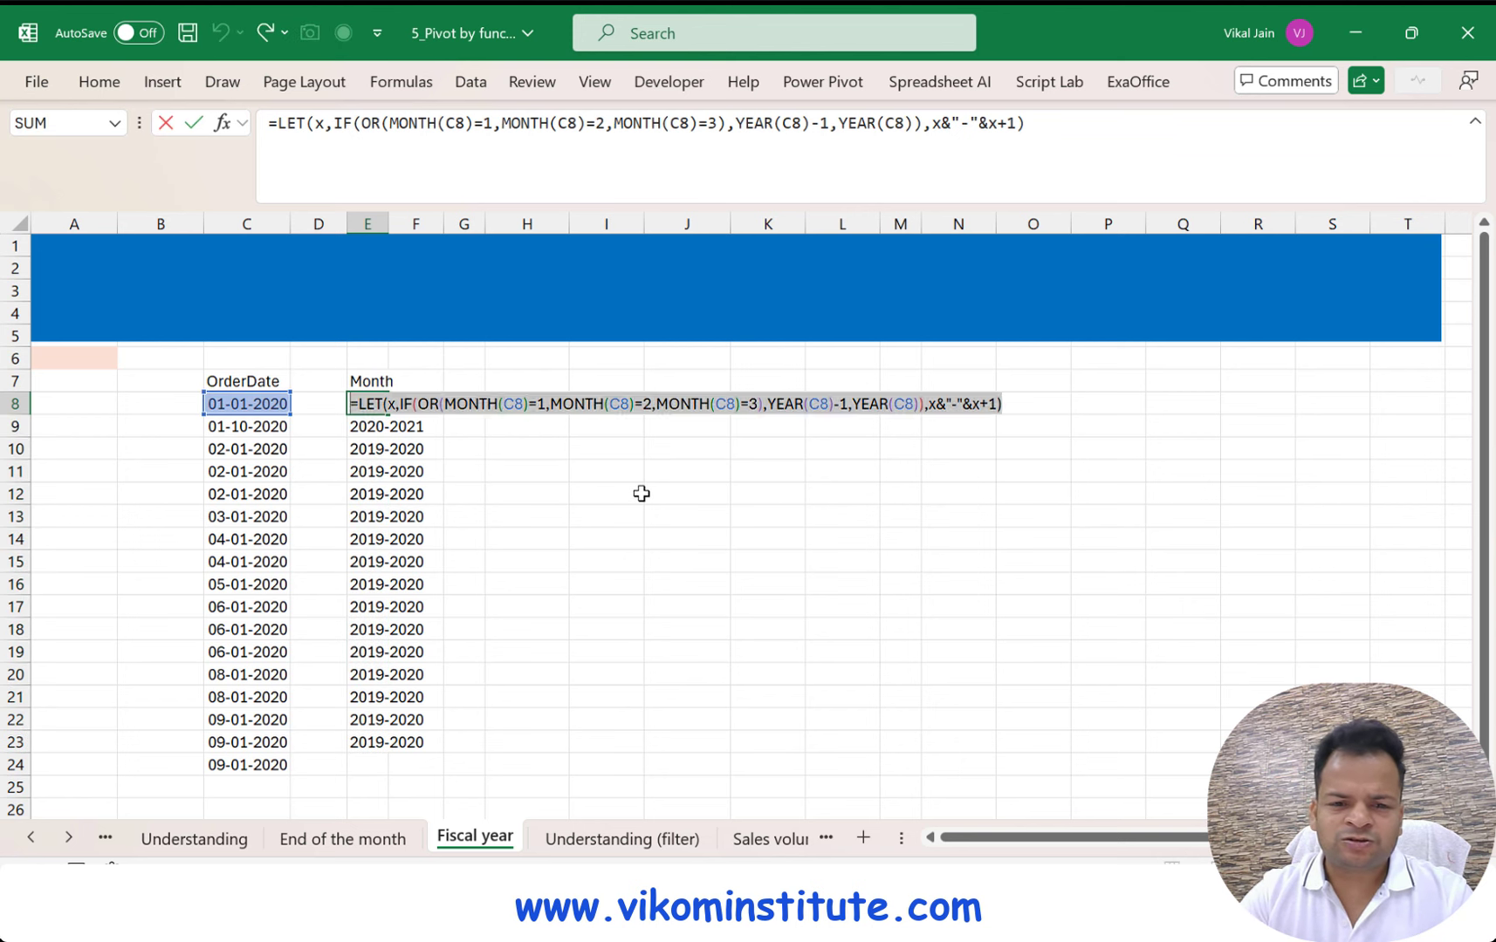
pyautogui.press('Escape')
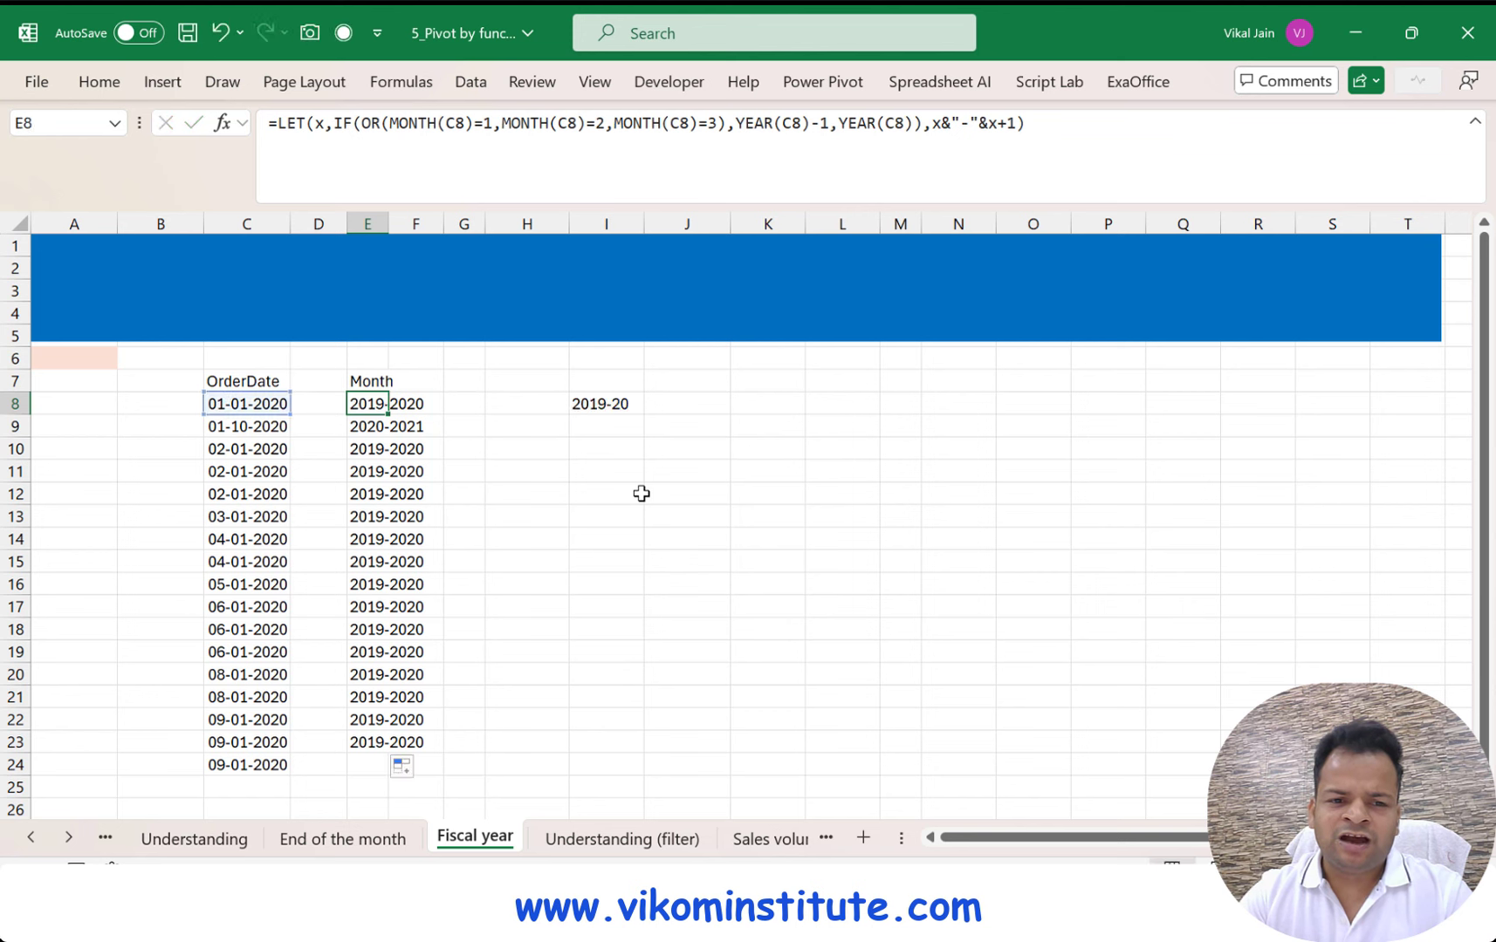
pyautogui.hotkey('ctrl', 'shift', 'Down')
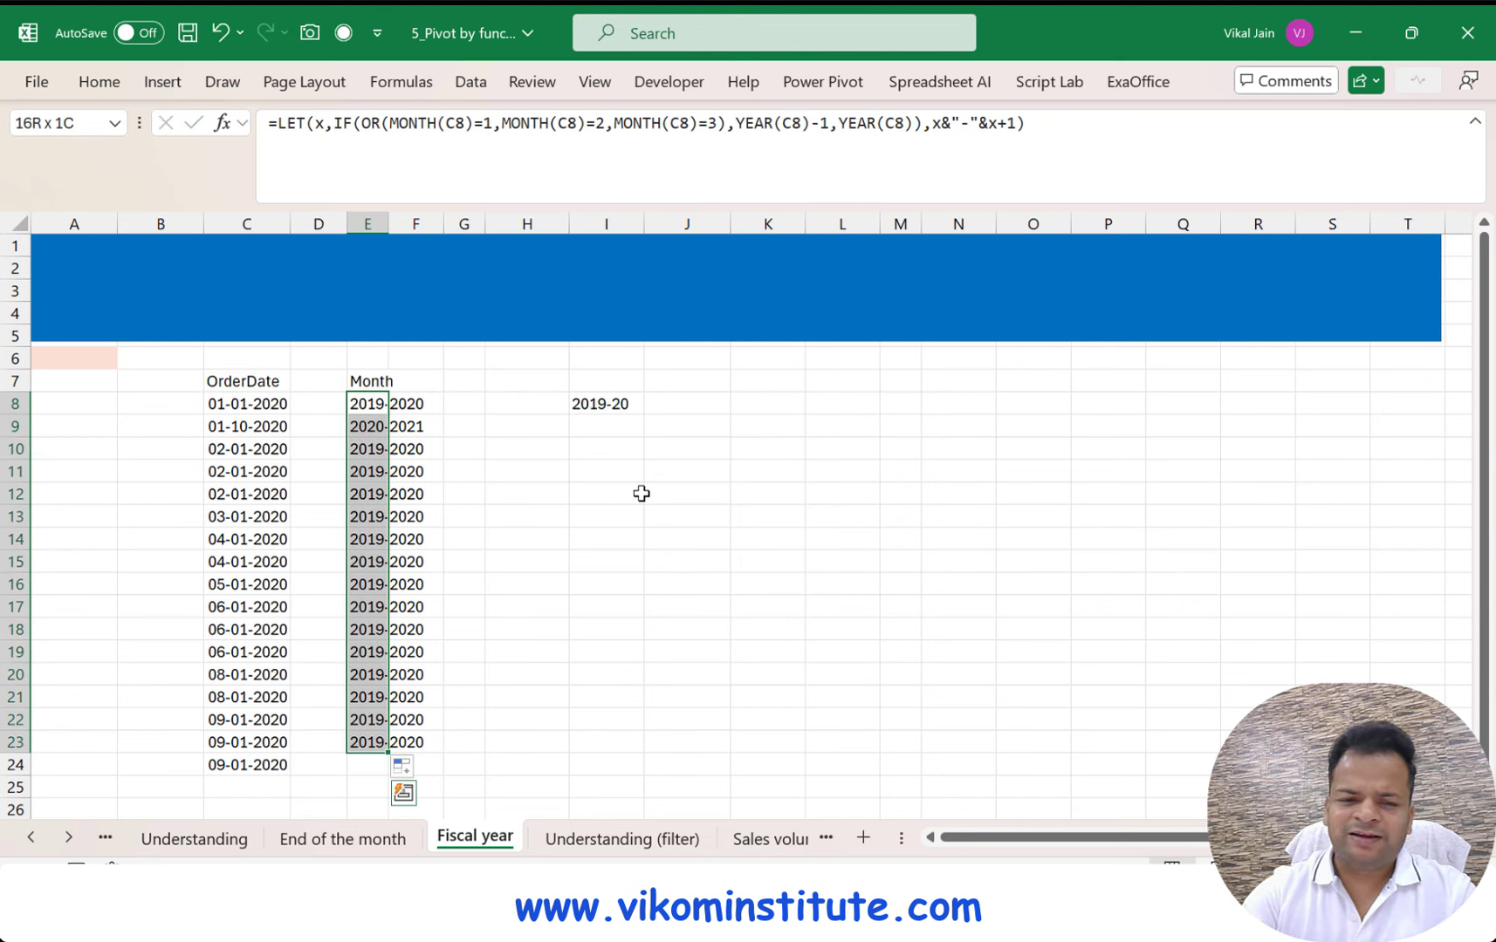
pyautogui.press('Left')
pyautogui.press('Left')
pyautogui.press('Up')
pyautogui.press('Up')
pyautogui.press('Left')
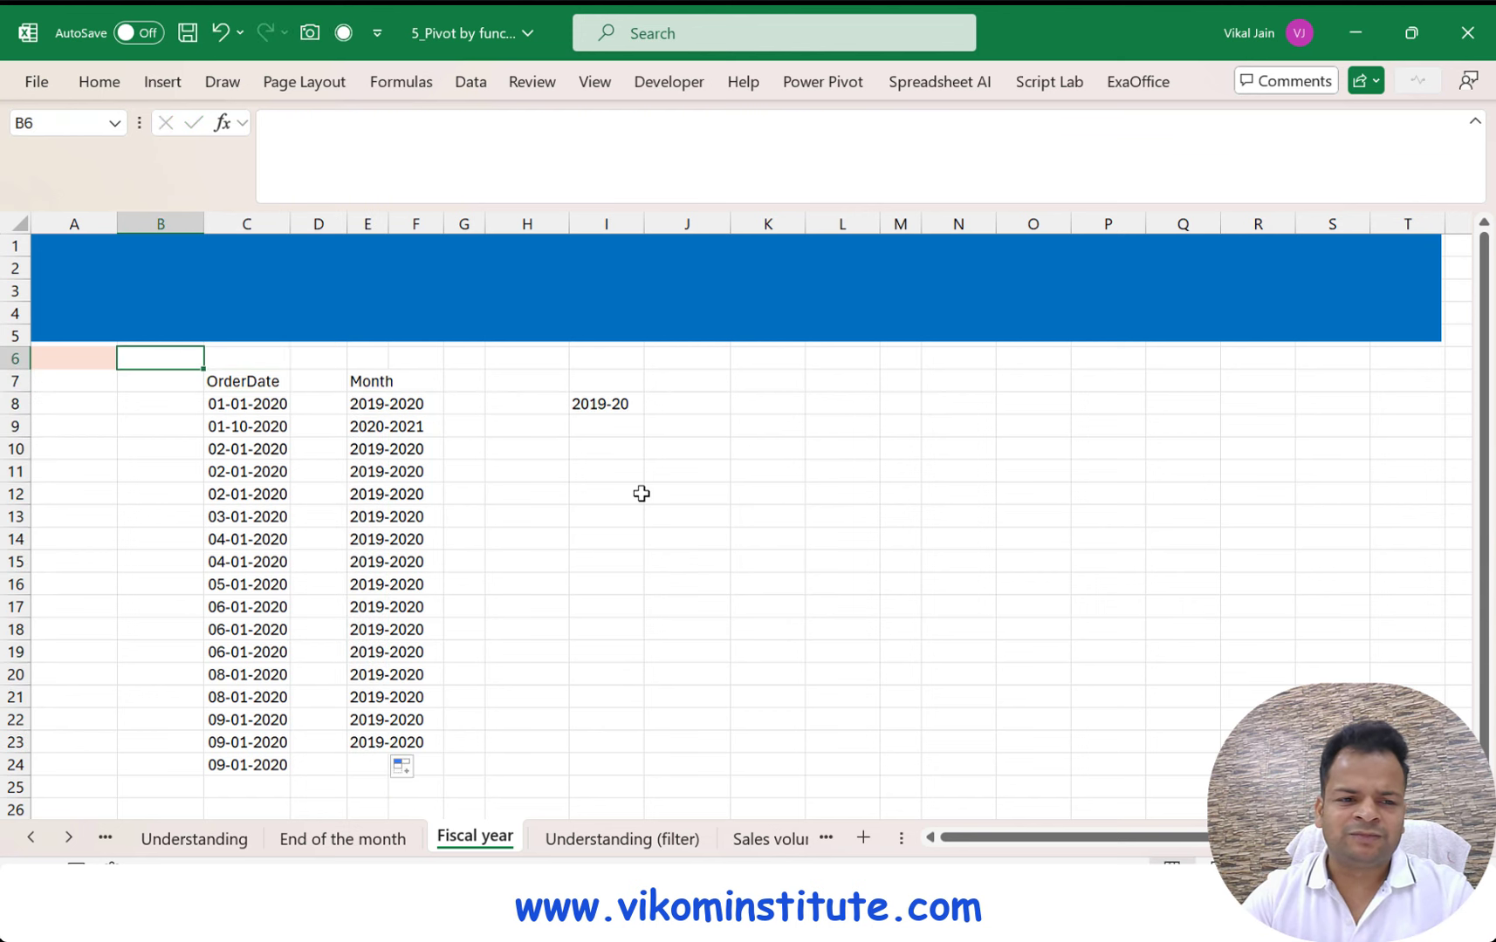
pyautogui.press('Left')
pyautogui.press('Right')
pyautogui.press('Right')
pyautogui.press('Right')
pyautogui.press('Right')
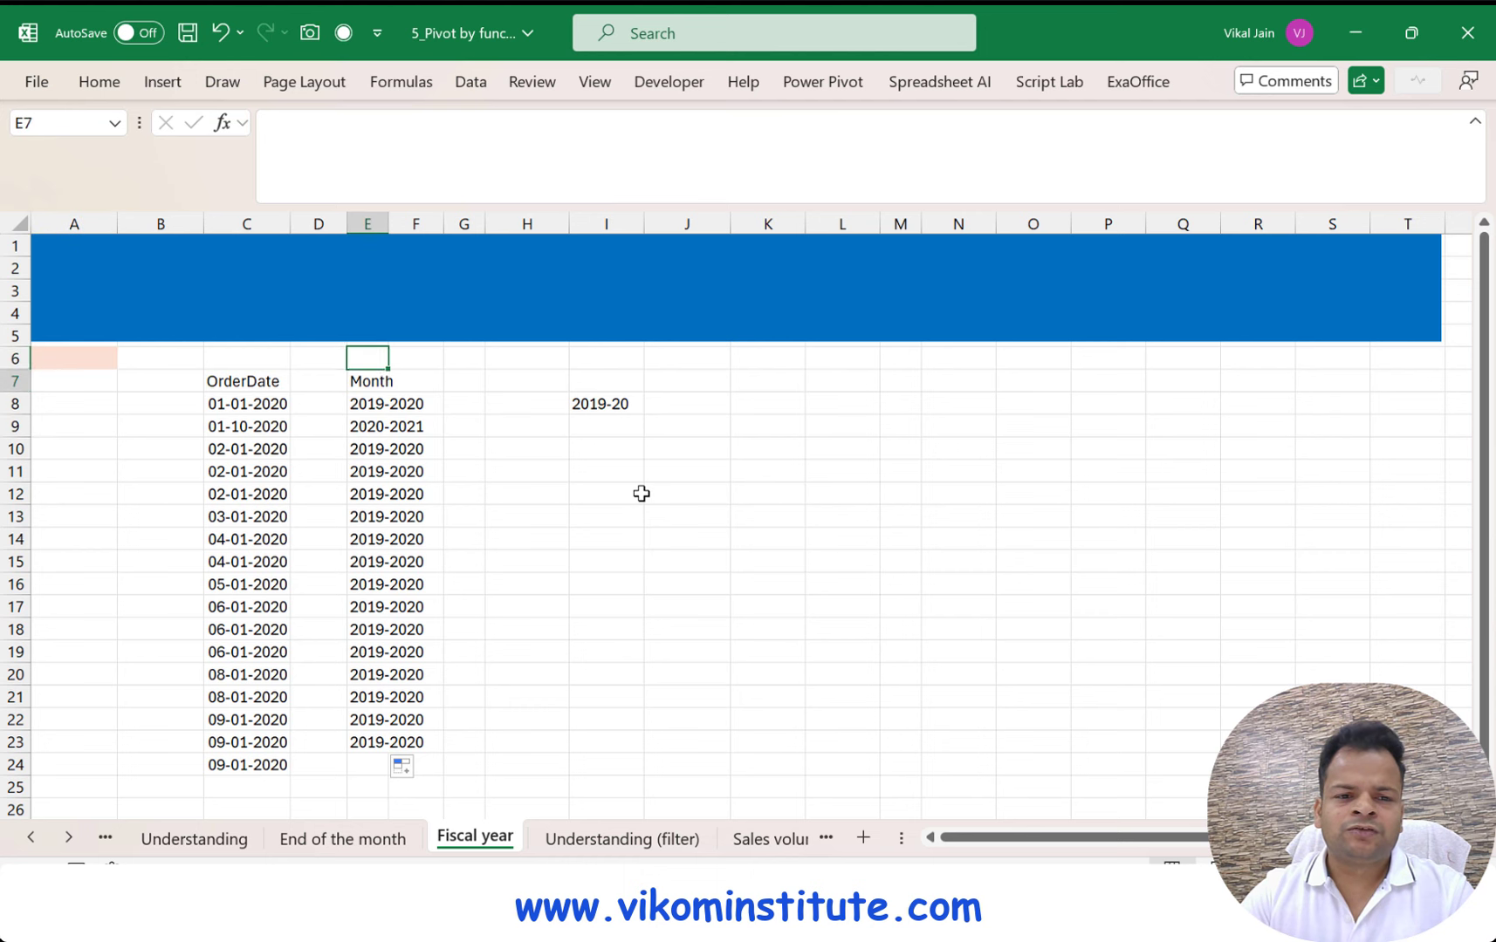
pyautogui.press('Down')
pyautogui.press('Down')
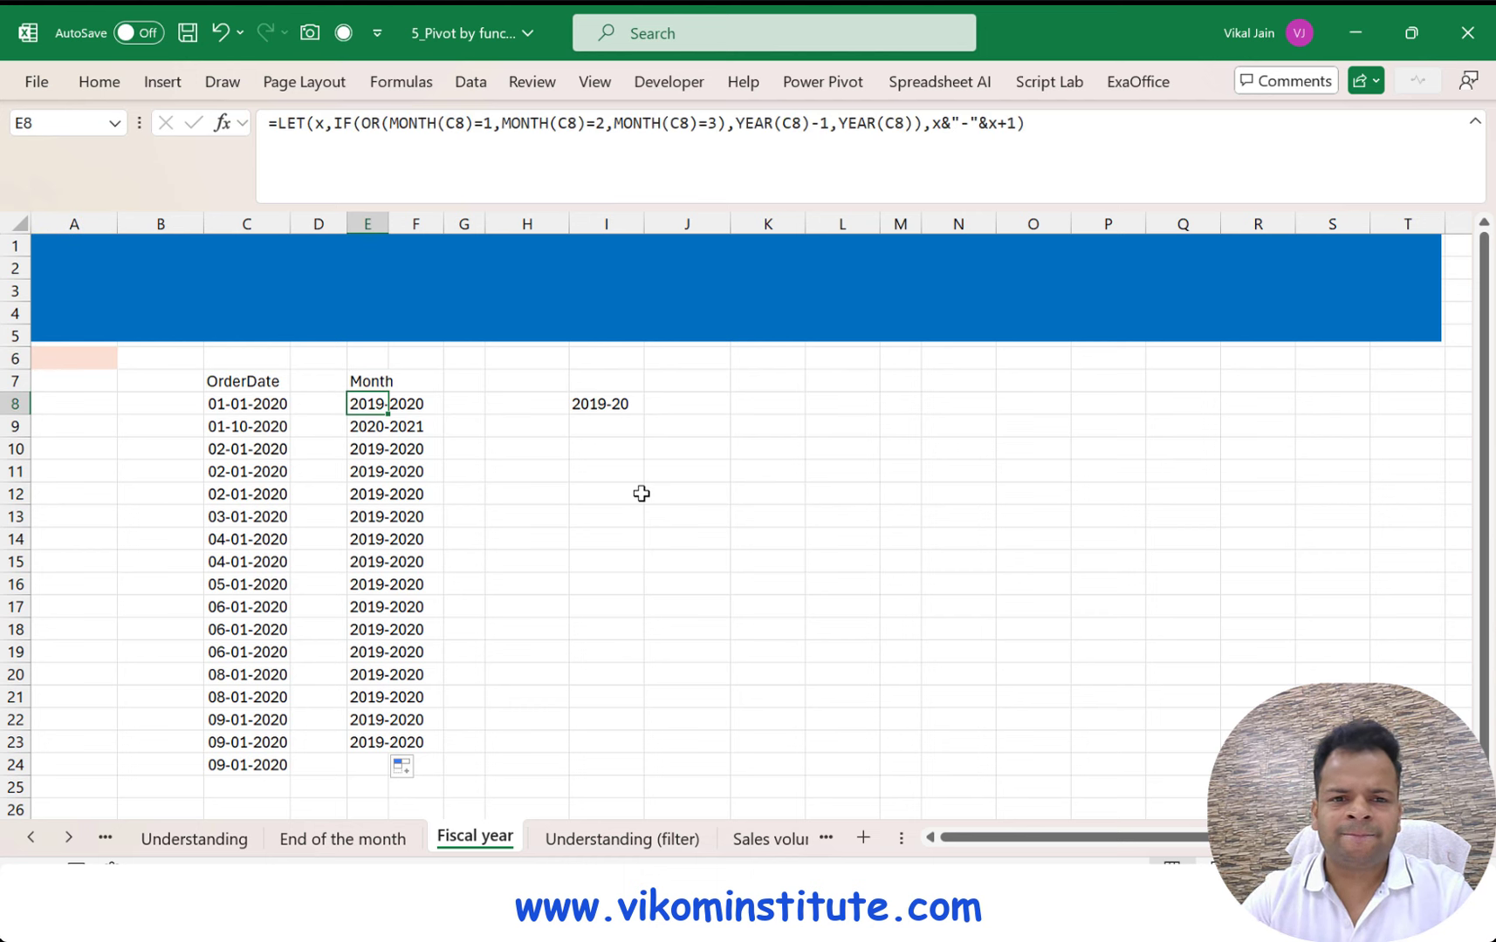
# Copy the LET expression from the formula in E8 and go to cell A6
pyautogui.press('F2')
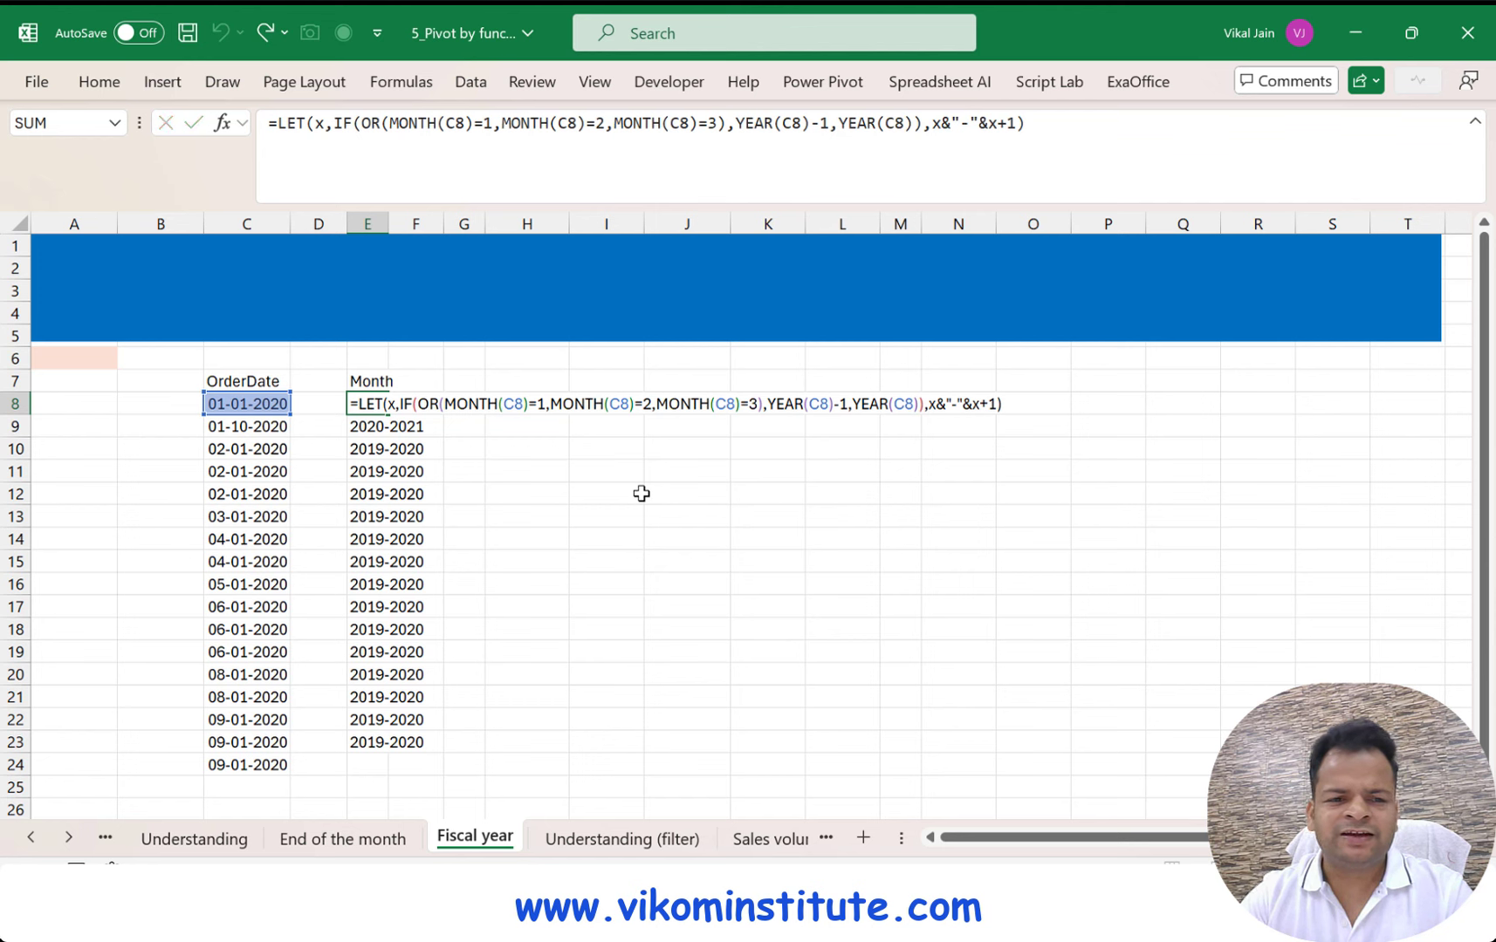
pyautogui.press('Escape')
pyautogui.press('Up')
pyautogui.press('Left')
pyautogui.press('Left')
pyautogui.press('Left')
pyautogui.press('Left')
pyautogui.press('Up')
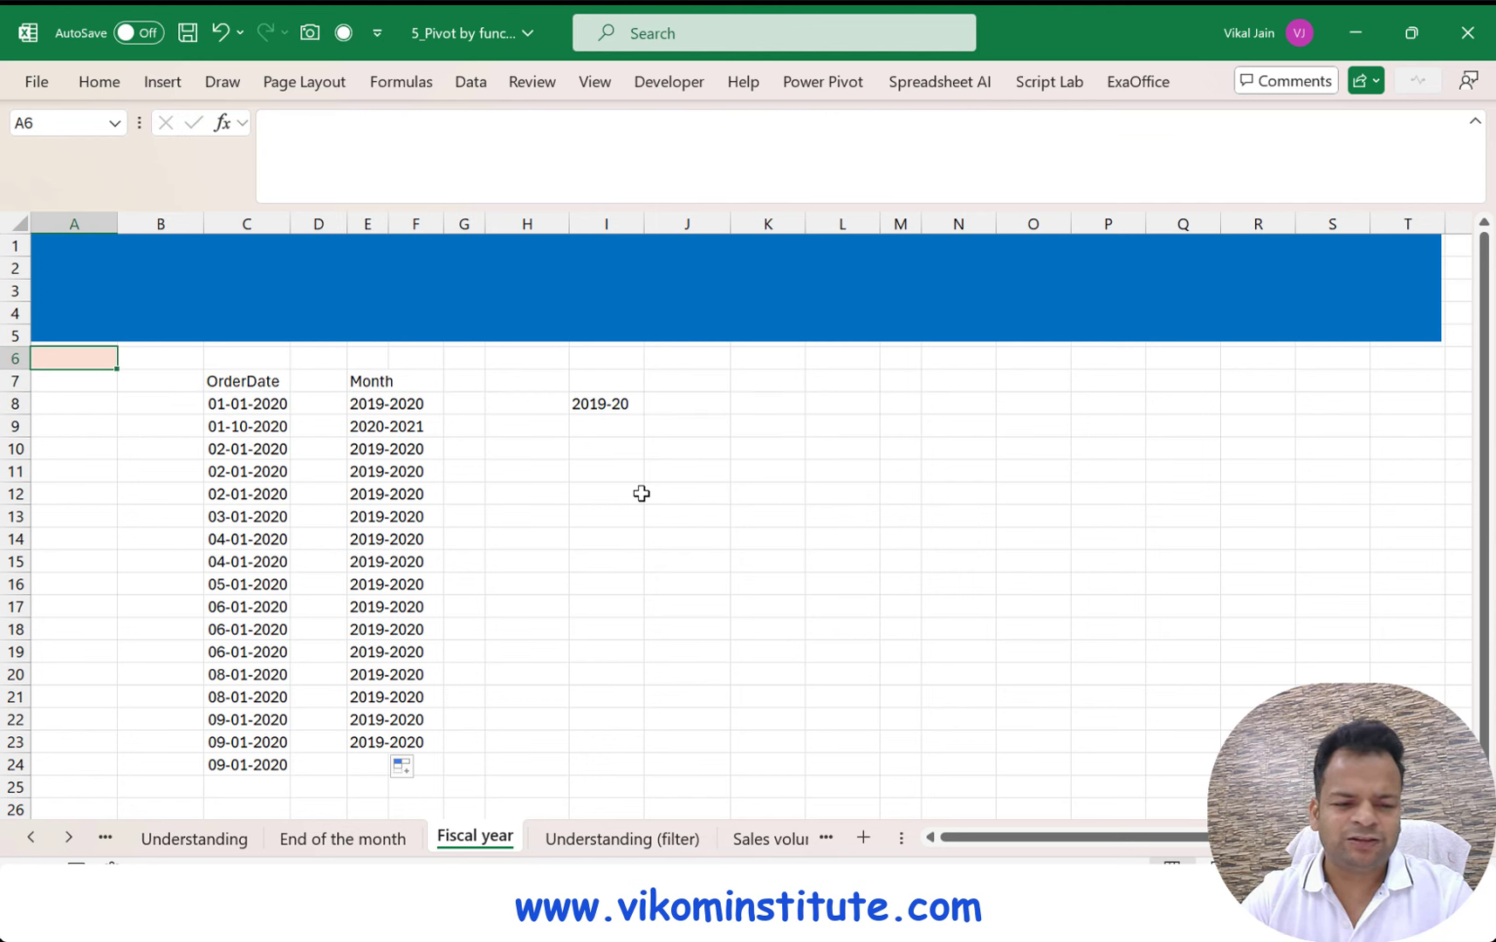
pyautogui.hotkey('ctrl', 'pageup')
pyautogui.hotkey('ctrl', 'pageup')
pyautogui.hotkey('ctrl', 'pageup')
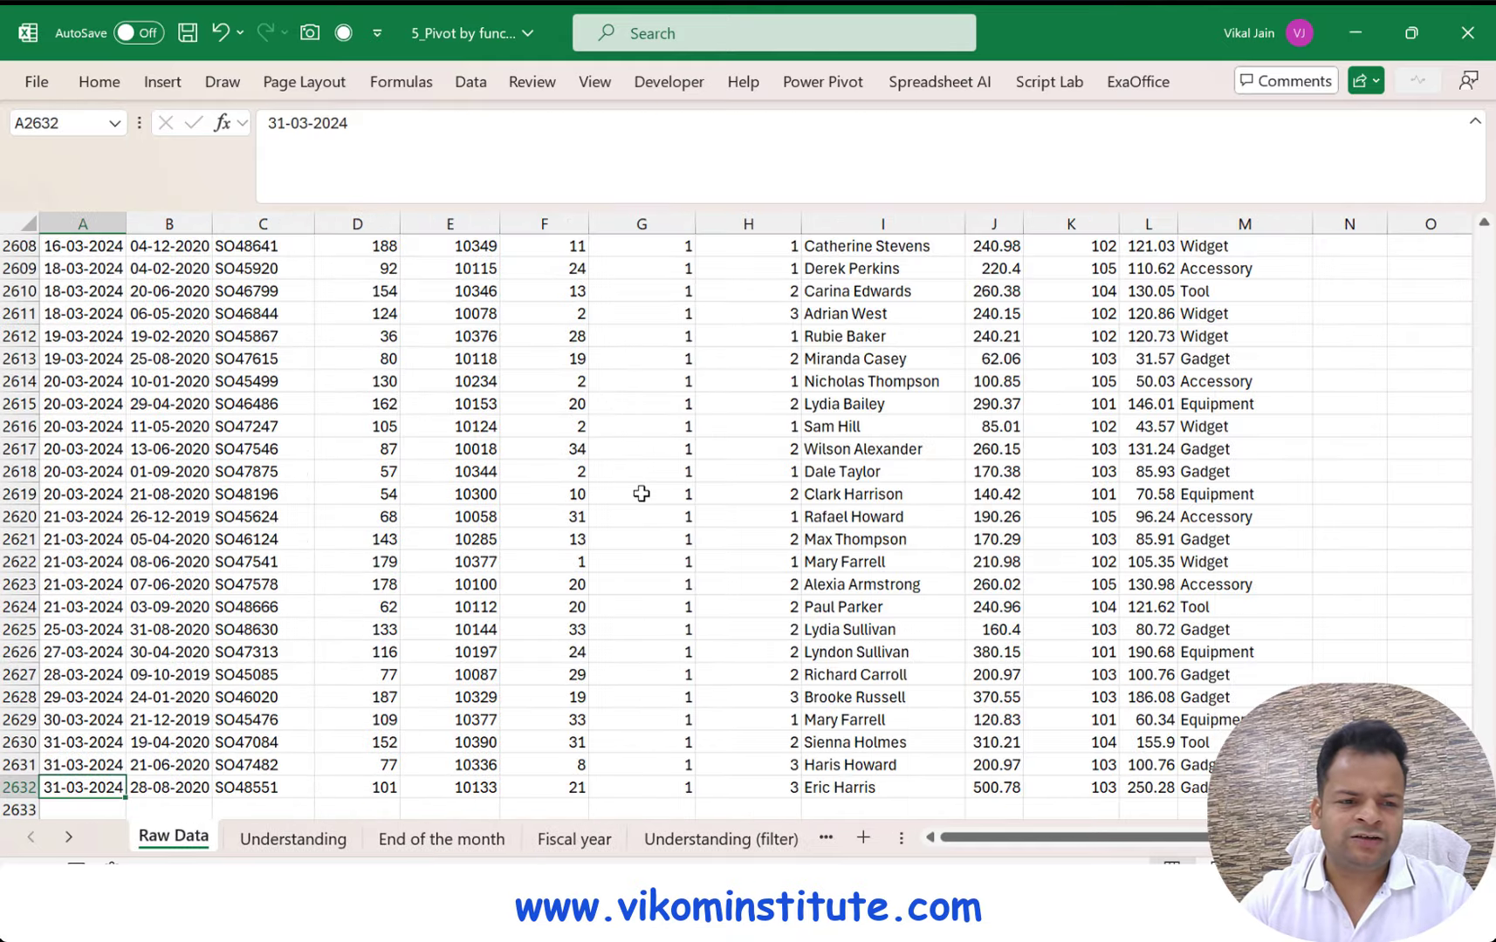
pyautogui.hotkey('ctrl', 'pagedown')
pyautogui.hotkey('ctrl', 'pagedown')
pyautogui.hotkey('ctrl', 'pagedown')
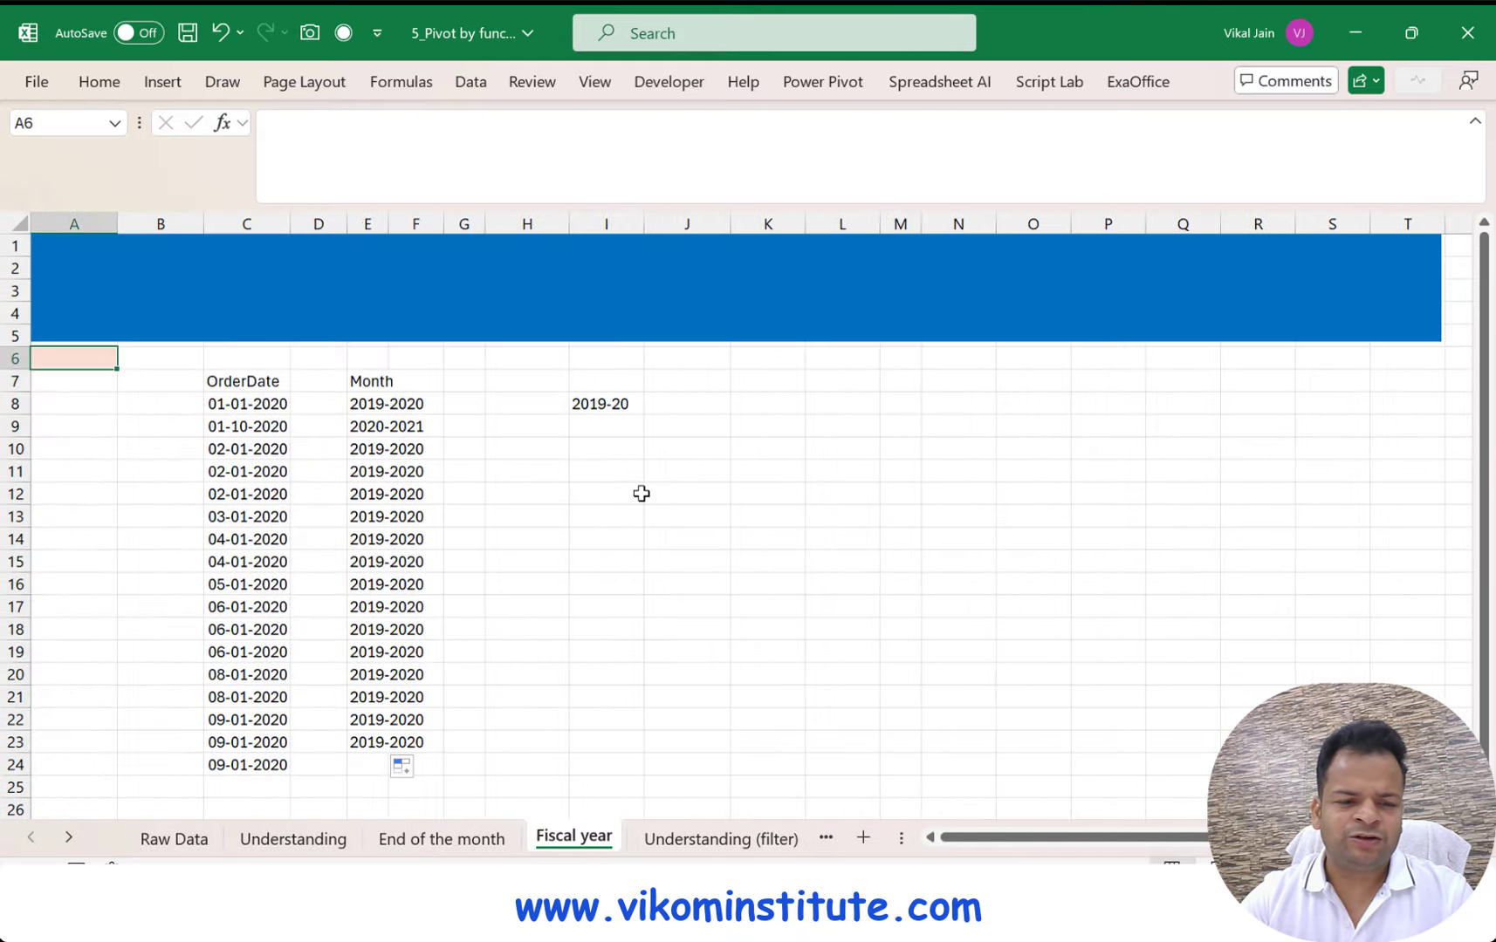
# Start a PIVOTBY formula in A6 on the Fiscal year sheet with the copied LET expression as its row fields
pyautogui.write('=')
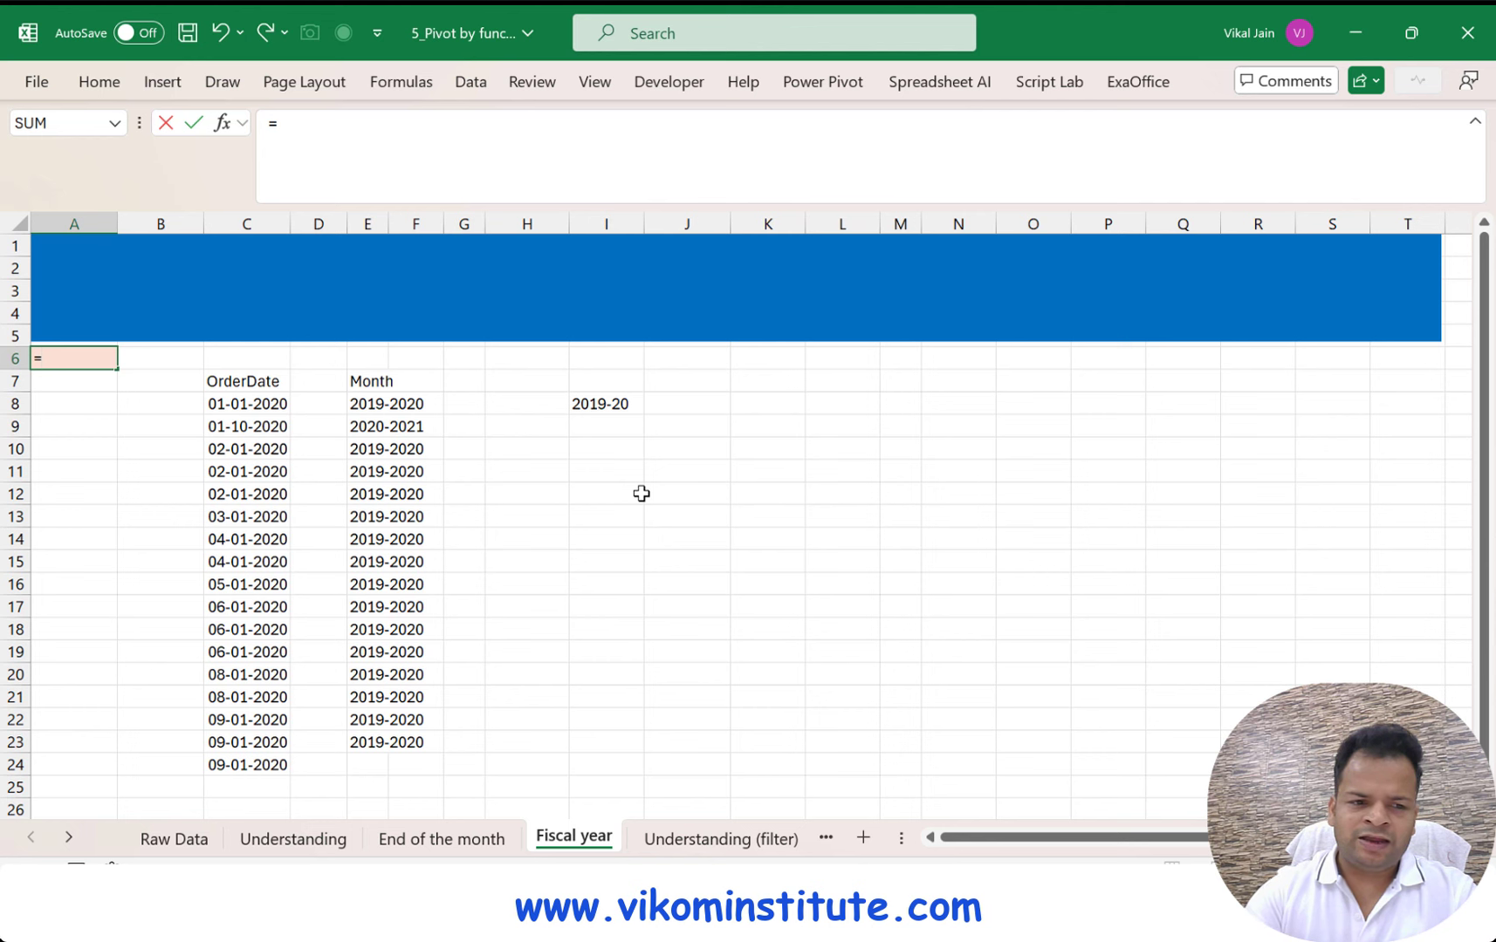
pyautogui.write('pu')
pyautogui.press('BackSpace')
pyautogui.write('ivo')
pyautogui.press('Tab')
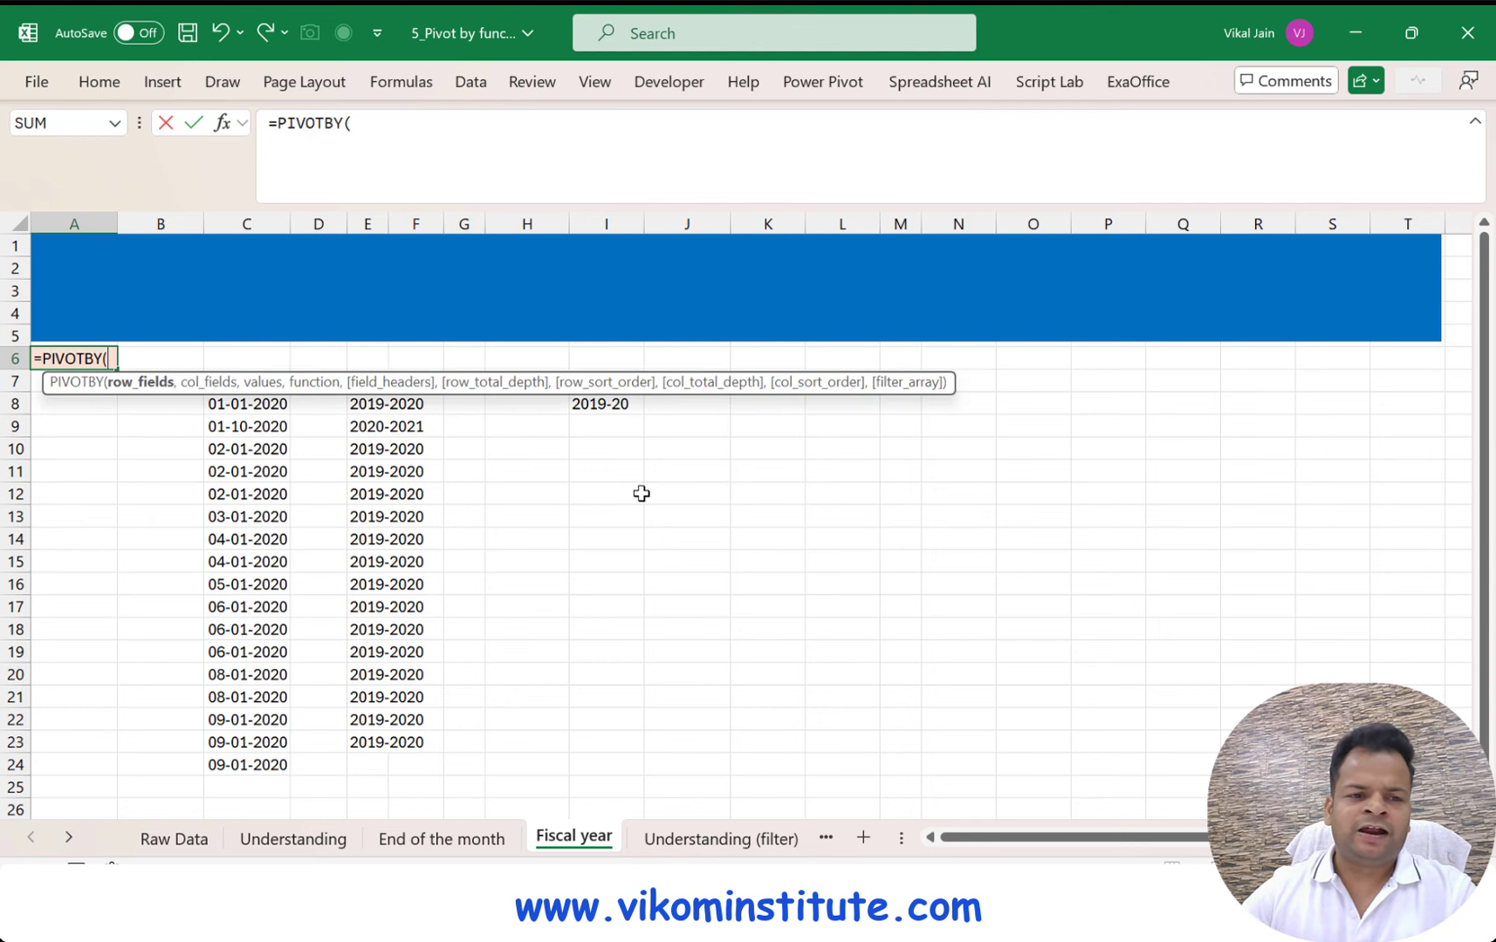
pyautogui.write('LET(x,IF(OR(MONTH(C8)=1,MONTH(C8)=2,MONTH(C8)=3),YEAR(C8)-1,YEAR(C8)),x&"-"&x+1)')
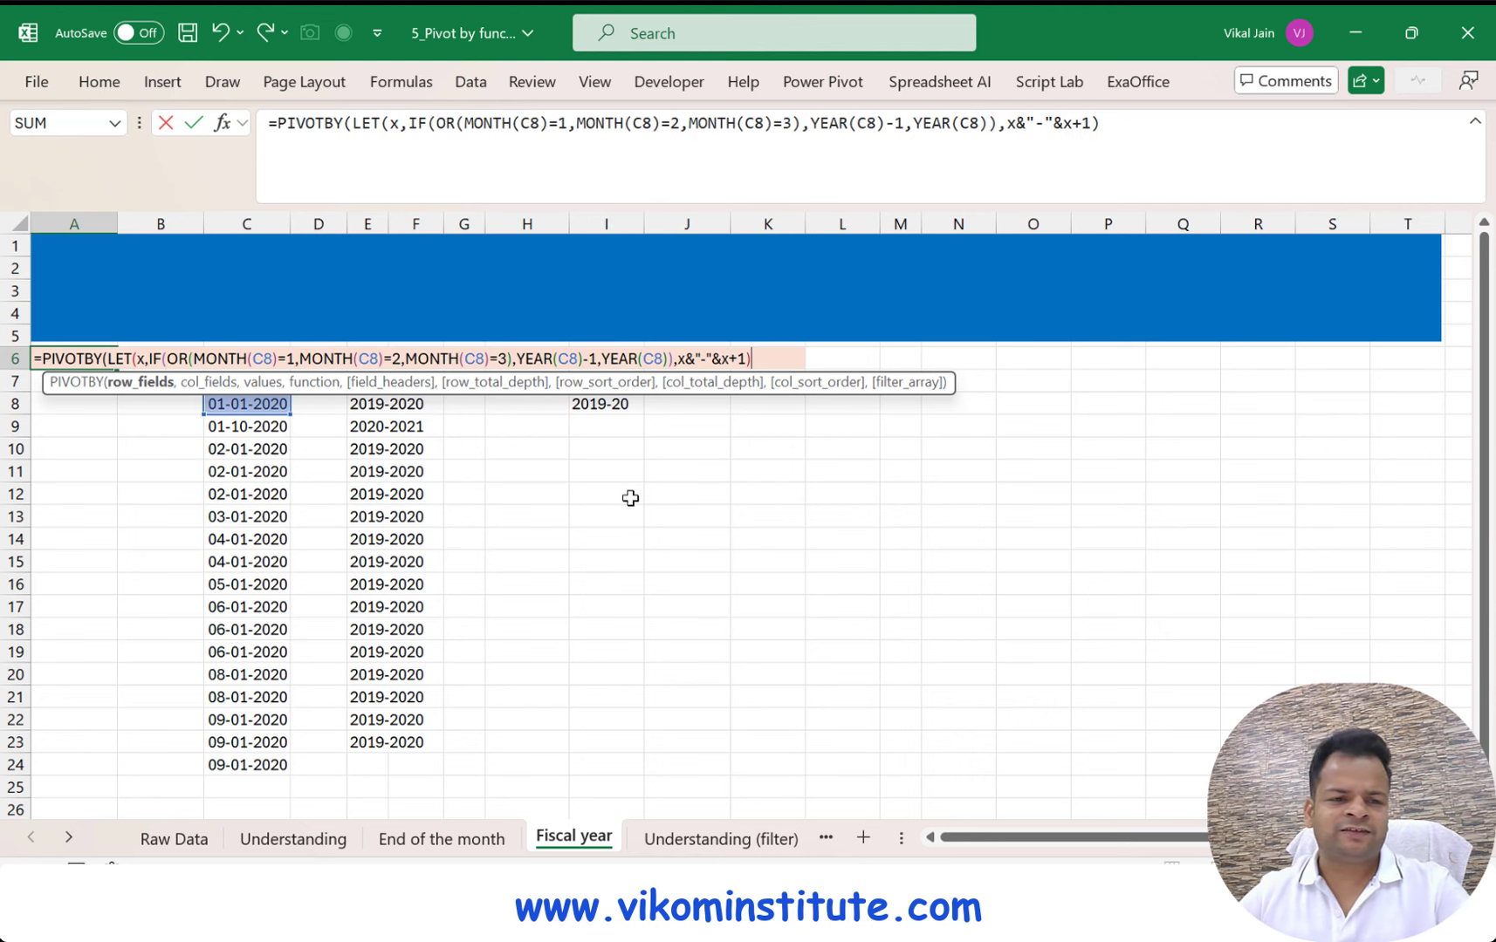
# Replace the C8 reference in the first MONTH function with the order dates 'Raw Data'!A3:A2632
pyautogui.doubleClick(271, 362)
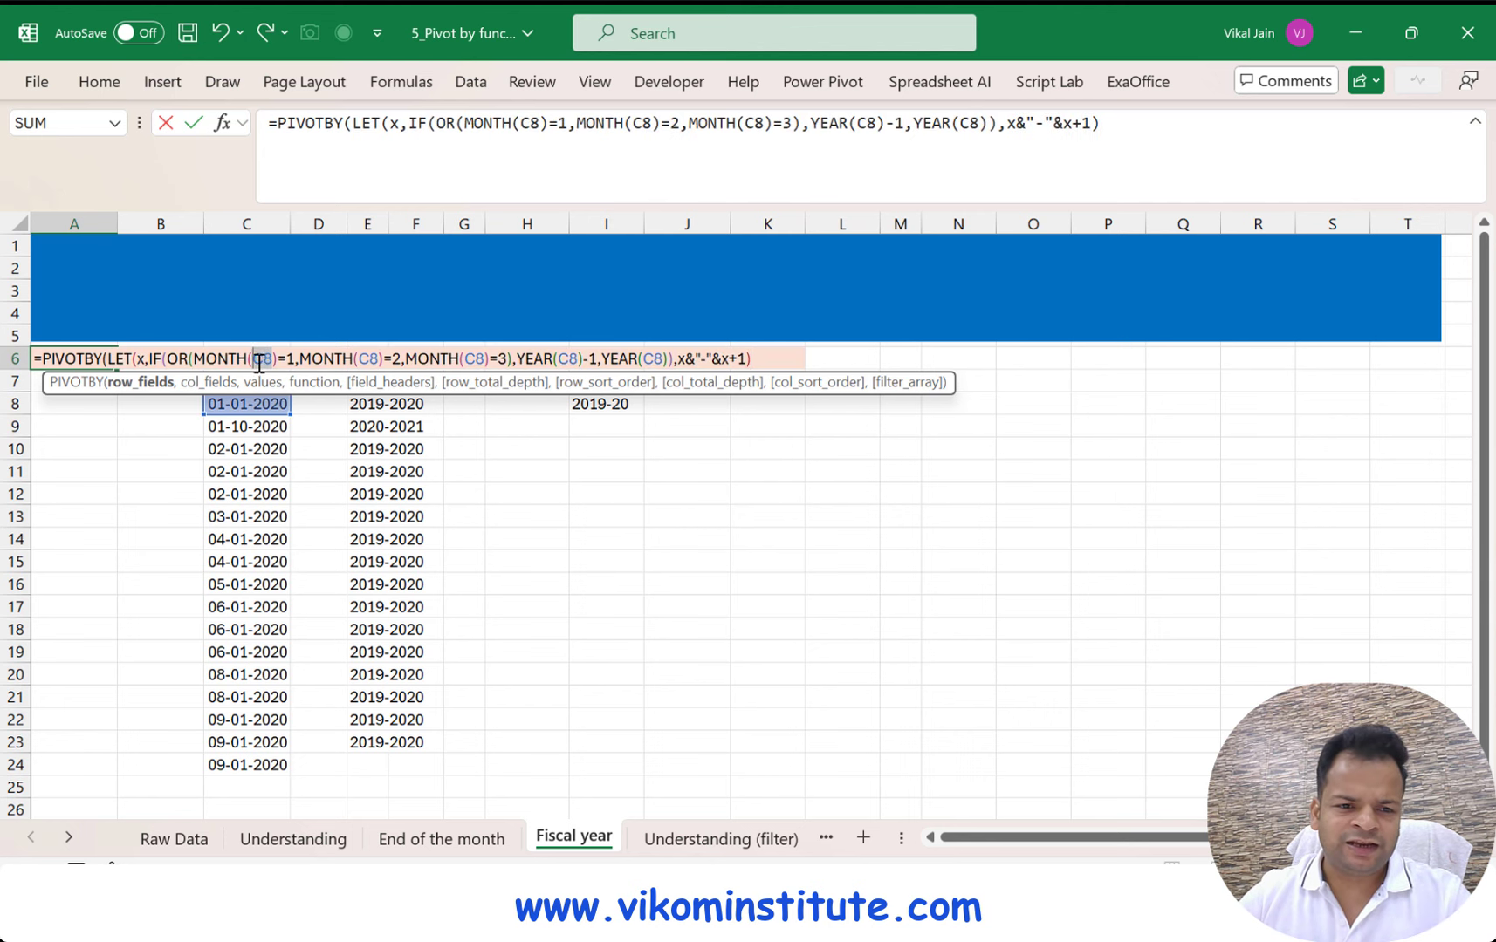
pyautogui.click(171, 839)
pyautogui.click(72, 450)
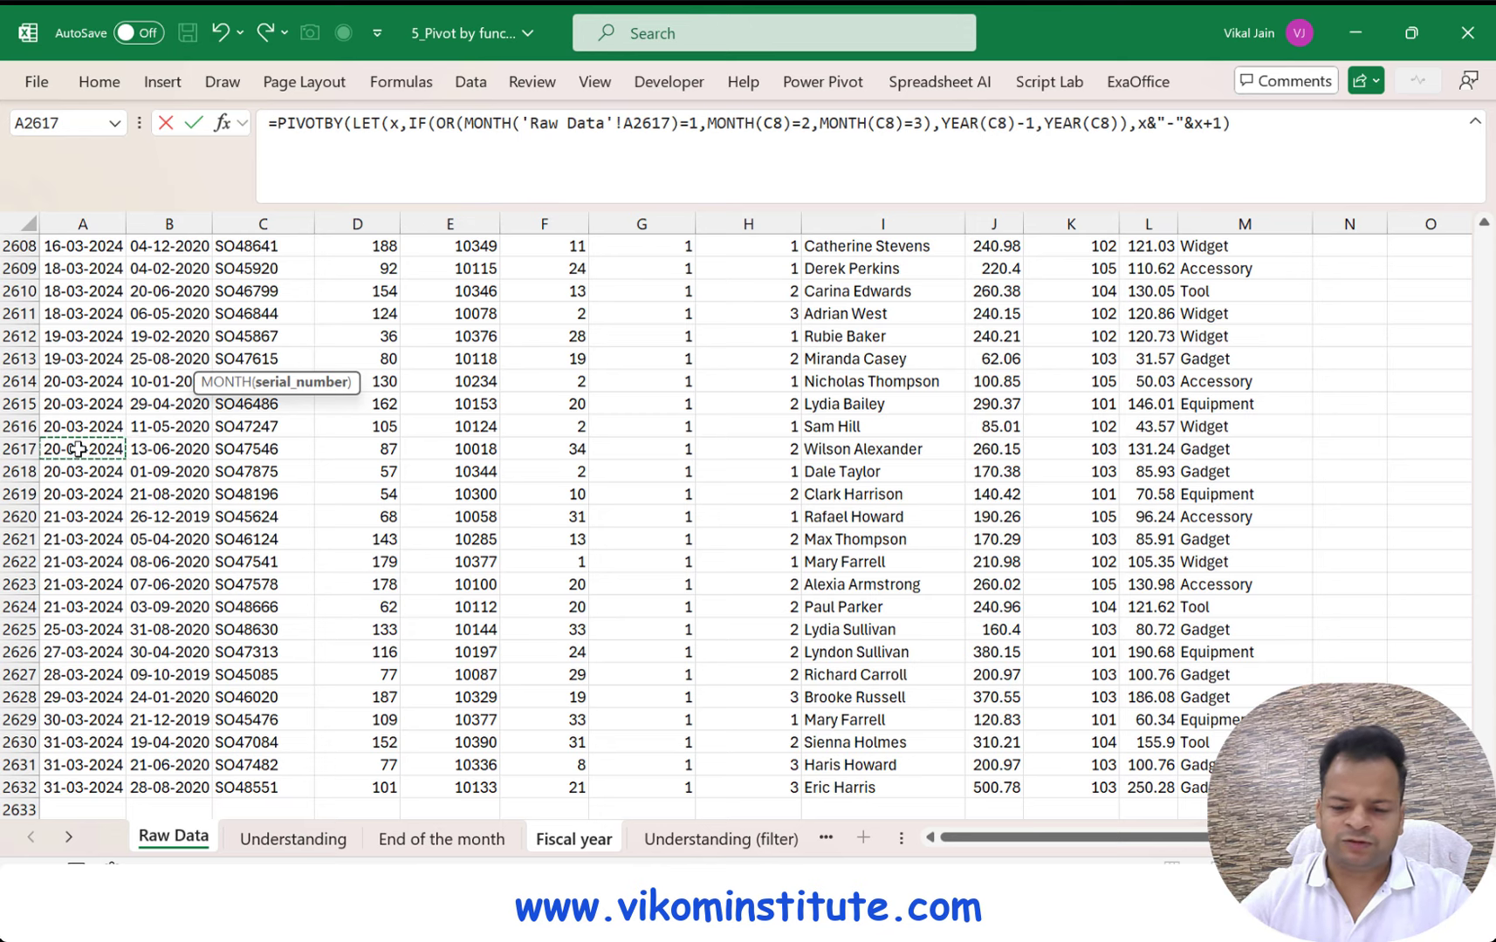
pyautogui.hotkey('ctrl', 'Up')
pyautogui.press('Down')
pyautogui.hotkey('ctrl', 'shift', 'Down')
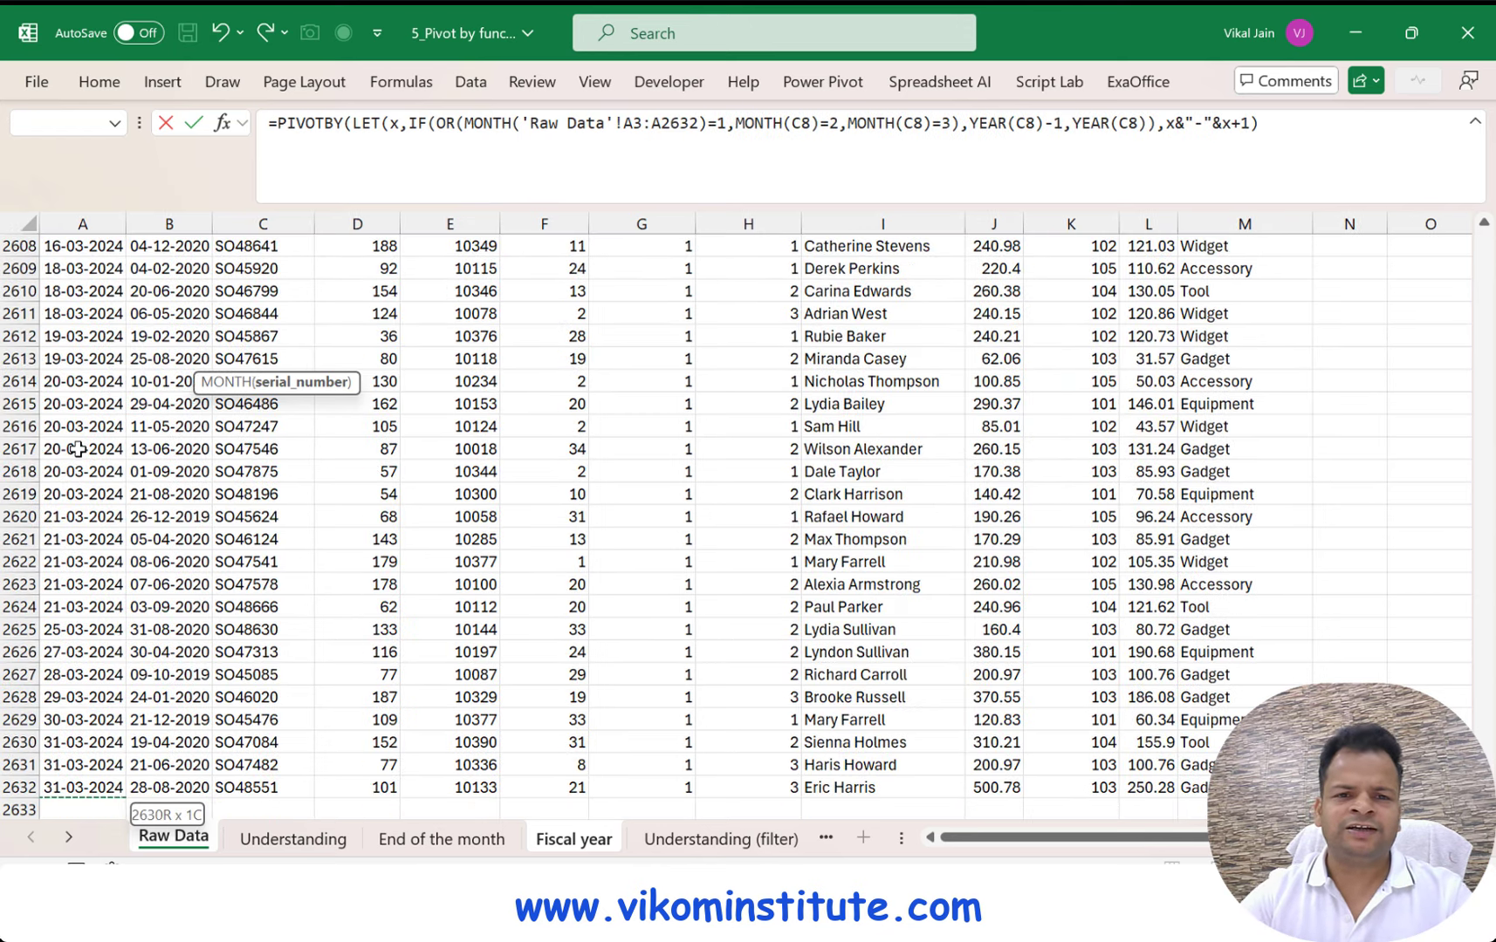
# Copy the reference 'Raw Data'!A3:A2632 over the remaining C8 references in the MONTH and YEAR functions of the LET expression
pyautogui.moveTo(699, 126); pyautogui.dragTo(521, 126)
pyautogui.hotkey('ctrl', 'c')
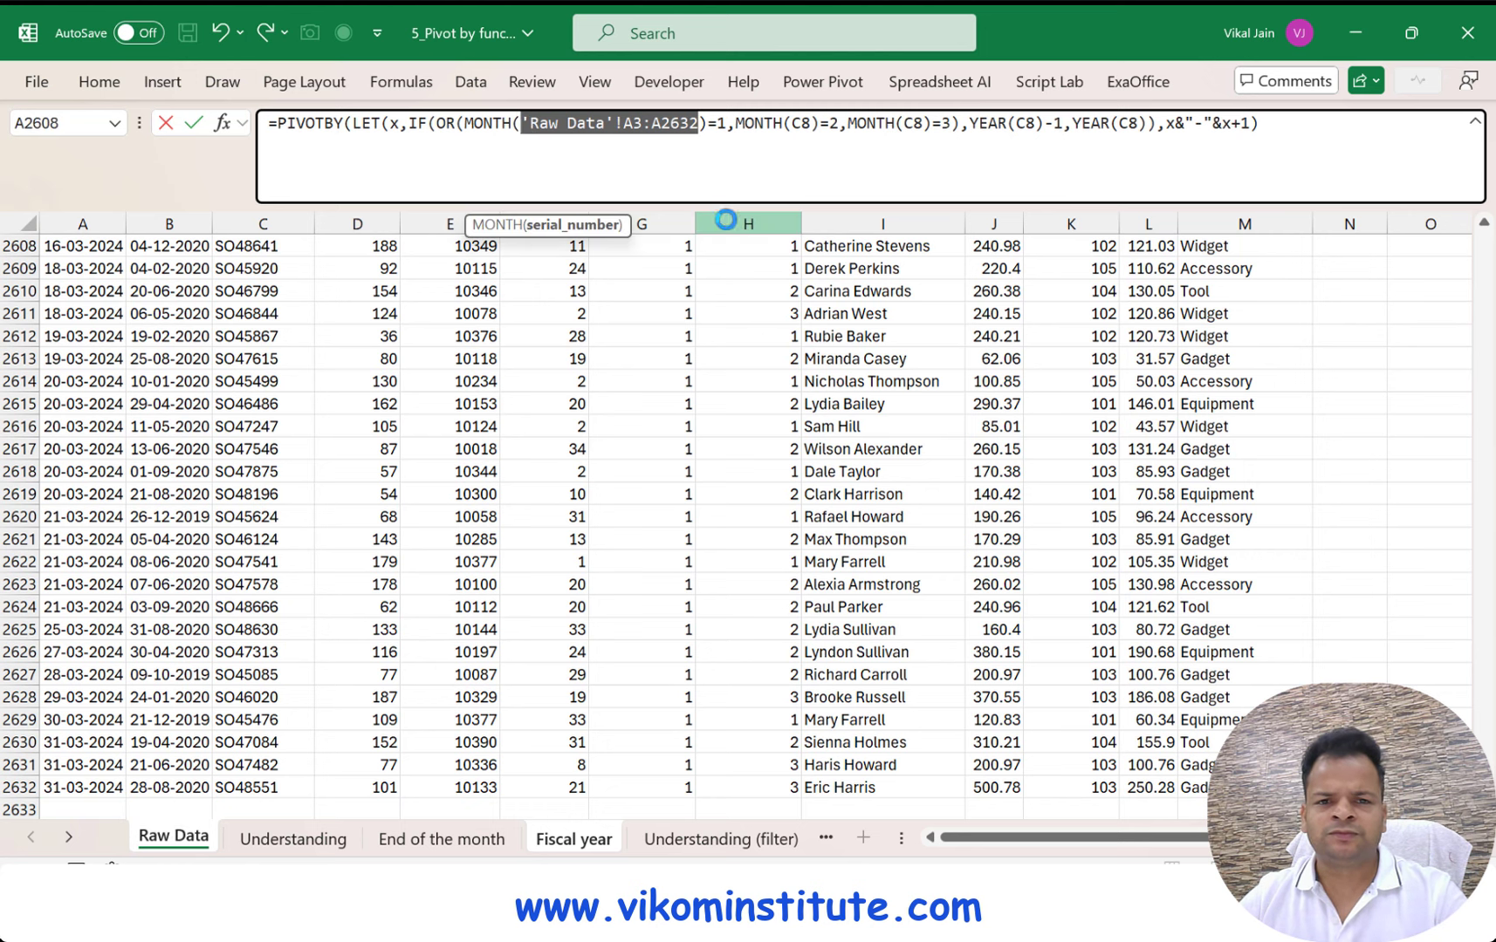
pyautogui.doubleClick(812, 127)
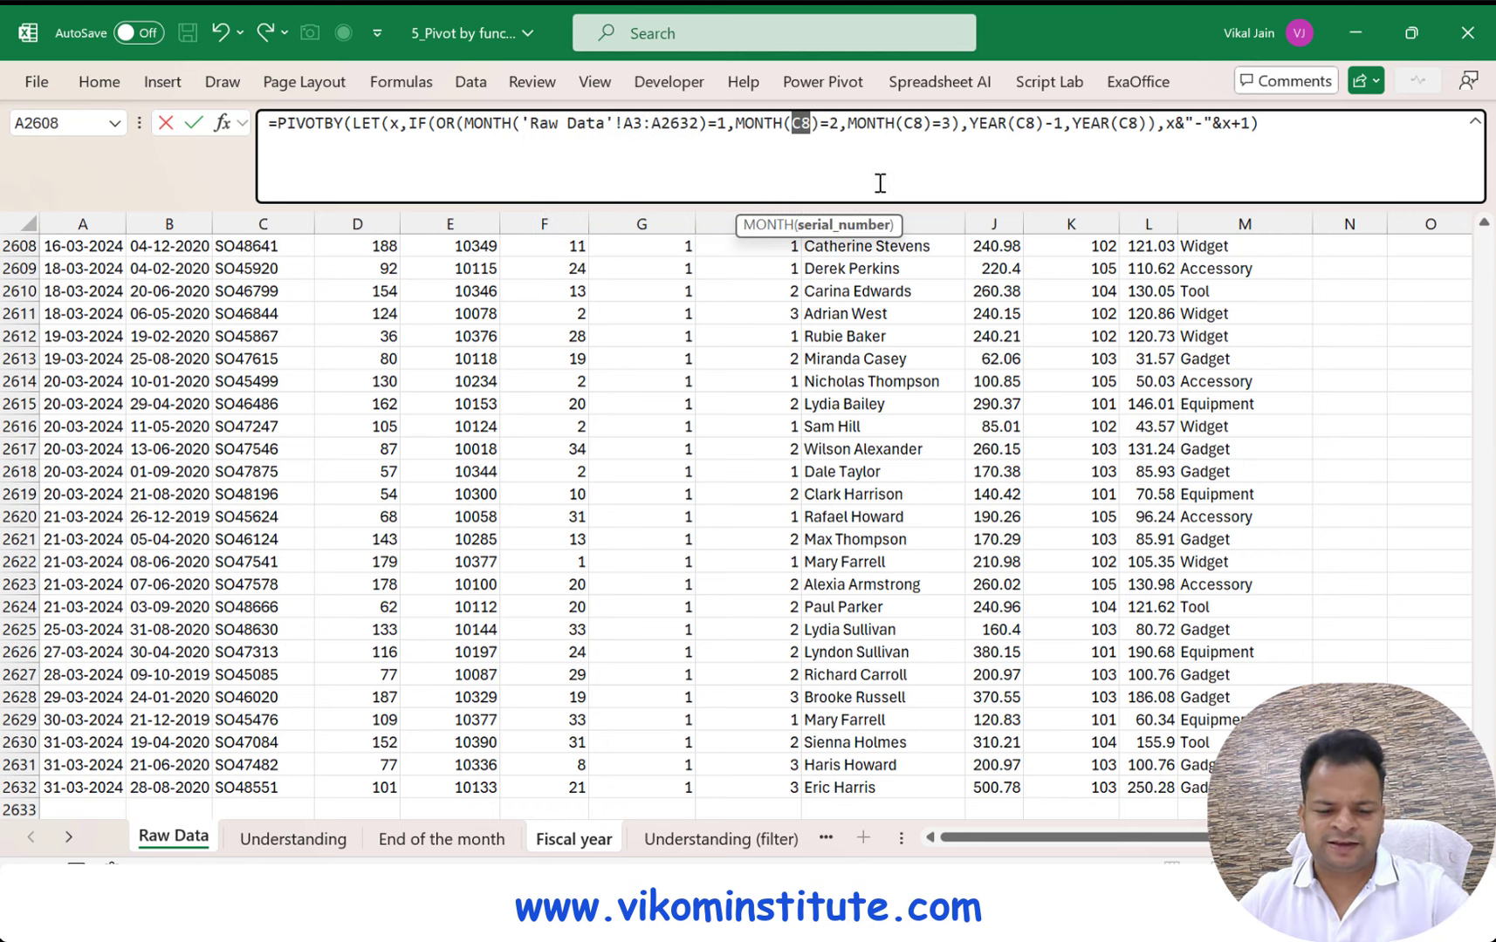
pyautogui.hotkey('ctrl', 'v')
pyautogui.doubleClick(1074, 126)
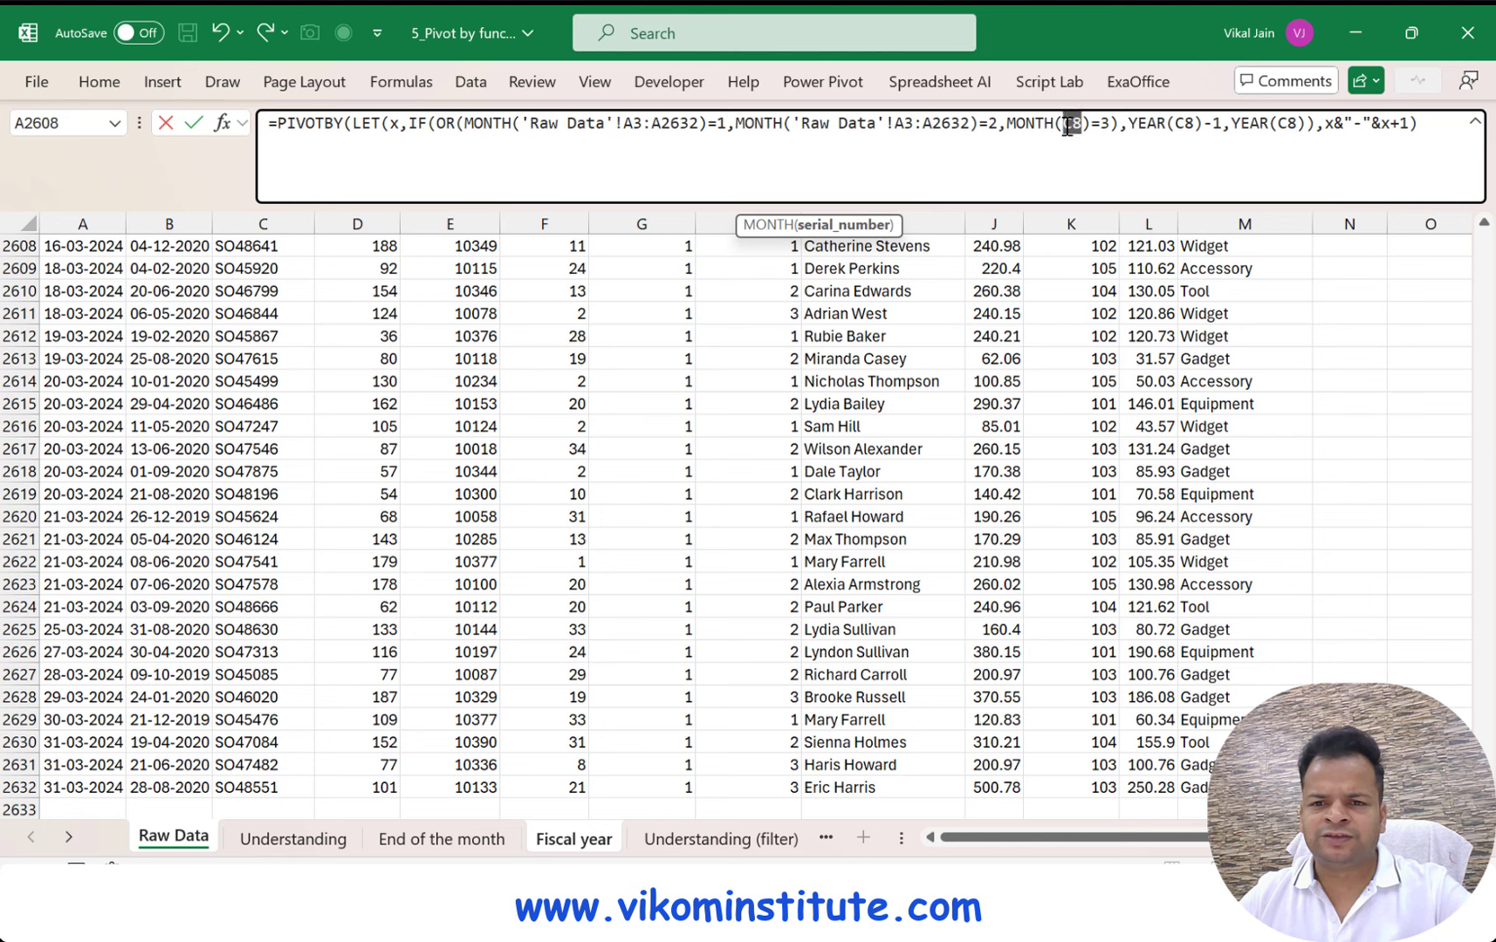
pyautogui.hotkey('ctrl', 'v')
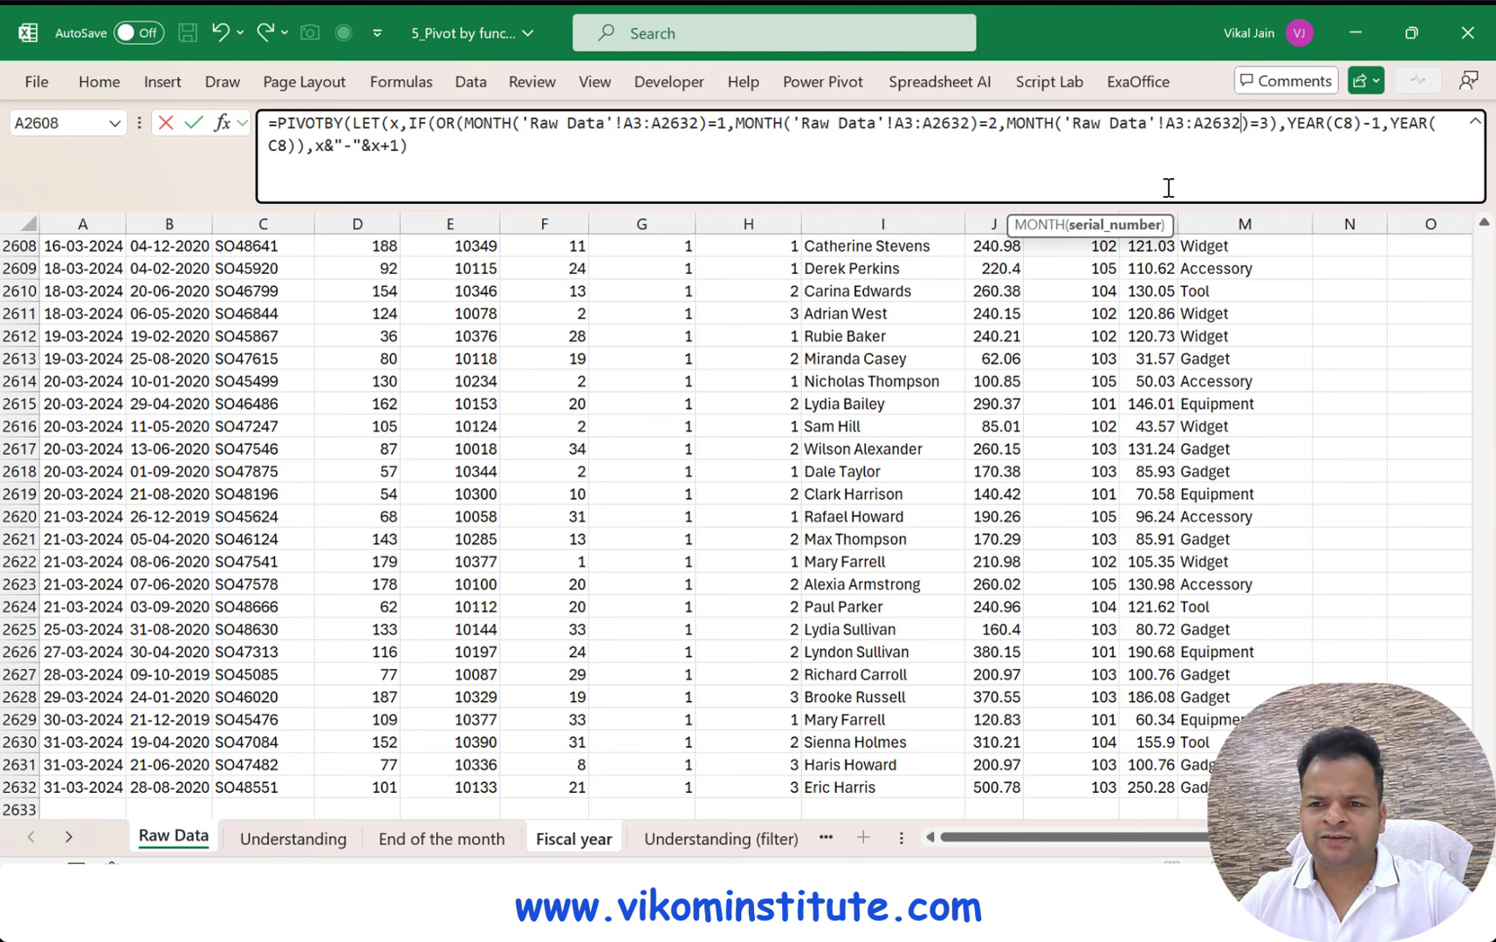
pyautogui.doubleClick(1354, 123)
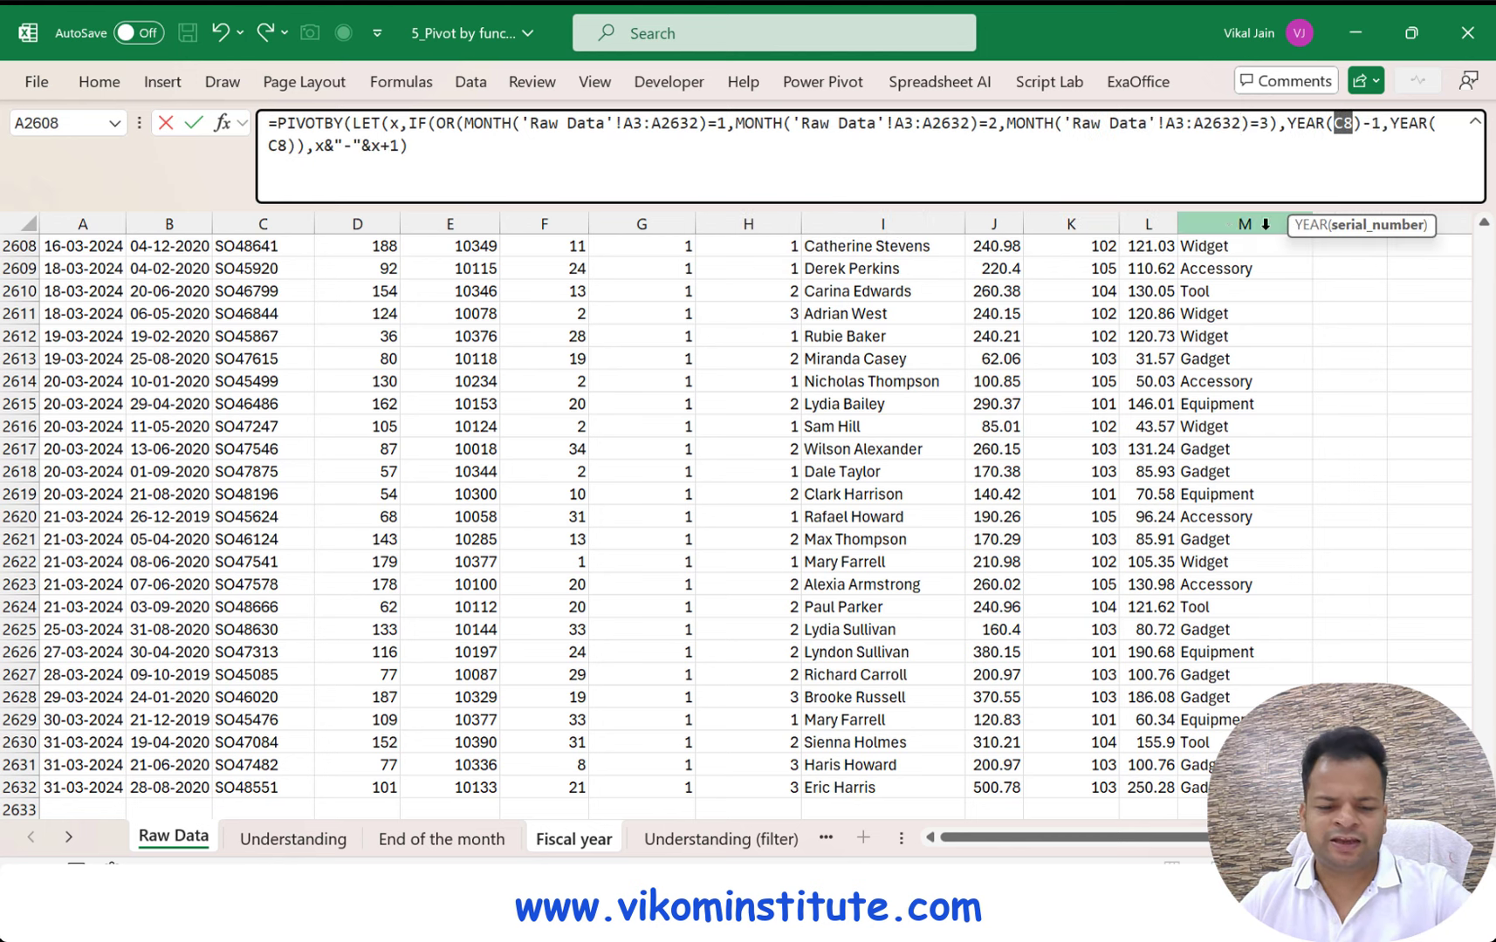
pyautogui.hotkey('ctrl', 'v')
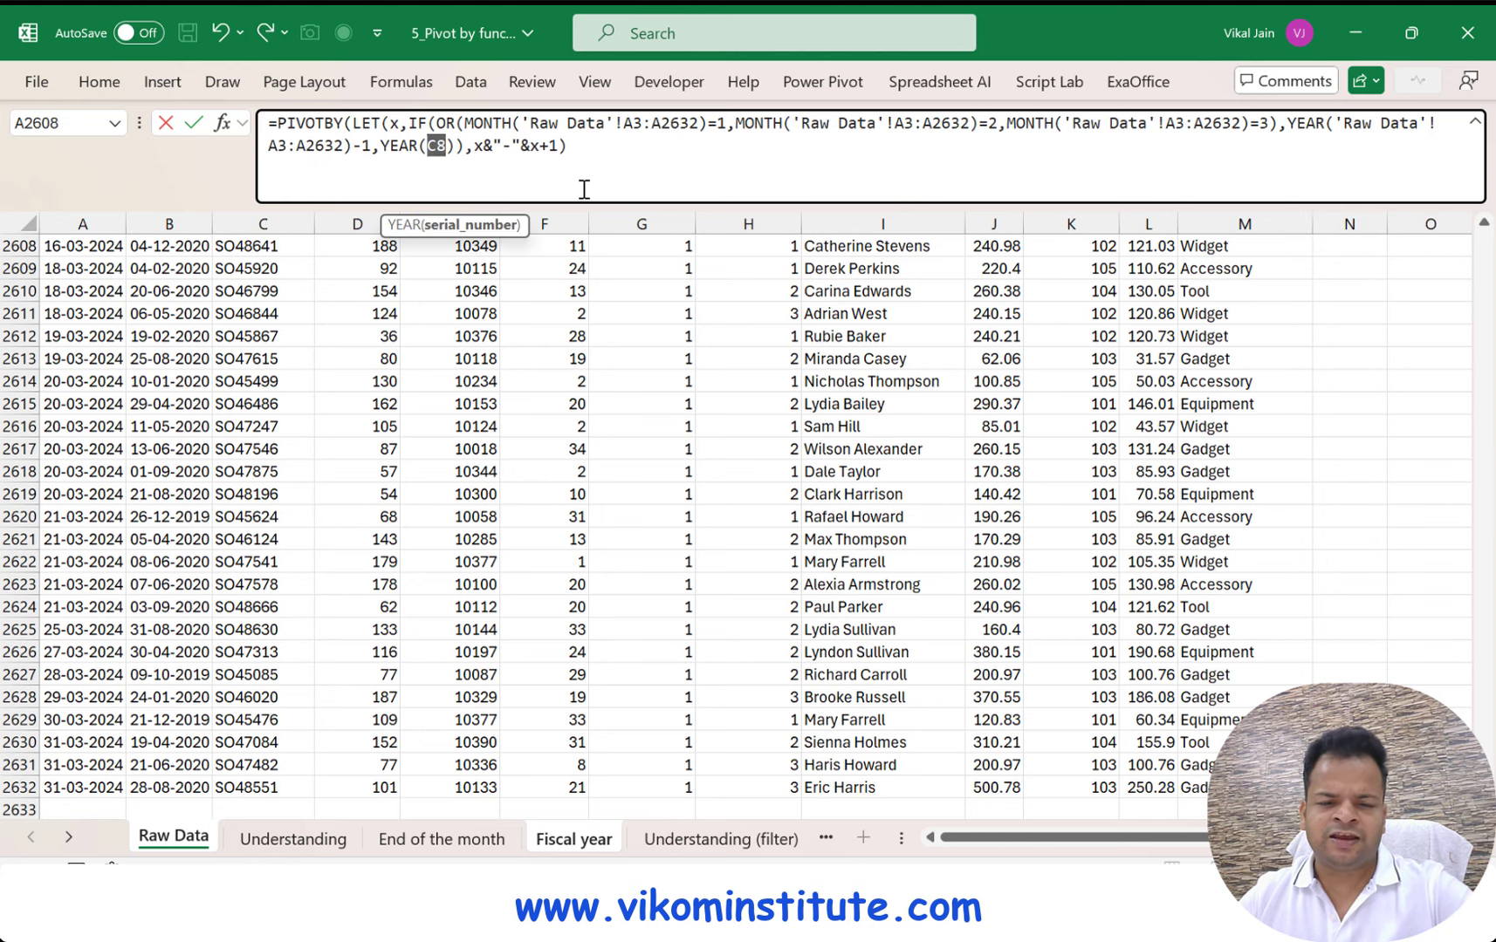
pyautogui.hotkey('ctrl', 'v')
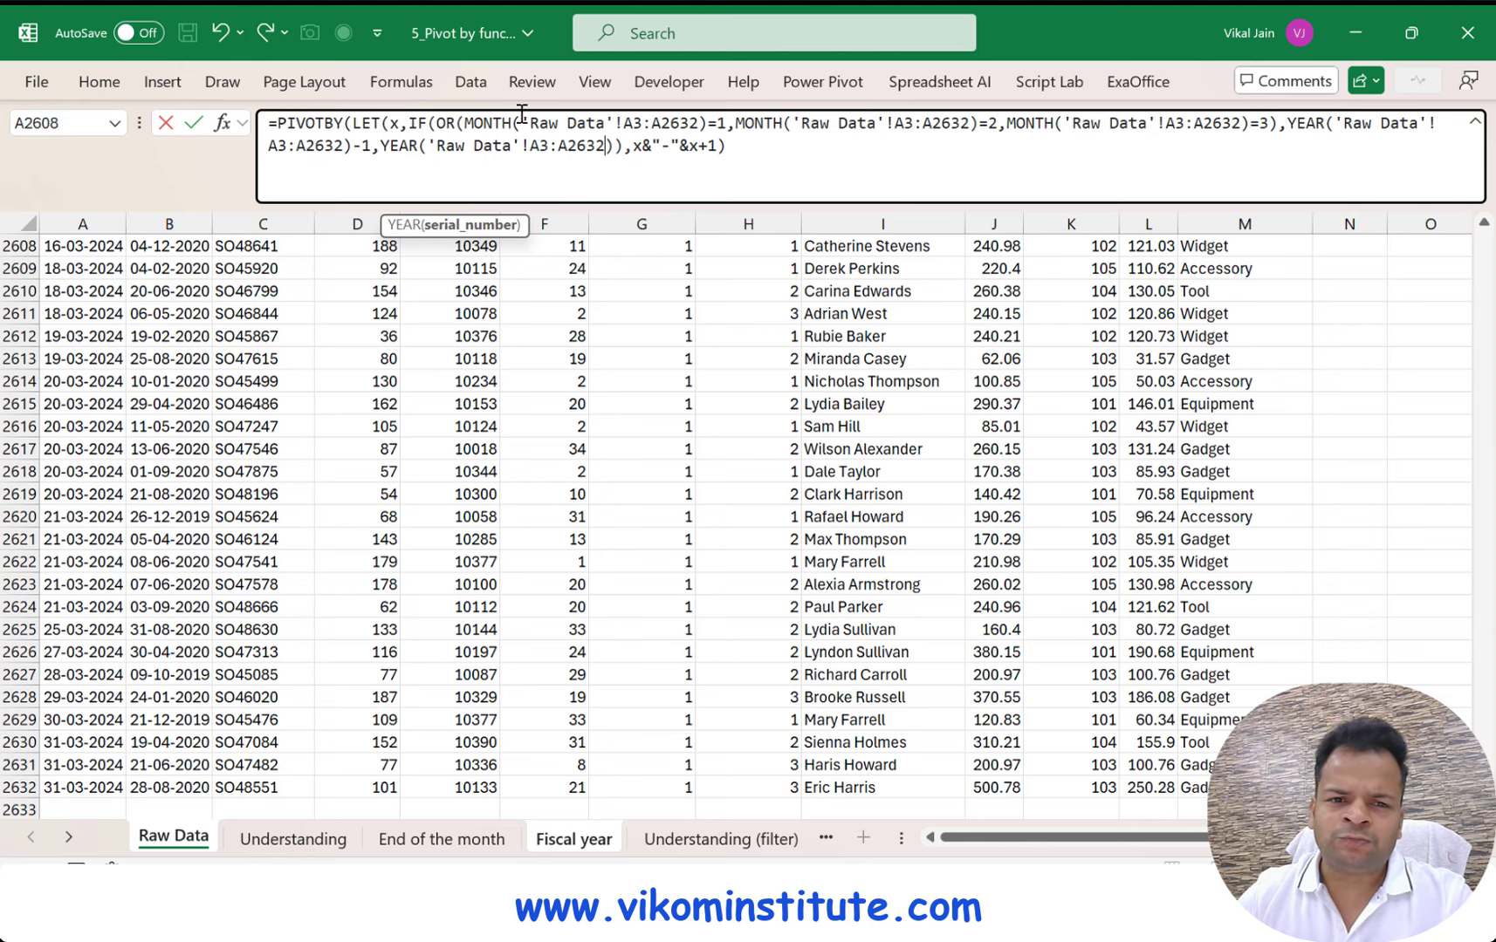
# Add the subcategory names 'Raw Data'!M3:M2632 as the column fields of the PIVOTBY formula
pyautogui.click(746, 166)
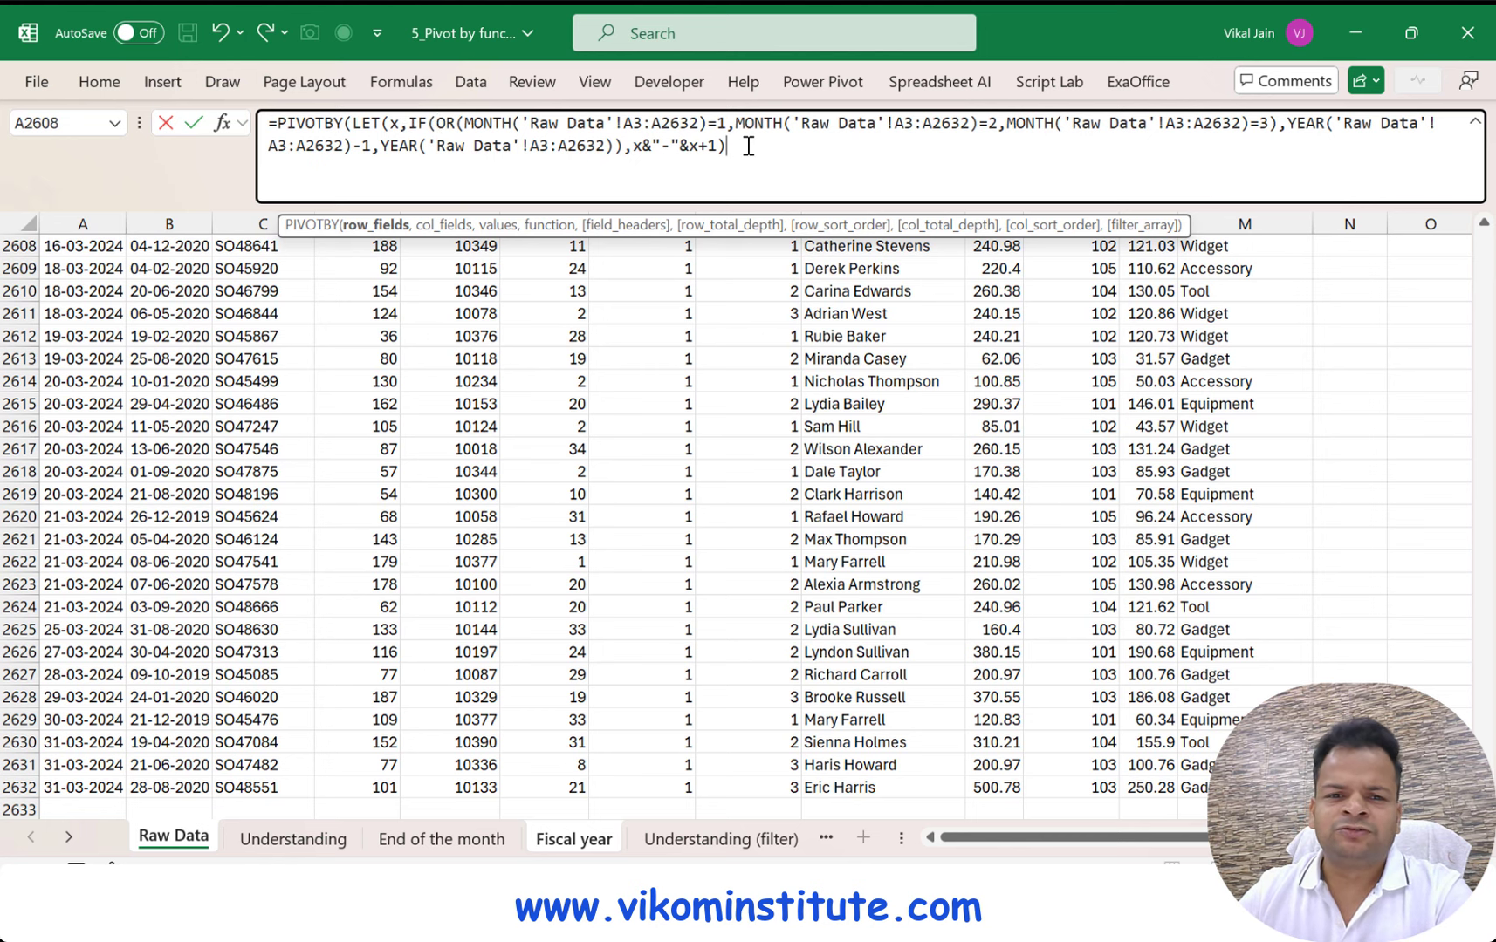
pyautogui.write(',')
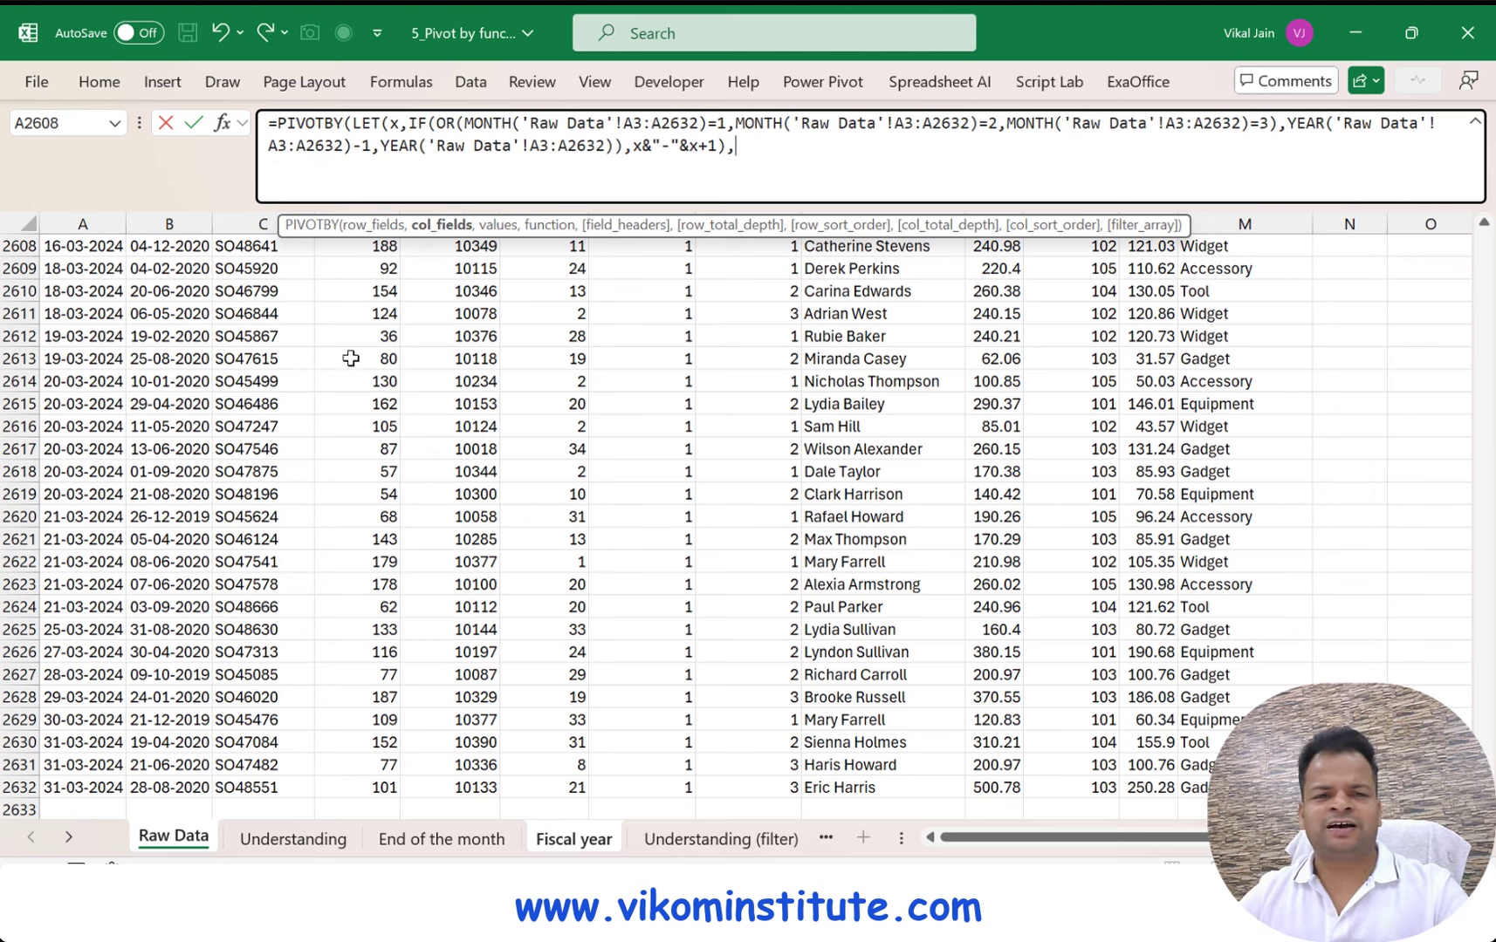
pyautogui.click(1233, 405)
pyautogui.hotkey('ctrl', 'Up')
pyautogui.hotkey('ctrl', 'shift', 'Down')
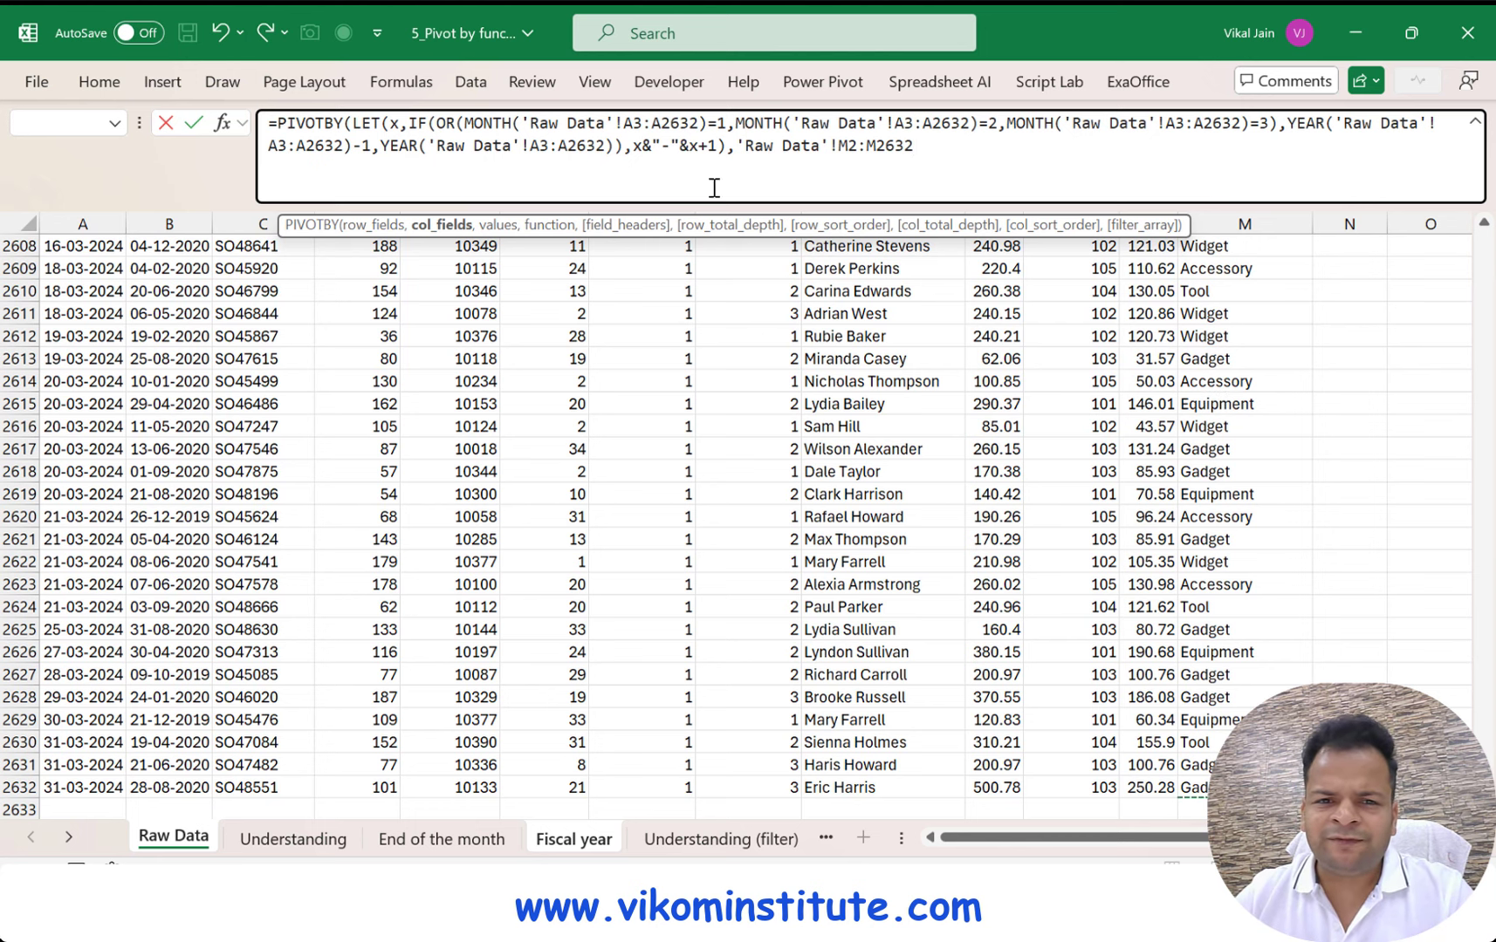
pyautogui.click(857, 147)
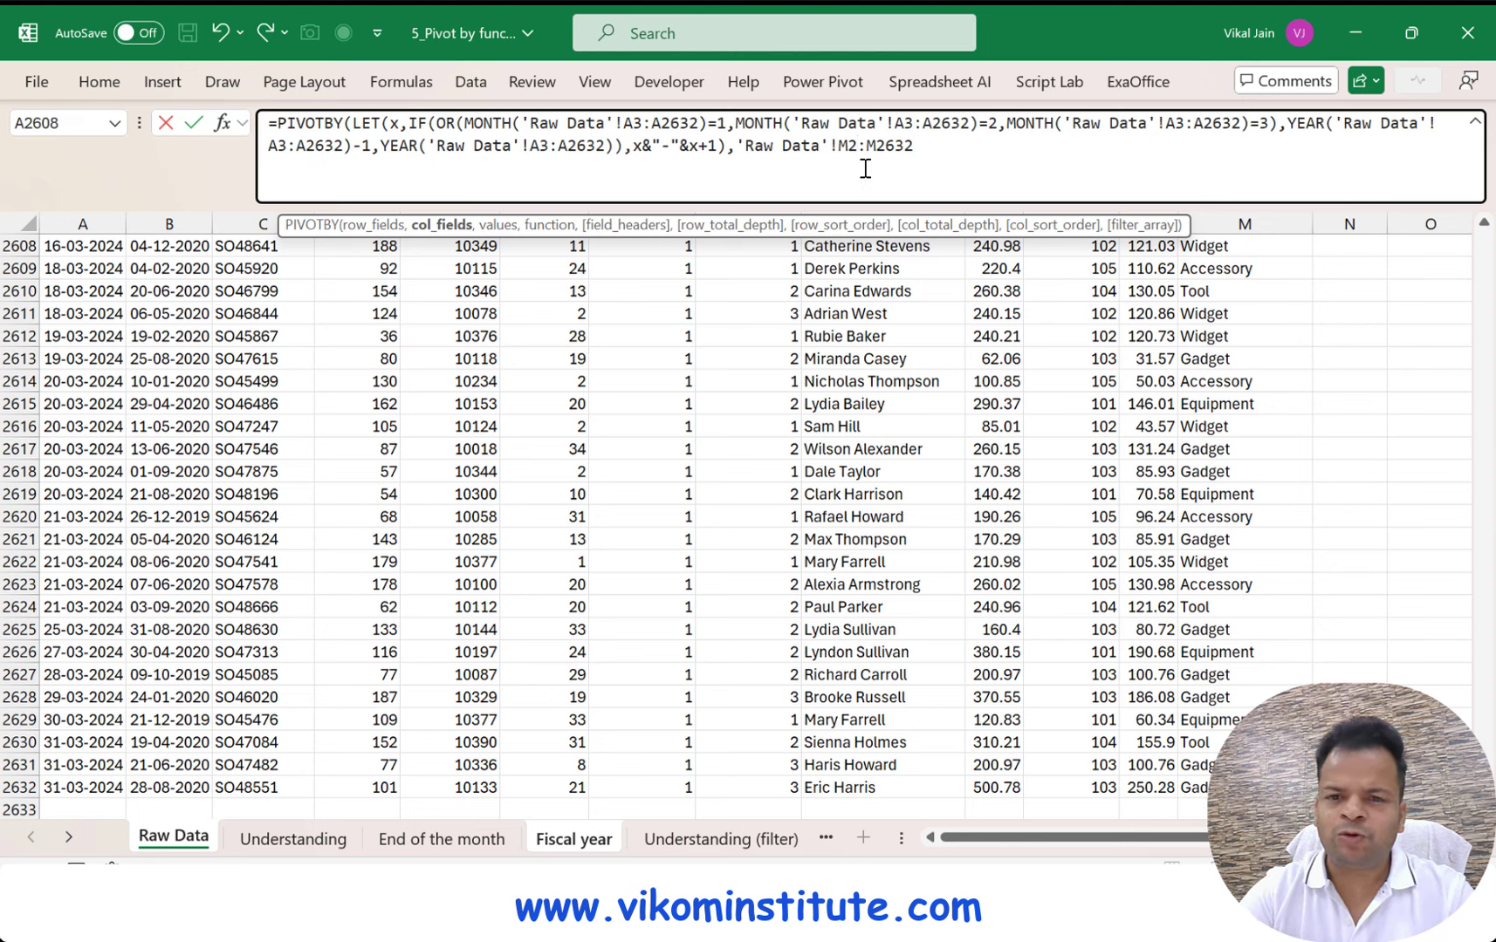
pyautogui.press('Delete')
pyautogui.write('3)')
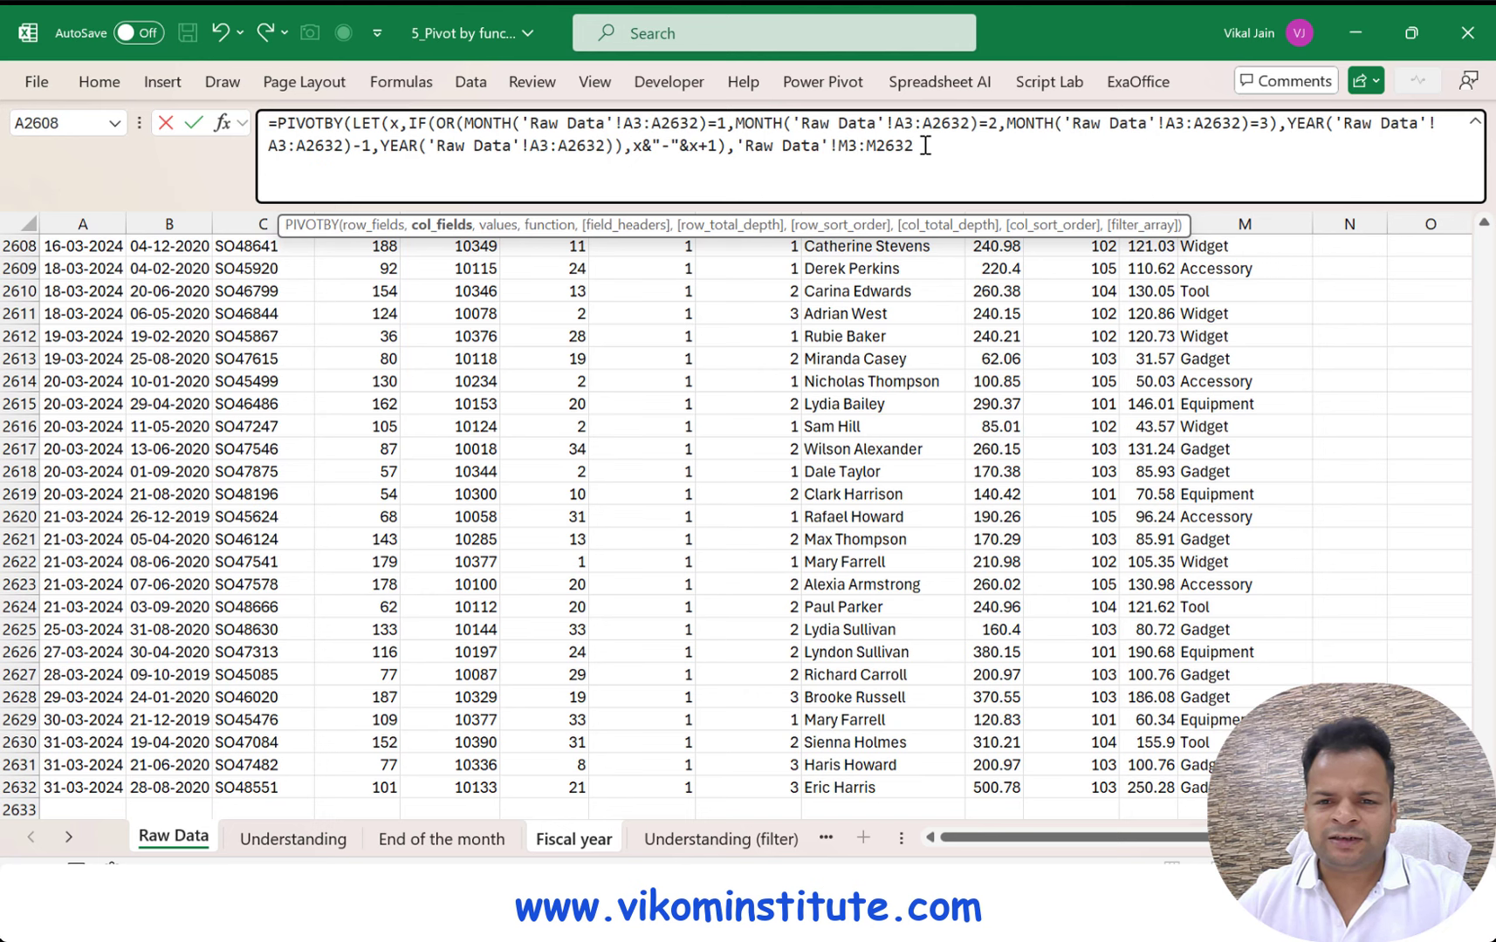
# Add the order quantities 'Raw Data'!H3:H2632 as values with SUM as the function, and enter the PIVOTBY formula
pyautogui.write(',')
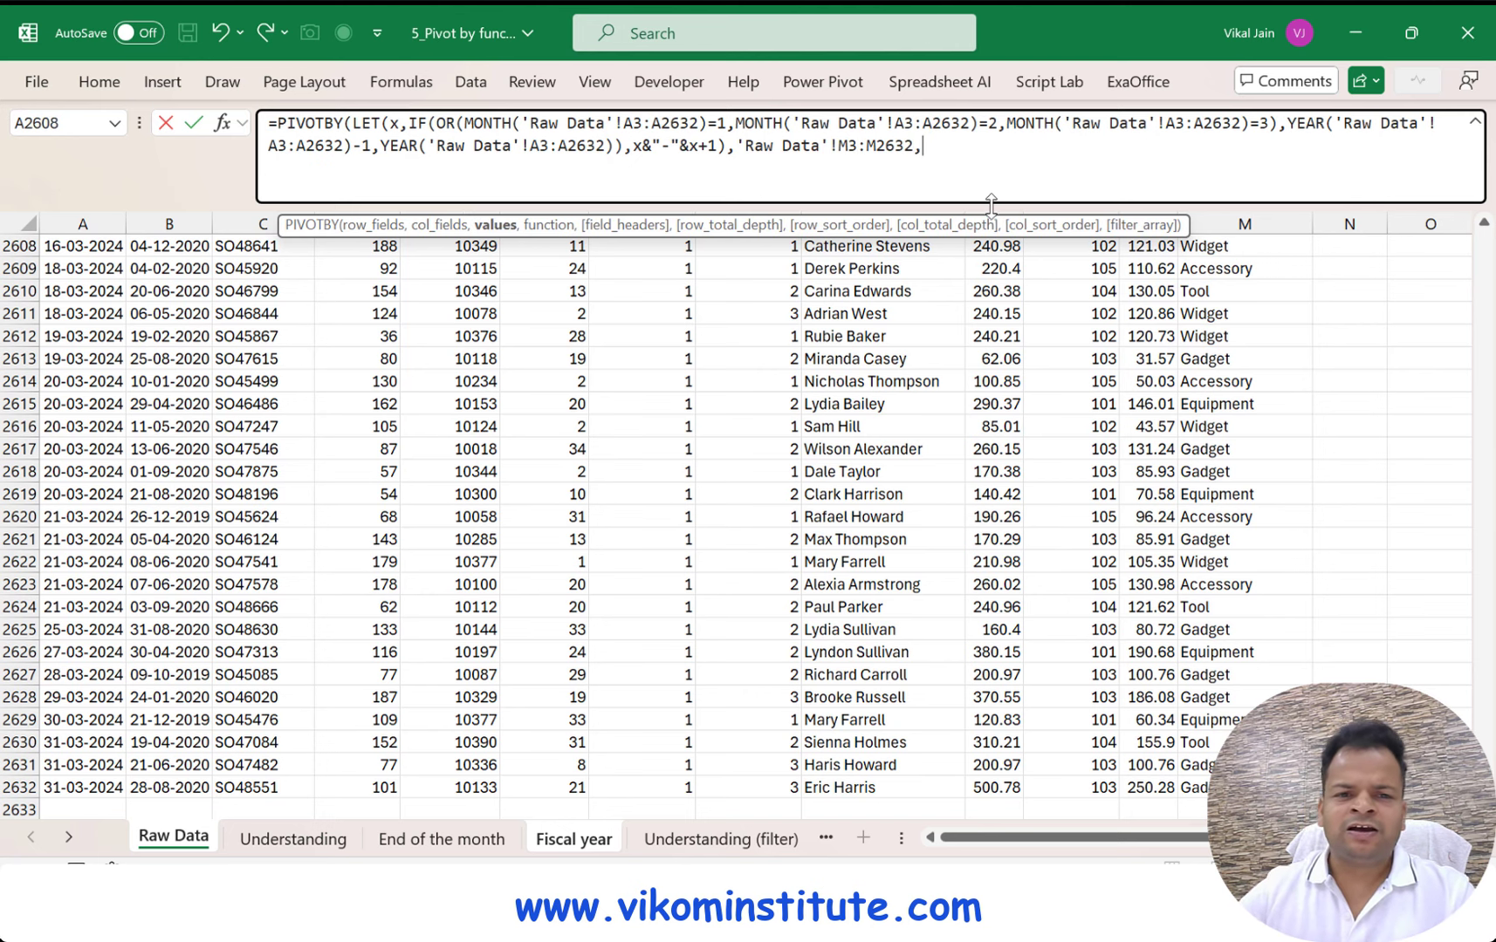
pyautogui.click(556, 313)
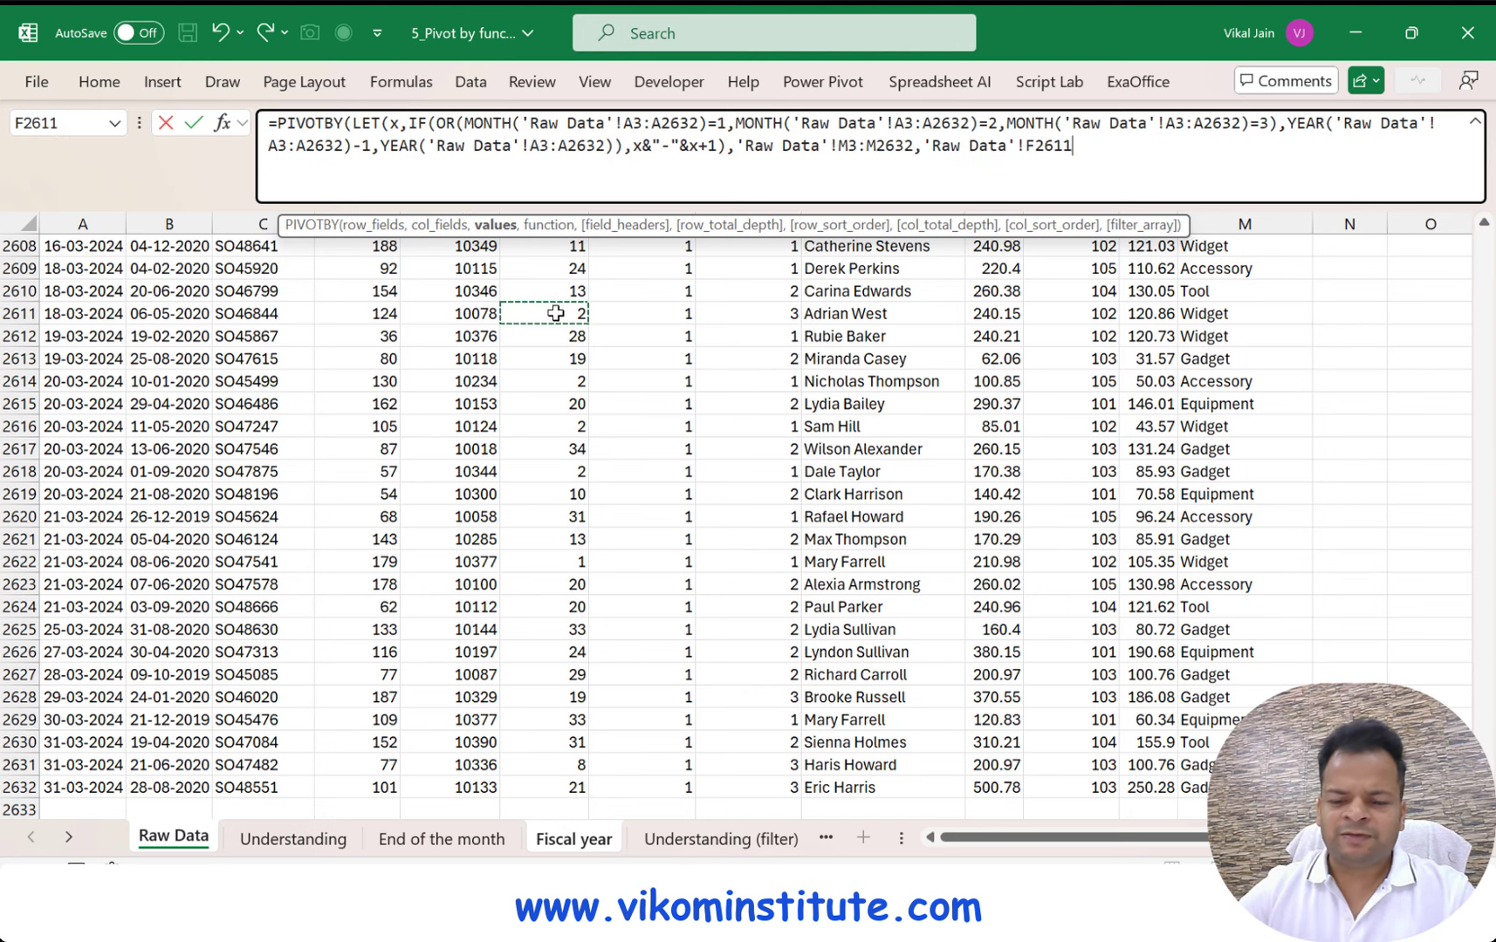
pyautogui.hotkey('ctrl', 'Up')
pyautogui.press('Right')
pyautogui.press('Right')
pyautogui.hotkey('ctrl', 'shift', 'Down')
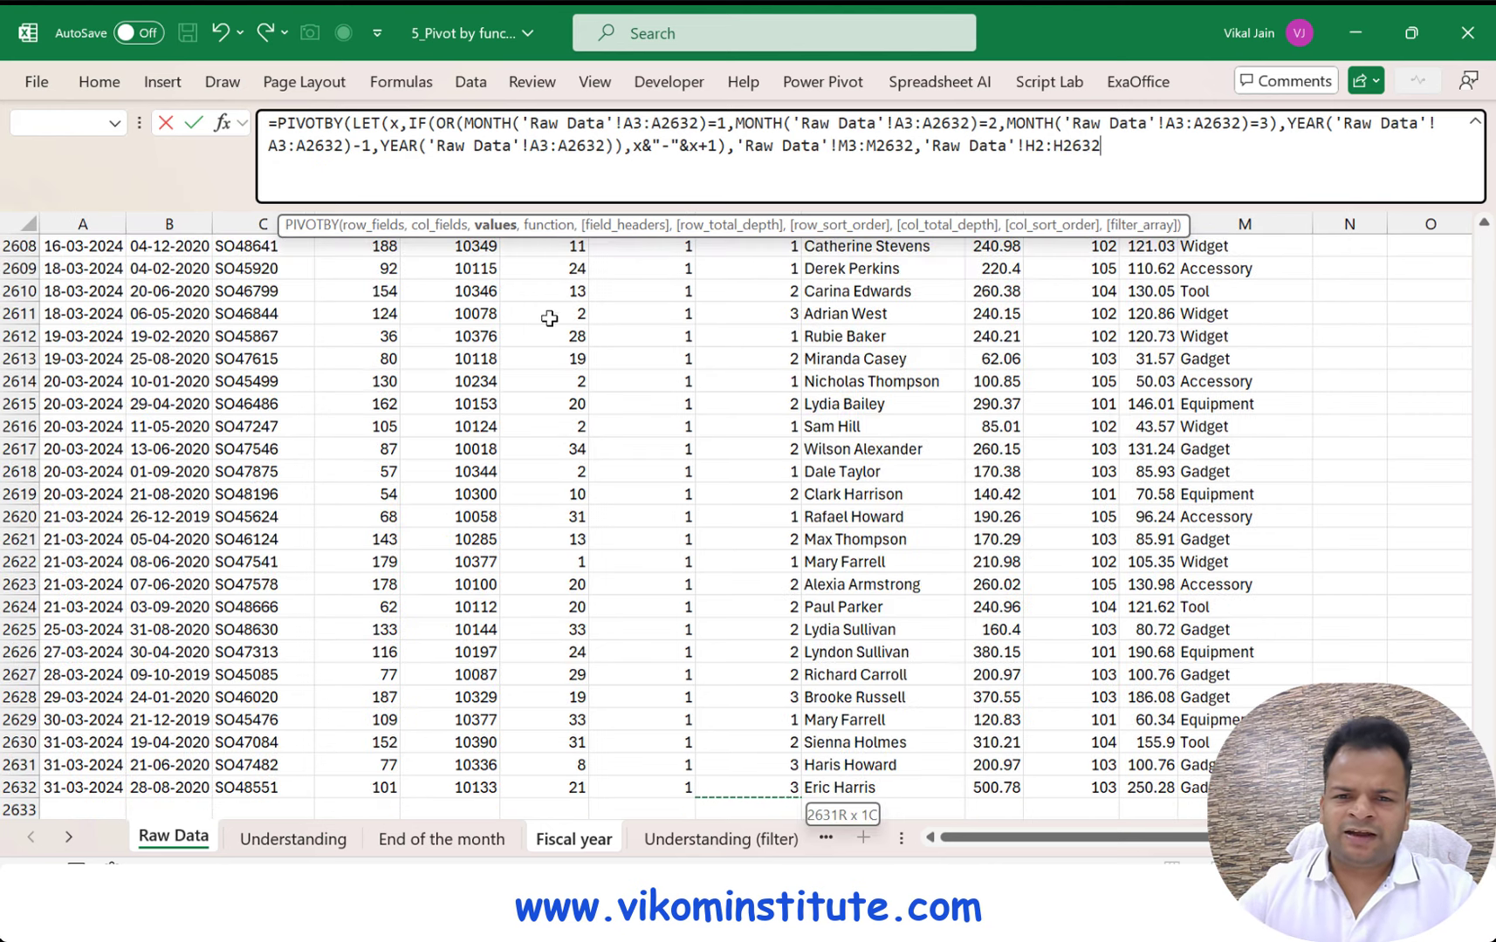
pyautogui.click(1048, 149)
pyautogui.press('BackSpace')
pyautogui.write('32,SUM')
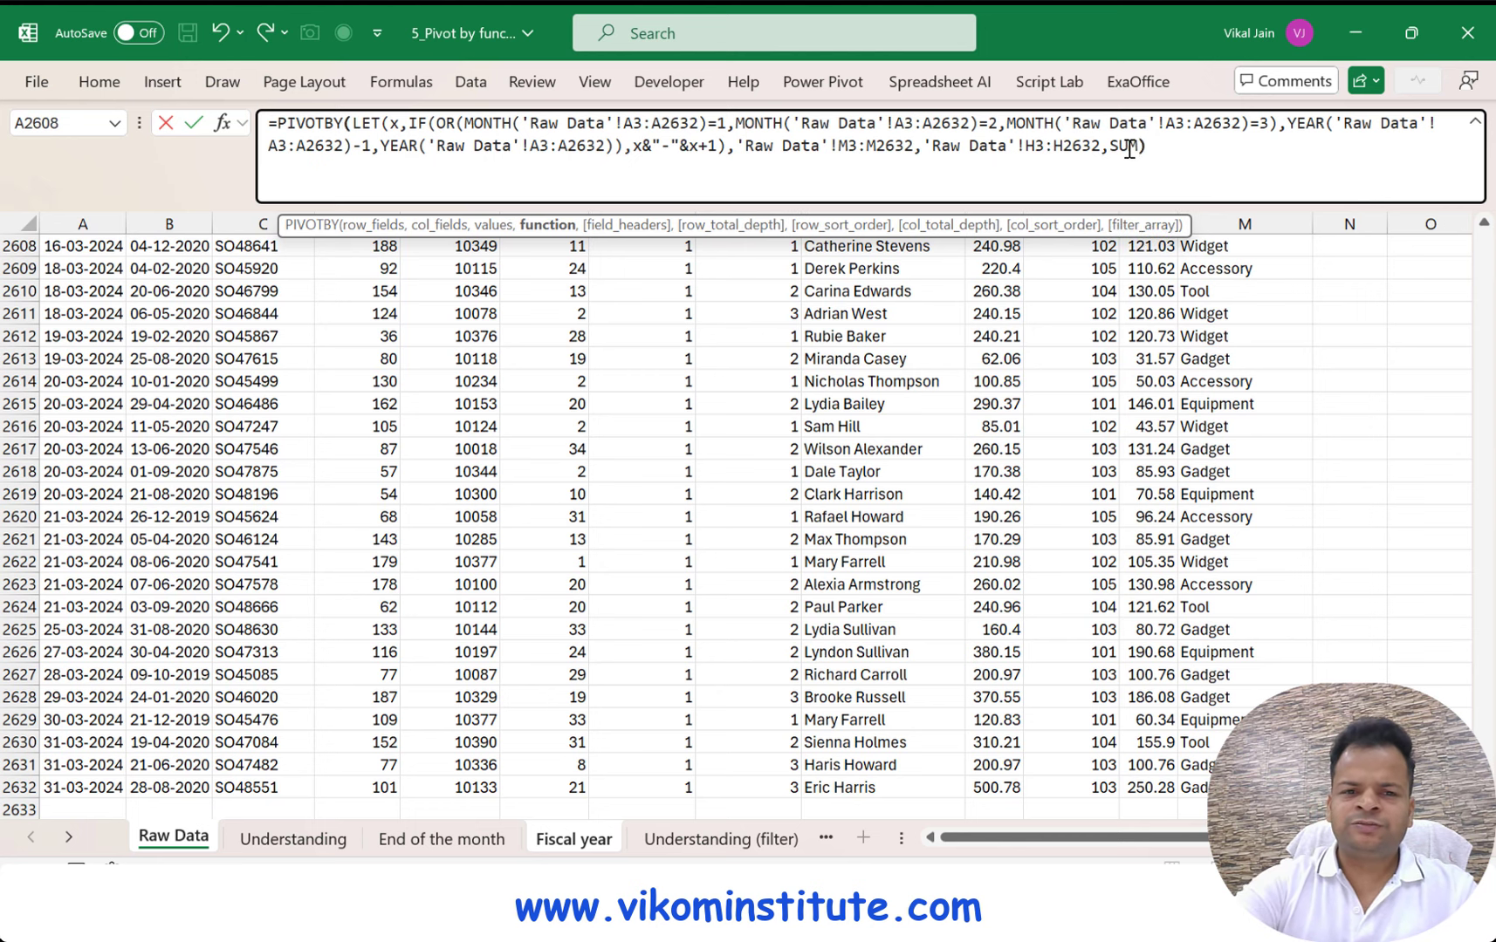
pyautogui.write(')')
pyautogui.press('Return')
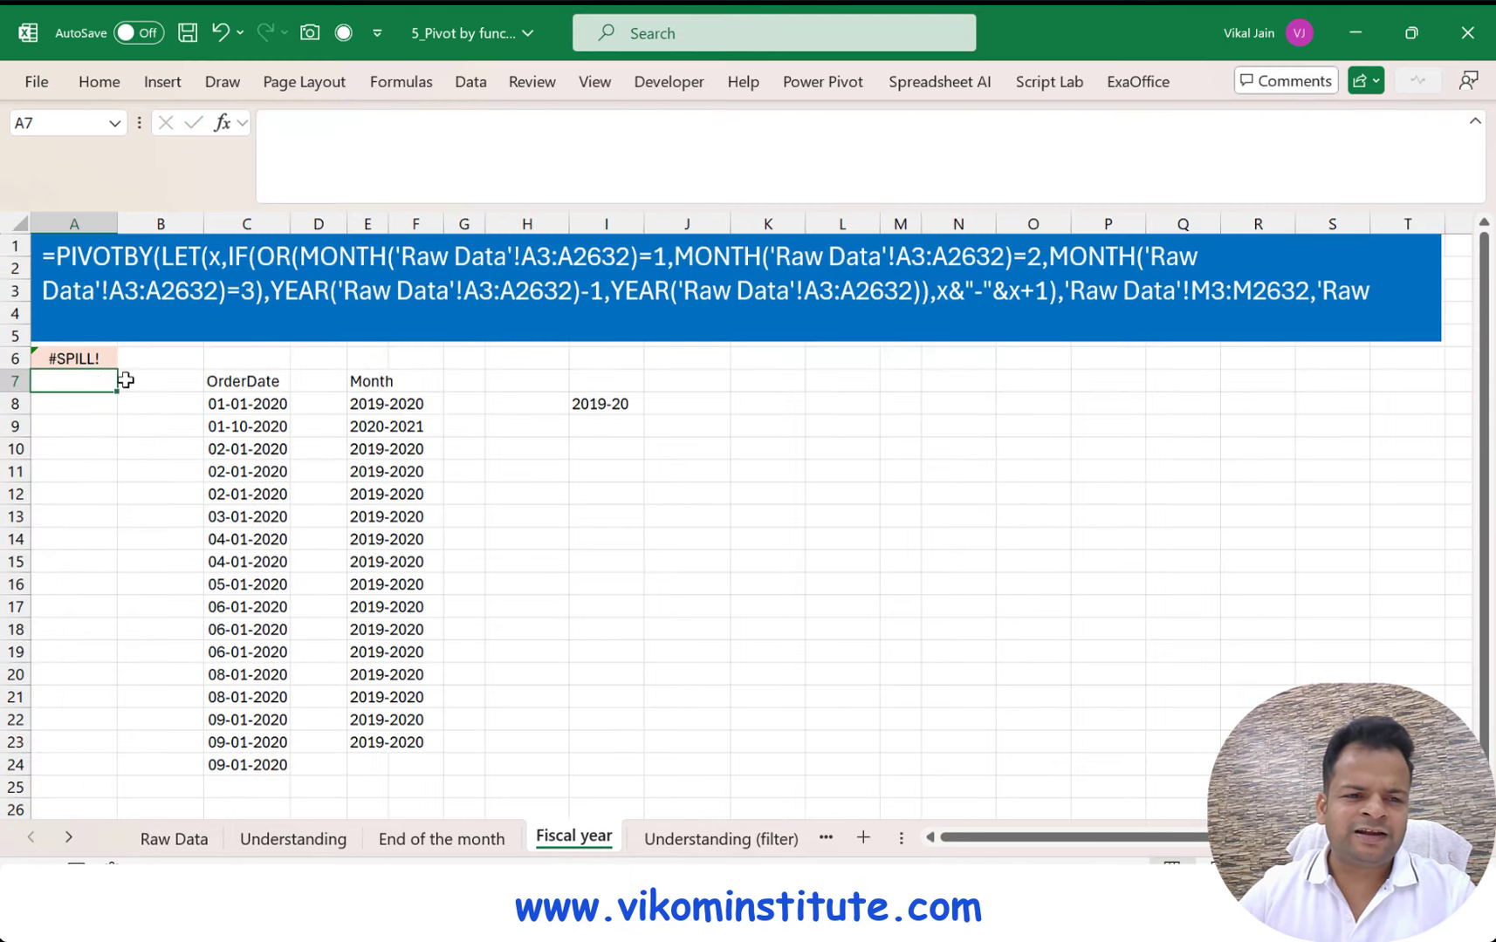
# Clear the helper data in C7:J24 and extend the blue formula box down through row 6
pyautogui.click(79, 359)
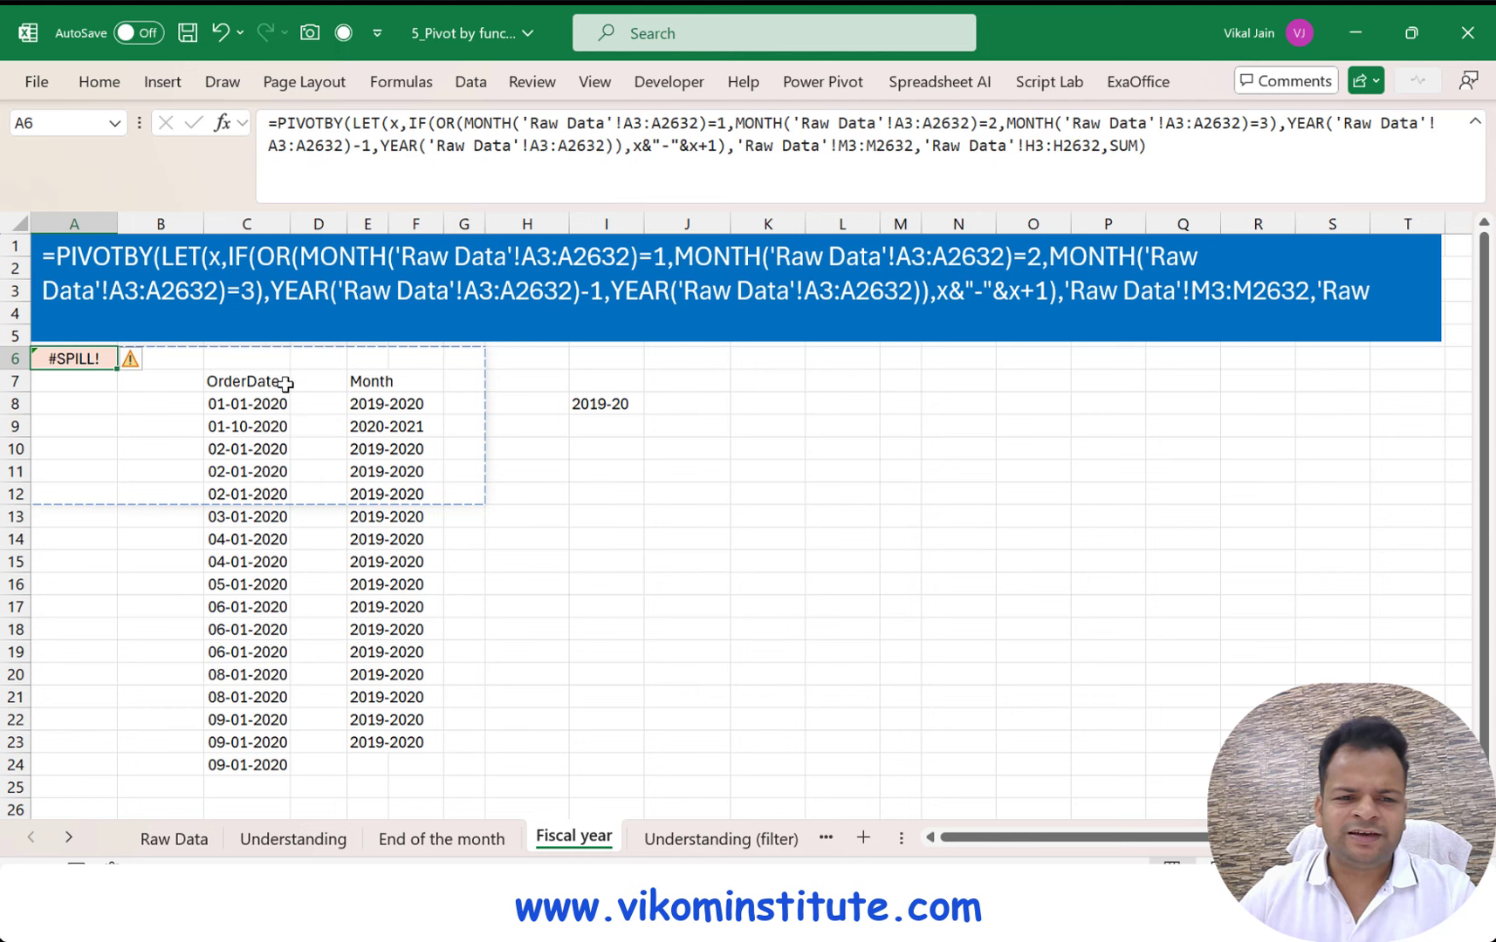
pyautogui.moveTo(231, 384); pyautogui.dragTo(720, 768)
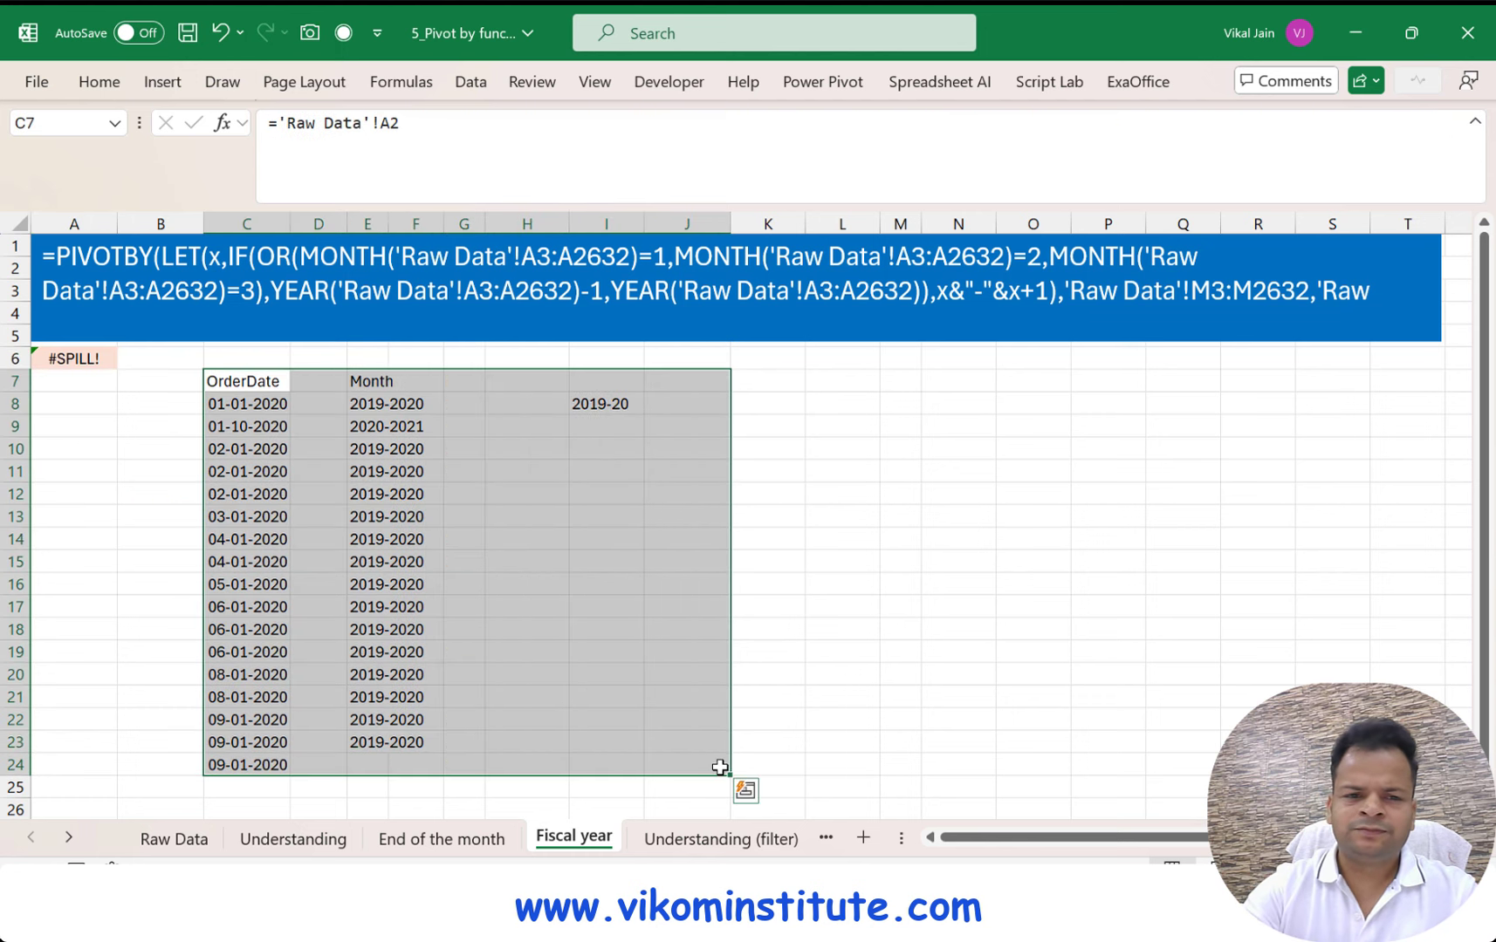
pyautogui.press('Delete')
pyautogui.click(821, 627)
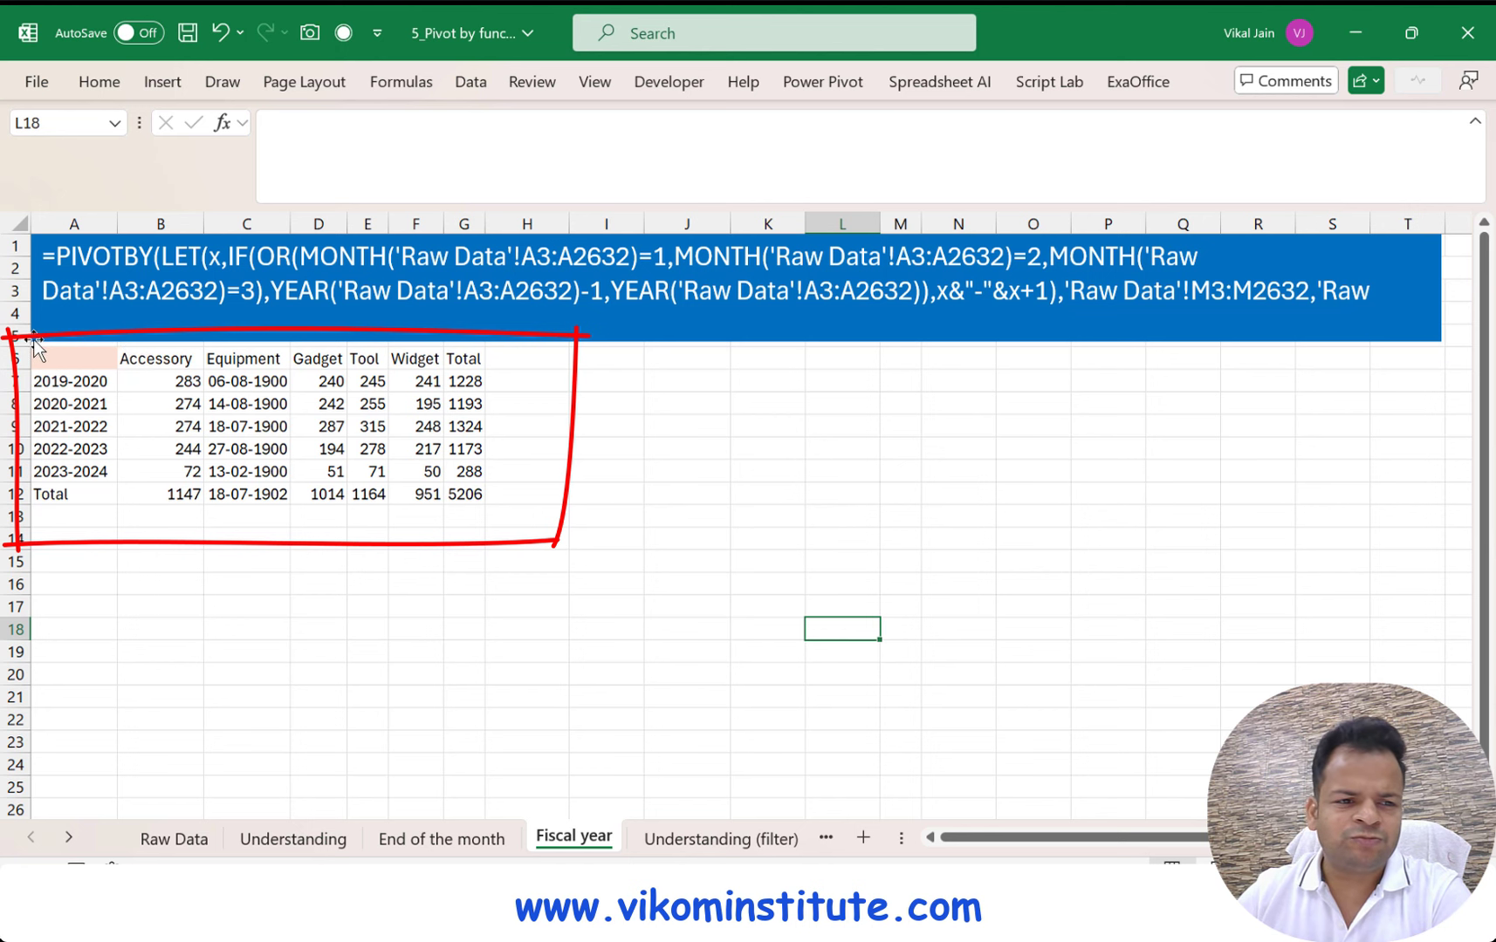
pyautogui.click(658, 340)
pyautogui.moveTo(733, 341); pyautogui.dragTo(736, 368)
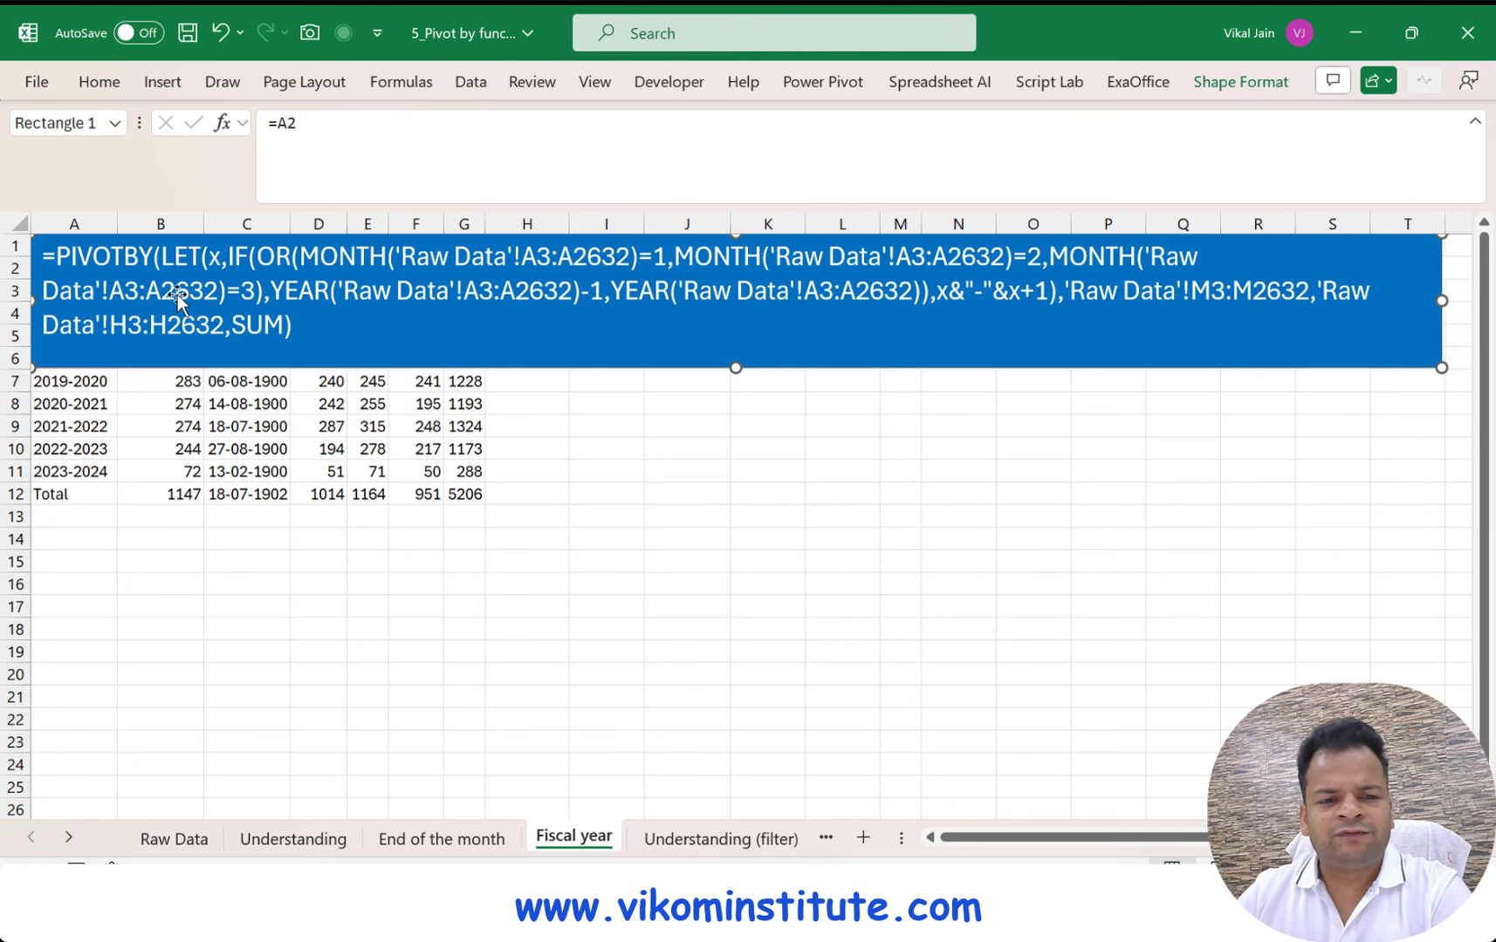
# Look at the empty Understanding (filter) sheet and examine the Raw Data column headings up to the Full Name column
pyautogui.click(721, 839)
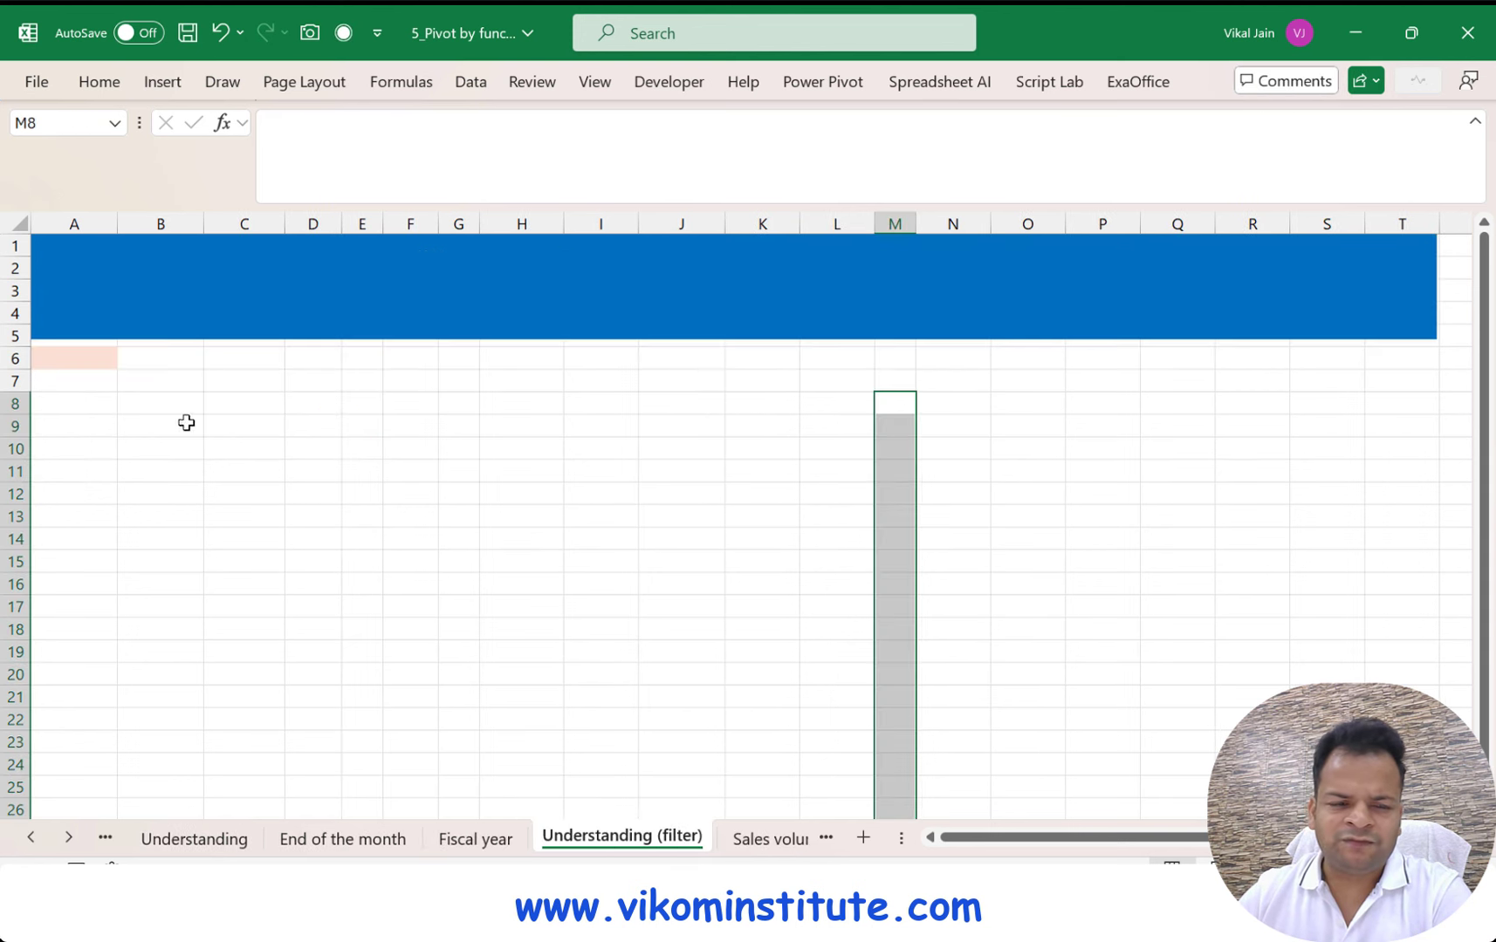
pyautogui.click(162, 407)
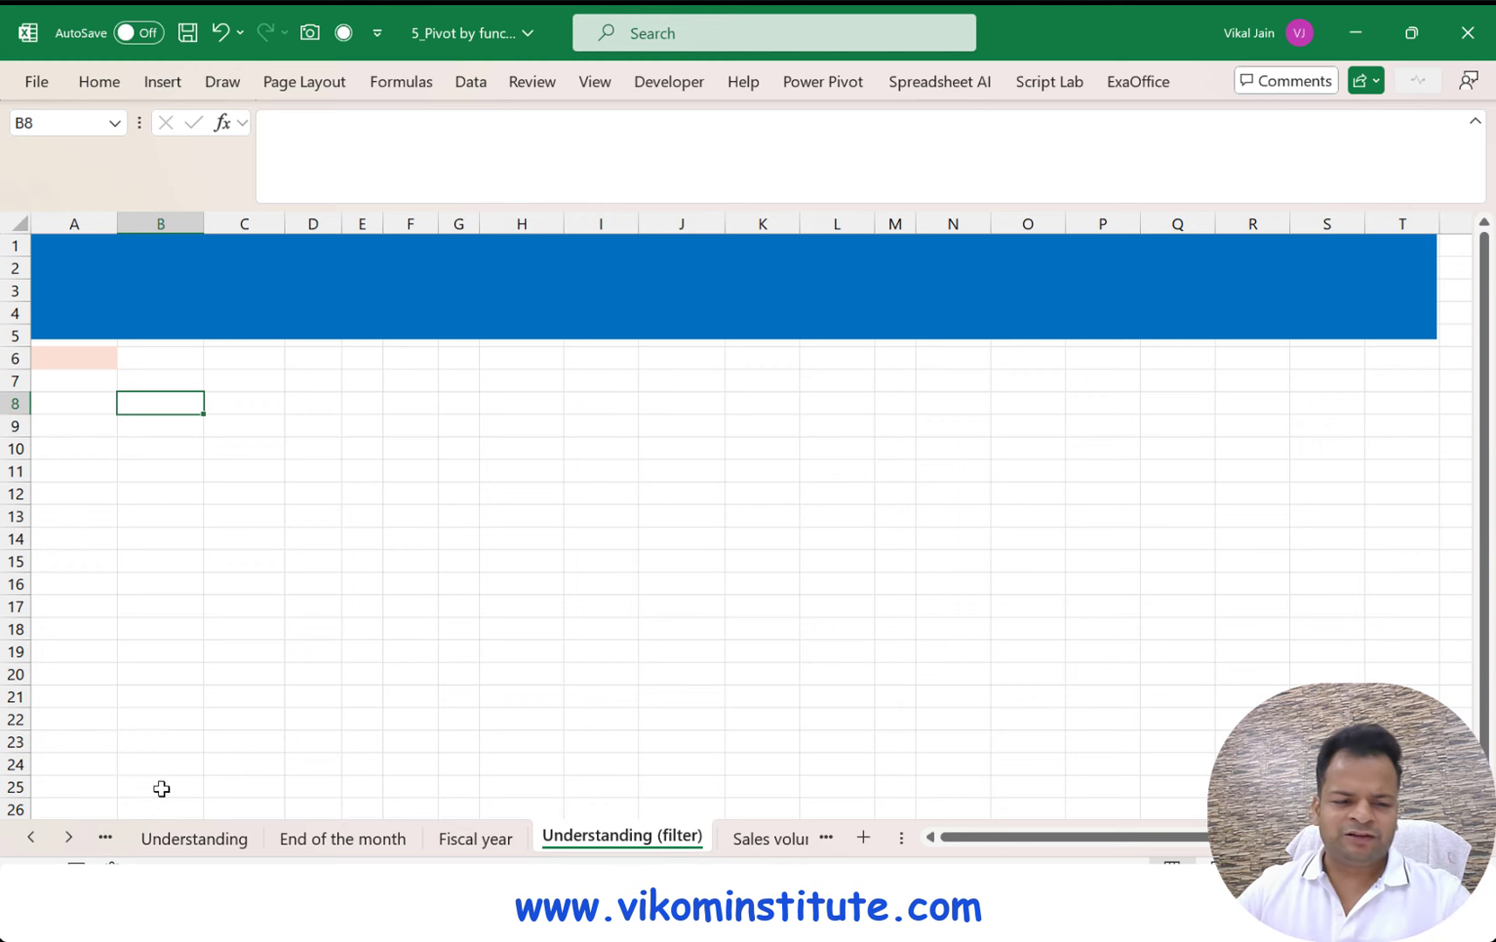
pyautogui.click(32, 840)
pyautogui.click(154, 840)
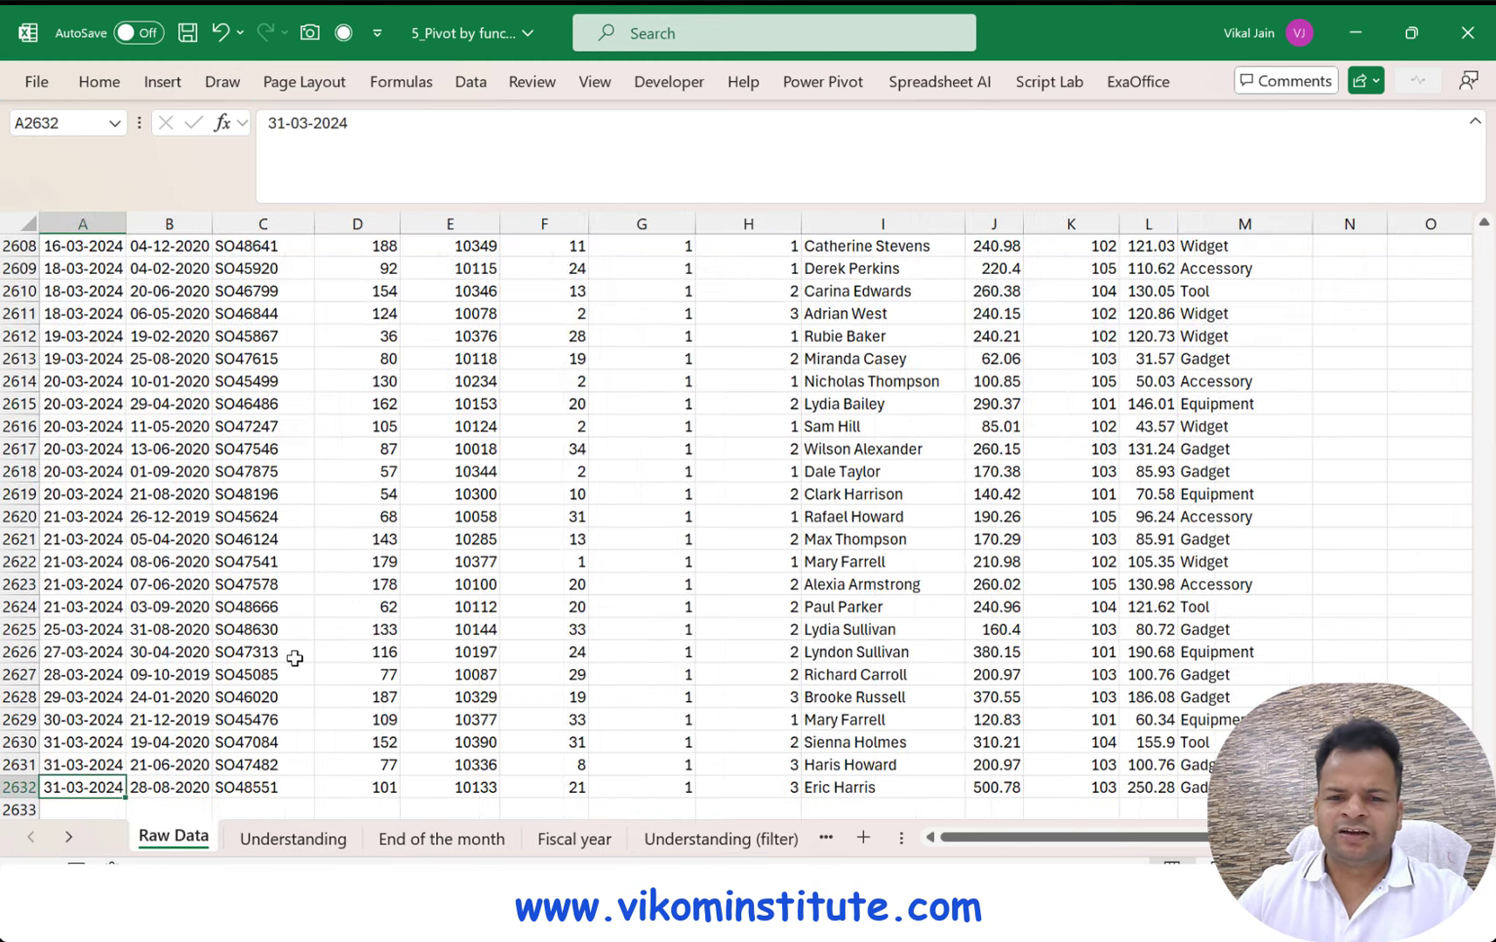
pyautogui.click(418, 485)
pyautogui.hotkey('ctrl', 'Up')
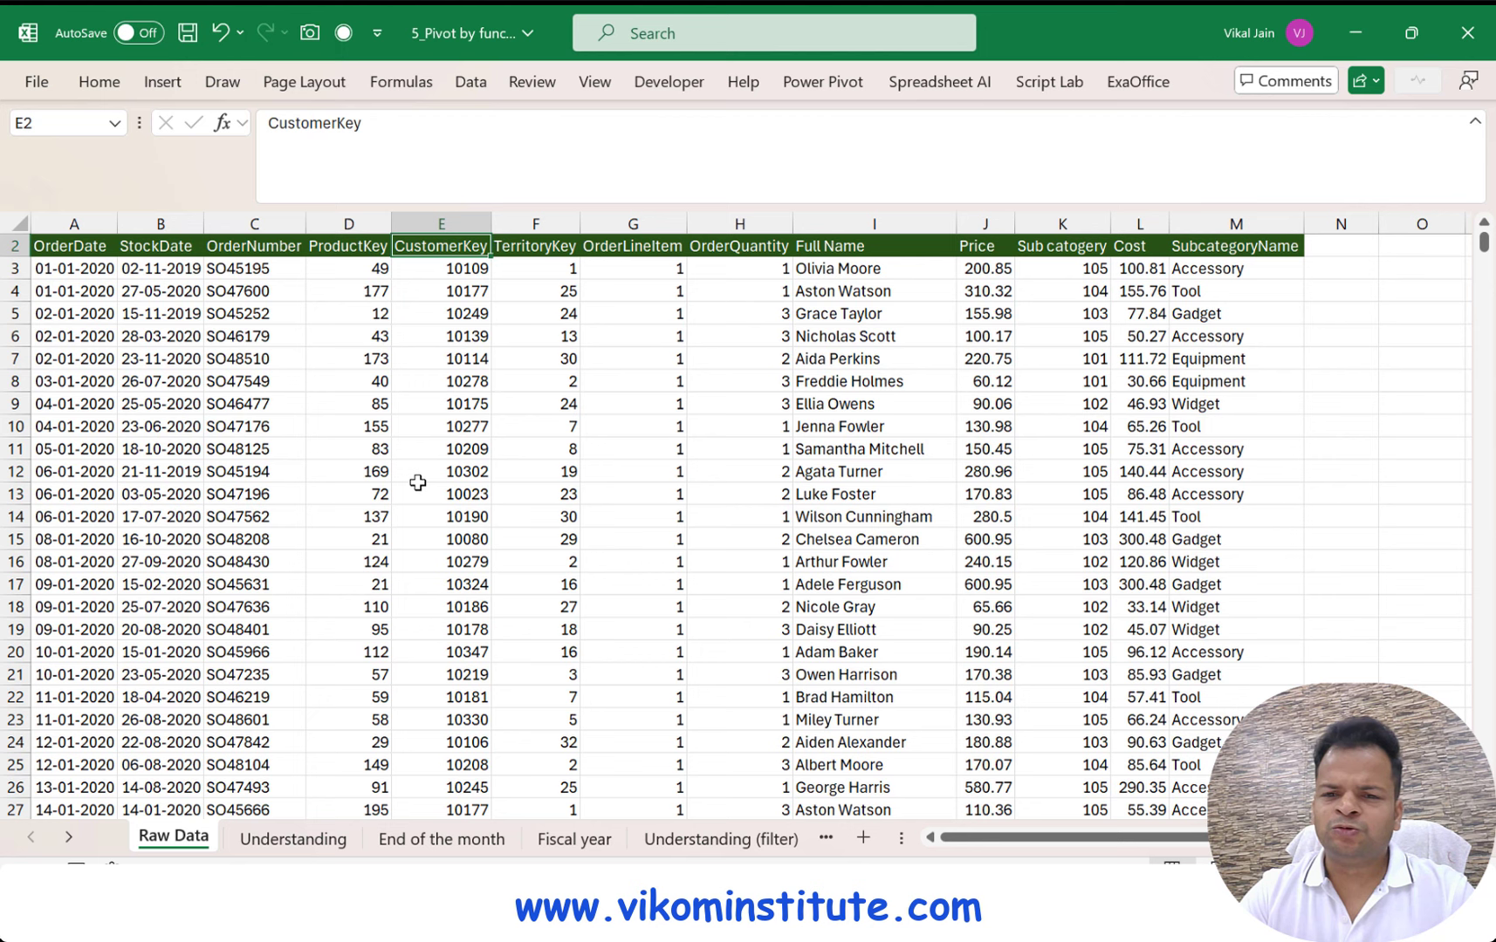
pyautogui.press('Right')
pyautogui.press('Right')
pyautogui.press('Right')
pyautogui.press('Right')
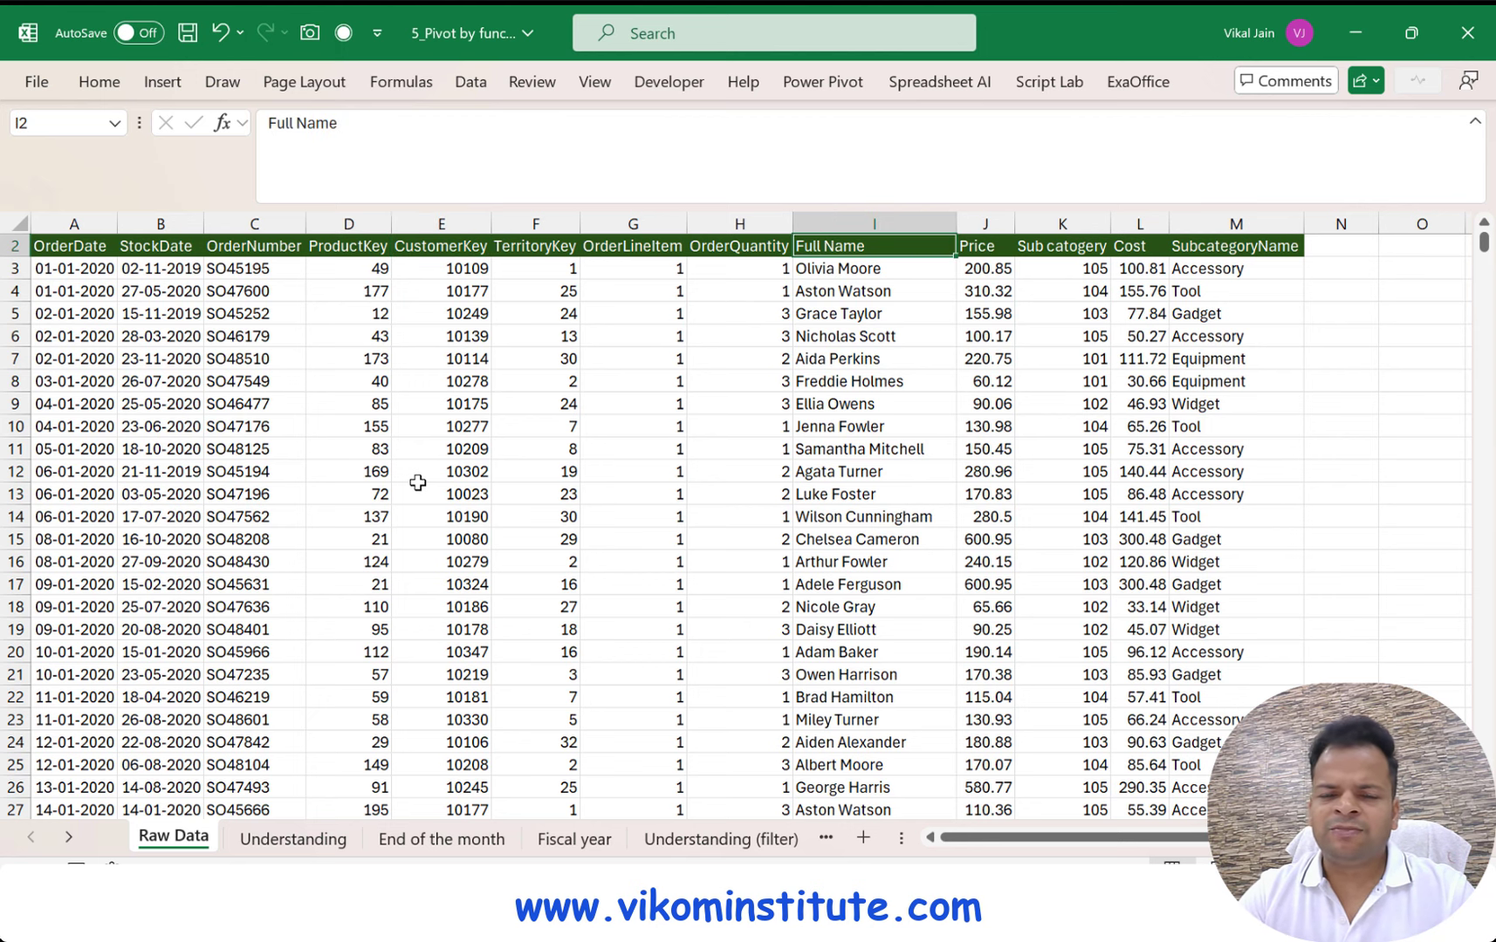
pyautogui.press('Down')
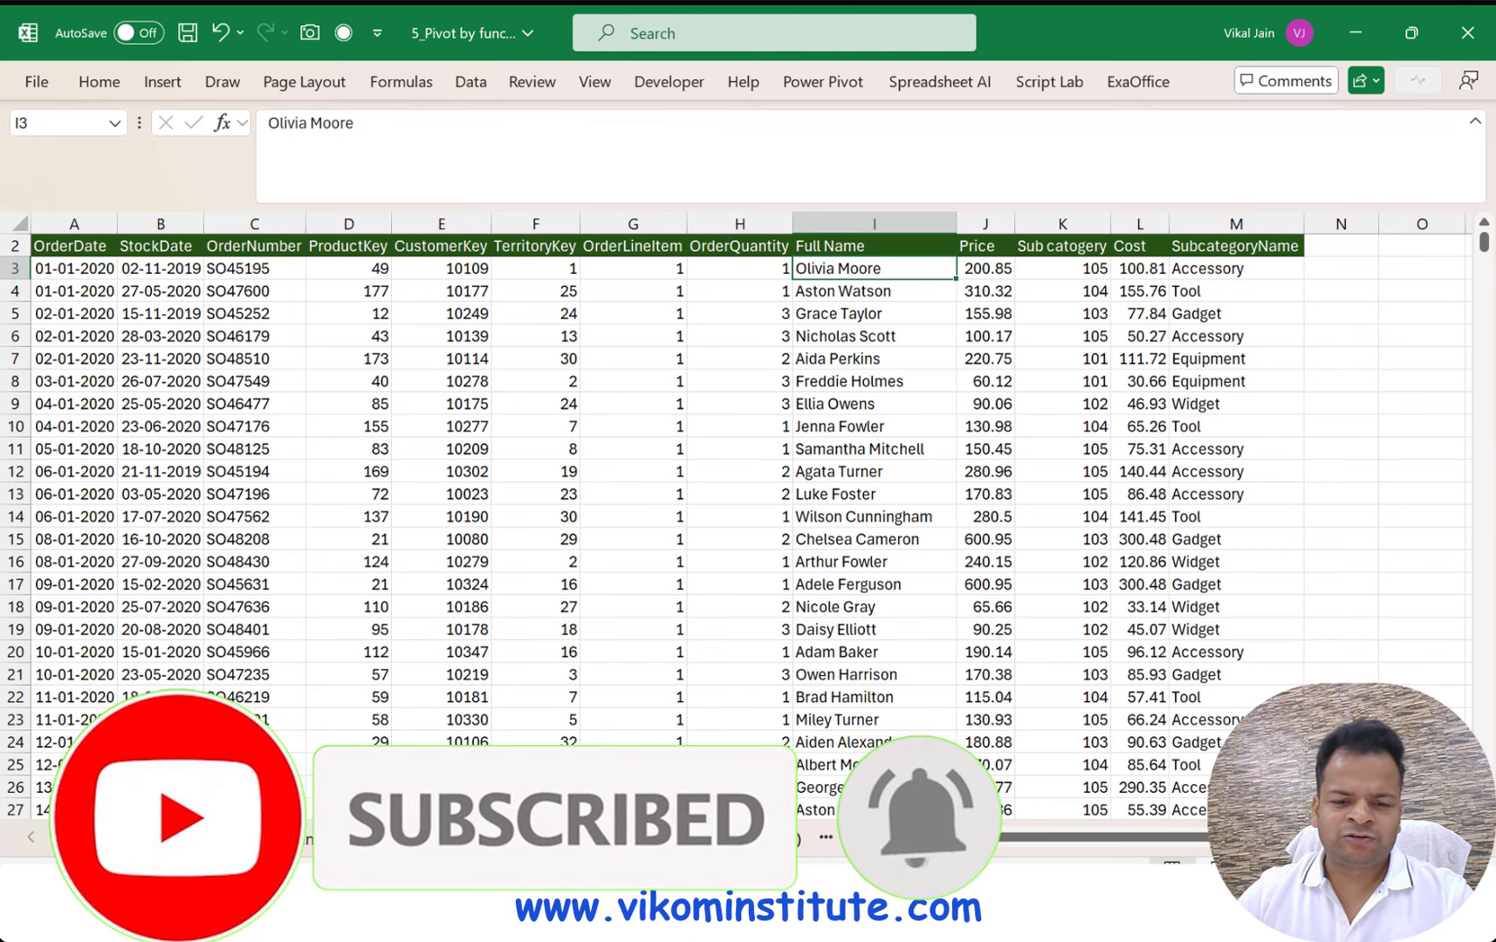
# Start a PIVOTBY formula in cell A6 of the Understanding (filter) sheet
pyautogui.click(454, 839)
pyautogui.click(76, 359)
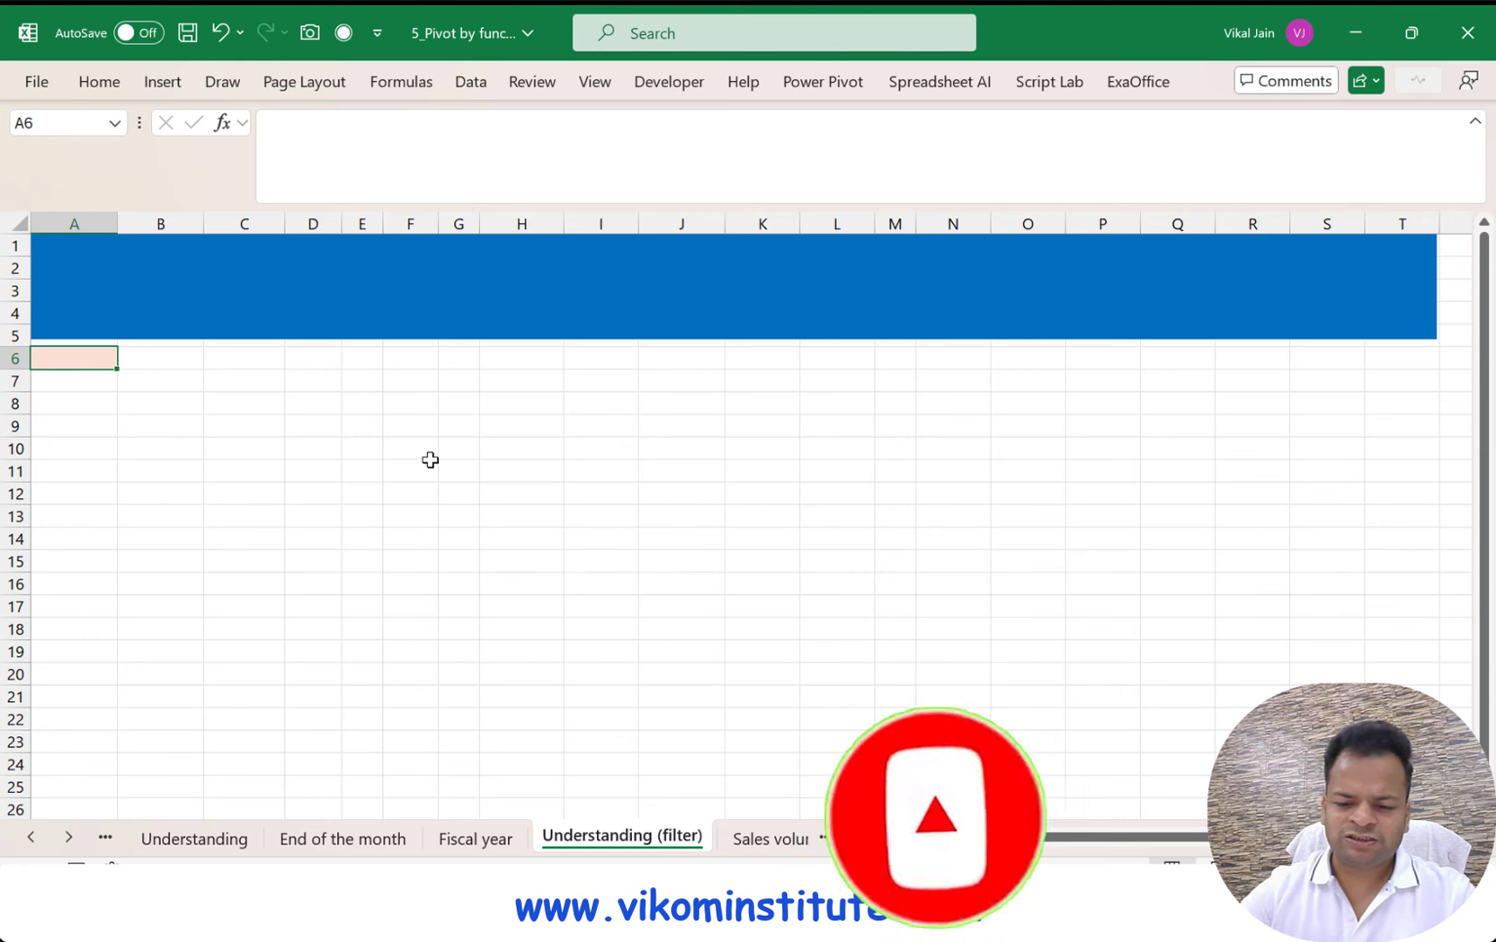
pyautogui.write('pivo')
pyautogui.press('Escape')
pyautogui.write('=piv')
pyautogui.press('Tab')
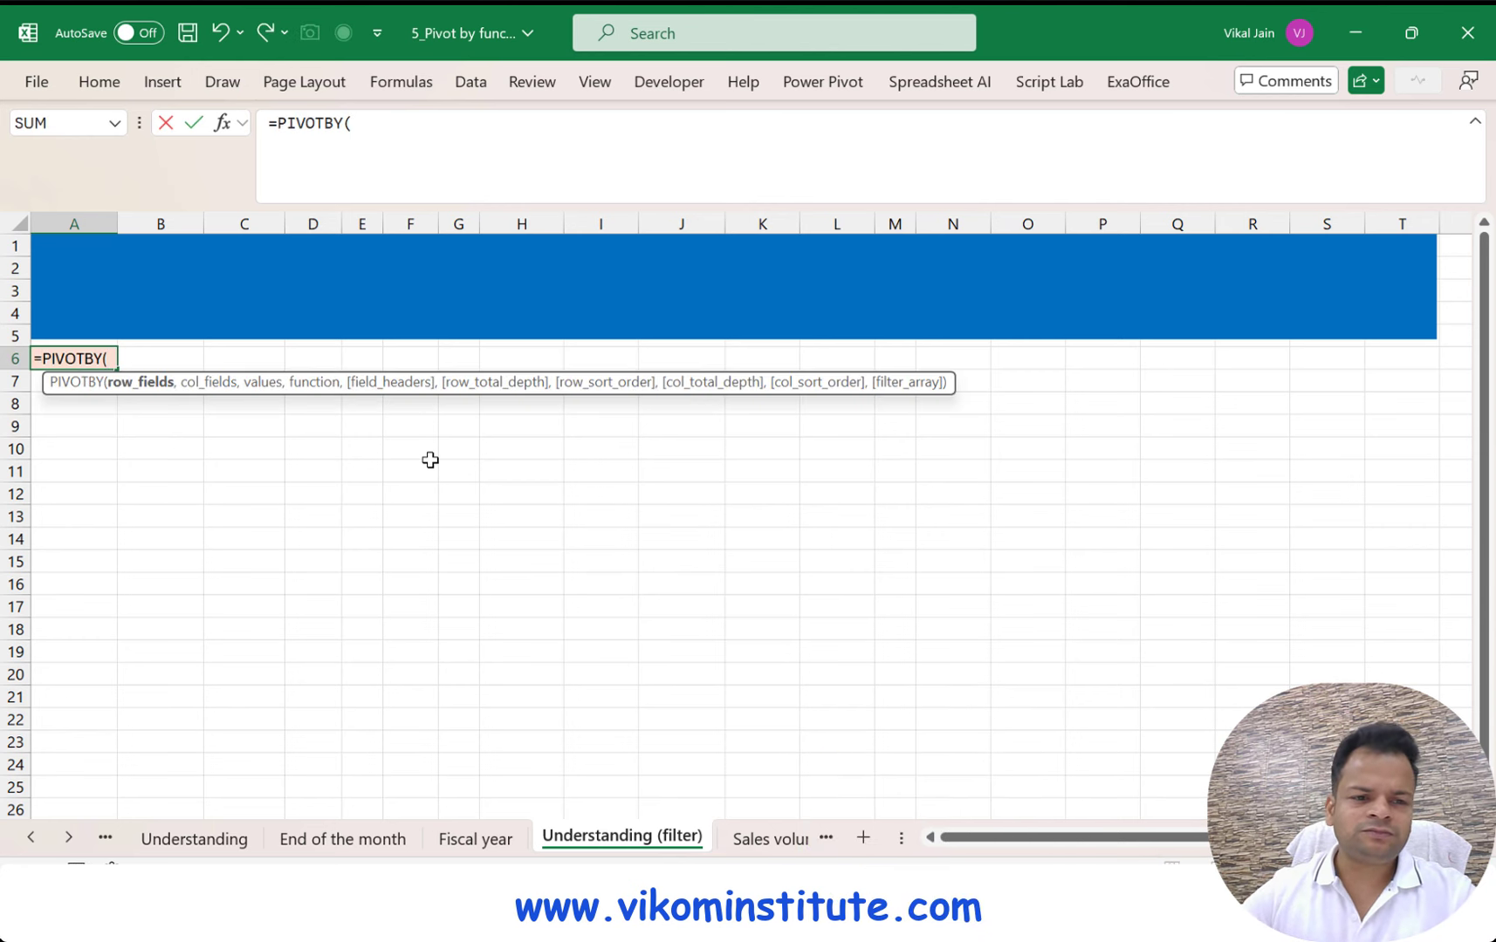
# Use the SubcategoryName column with its header, 'Raw Data'!M2:M2632, as the row fields of the PIVOTBY formula
pyautogui.click(30, 837)
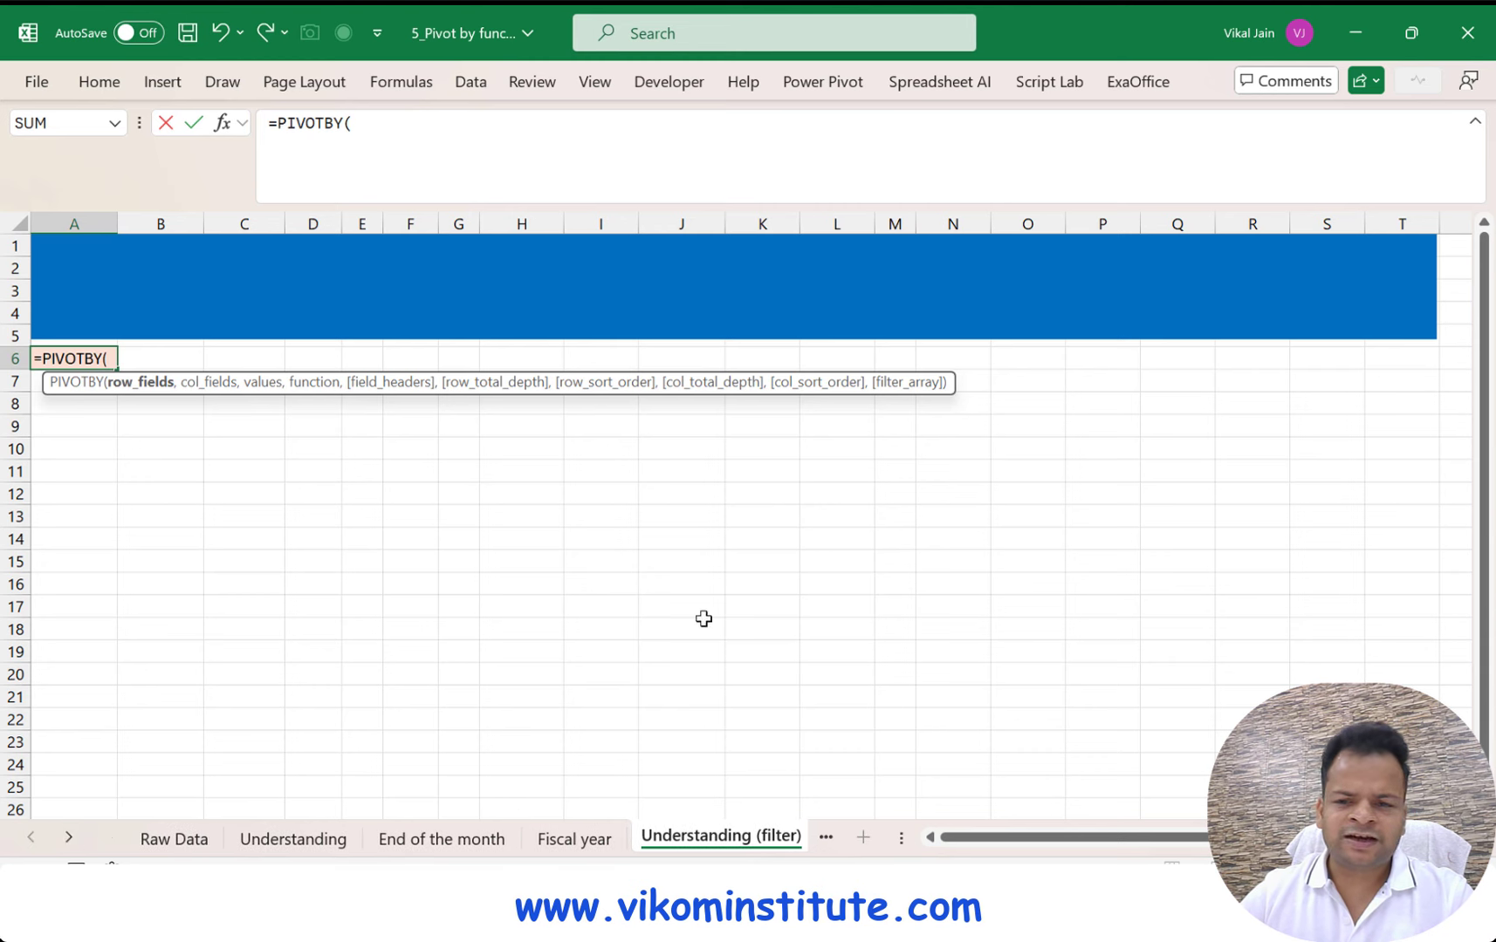
pyautogui.click(155, 838)
pyautogui.click(1209, 251)
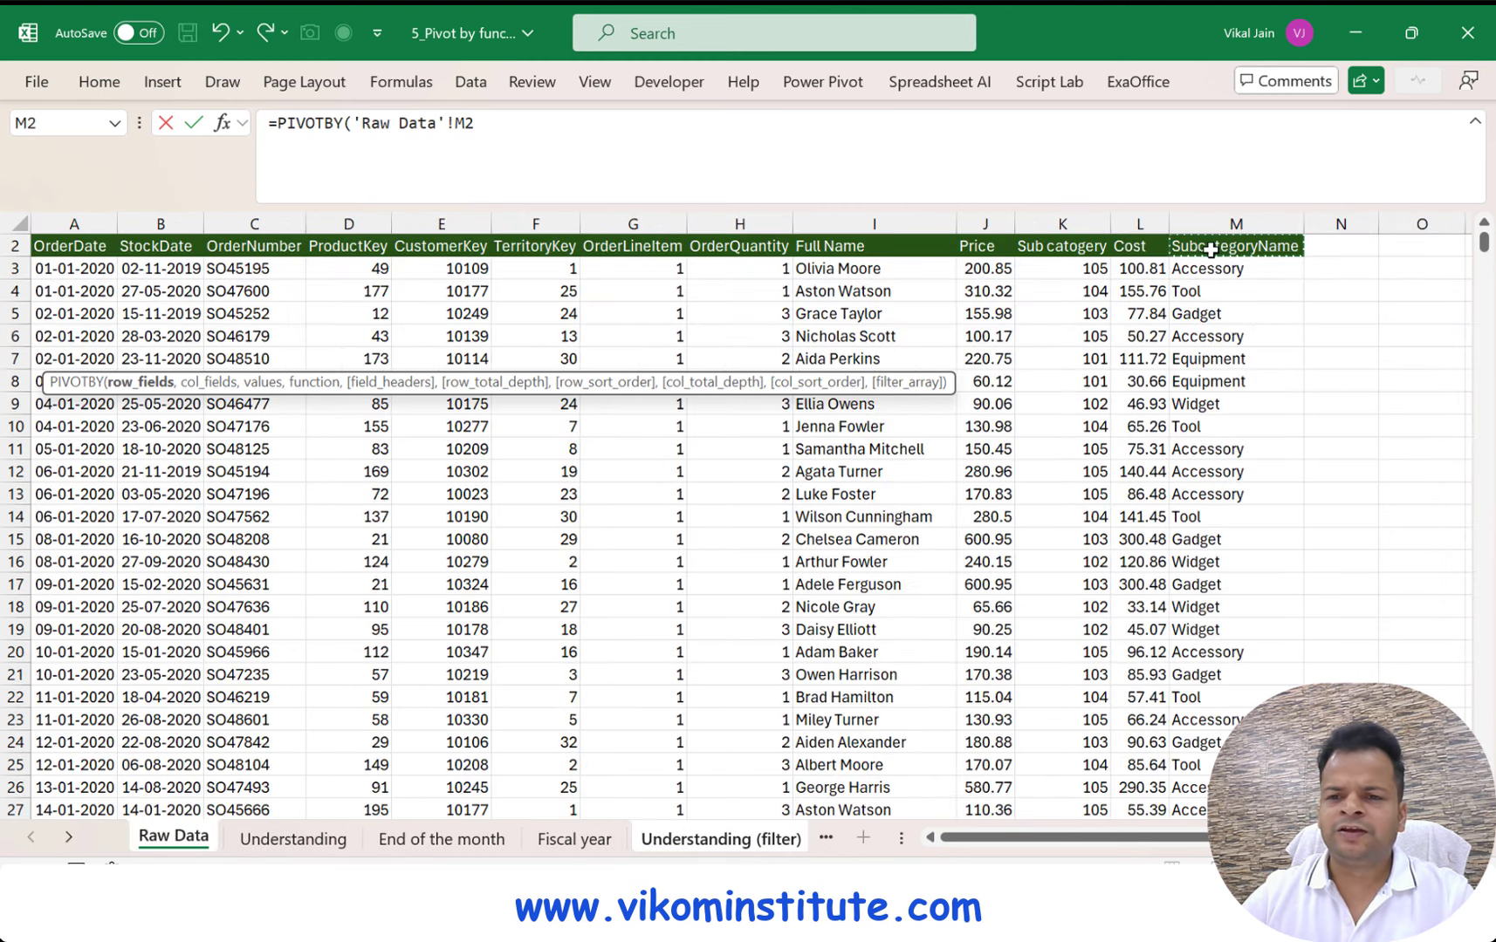
pyautogui.hotkey('ctrl', 'shift', 'Down')
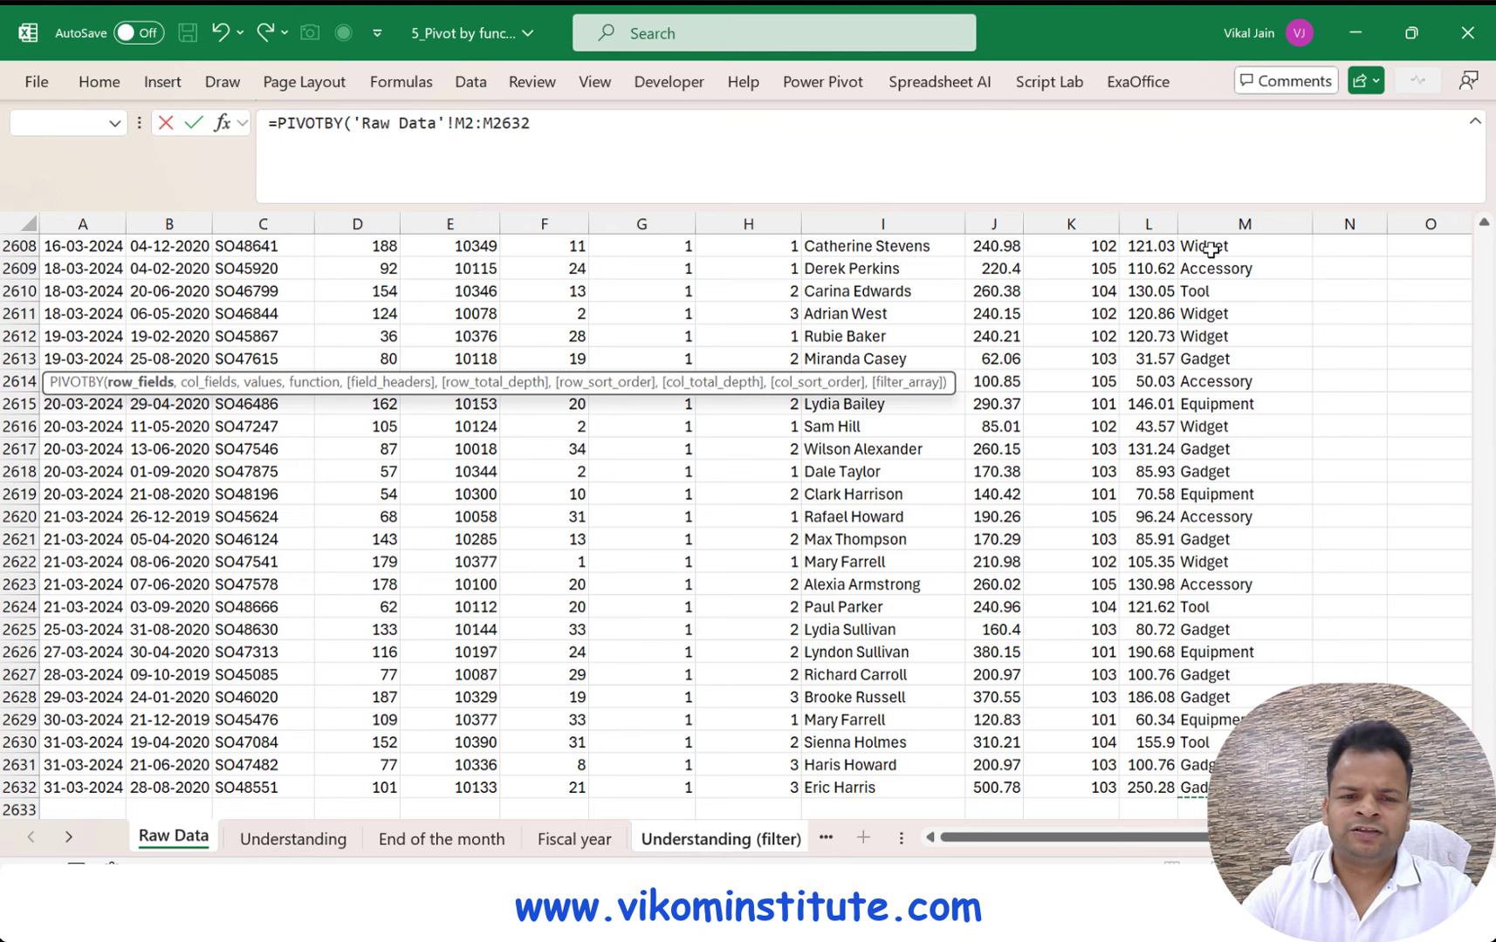
# Leave the PIVOTBY column fields empty and use the OrderQuantity column with its header, 'Raw Data'!H2:H2632, as the values
pyautogui.write(',')
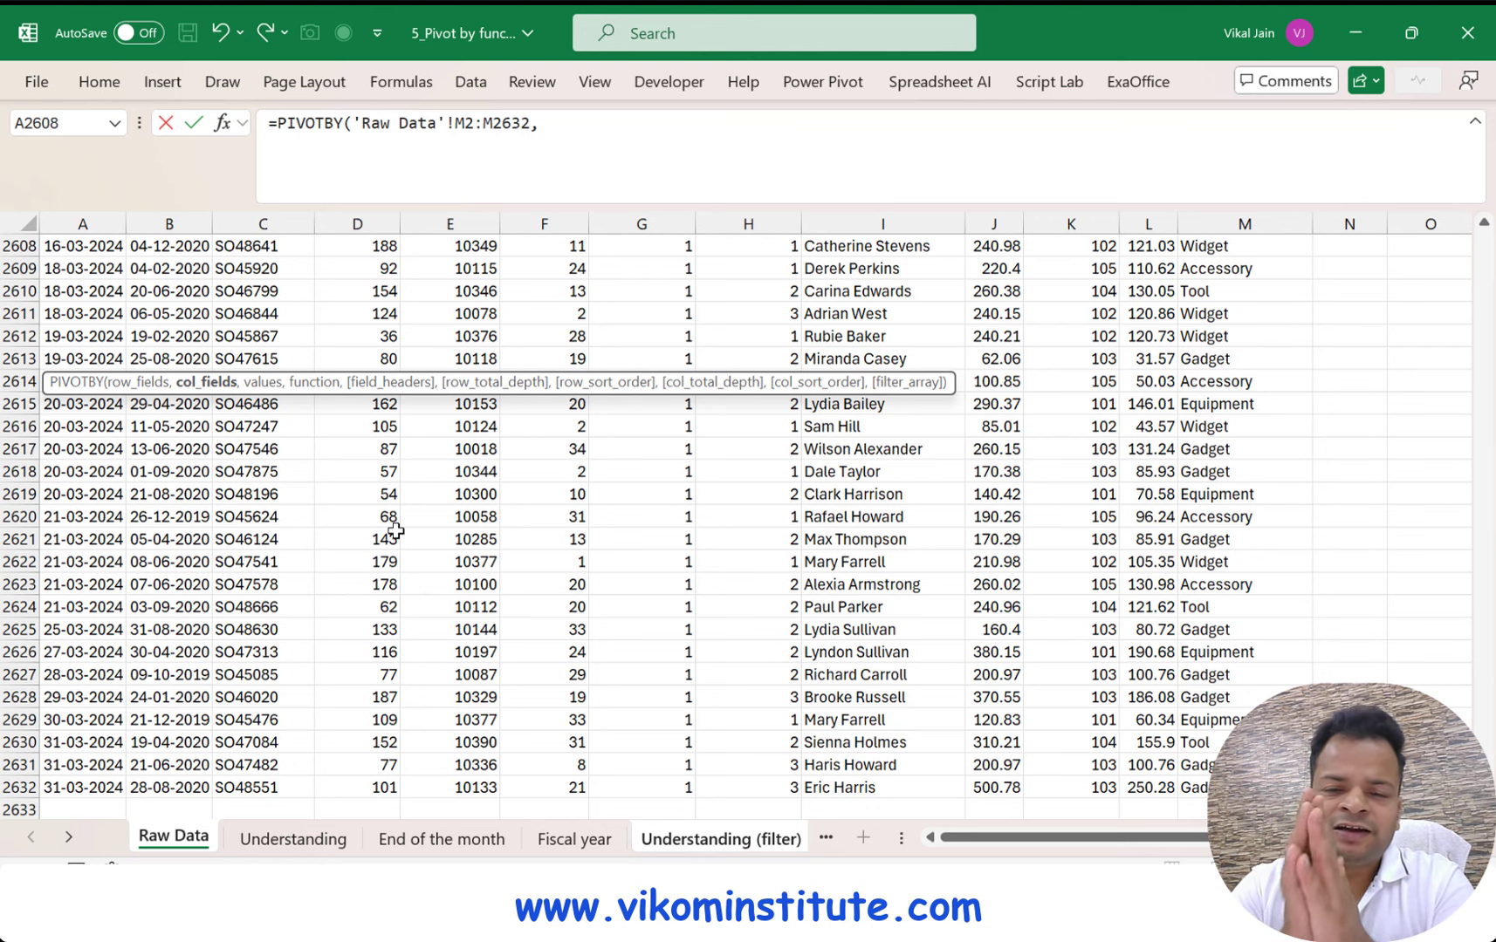
pyautogui.write(',')
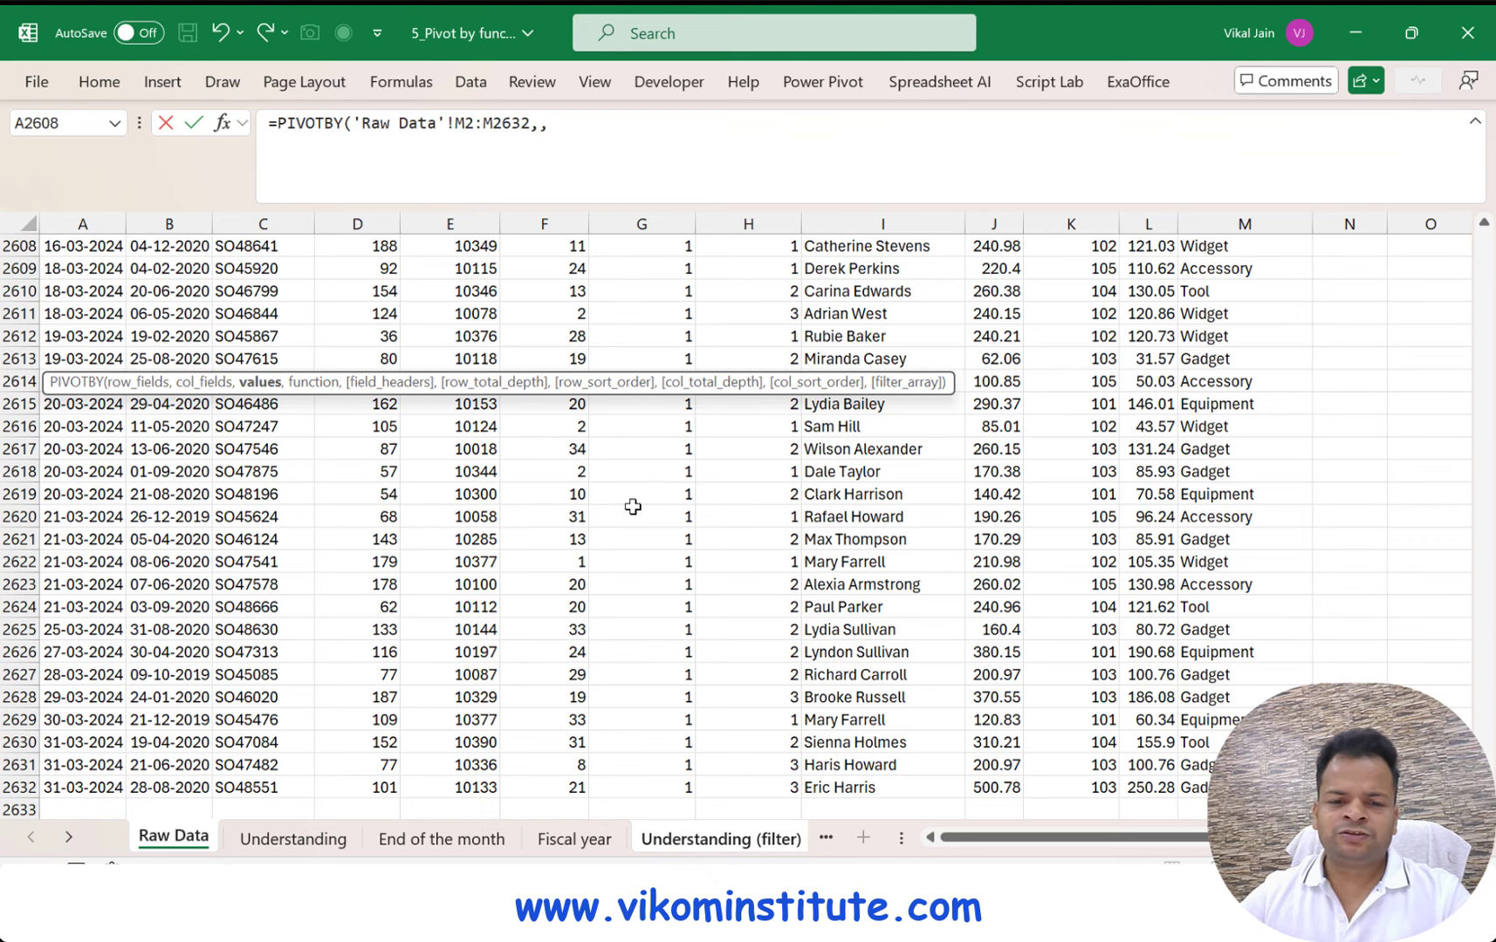
pyautogui.click(776, 536)
pyautogui.hotkey('ctrl', 'Up')
pyautogui.press('Down')
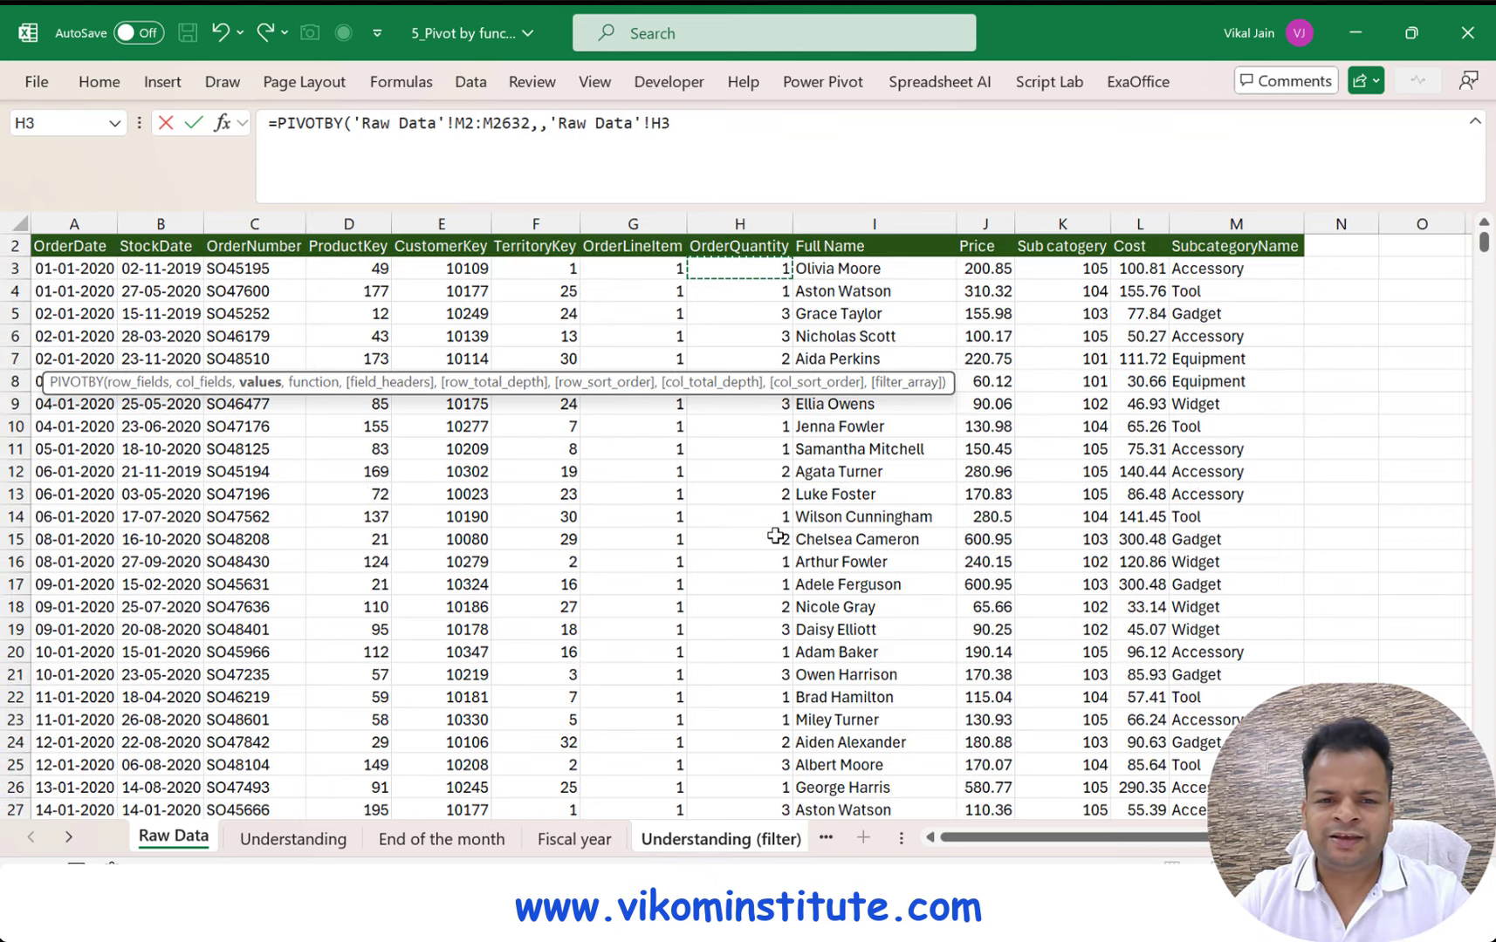
pyautogui.hotkey('ctrl', 'shift', 'Down')
pyautogui.hotkey('ctrl', 'Up')
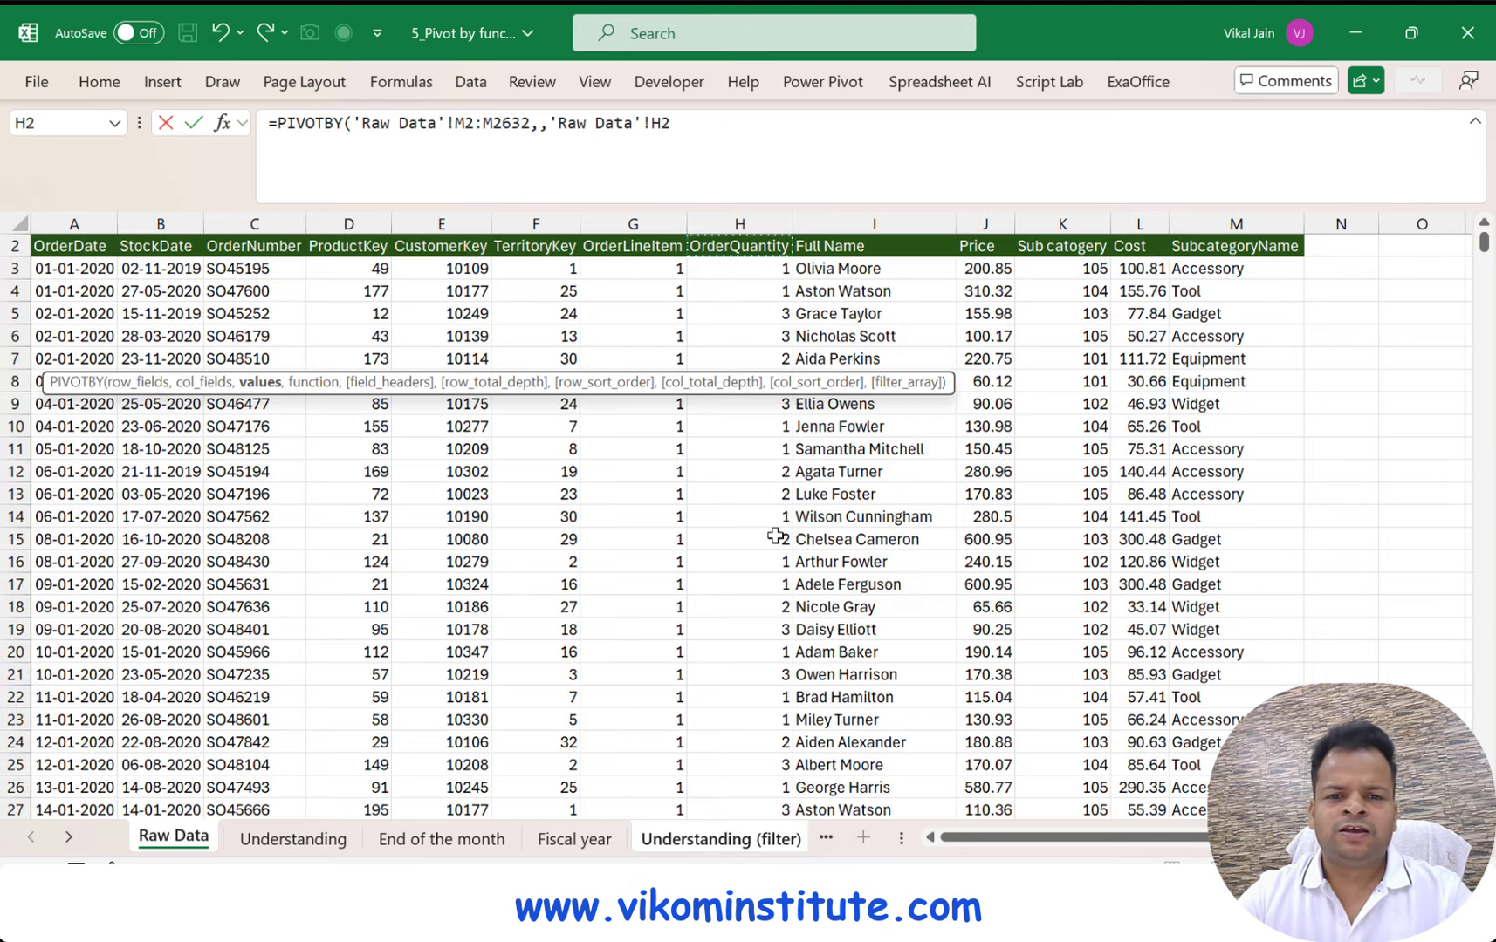
pyautogui.hotkey('ctrl', 'shift', 'Down')
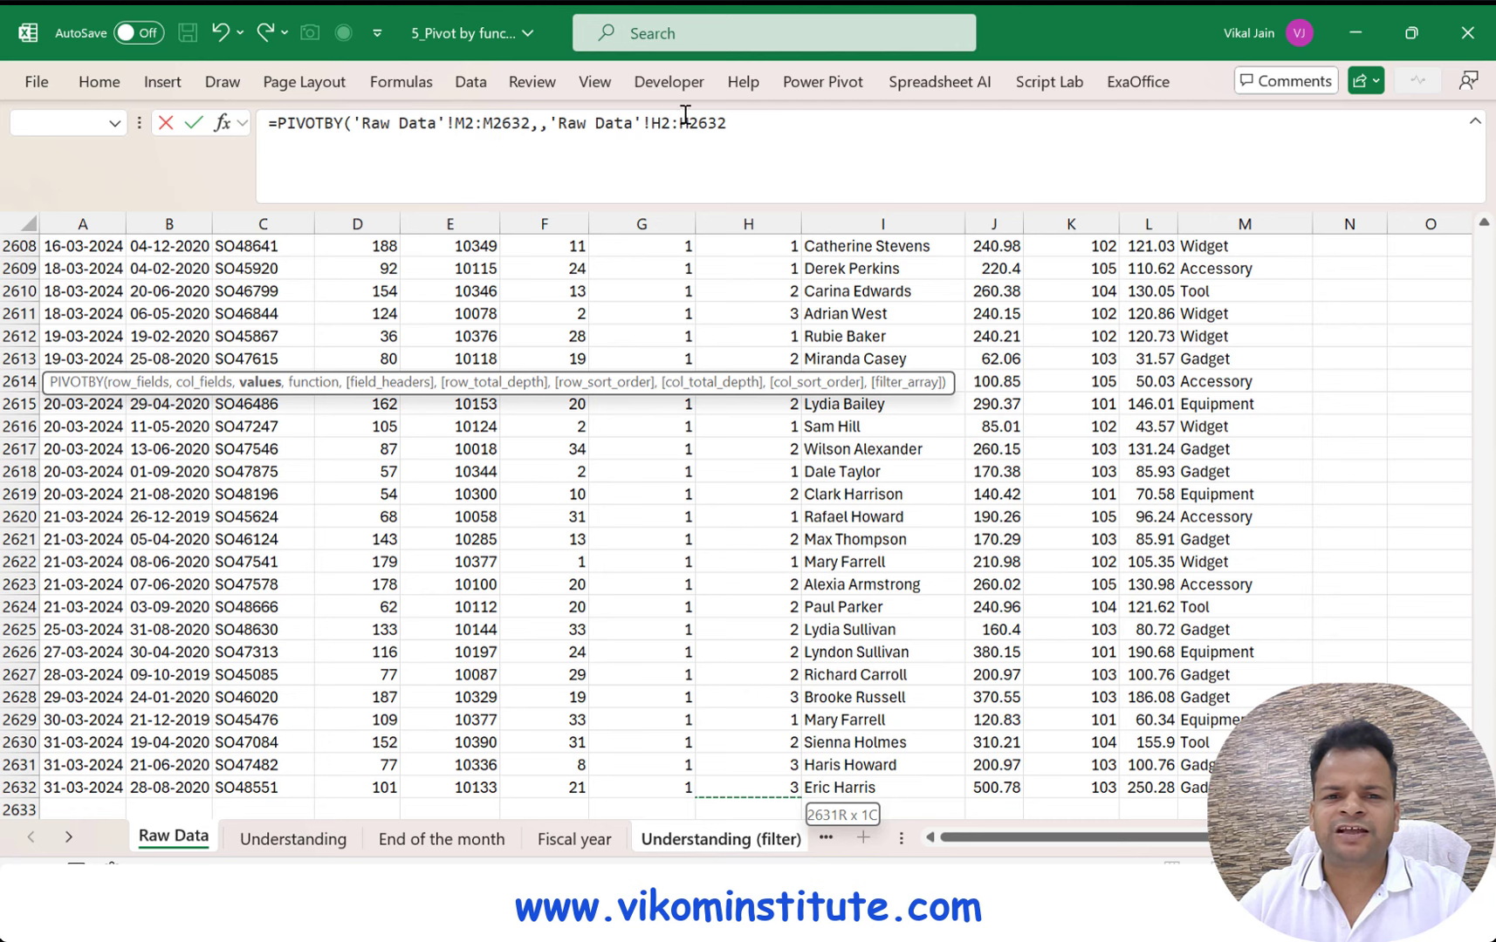
# Set SUM as the PIVOTBY function and complete the formula in A6
pyautogui.click(748, 128)
pyautogui.write(',')
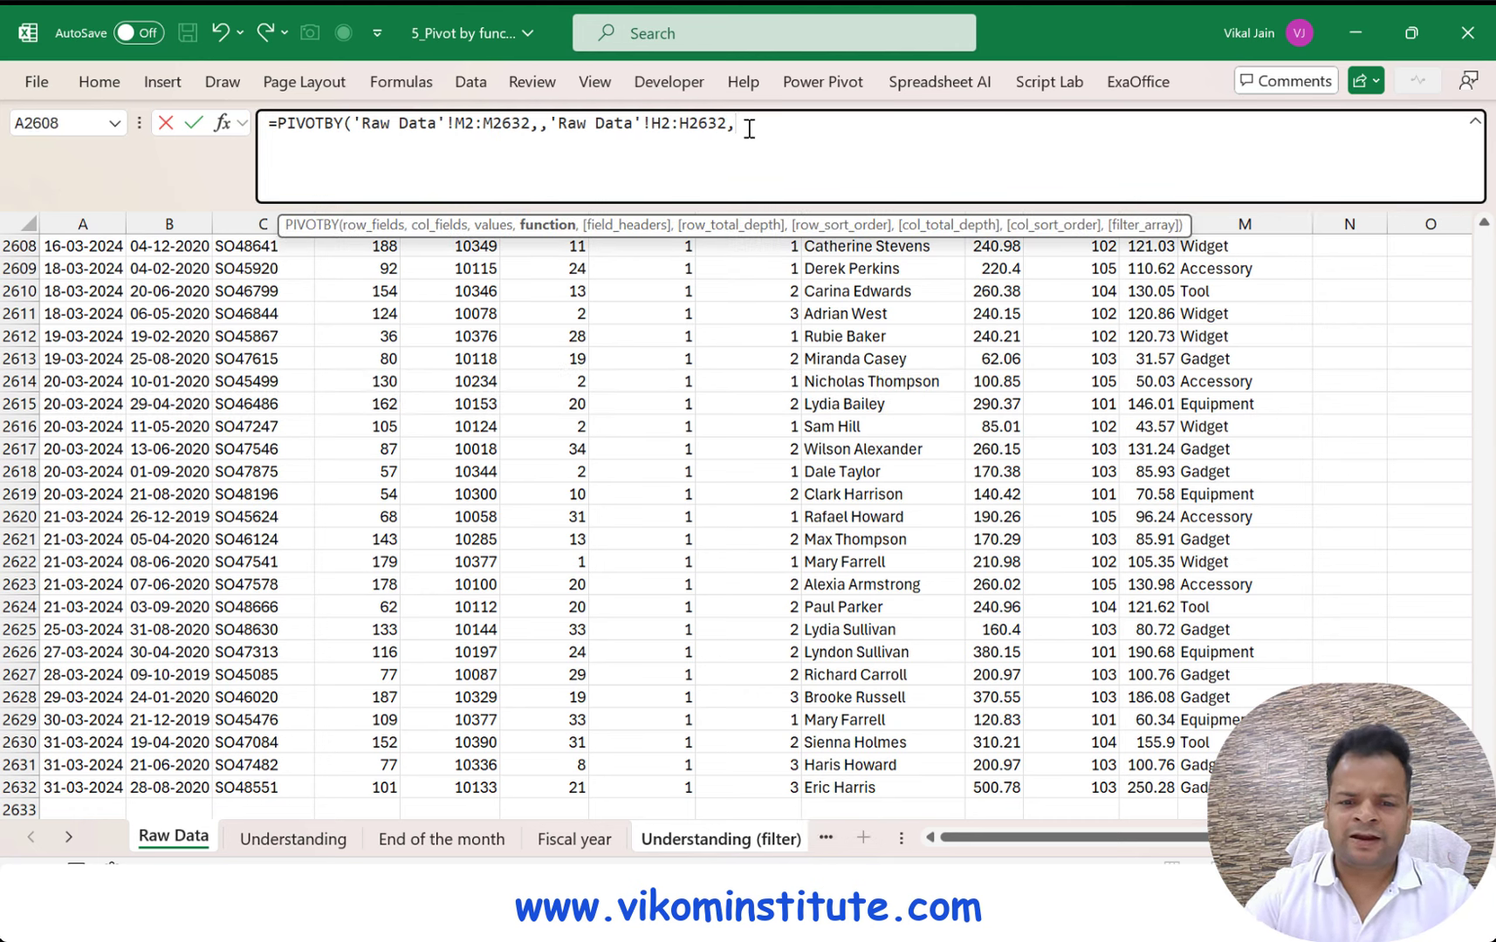
pyautogui.write('sum')
pyautogui.press('Tab')
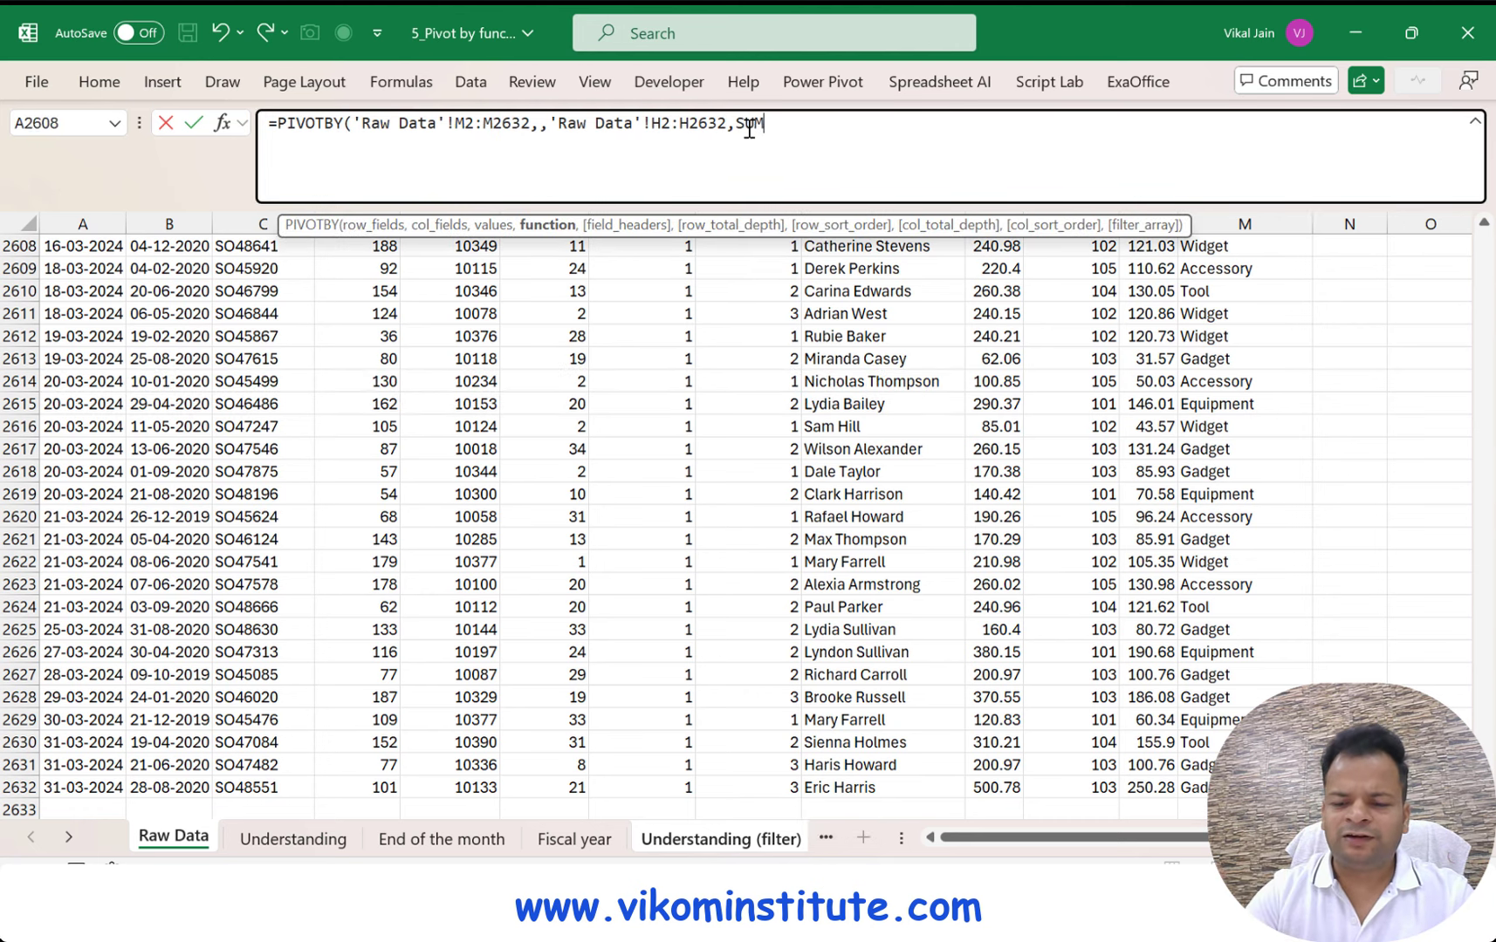
pyautogui.press('Return')
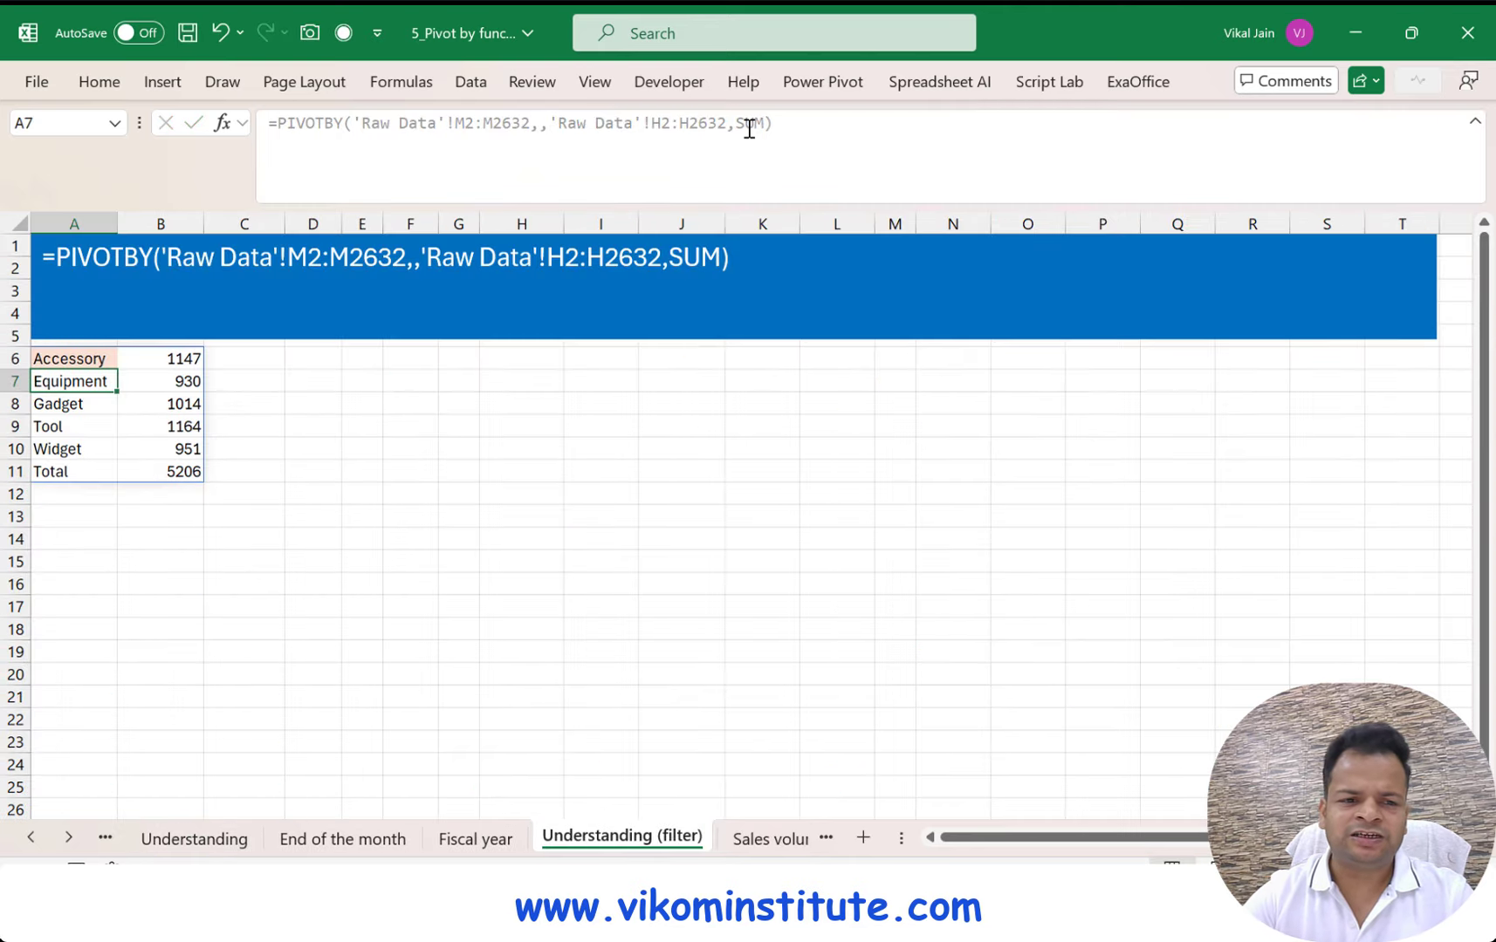
pyautogui.press('Up')
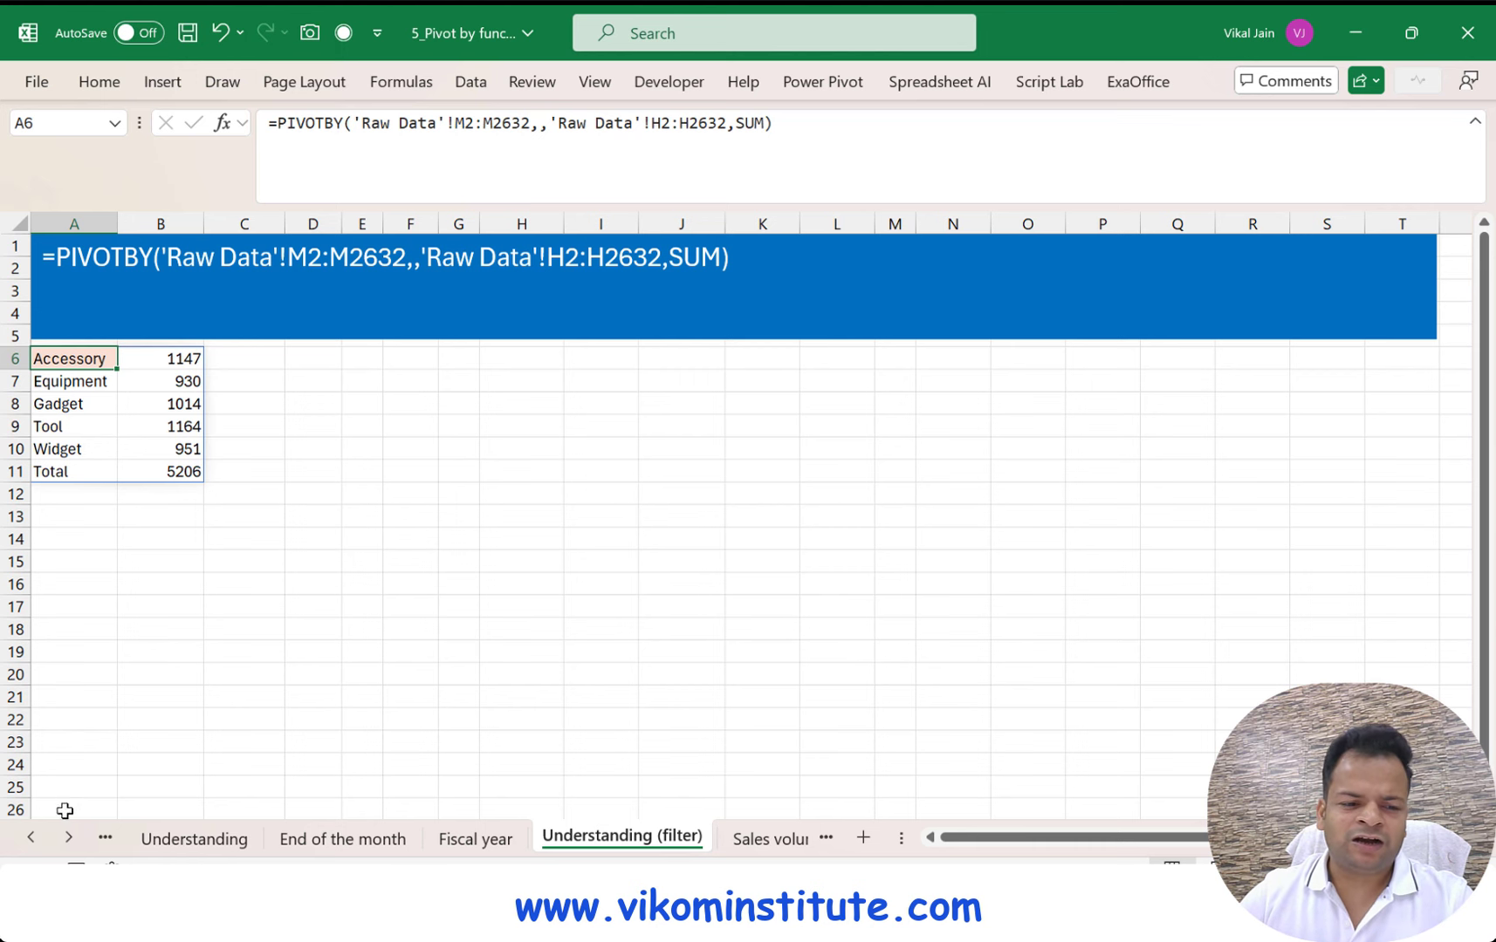
# Examine the Full Name column on the Raw Data sheet, then return to the Understanding (filter) sheet
pyautogui.click(33, 843)
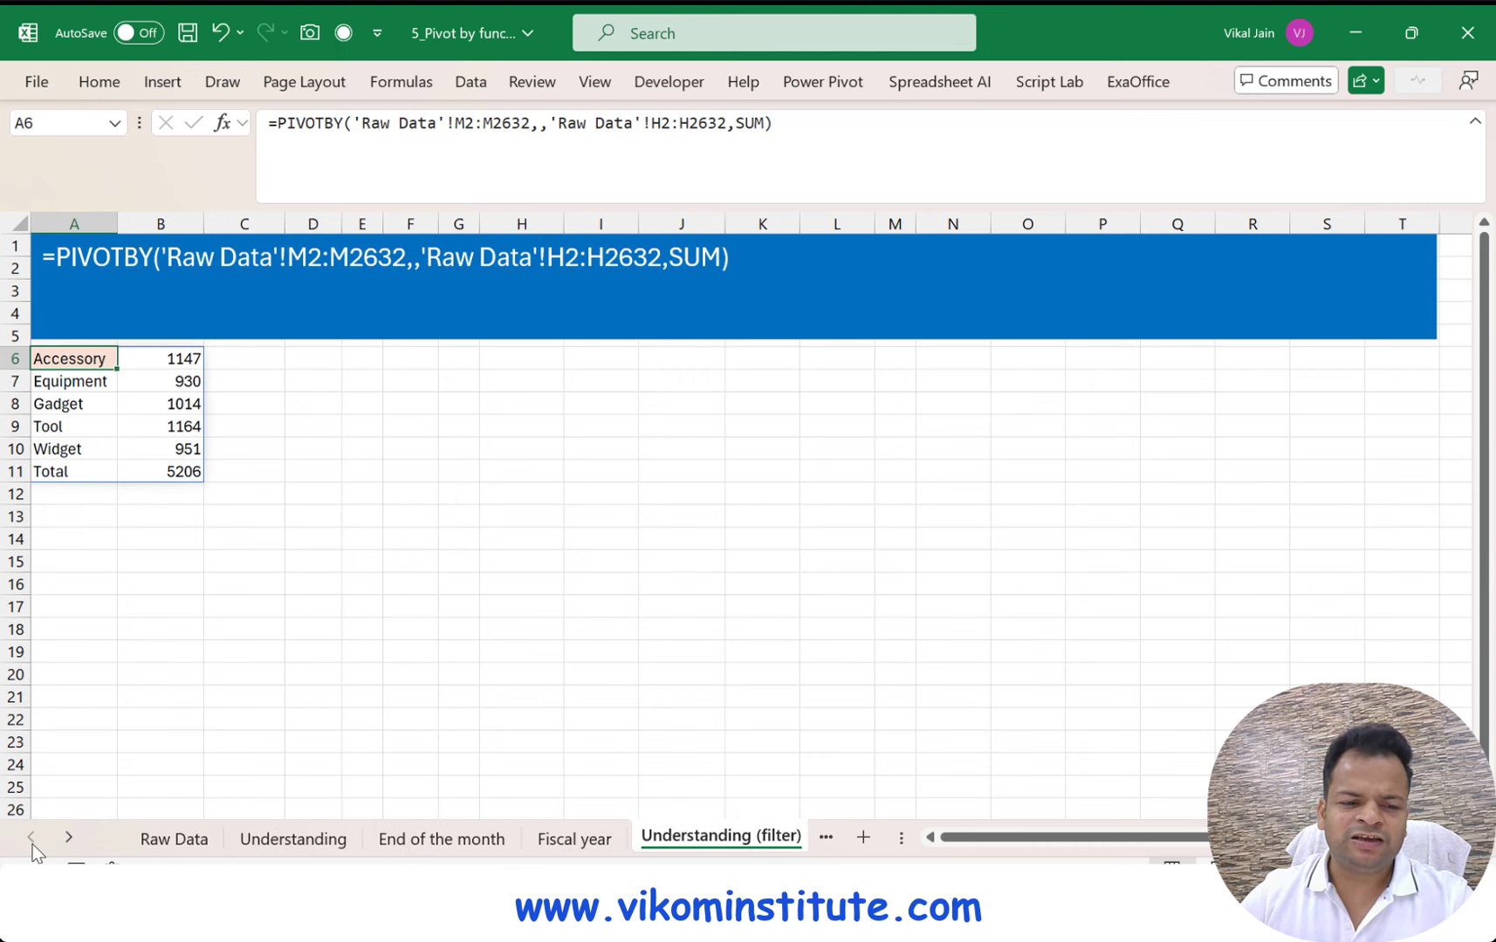
pyautogui.click(170, 839)
pyautogui.click(849, 407)
pyautogui.hotkey('ctrl', 'Up')
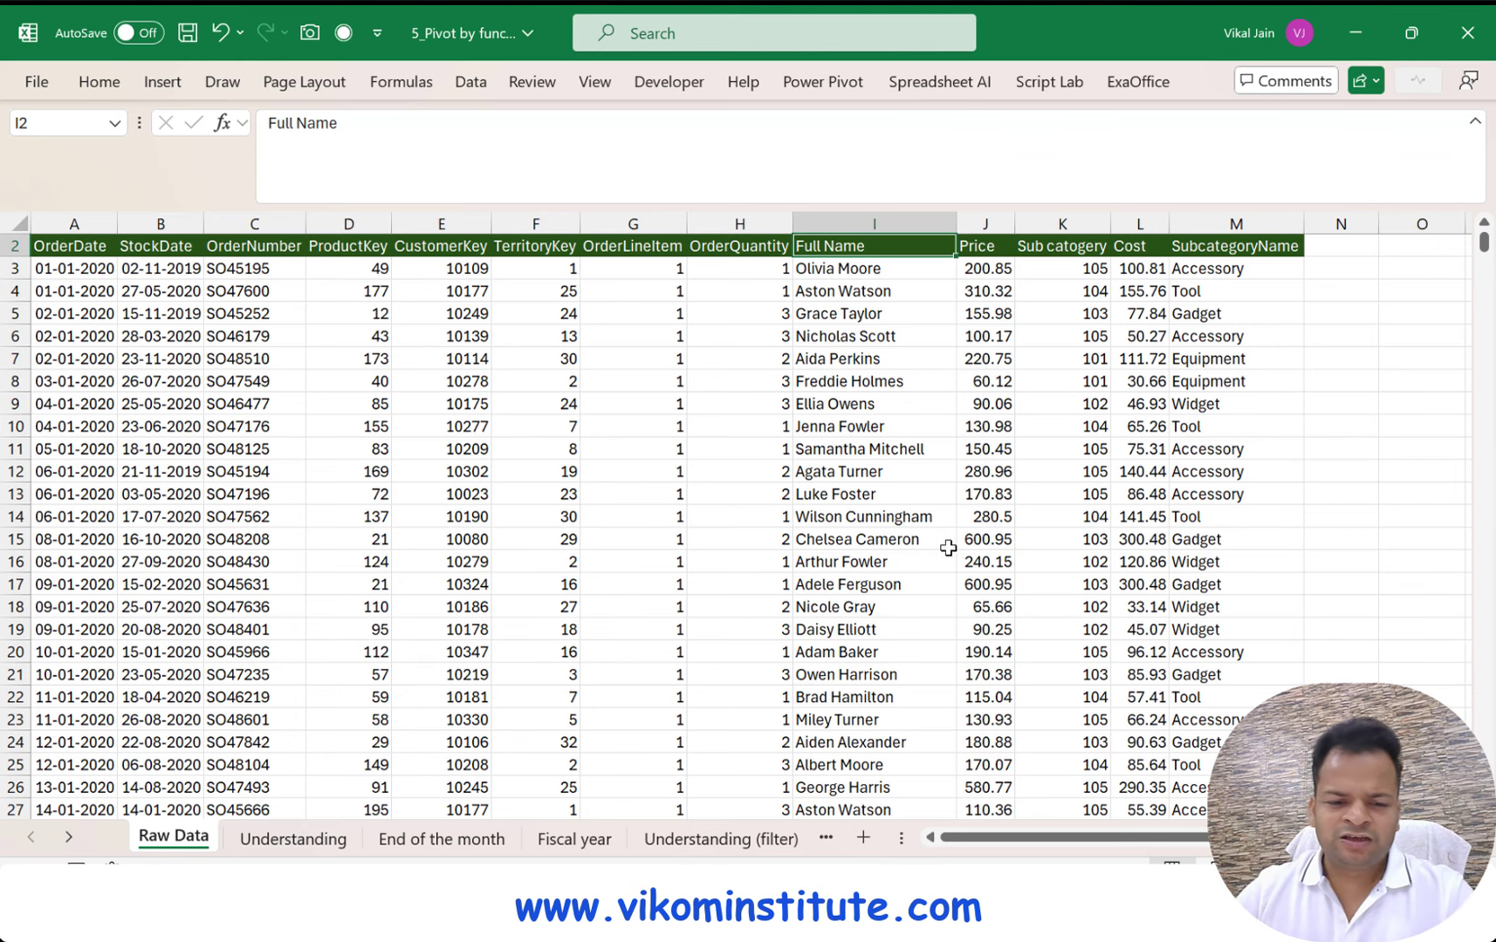
pyautogui.click(689, 836)
pyautogui.click(418, 364)
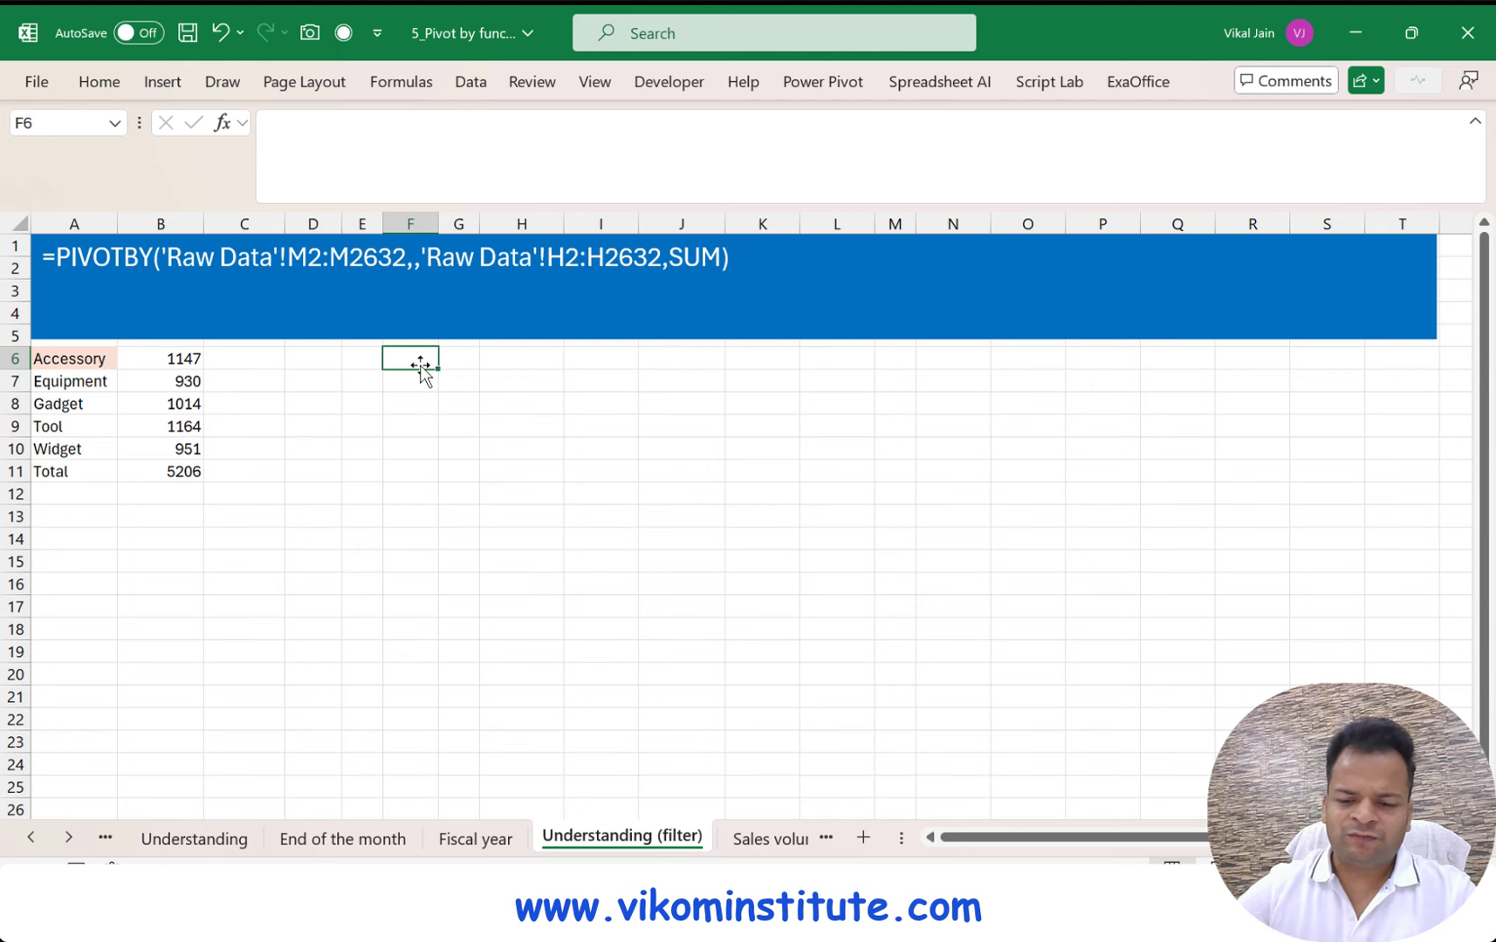
pyautogui.write('=filte')
pyautogui.press('Tab')
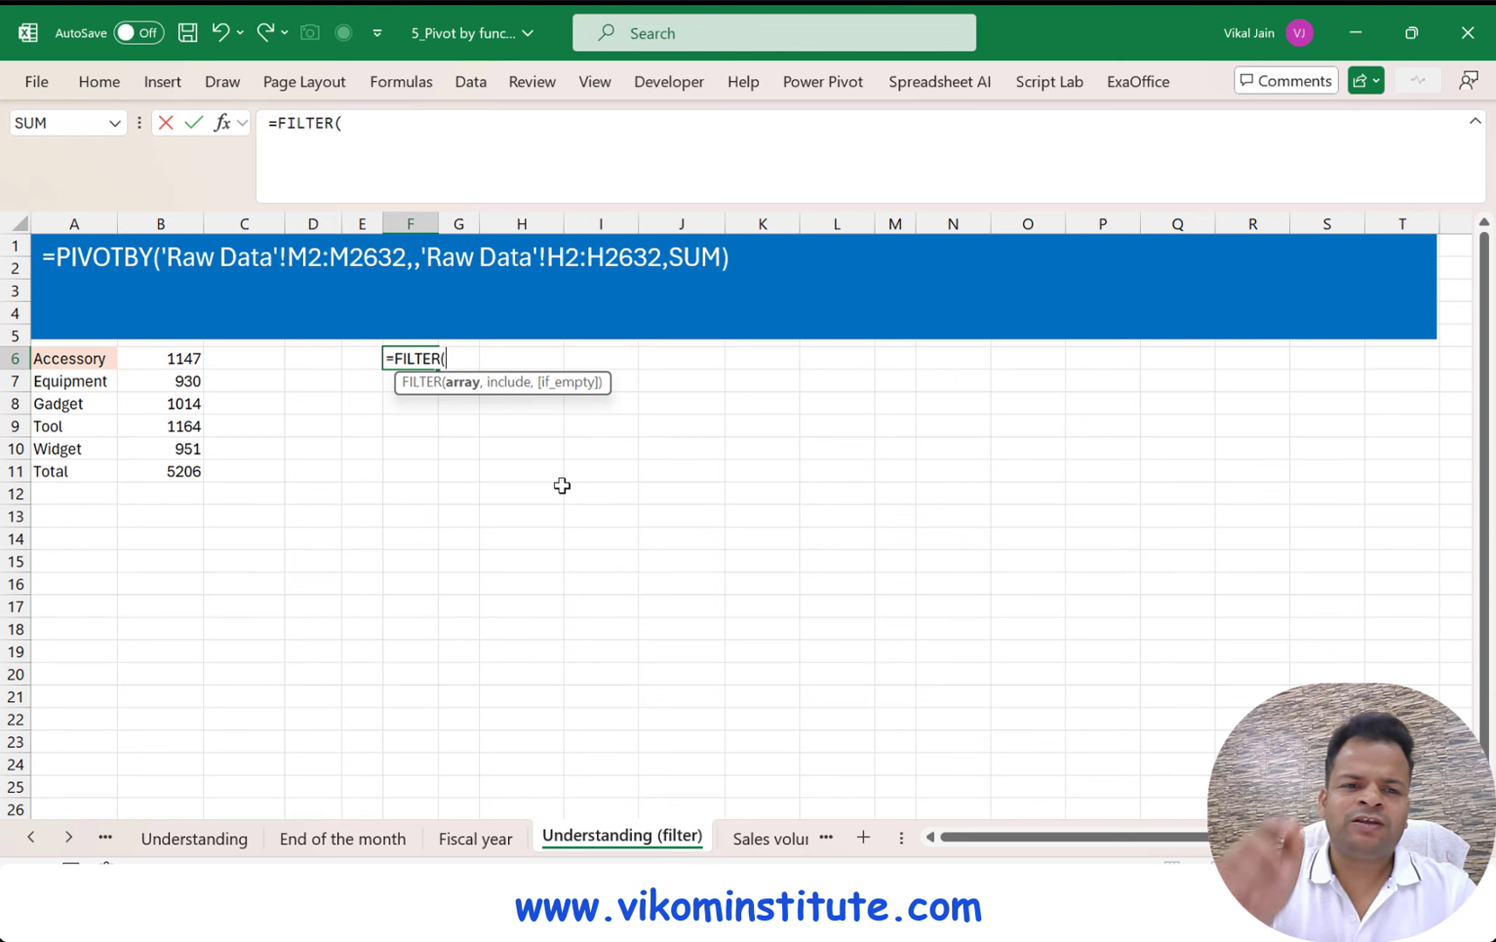
pyautogui.press('Escape')
# Reopen the PIVOTBY formula in A6 and skip the optional arguments after SUM up to filter_array
pyautogui.press('Left')
pyautogui.press('Left')
pyautogui.press('Left')
pyautogui.press('Left')
pyautogui.press('Left')
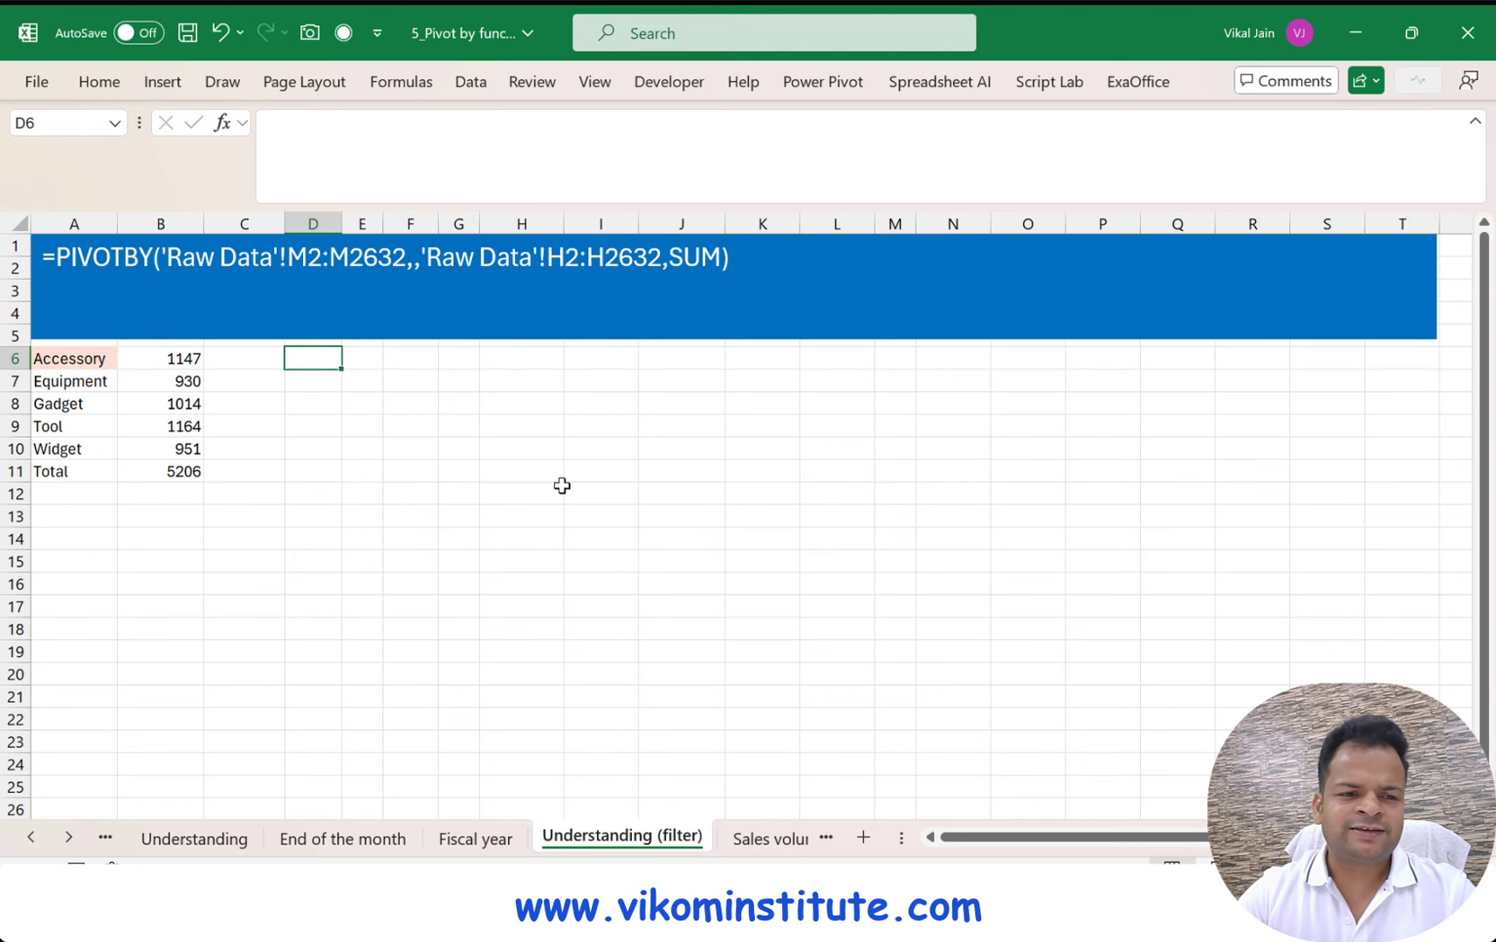
pyautogui.press('F2')
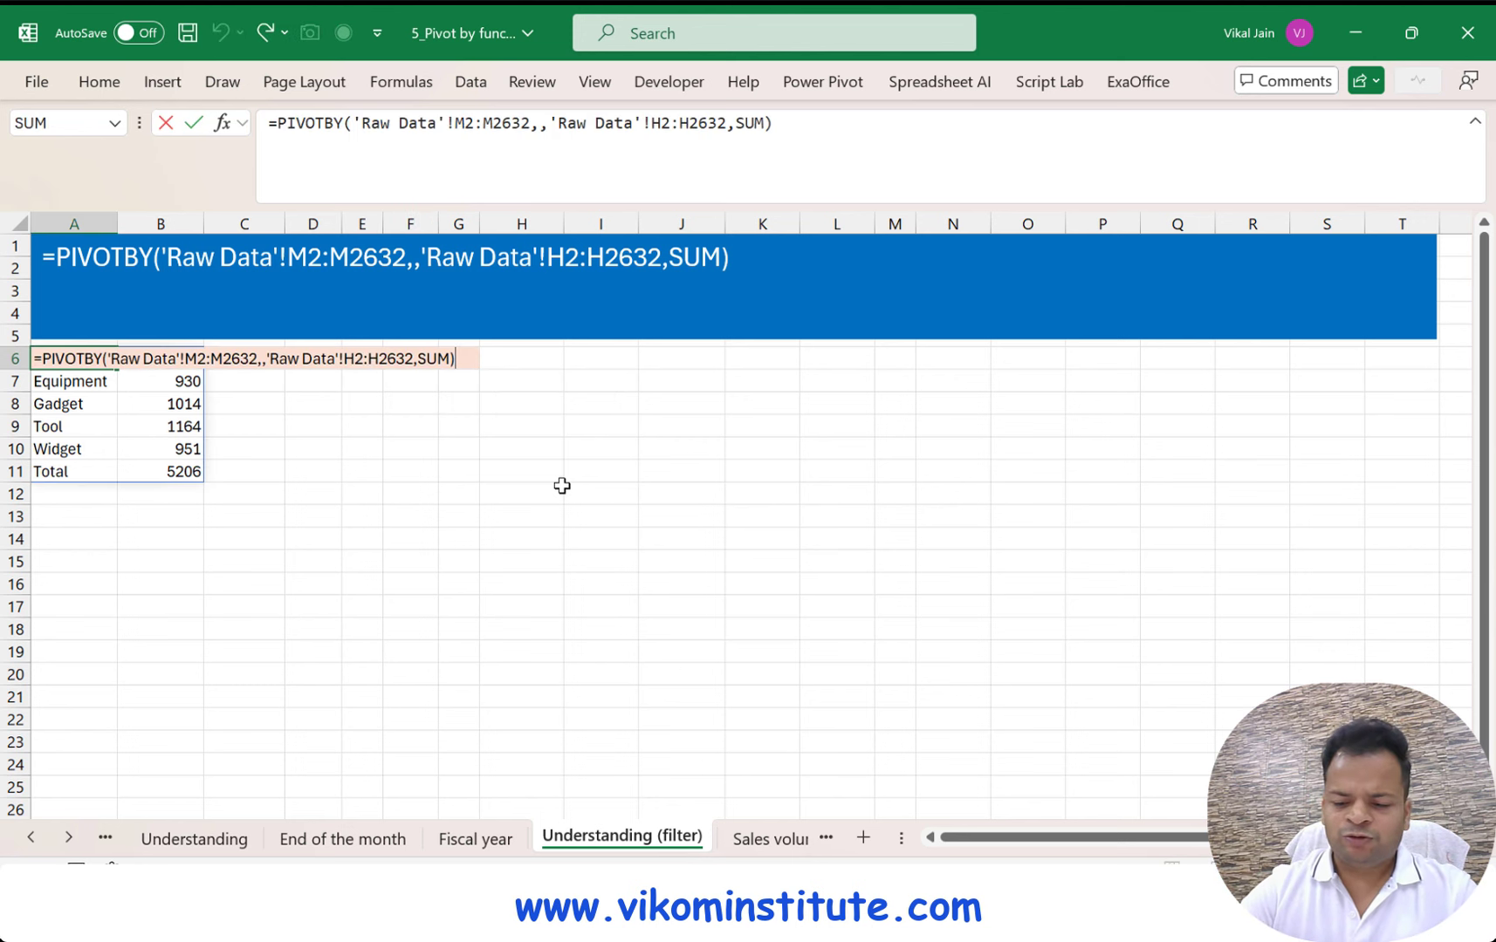
pyautogui.press('Left')
pyautogui.write(',,,')
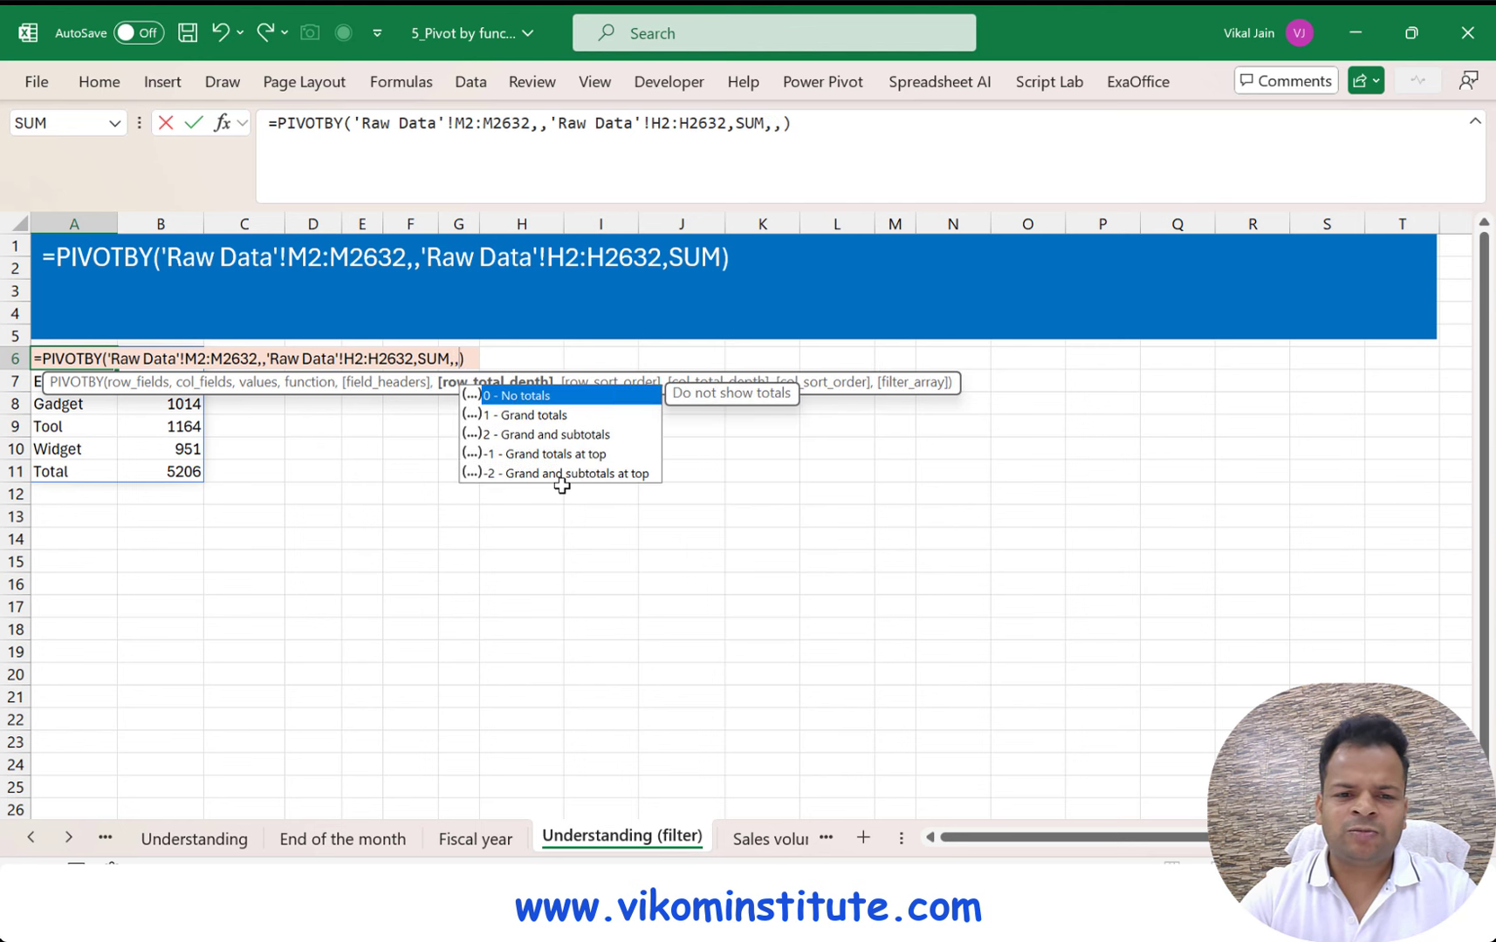
pyautogui.write(',,,')
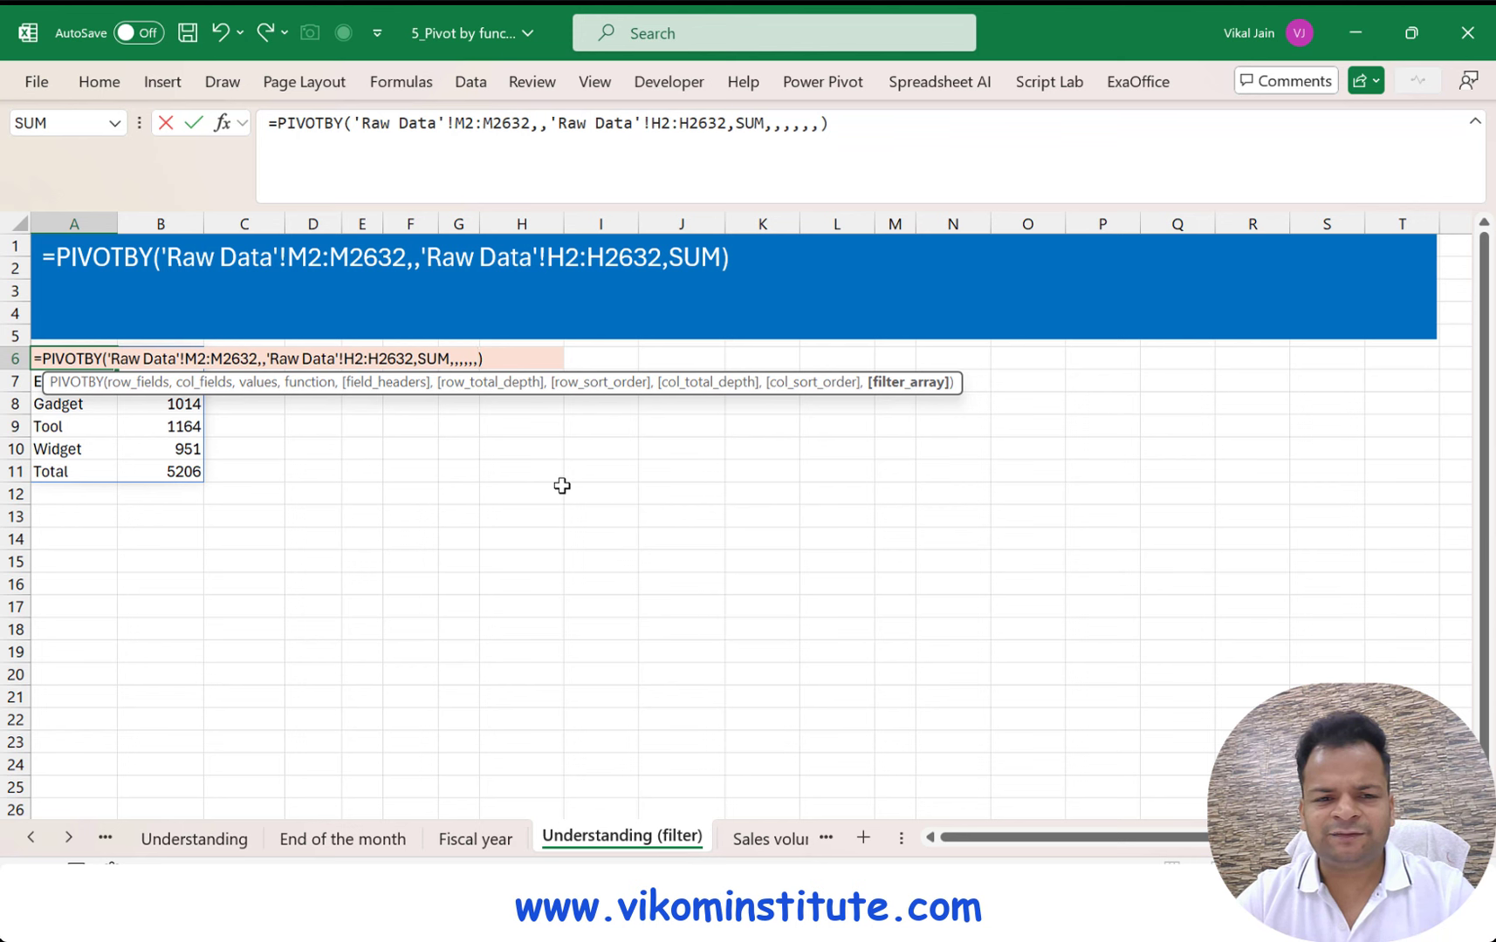
# Enter LEFT('Raw Data'!I2:I2632)="O" as the filter array so only full names starting with O are counted
pyautogui.write('left')
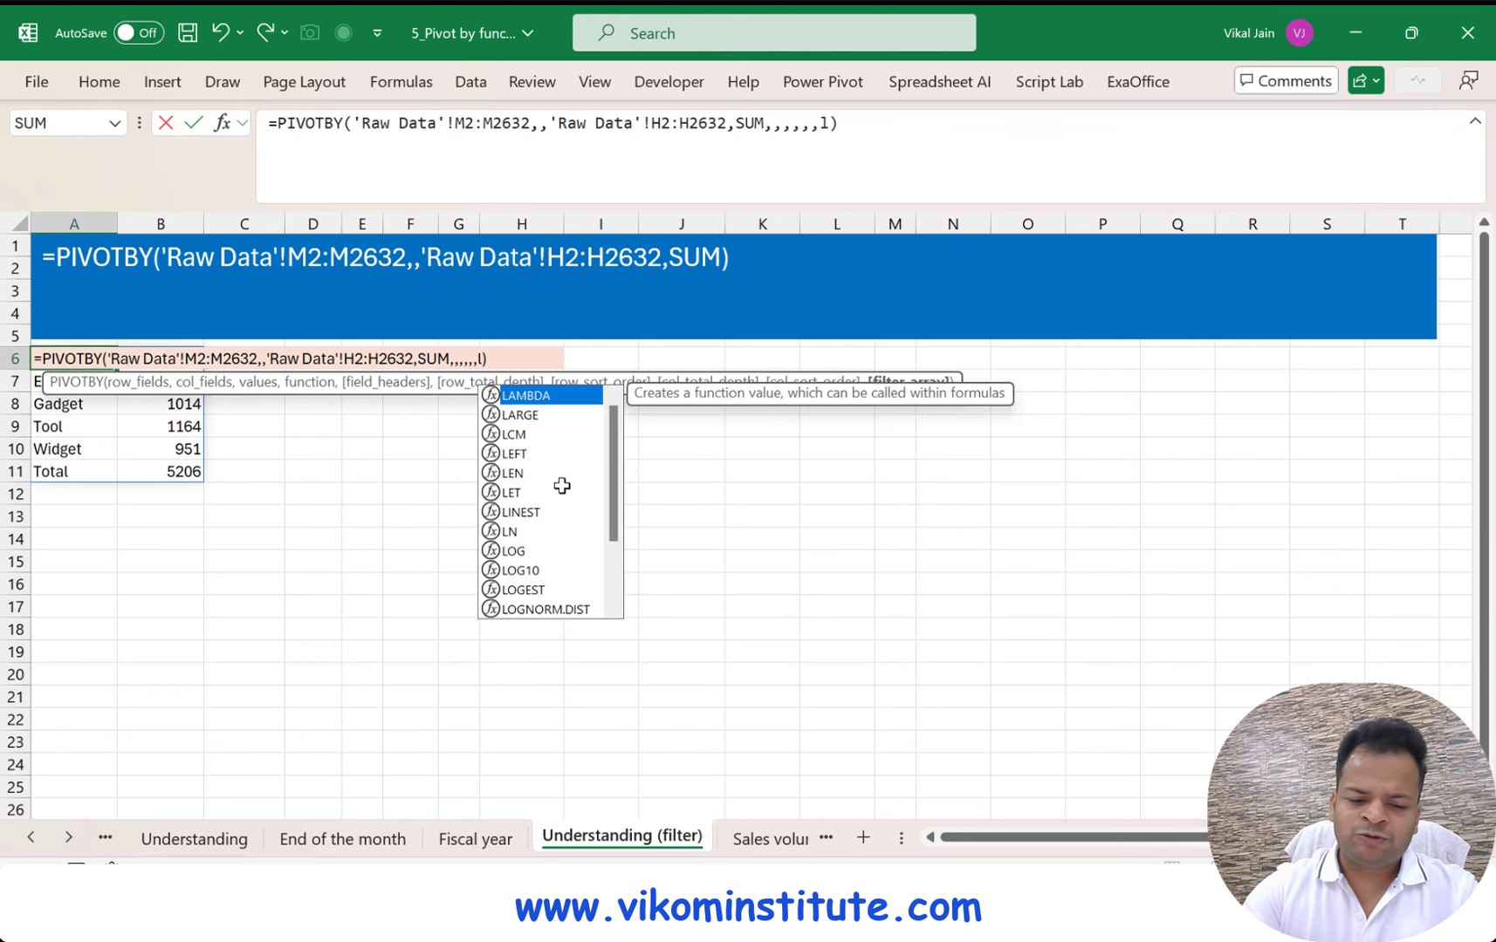
pyautogui.press('Tab')
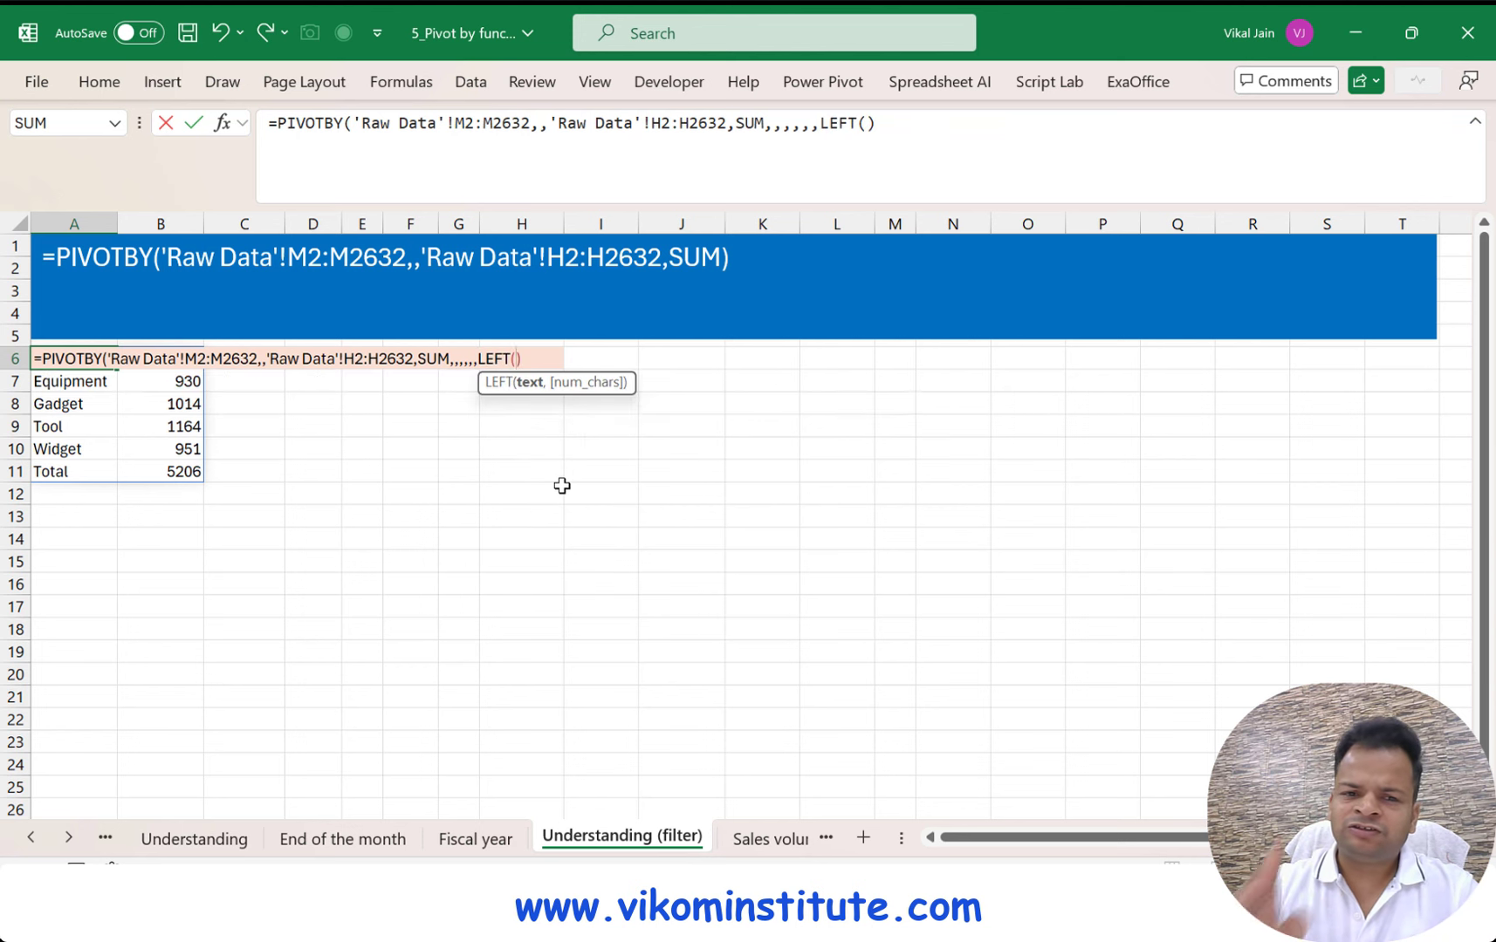
pyautogui.click(29, 838)
pyautogui.click(179, 839)
pyautogui.click(848, 245)
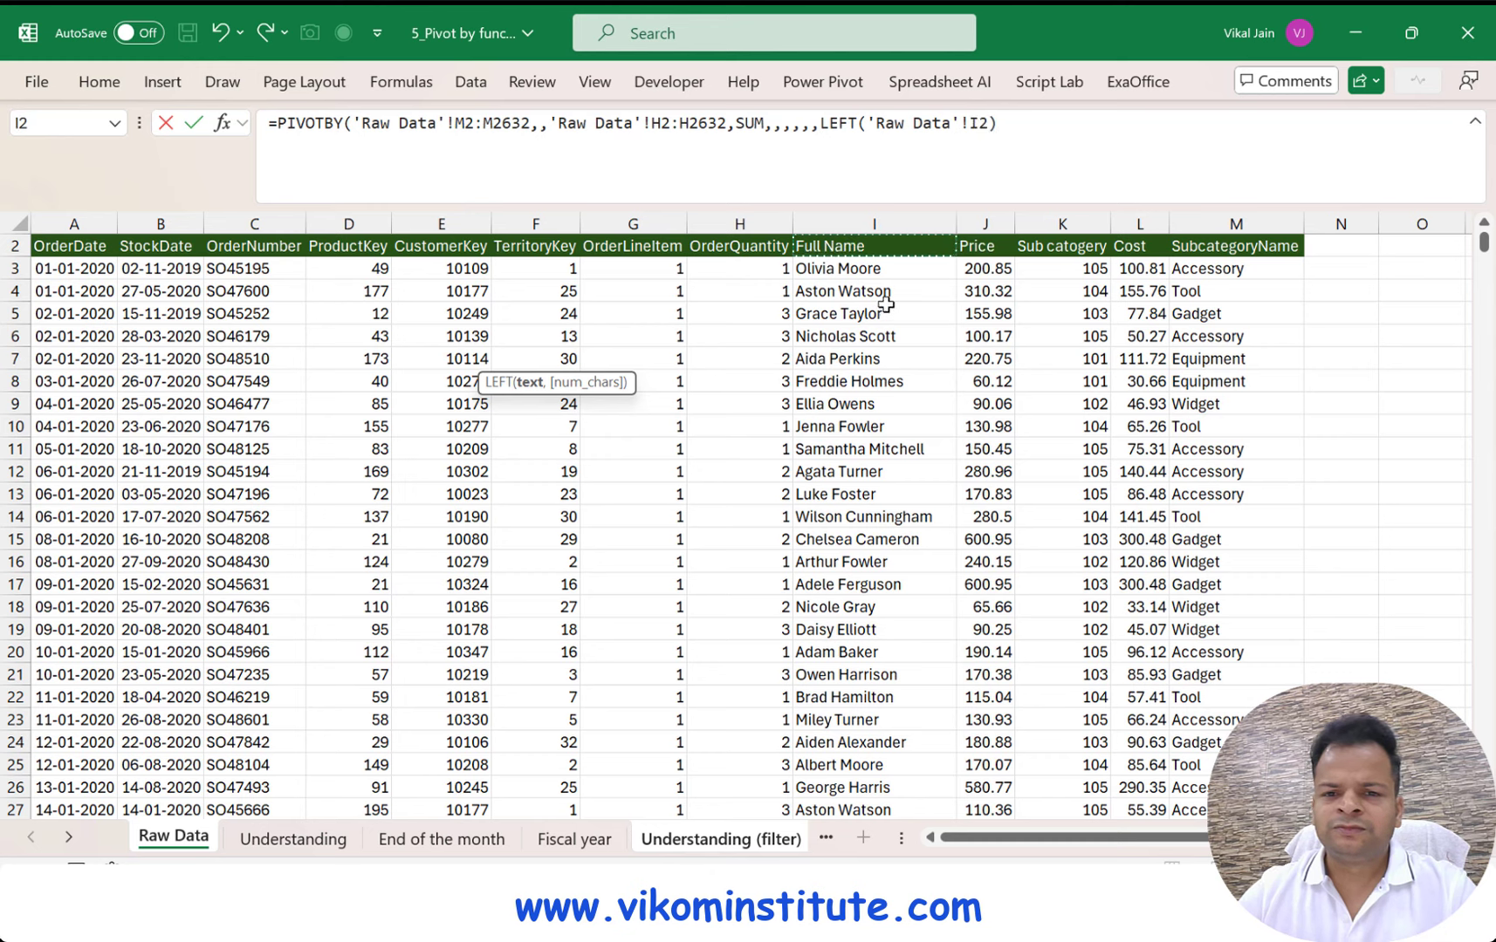
pyautogui.hotkey('ctrl', 'shift', 'Down')
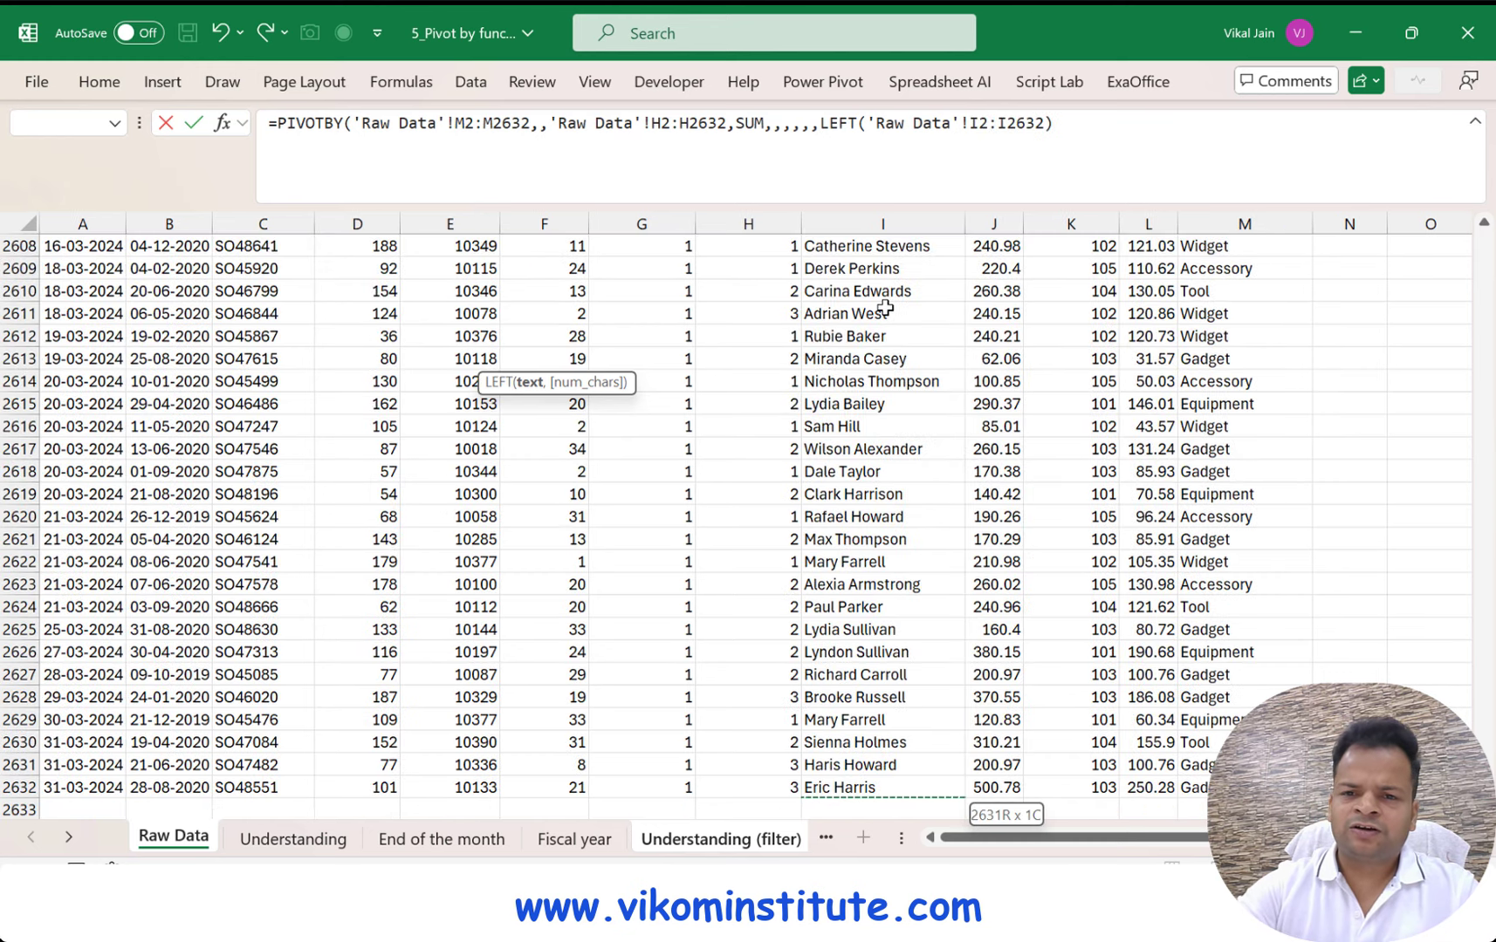
pyautogui.click(1117, 126)
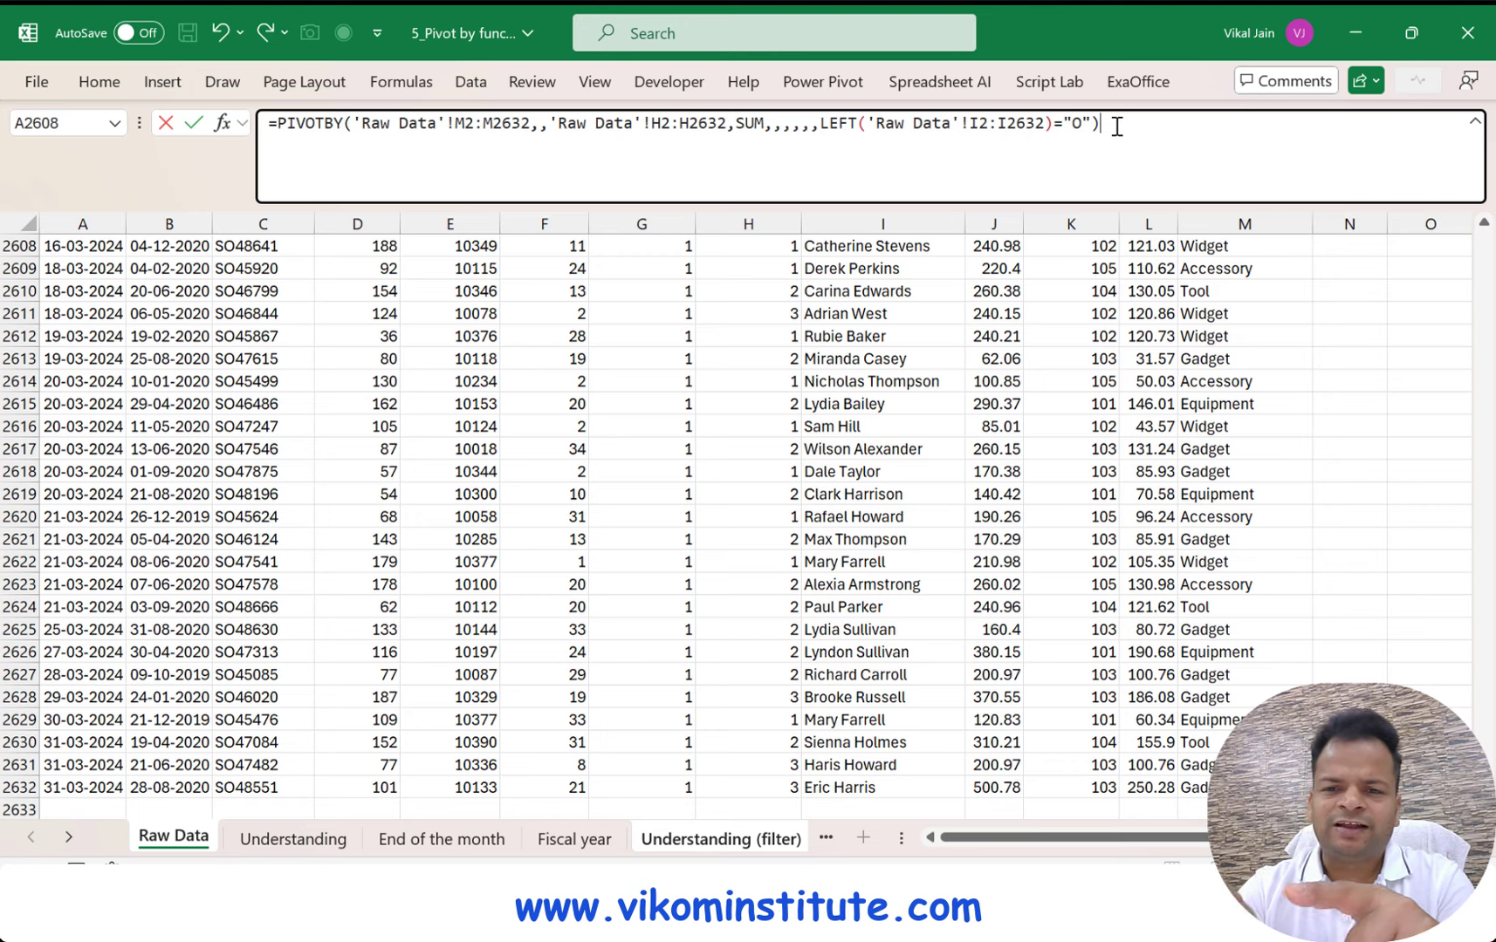
pyautogui.press('Return')
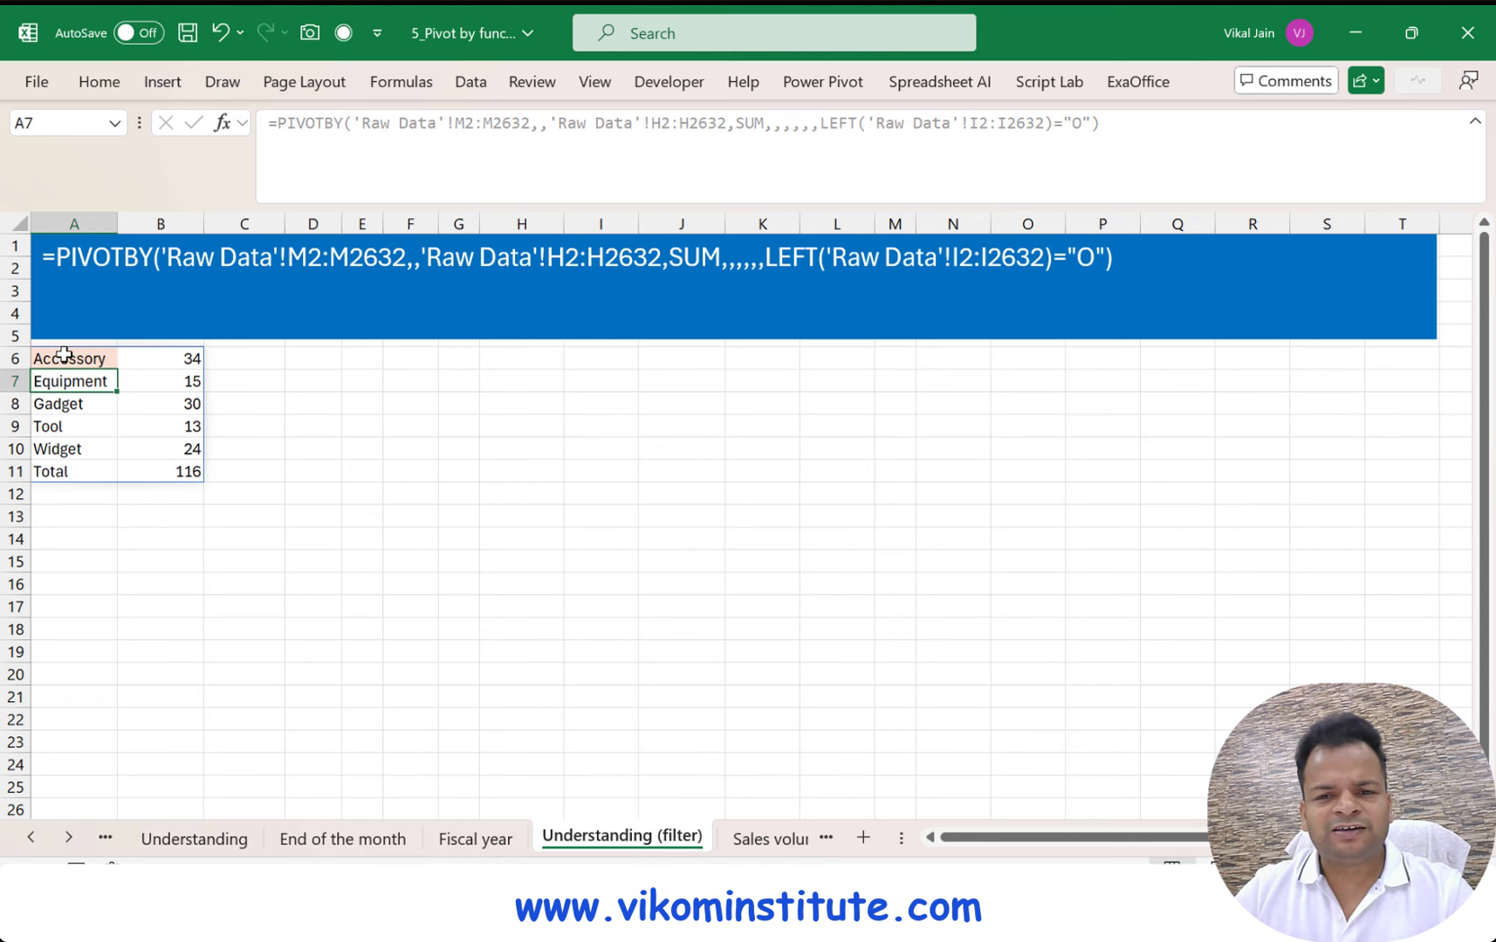
# On the Raw Data sheet, enter =LEFT(I3,1) in N3 to extract the first letter of the full name
pyautogui.click(176, 477)
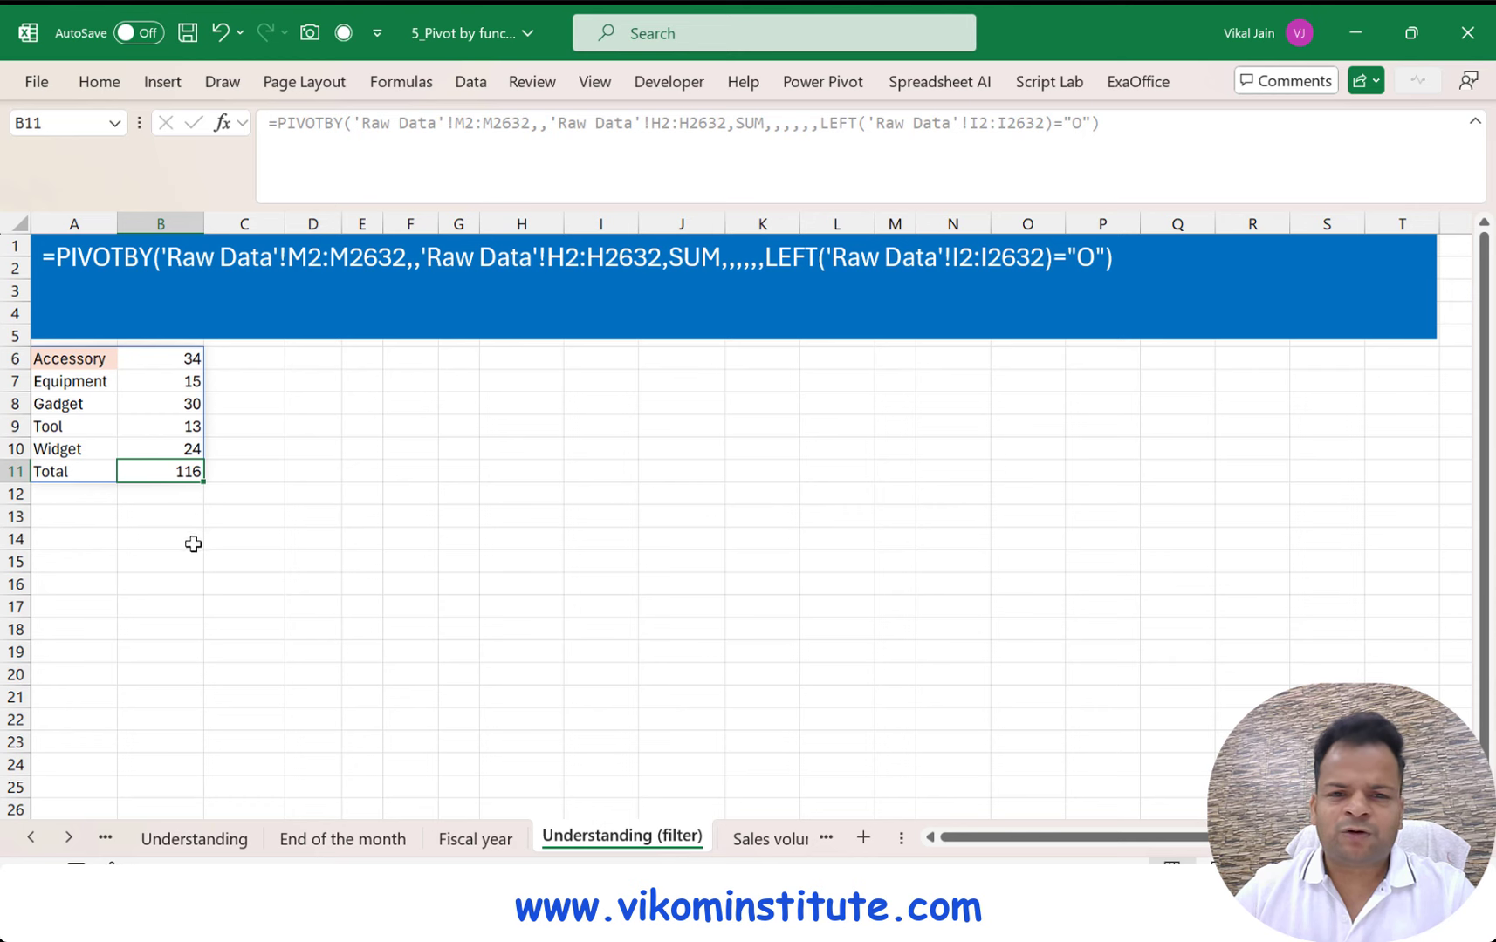
pyautogui.click(185, 839)
pyautogui.click(33, 838)
pyautogui.click(150, 839)
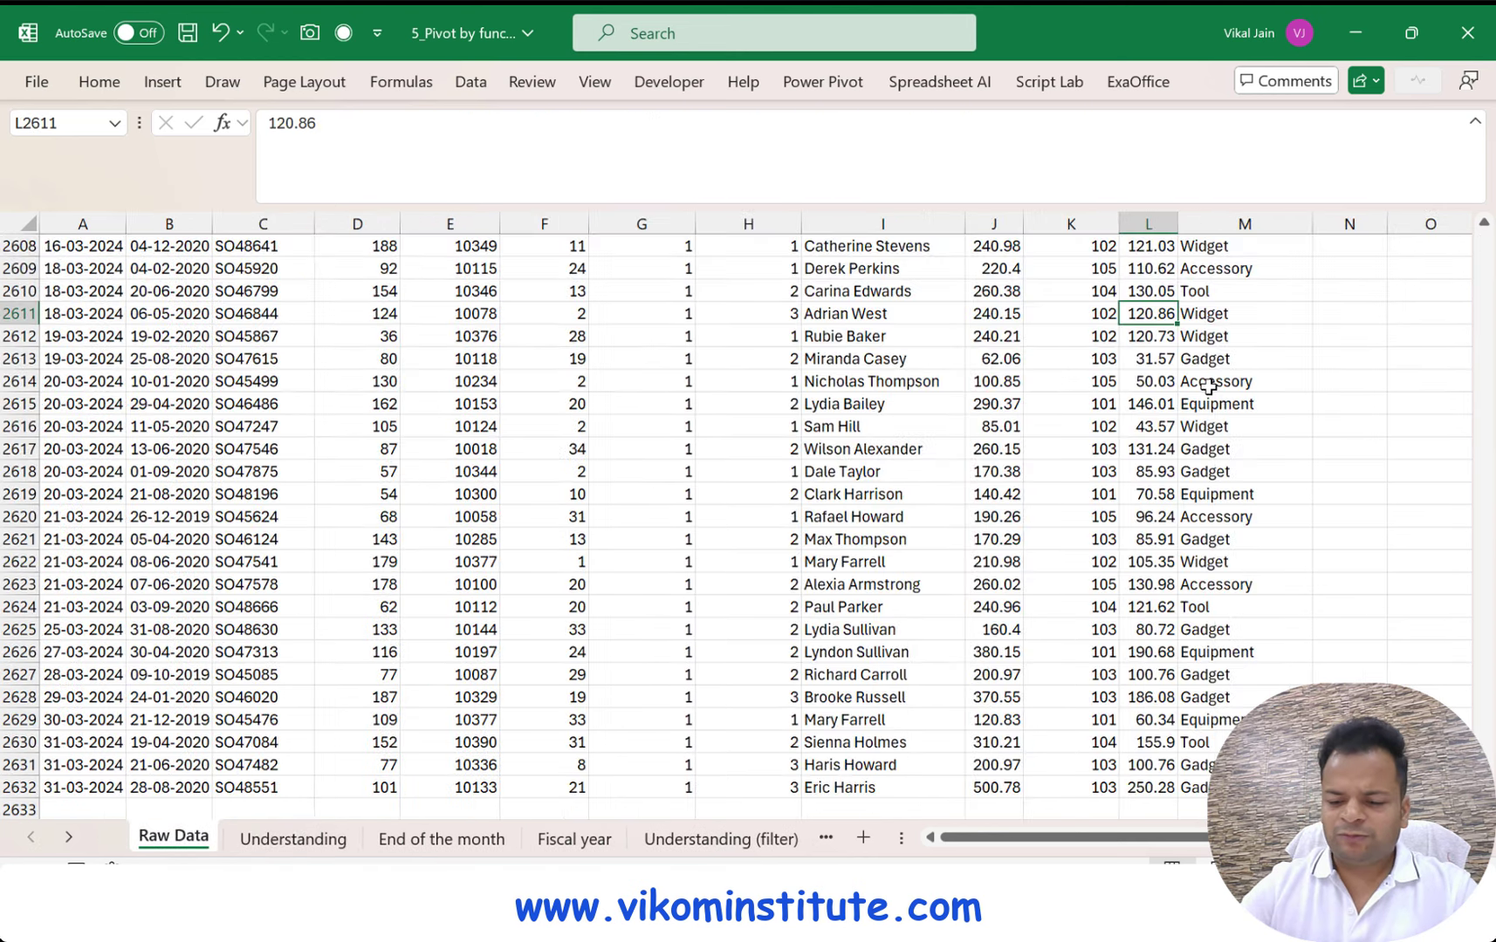
pyautogui.hotkey('ctrl', 'Up')
pyautogui.press('Right')
pyautogui.press('Right')
pyautogui.press('Down')
pyautogui.write('=')
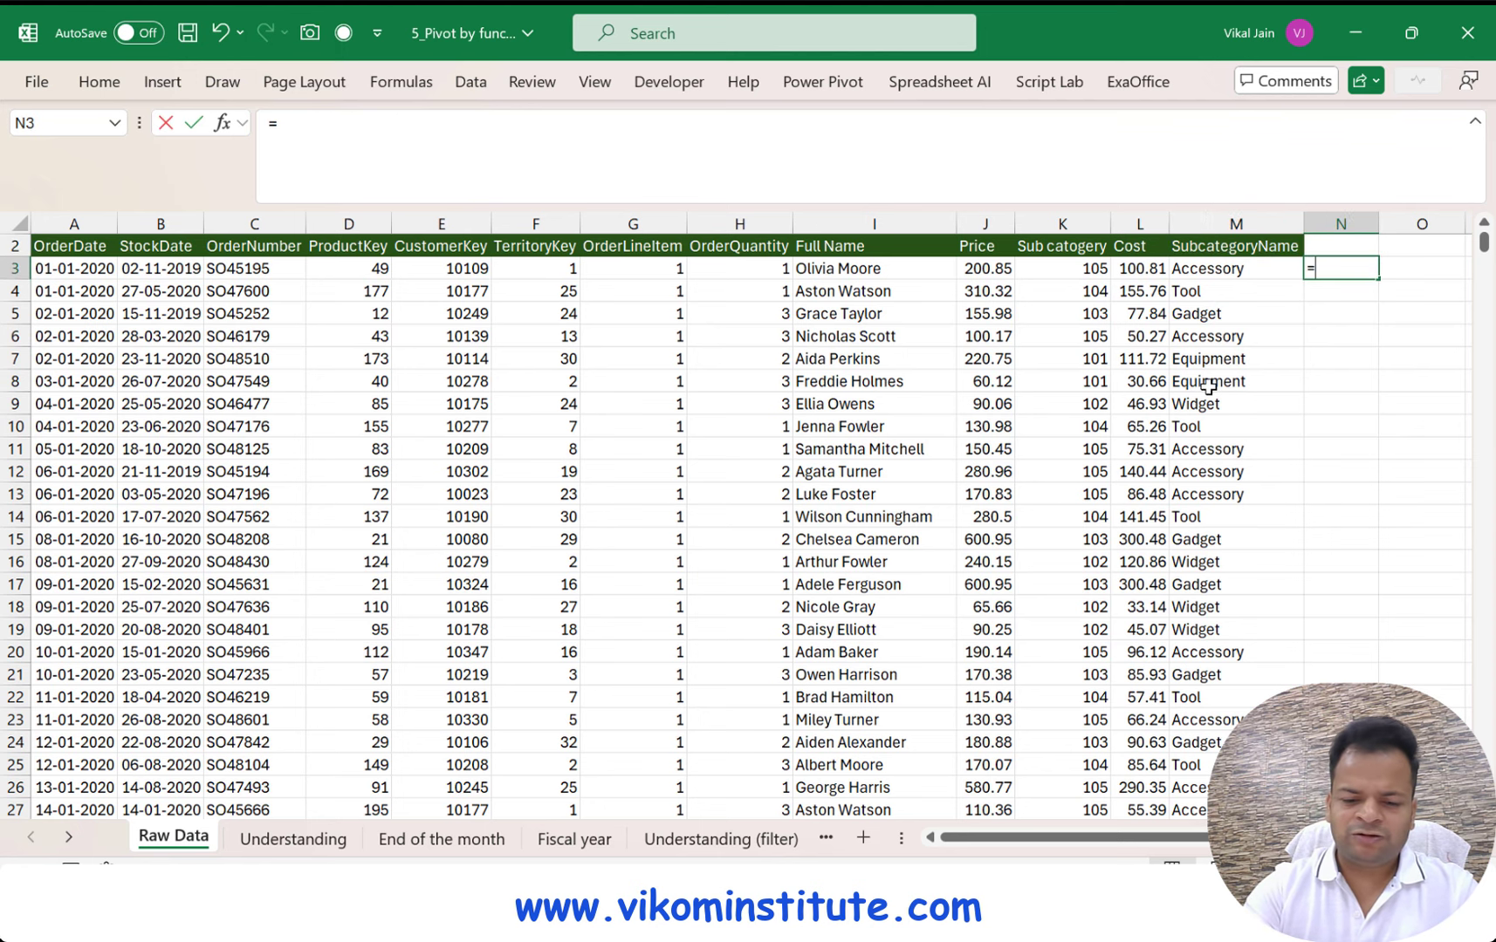
pyautogui.write('lef')
pyautogui.press('Tab')
pyautogui.press('Left')
pyautogui.press('Left')
pyautogui.press('Left')
pyautogui.press('Left')
pyautogui.press('Left')
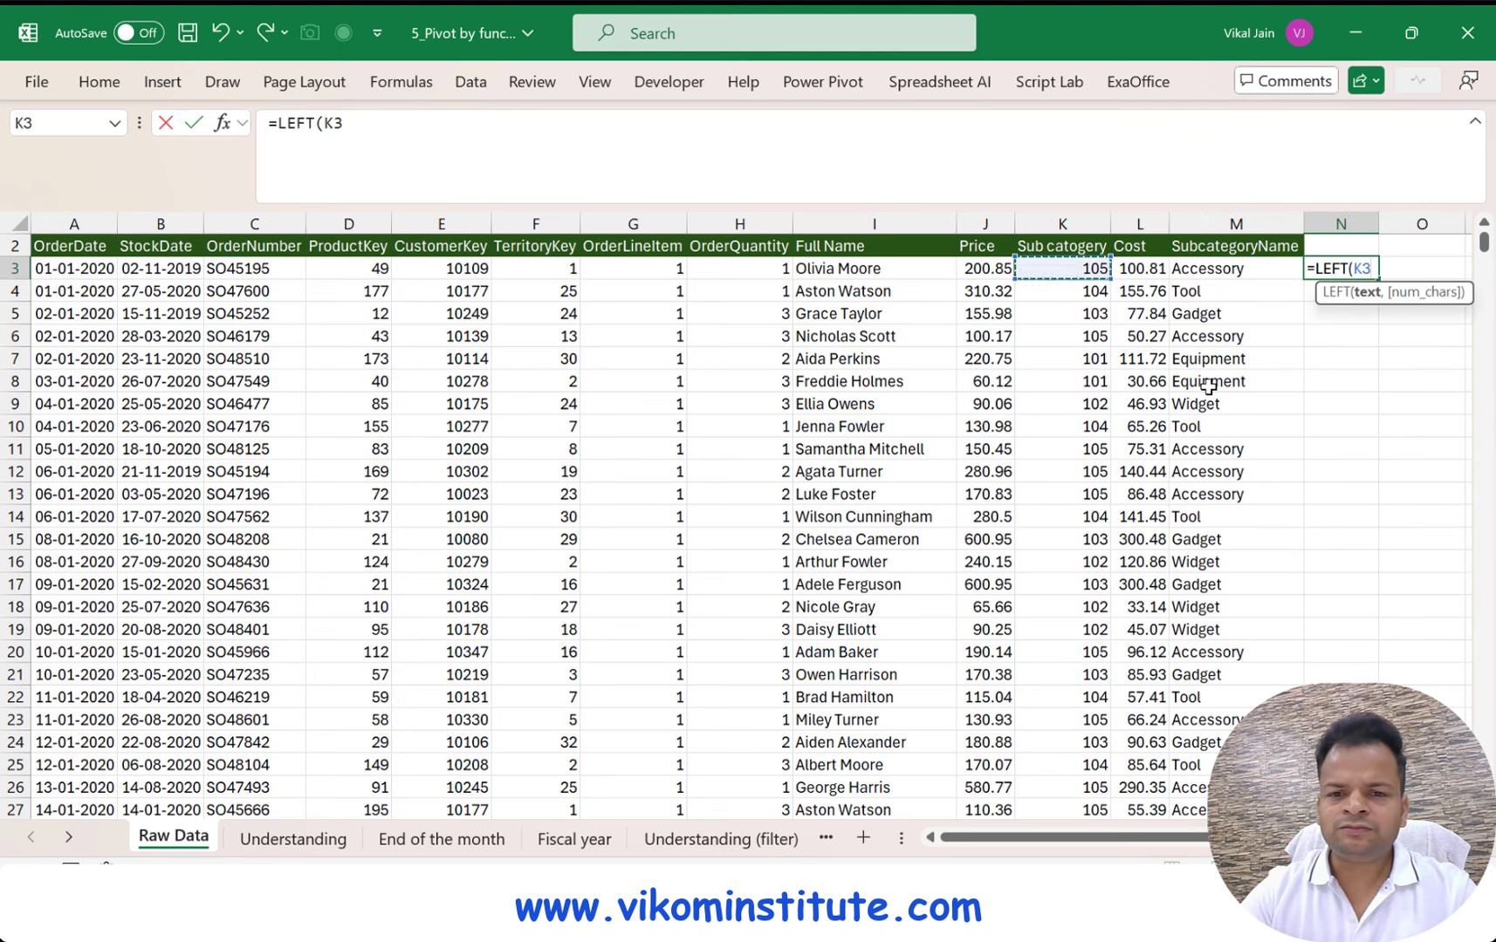
pyautogui.write(',')
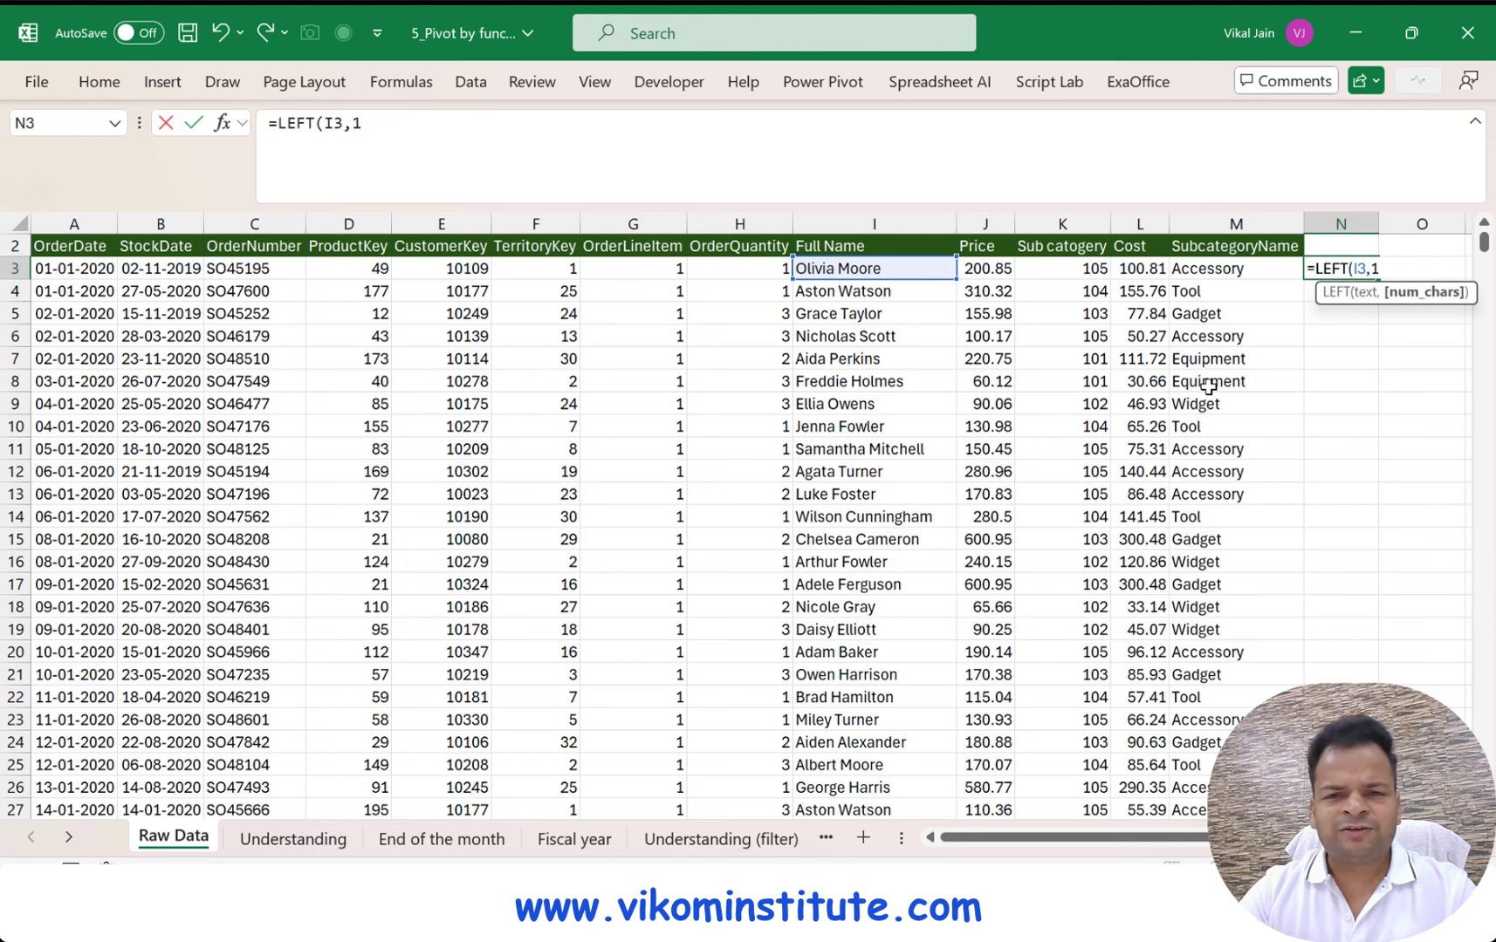
pyautogui.write('1')
pyautogui.press('Return')
# Fill the first-letter formula from N3 down column N to the end of the data
pyautogui.press('Up')
pyautogui.hotkey('ctrl', 'c')
pyautogui.press('Left')
pyautogui.press('Right')
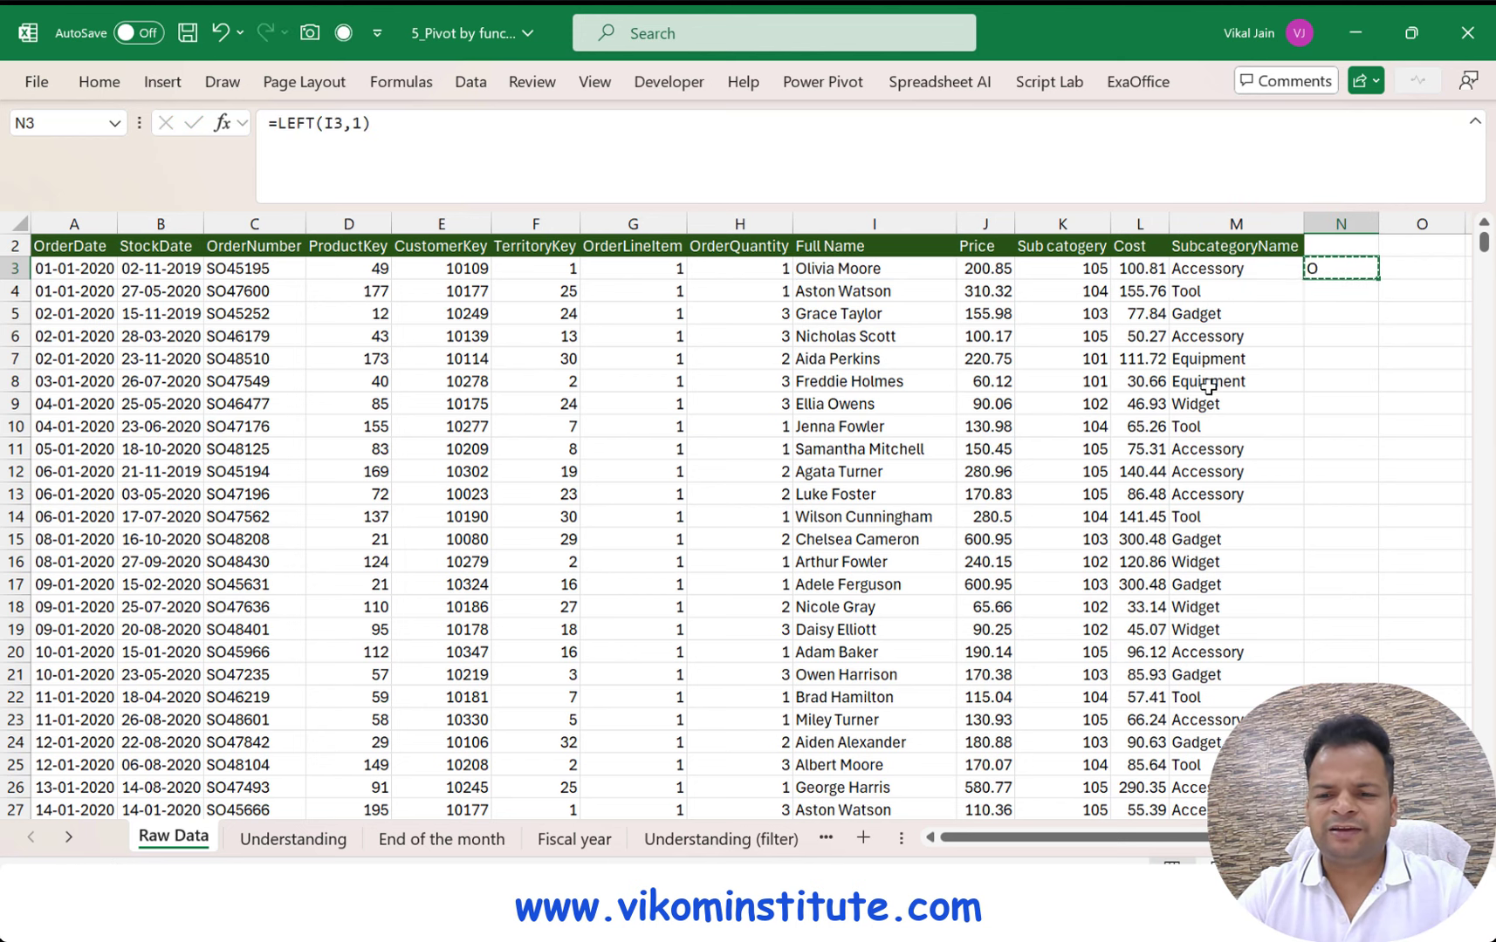
pyautogui.doubleClick(1377, 282)
# Add filters to the heading row of the Raw Data table
pyautogui.click(1262, 247)
pyautogui.hotkey('shift', 'space')
pyautogui.hotkey('alt', 'd')
pyautogui.press('f')
pyautogui.press('f')
# Filter column N to show only the rows with the letter O
pyautogui.press('Right')
pyautogui.hotkey('alt', 'Down')
pyautogui.press('Down')
pyautogui.press('Down')
pyautogui.press('Down')
pyautogui.press('Down')
pyautogui.press('Down')
pyautogui.press('Down')
pyautogui.press('Down')
pyautogui.press('Down')
pyautogui.press('Down')
pyautogui.press('Down')
pyautogui.press('Down')
pyautogui.press('Up')
pyautogui.press('Up')
pyautogui.press('space')
pyautogui.press('Down')
pyautogui.press('Down')
pyautogui.press('Down')
pyautogui.press('Down')
pyautogui.press('Down')
pyautogui.press('Down')
pyautogui.press('Down')
pyautogui.press('Down')
pyautogui.press('Down')
pyautogui.press('Down')
pyautogui.press('Down')
pyautogui.press('Down')
pyautogui.press('Down')
pyautogui.press('Down')
pyautogui.press('Down')
pyautogui.press('space')
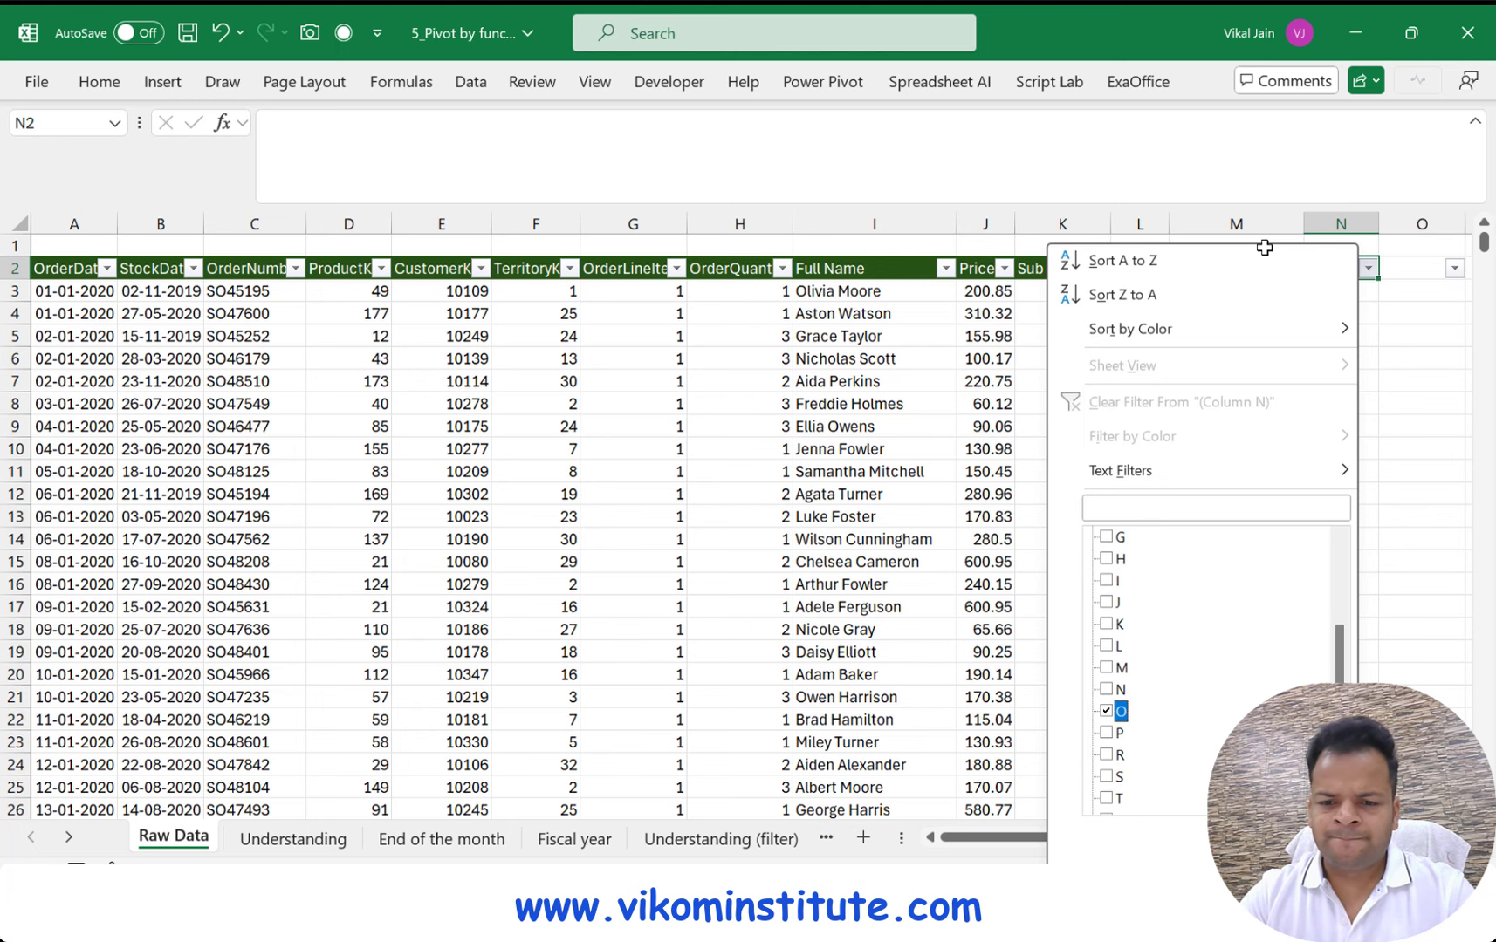
pyautogui.press('Return')
# Select the filtered OrderQuantity values from H3 down and compare their sum with the PIVOTBY total on the Understanding (filter) sheet
pyautogui.press('Left')
pyautogui.press('Left')
pyautogui.press('Left')
pyautogui.press('Left')
pyautogui.press('Left')
pyautogui.press('Left')
pyautogui.press('Left')
pyautogui.press('Down')
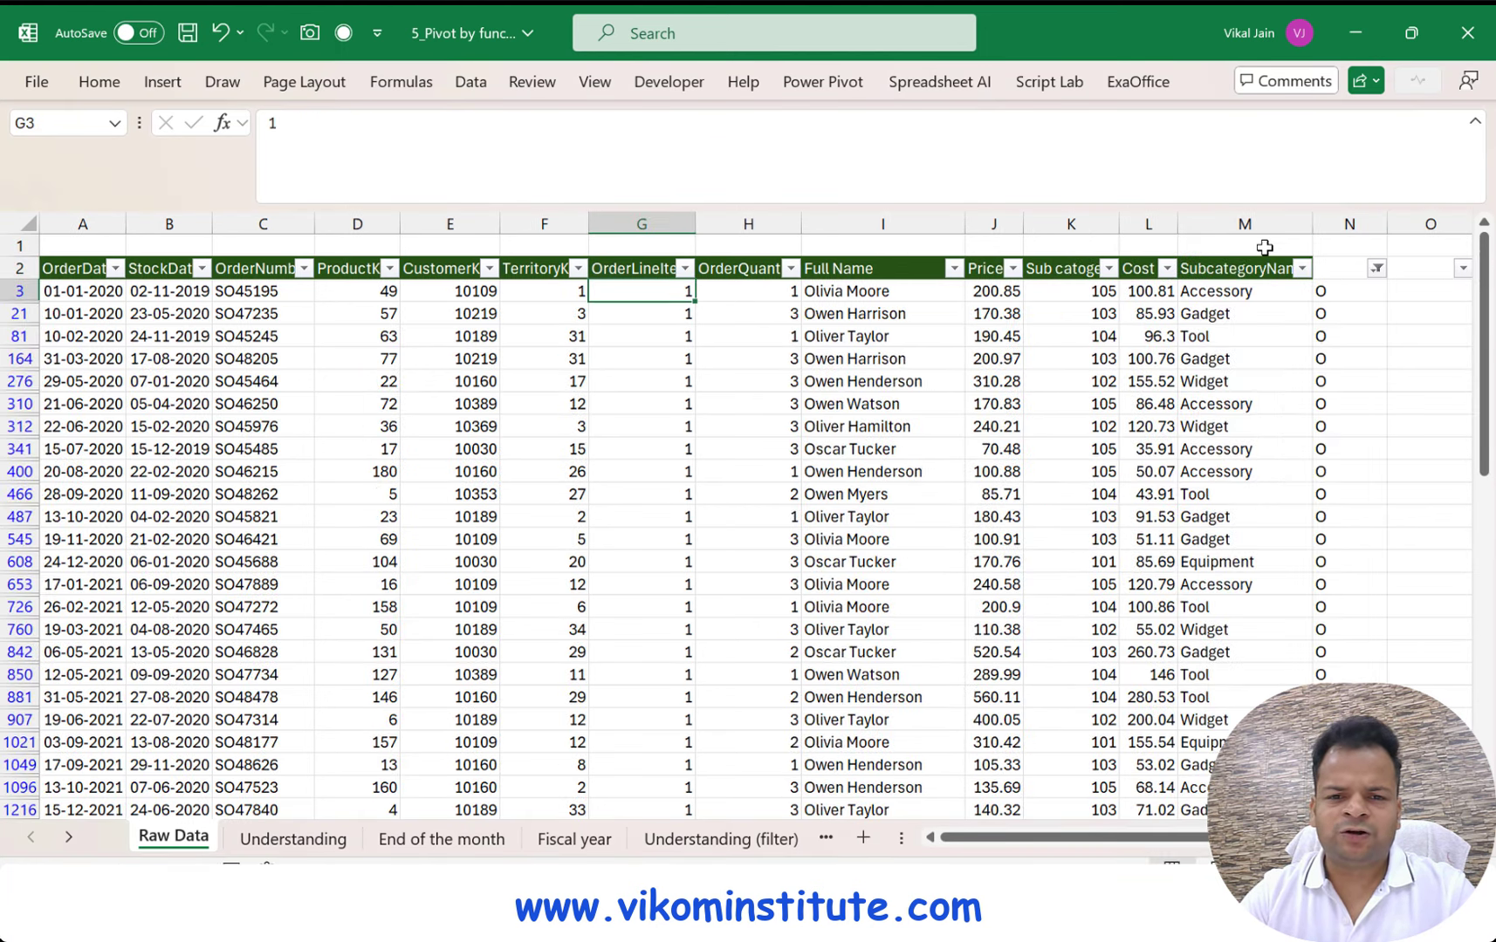
pyautogui.press('Right')
pyautogui.hotkey('ctrl', 'shift', 'Down')
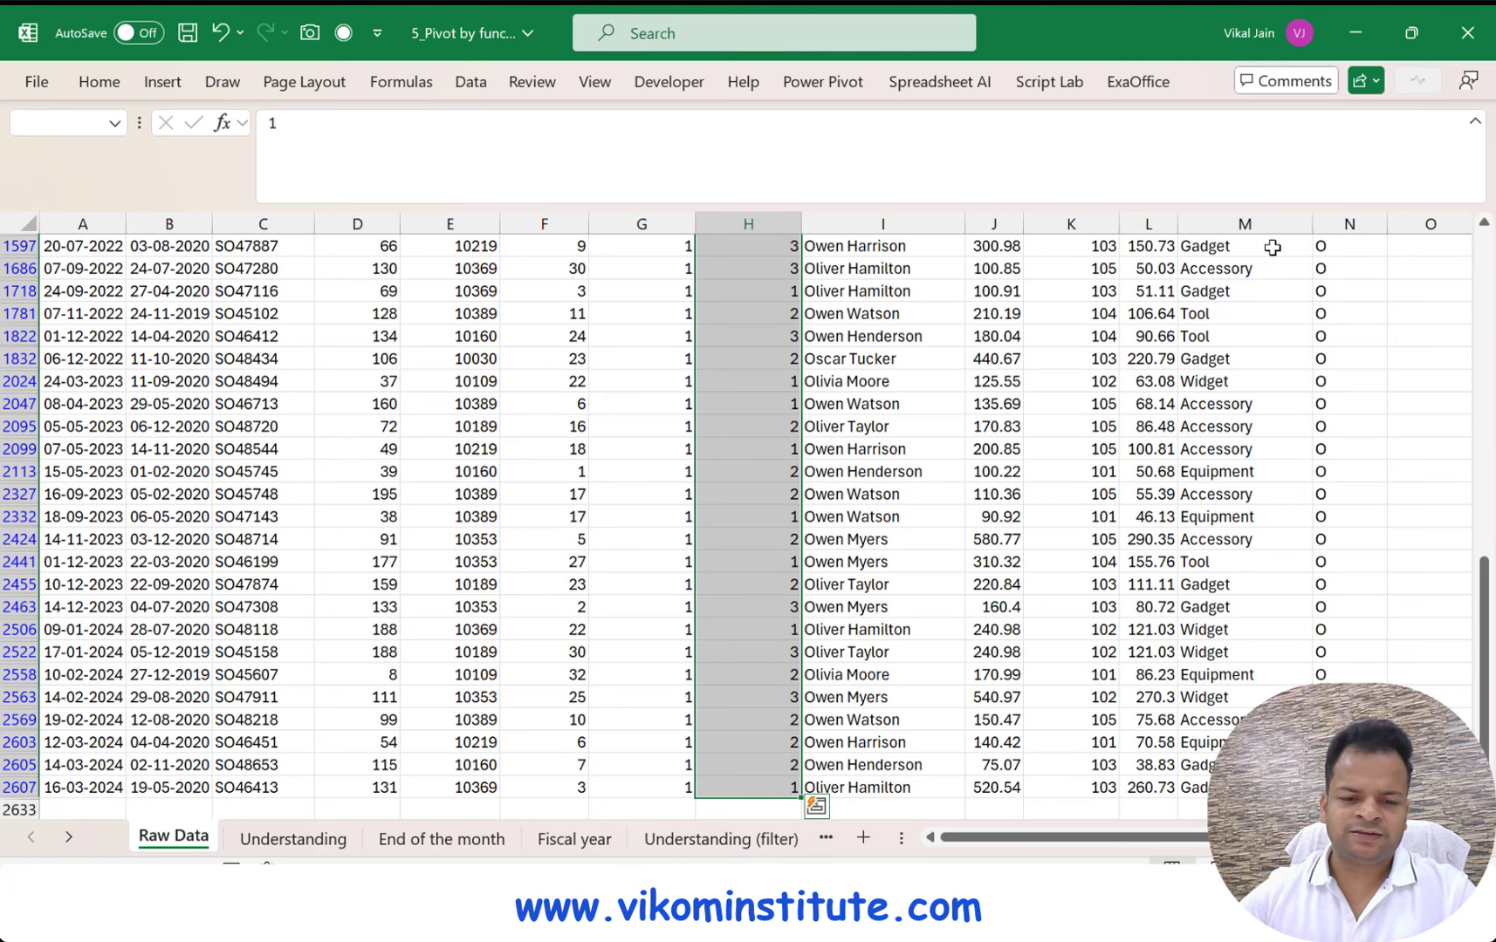
pyautogui.click(72, 837)
pyautogui.click(72, 838)
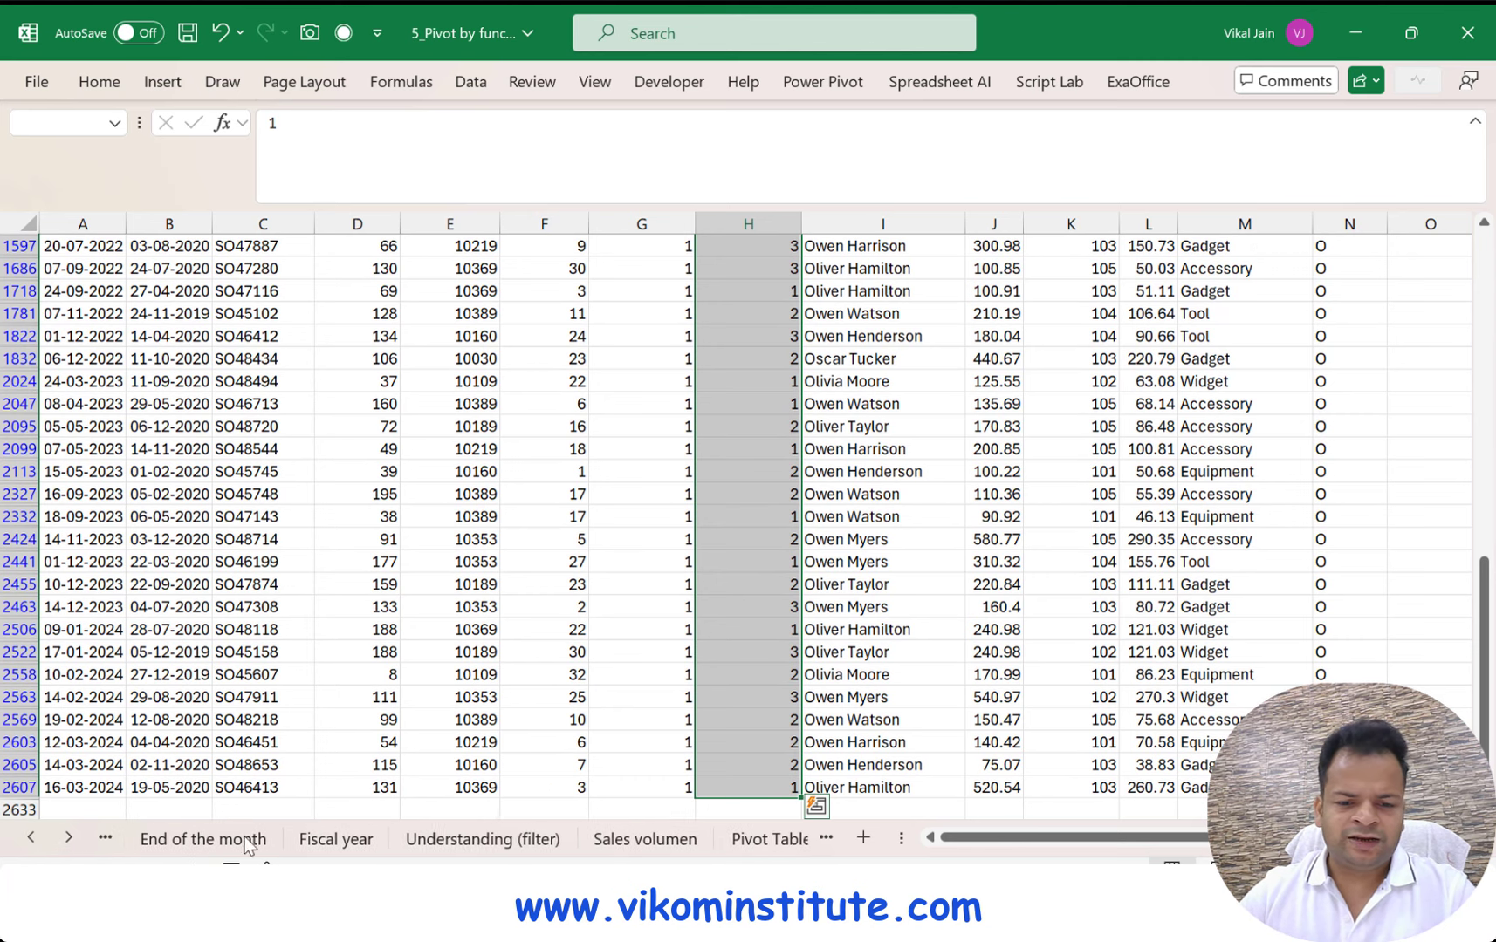
pyautogui.click(488, 838)
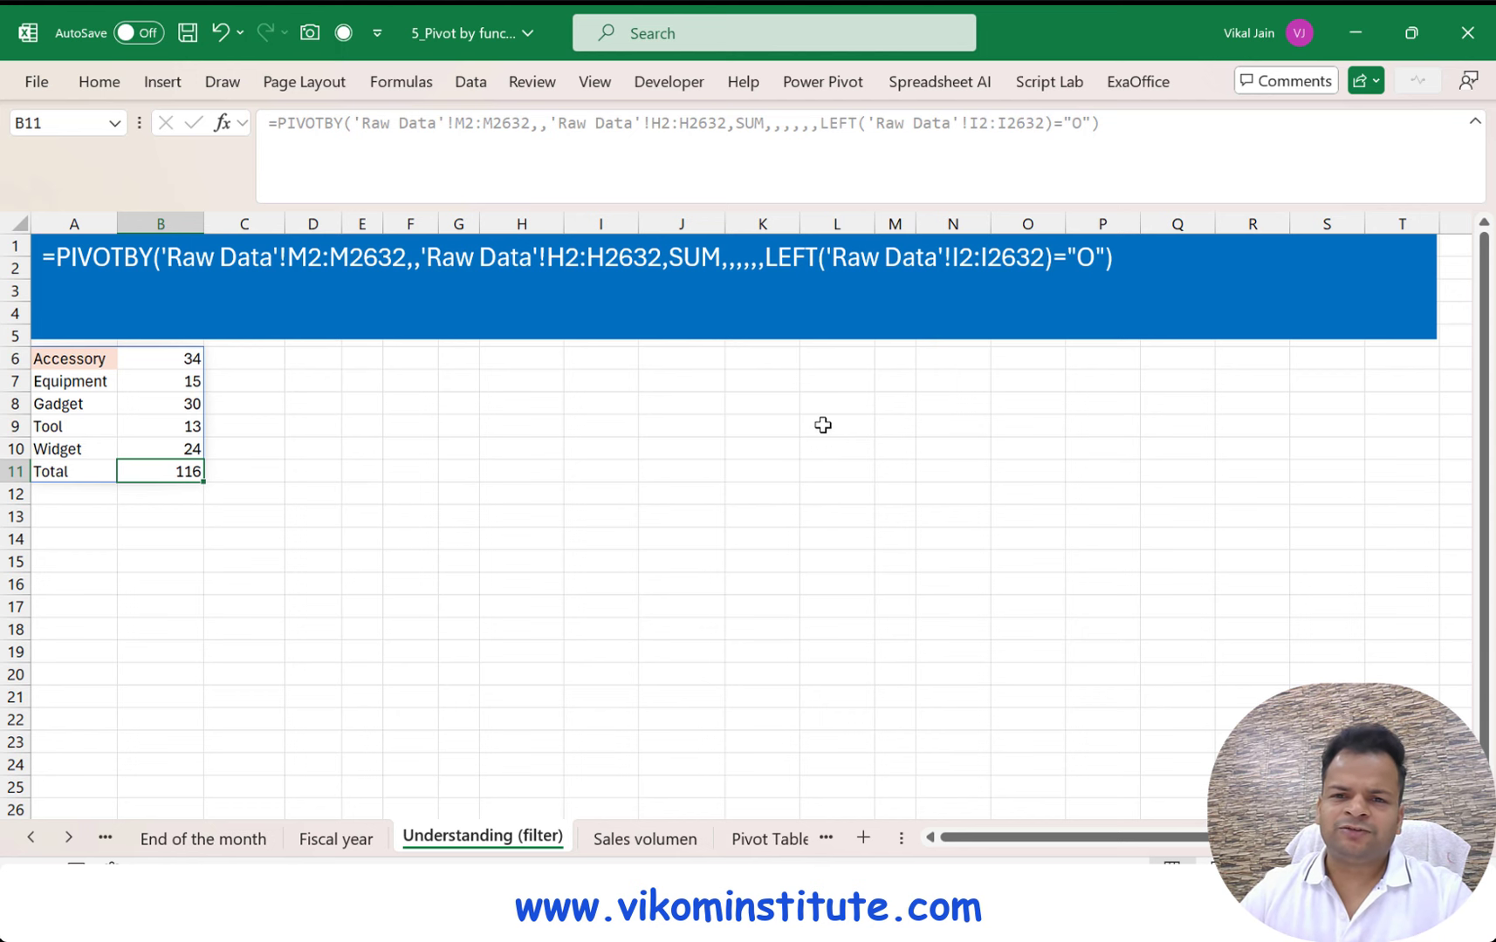
# Clear the column N filter on the Raw Data sheet to show all rows again
pyautogui.click(29, 839)
pyautogui.click(174, 839)
pyautogui.click(357, 562)
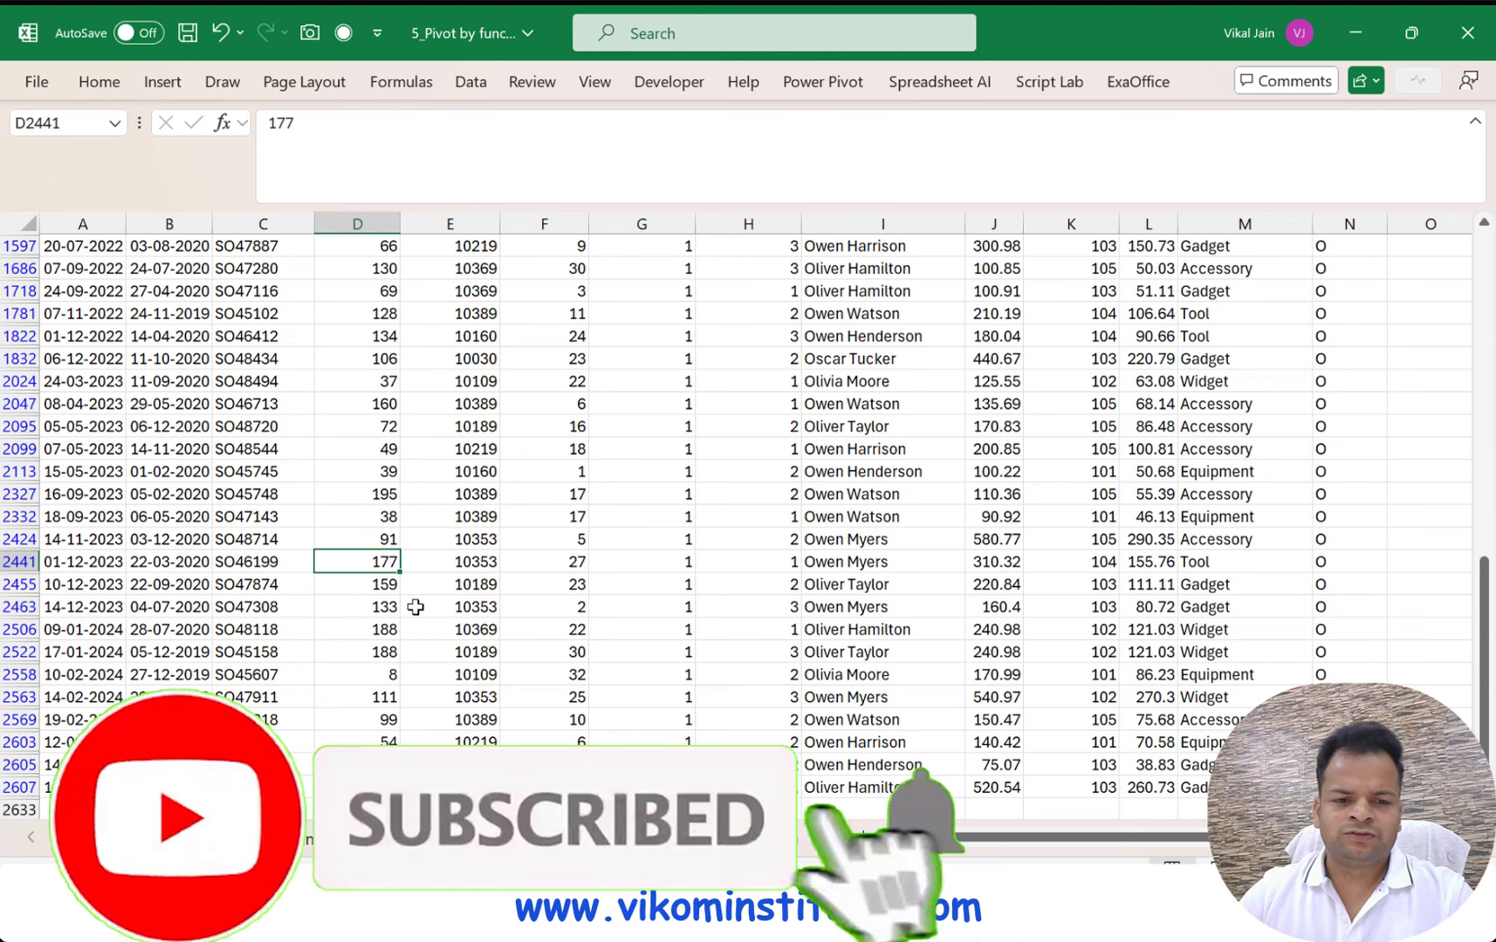
pyautogui.hotkey('alt', 'd')
pyautogui.press('f')
pyautogui.press('s')
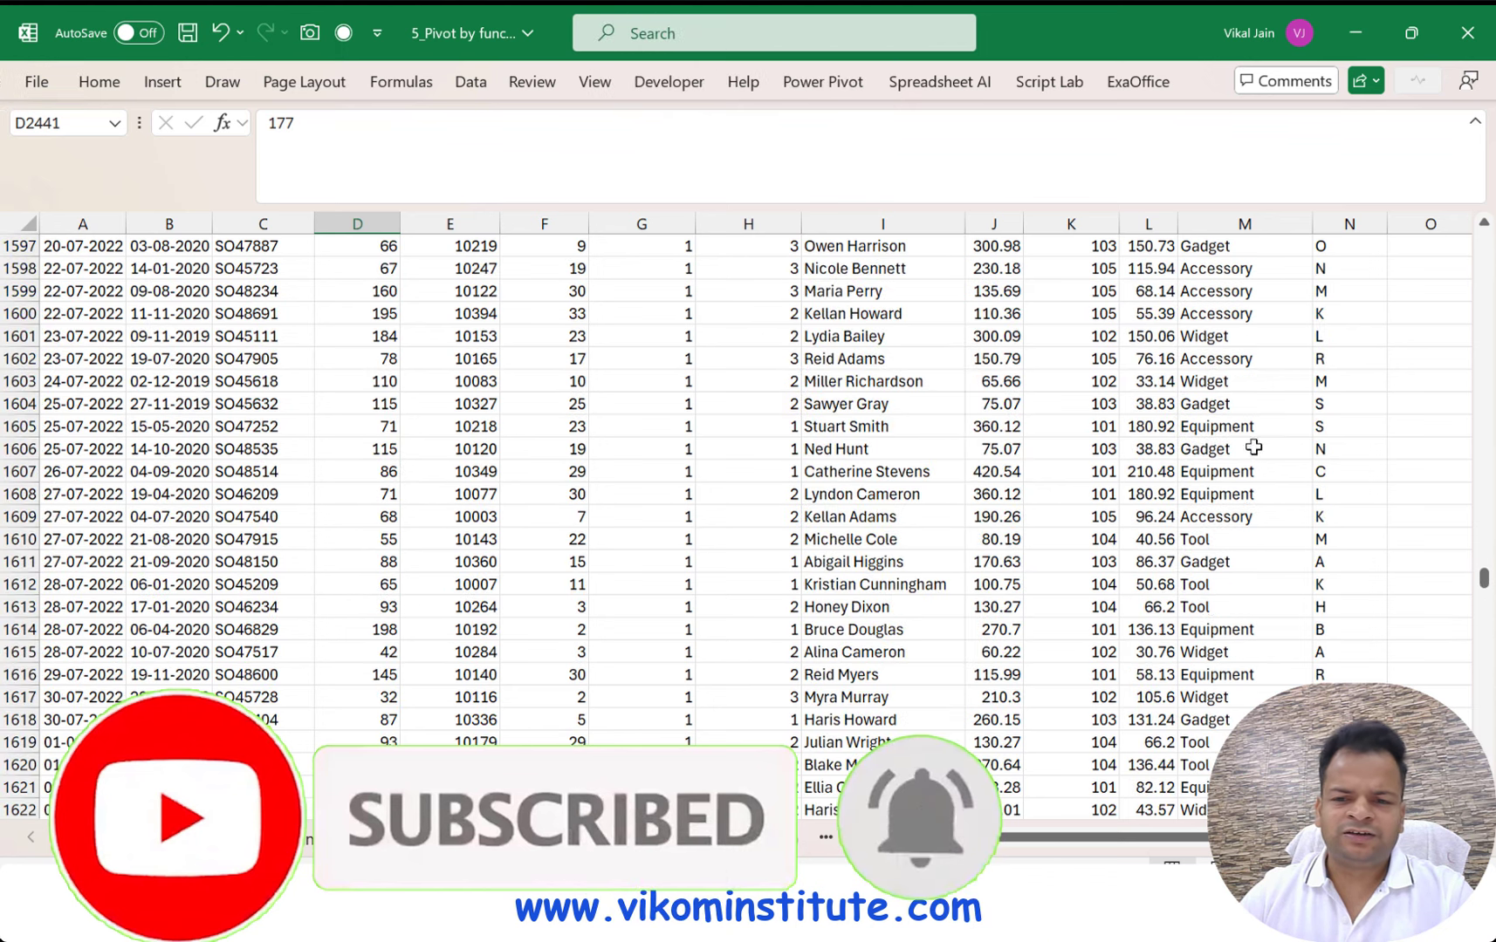
# Delete the first-letter helper column N from the Raw Data sheet
pyautogui.click(1297, 437)
pyautogui.press('Right')
pyautogui.hotkey('ctrl', 'space')
pyautogui.hotkey('ctrl', '-')
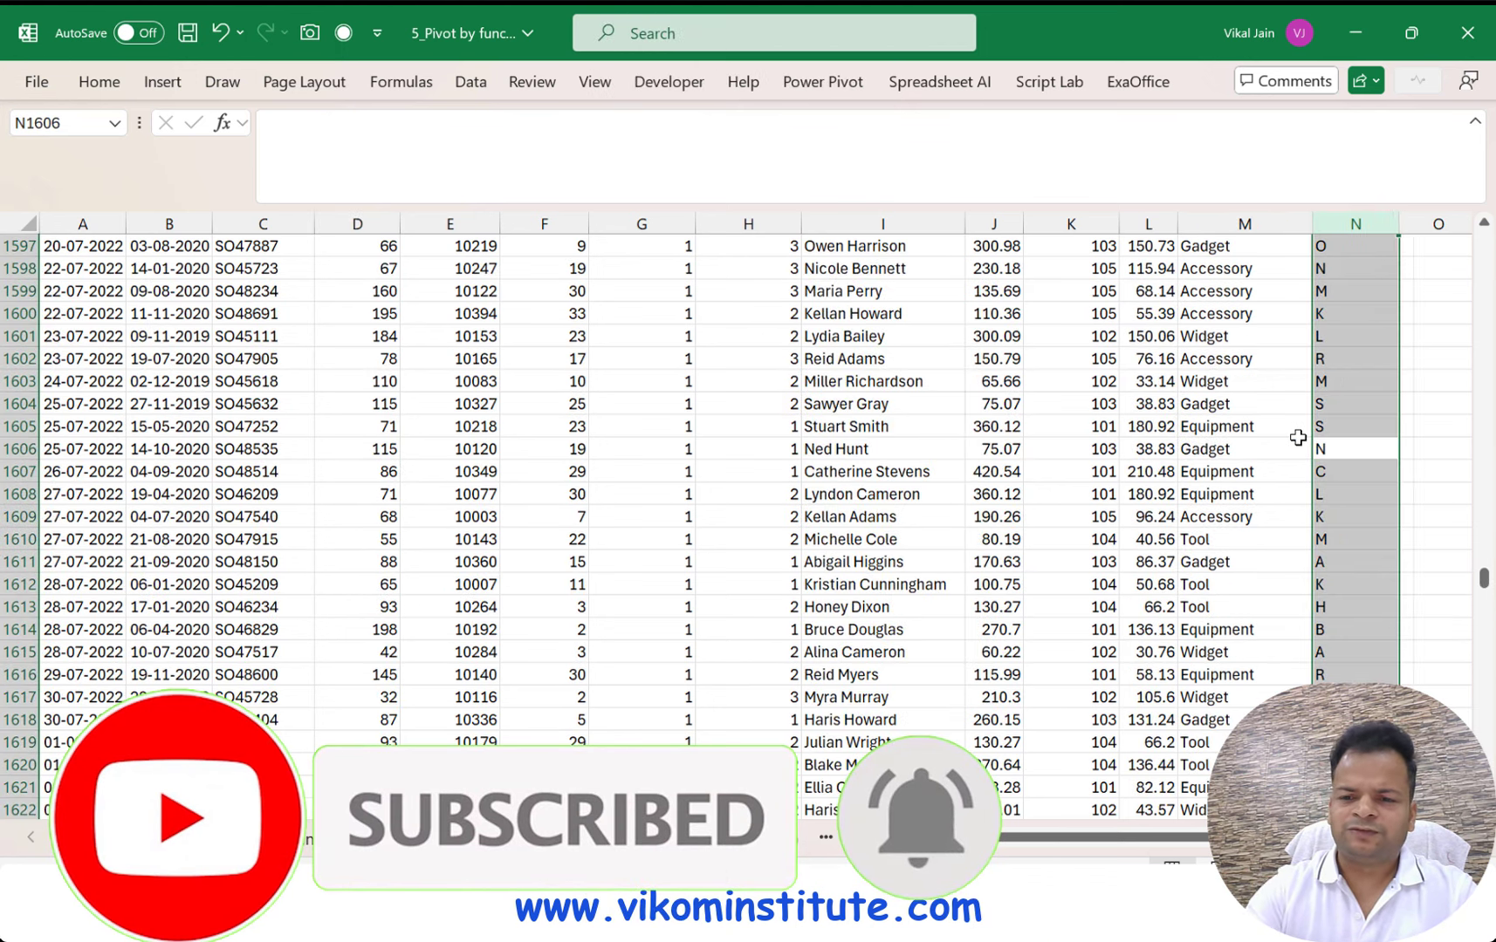
# Look over the Sales volumen sheet and the OrderQuantity column at the start of the Raw Data table
pyautogui.click(68, 836)
pyautogui.click(68, 837)
pyautogui.click(651, 839)
pyautogui.click(581, 563)
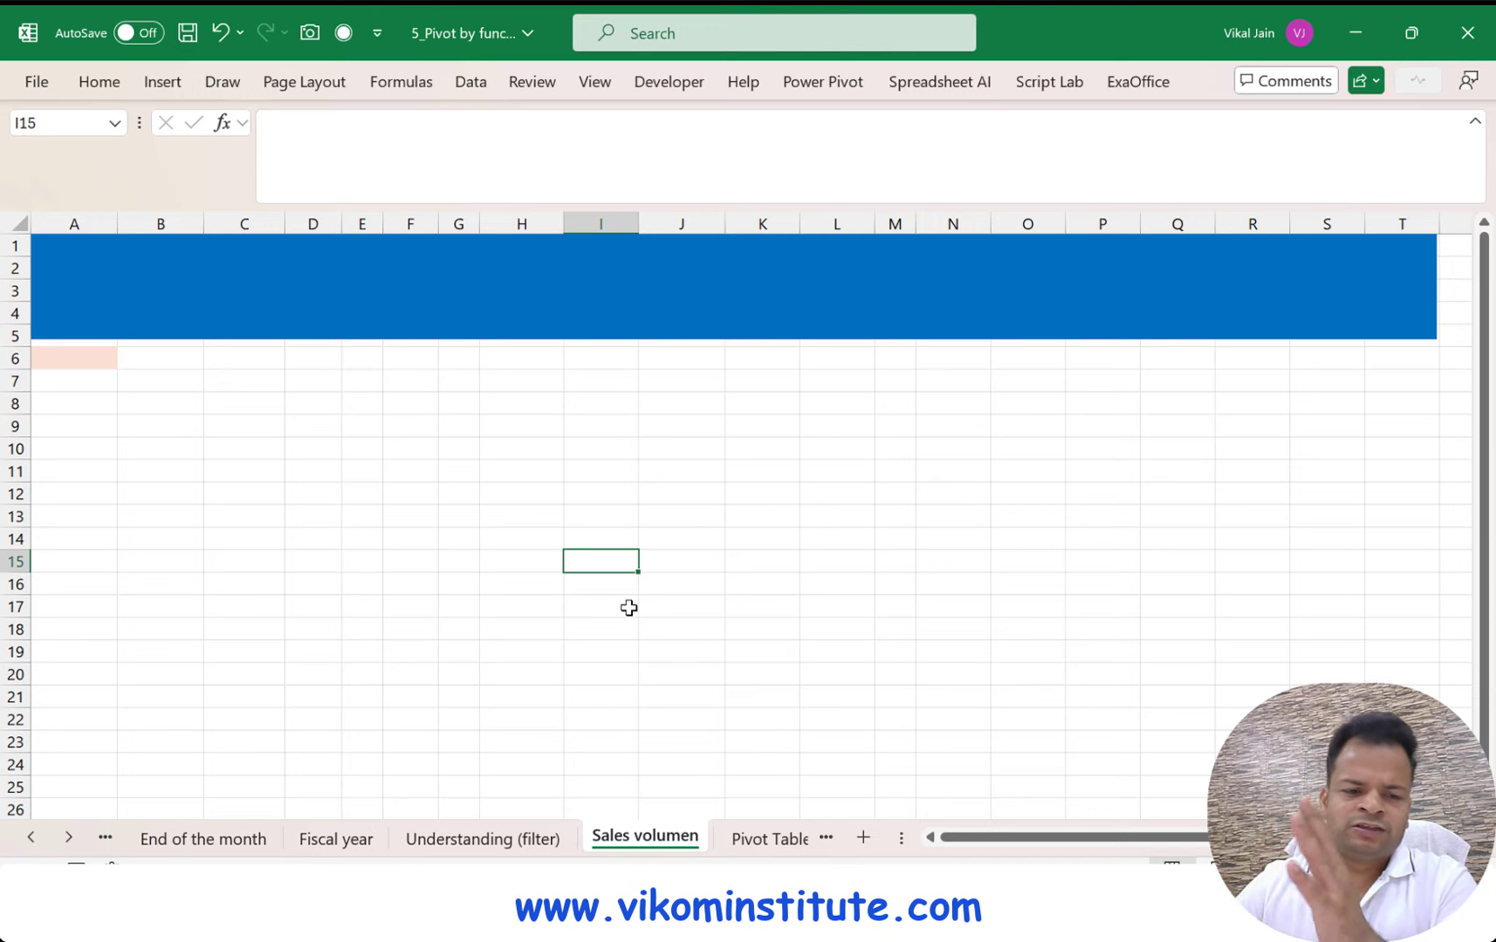
pyautogui.click(32, 837)
pyautogui.click(33, 837)
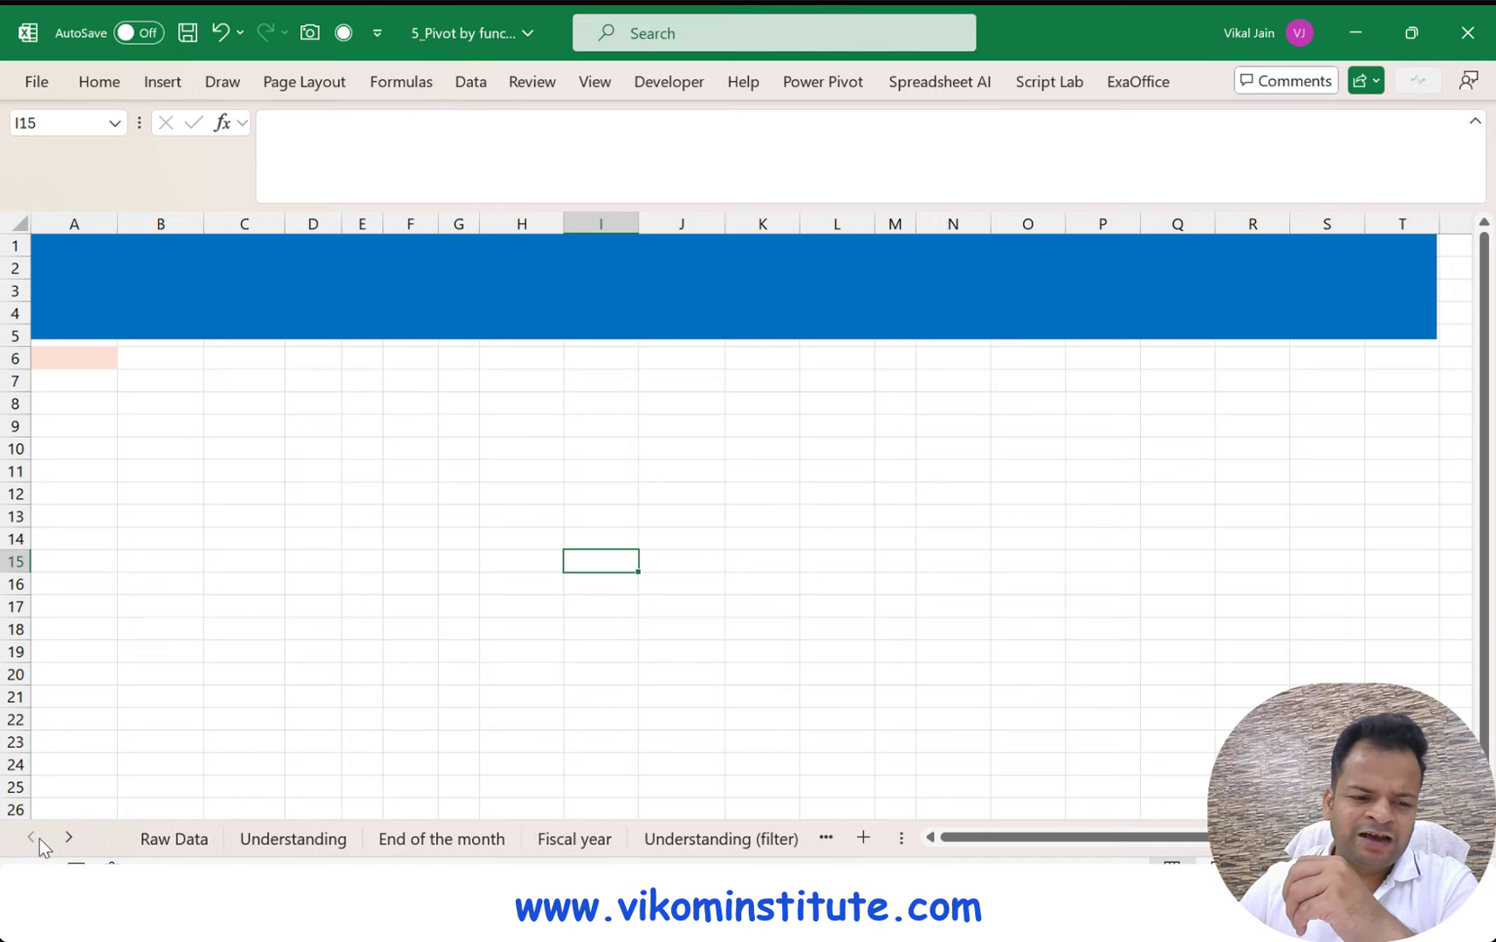
pyautogui.click(171, 841)
pyautogui.click(834, 588)
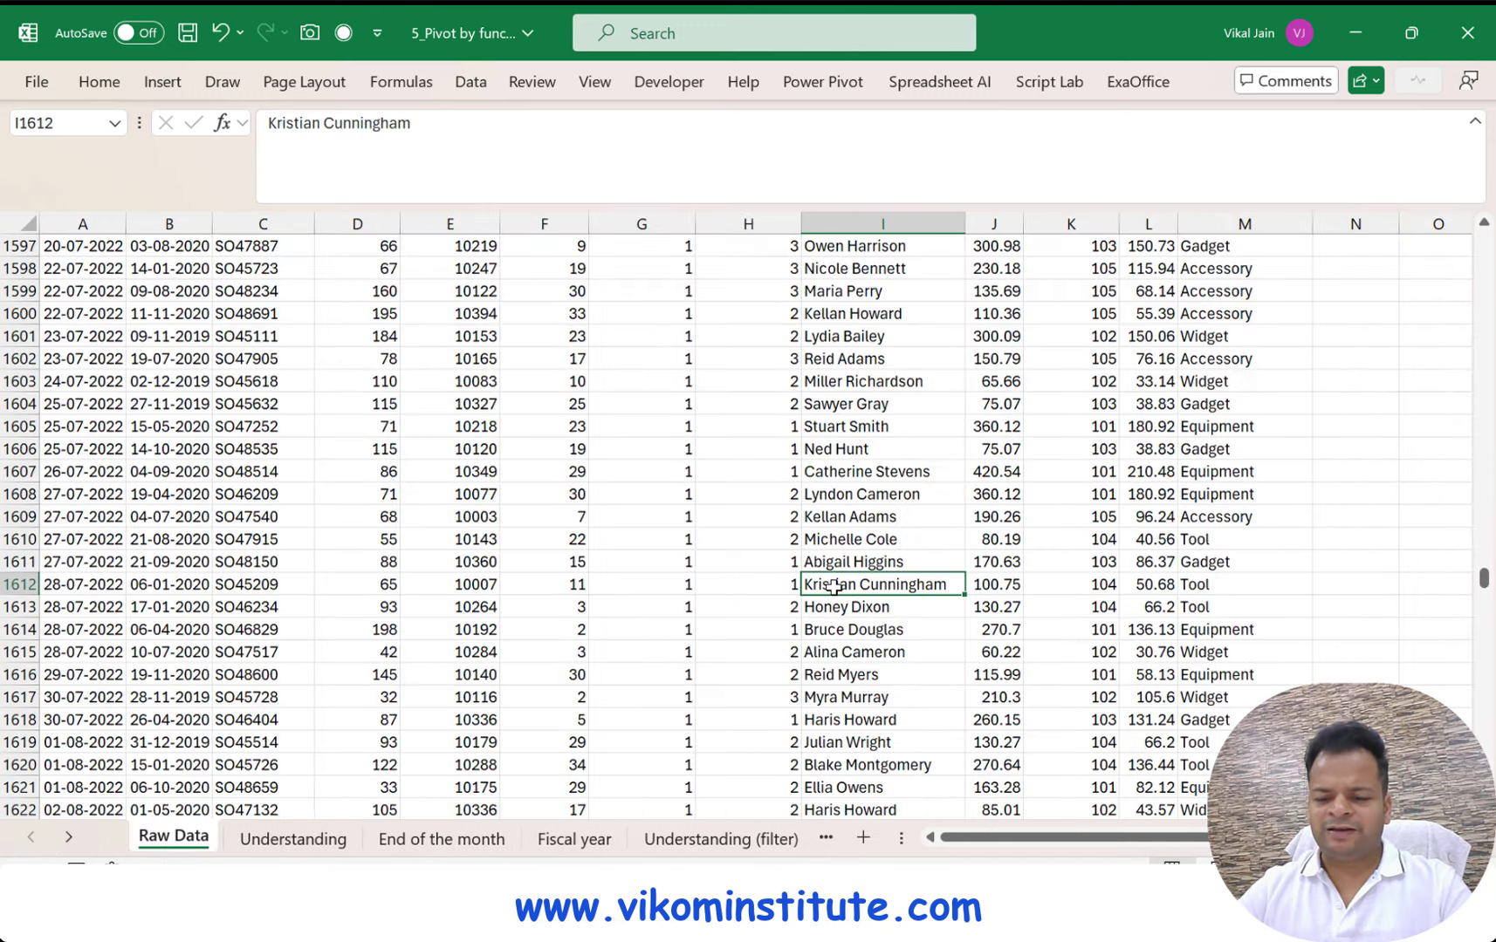
pyautogui.hotkey('ctrl', 'Up')
pyautogui.press('Down')
pyautogui.press('Left')
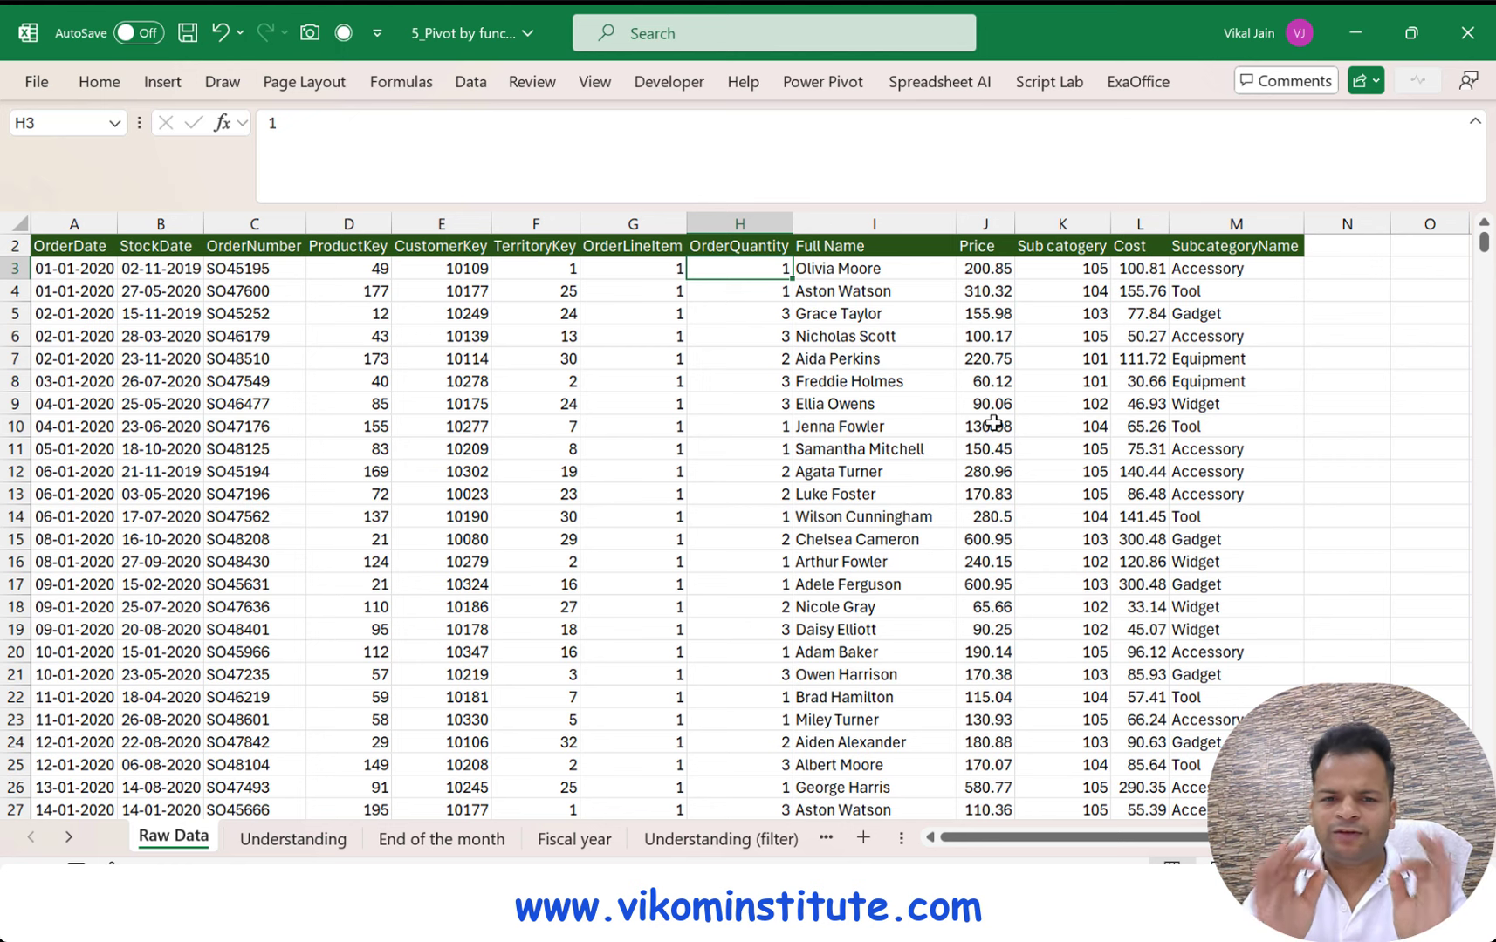
# Start a PIVOTBY formula in cell A6 of the Sales volumen sheet
pyautogui.click(67, 839)
pyautogui.click(66, 839)
pyautogui.click(66, 839)
pyautogui.click(496, 839)
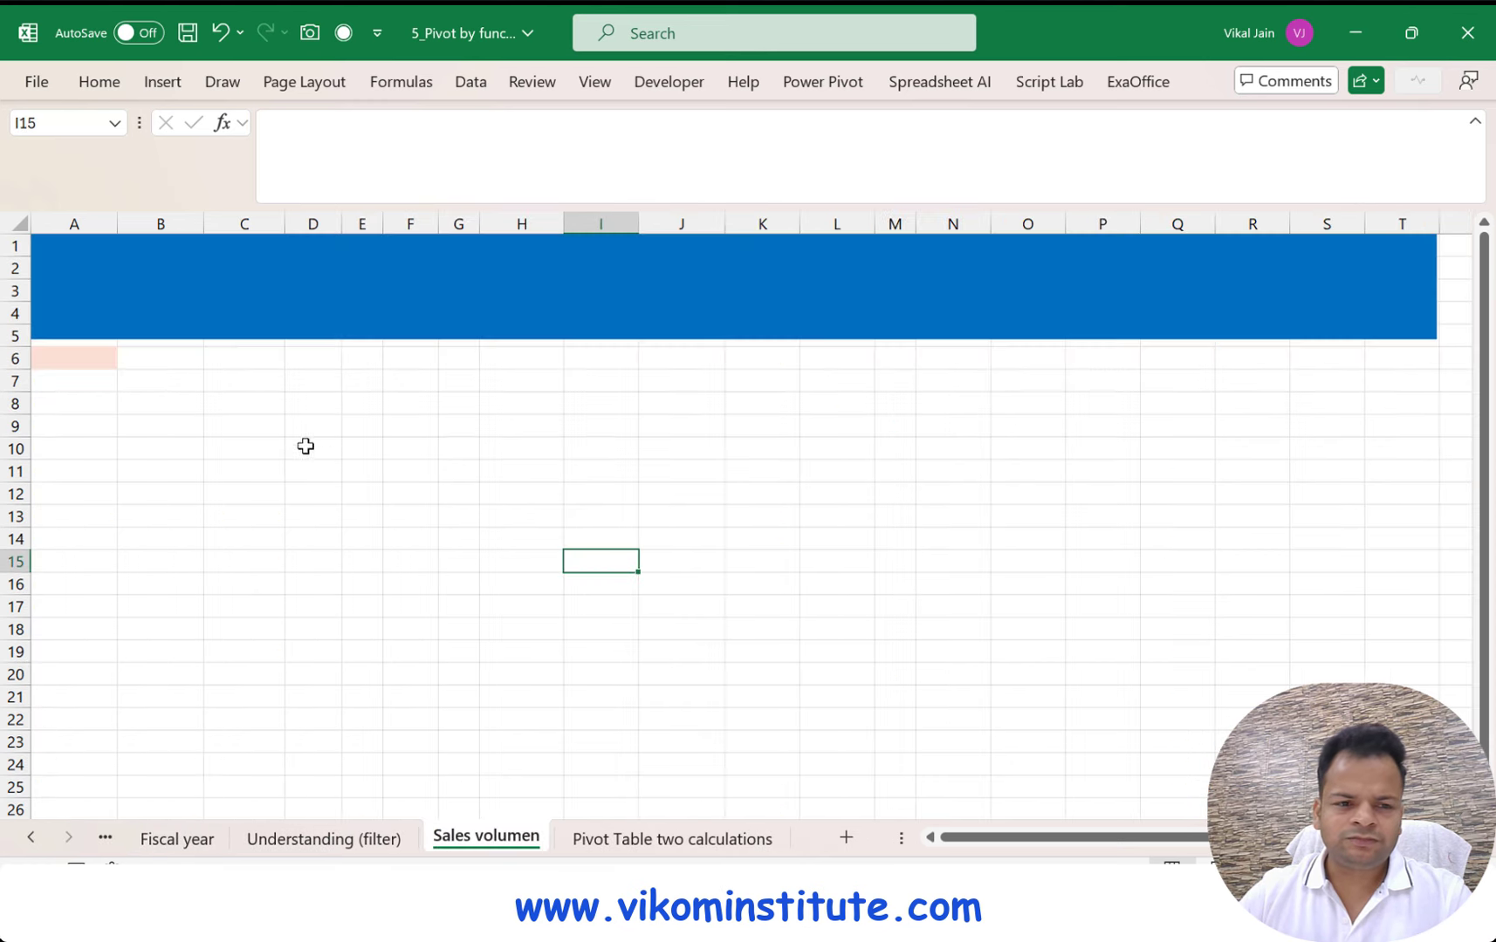
pyautogui.click(90, 356)
pyautogui.write('IVOTBY(')
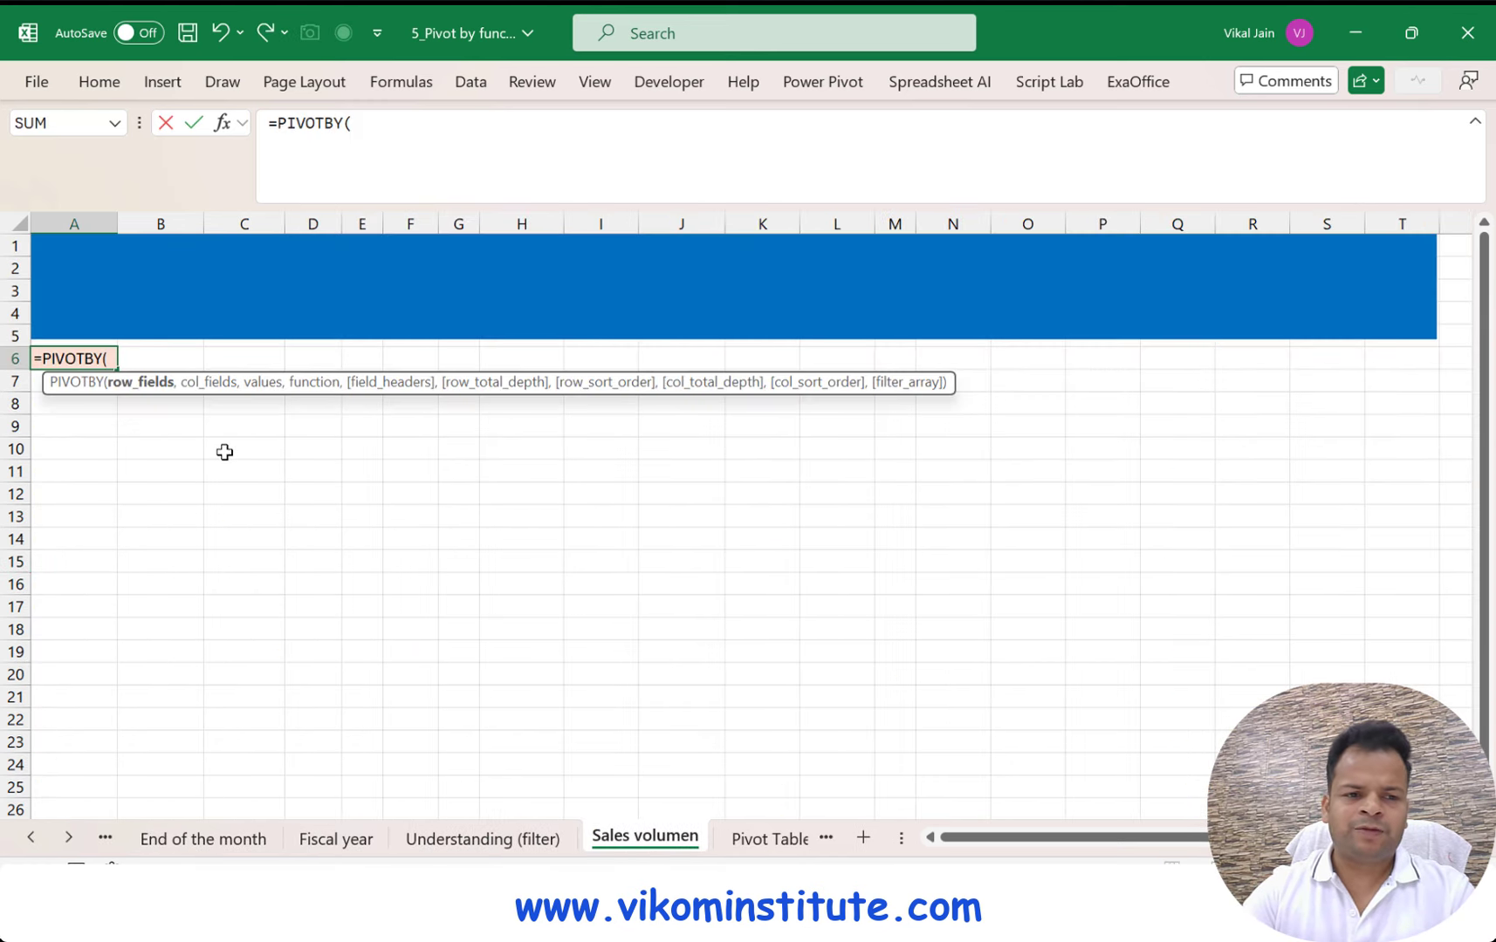
# Use the OrderDate range A2:A2632 of the Raw Data sheet as the formula's row fields
pyautogui.click(31, 837)
pyautogui.click(30, 838)
pyautogui.click(165, 842)
pyautogui.click(91, 448)
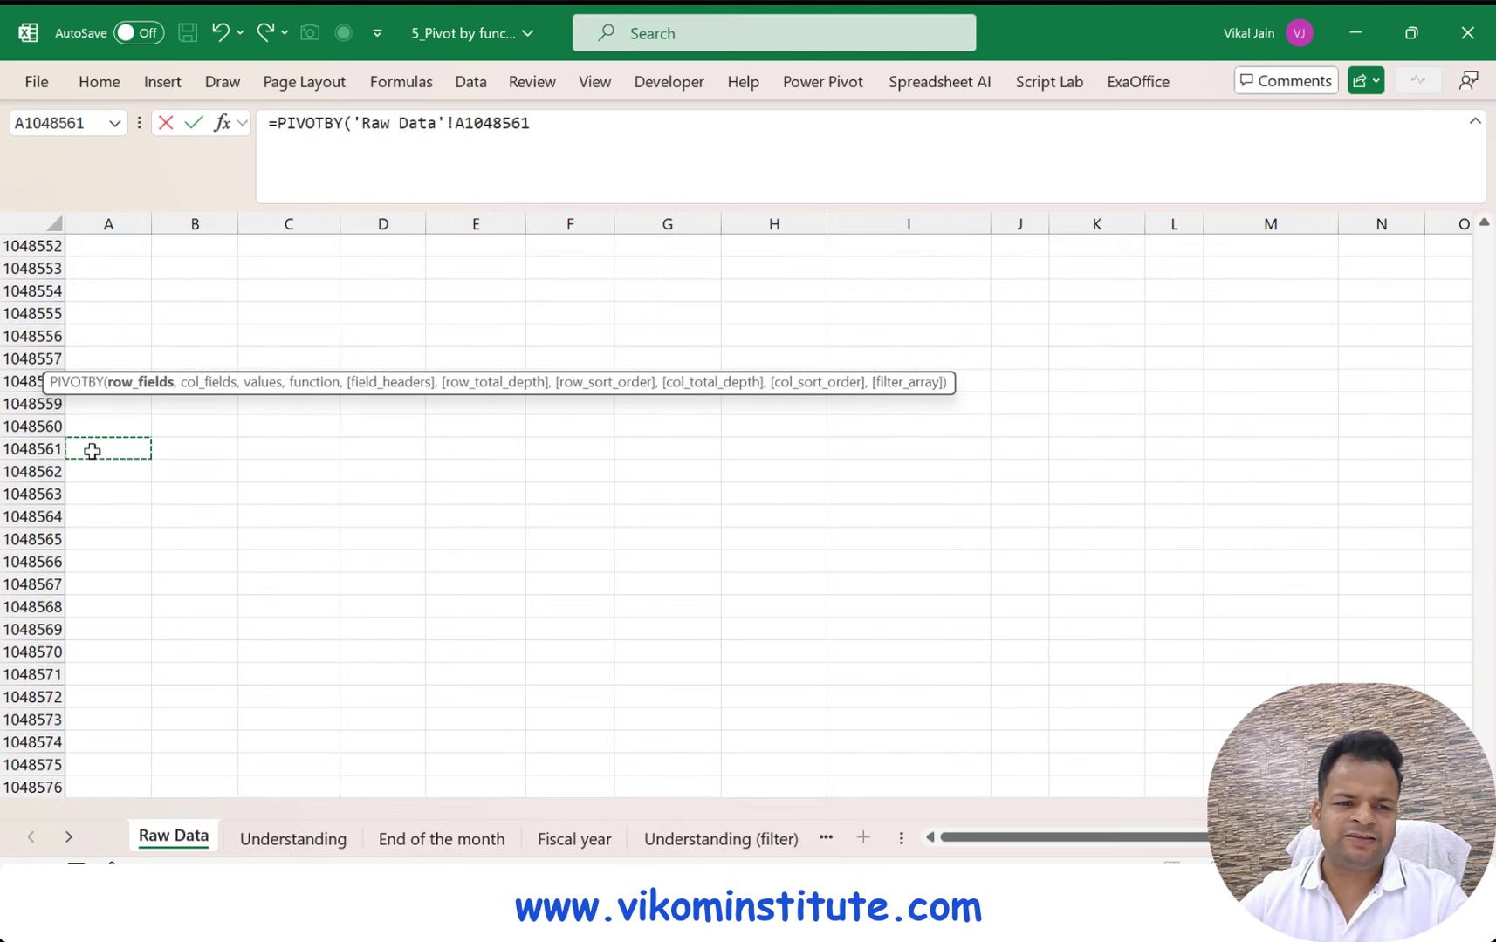
pyautogui.hotkey('ctrl', 'Up')
pyautogui.hotkey('ctrl', 'Up')
pyautogui.hotkey('ctrl', 'shift', 'Down')
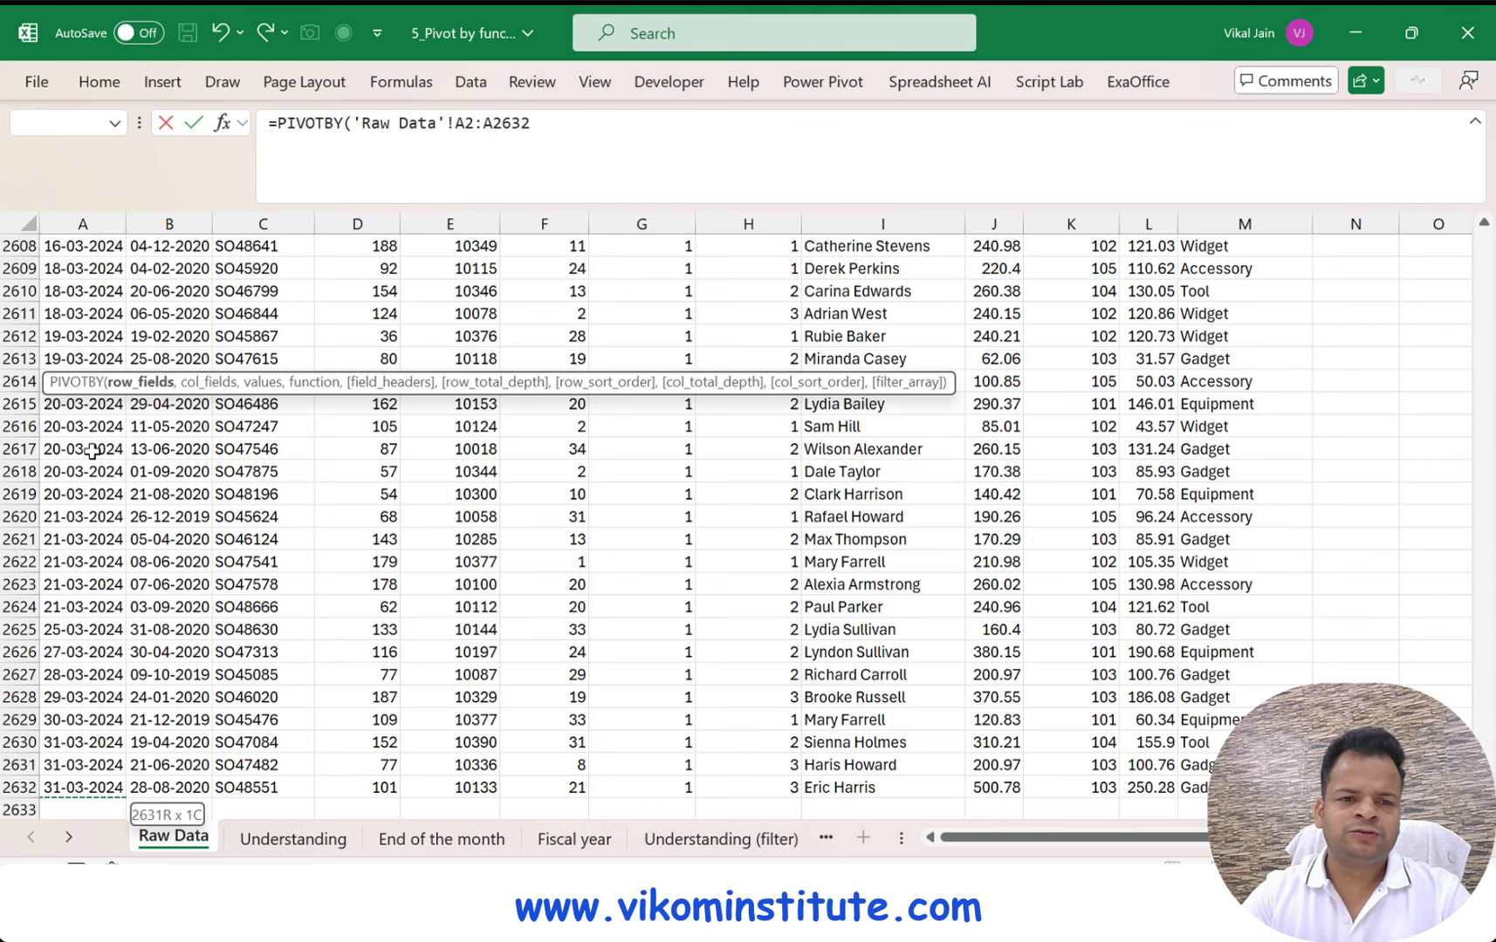
# Use the SubcategoryName range M2:M2632 of the Raw Data sheet as the column fields
pyautogui.write(',')
pyautogui.click(1248, 408)
pyautogui.hotkey('ctrl', 'Up')
pyautogui.press('Down')
pyautogui.hotkey('ctrl', 'shift', 'Down')
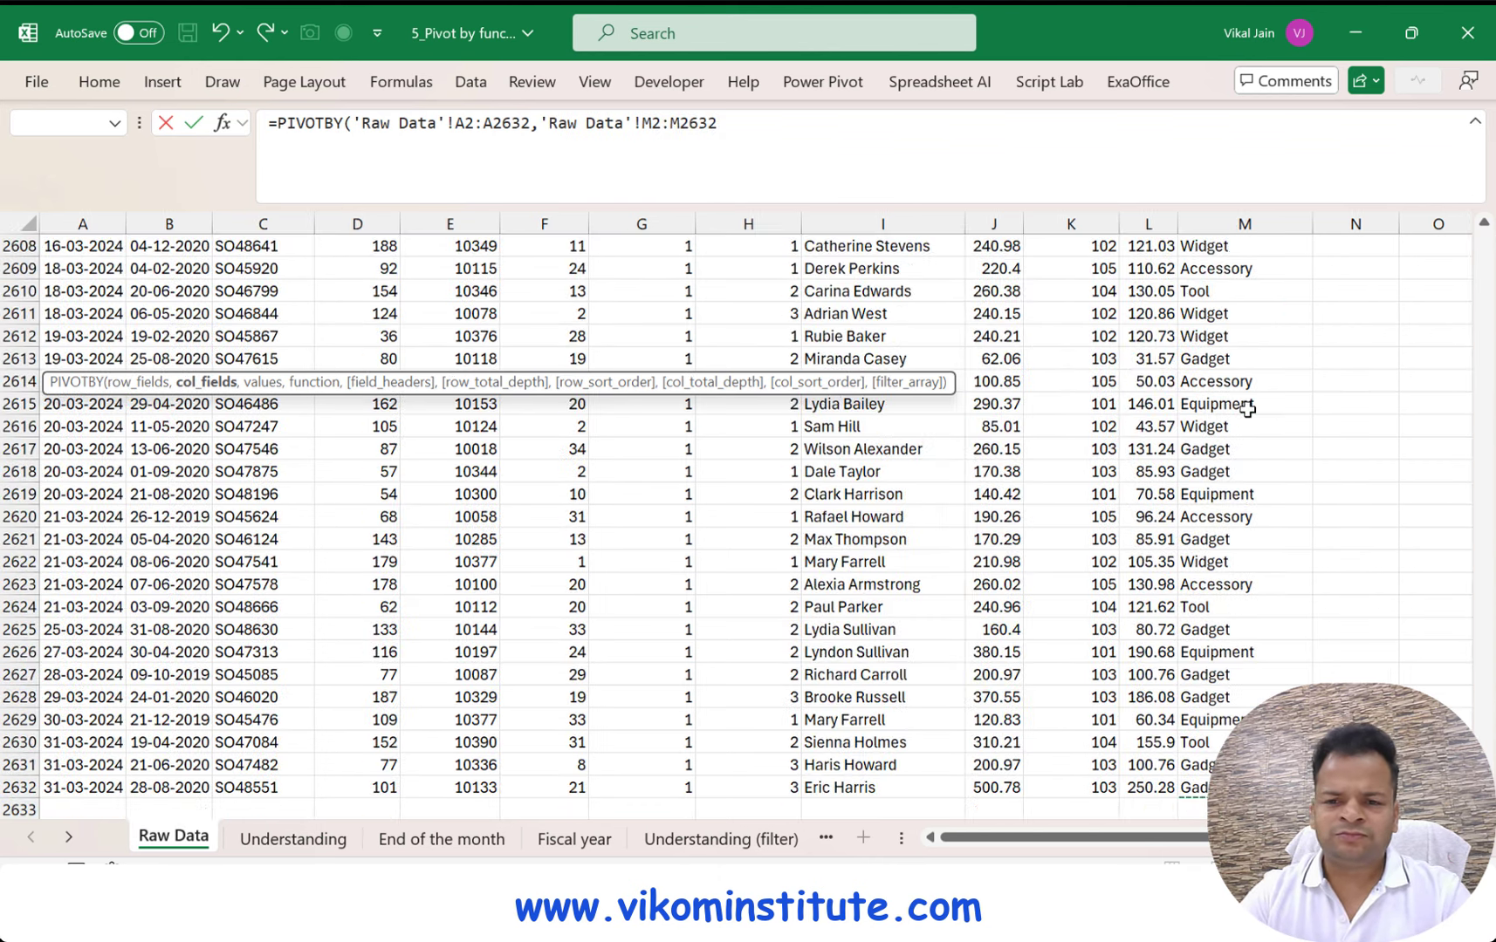
# Set the formula's values to OrderQuantity H2:H2632 multiplied by Price J2:J2632 from the Raw Data sheet
pyautogui.write(',')
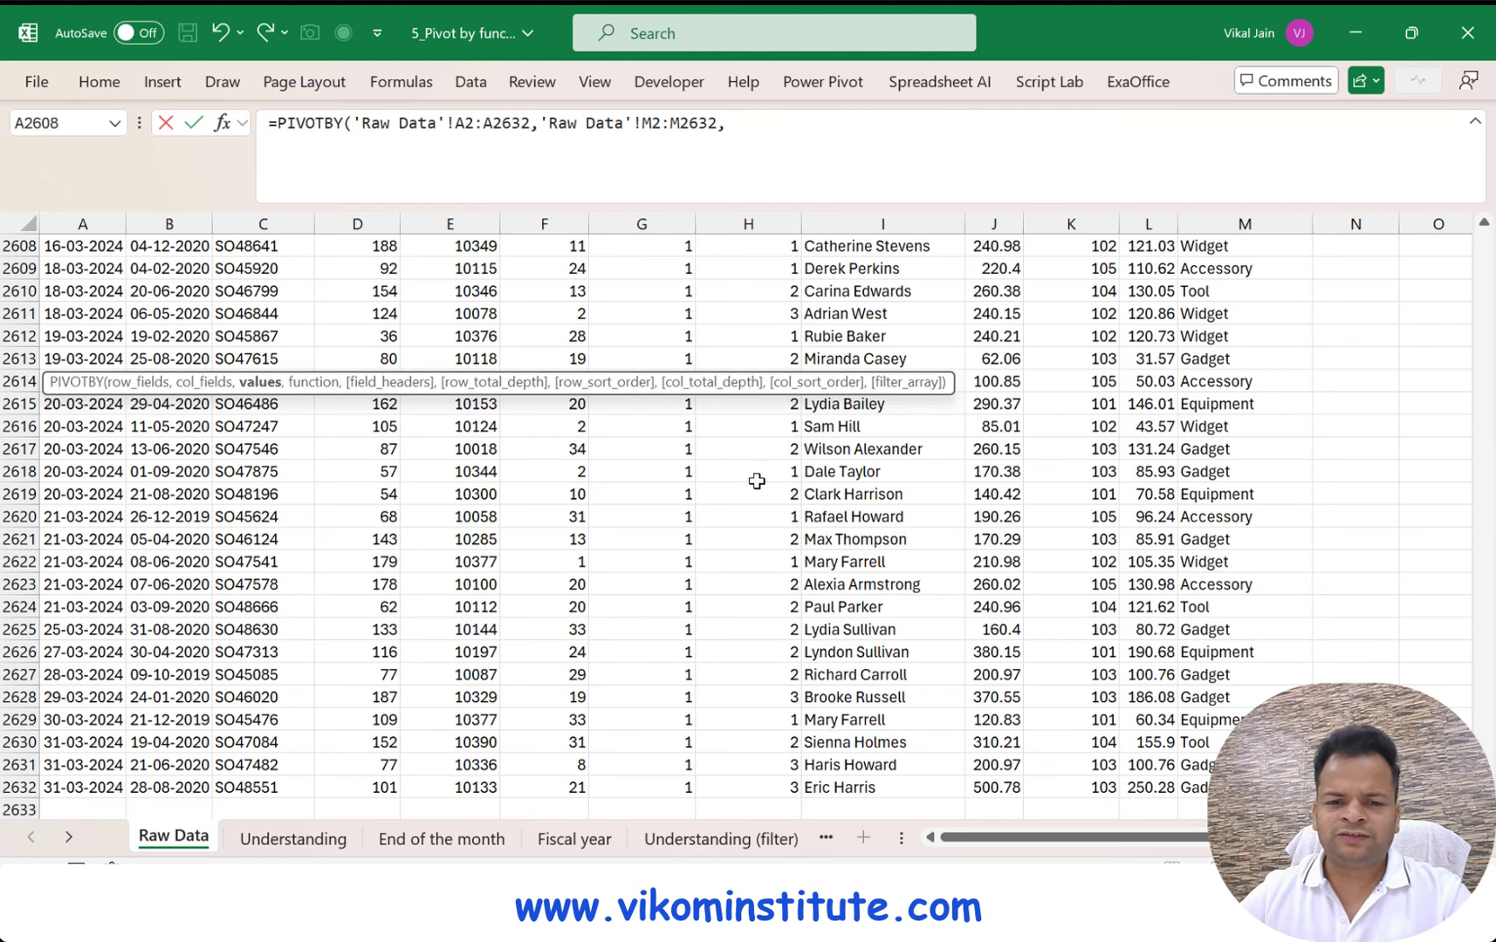
pyautogui.click(755, 475)
pyautogui.hotkey('ctrl', 'Up')
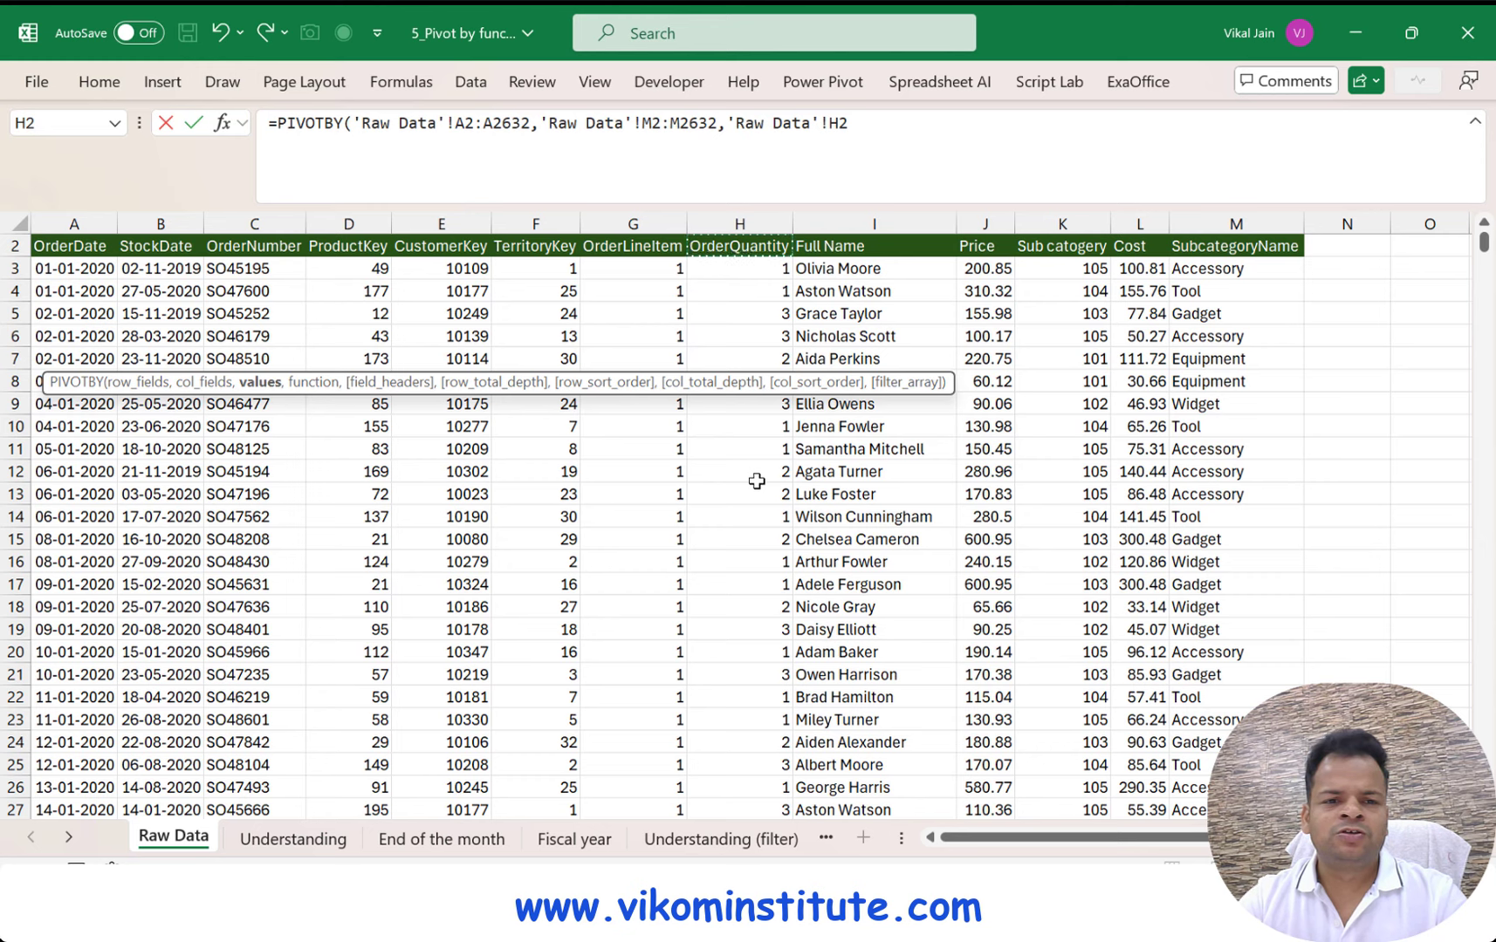
pyautogui.hotkey('ctrl', 'shift', 'Down')
pyautogui.write('*')
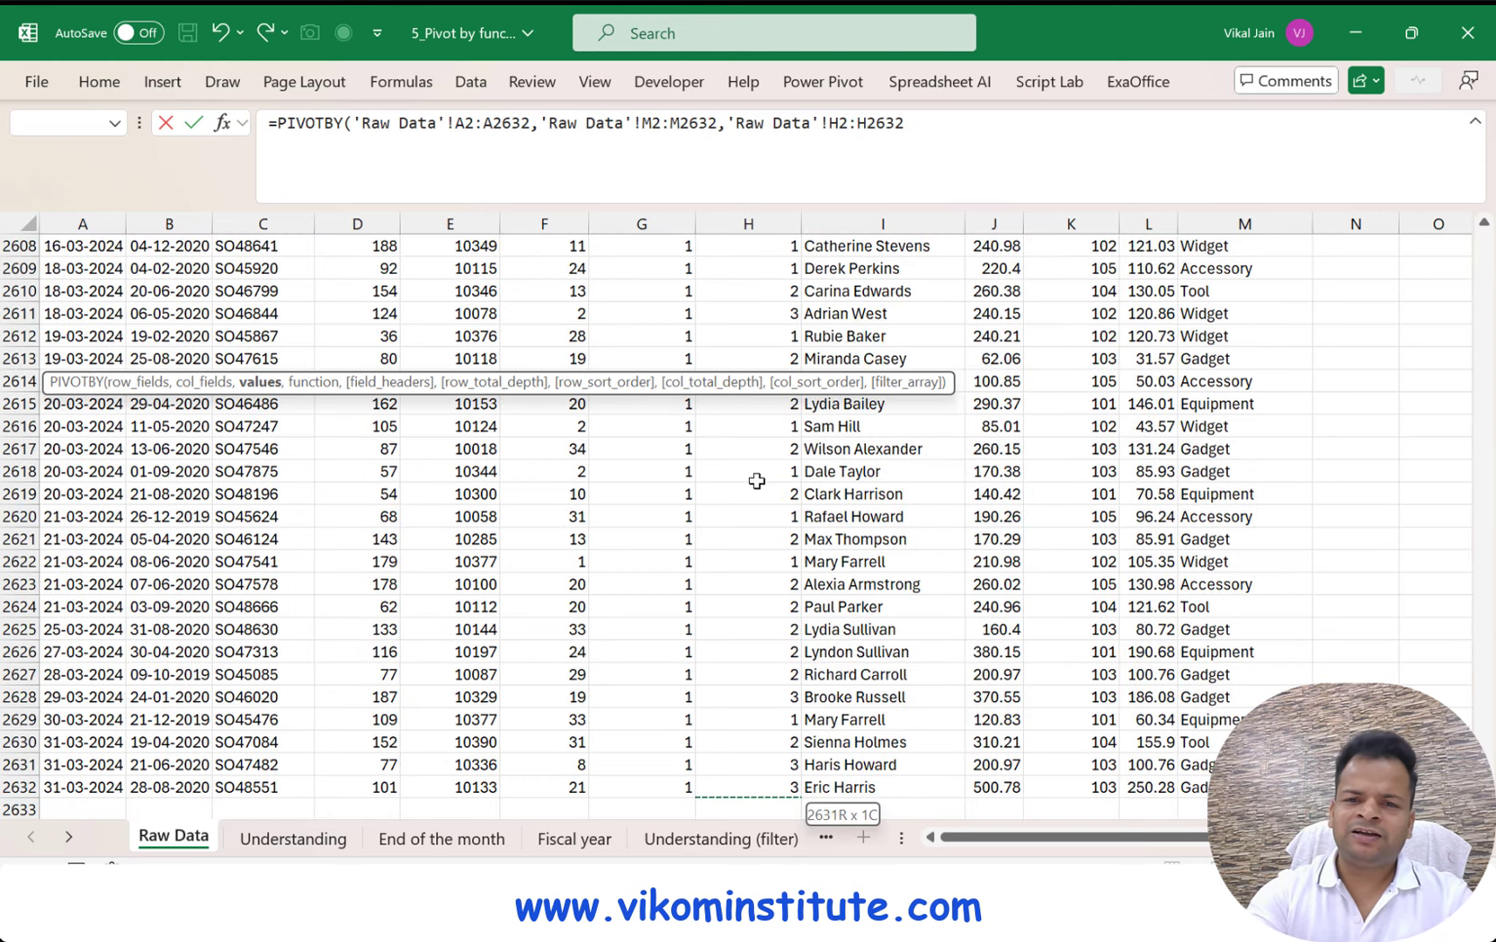
pyautogui.click(992, 436)
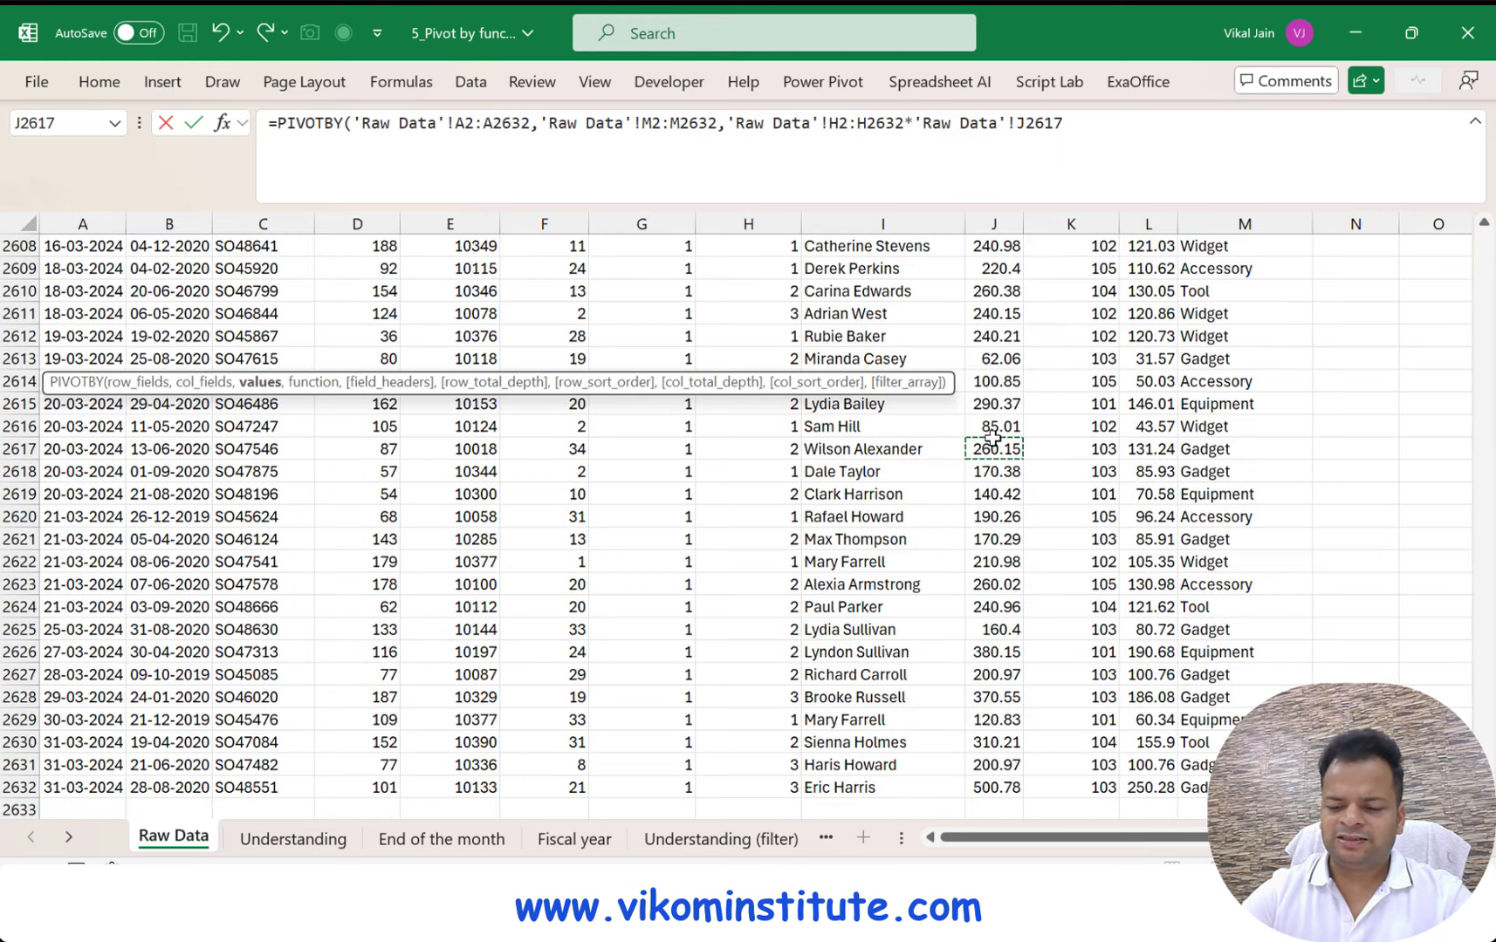
pyautogui.hotkey('ctrl', 'Up')
pyautogui.hotkey('ctrl', 'shift', 'Down')
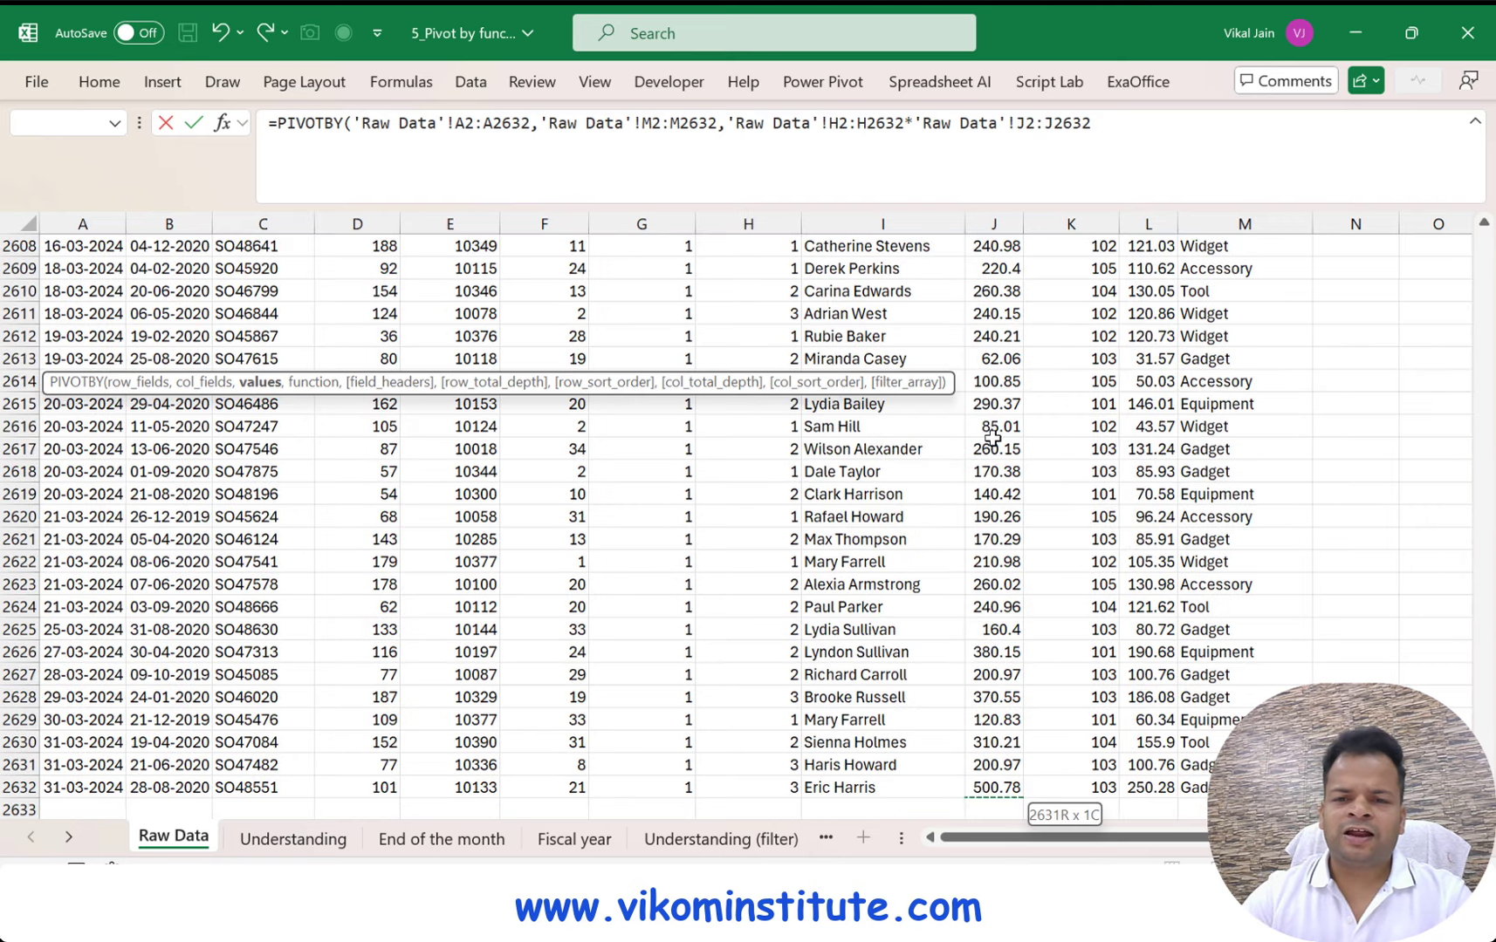
# Choose SUM as the aggregation function, close the PIVOTBY formula and enter it
pyautogui.write(',sum')
pyautogui.press('Tab')
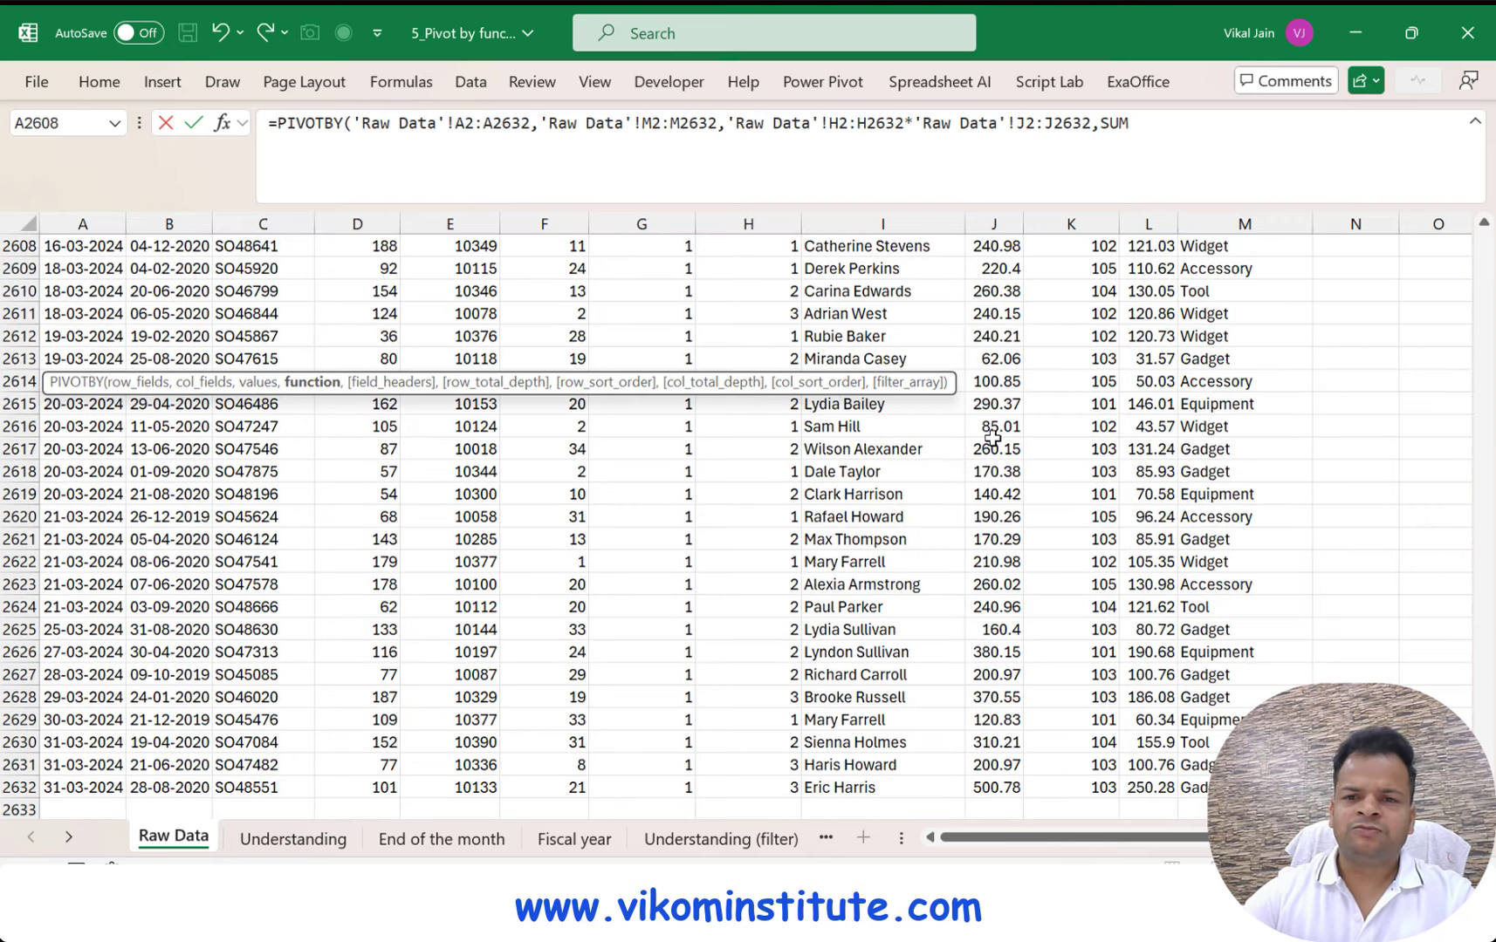
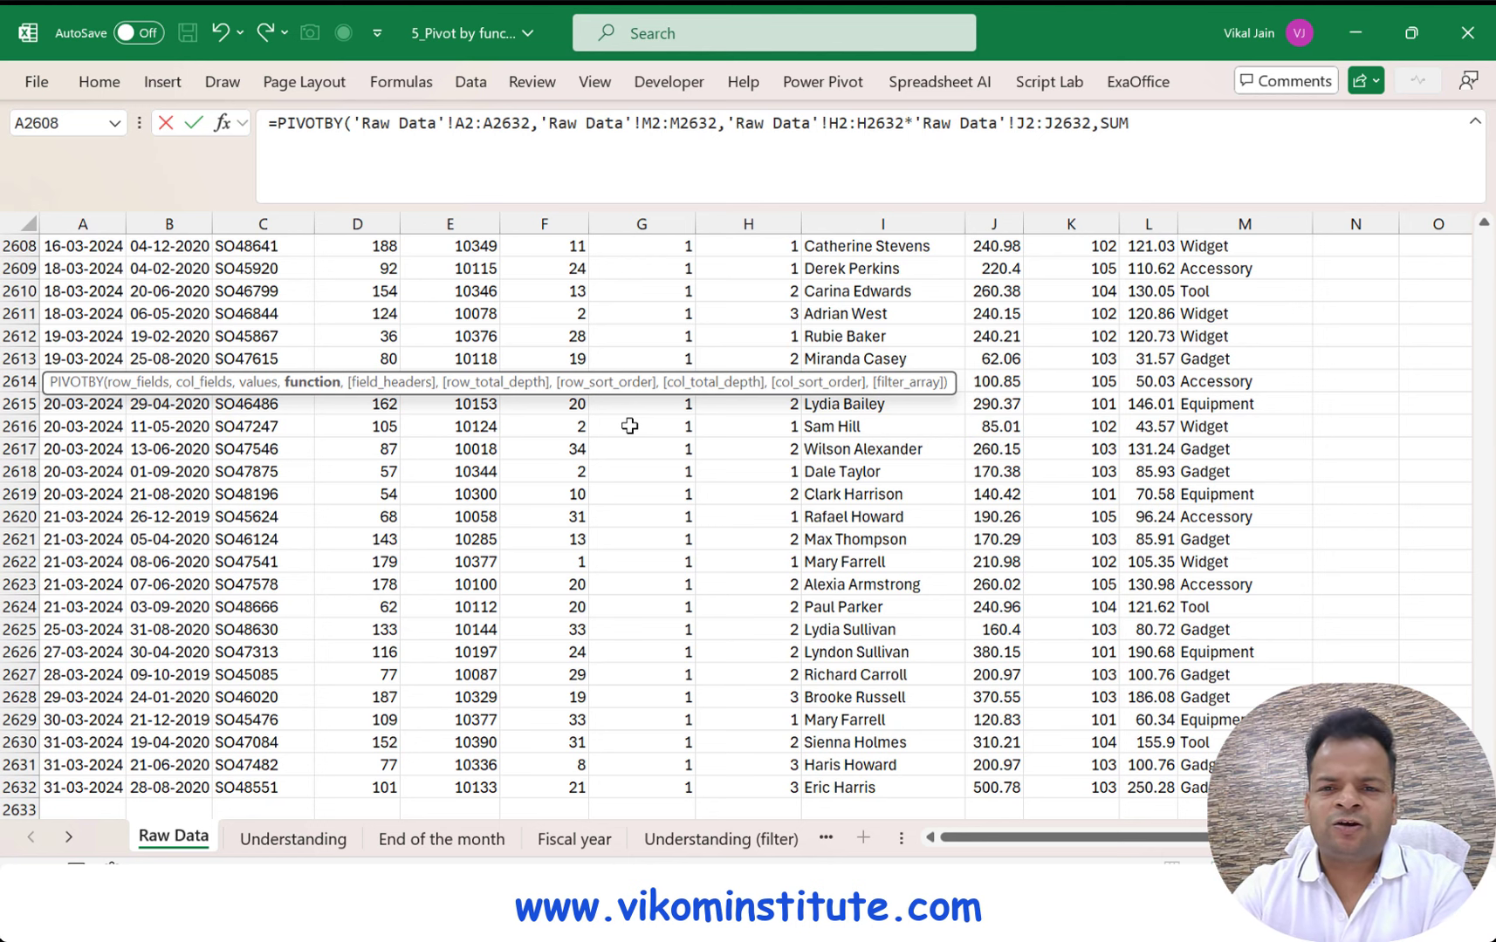
pyautogui.click(1182, 137)
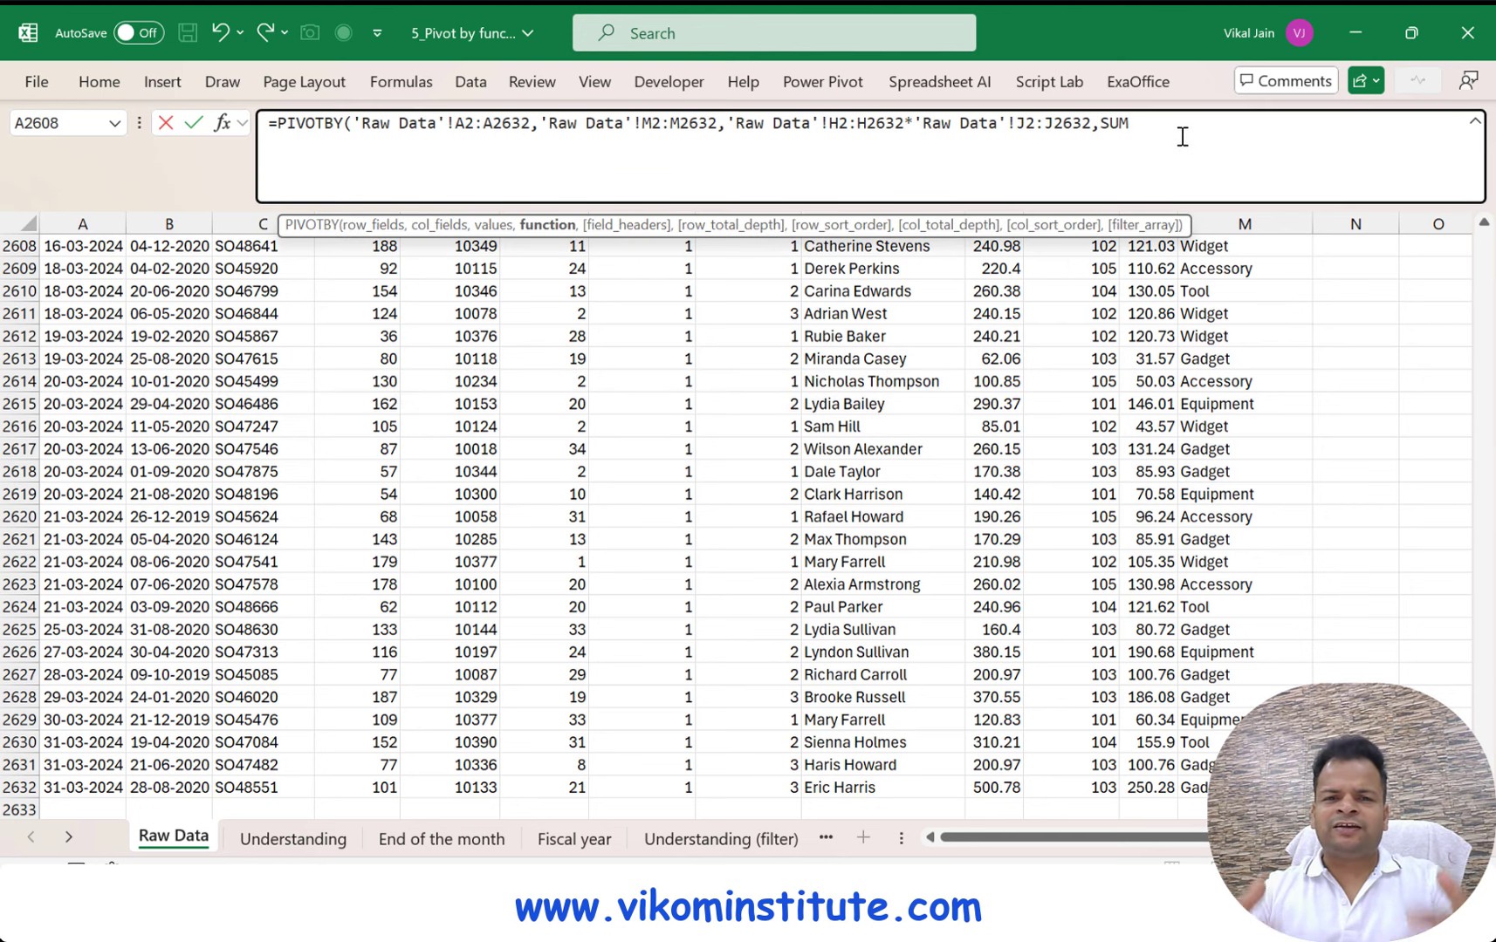
pyautogui.write(')')
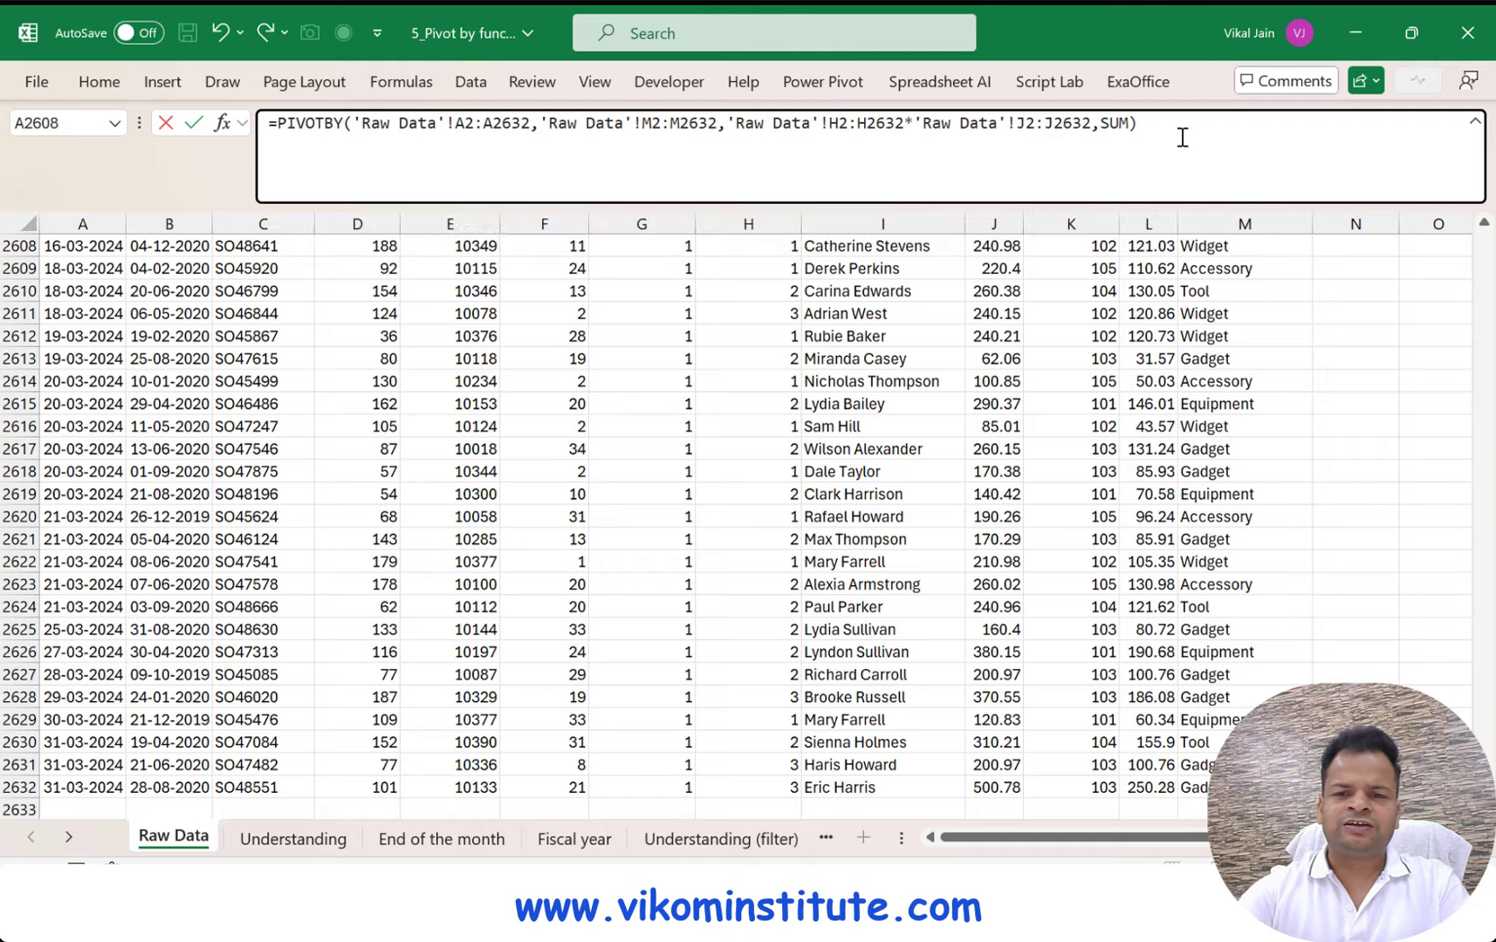
pyautogui.press('Return')
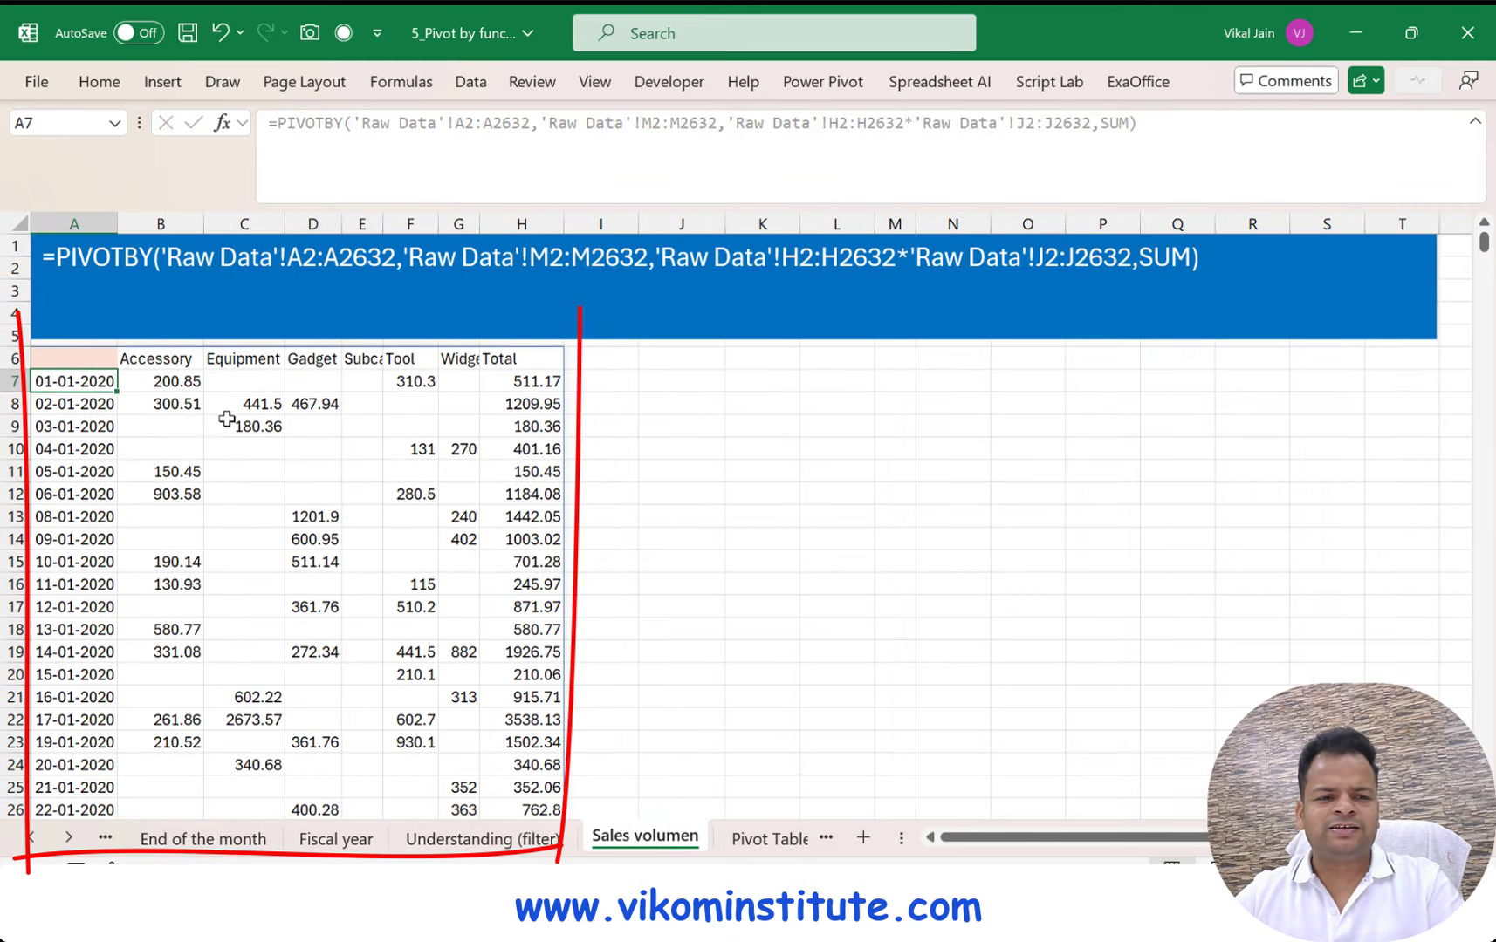
# Add the field headers argument 3 (Yes and show) after SUM in the A6 PIVOTBY formula
pyautogui.click(522, 516)
pyautogui.hotkey('ctrl', 'Down')
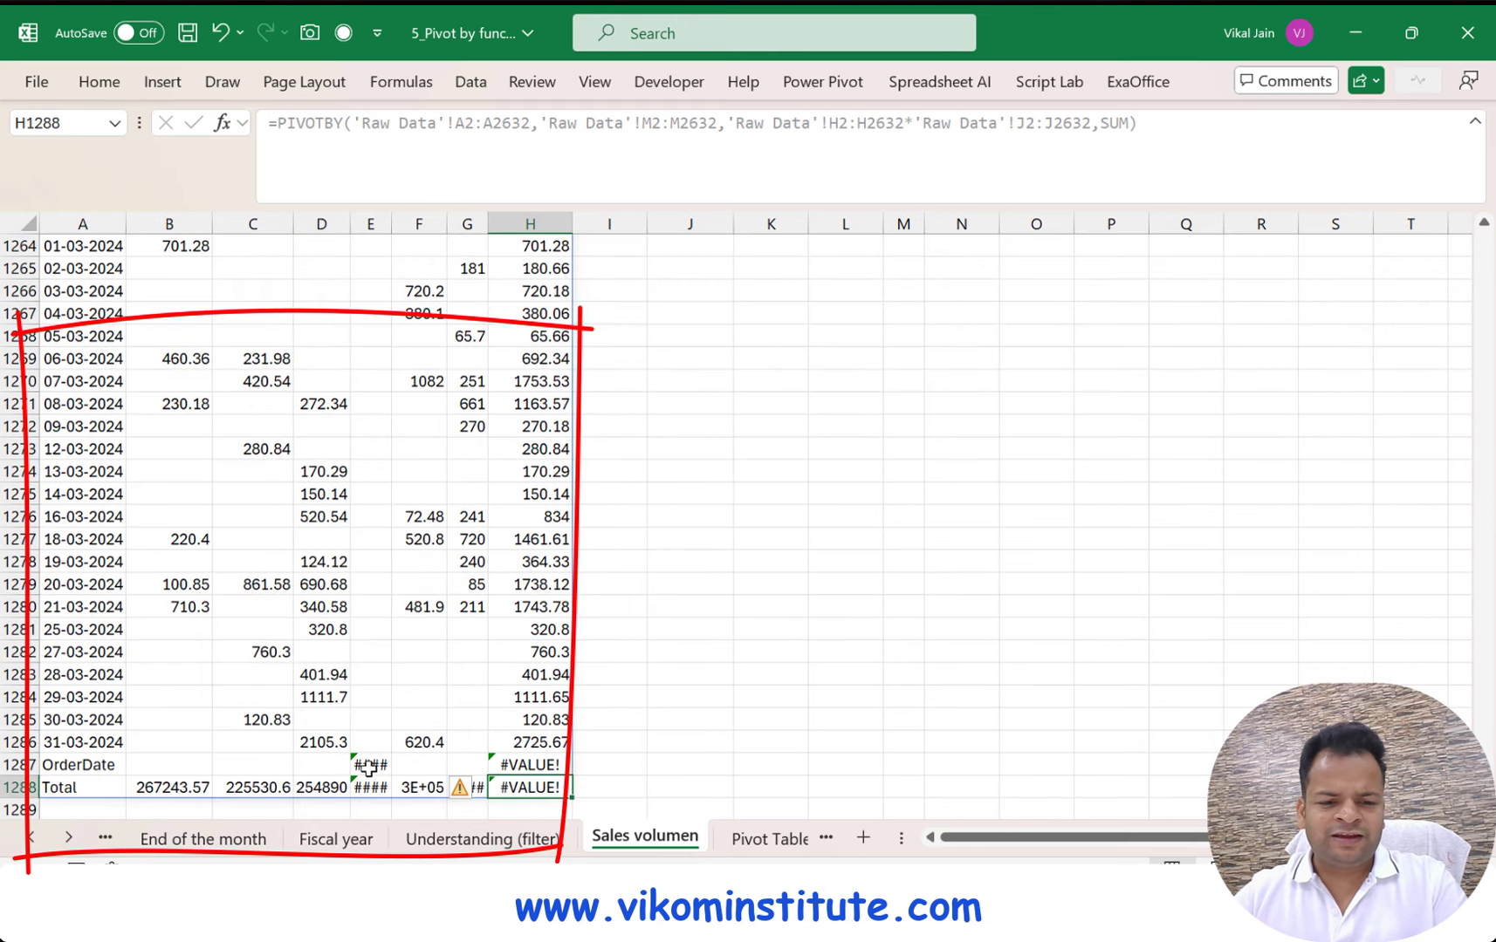
pyautogui.press('Up')
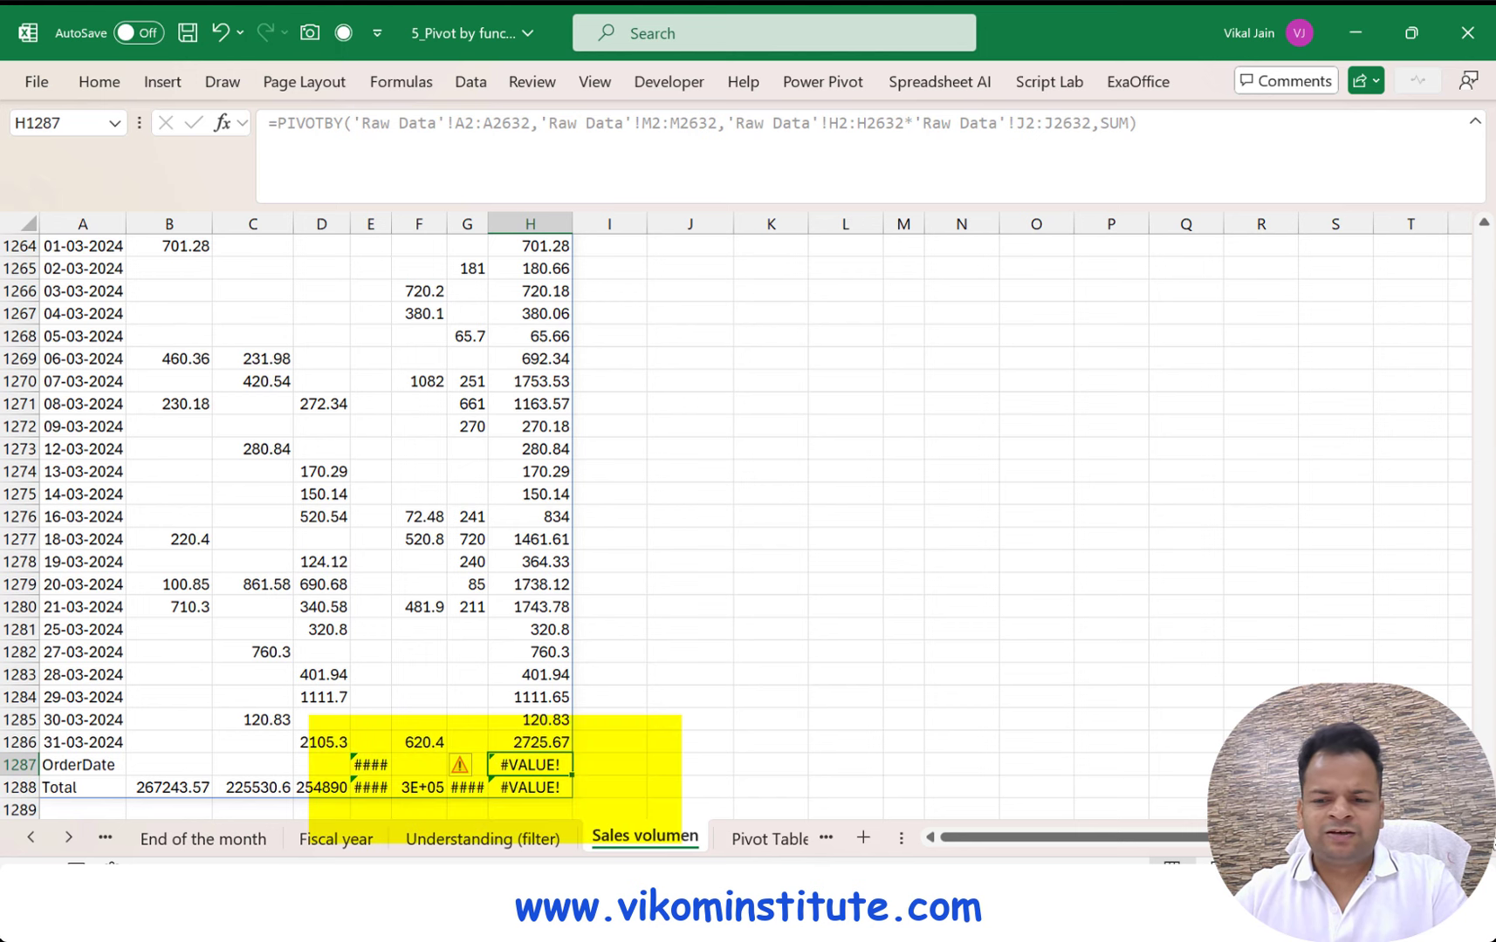
pyautogui.moveTo(1483, 798); pyautogui.dragTo(1483, 241)
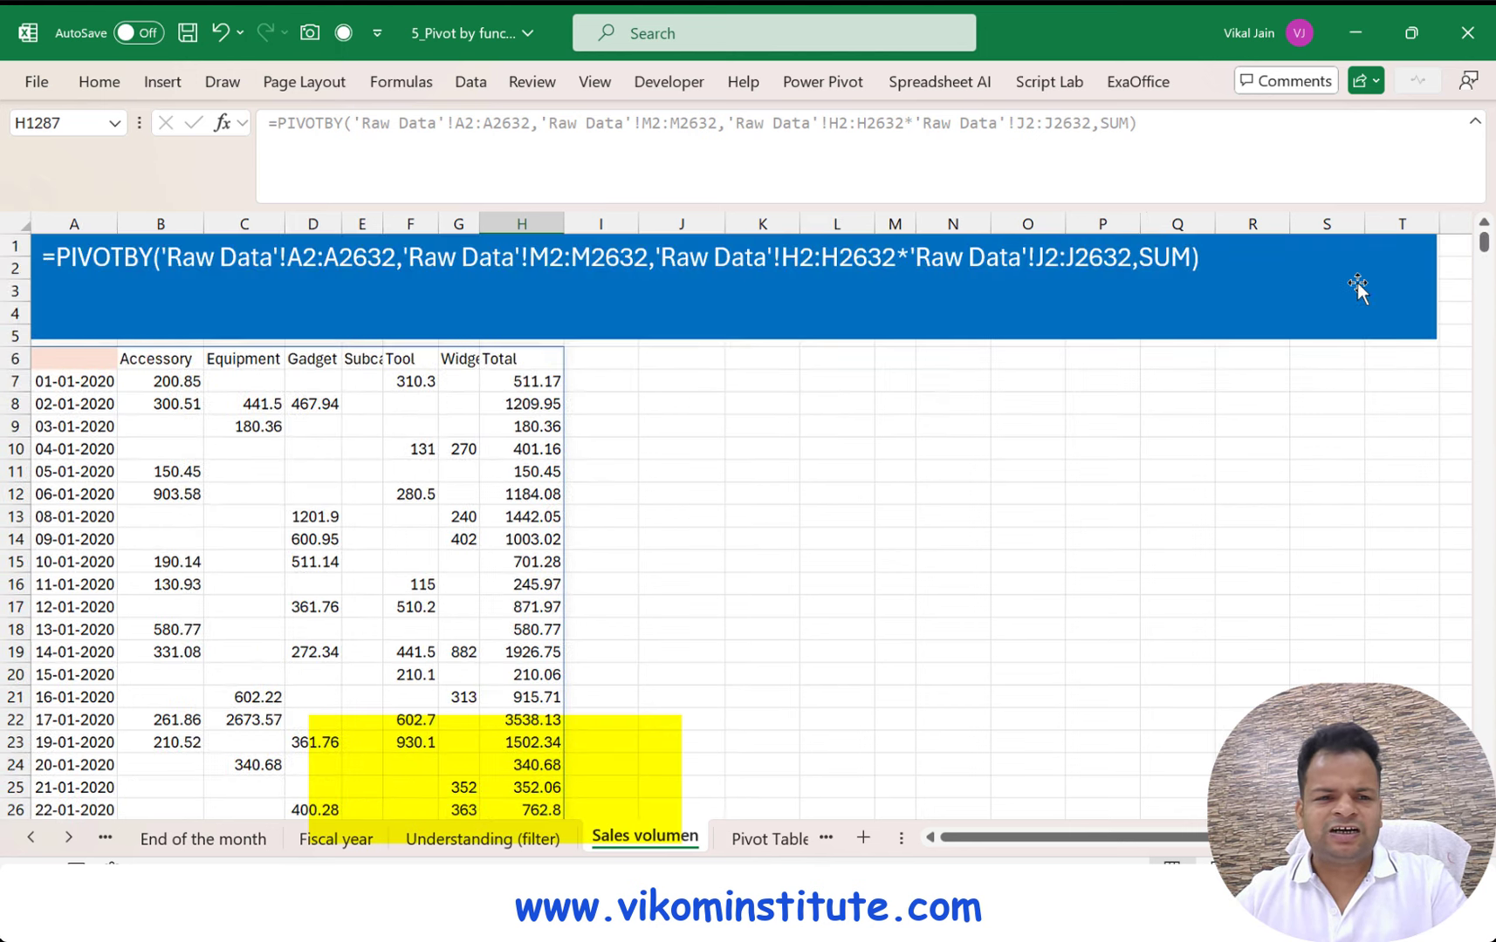
pyautogui.doubleClick(86, 359)
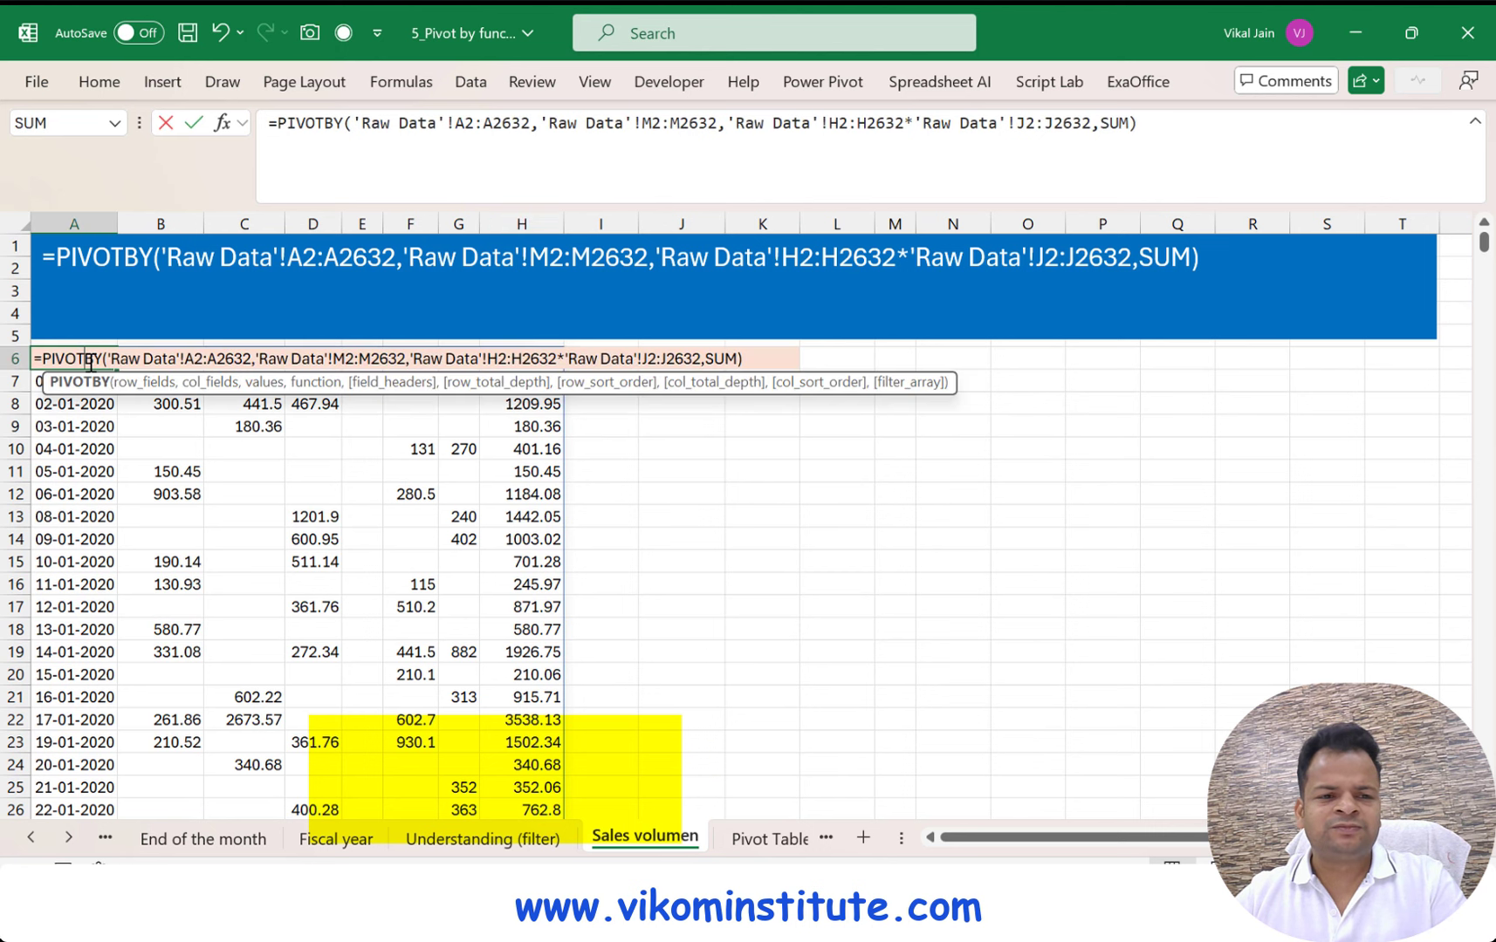
pyautogui.click(738, 359)
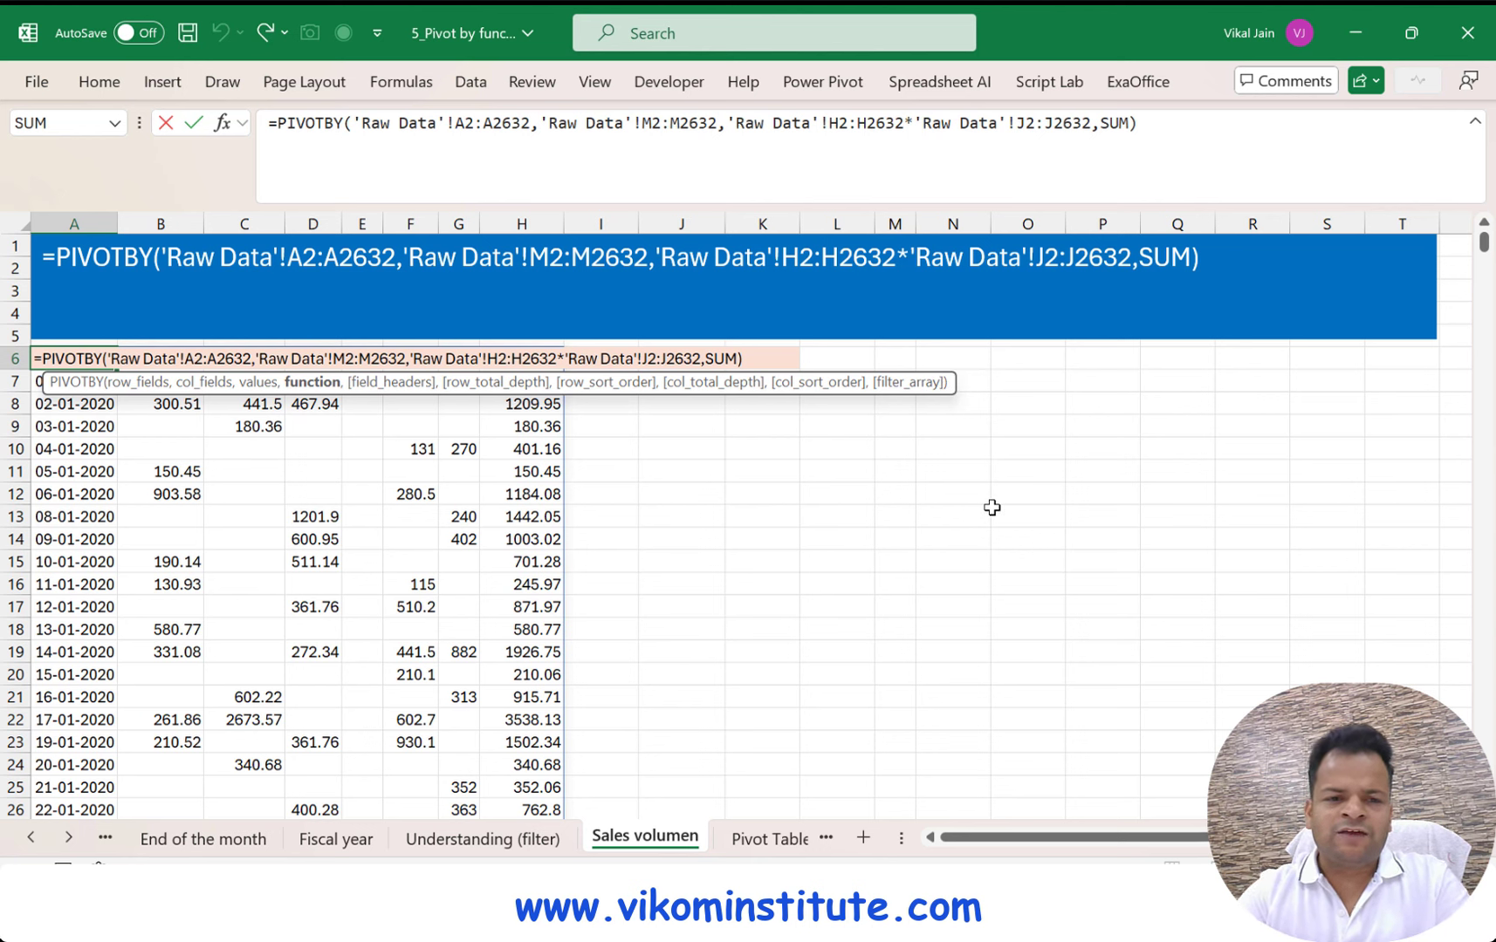
pyautogui.write(',3')
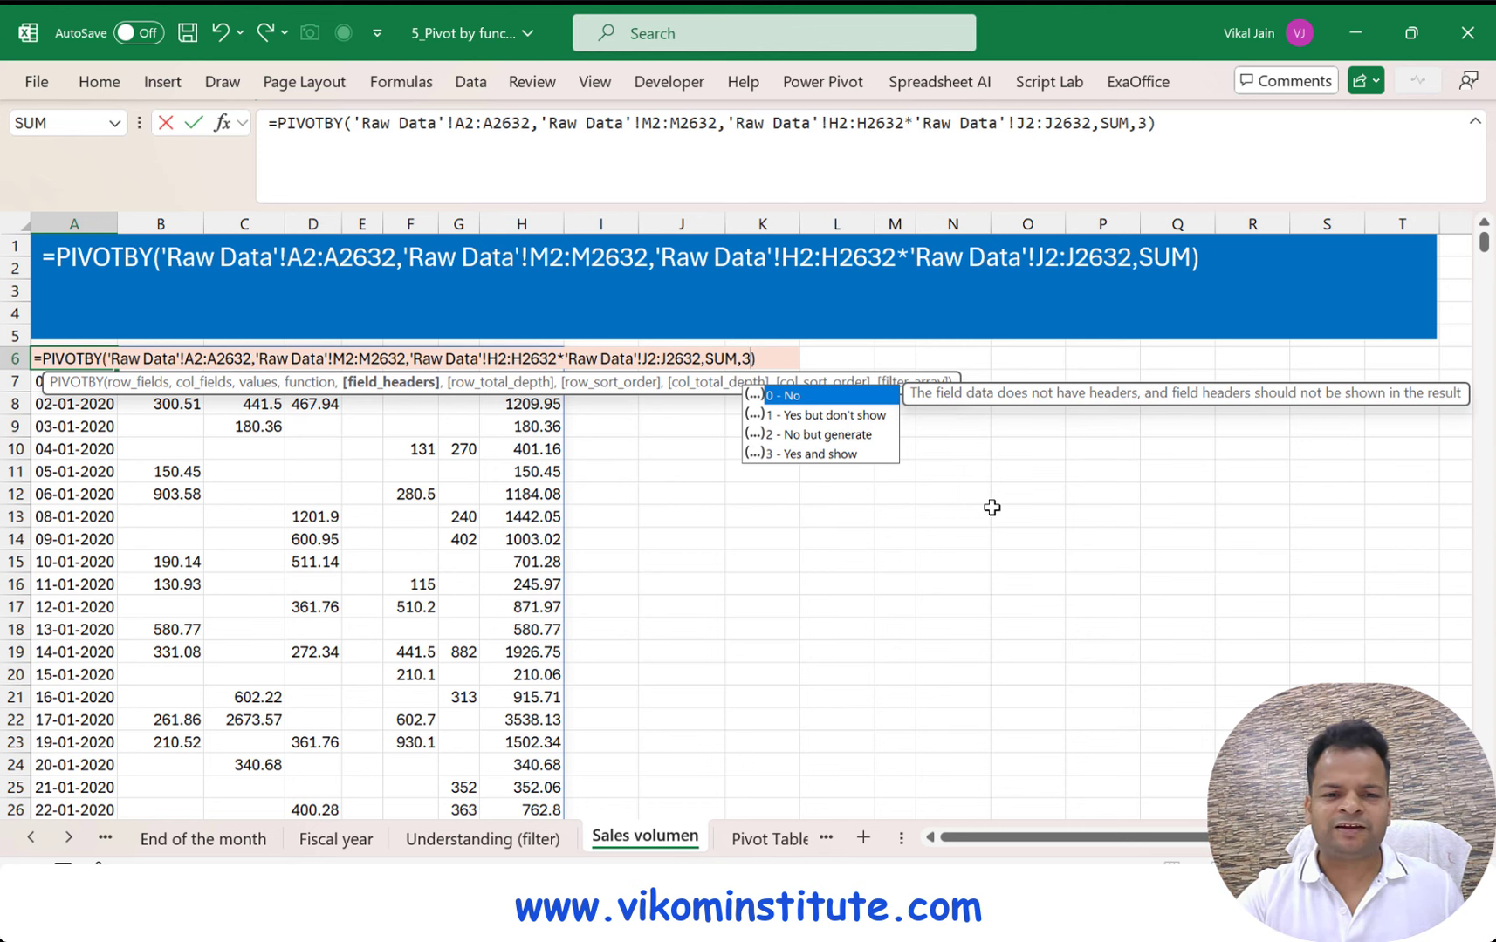
pyautogui.press('Return')
# Autofit columns G and E of the Sales volumen sheet and check the grand total in the last row
pyautogui.scroll(-20, 448, 573)
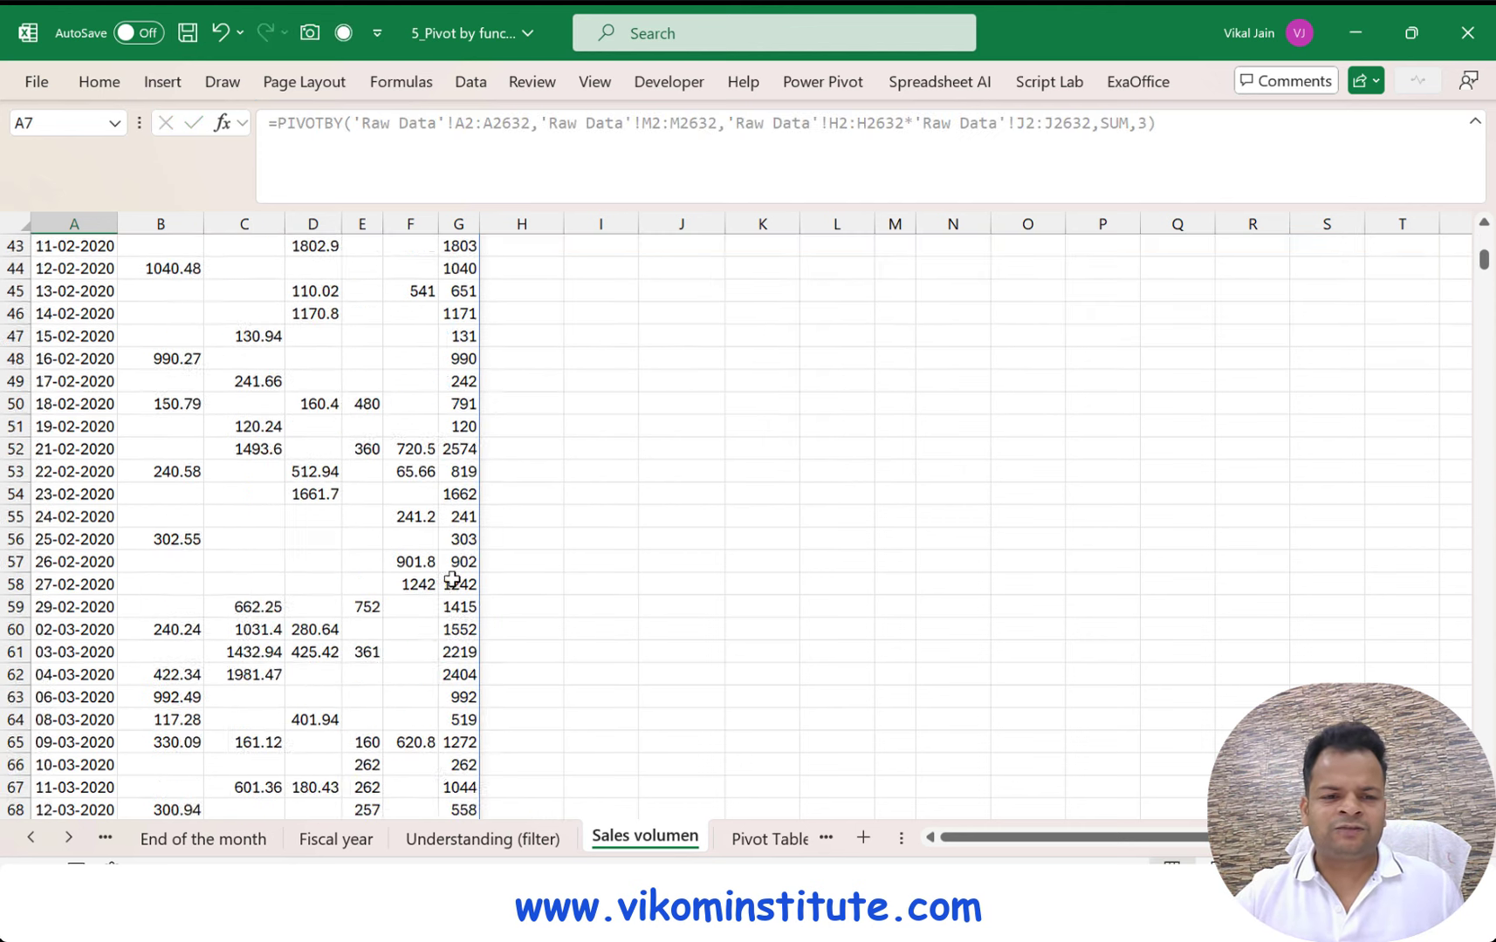
pyautogui.moveTo(1484, 286); pyautogui.dragTo(1483, 796)
pyautogui.doubleClick(487, 224)
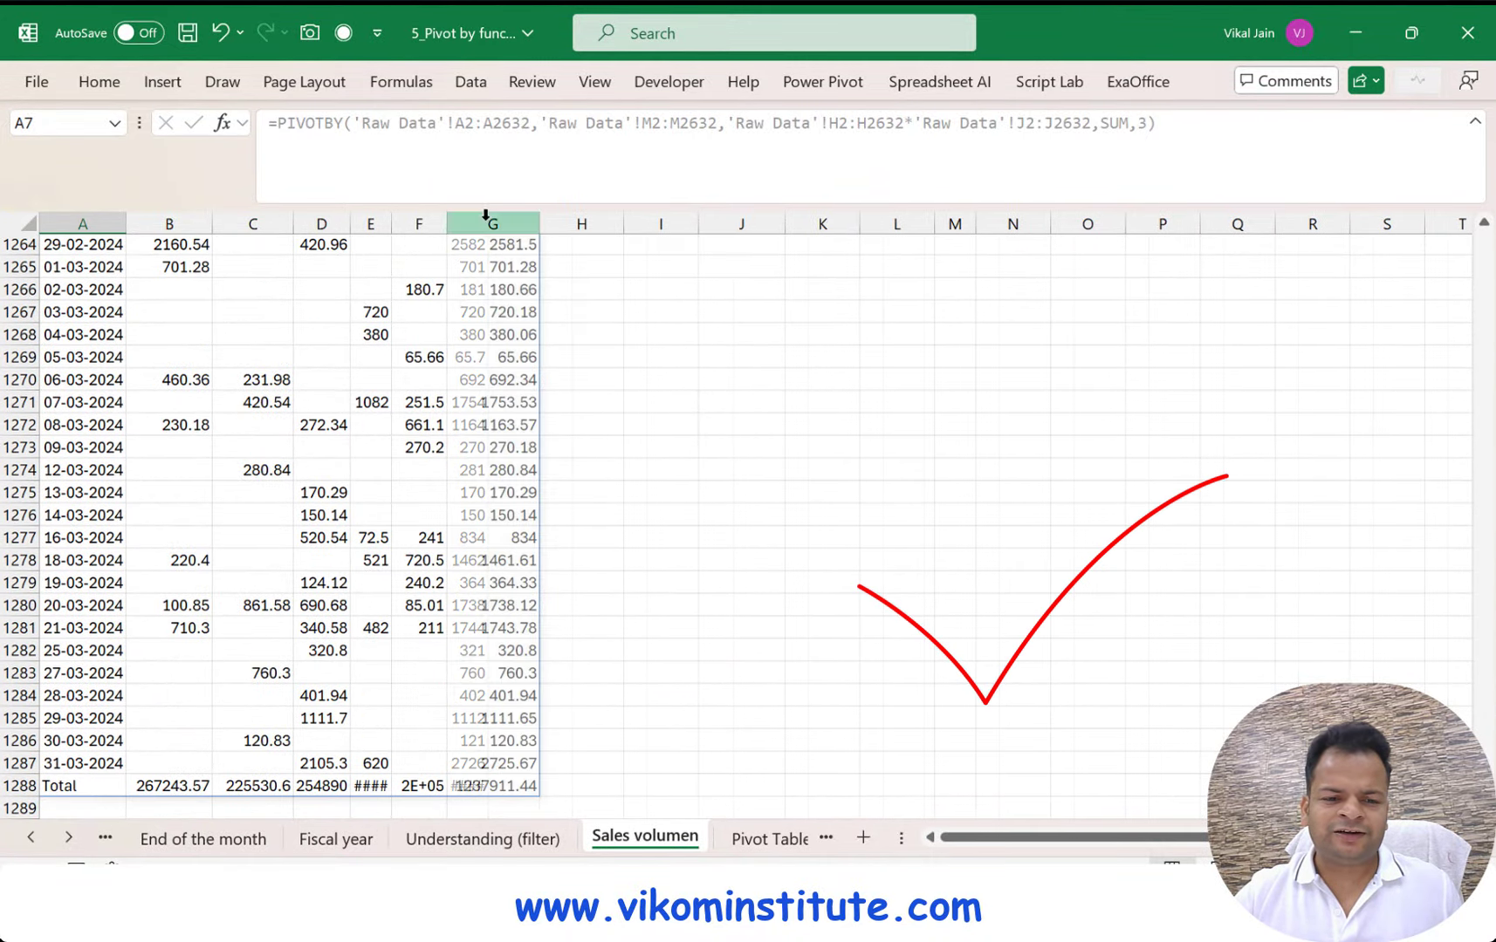
pyautogui.doubleClick(397, 220)
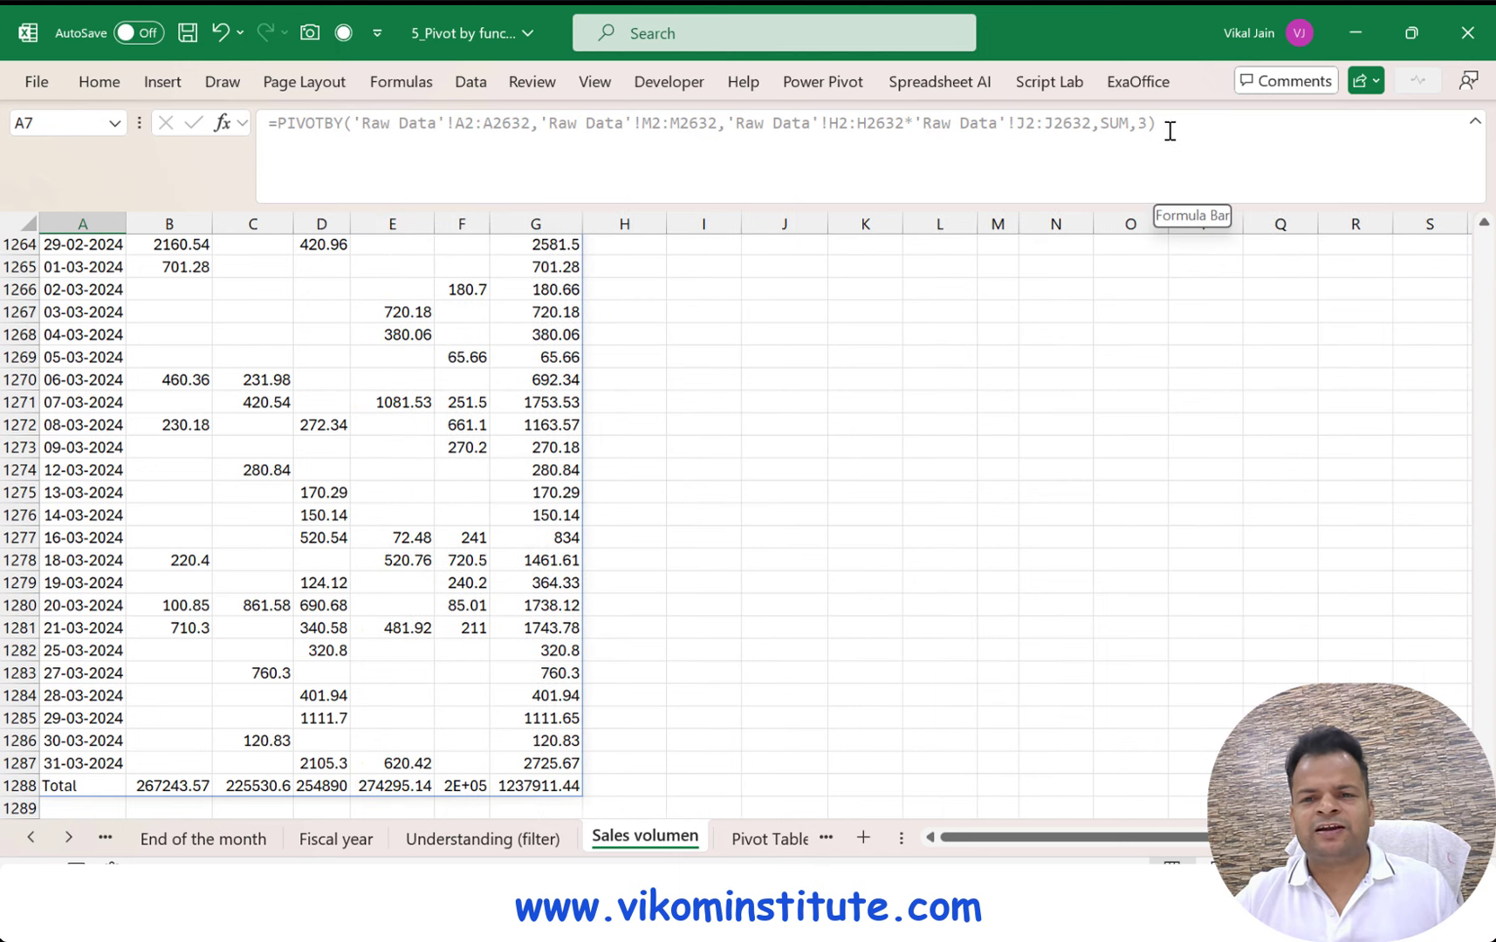
pyautogui.click(544, 783)
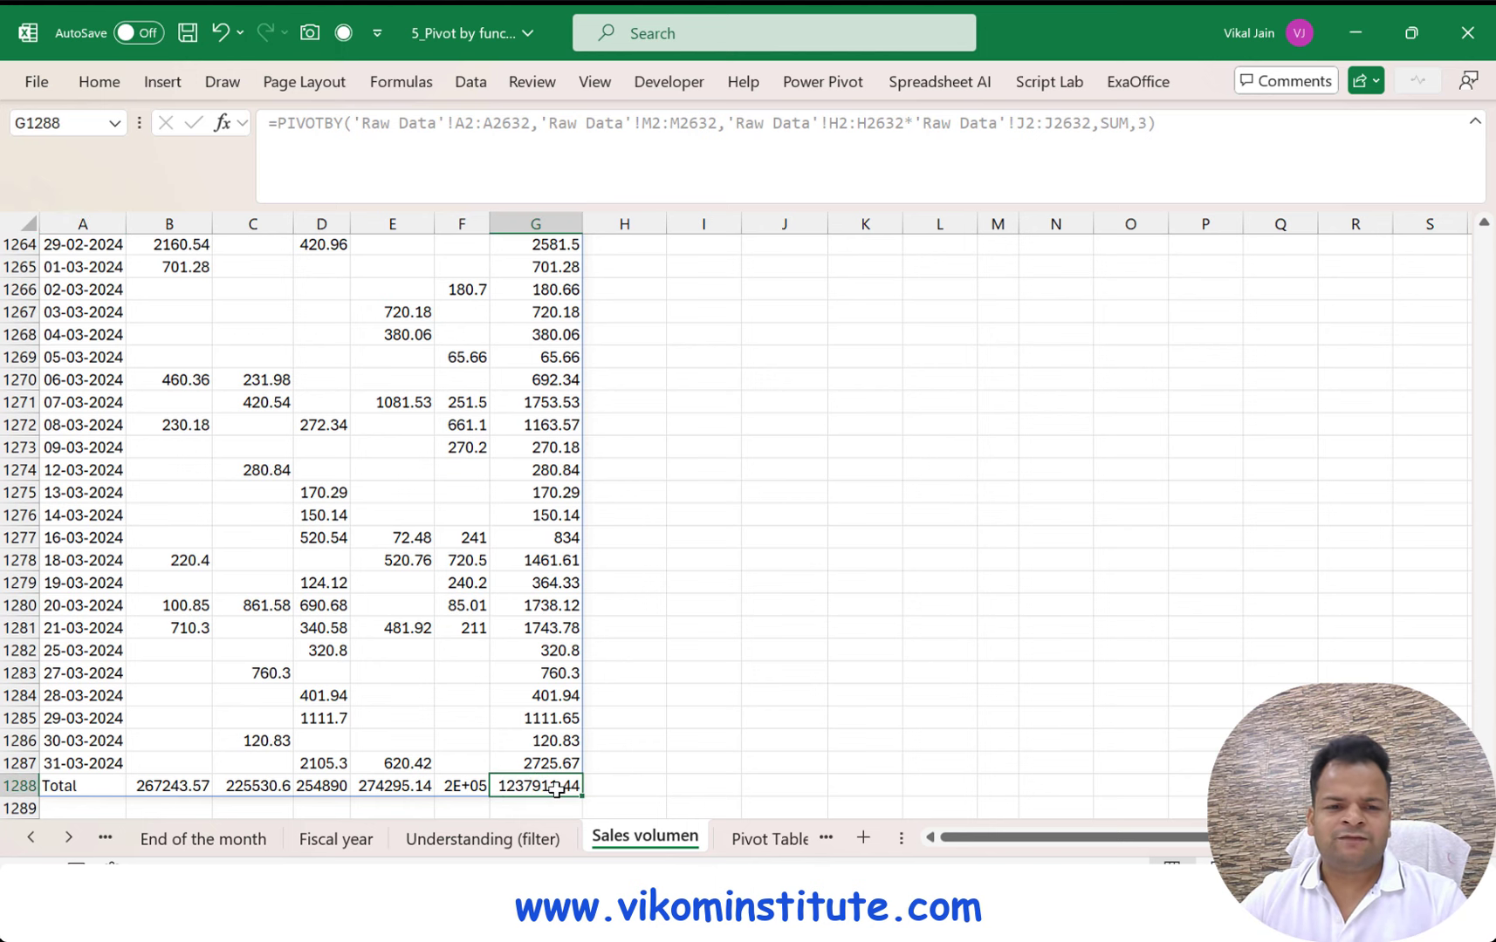
pyautogui.moveTo(1483, 798); pyautogui.dragTo(1492, 228)
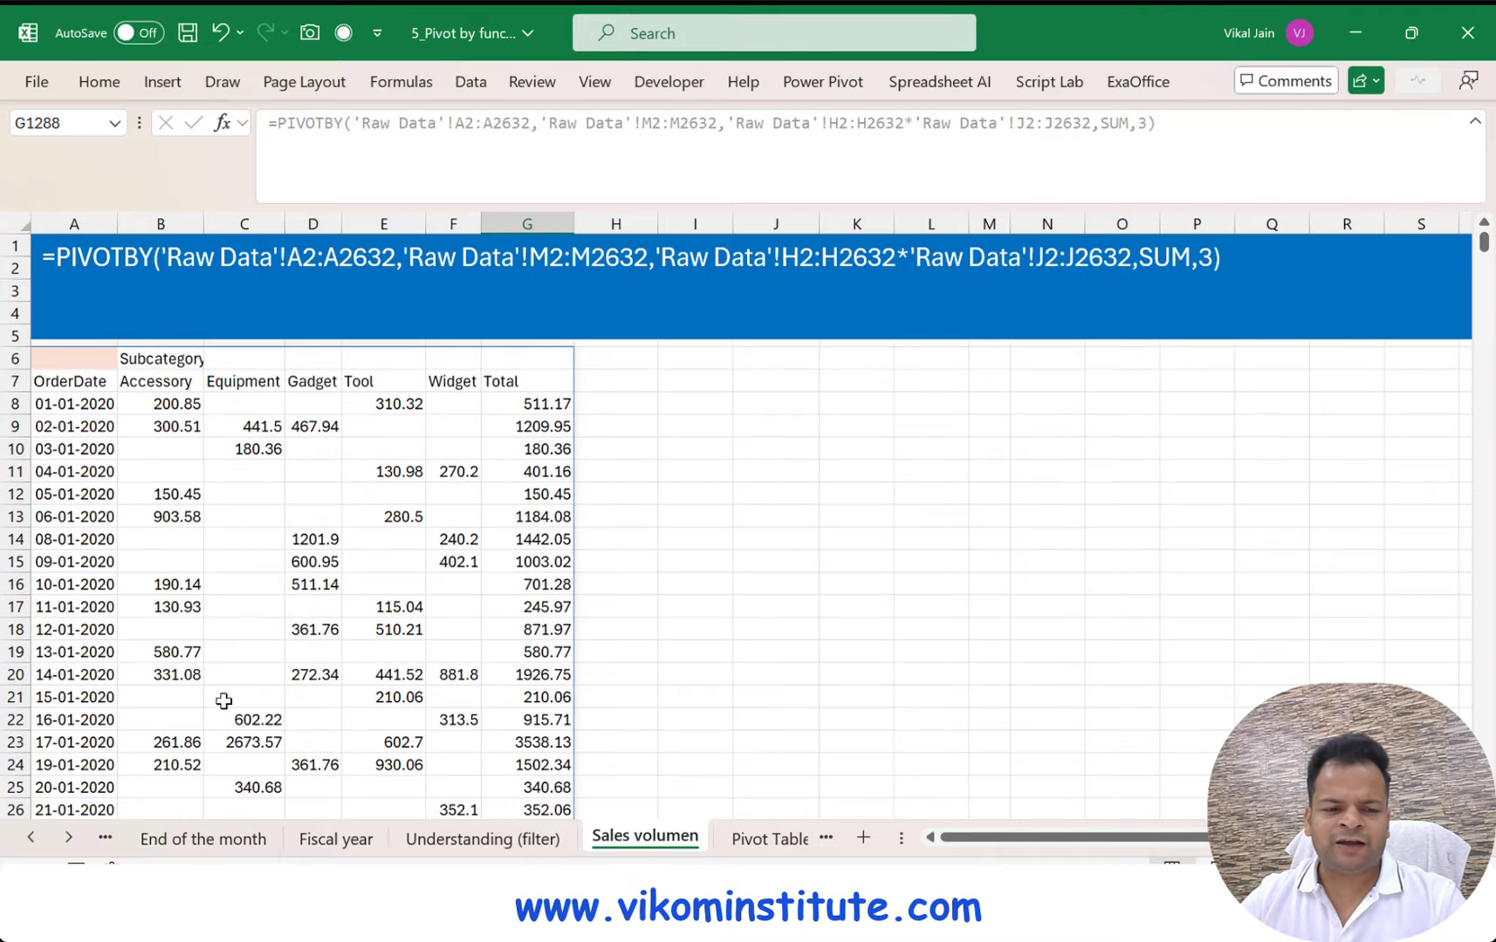
# Open the Pivot Table two calculations sheet and examine the pivot table in L7:N13
pyautogui.click(69, 838)
pyautogui.click(611, 840)
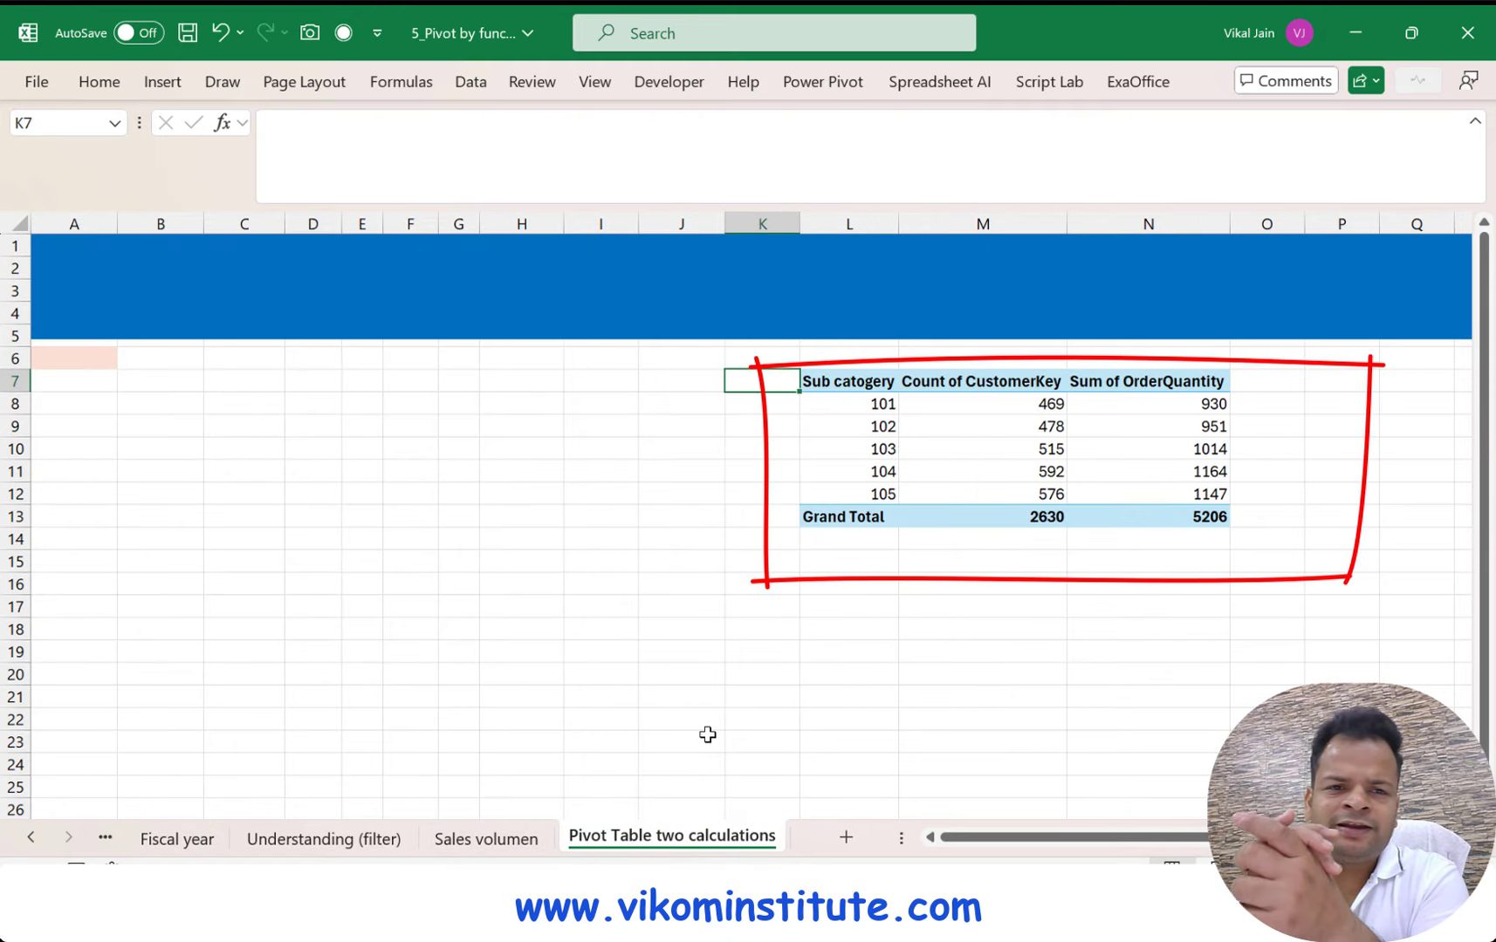
pyautogui.moveTo(847, 379); pyautogui.dragTo(1150, 517)
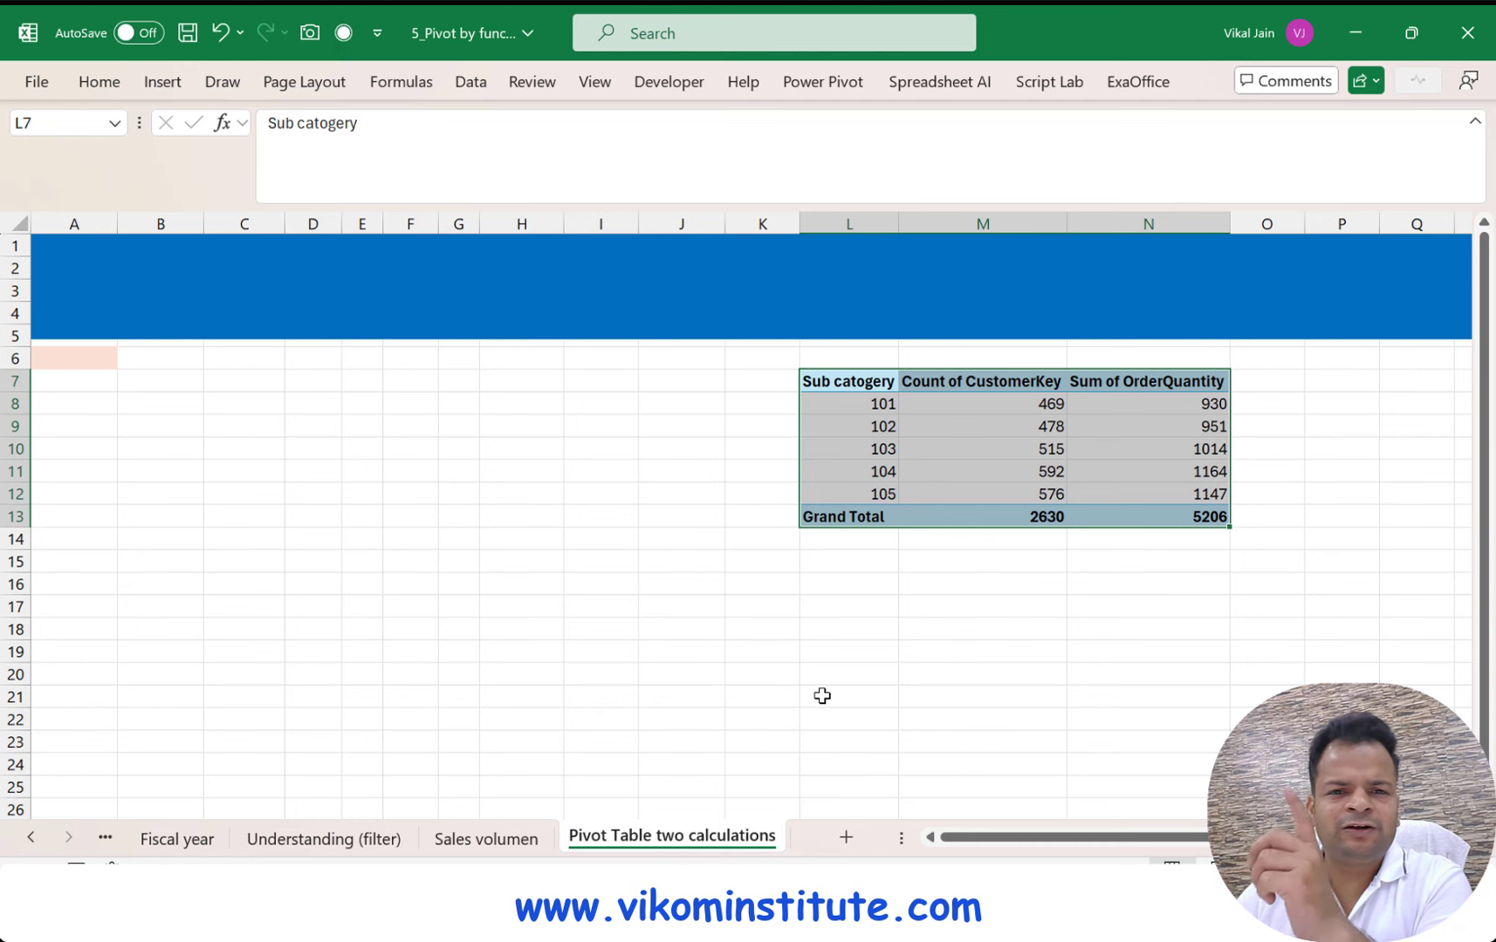
# Check the two calculation headers of the pivot table and start a PIVOTBY formula in cell A17
pyautogui.click(959, 380)
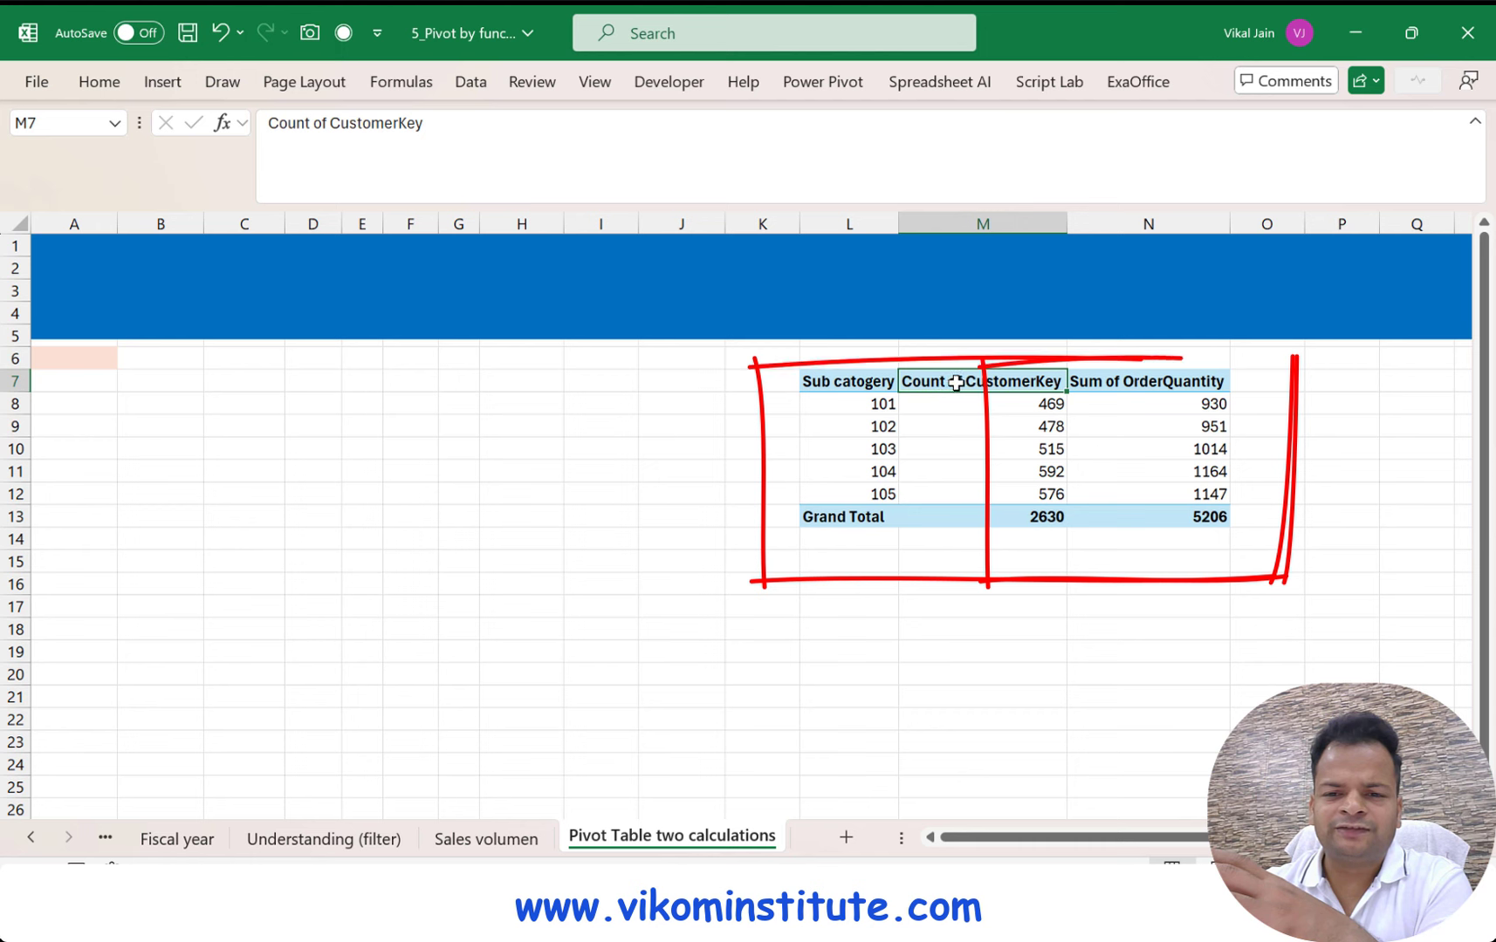
pyautogui.click(1112, 390)
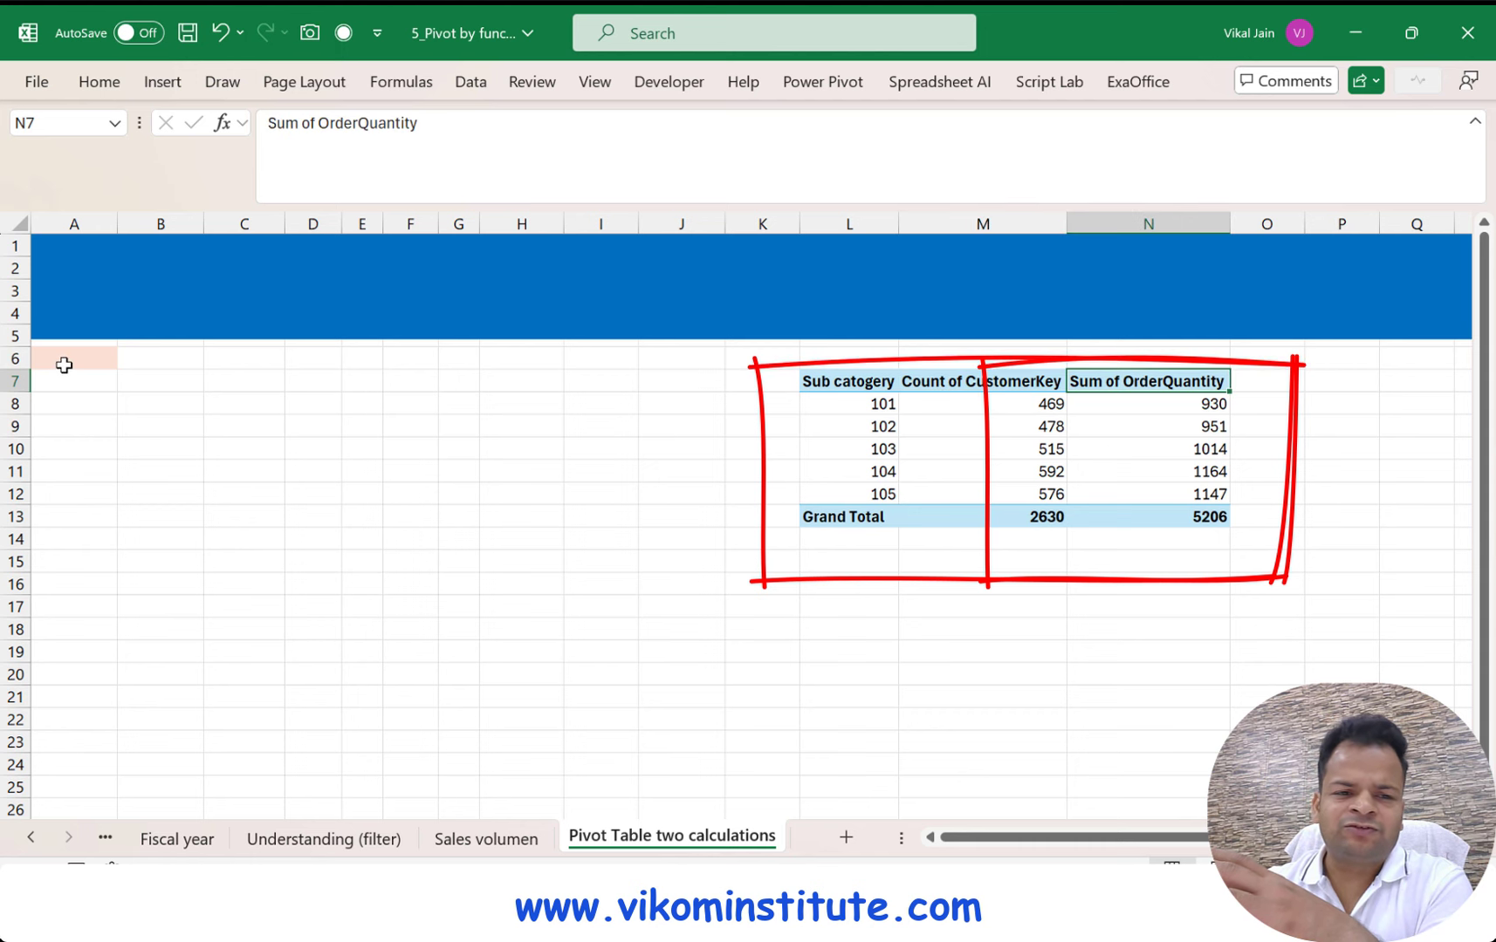
pyautogui.click(88, 612)
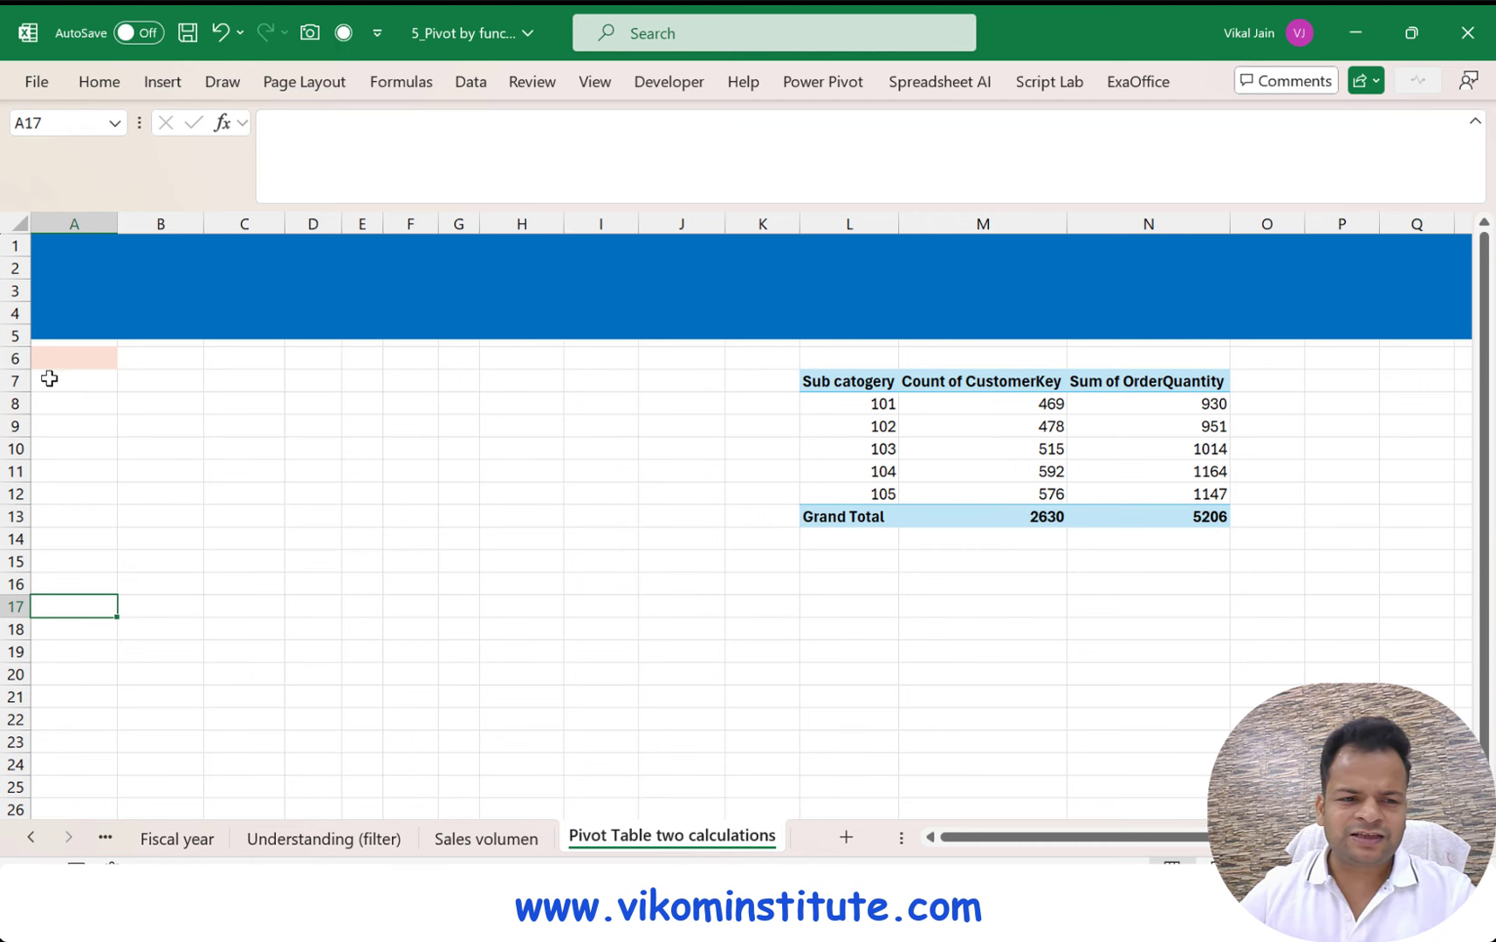
pyautogui.write('=')
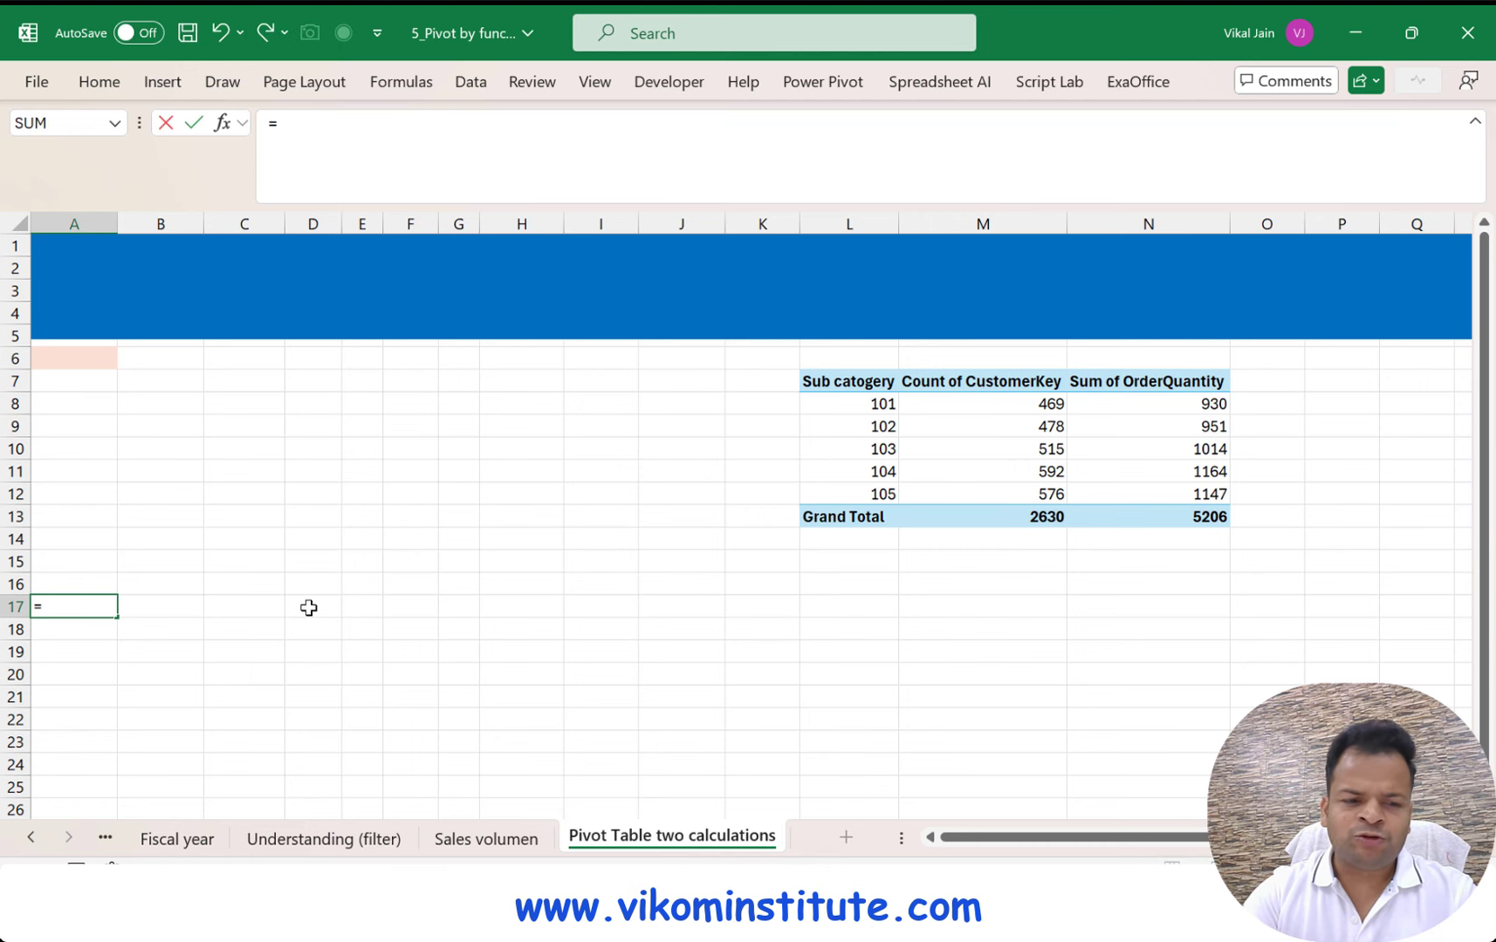
pyautogui.write('piv')
pyautogui.press('Tab')
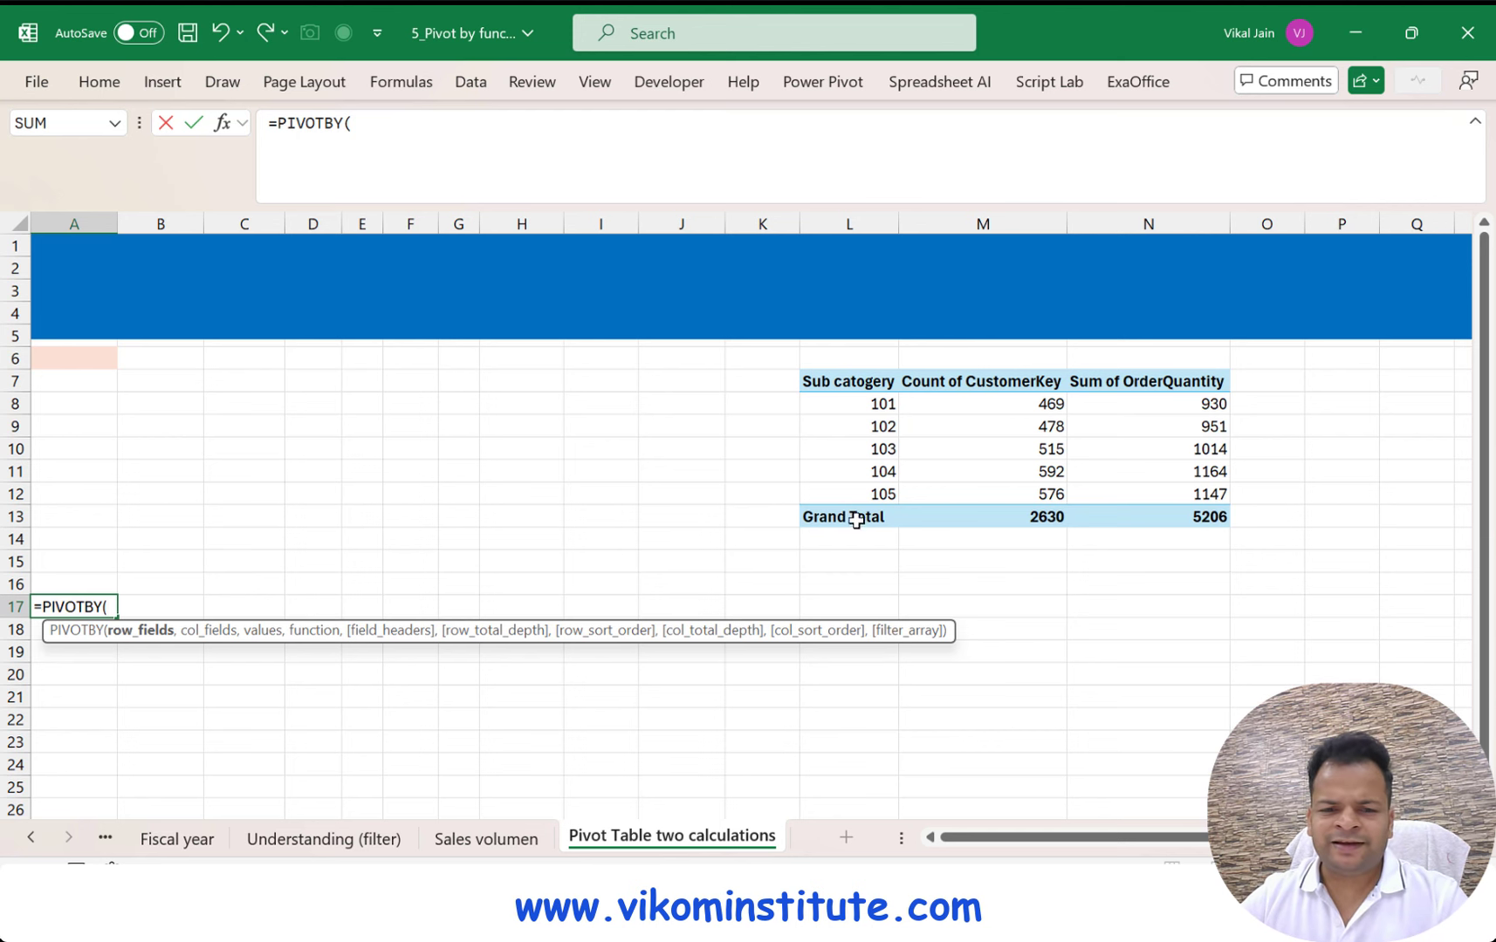
# Set the row fields of the A17 PIVOTBY formula to the Sub catogery column K2:K2632 on the Raw Data sheet
pyautogui.click(32, 840)
pyautogui.click(32, 840)
pyautogui.click(33, 840)
pyautogui.click(173, 838)
pyautogui.click(462, 356)
pyautogui.hotkey('ctrl', 'Up')
pyautogui.press('Right')
pyautogui.press('Right')
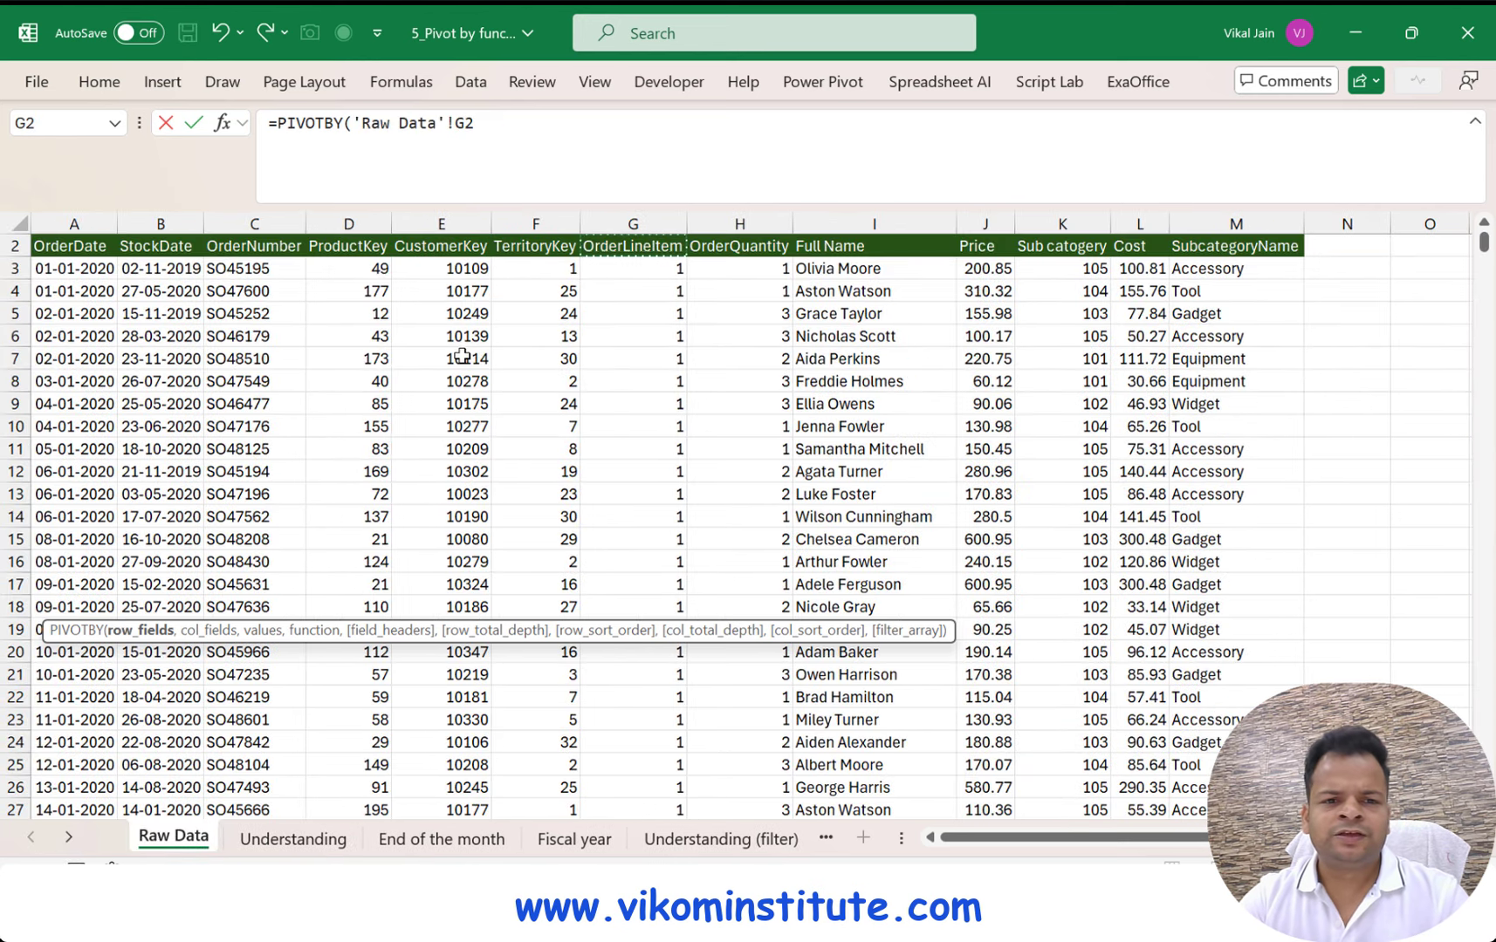
pyautogui.press('Right')
pyautogui.press('Right')
pyautogui.press('Right')
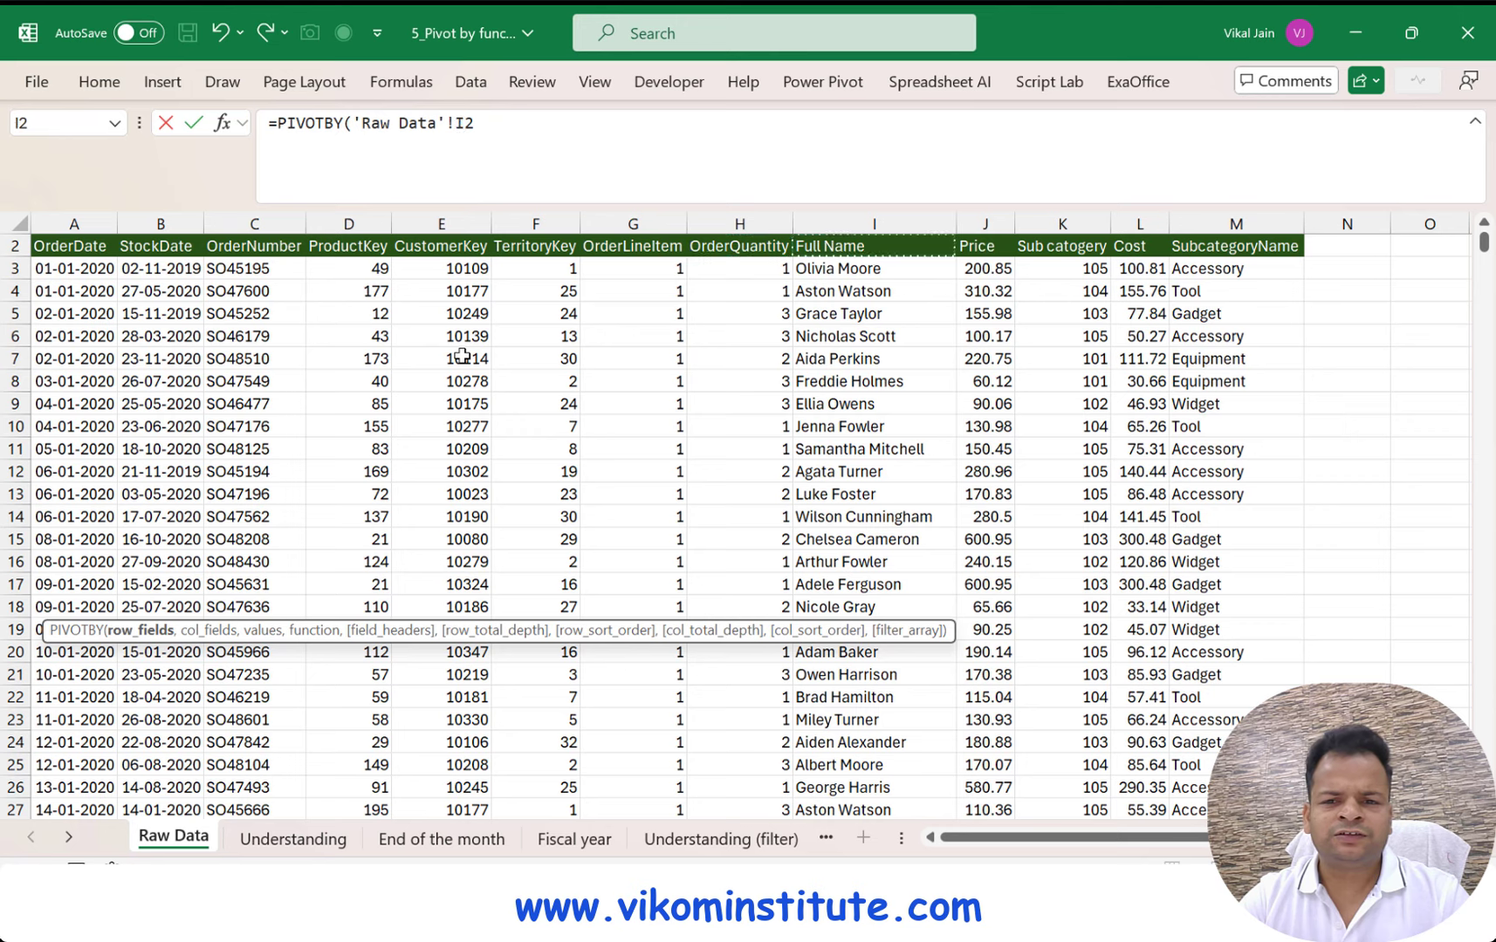
pyautogui.hotkey('ctrl', 'shift', 'Down')
pyautogui.write(',')
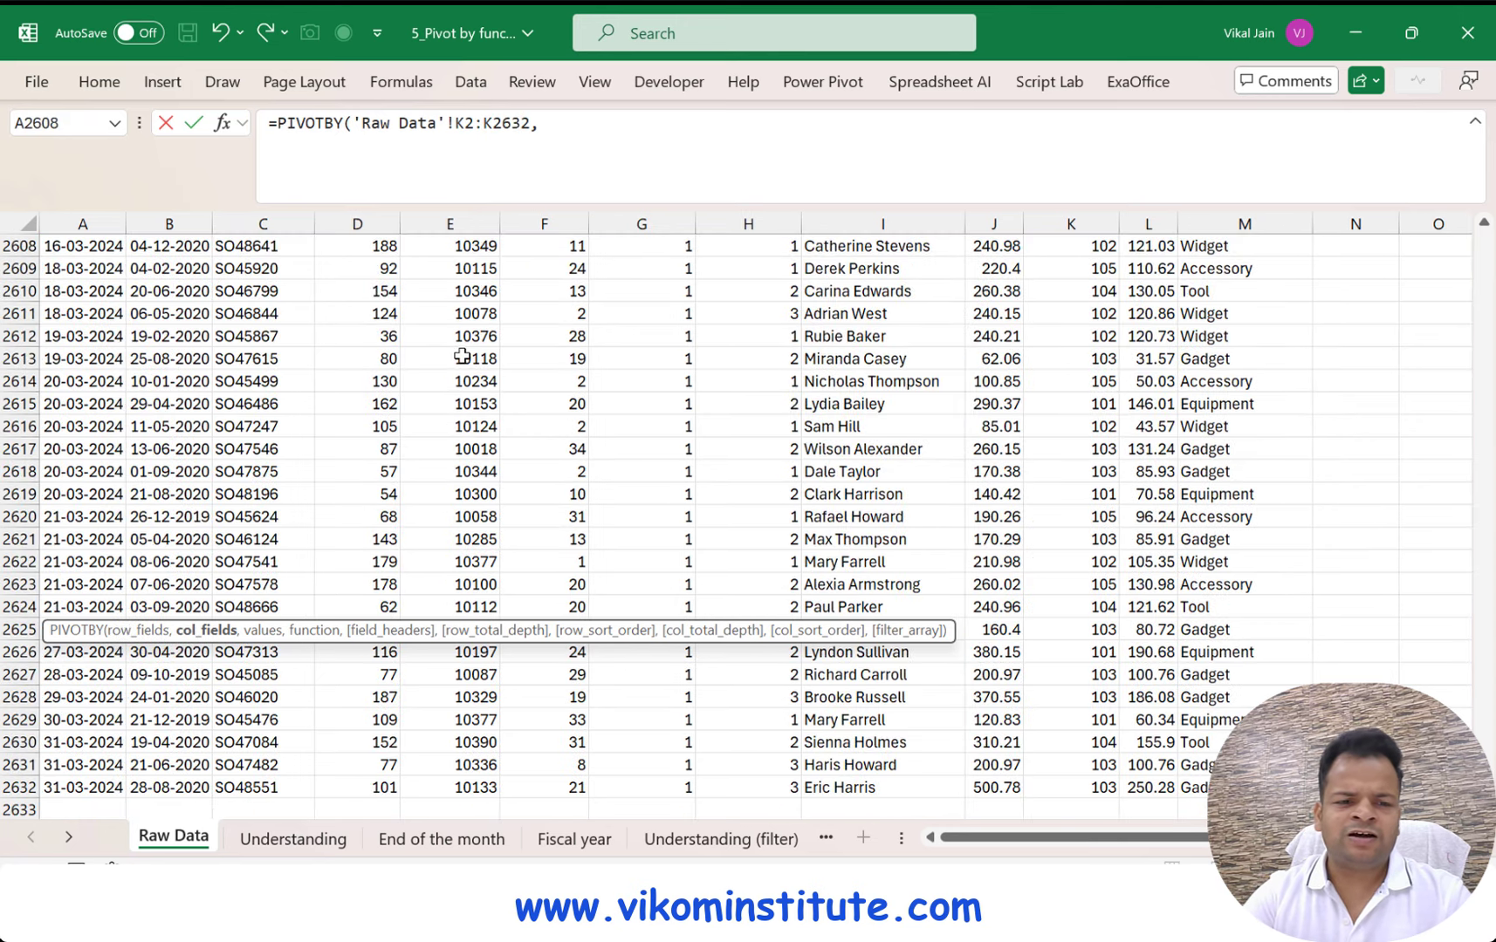
# Leave the column fields empty and use the Raw Data CustomerKey column E2:E2632 as the values
pyautogui.write(',')
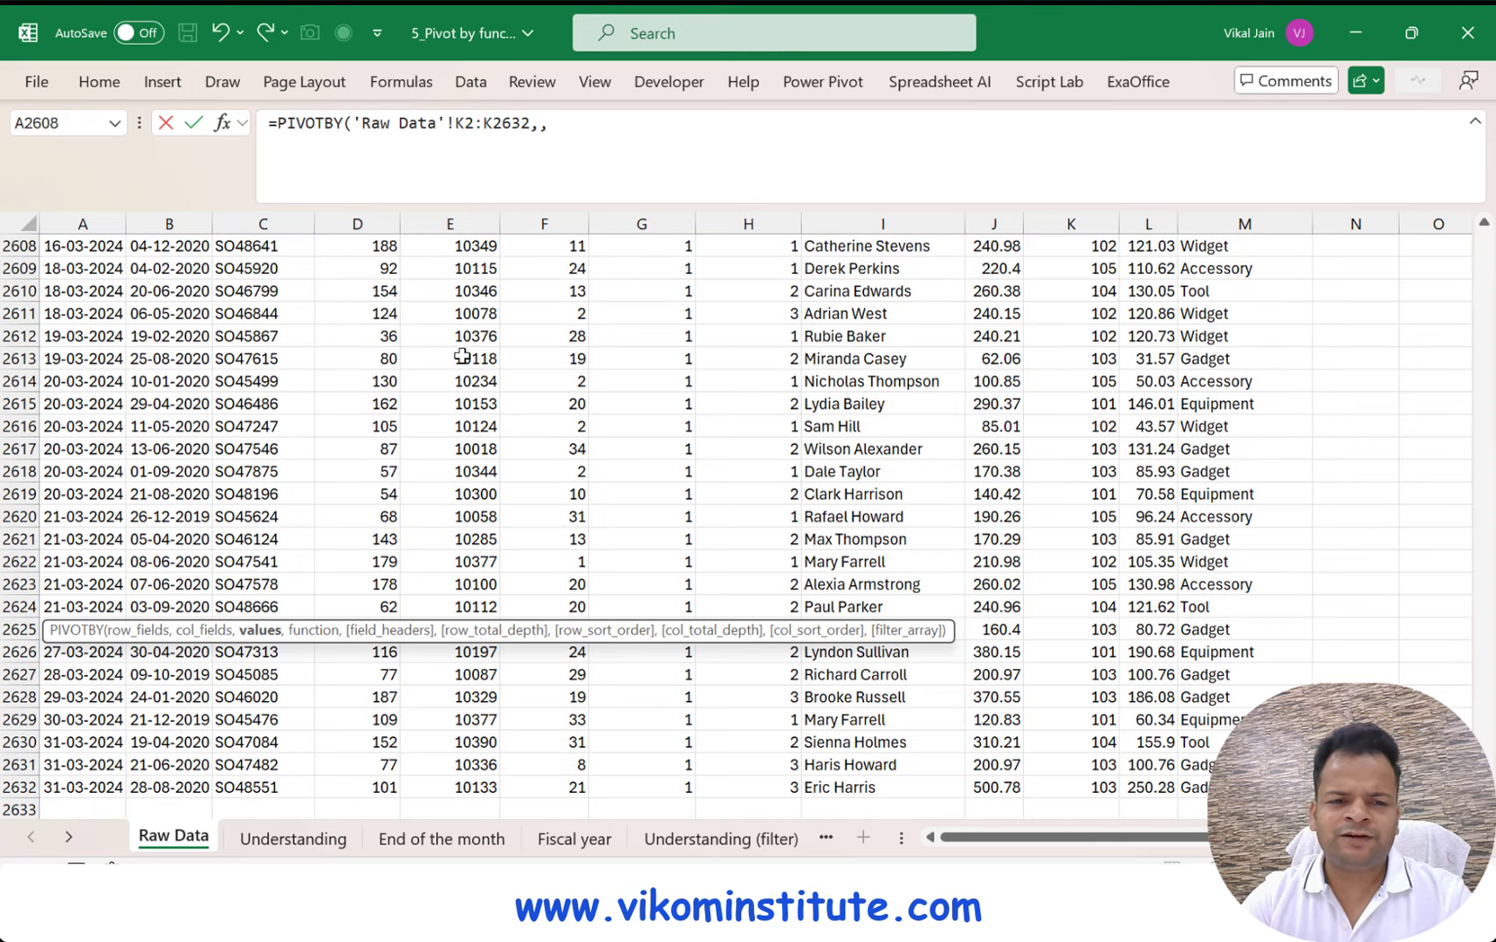
pyautogui.hotkey('ctrl', 'Up')
pyautogui.press('Down')
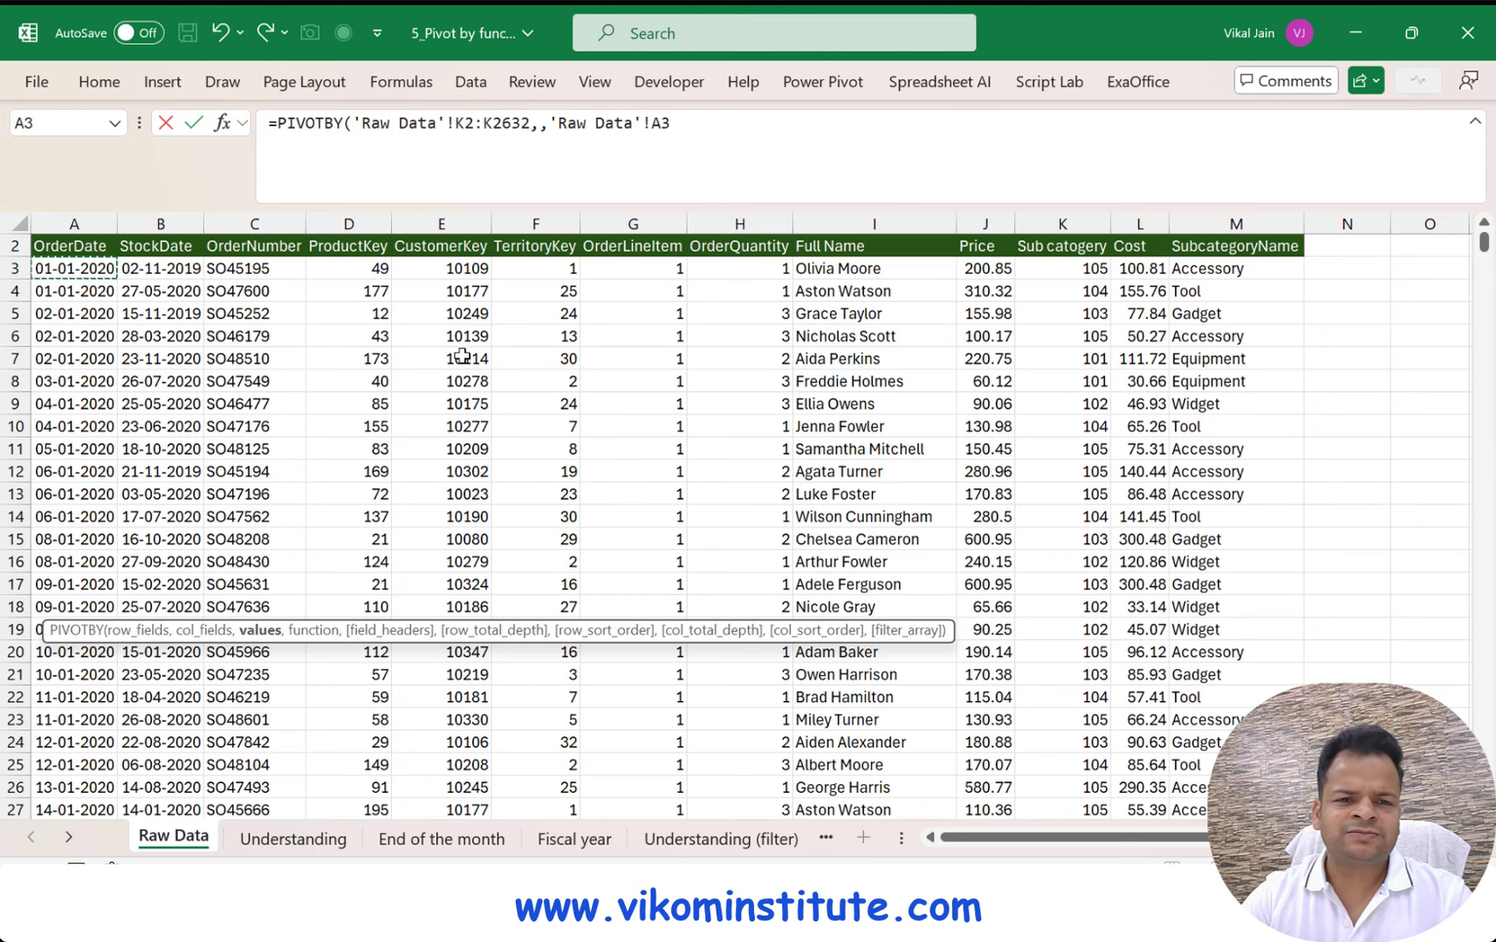
pyautogui.click(436, 248)
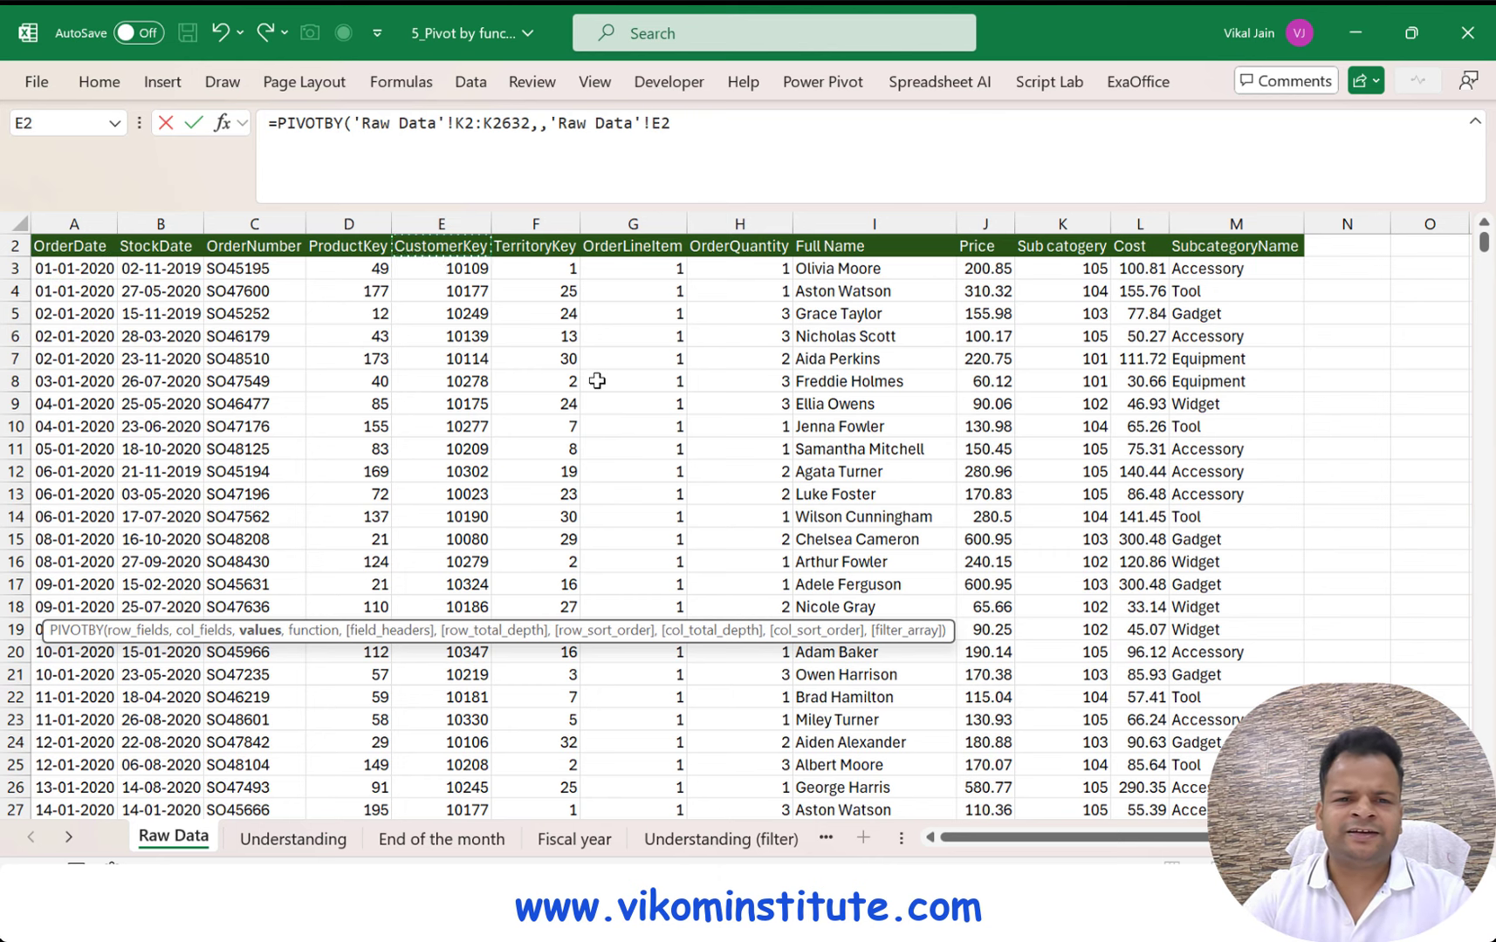
pyautogui.hotkey('ctrl', 'shift', 'Down')
pyautogui.write(',')
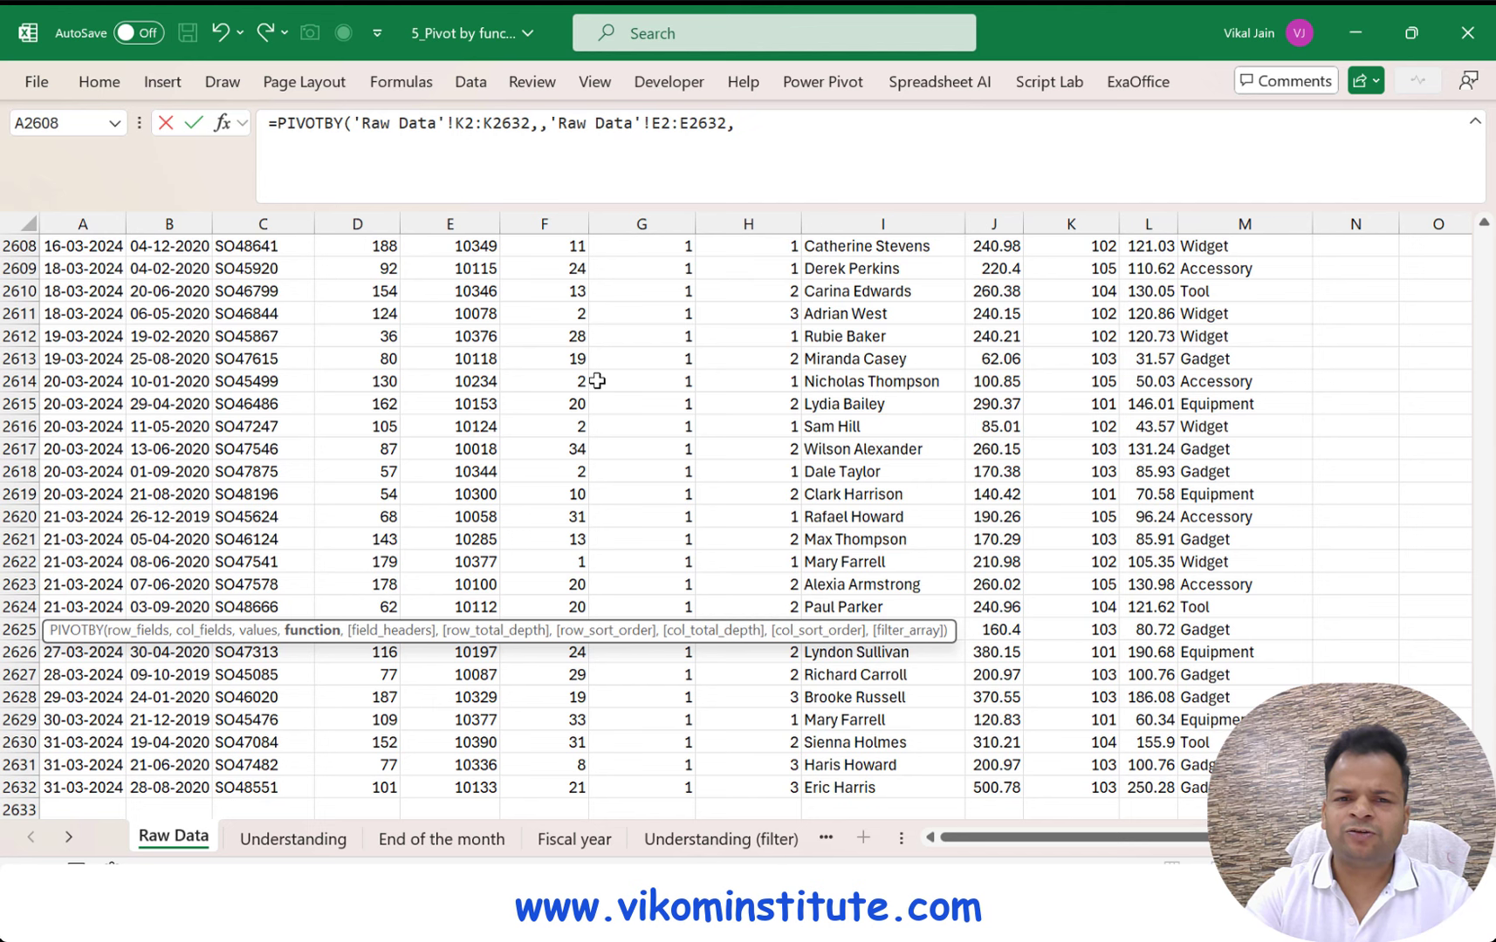
# Choose COUNT as the aggregation function, close the A17 formula and enter it
pyautogui.write('cou')
pyautogui.press('Tab')
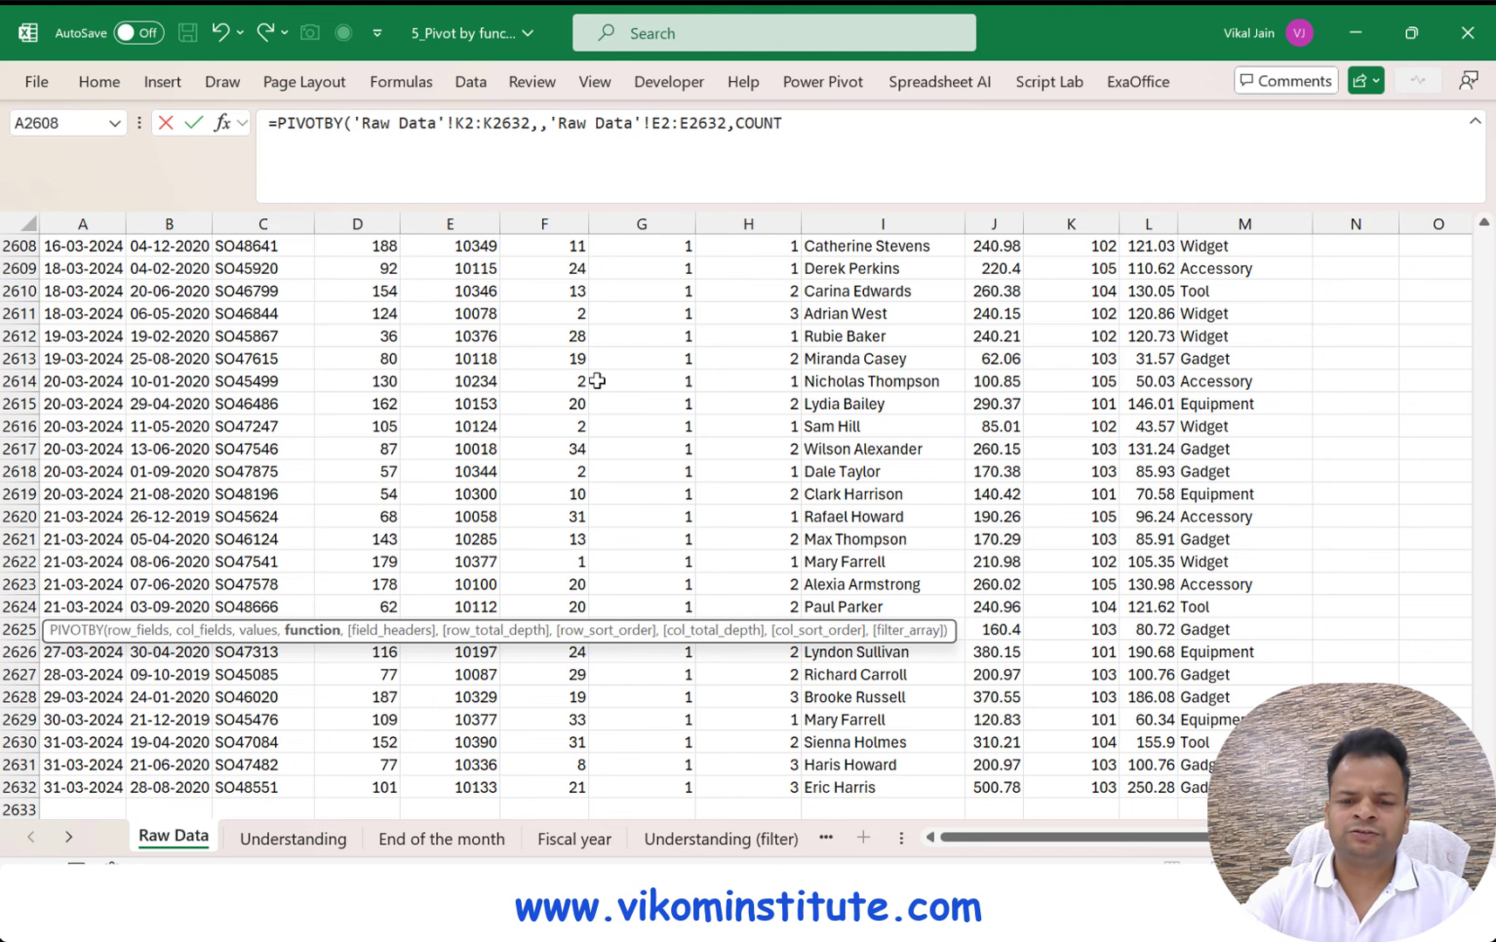
pyautogui.write(')')
pyautogui.press('Return')
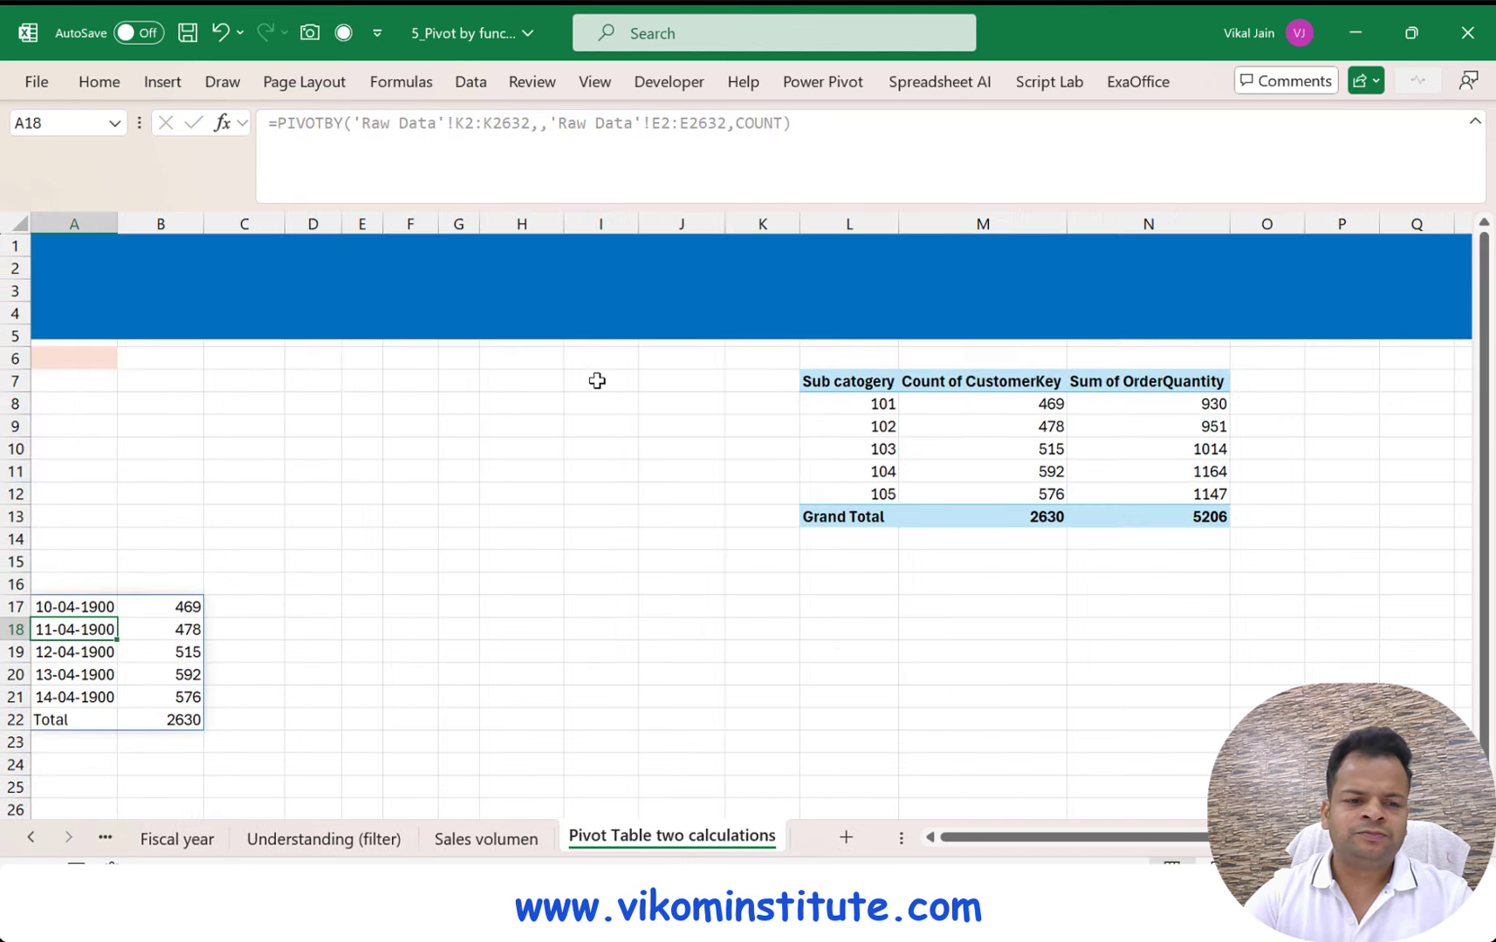
# Apply the General number format to the subcategory and count results in A17:B21
pyautogui.moveTo(93, 606); pyautogui.dragTo(152, 698)
pyautogui.click(98, 82)
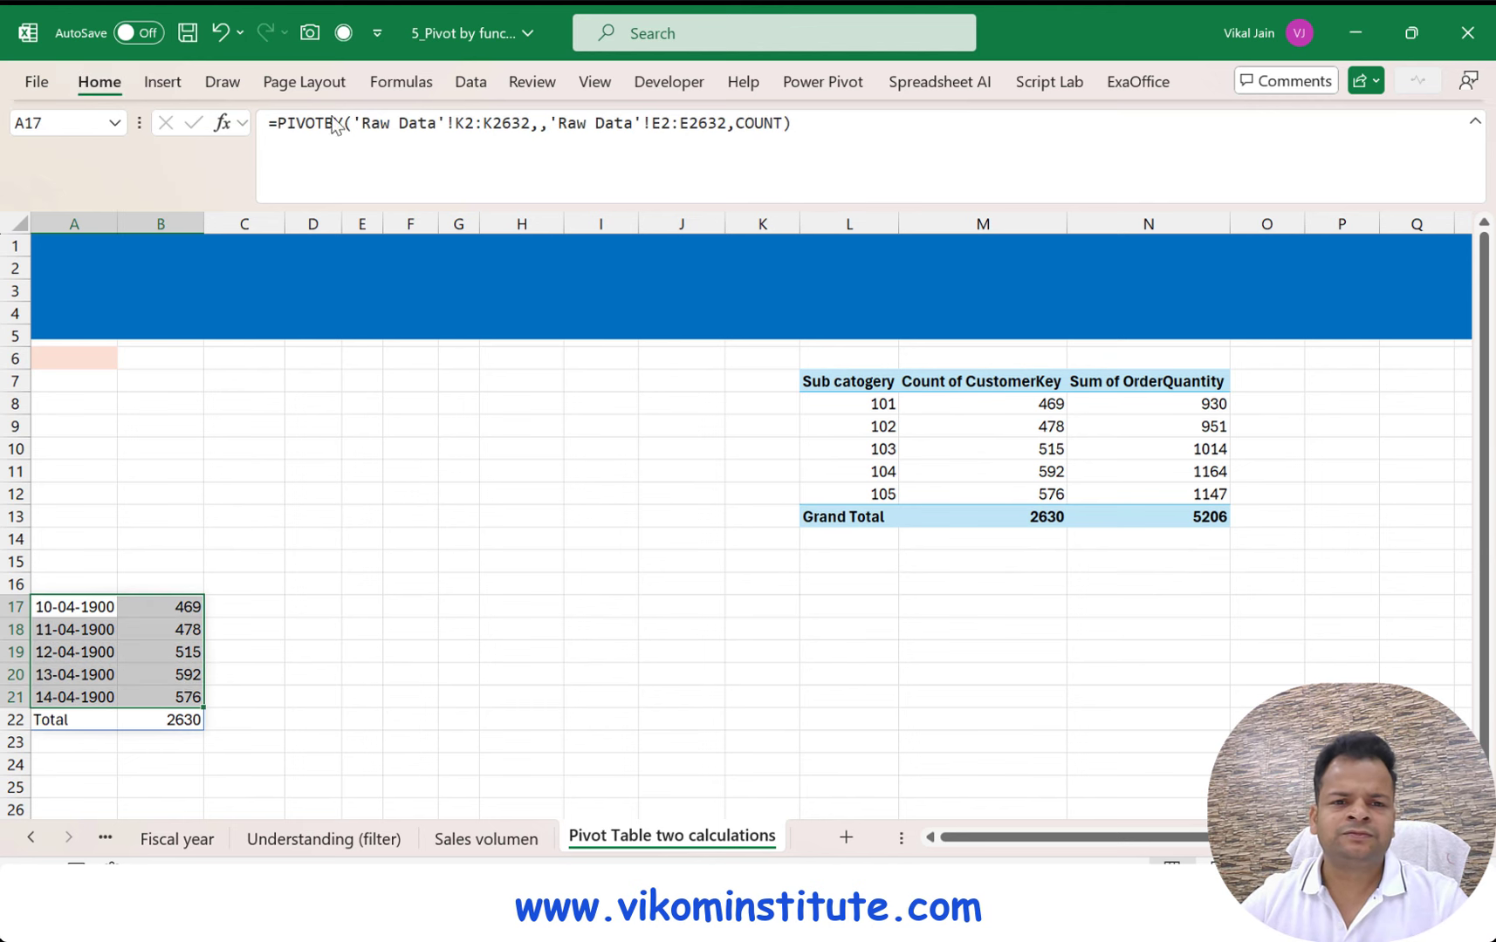
pyautogui.click(675, 118)
pyautogui.write('General')
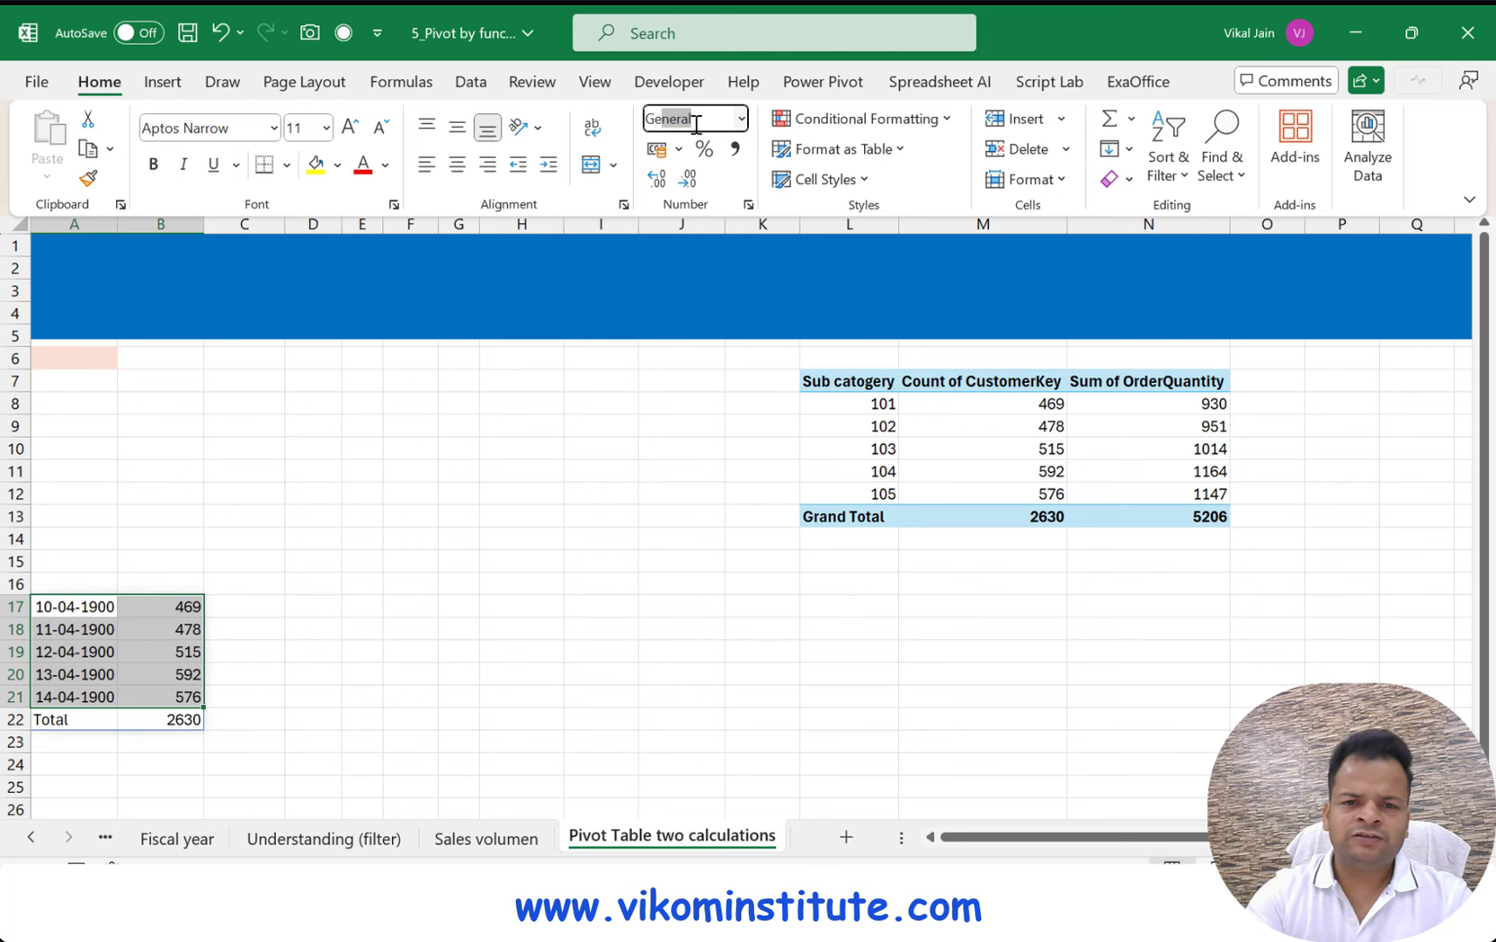
pyautogui.press('Return')
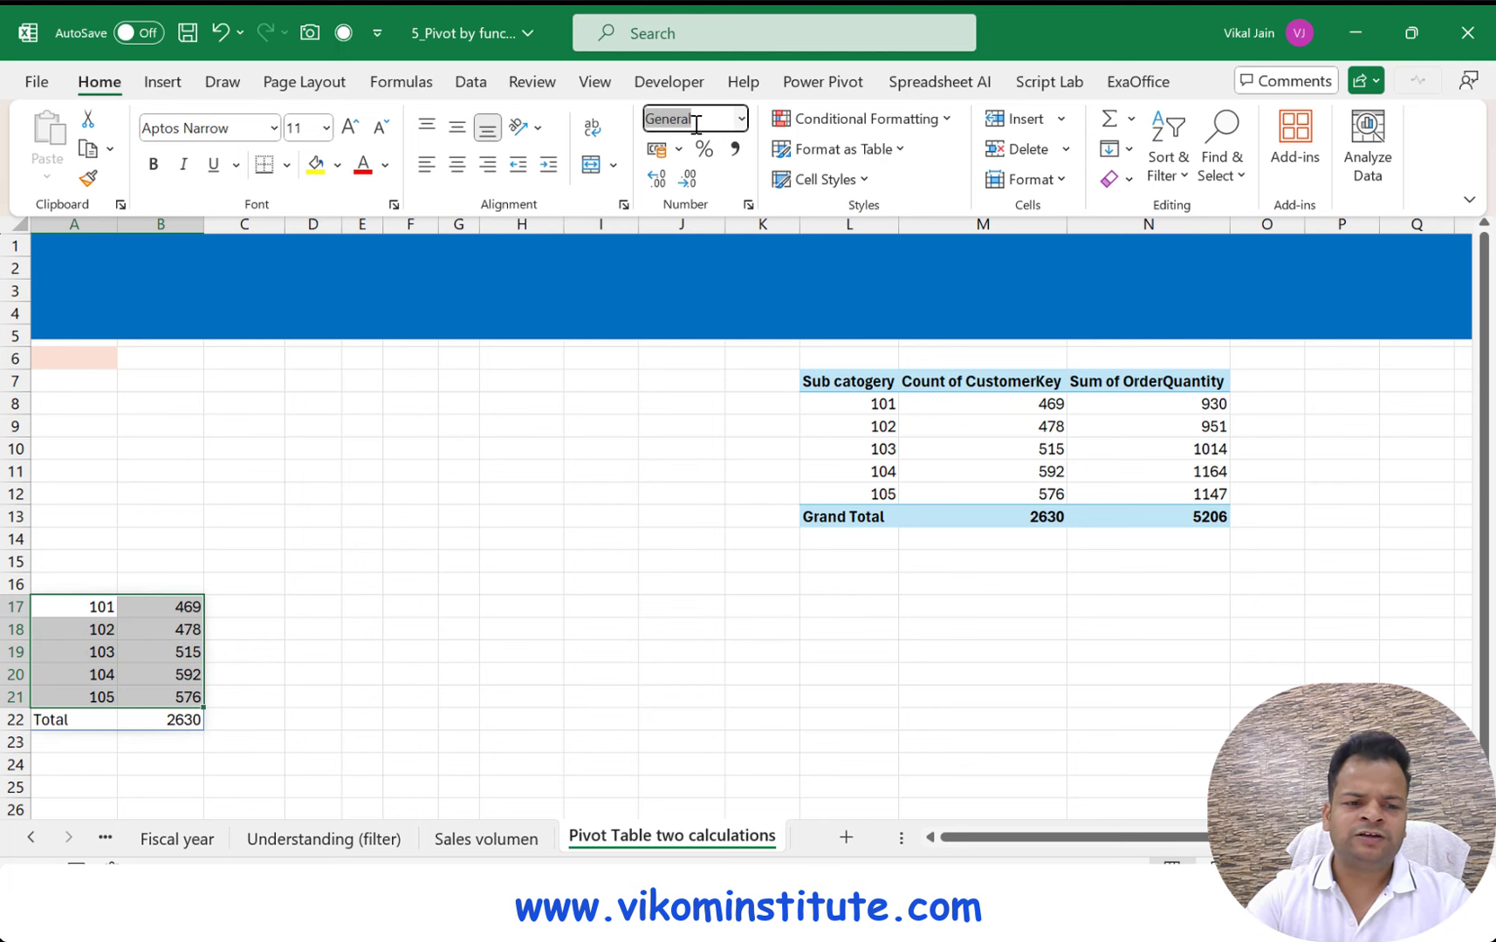
pyautogui.click(515, 643)
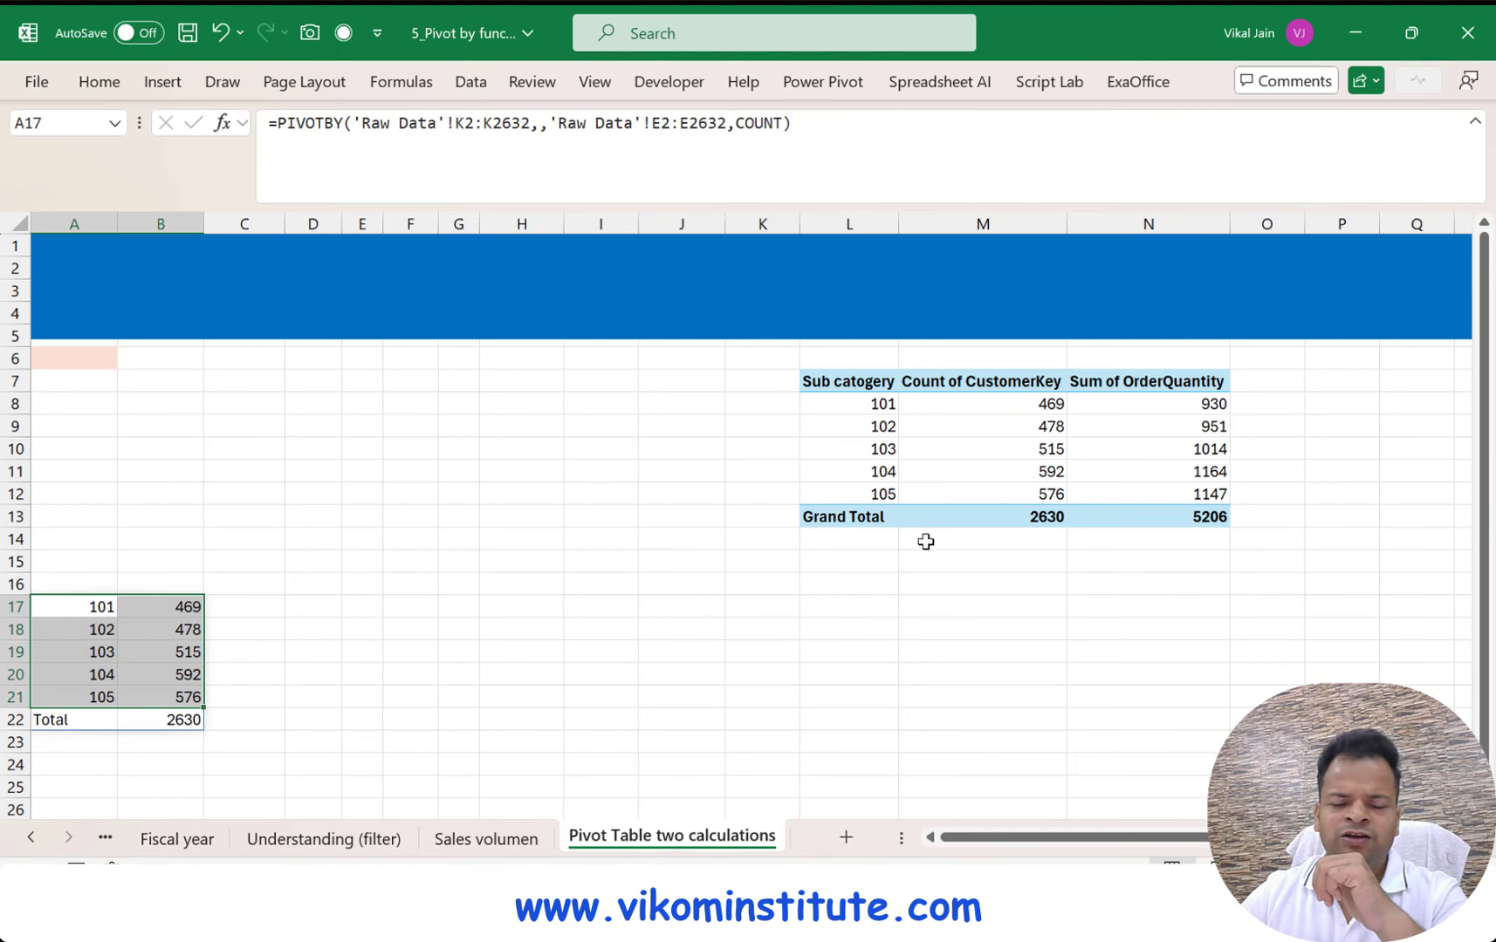
# Start a second PIVOTBY formula in cell E17 beside the customer count summary
pyautogui.click(92, 610)
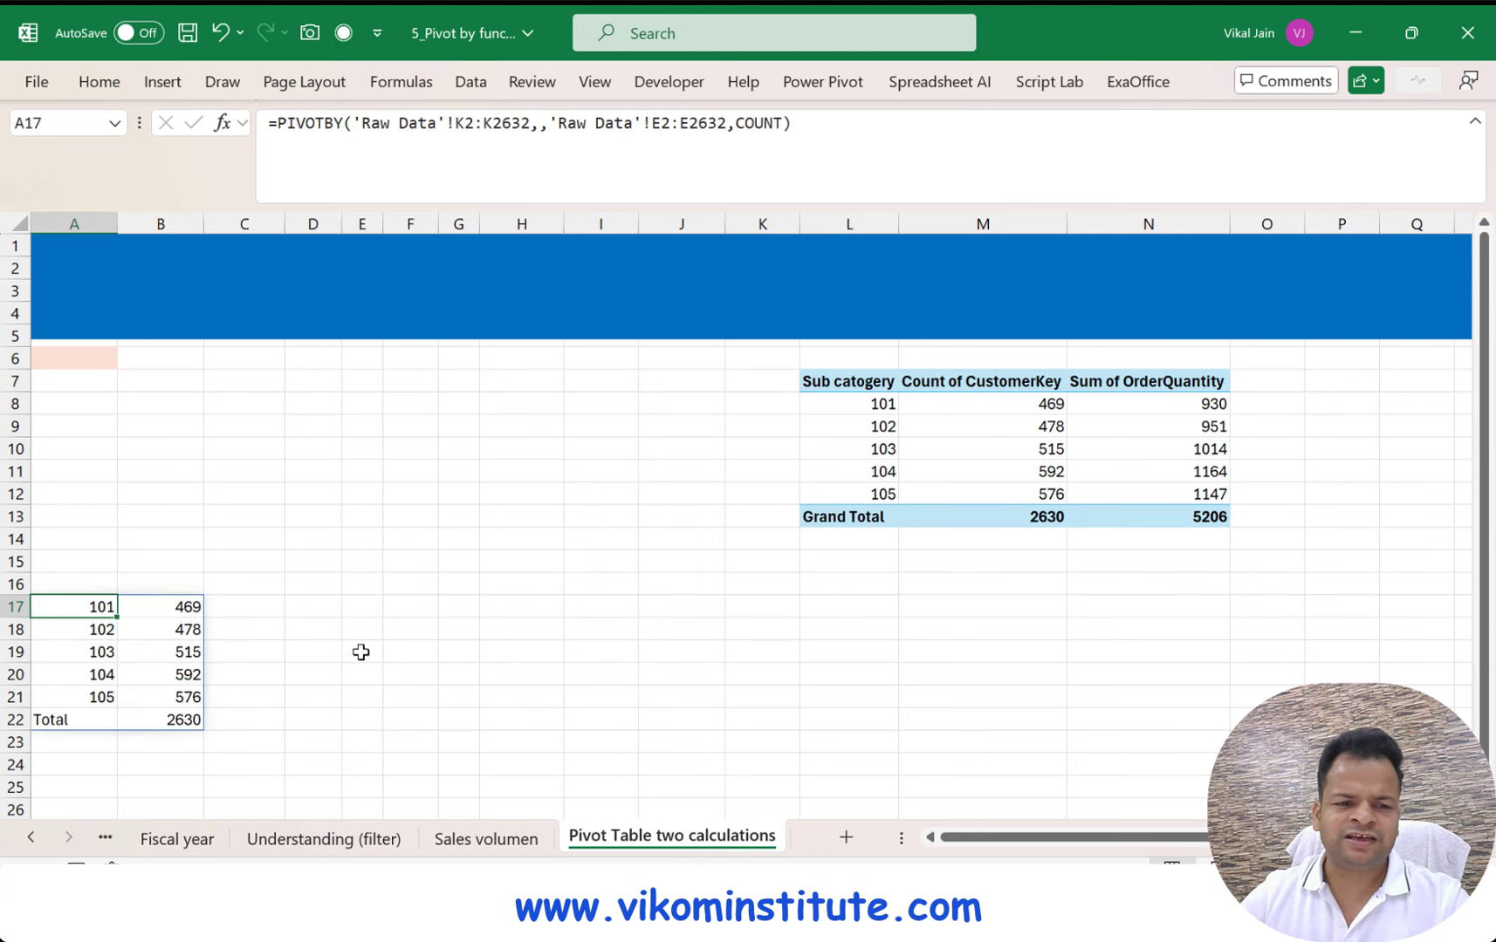
pyautogui.click(376, 609)
pyautogui.write('=pi')
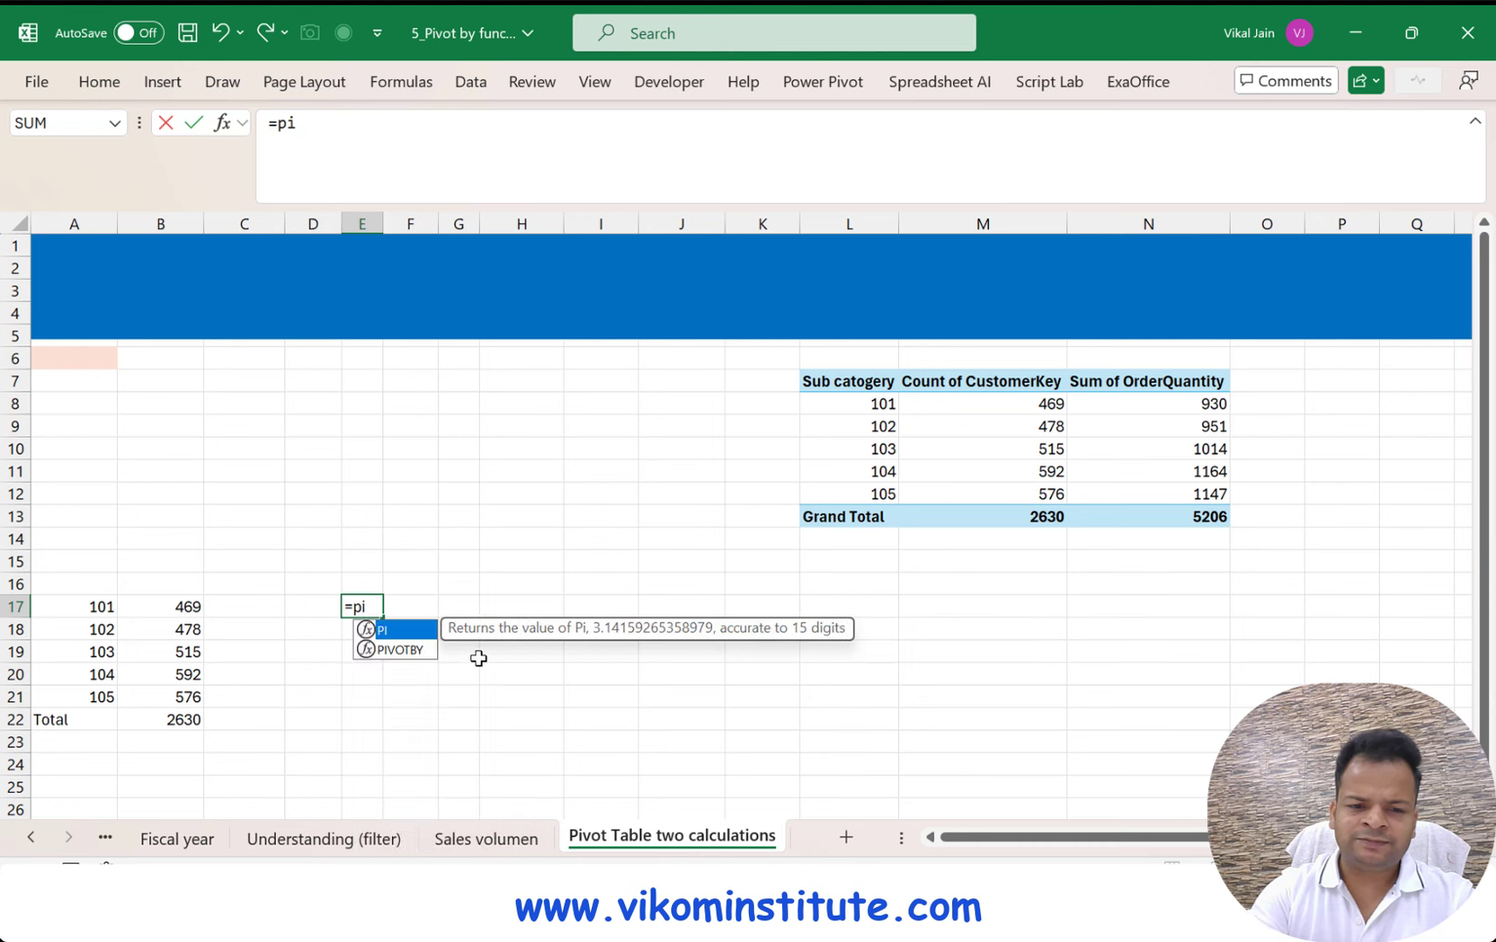
pyautogui.press('Down')
pyautogui.press('Tab')
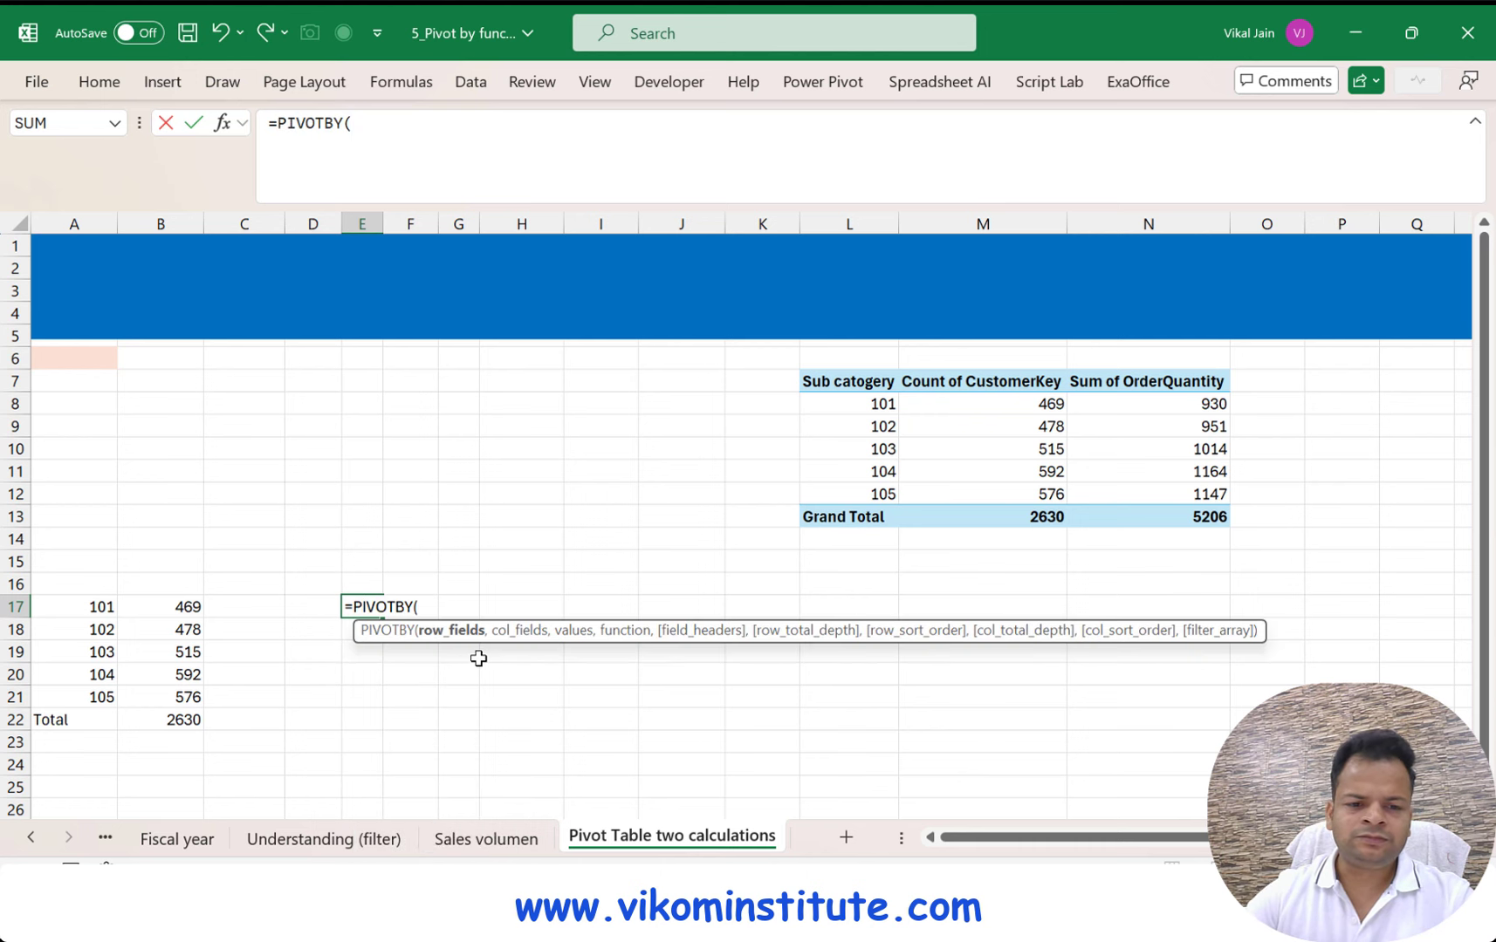
# Set the row fields of the E17 PIVOTBY formula to the Raw Data Sub catogery column K2:K2632
pyautogui.click(31, 837)
pyautogui.click(173, 838)
pyautogui.click(255, 346)
pyautogui.hotkey('ctrl', 'Up')
pyautogui.press('Right')
pyautogui.press('Right')
pyautogui.press('Right')
pyautogui.press('Right')
pyautogui.press('Right')
pyautogui.press('Right')
pyautogui.press('Right')
pyautogui.press('Right')
pyautogui.hotkey('ctrl', 'shift', 'Down')
pyautogui.write(',')
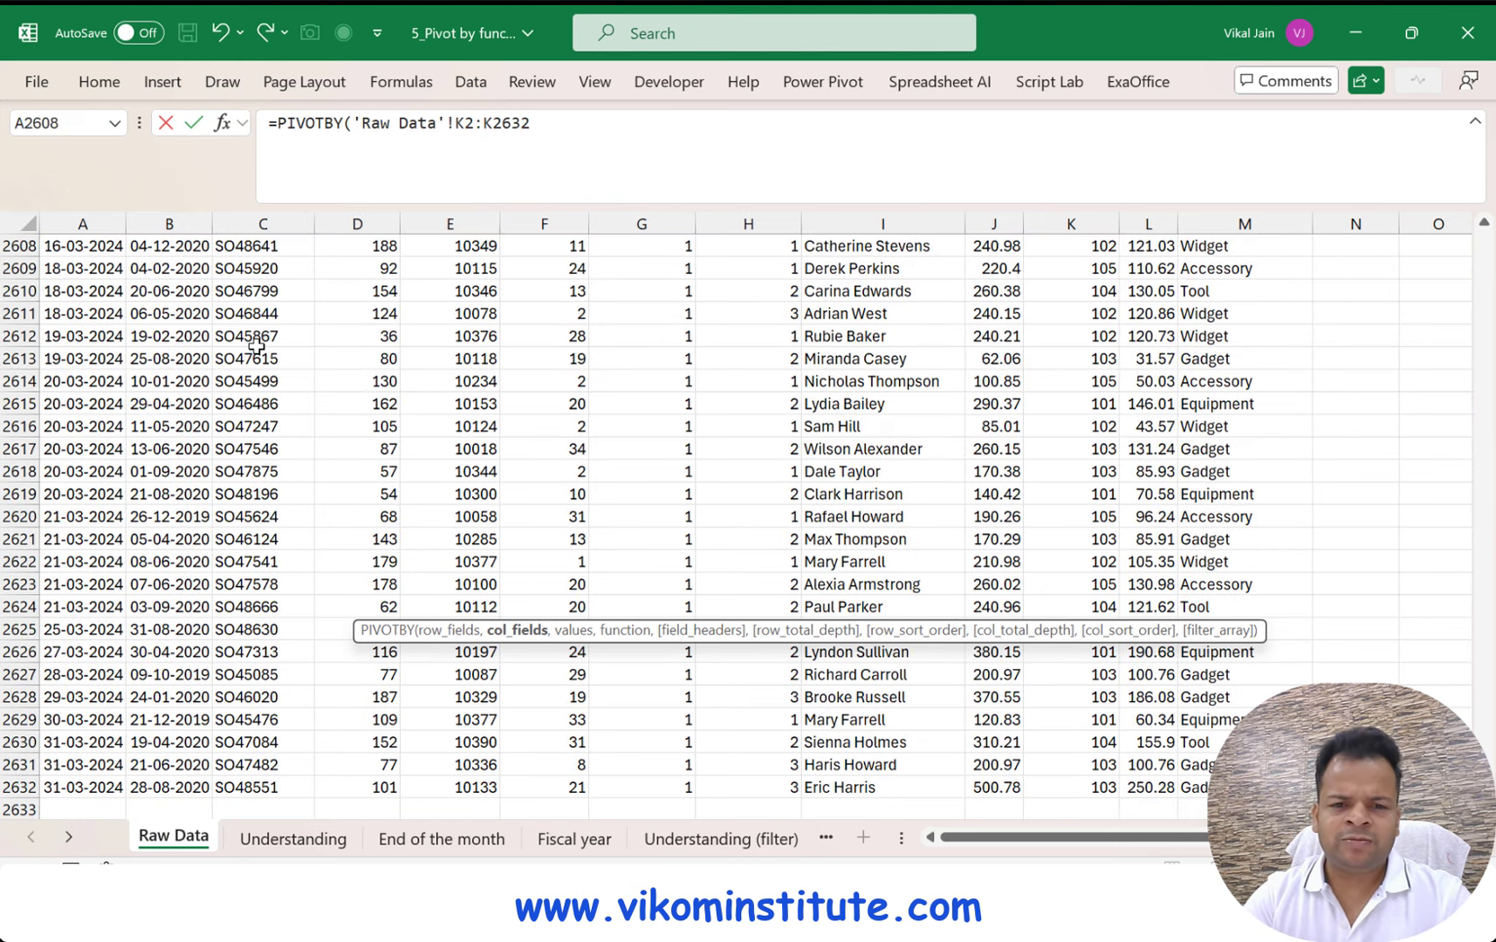
# Add the Raw Data OrderQuantity column H2:H2632 as the values of the second formula, leaving its column fields empty
pyautogui.hotkey('ctrl', 'Up')
pyautogui.press('Right')
pyautogui.press('Right')
pyautogui.press('Right')
pyautogui.press('Right')
pyautogui.press('Right')
pyautogui.press('Right')
pyautogui.press('Right')
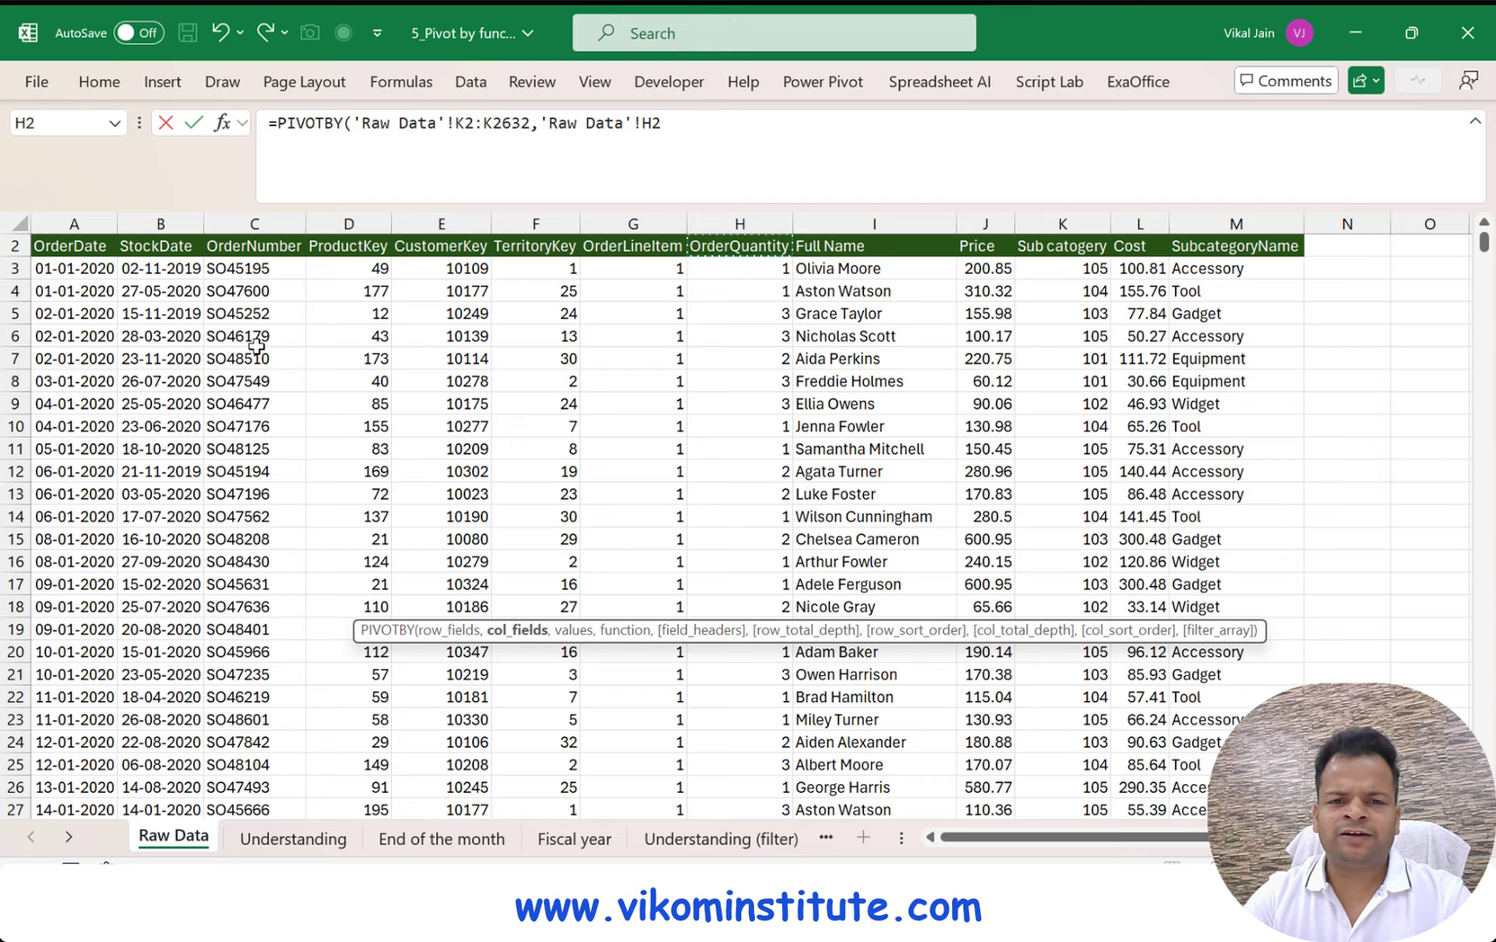
pyautogui.hotkey('ctrl', 'shift', 'Down')
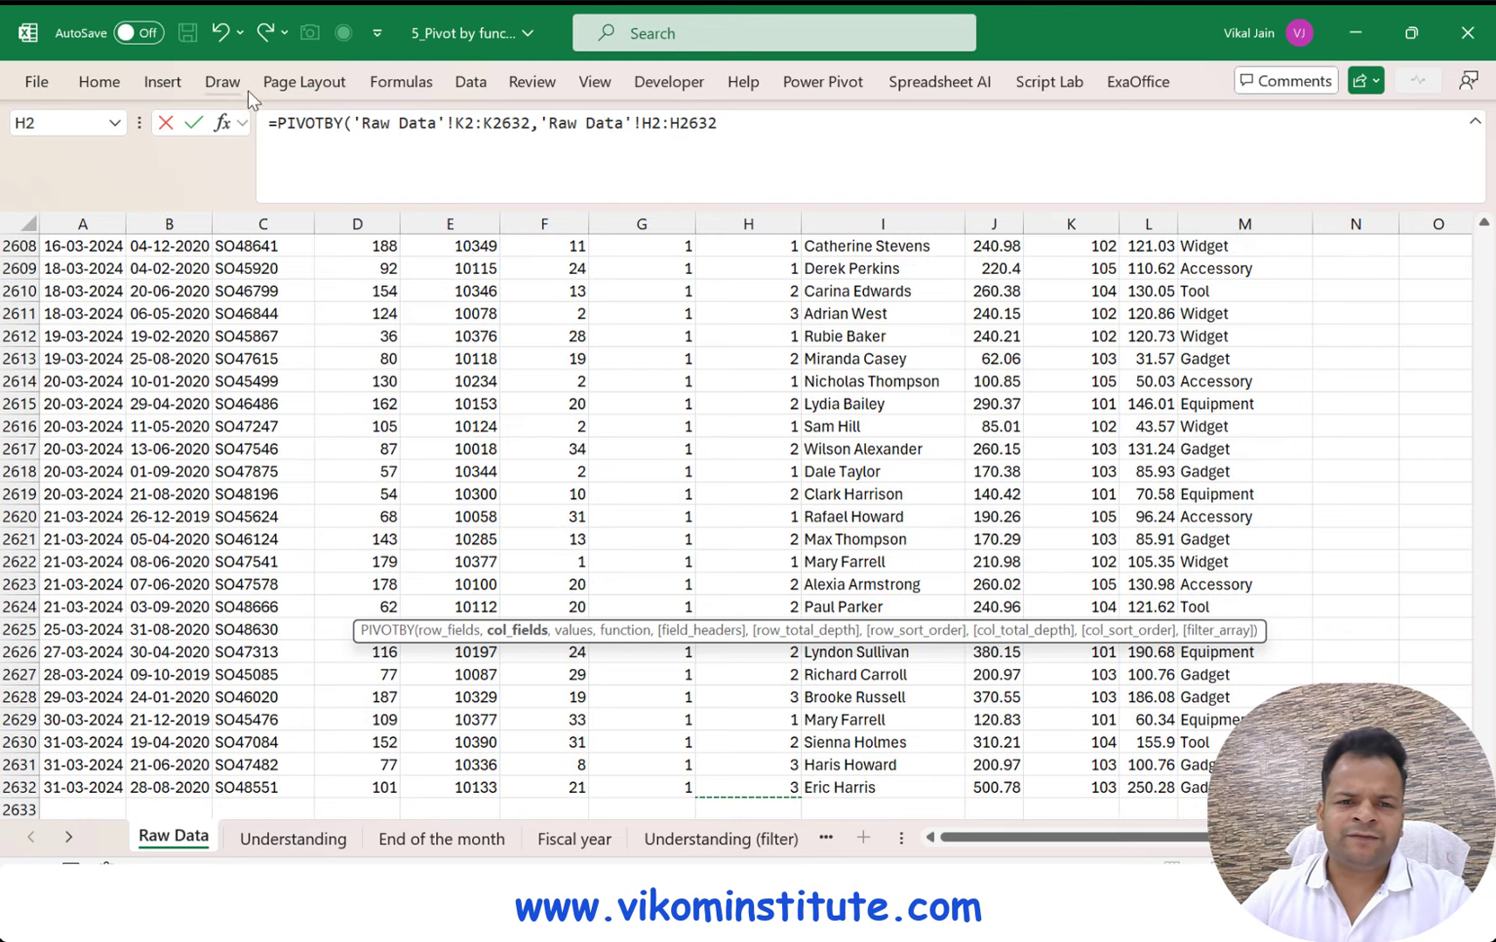
pyautogui.click(538, 123)
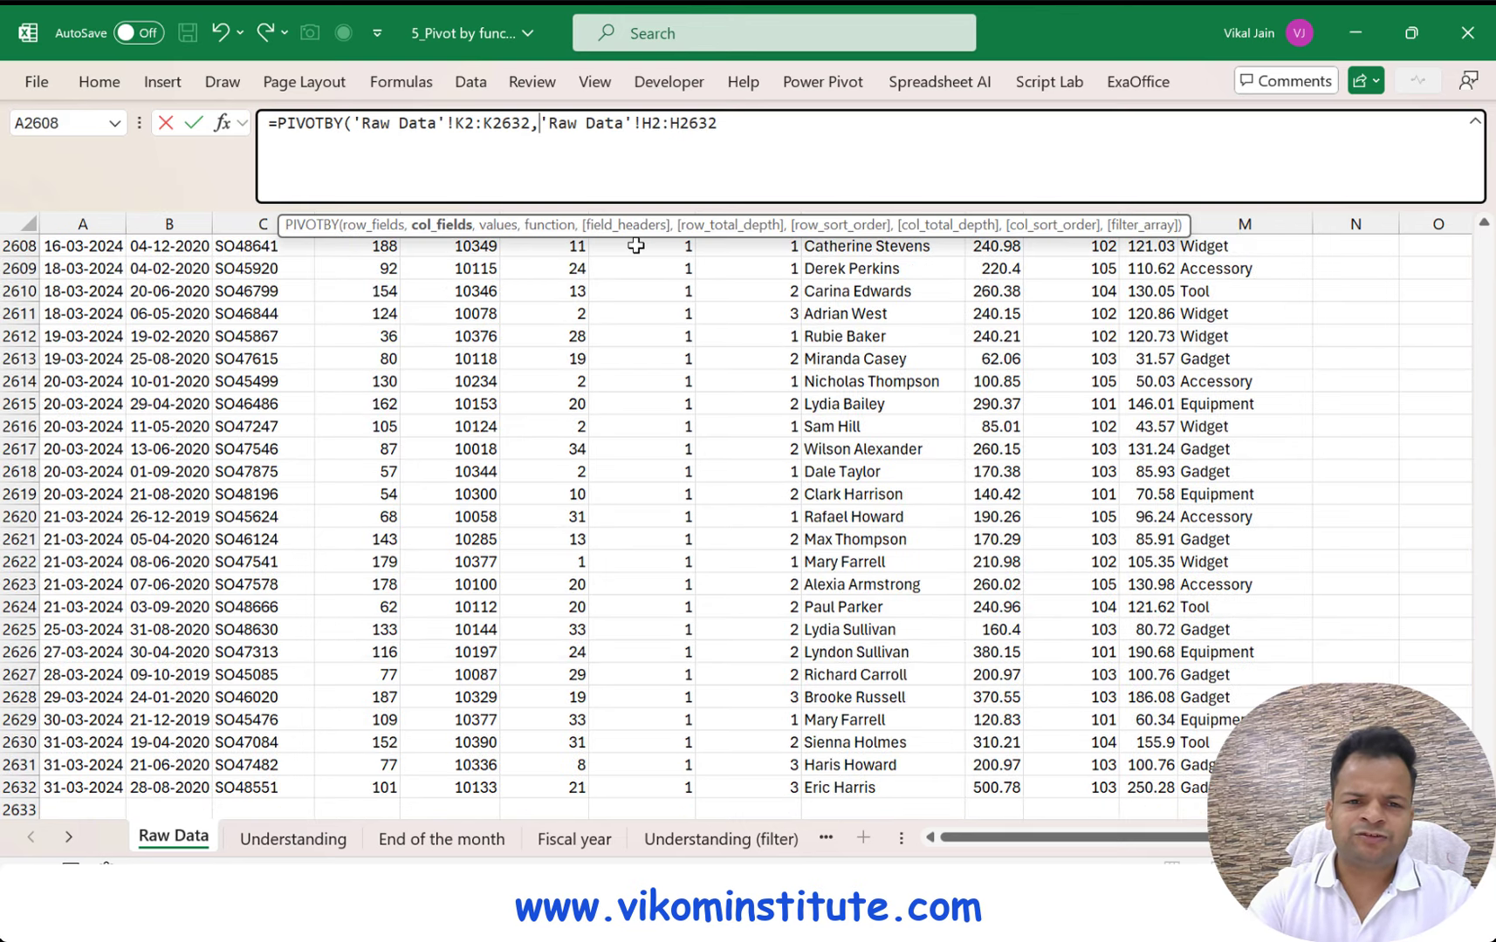
pyautogui.write(',')
# Choose SUM as the function of the order quantity formula, close it and enter it
pyautogui.click(751, 123)
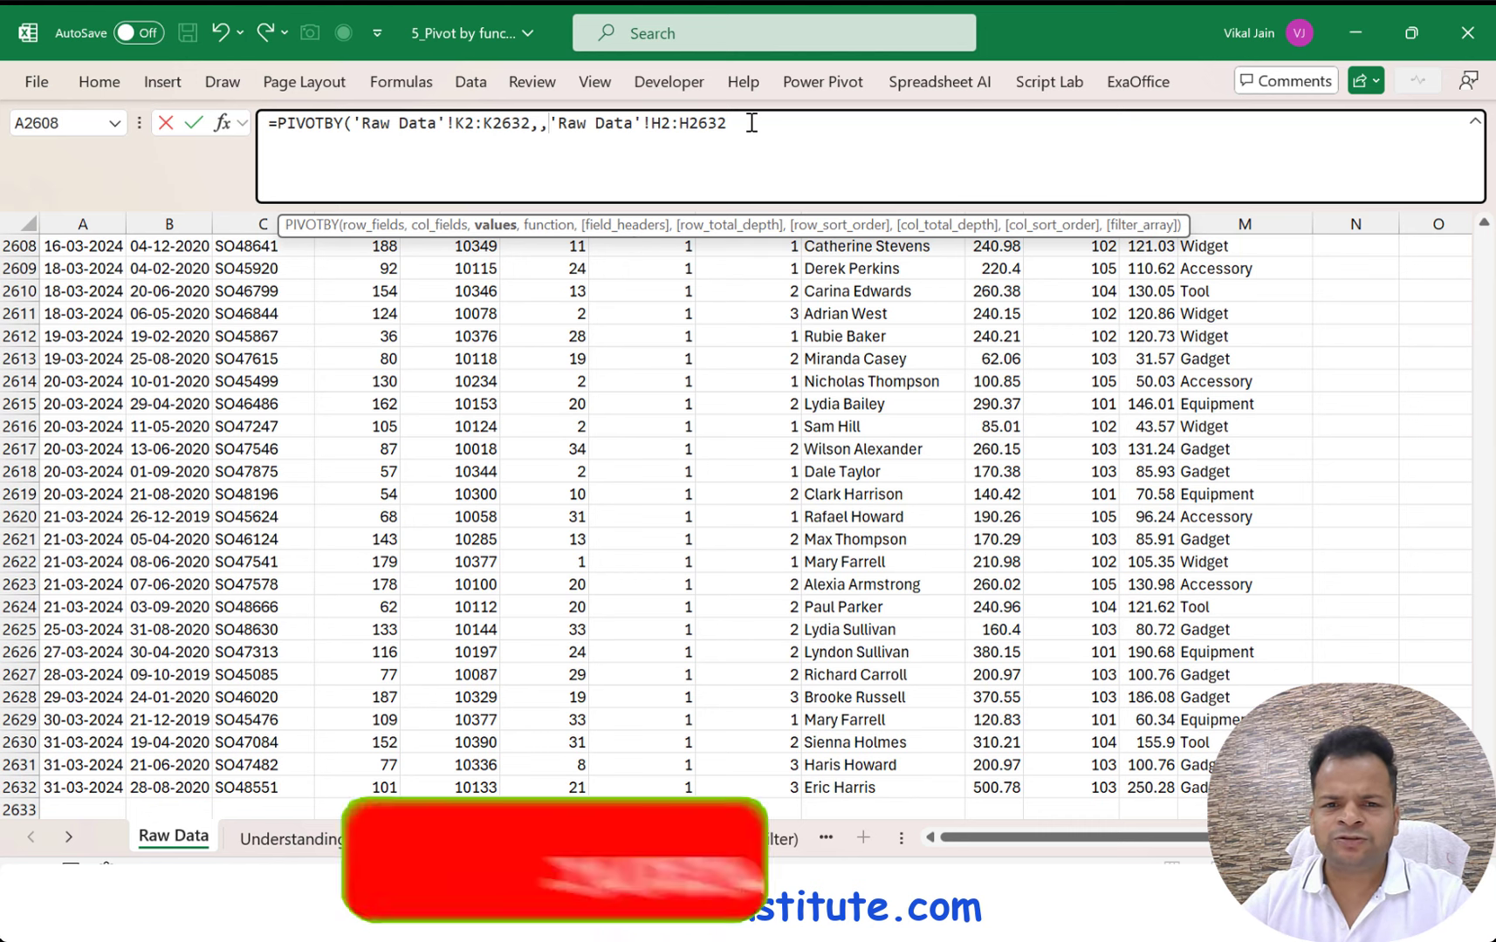
pyautogui.write(',')
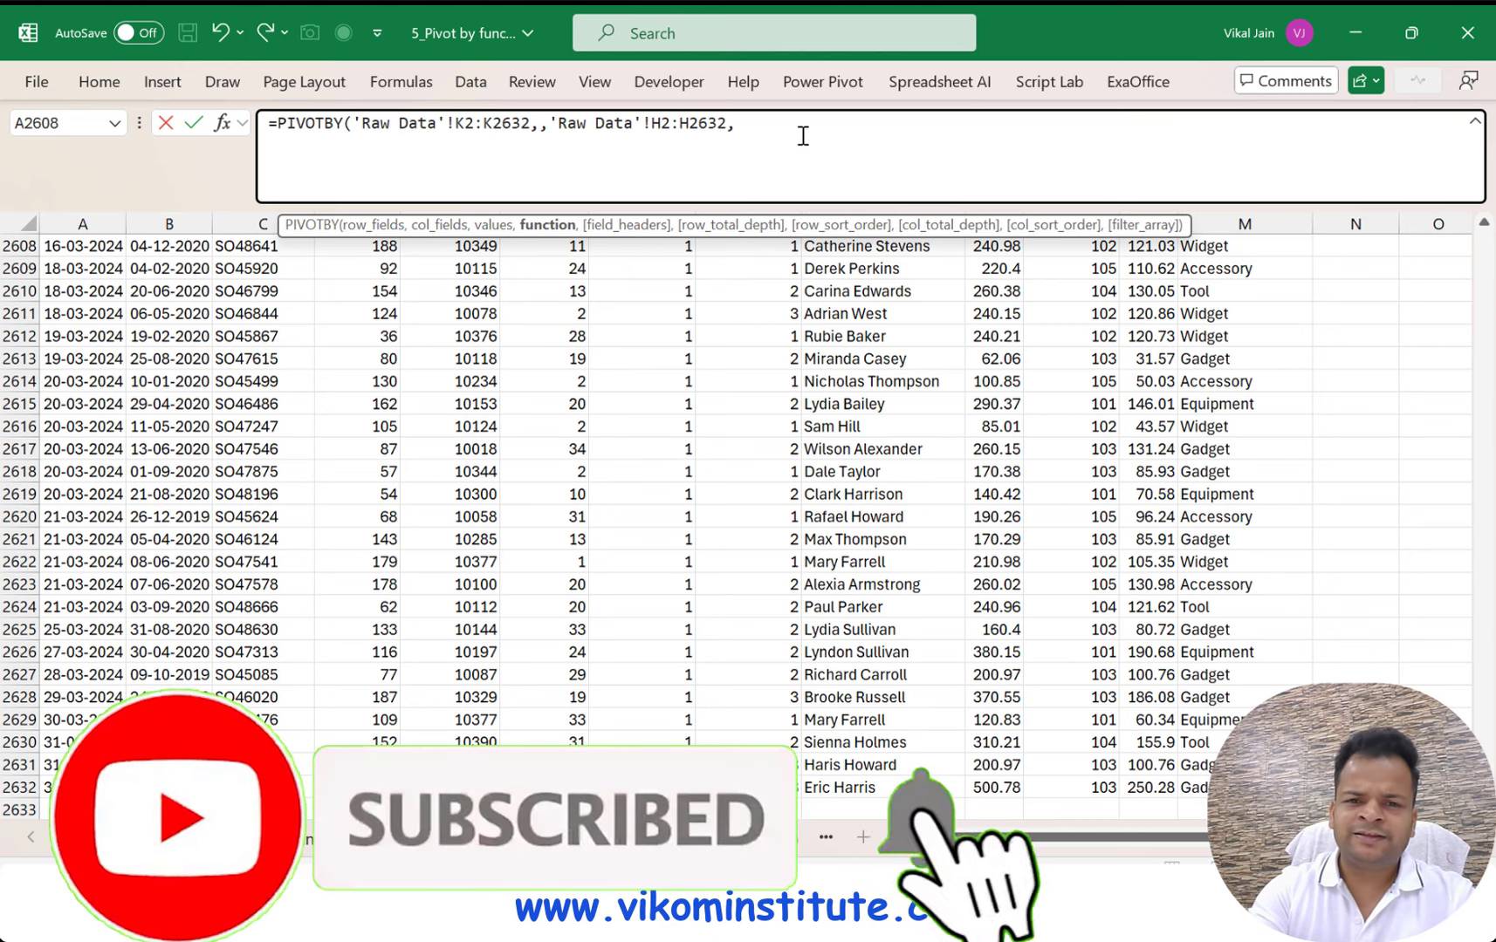
pyautogui.write('SUM)')
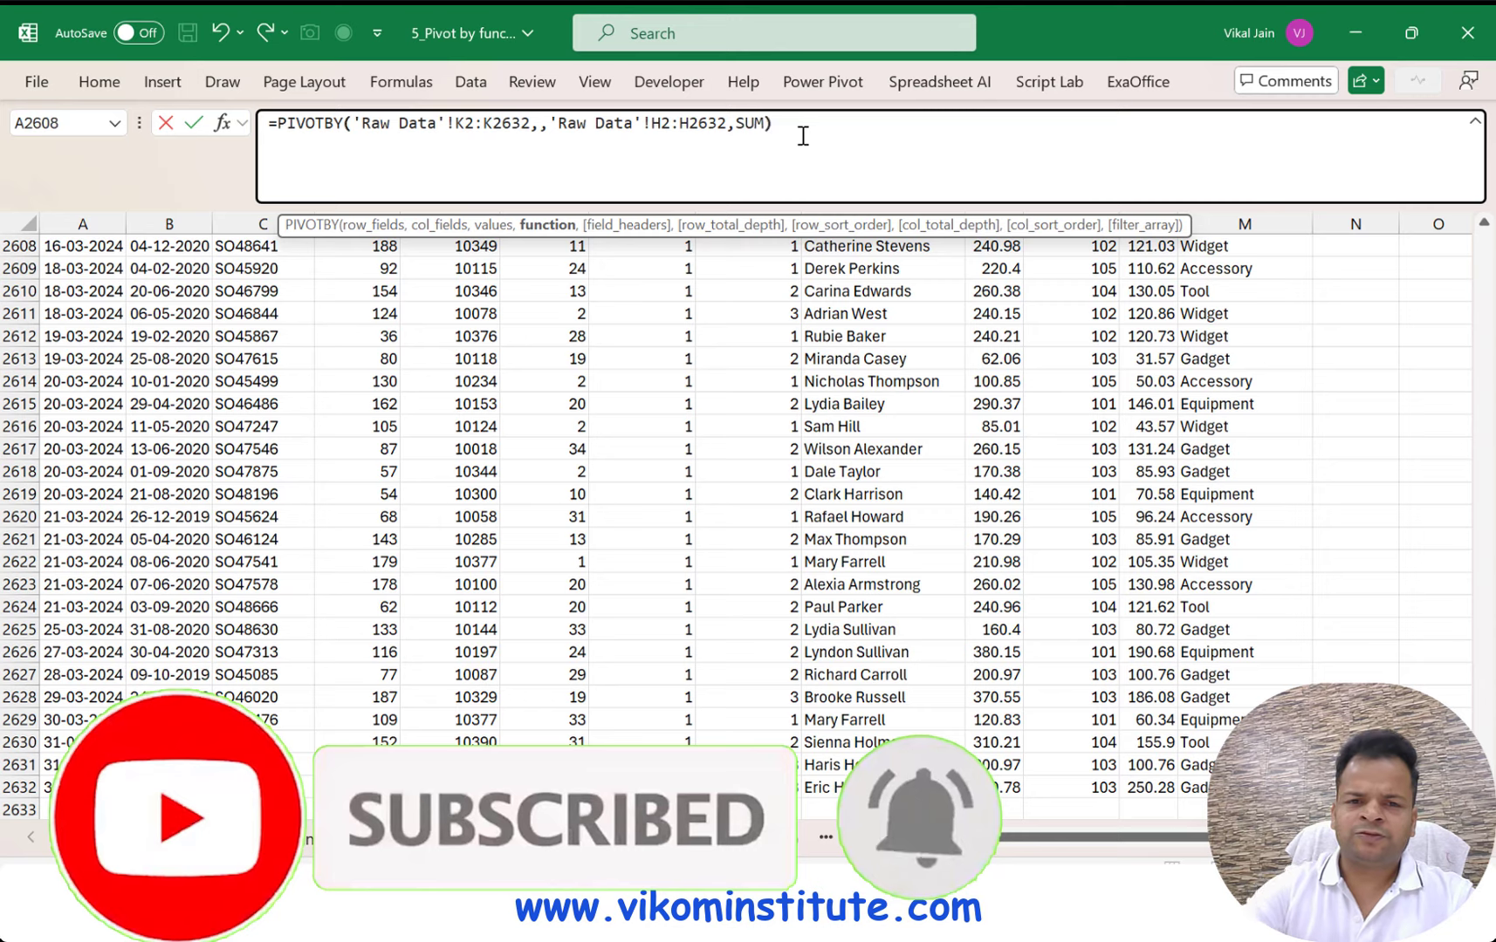
pyautogui.press('Return')
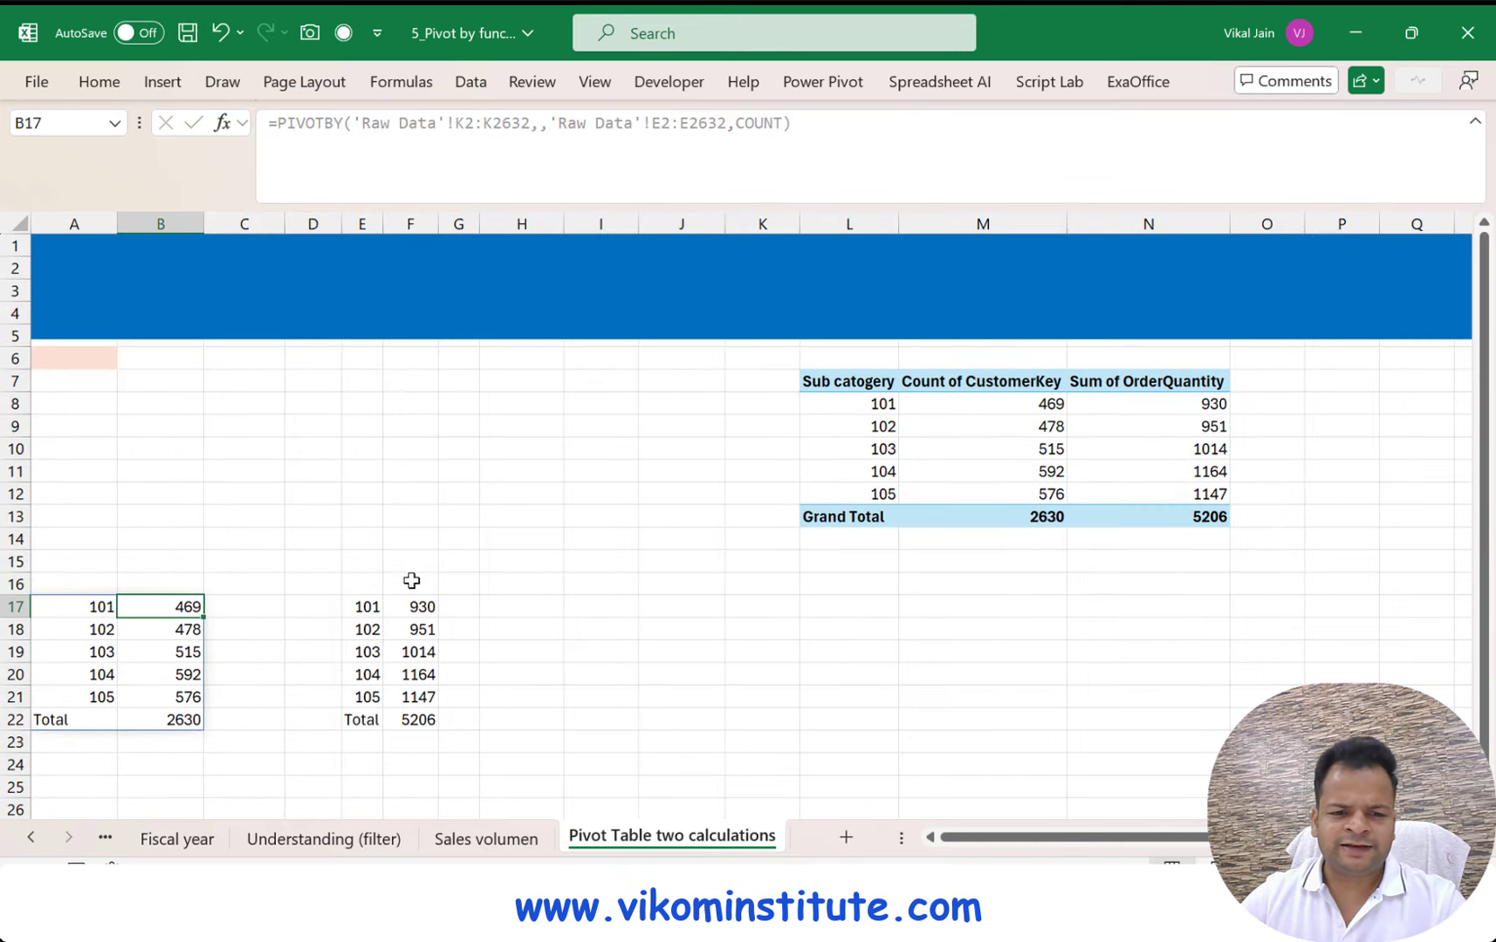
# Compare the count summary in A17:B22 with the sum summary in E17:F22, then select cell A6
pyautogui.click(414, 605)
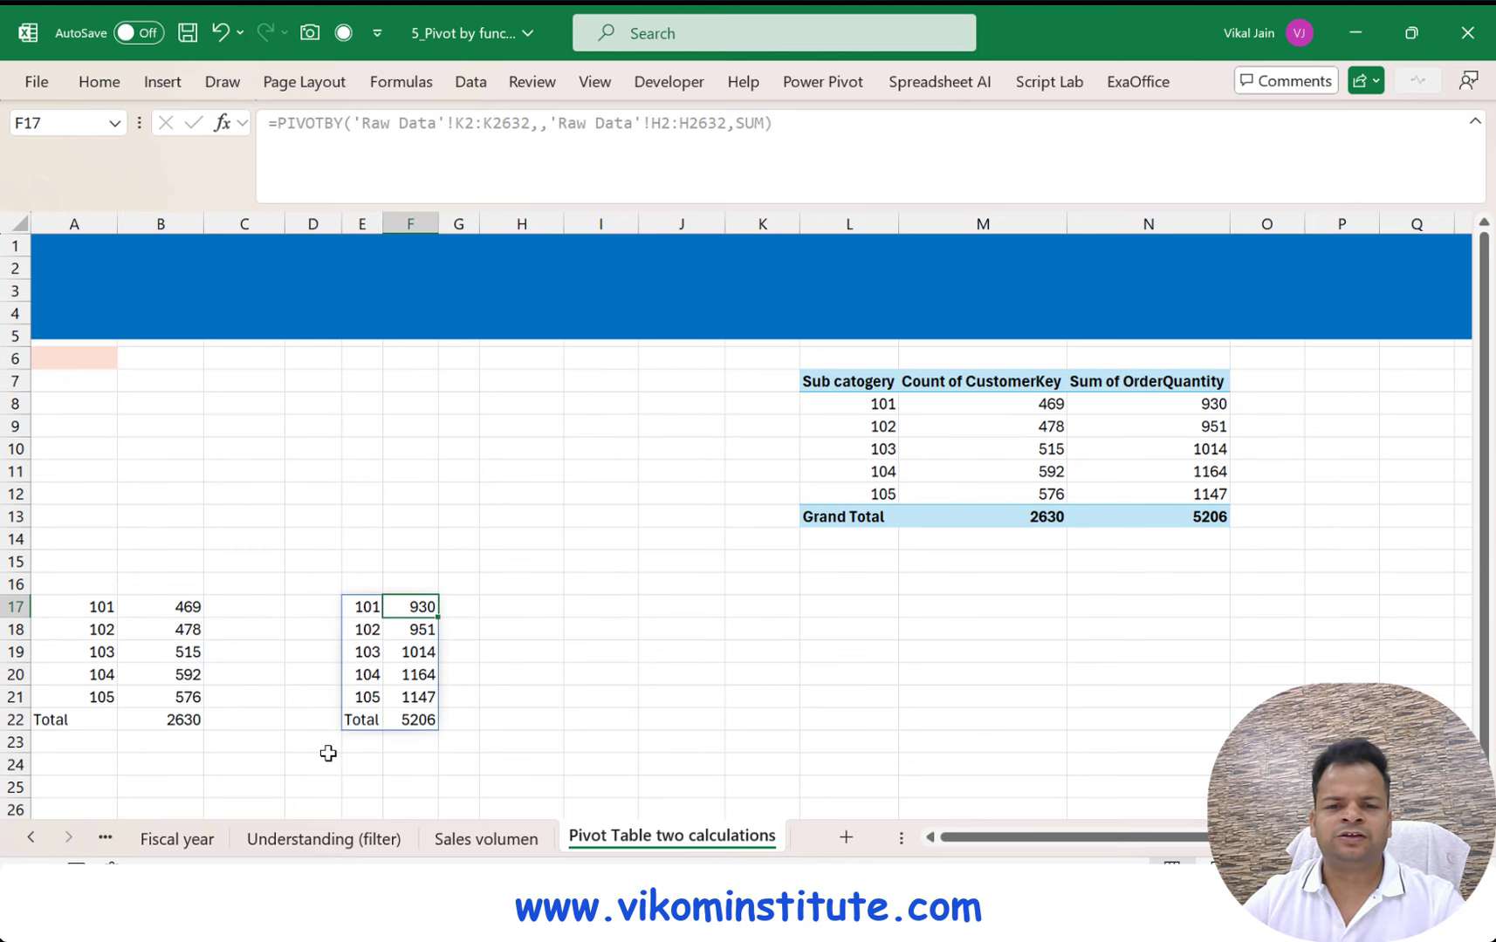
pyautogui.click(169, 611)
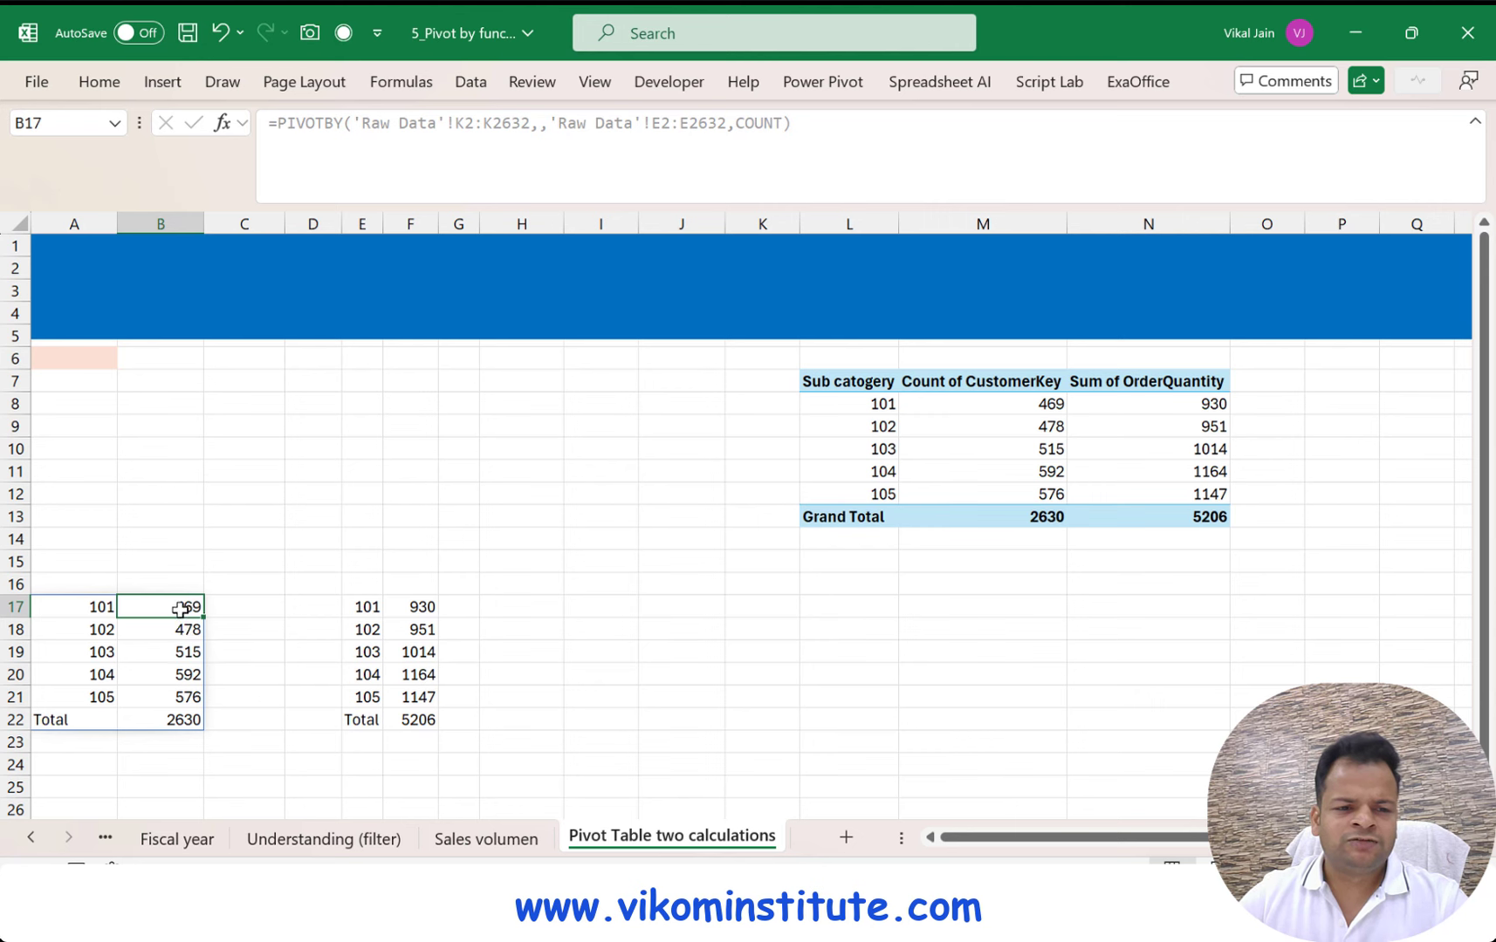
pyautogui.rightClick(181, 609)
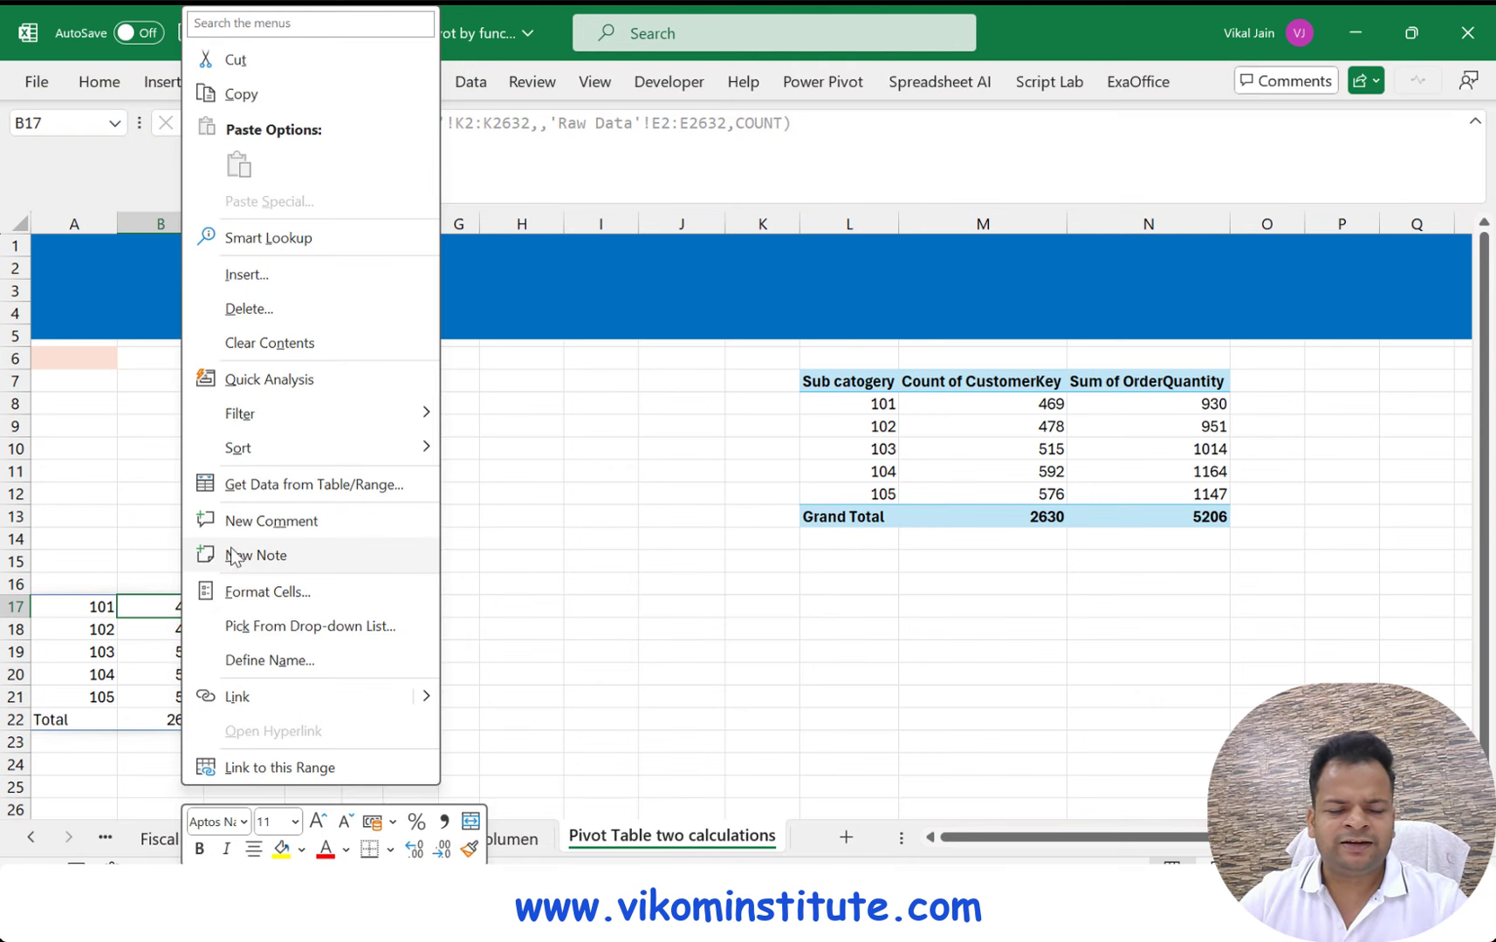
pyautogui.click(535, 627)
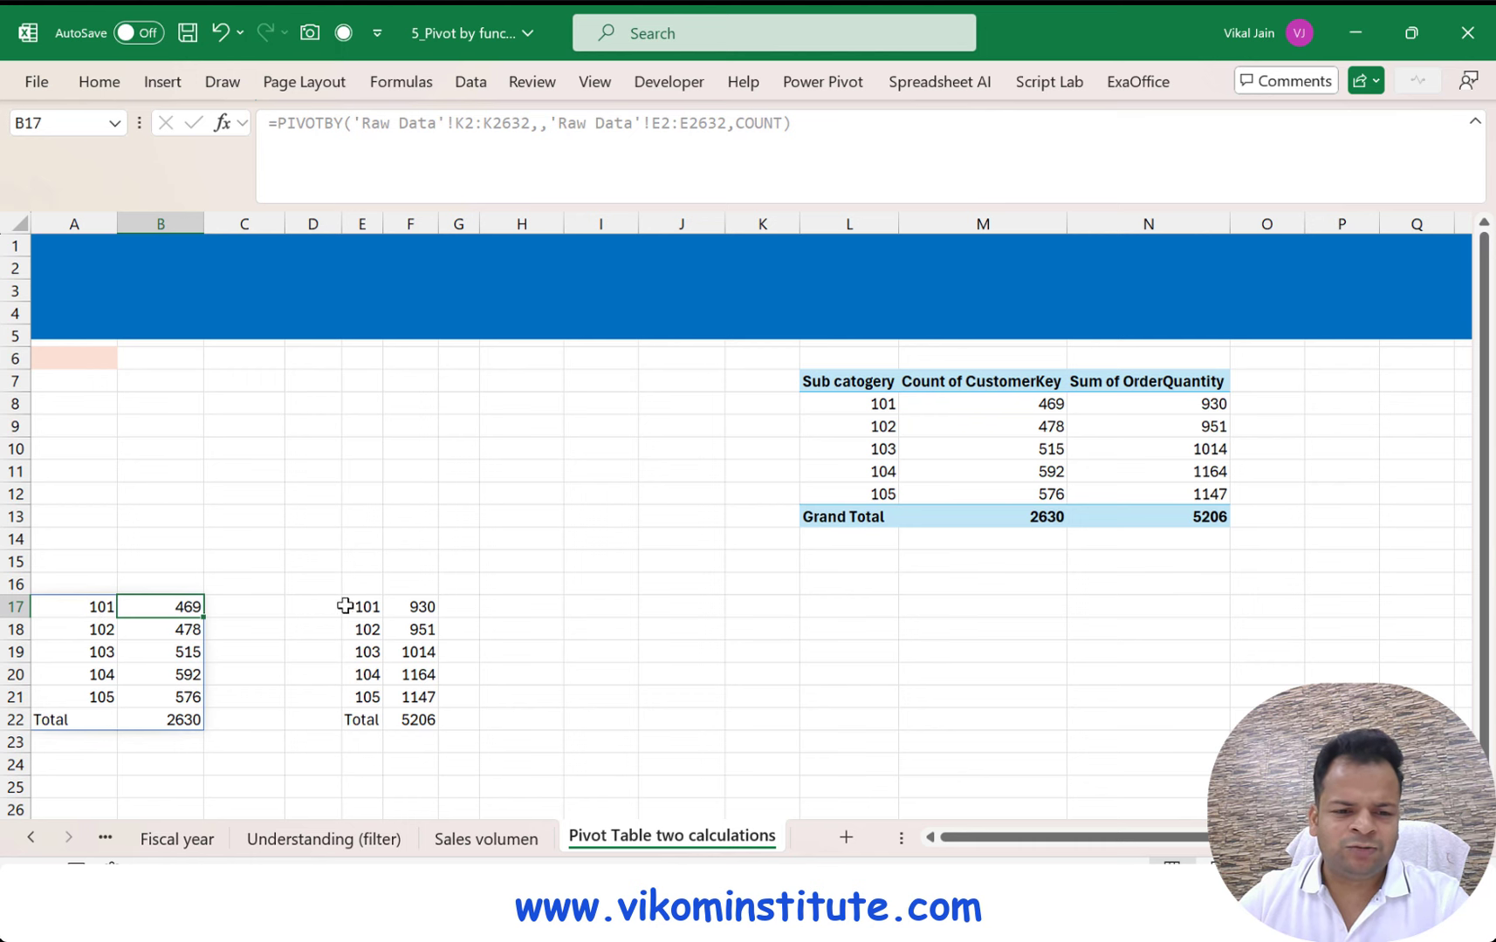
pyautogui.moveTo(367, 609); pyautogui.dragTo(359, 698)
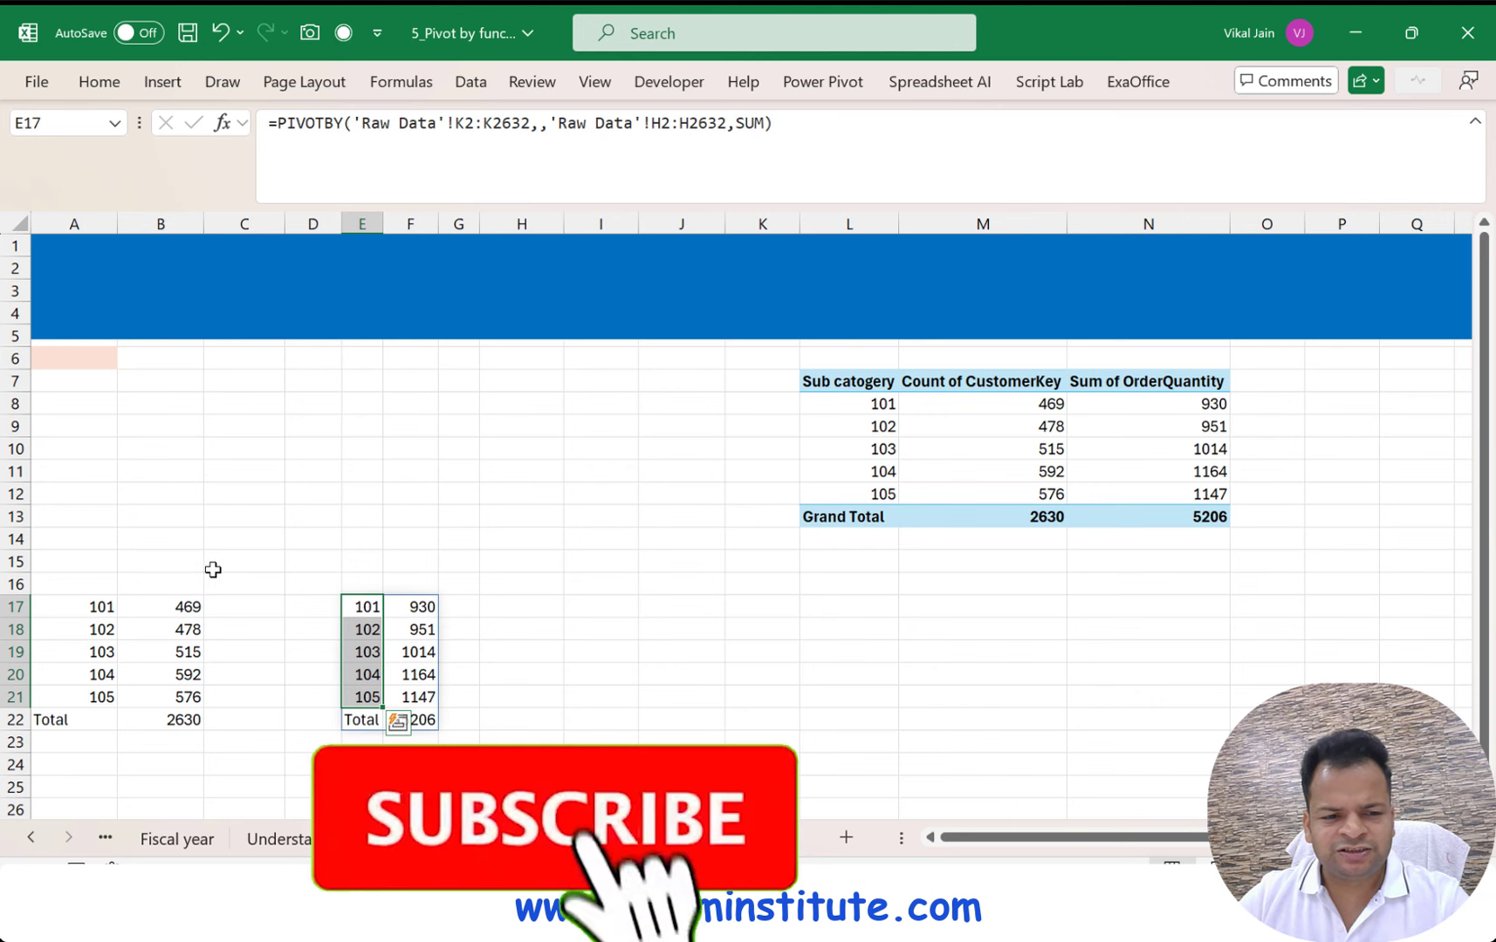
pyautogui.click(92, 356)
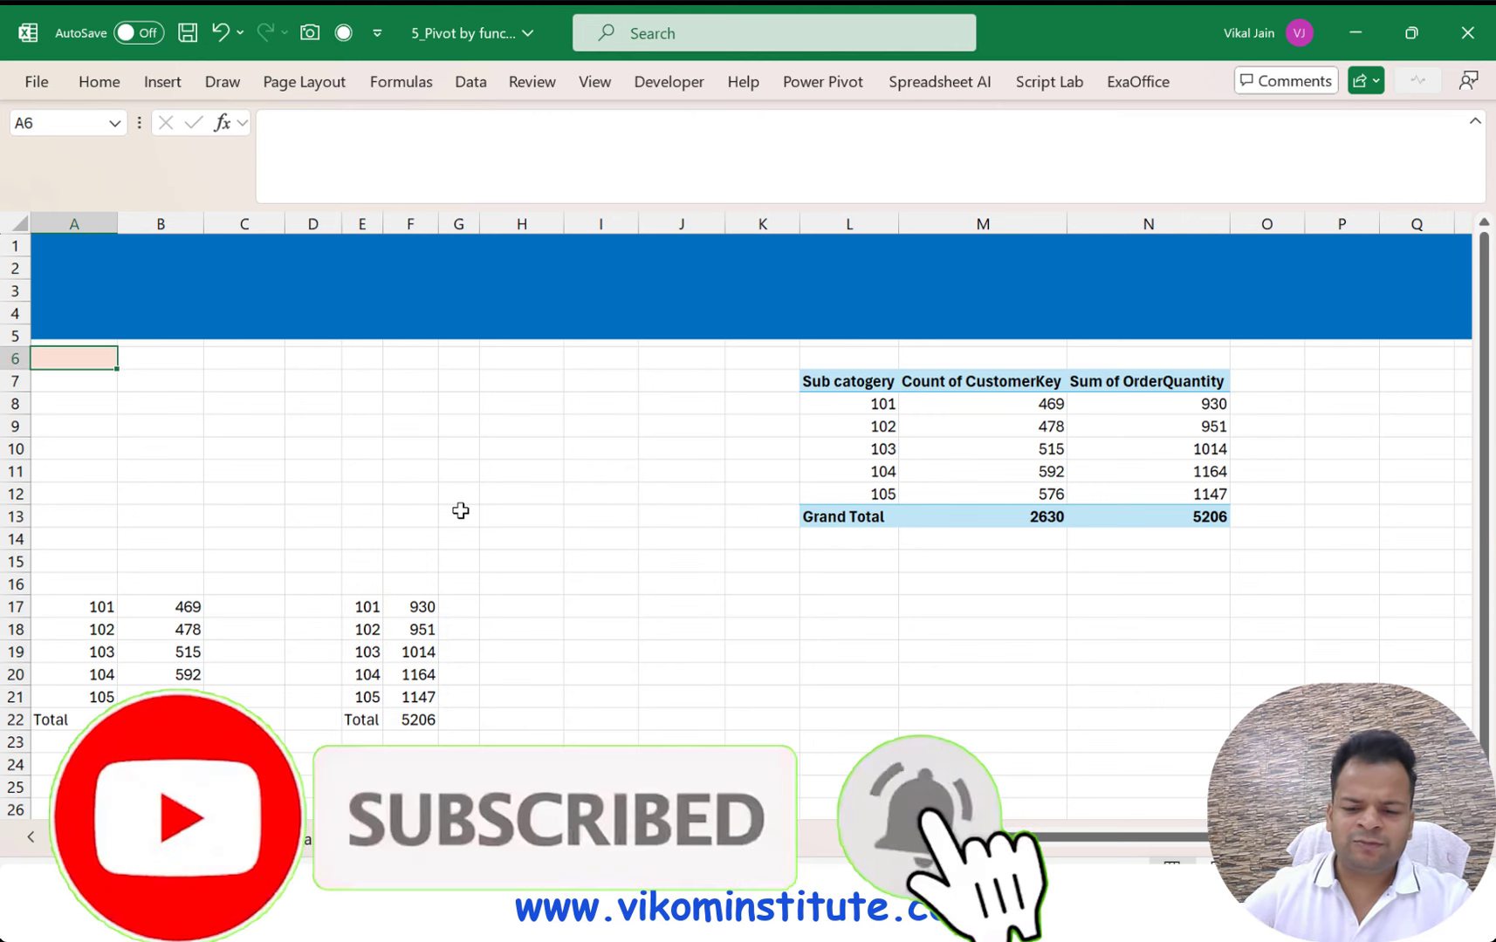
pyautogui.write('=hst')
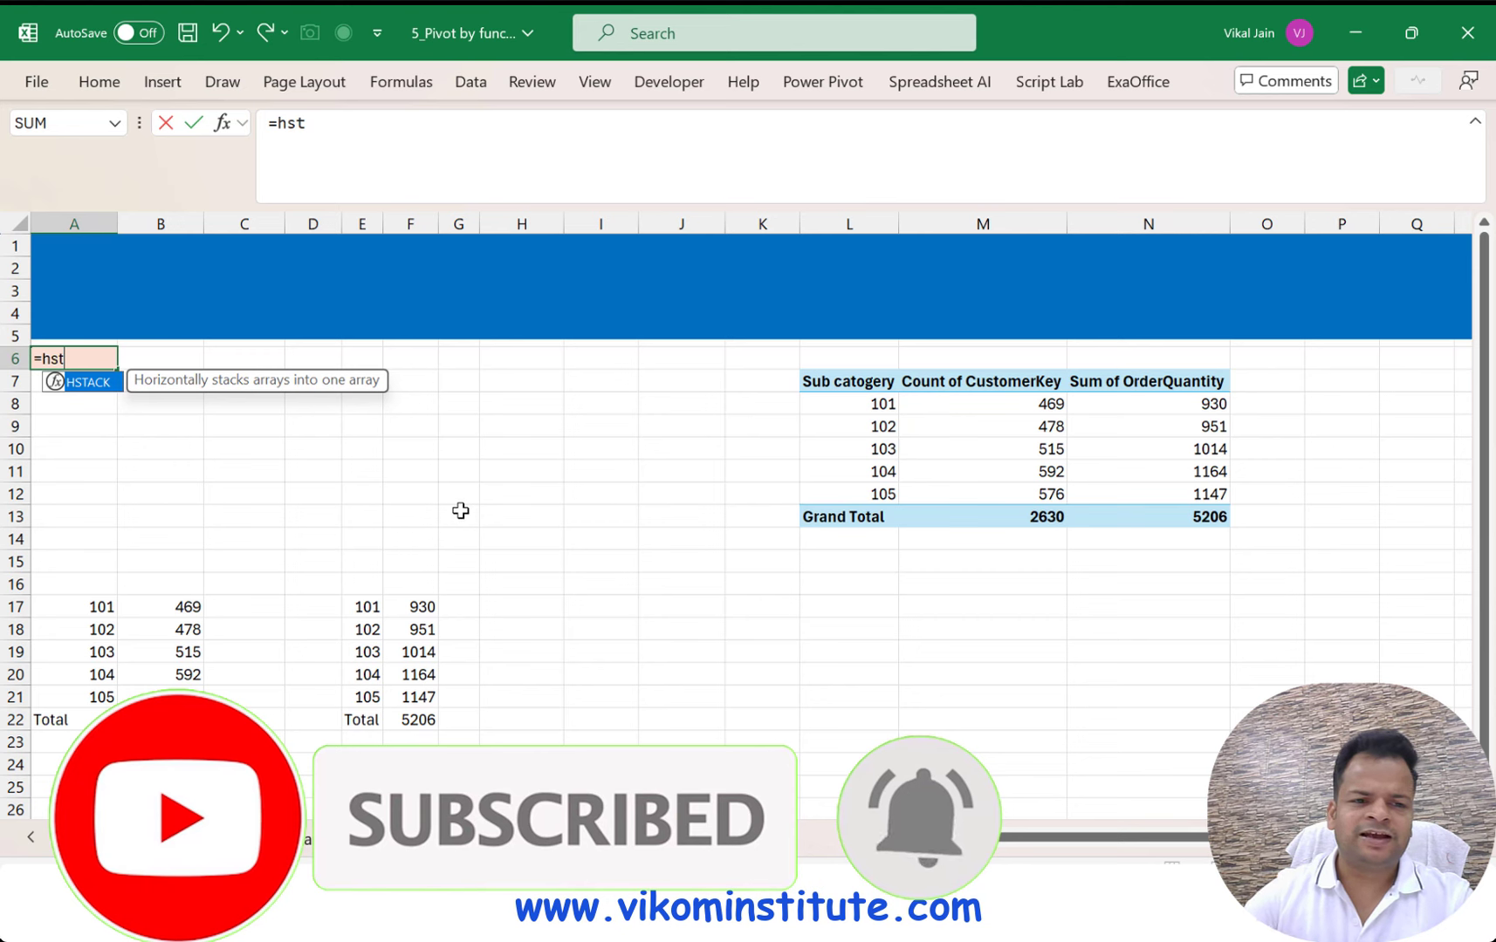
pyautogui.press('Tab')
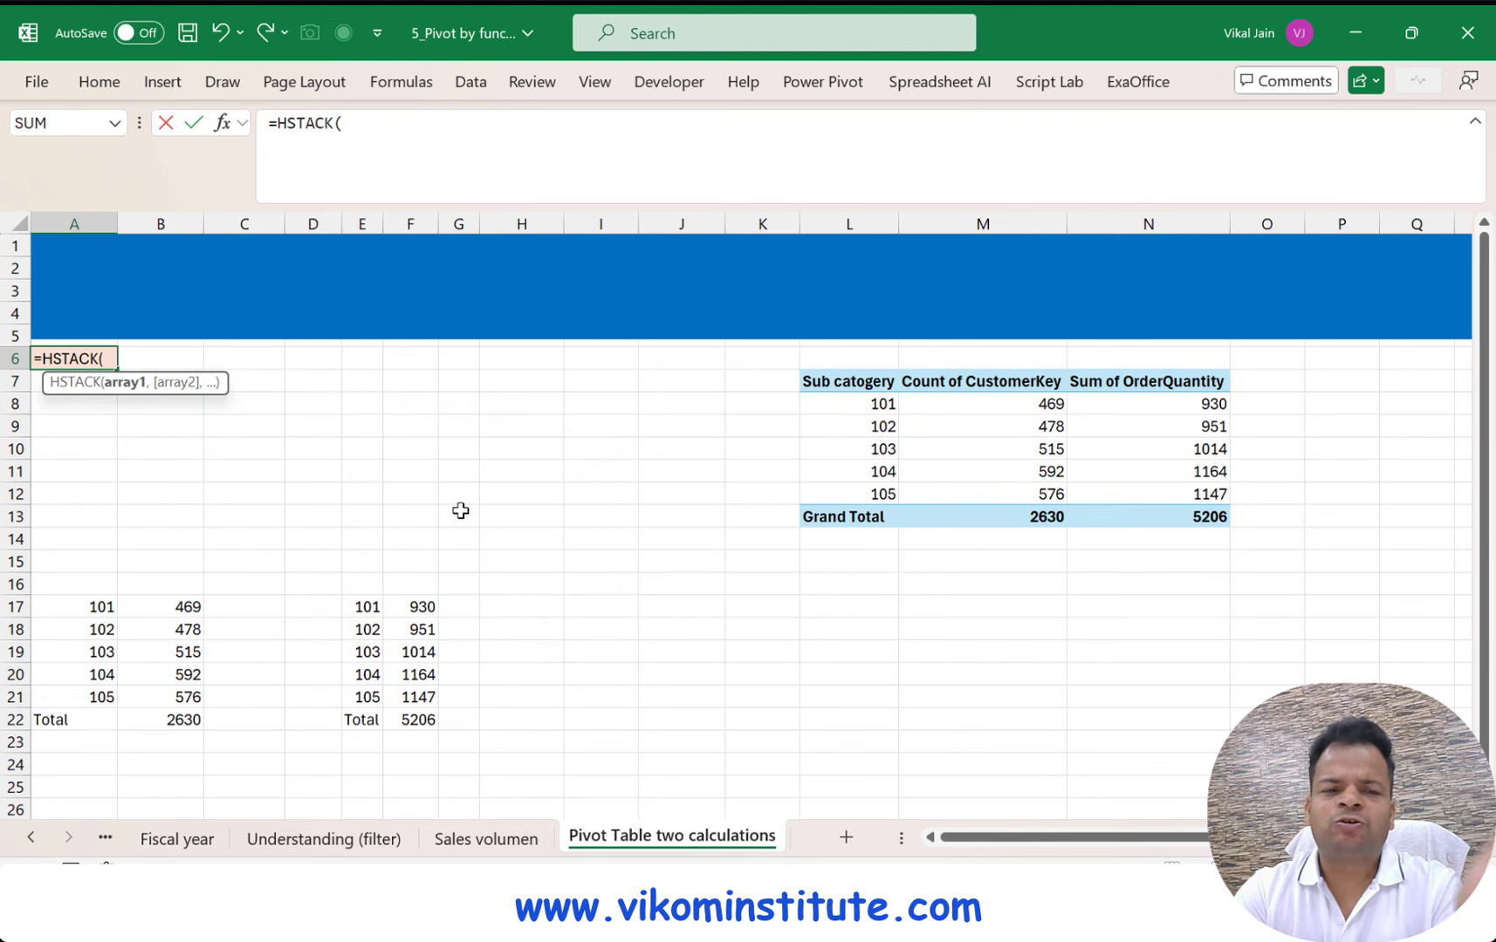
pyautogui.press('Escape')
# Copy the full text of the PIVOTBY count formula in A17 and return to cell A6
pyautogui.click(103, 611)
pyautogui.press('F2')
pyautogui.hotkey('shift', 'Home')
pyautogui.hotkey('ctrl', 'c')
pyautogui.press('Escape')
pyautogui.press('Up')
pyautogui.press('Up')
pyautogui.press('Up')
pyautogui.press('Up')
pyautogui.press('Up')
pyautogui.press('Up')
pyautogui.press('Up')
pyautogui.press('Up')
pyautogui.press('Up')
pyautogui.press('Up')
pyautogui.press('Up')
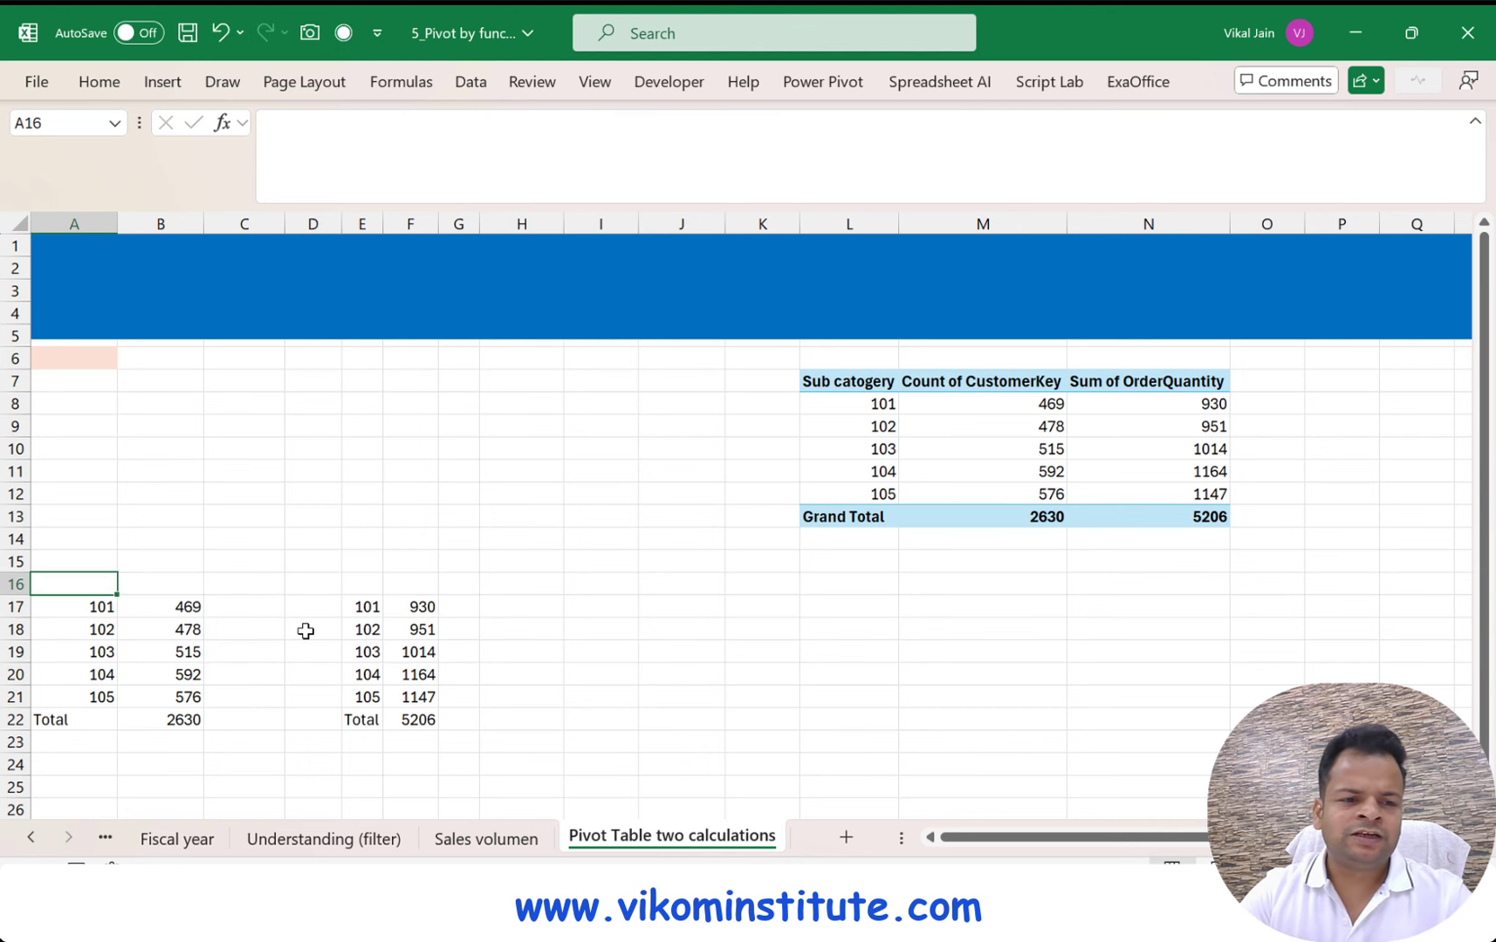
# Enter an HSTACK formula in A6 containing the copied PIVOTBY count formula without its equals sign, accepting the bracket correction
pyautogui.write('=hst')
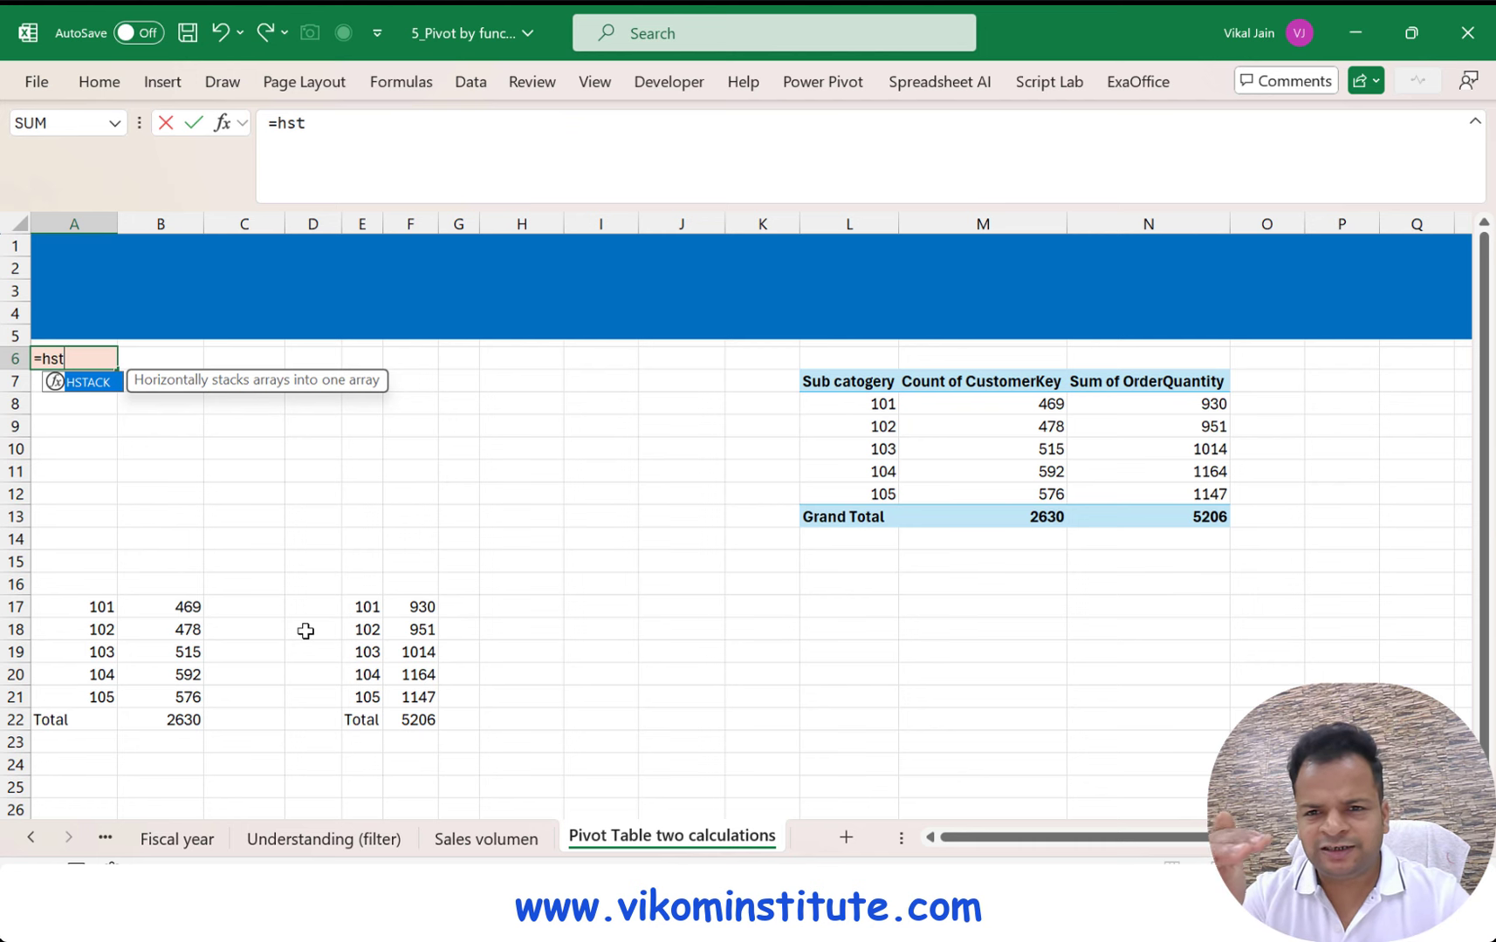
pyautogui.press('Tab')
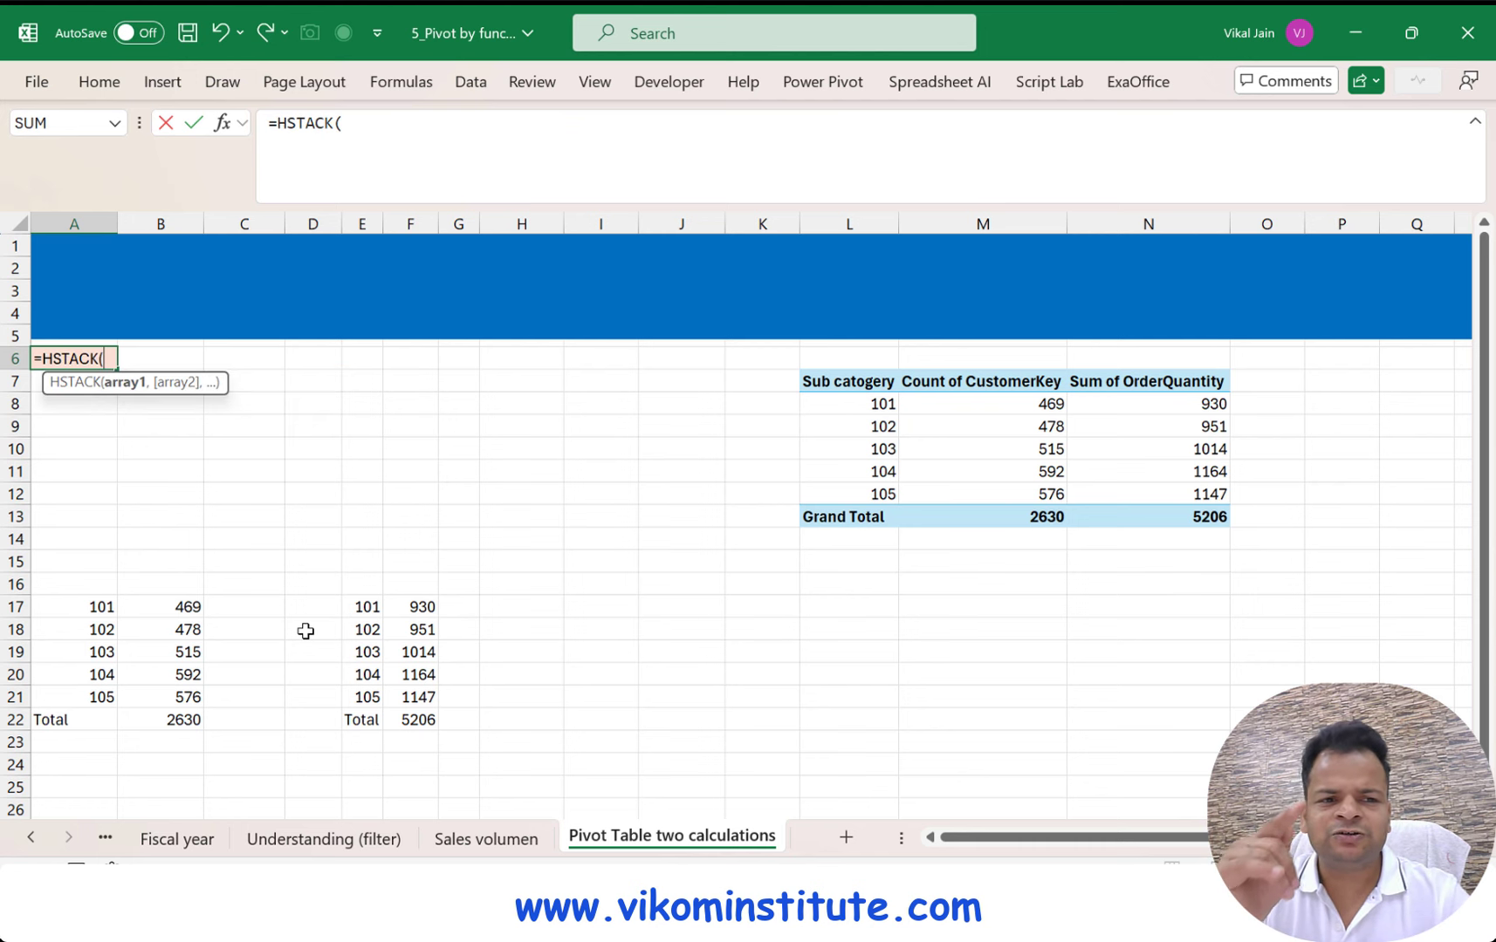
pyautogui.hotkey('ctrl', 'v')
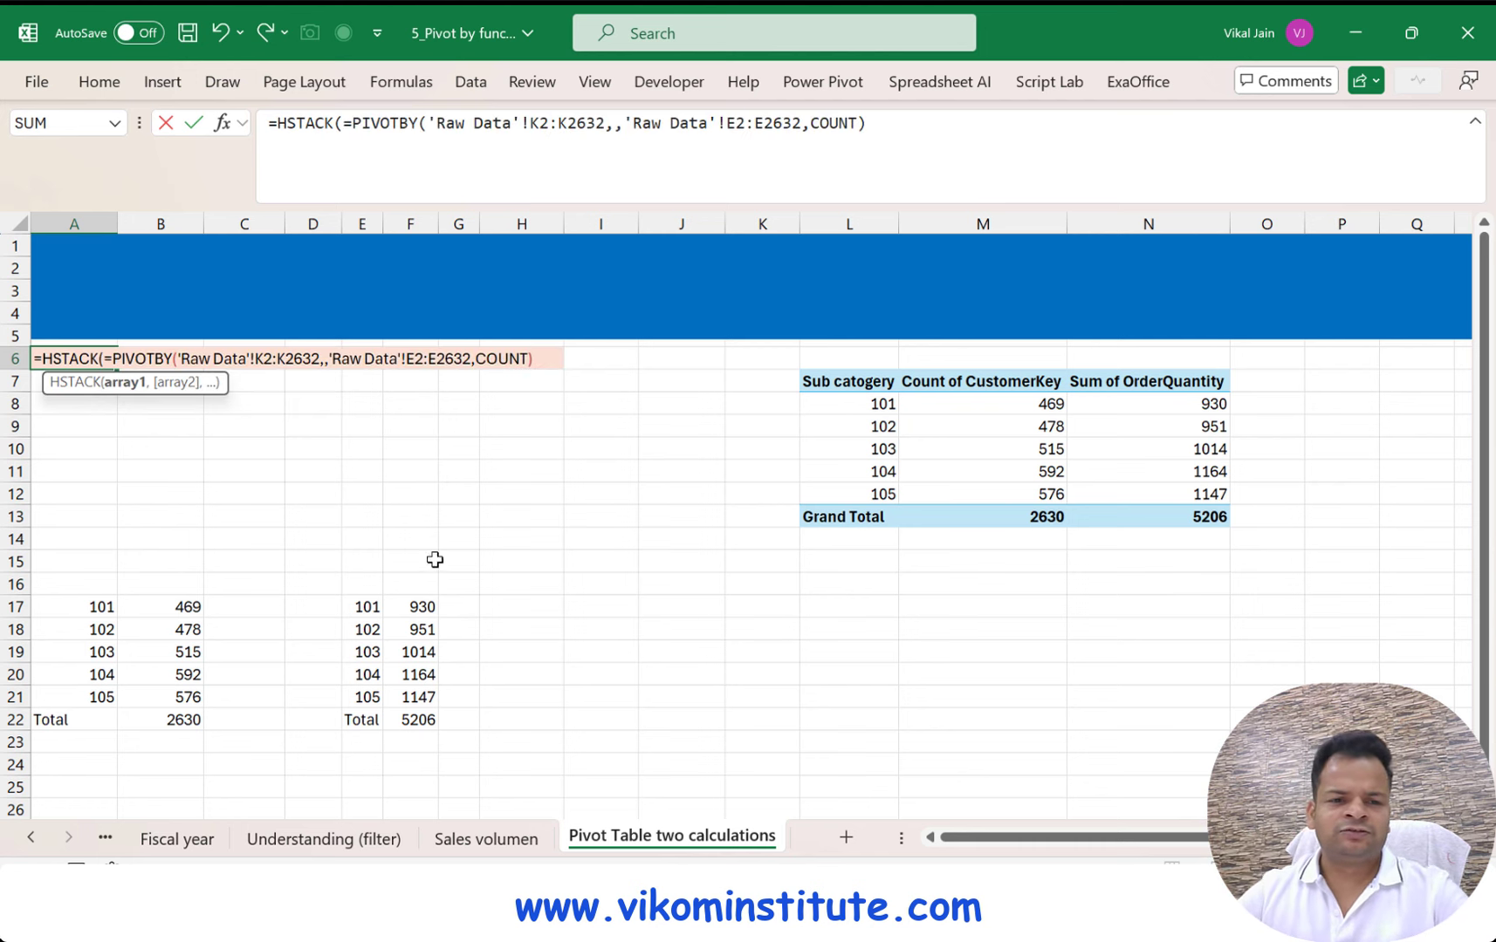
pyautogui.click(115, 358)
pyautogui.press('BackSpace')
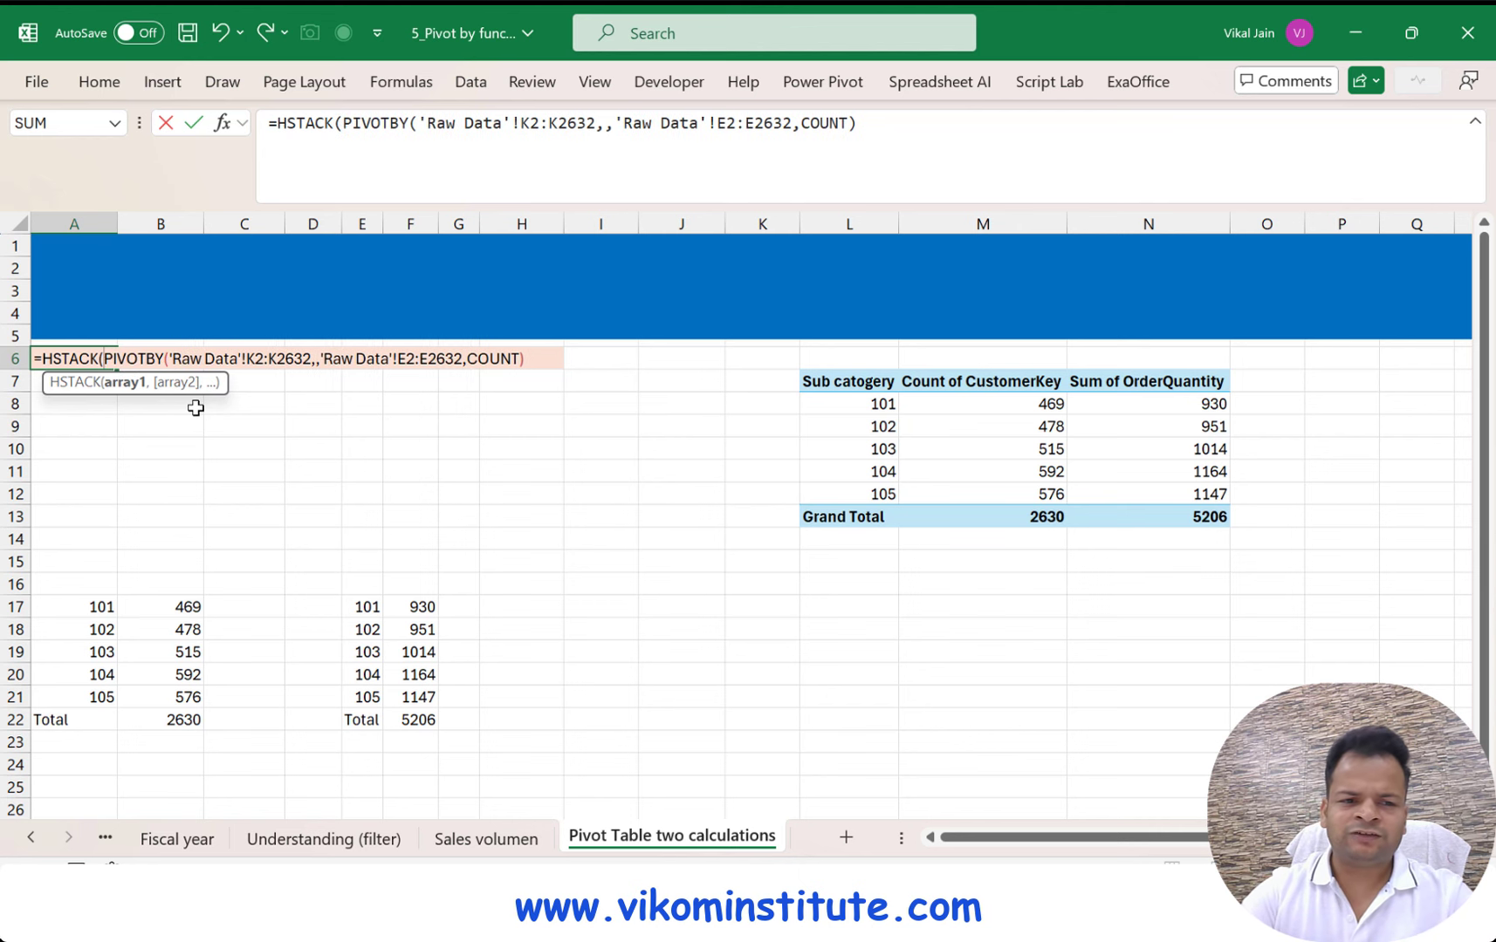
pyautogui.press('Return')
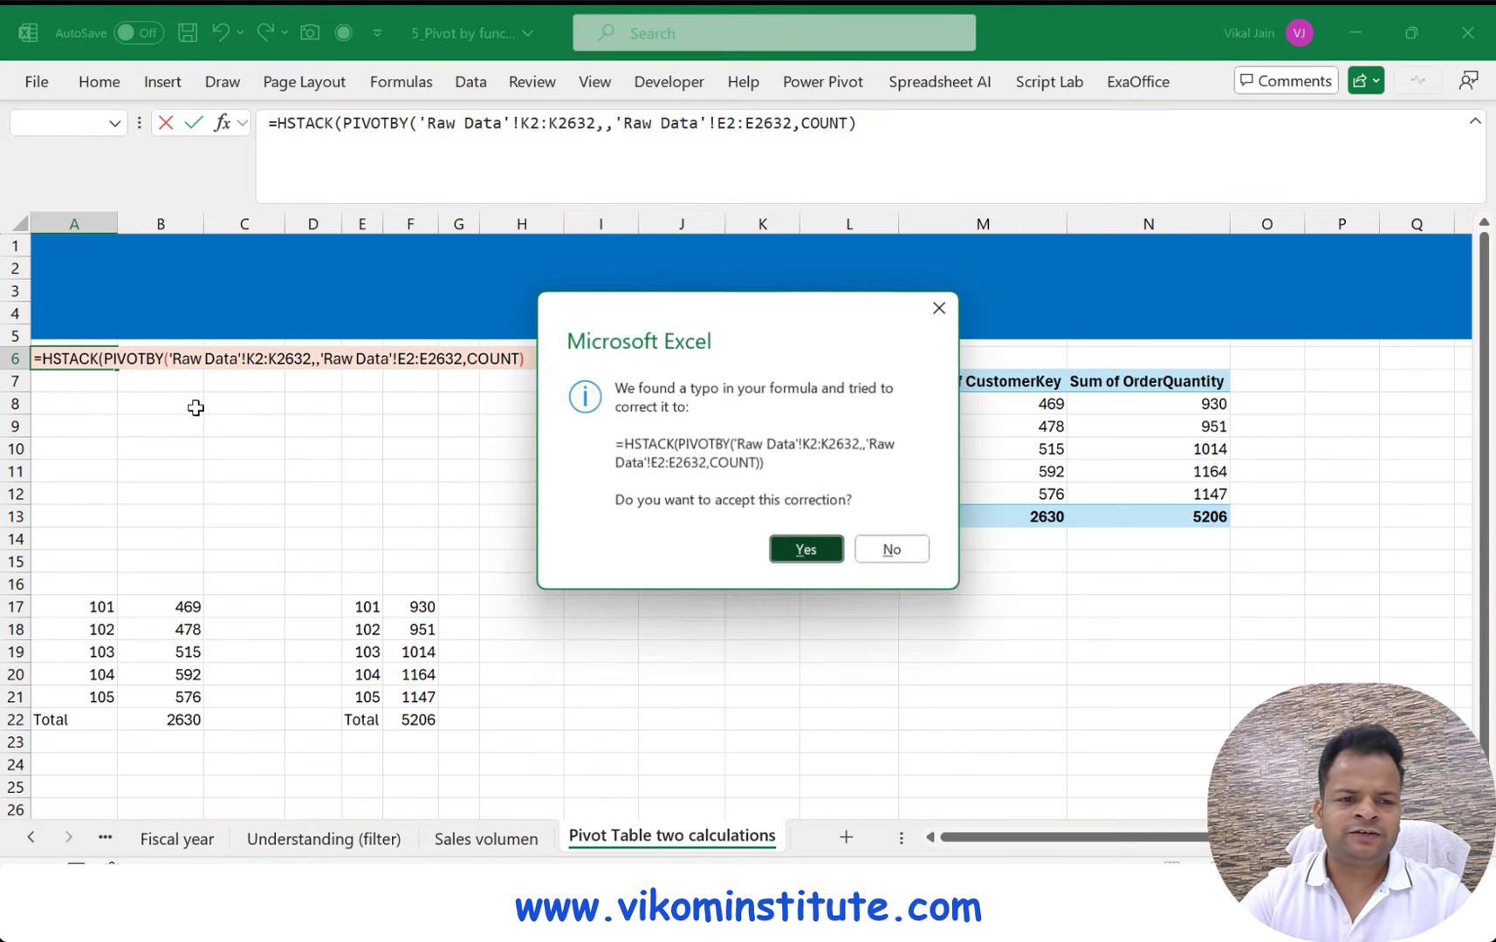
pyautogui.press('Return')
# Set the number format of the subcategory cells A6:A10 to General
pyautogui.moveTo(93, 357); pyautogui.dragTo(94, 448)
pyautogui.click(682, 120)
pyautogui.write('General')
pyautogui.press('Return')
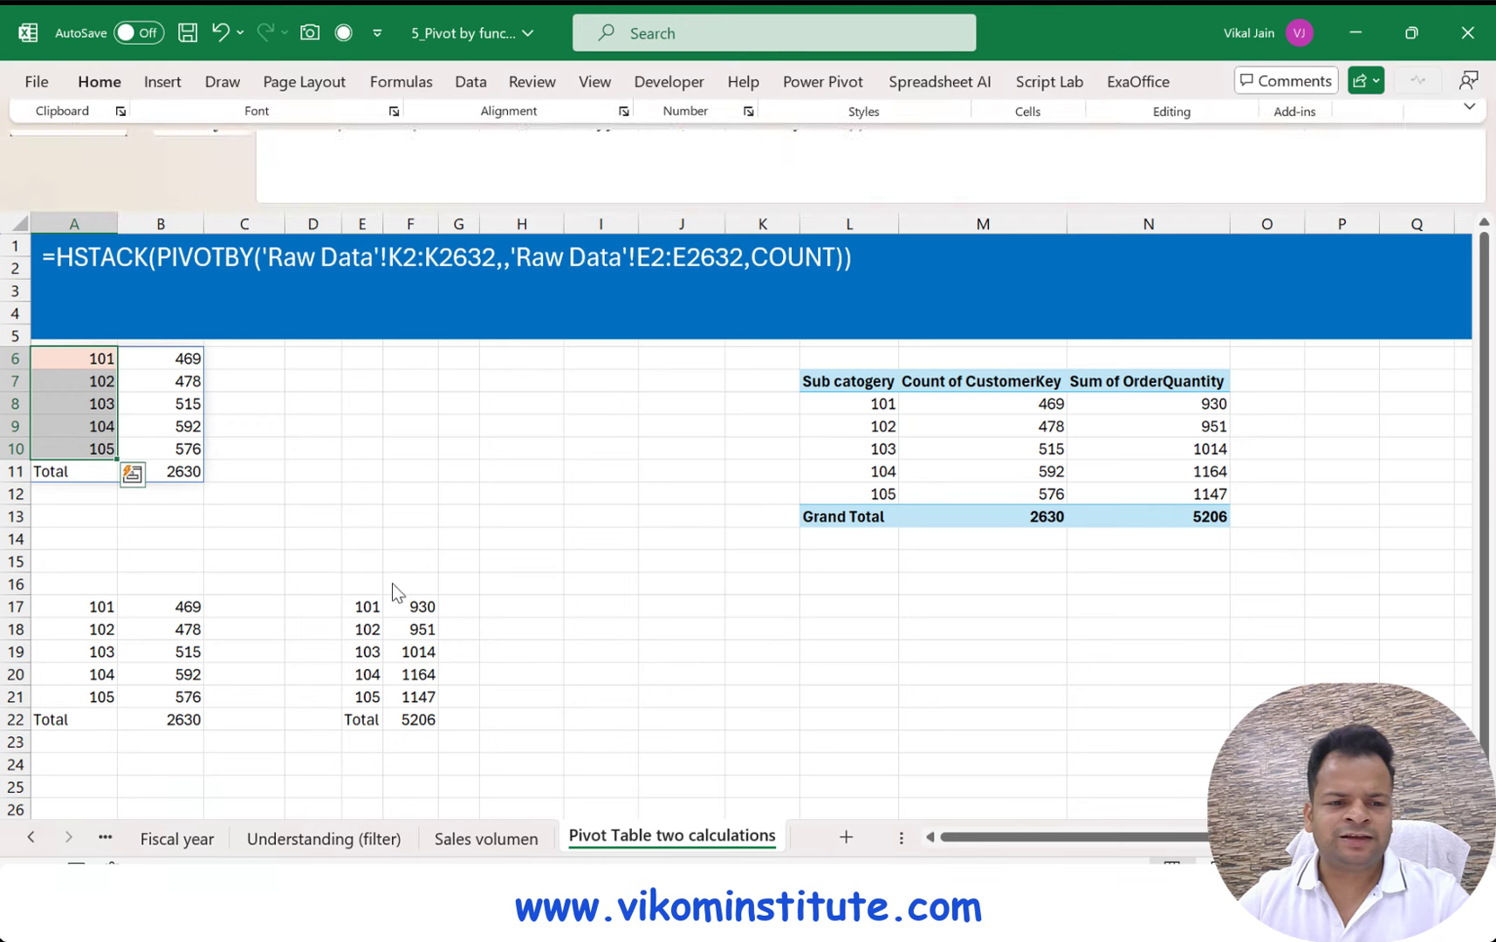
# Copy the text of the PIVOTBY sum formula in E17 without its equals sign
pyautogui.doubleClick(349, 607)
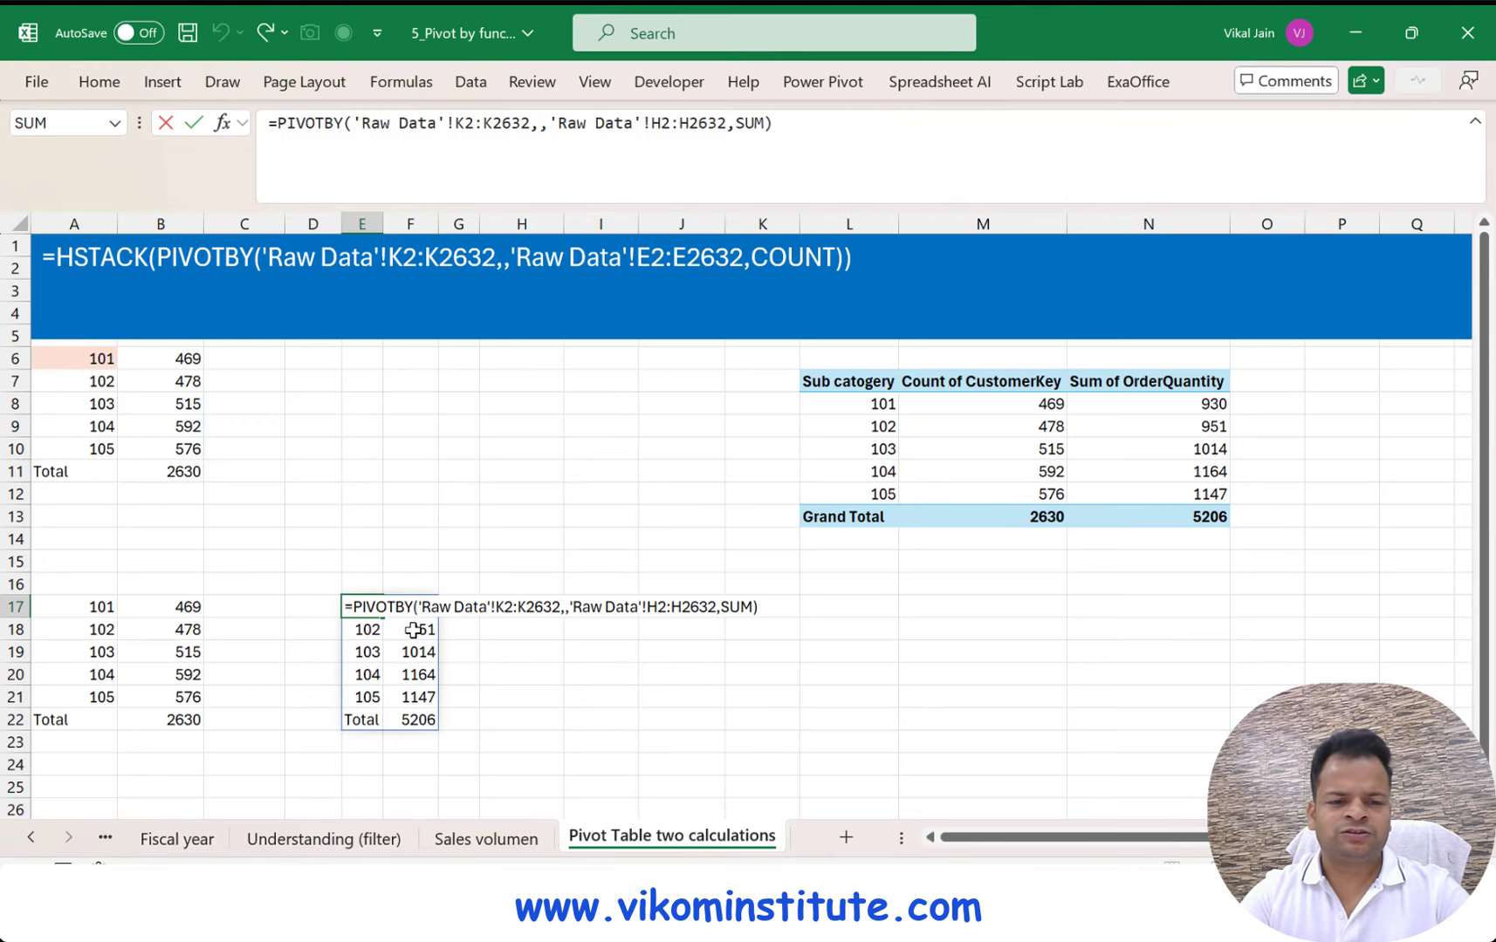
pyautogui.hotkey('shift', 'End')
pyautogui.hotkey('ctrl', 'c')
pyautogui.press('Escape')
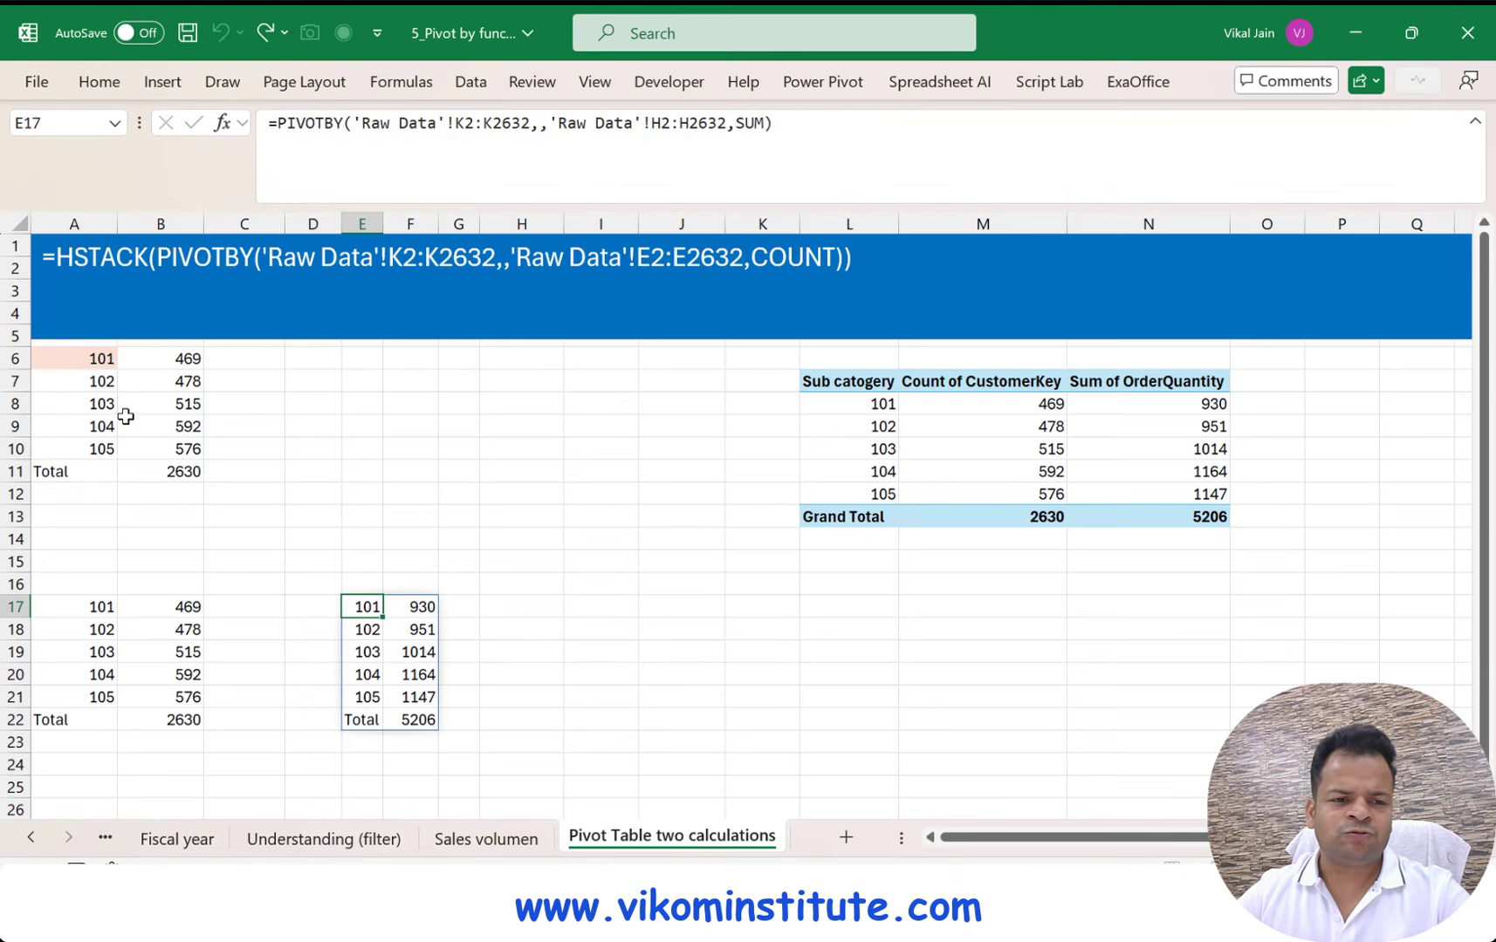
# Add the copied PIVOTBY sum formula as the second array of the HSTACK formula in A6 and enter it
pyautogui.click(114, 379)
pyautogui.click(121, 360)
pyautogui.doubleClick(105, 359)
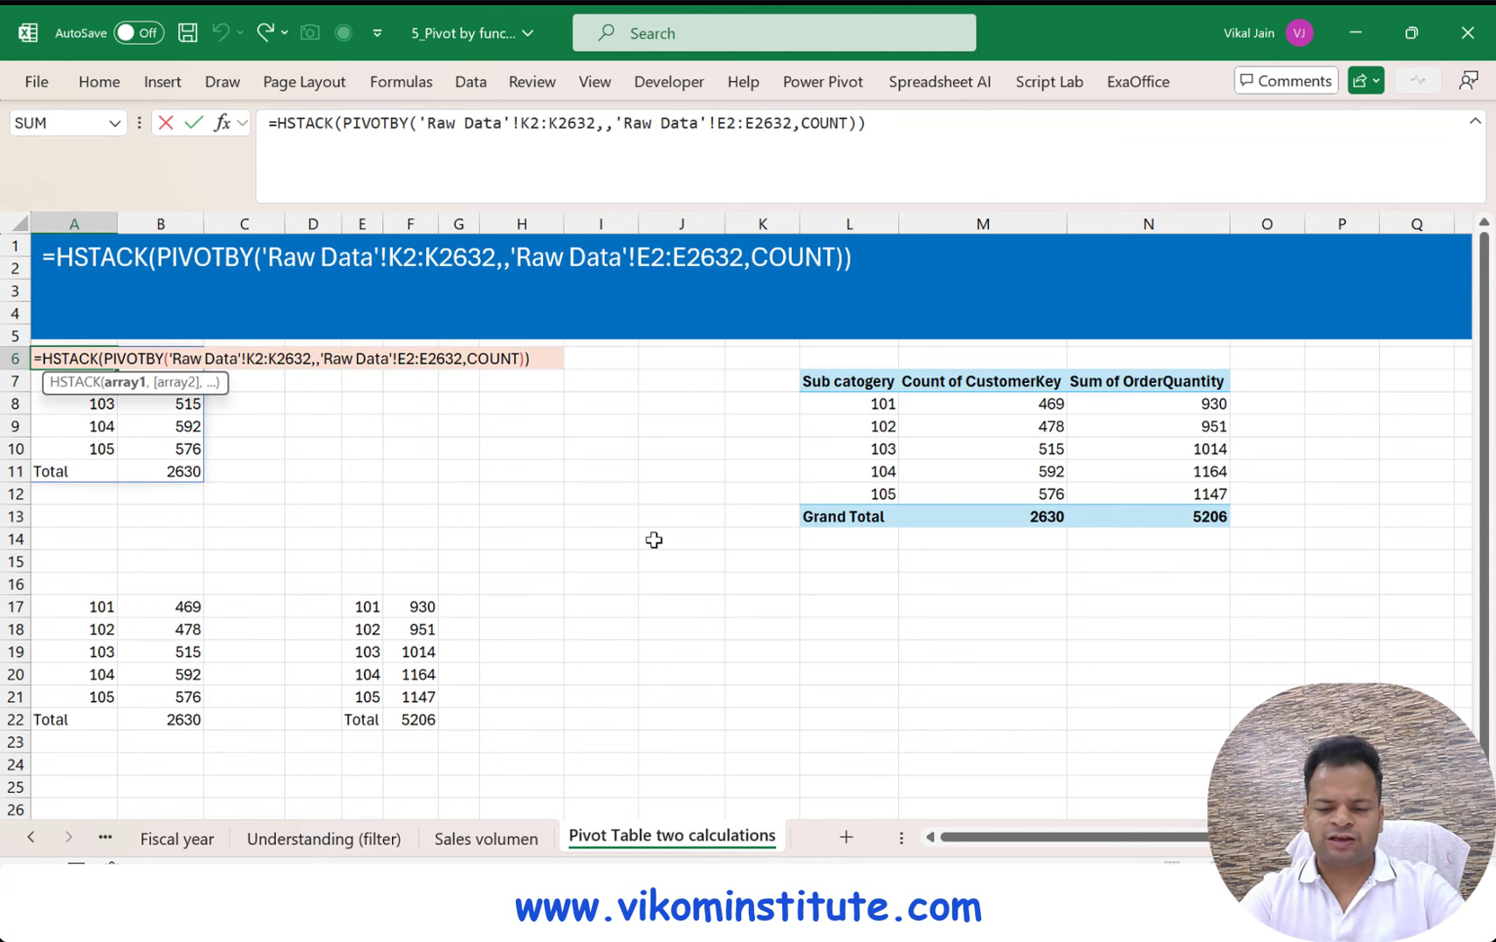
pyautogui.write(',')
pyautogui.hotkey('ctrl', 'v')
pyautogui.press('Return')
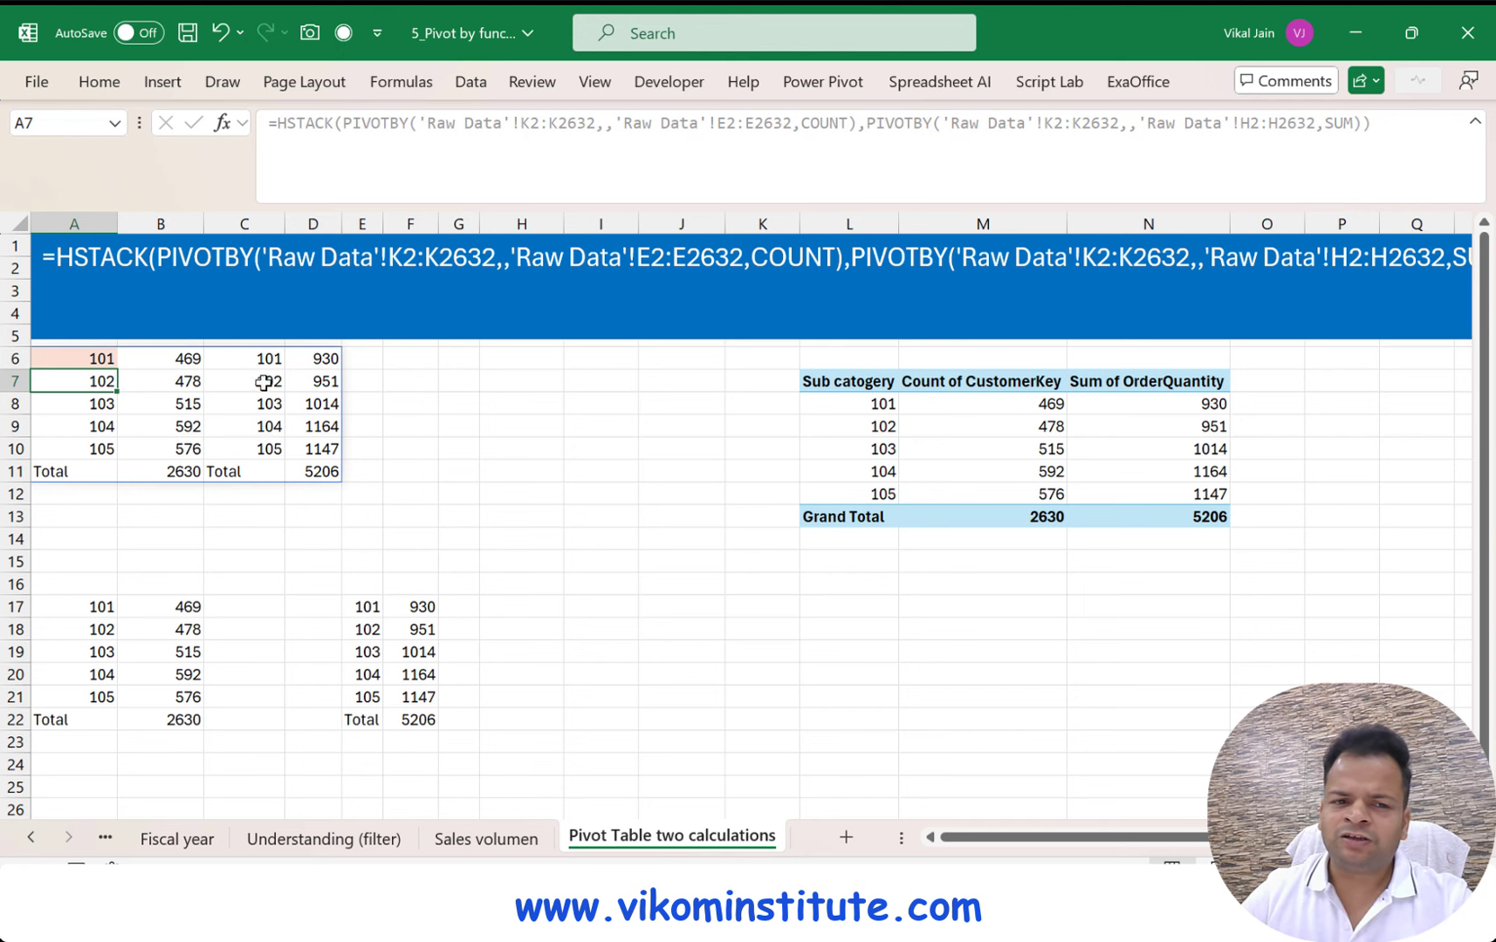
# Put a DROP function in front of the second PIVOTBY in the A6 formula to target the repeated subcategory column
pyautogui.moveTo(269, 357); pyautogui.dragTo(266, 446)
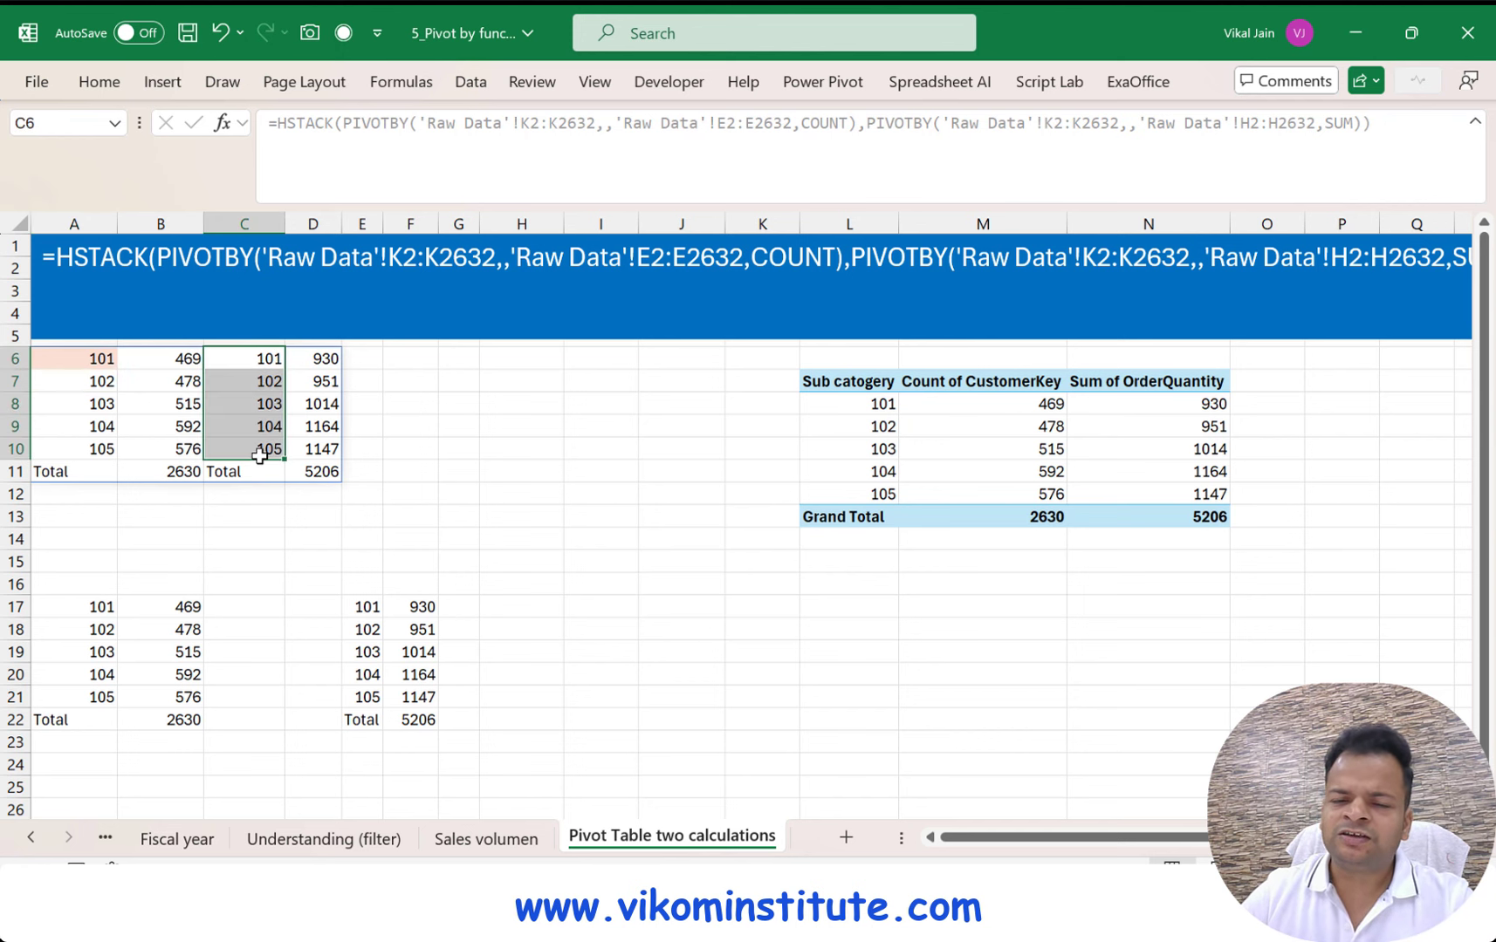
pyautogui.keyDown('ctrl'); pyautogui.click(81, 358); pyautogui.keyUp('ctrl')
pyautogui.doubleClick(82, 358)
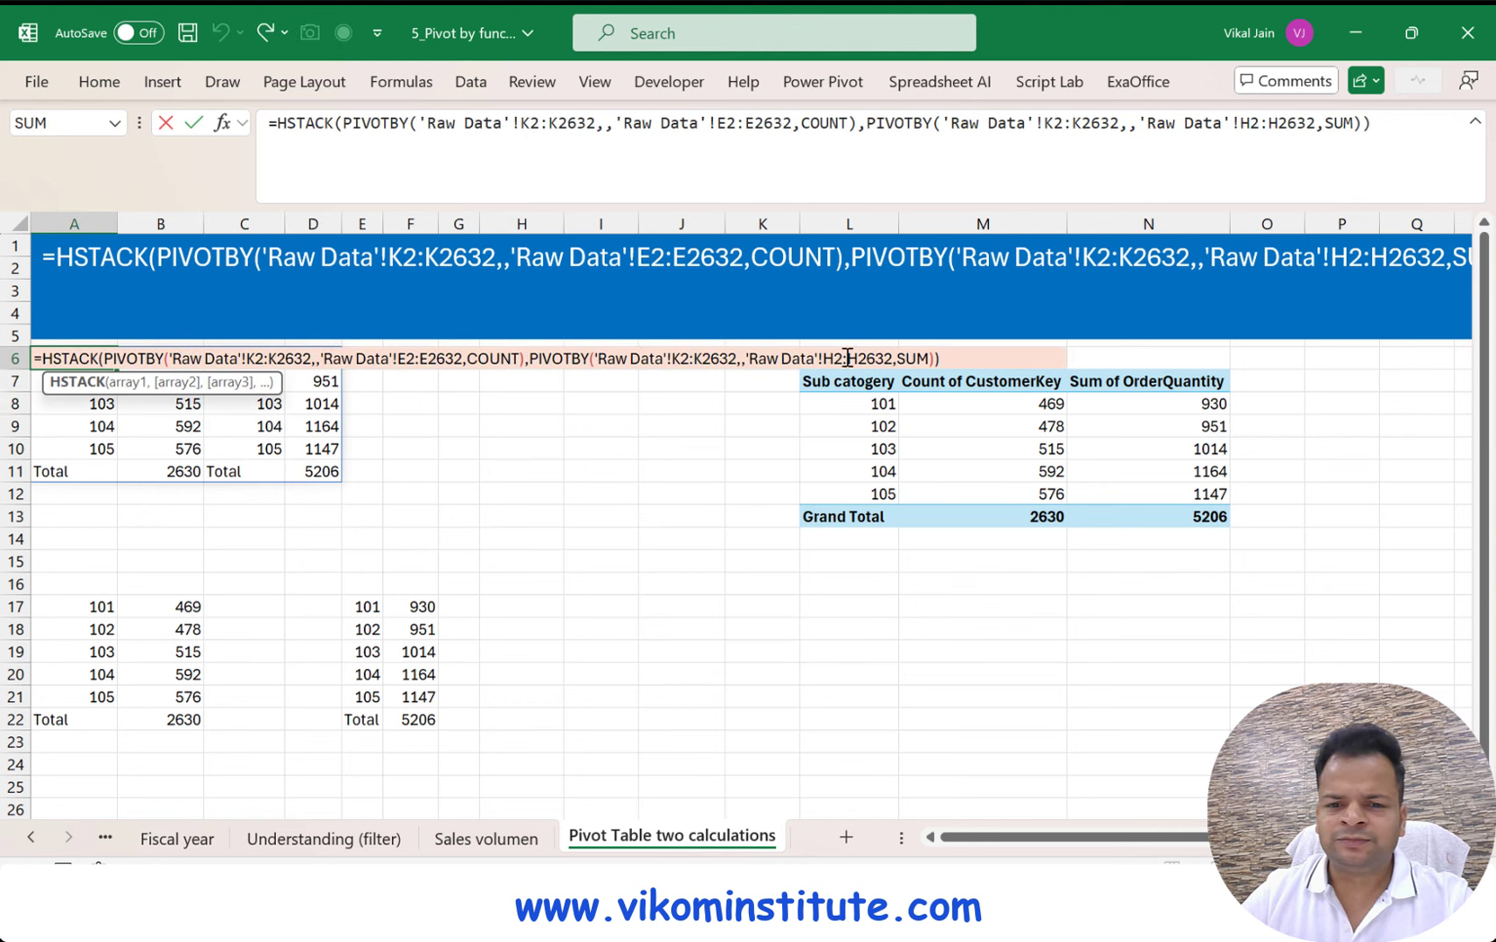
pyautogui.click(531, 358)
pyautogui.write('drop')
pyautogui.press('Tab')
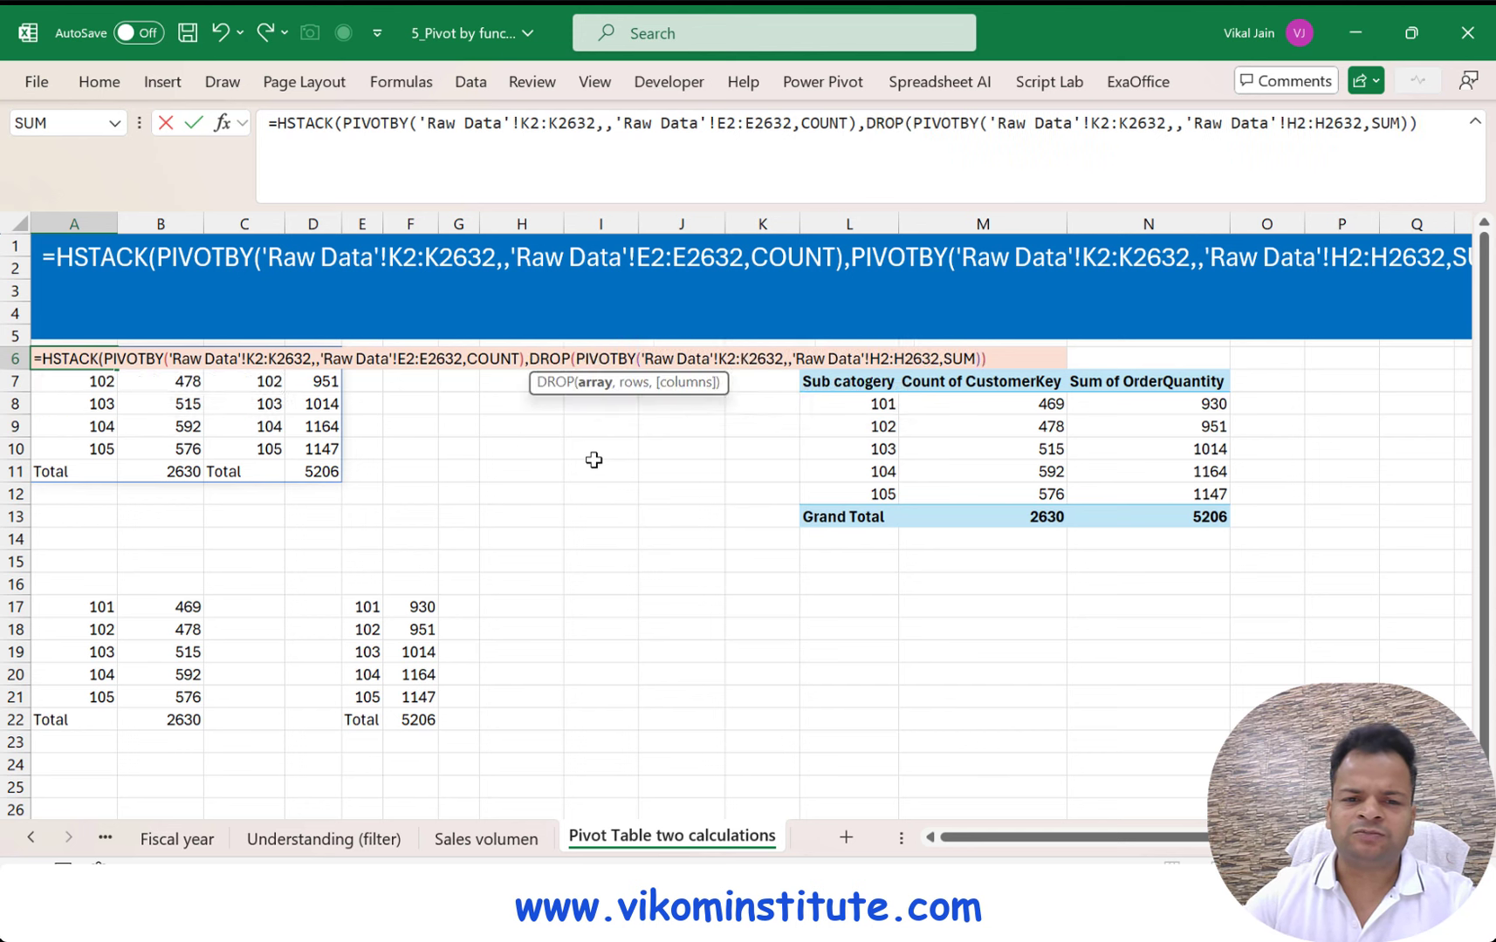
# Leave the DROP rows argument empty, set its columns argument to 1 and enter the formula, accepting the bracket correction
pyautogui.click(1007, 367)
pyautogui.press('BackSpace')
pyautogui.write(',')
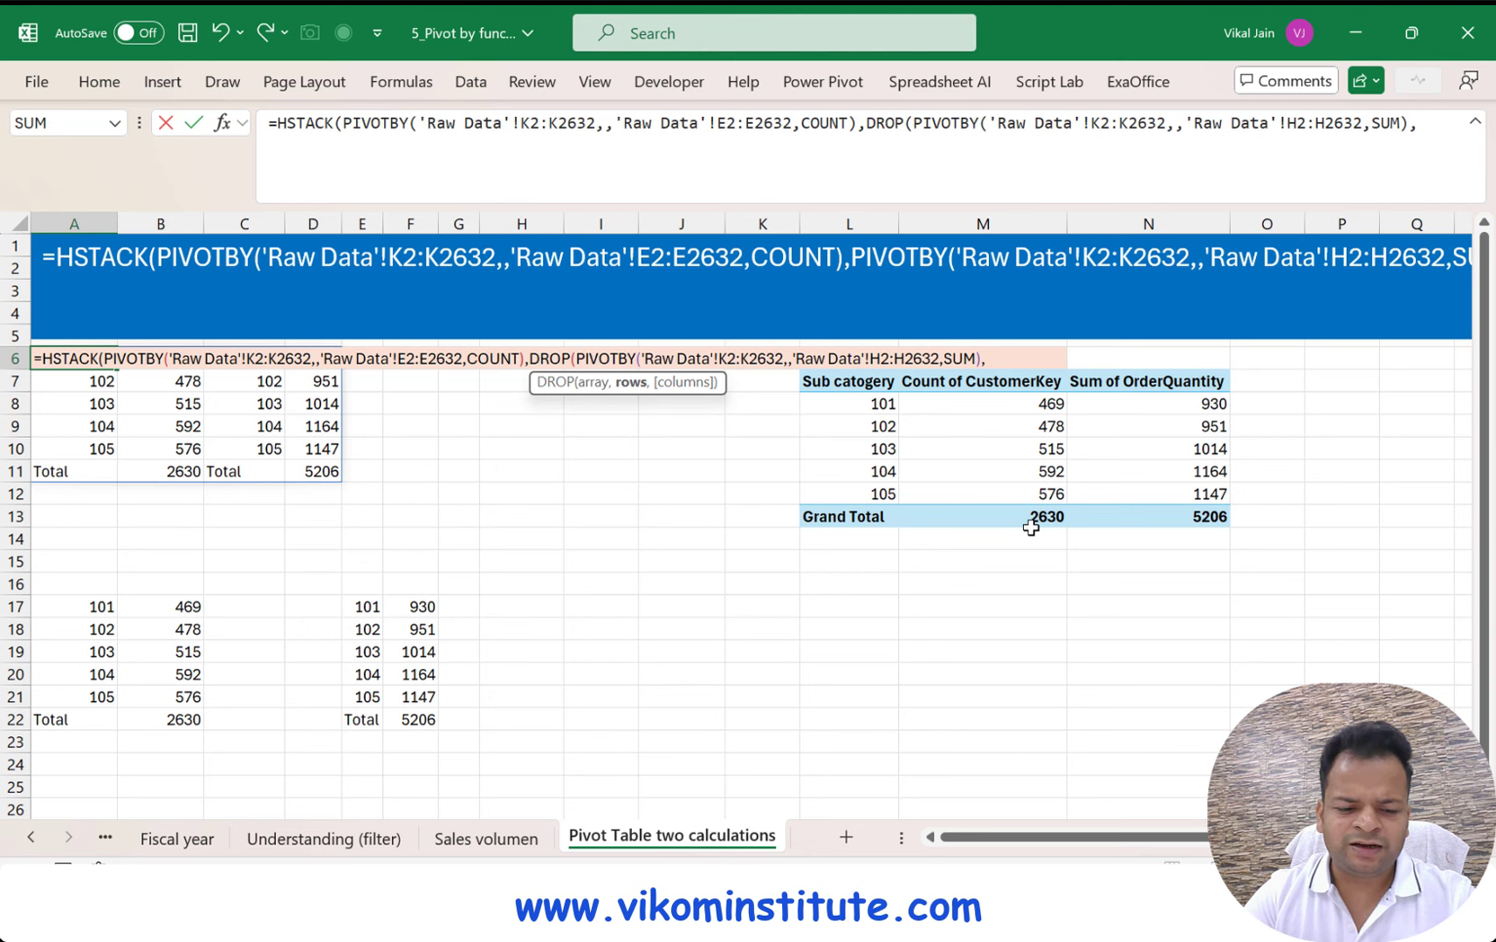
pyautogui.write(',1')
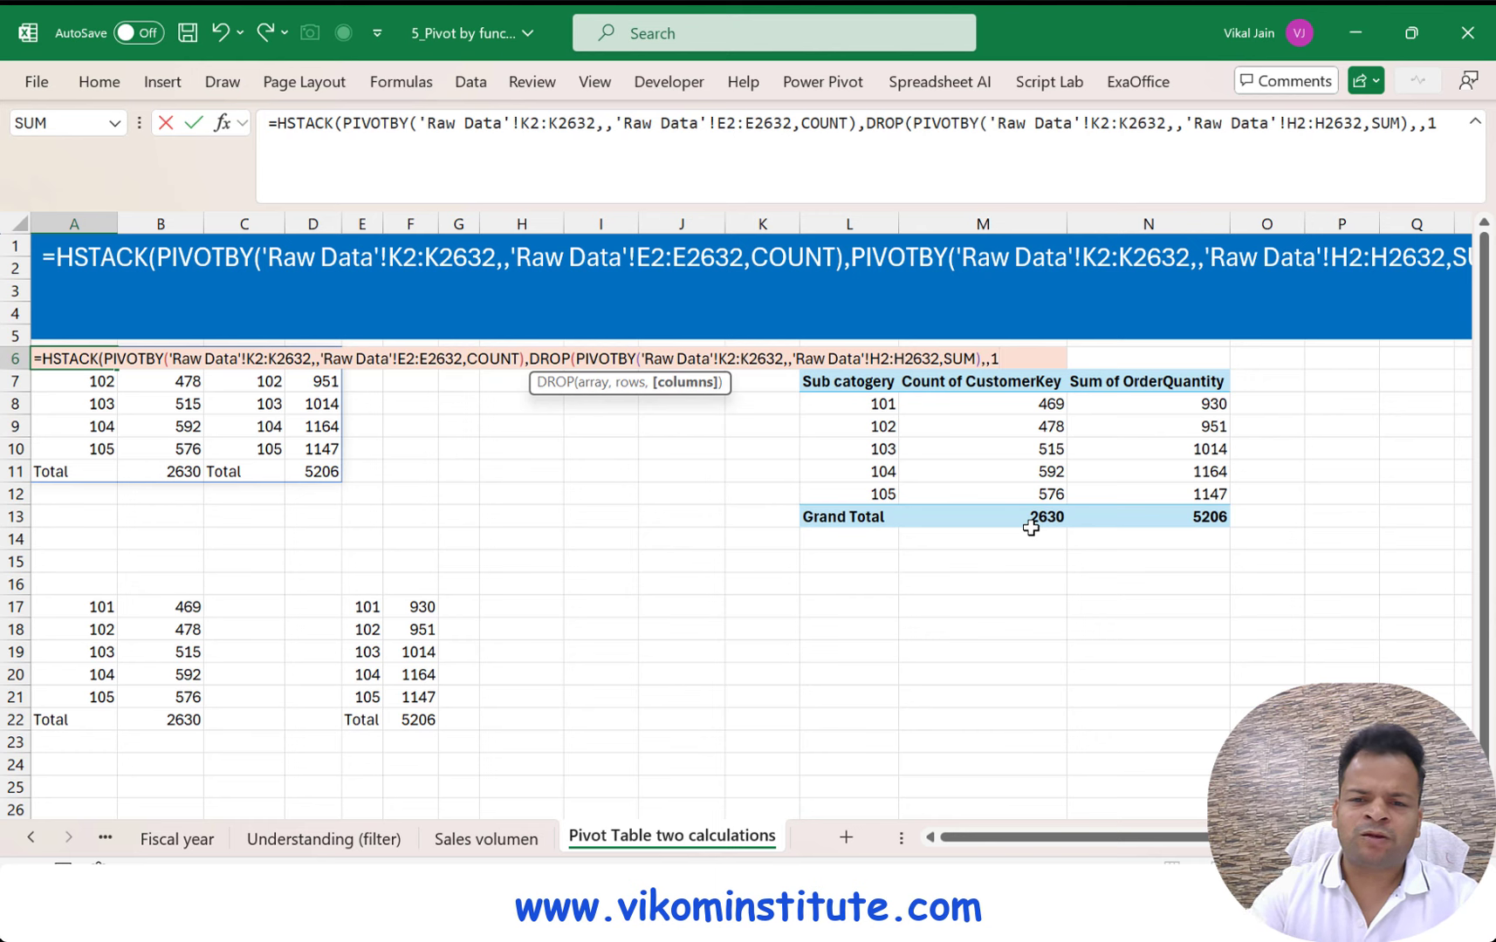
pyautogui.write(')')
pyautogui.press('Return')
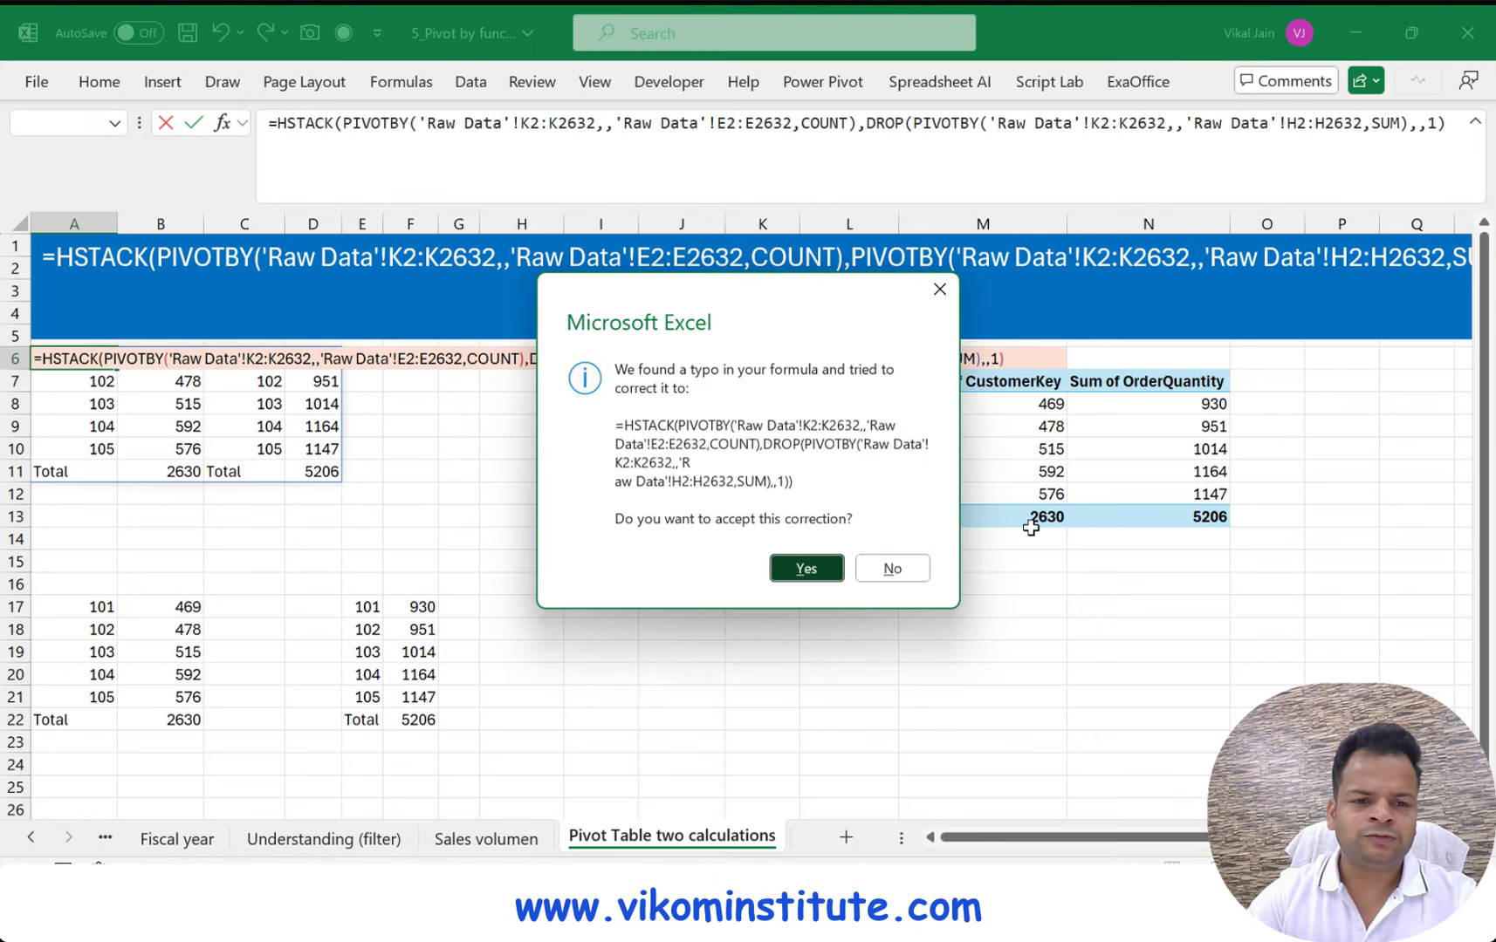
pyautogui.press('Return')
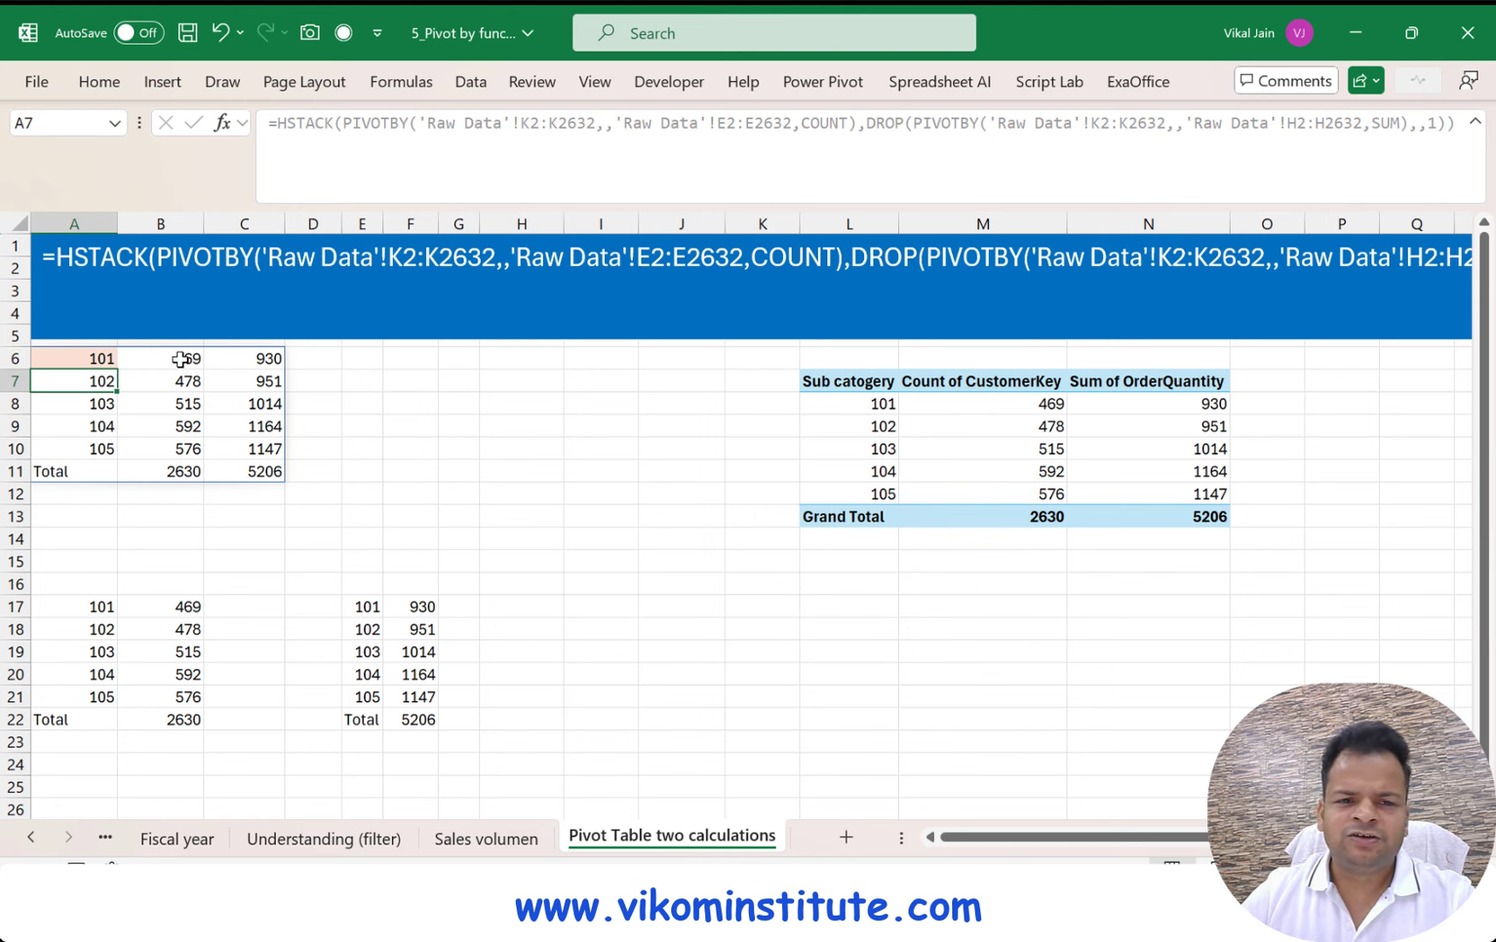
# Reopen the A6 formula for editing and put a VSTACK function in front of HSTACK
pyautogui.rightClick(89, 358)
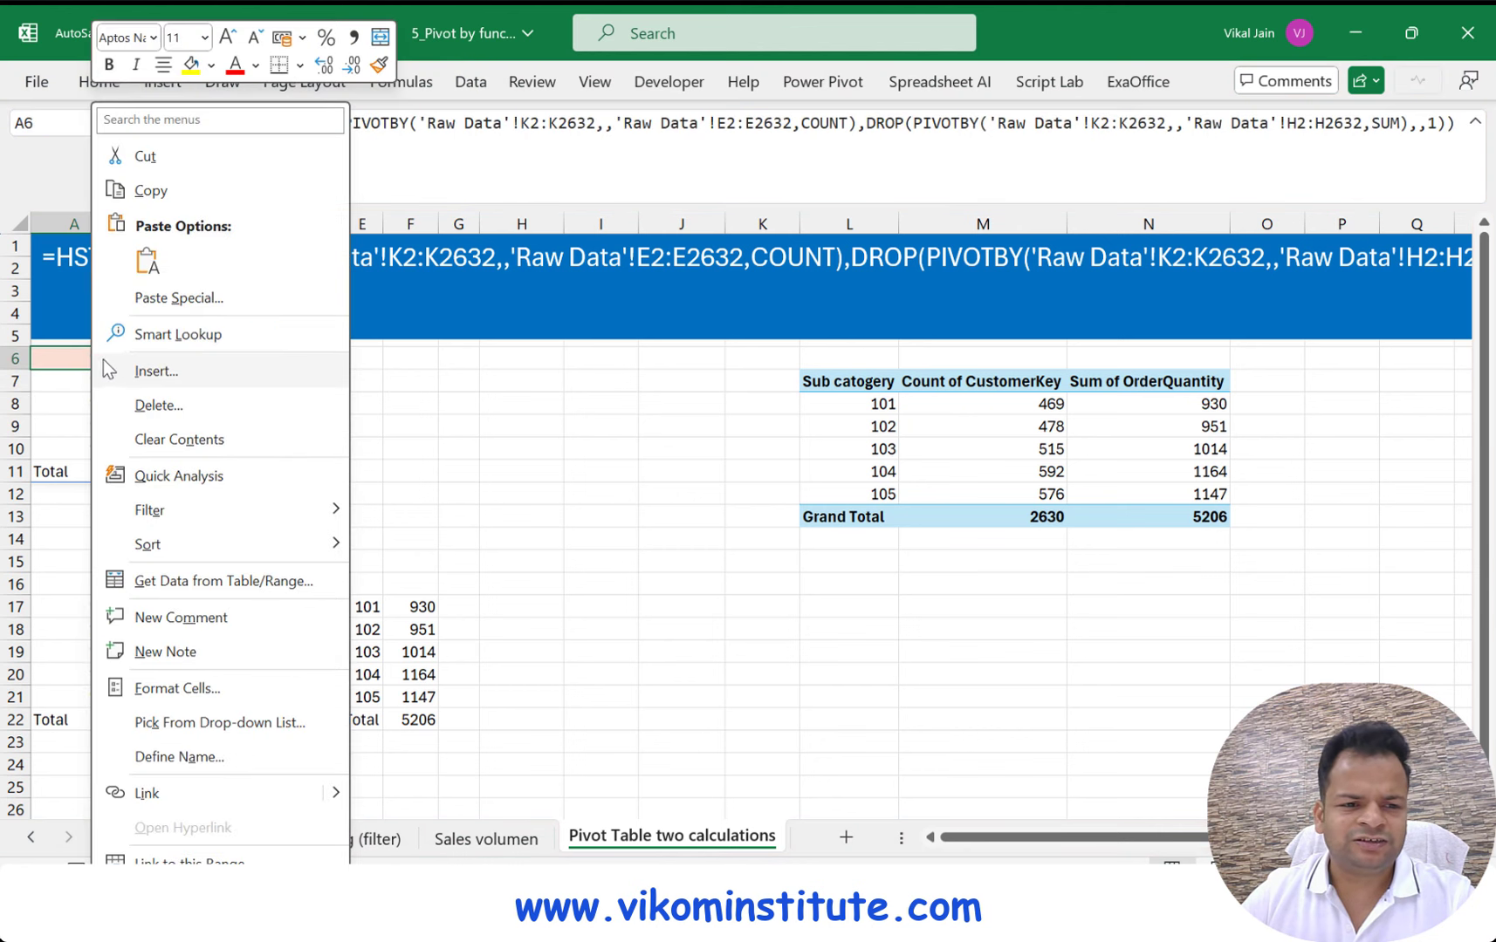
pyautogui.press('Escape')
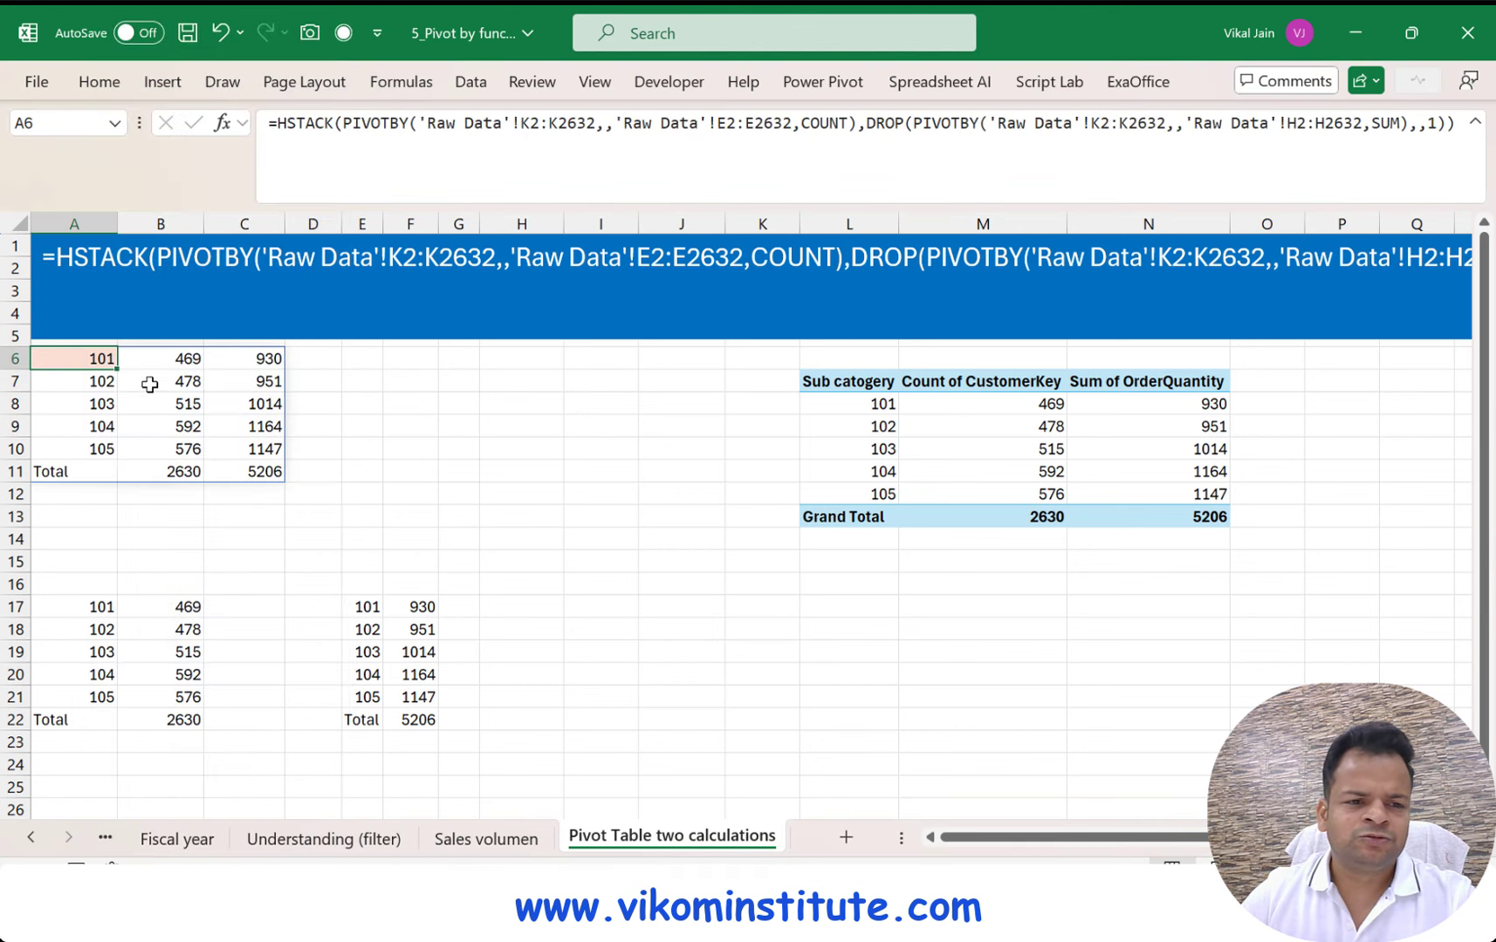
pyautogui.press('F2')
pyautogui.click(46, 358)
pyautogui.write('vst')
pyautogui.press('Tab')
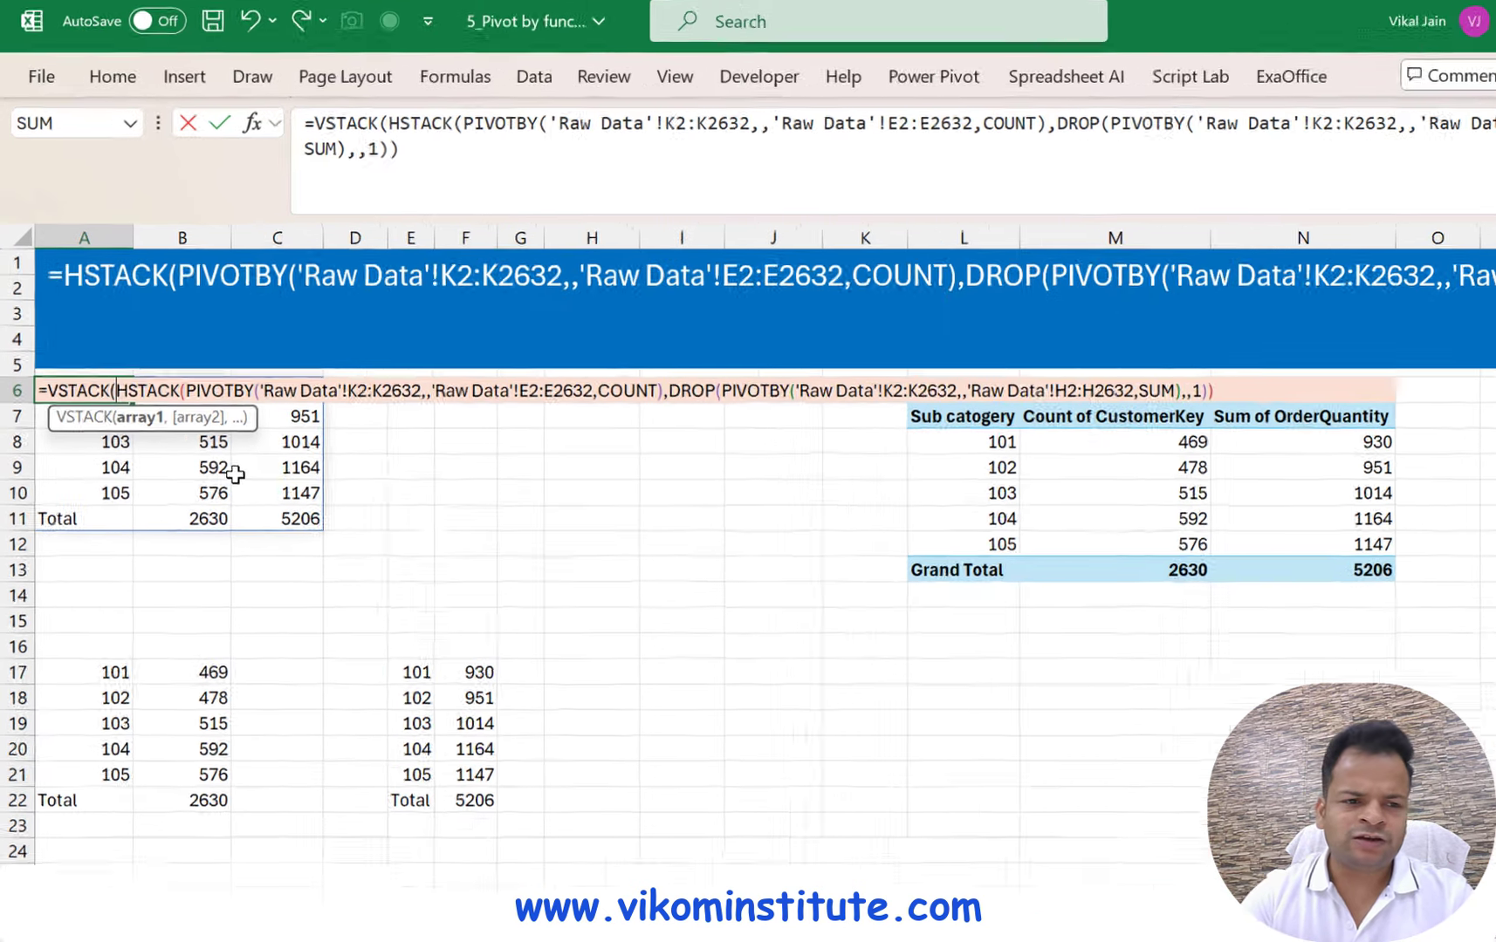
# Begin a curly-brace header array as the first VSTACK argument, with "Customer ID" in quotation marks as its first item
pyautogui.write('{')
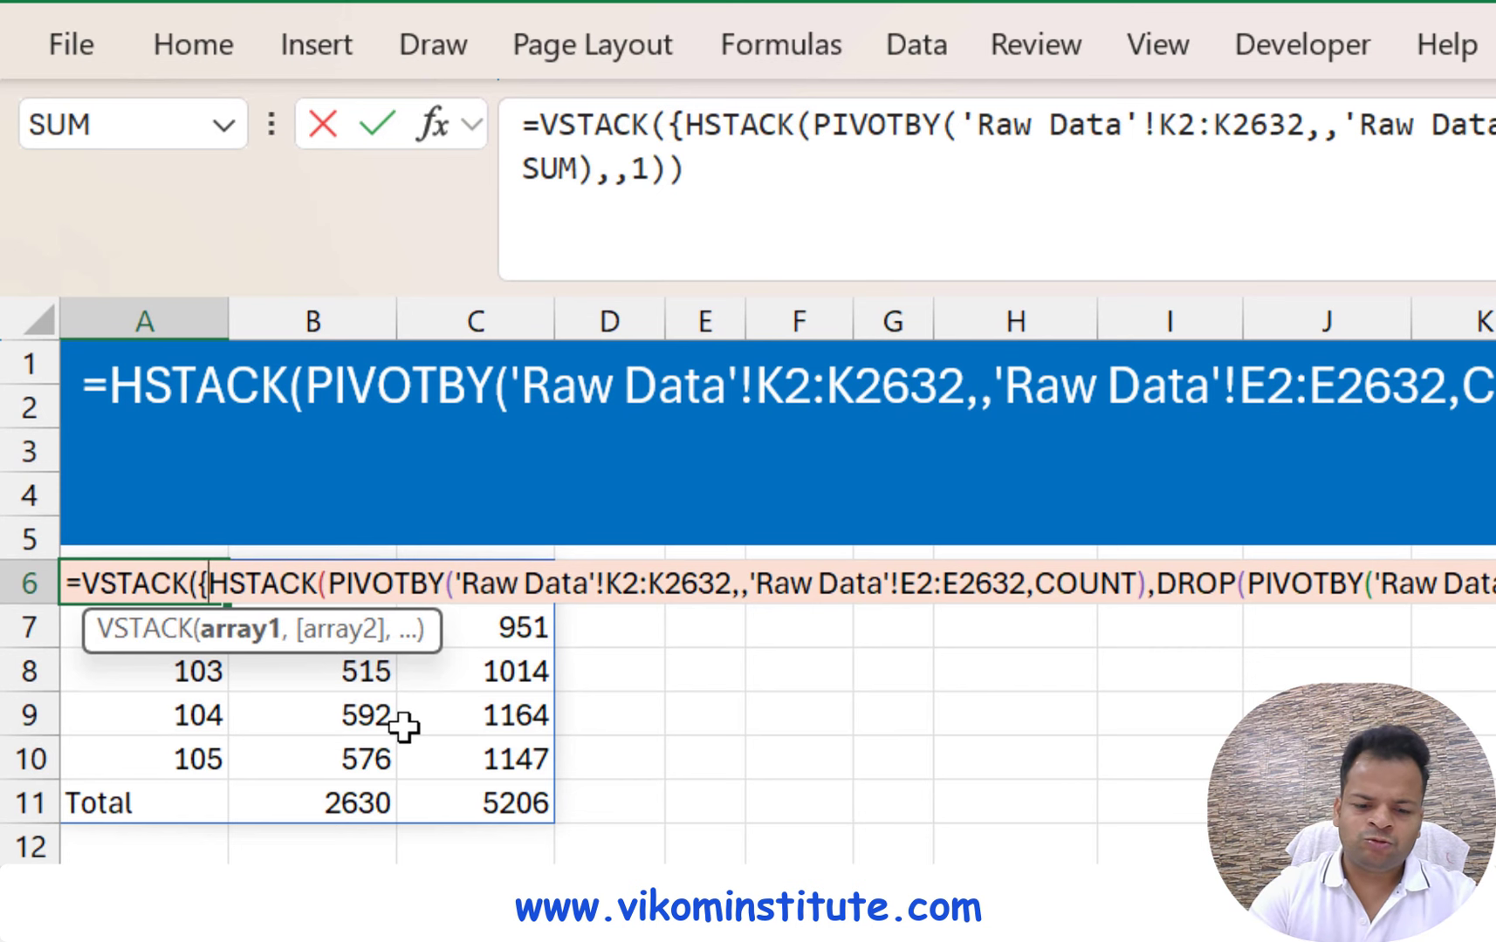
pyautogui.write('CUstom')
pyautogui.press('BackSpace')
pyautogui.press('BackSpace')
pyautogui.press('BackSpace')
pyautogui.press('BackSpace')
pyautogui.press('BackSpace')
pyautogui.write('ust')
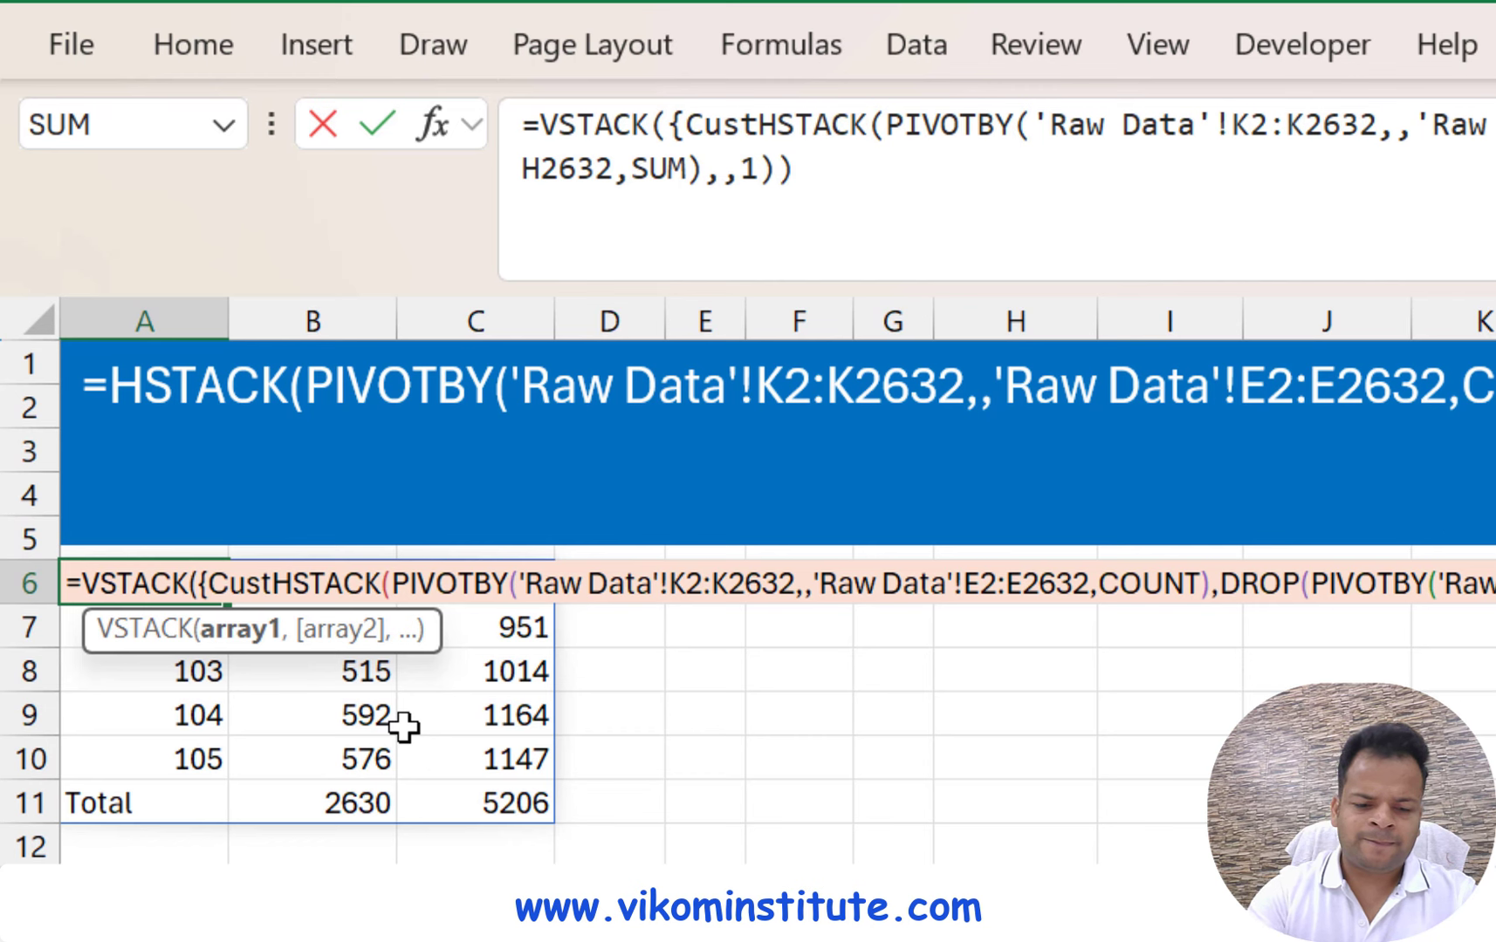
pyautogui.write('omer ID')
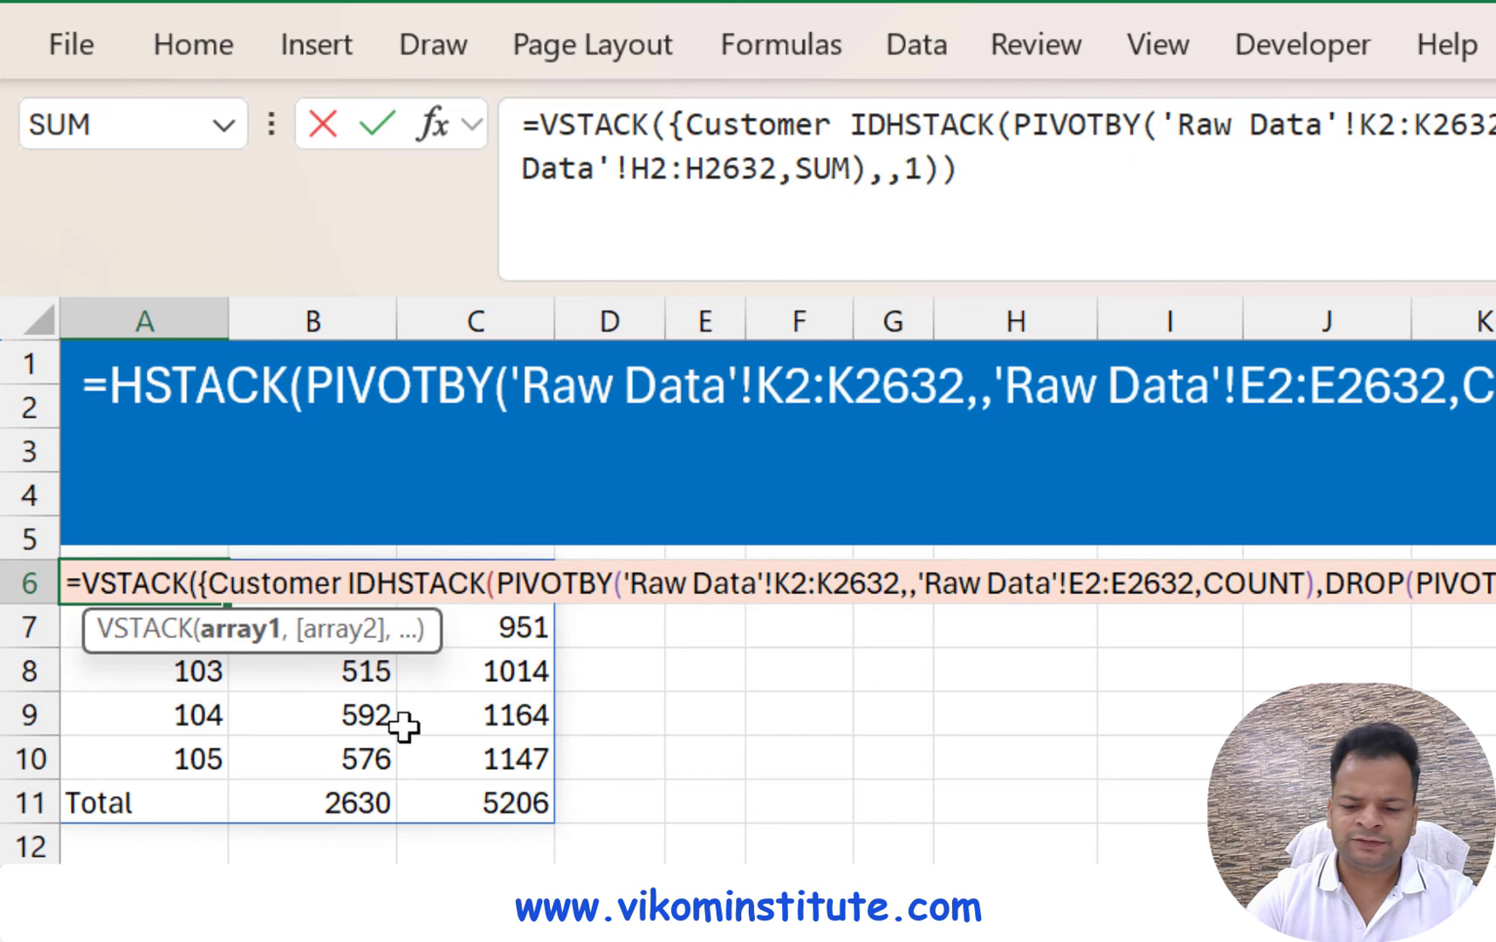
pyautogui.hotkey('ctrl', 'Left')
pyautogui.hotkey('ctrl', 'Left')
pyautogui.write('"')
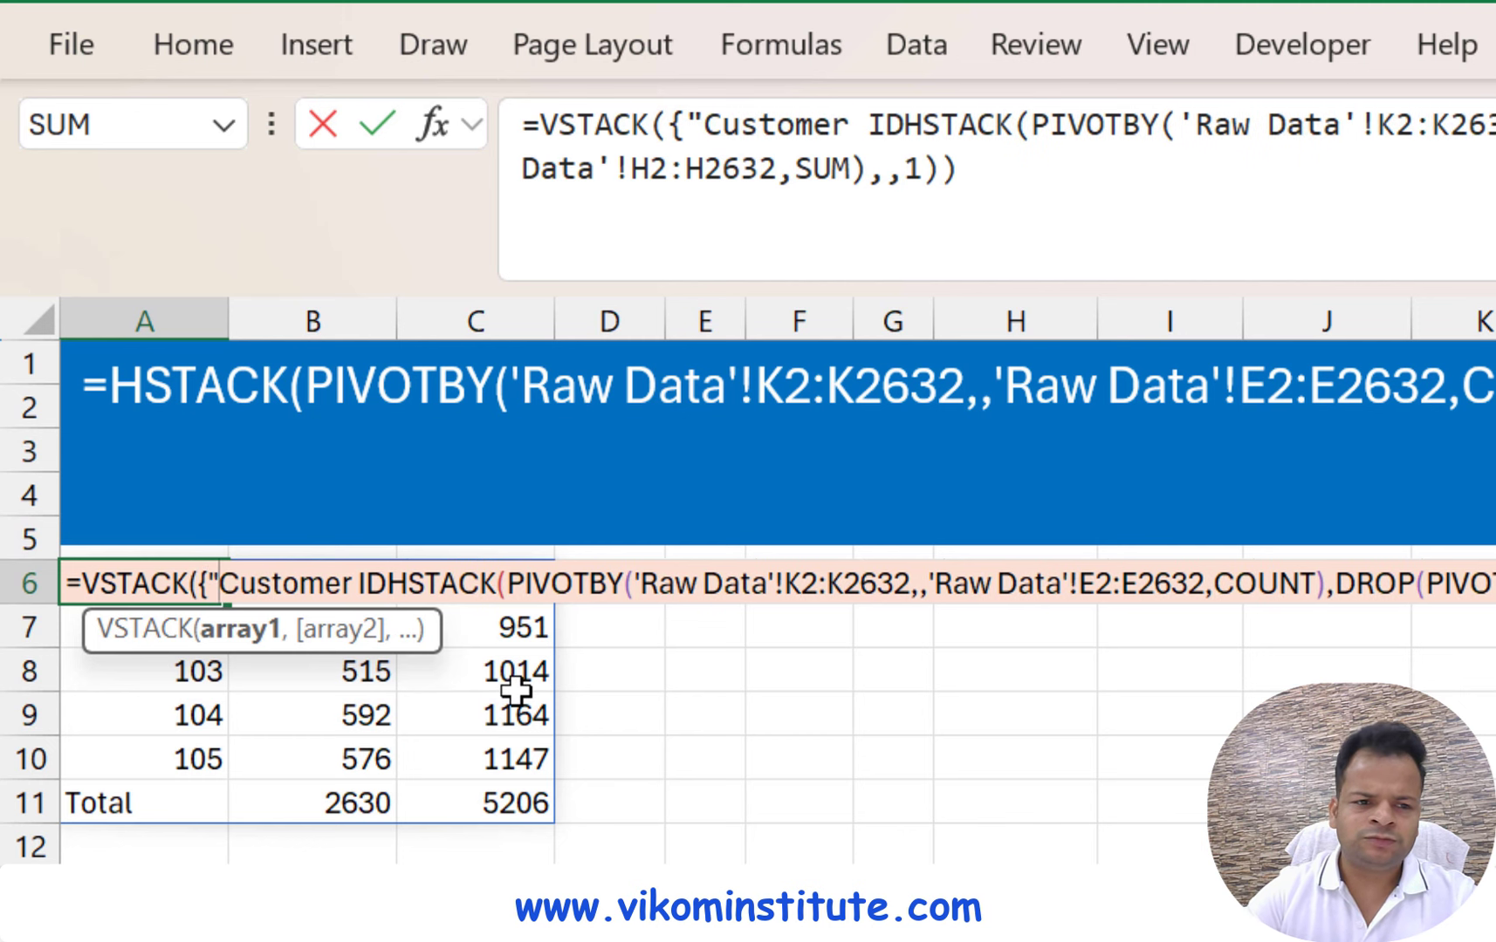
pyautogui.press('Right')
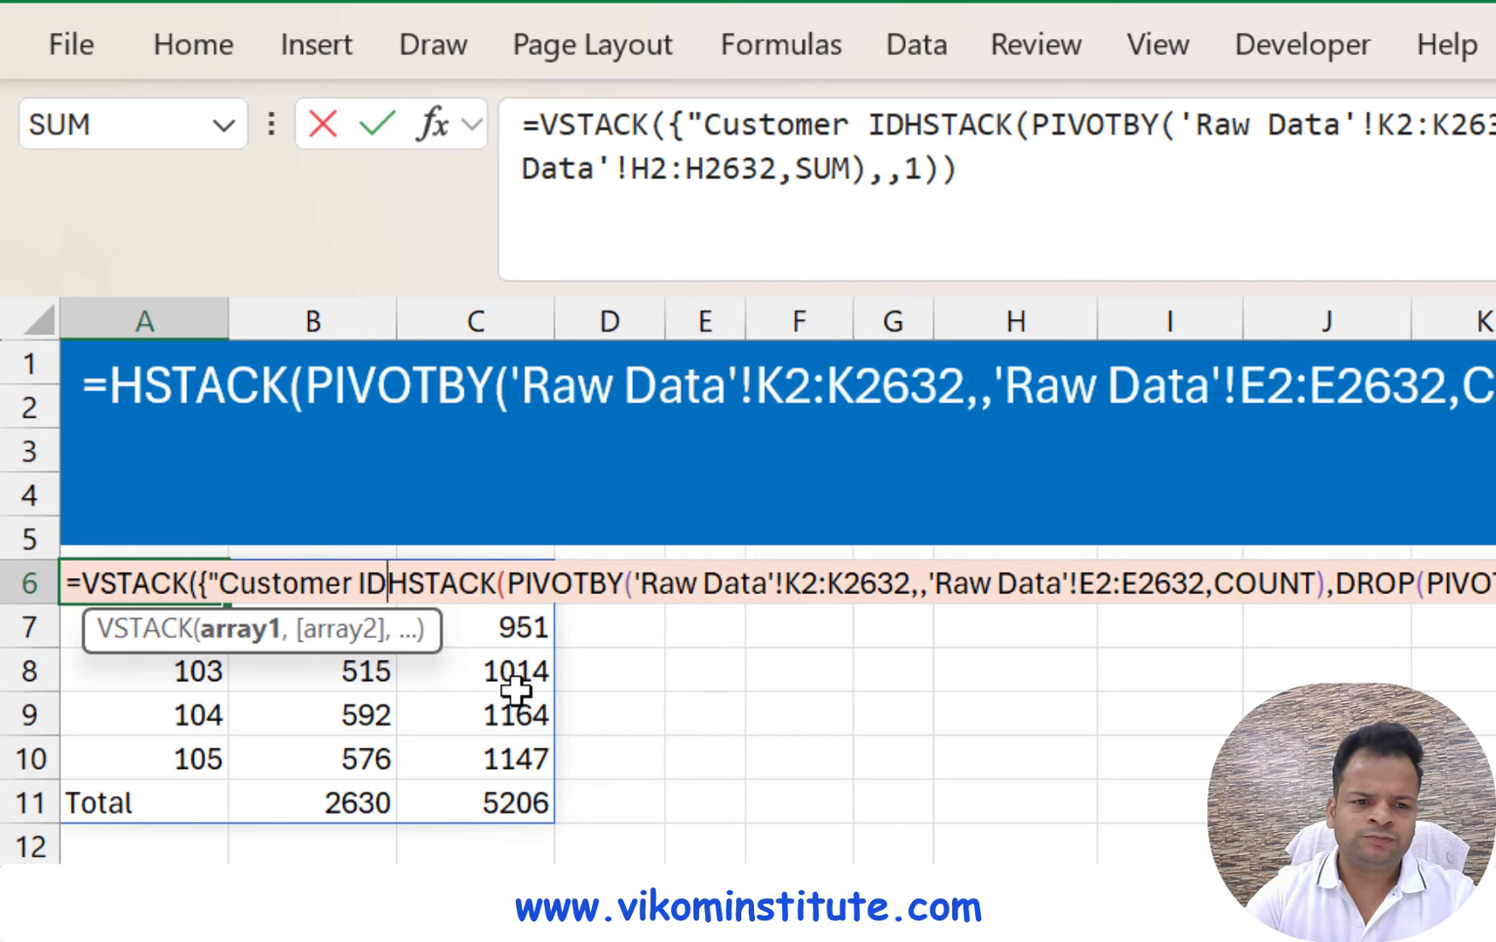
pyautogui.write('"')
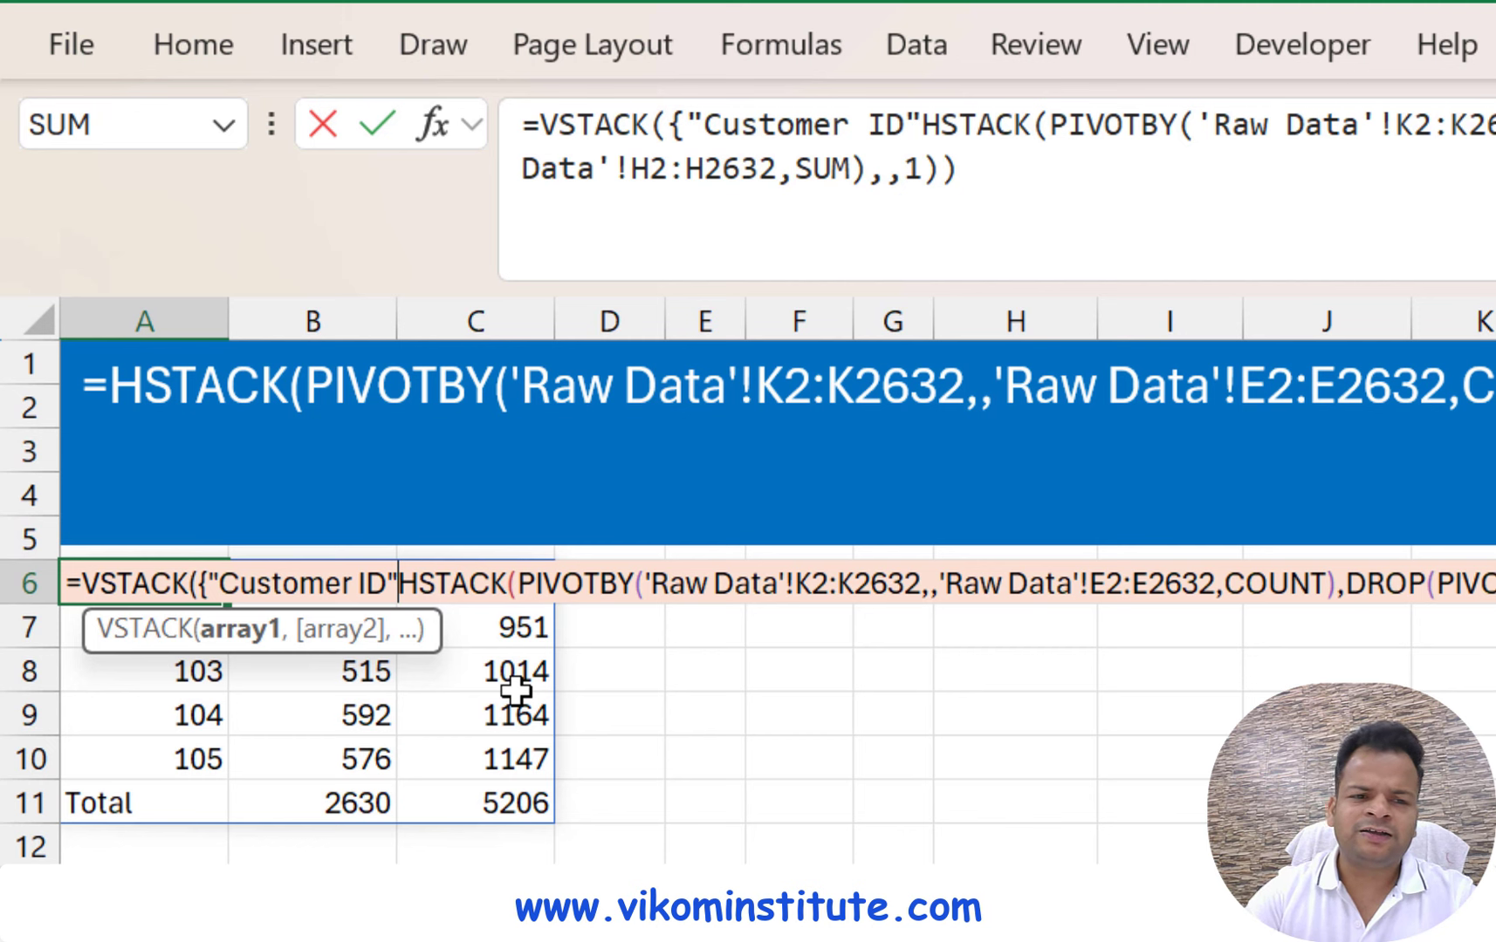
# Add "Count" as the second item of the header array, with a semicolon before and after it
pyautogui.write(';')
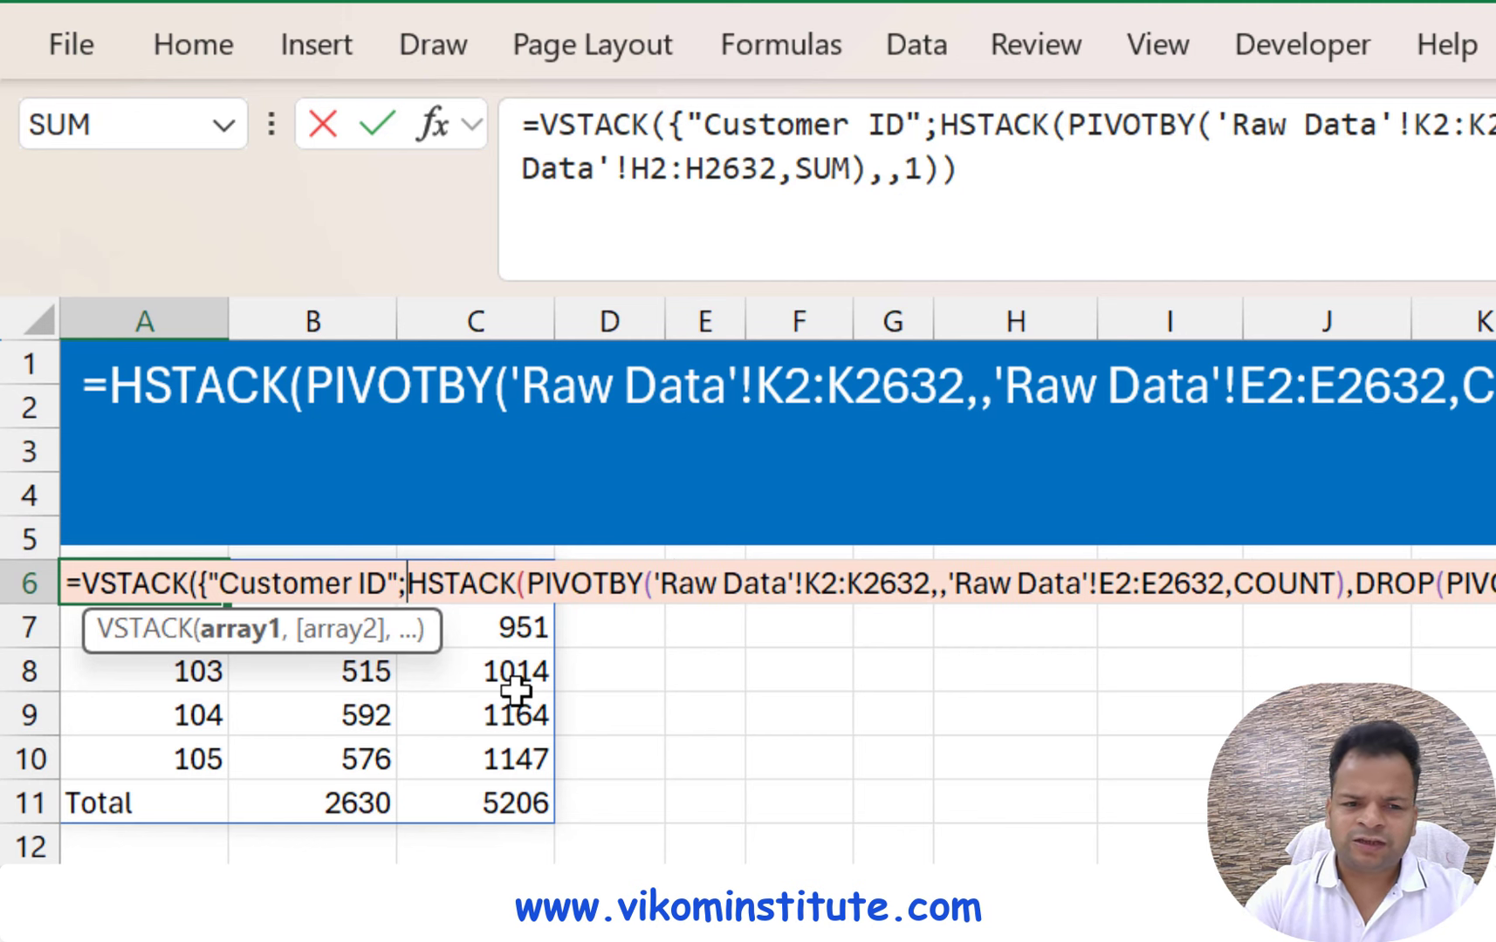
pyautogui.write('"')
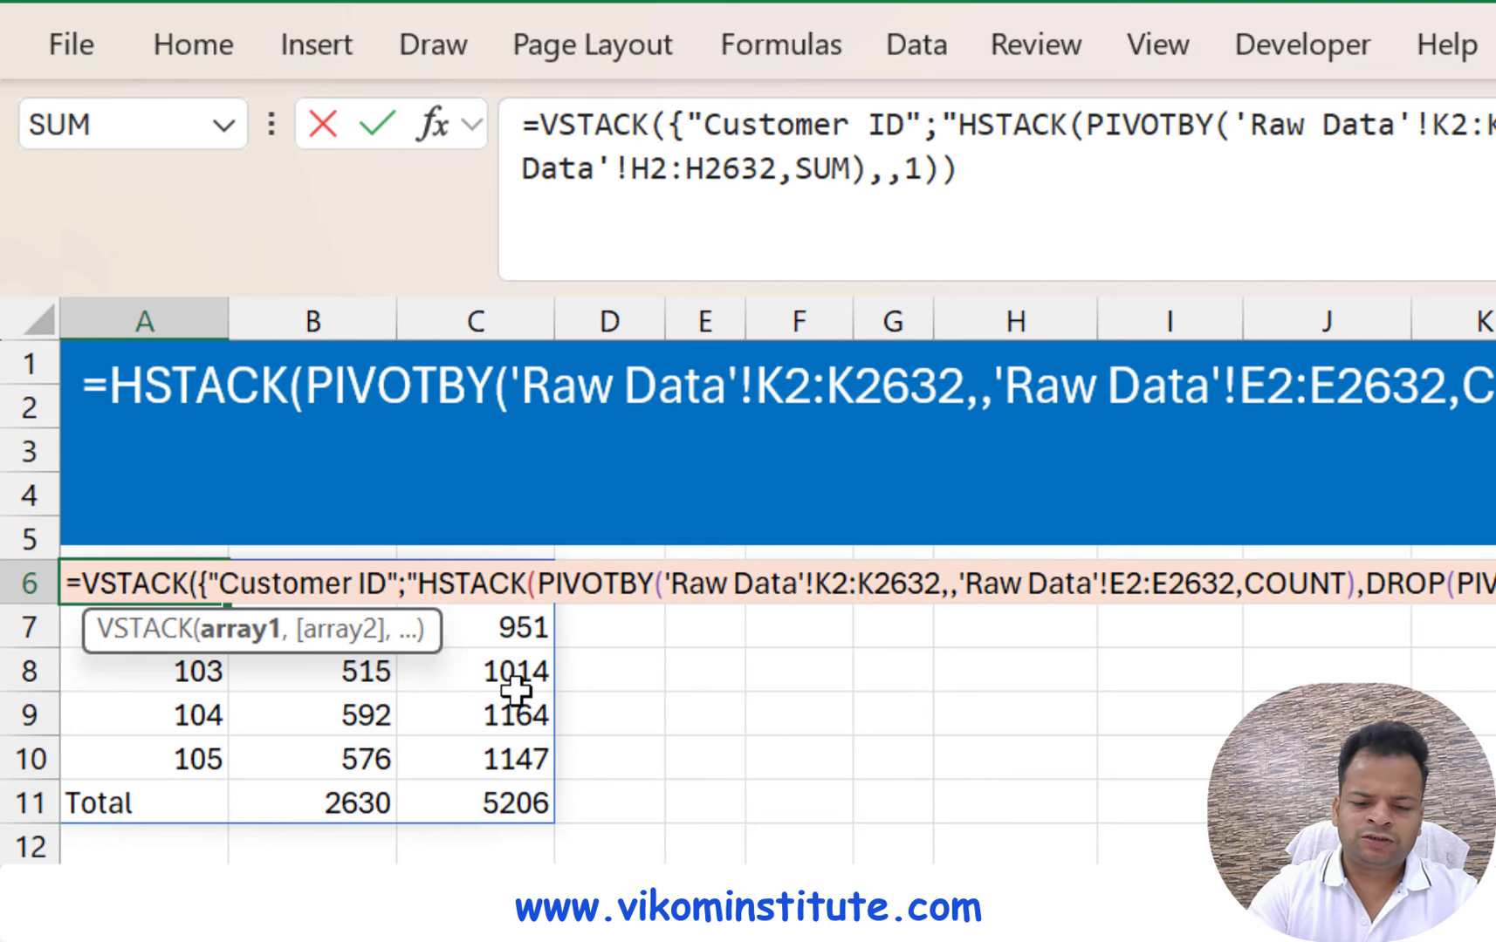
pyautogui.write('Cu')
pyautogui.press('BackSpace')
pyautogui.press('BackSpace')
pyautogui.write('C')
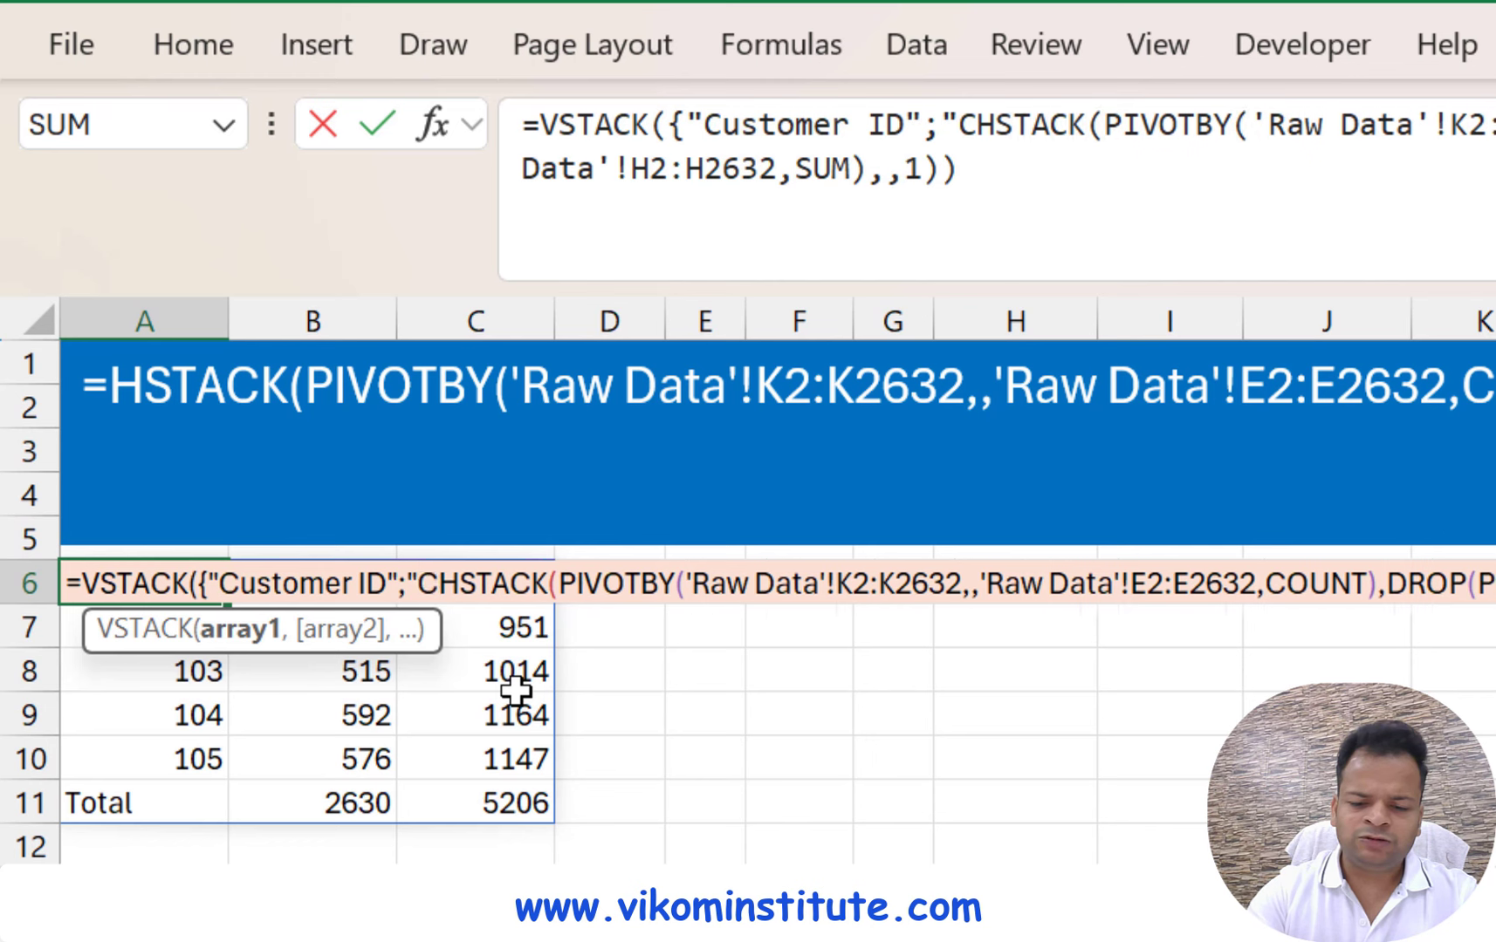
pyautogui.write('ount')
pyautogui.write('";')
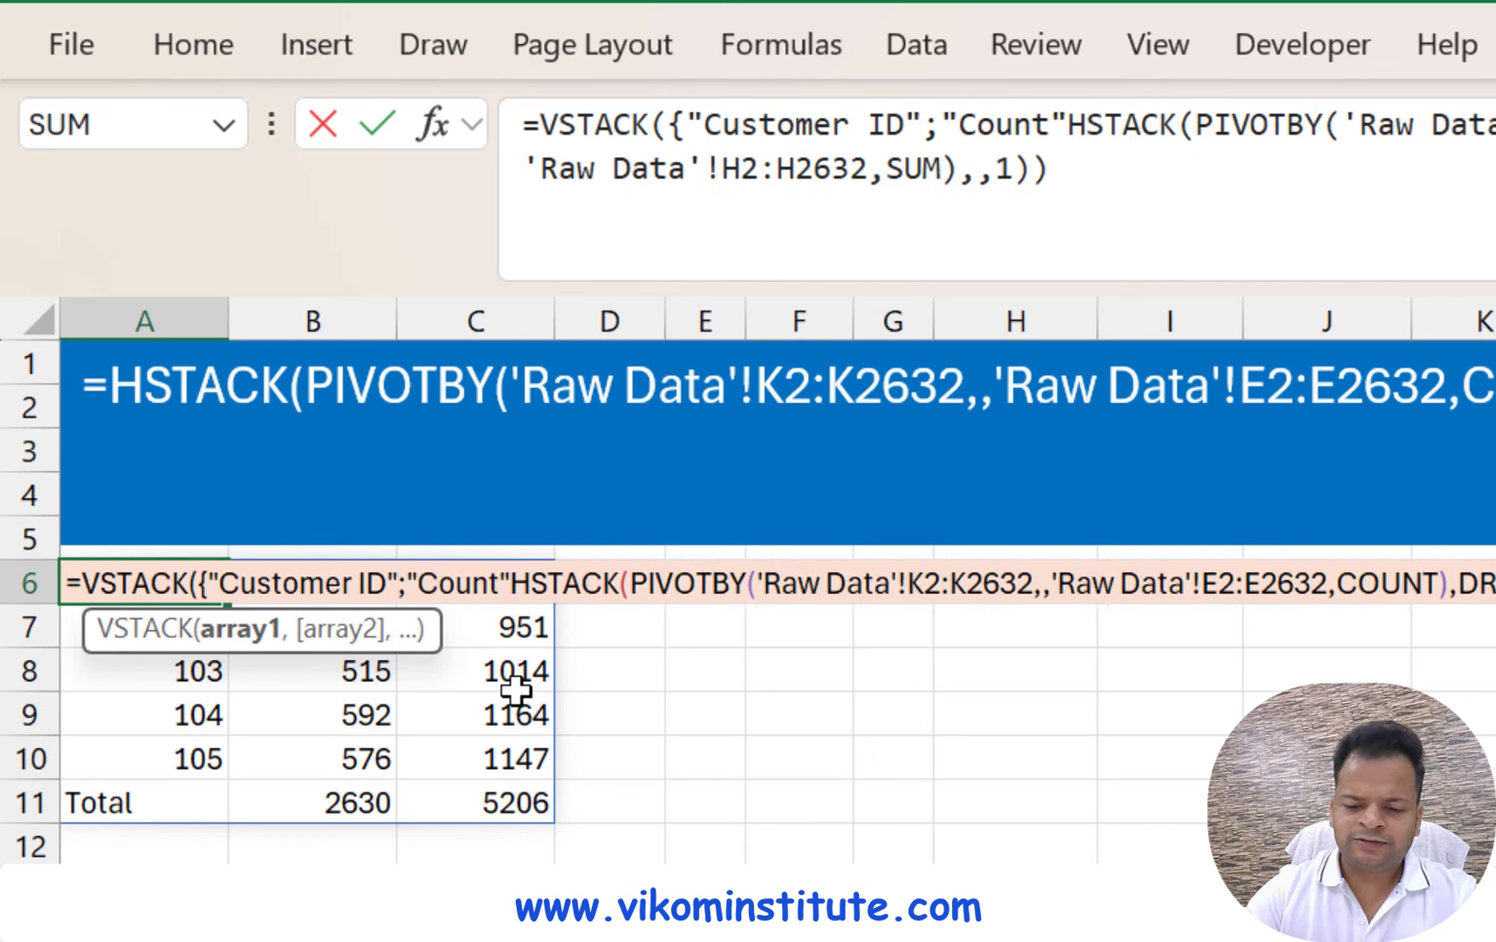
pyautogui.write('Sum')
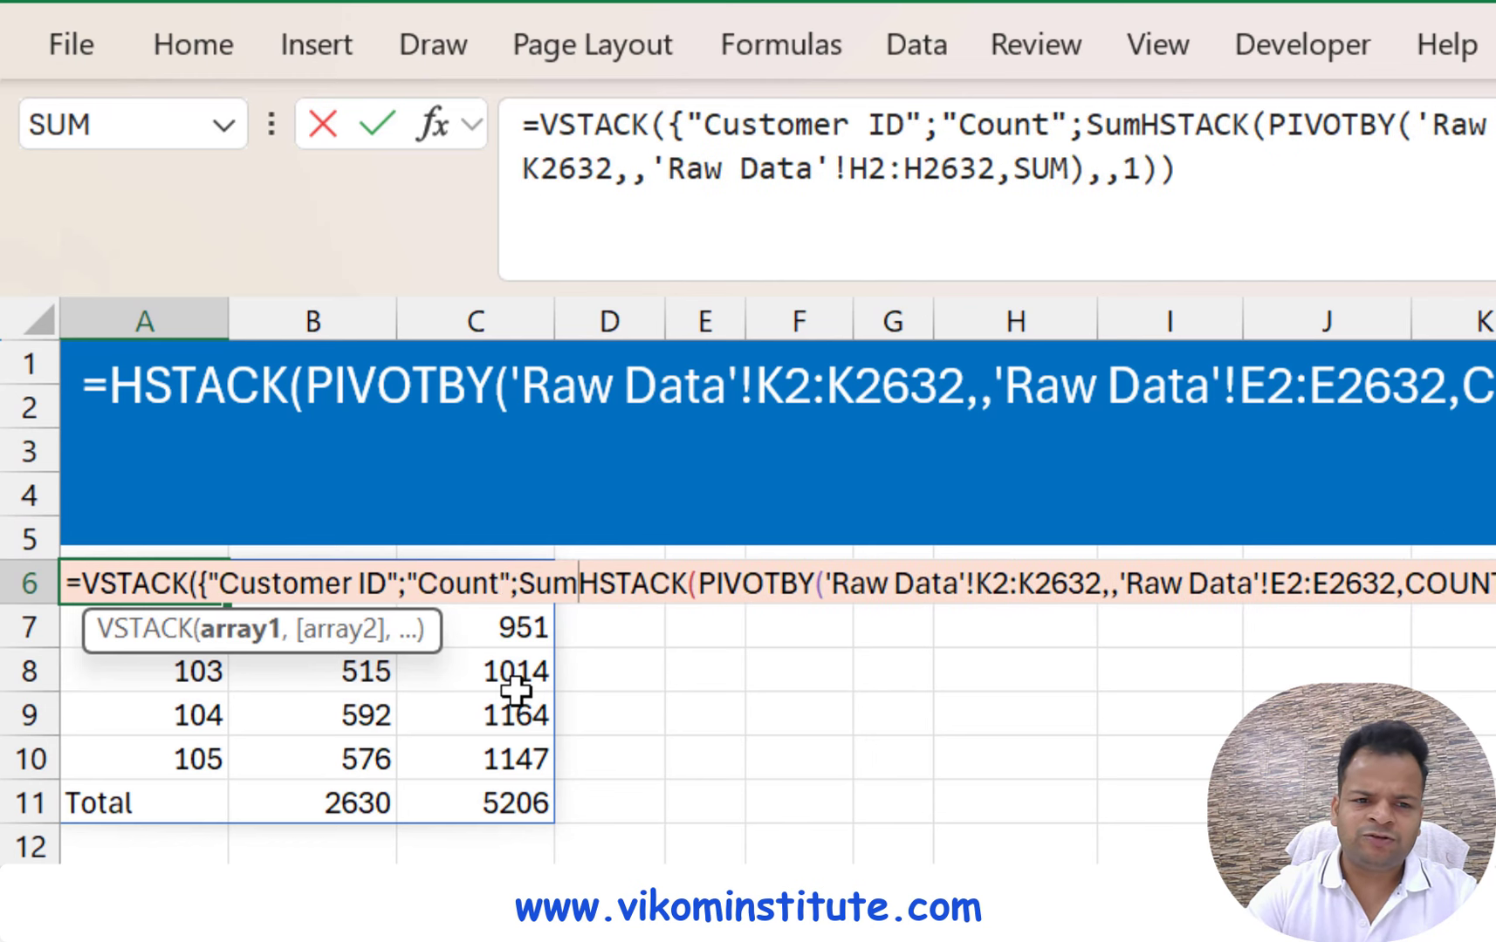
pyautogui.press('BackSpace')
pyautogui.press('BackSpace')
pyautogui.press('BackSpace')
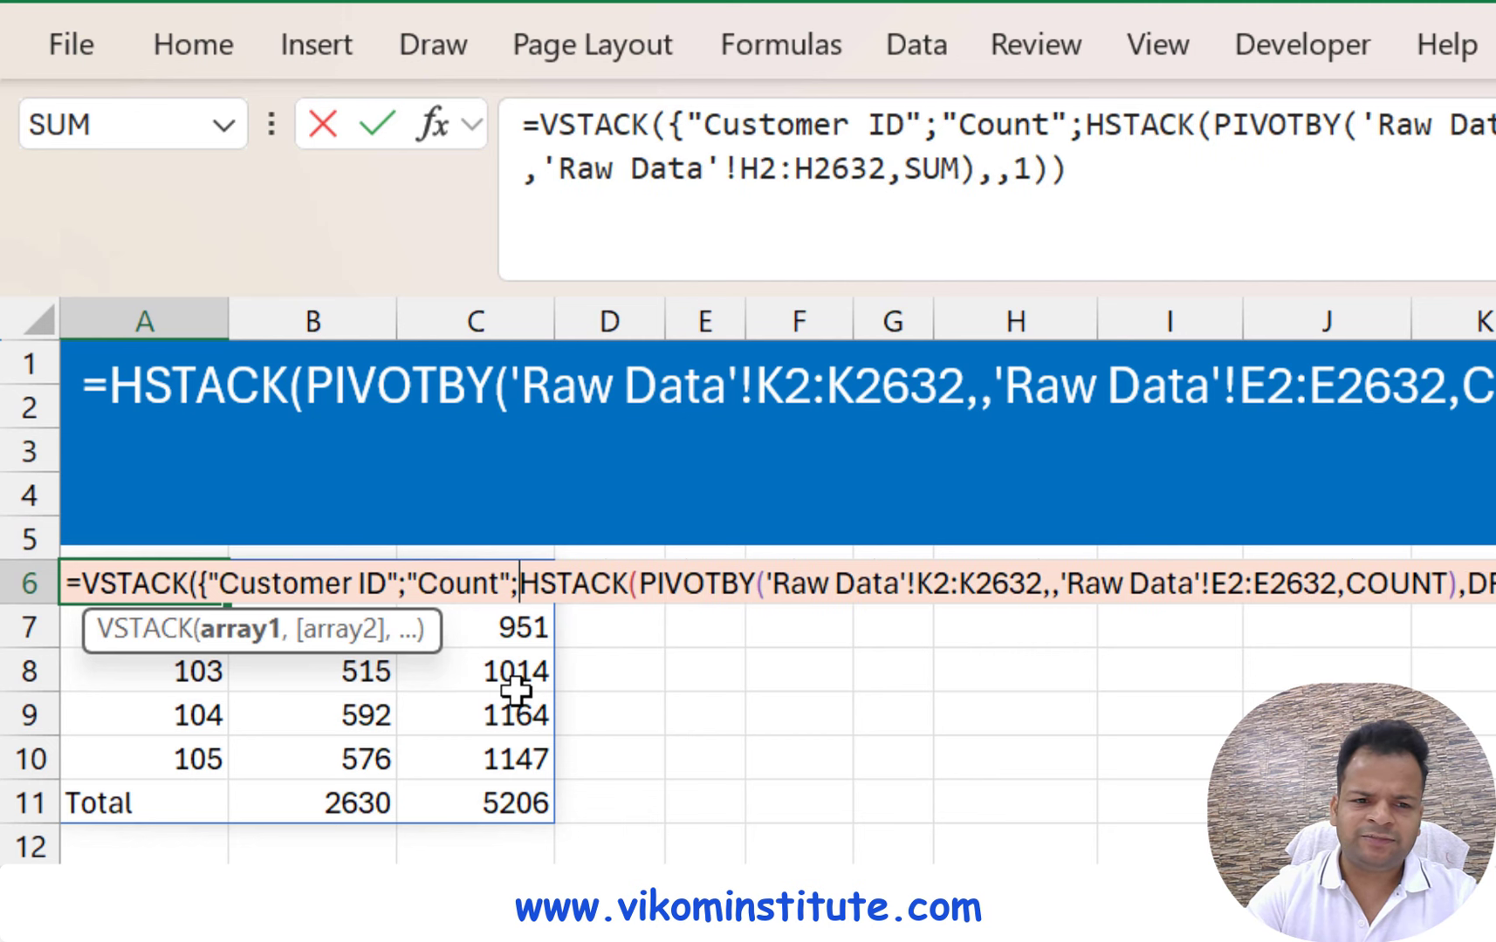
# Add "Sum" as the last item of the header array, close the array and the VSTACK function, and enter the formula
pyautogui.write('"Sum"')
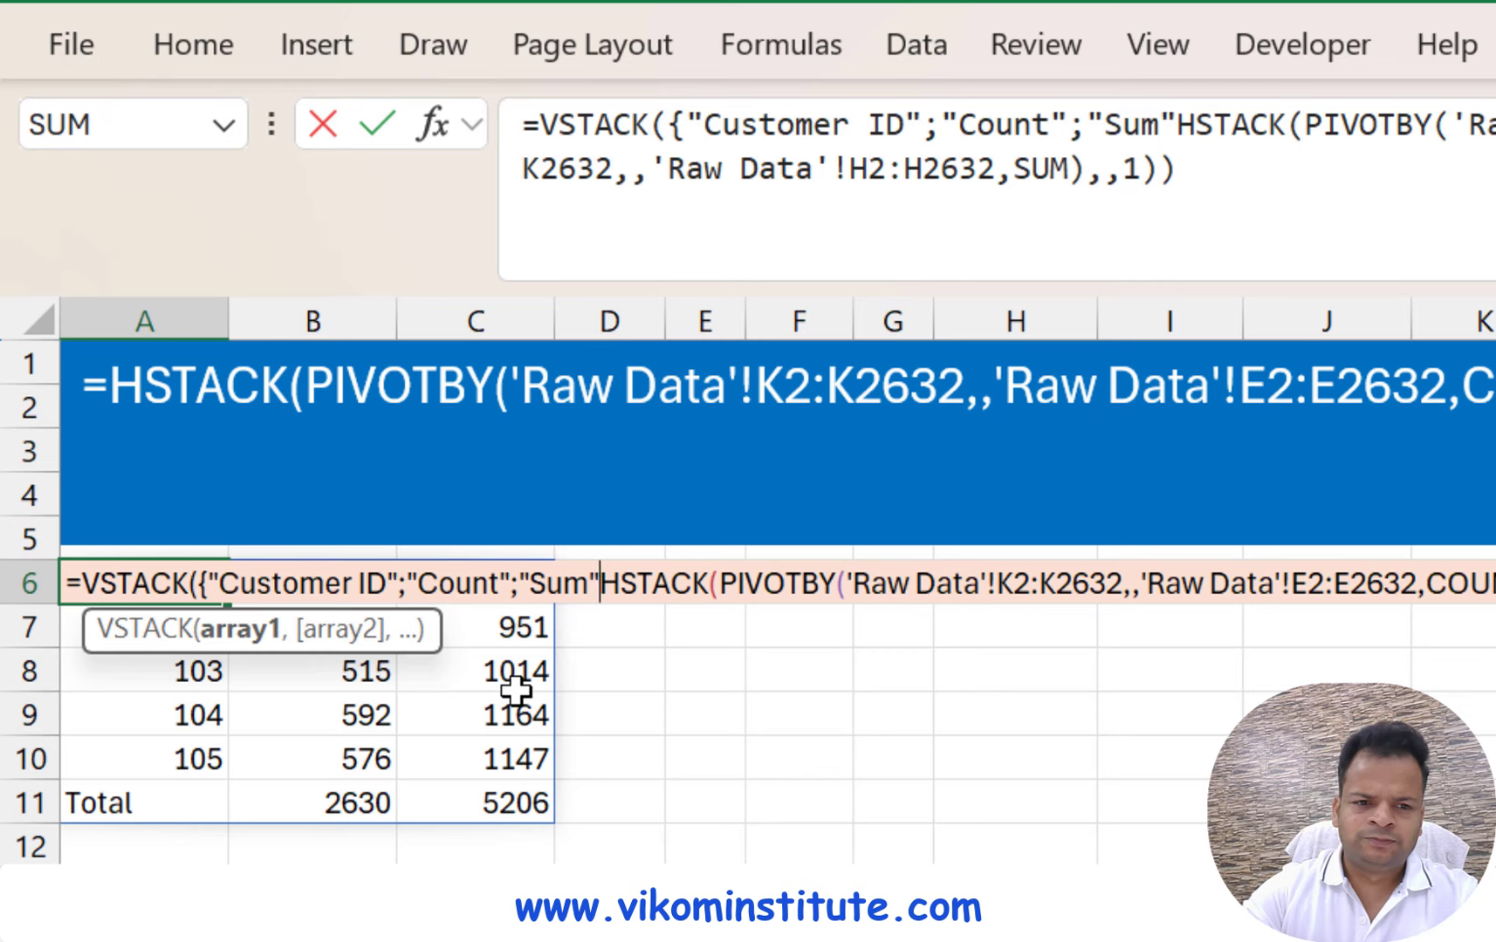
pyautogui.write('},')
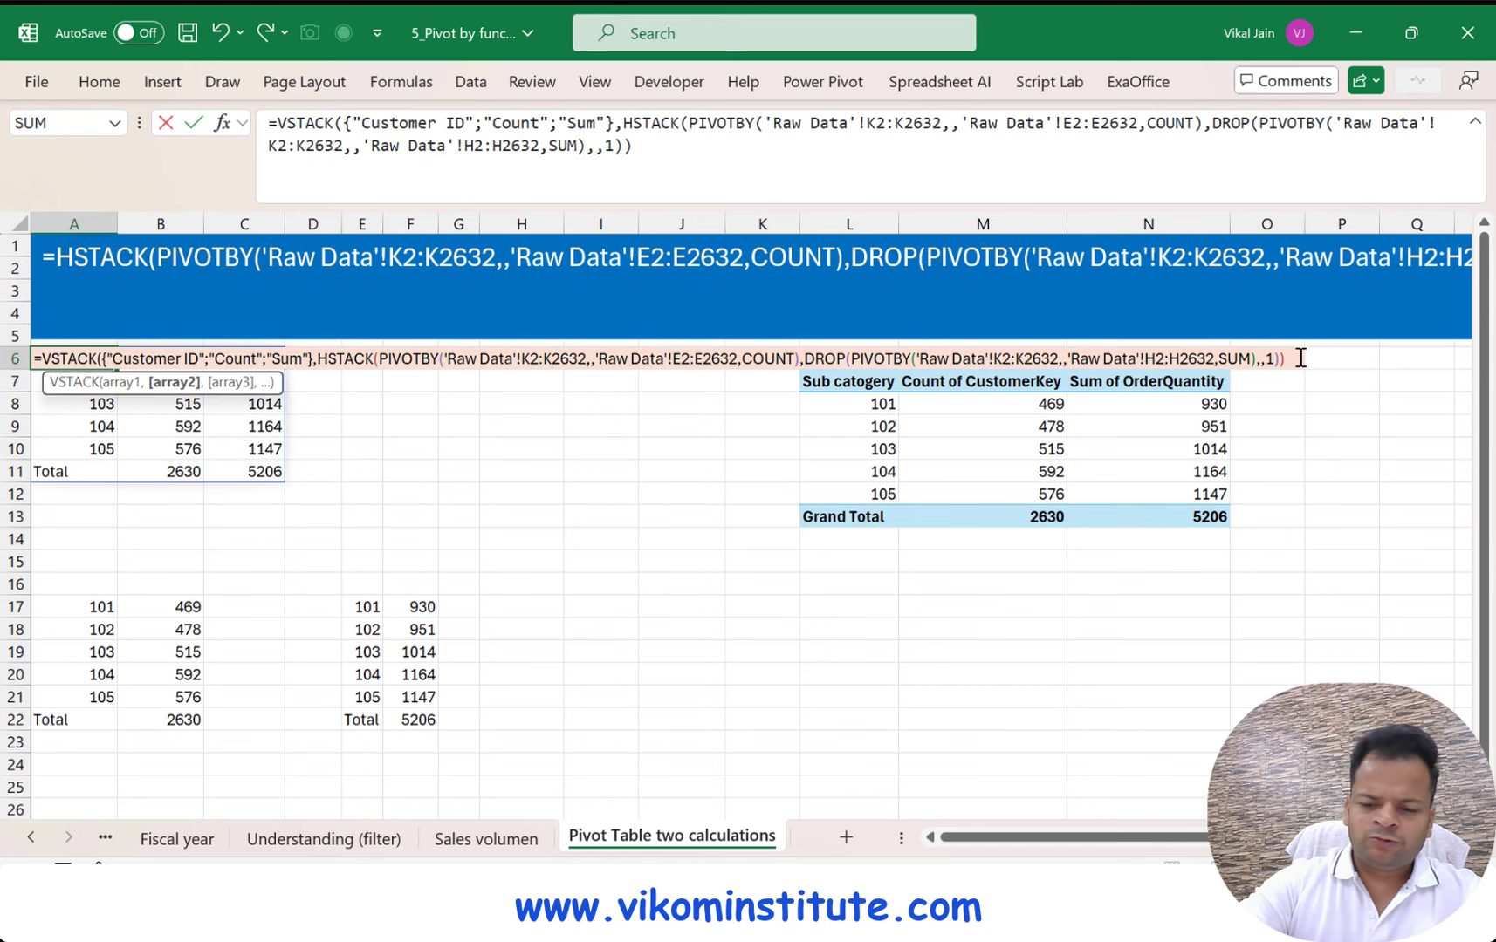
pyautogui.write(')')
pyautogui.press('Return')
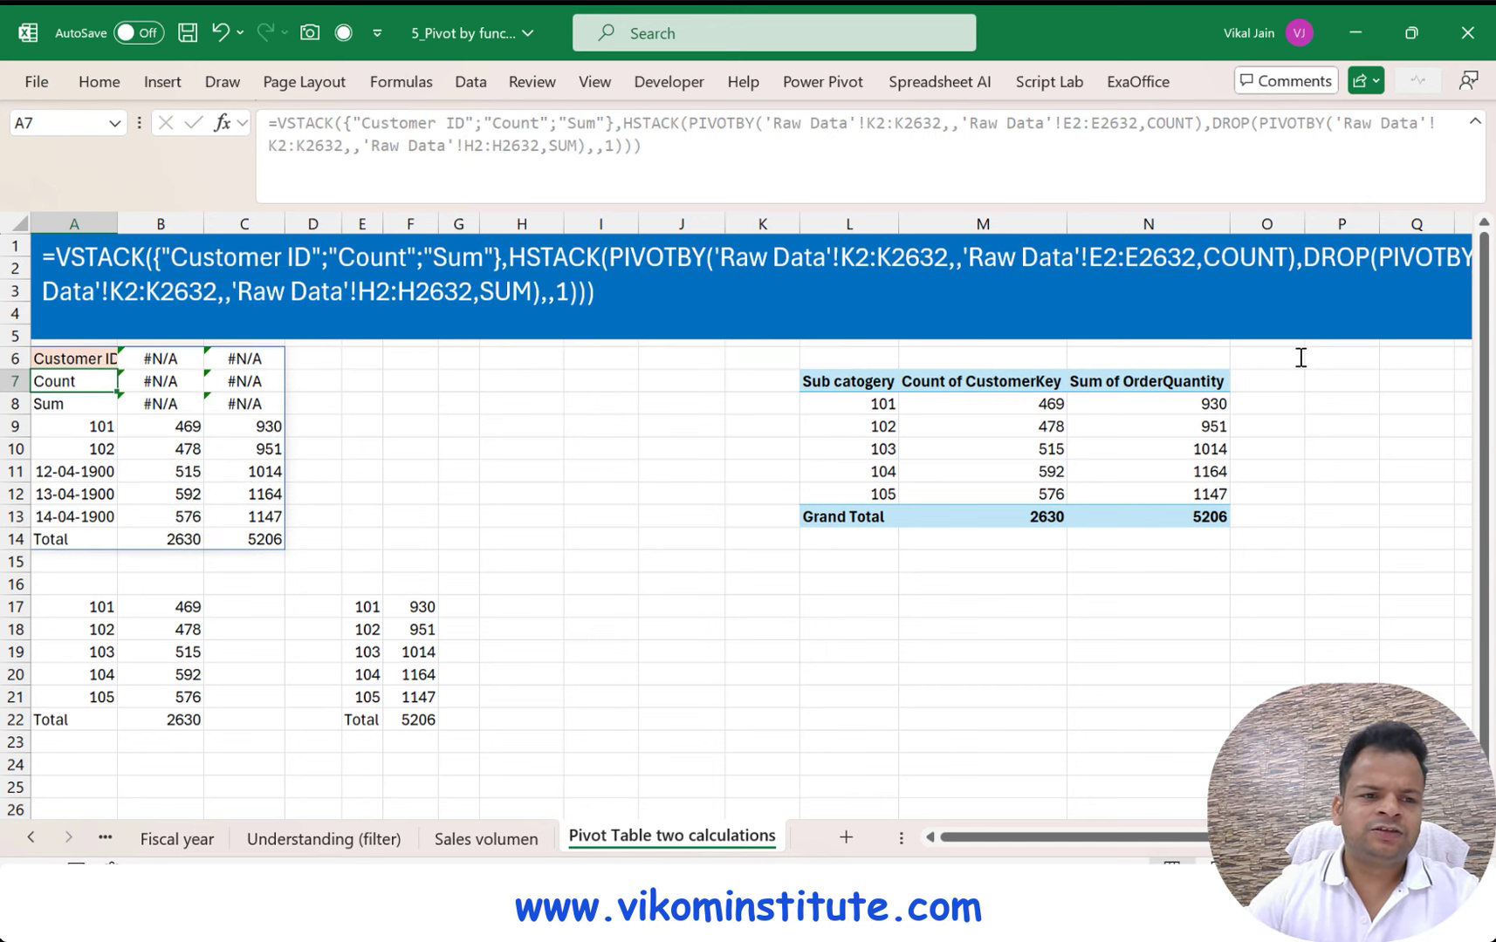
# Wrap the {"Customer ID";"Count";"Sum"} header array in the A6 formula in a TOROW function and enter the formula
pyautogui.press('Up')
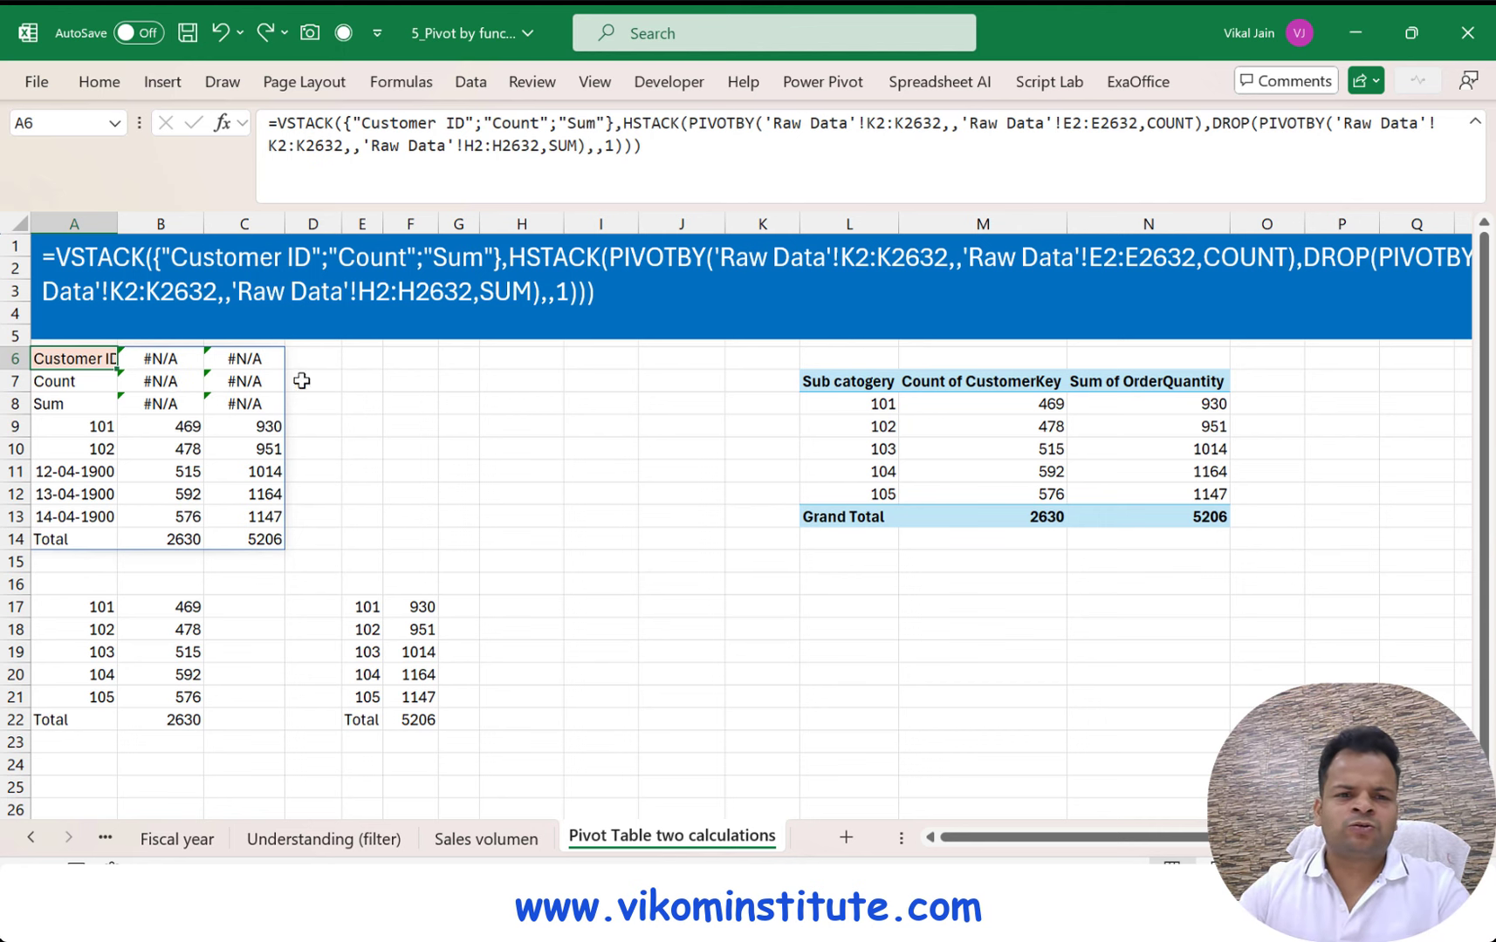
pyautogui.click(342, 122)
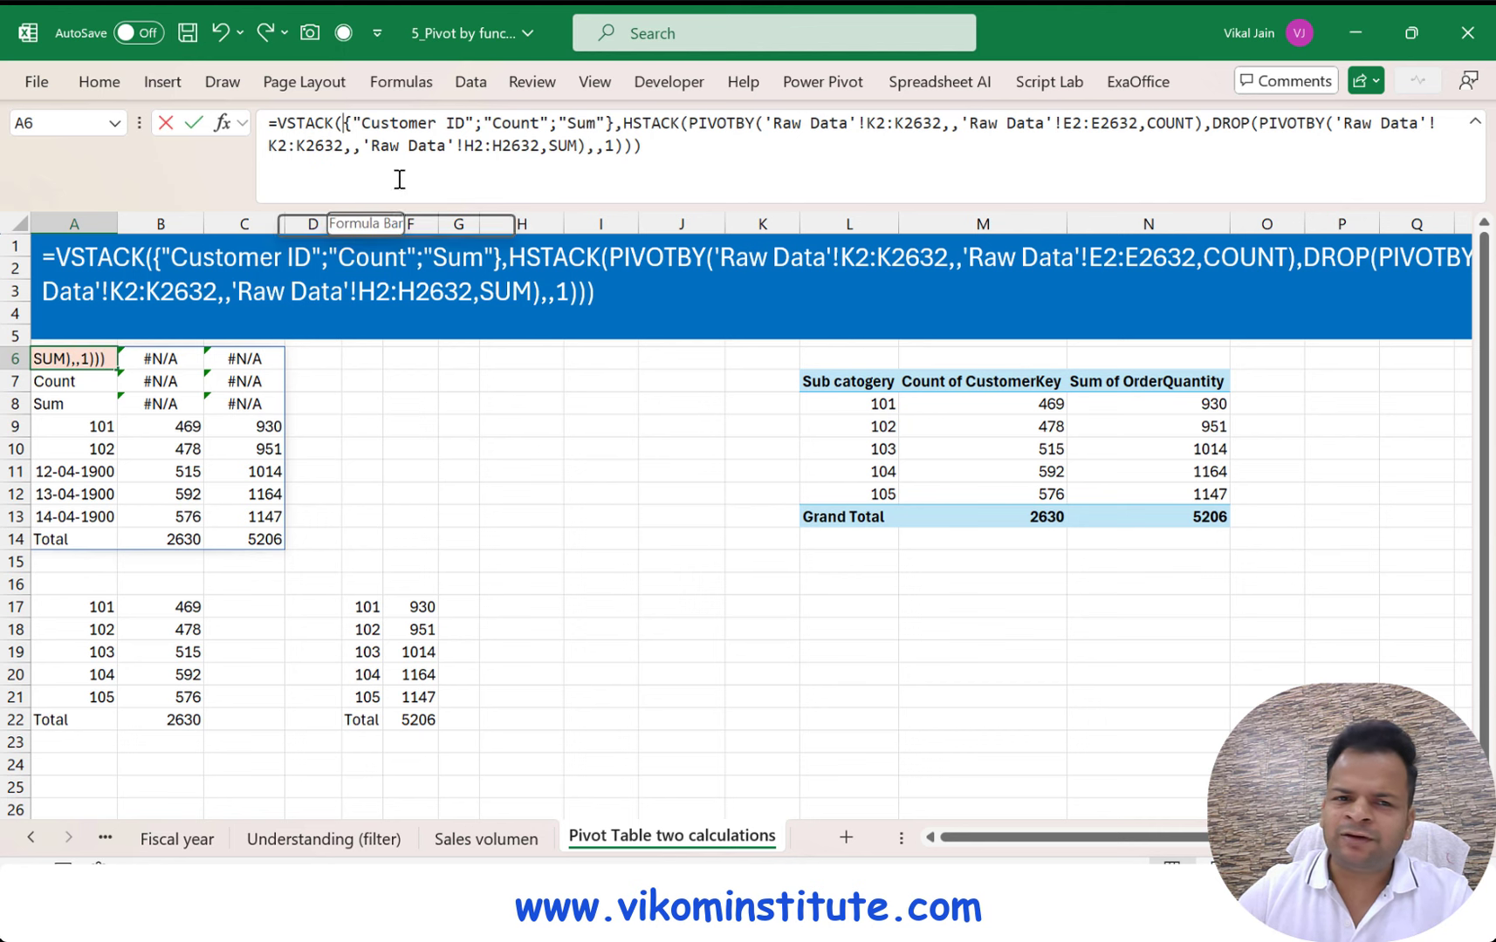
pyautogui.write('to')
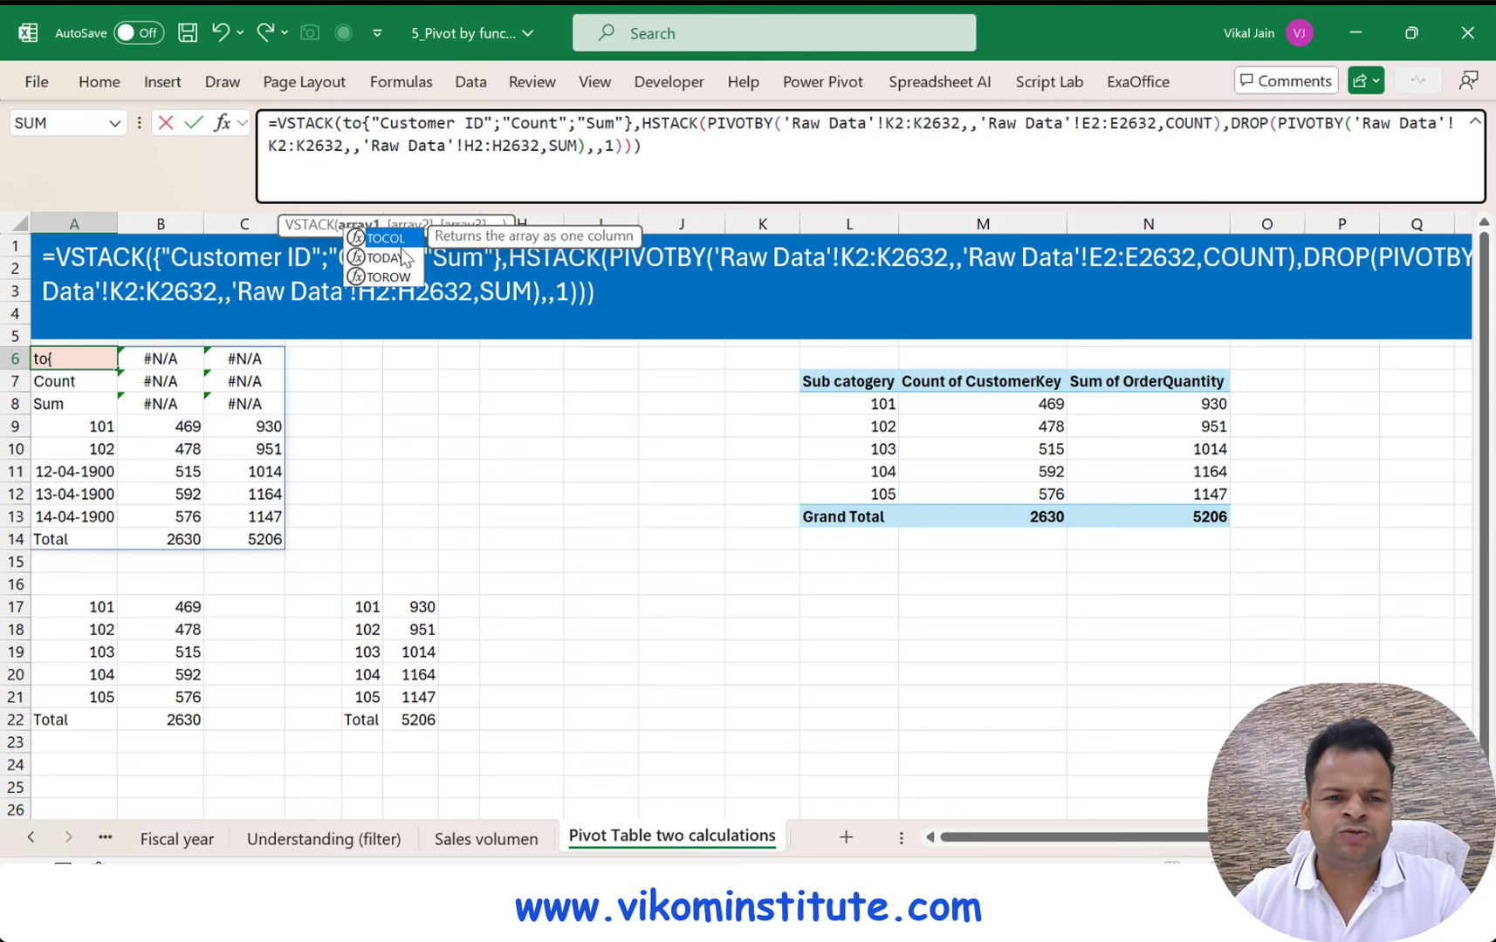
pyautogui.click(384, 277)
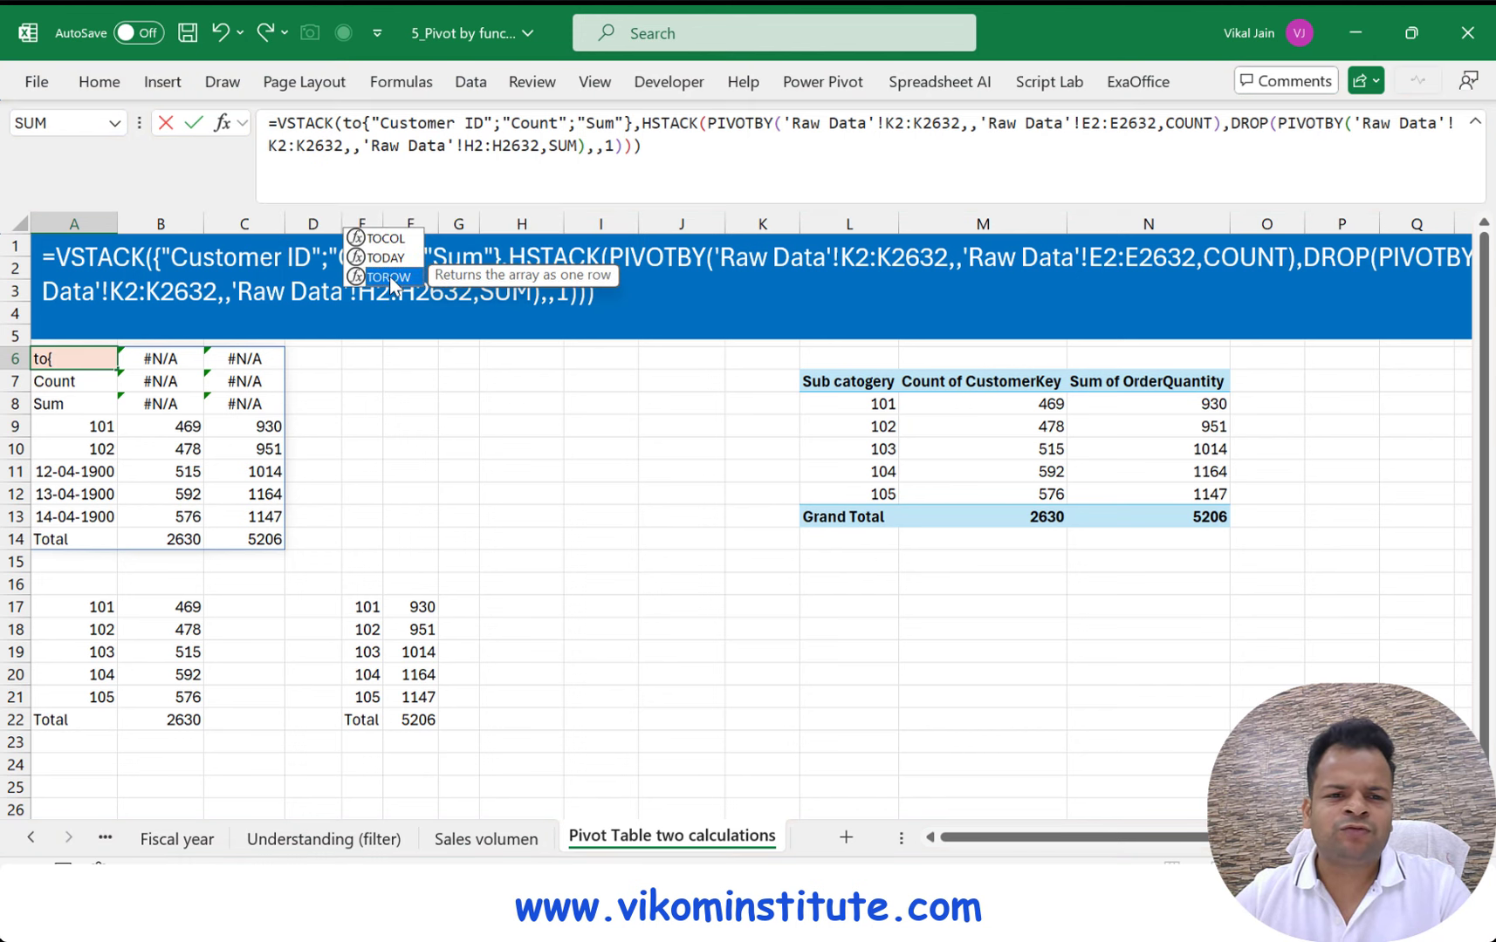
pyautogui.doubleClick(389, 276)
pyautogui.click(671, 125)
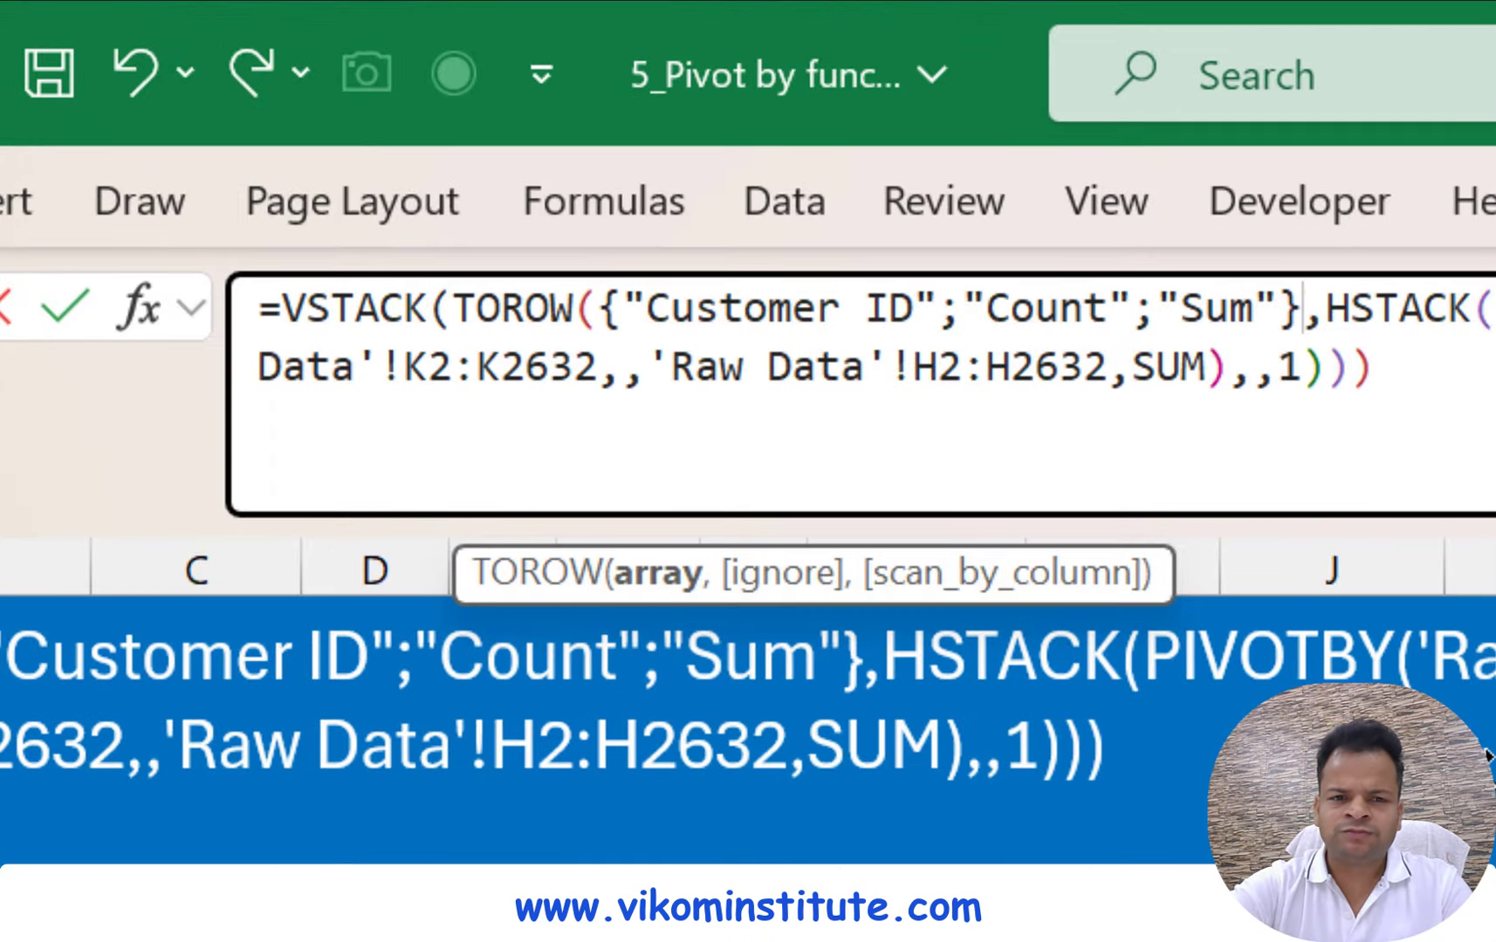
pyautogui.write(')')
pyautogui.press('Return')
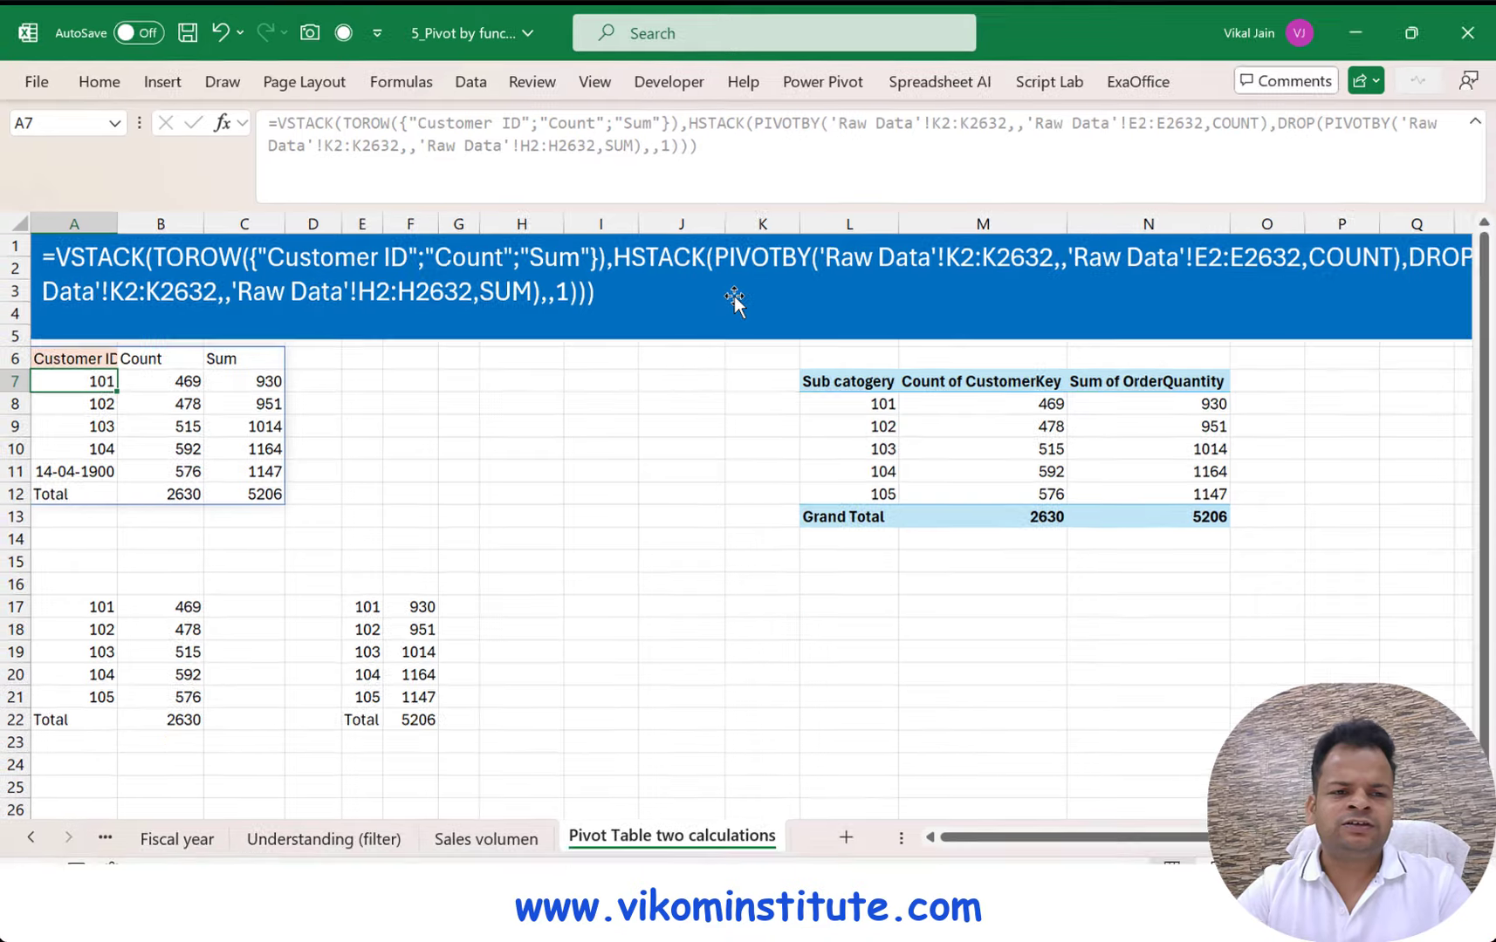
# Apply the General number format to the subcategory IDs in A7:A11 and reselect the formula cell A6
pyautogui.moveTo(103, 379); pyautogui.dragTo(90, 469)
pyautogui.click(100, 81)
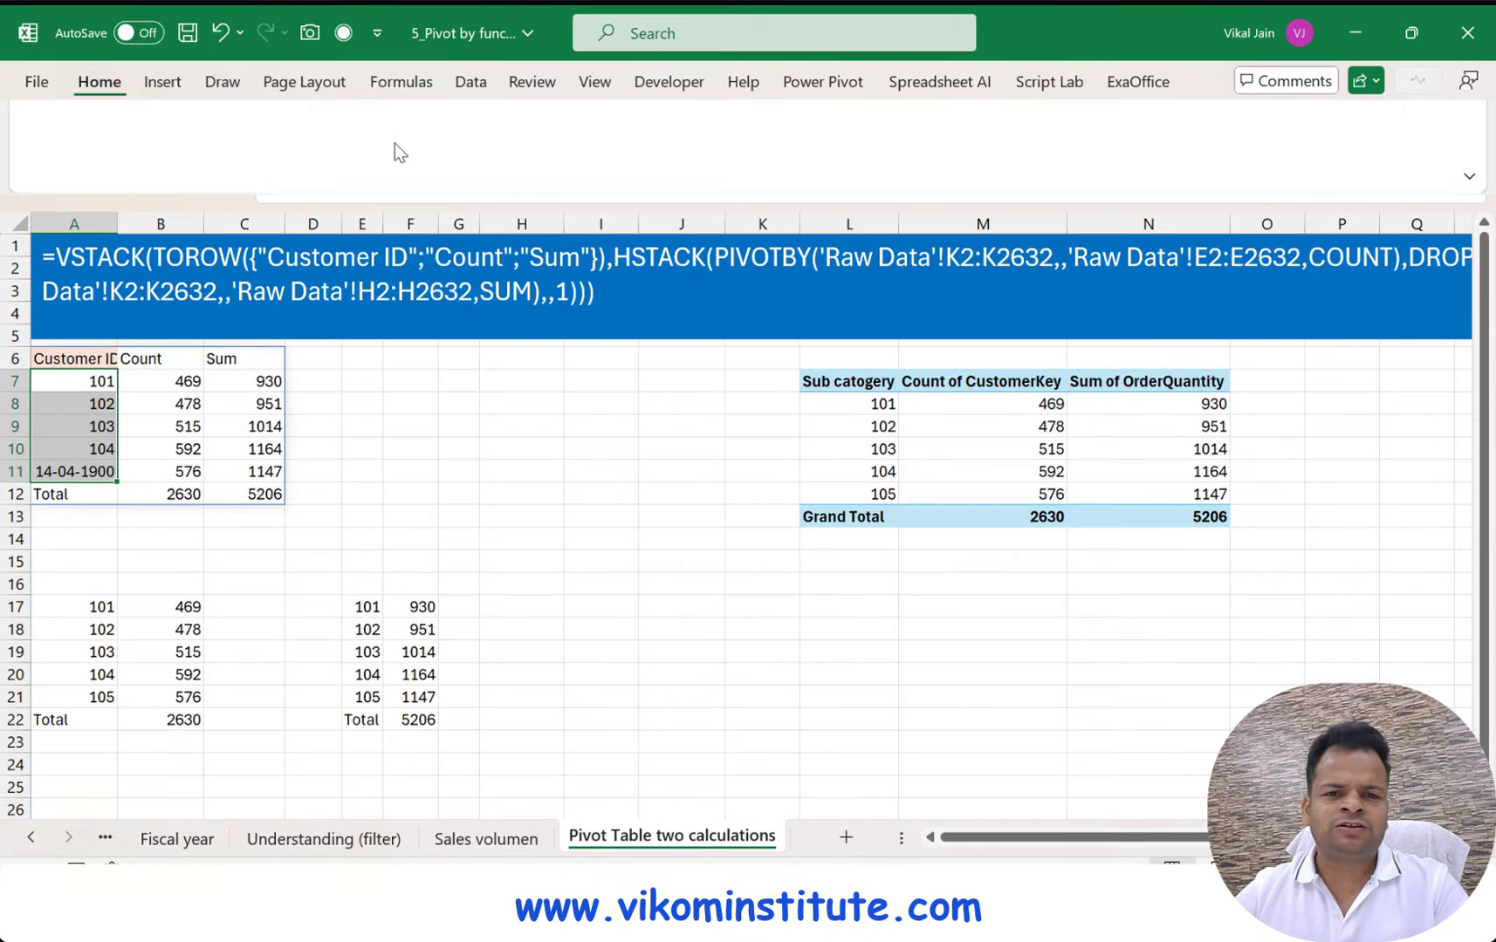
pyautogui.click(696, 120)
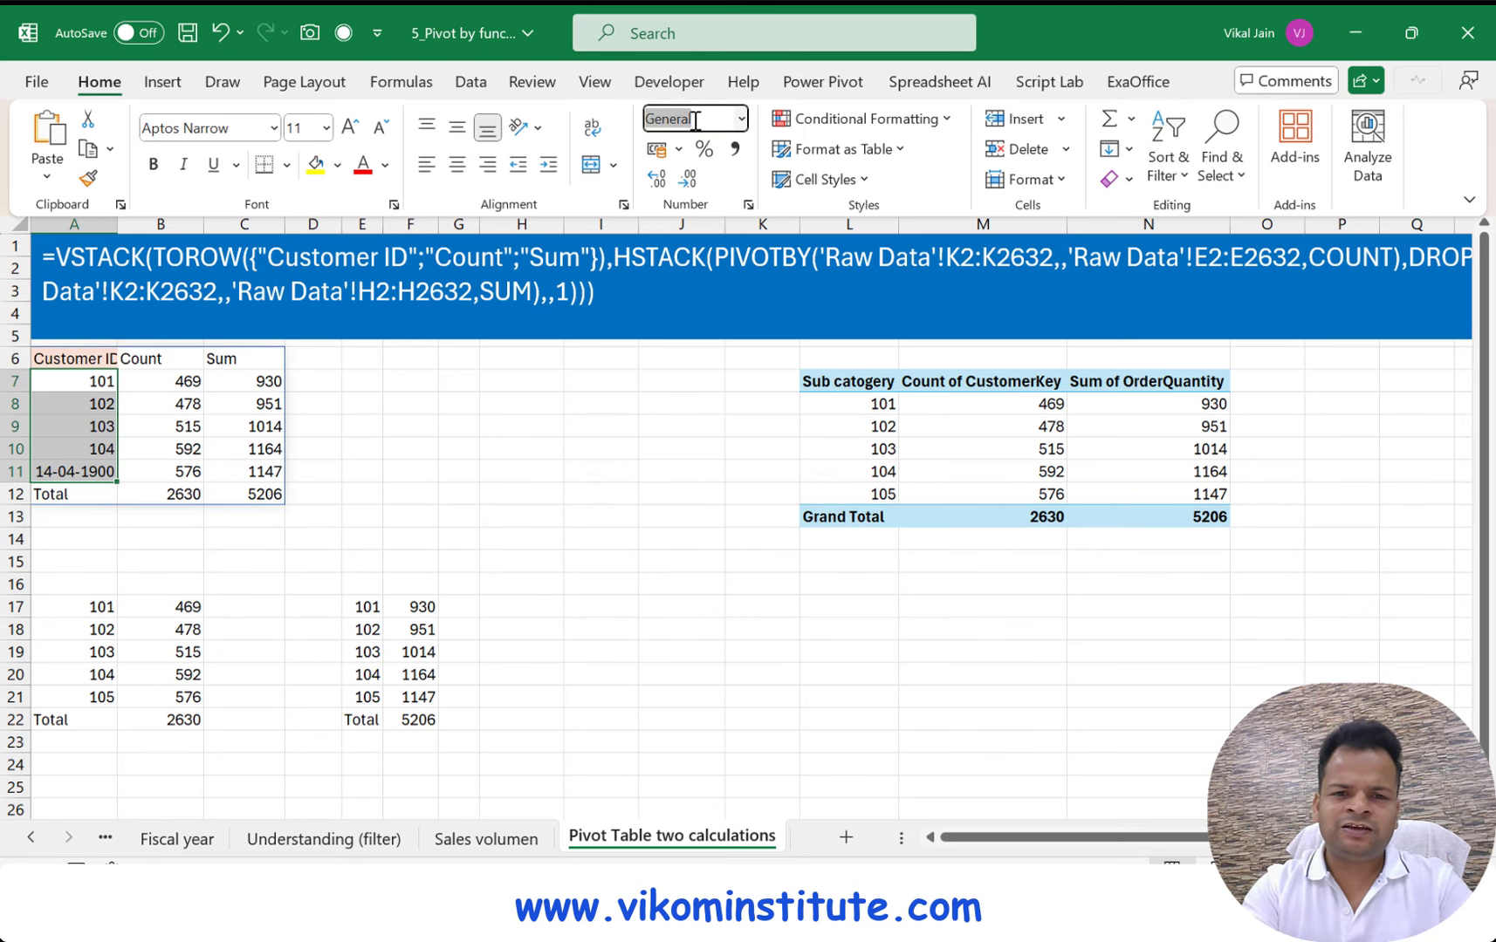
pyautogui.press('Return')
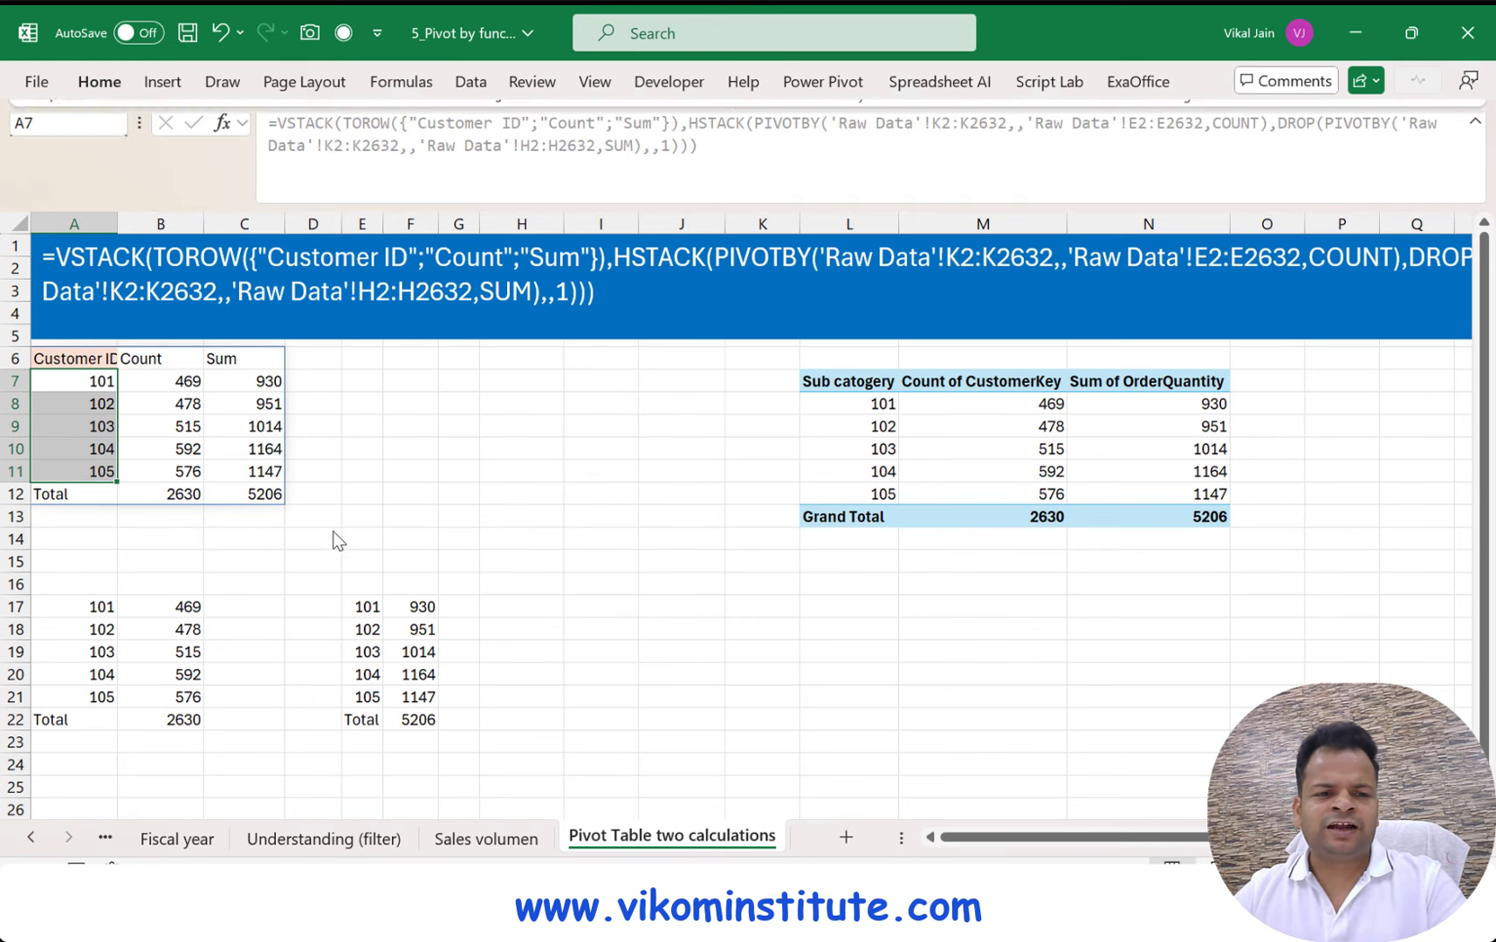
pyautogui.click(266, 572)
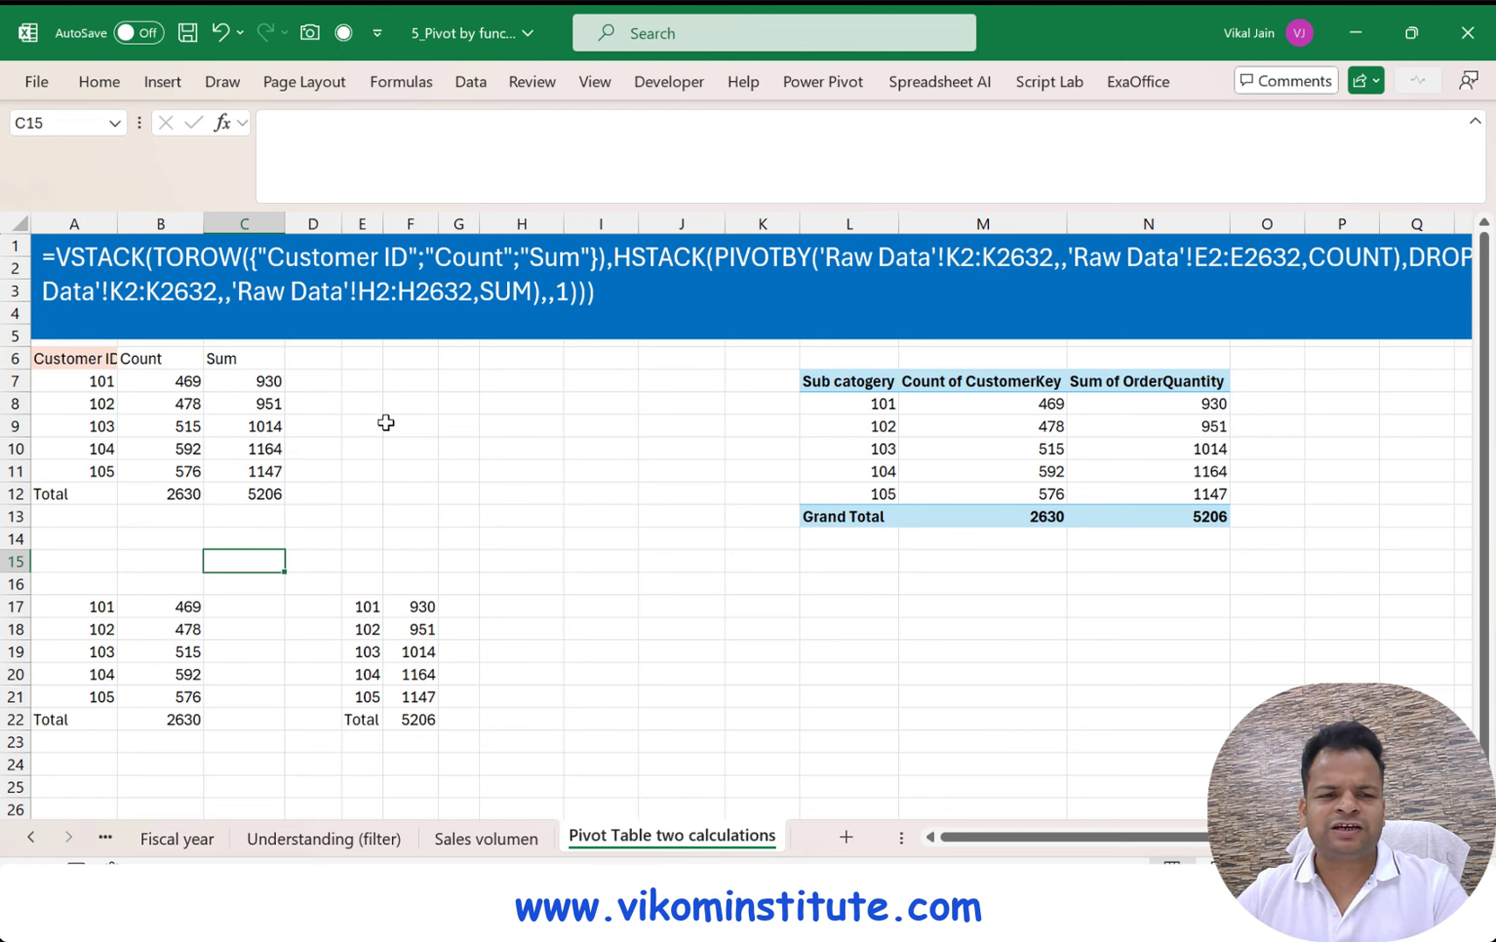
pyautogui.click(74, 359)
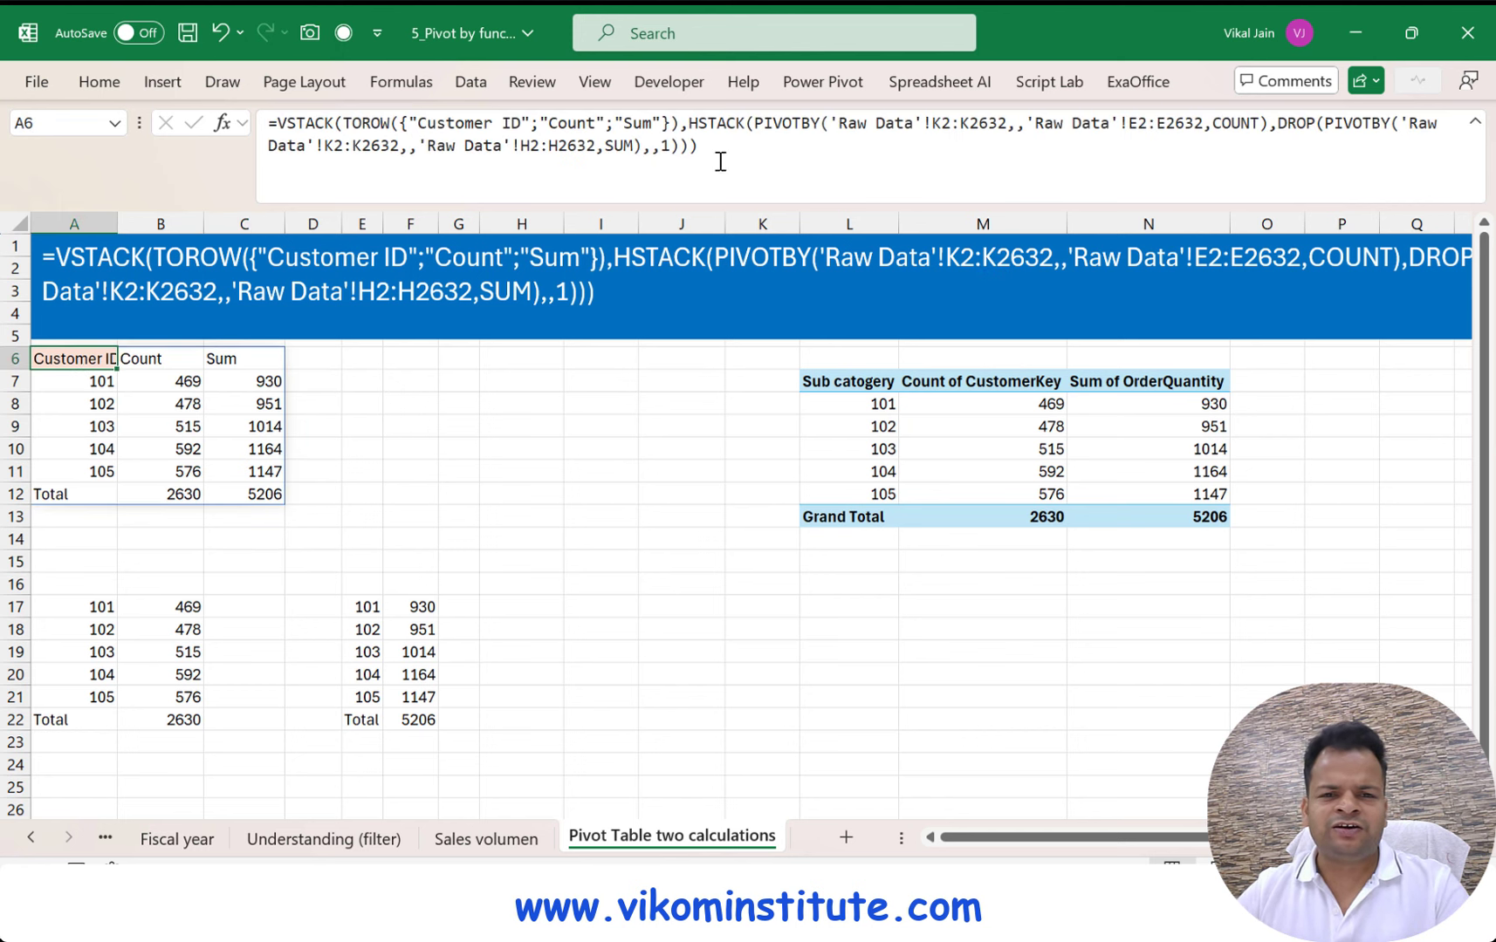